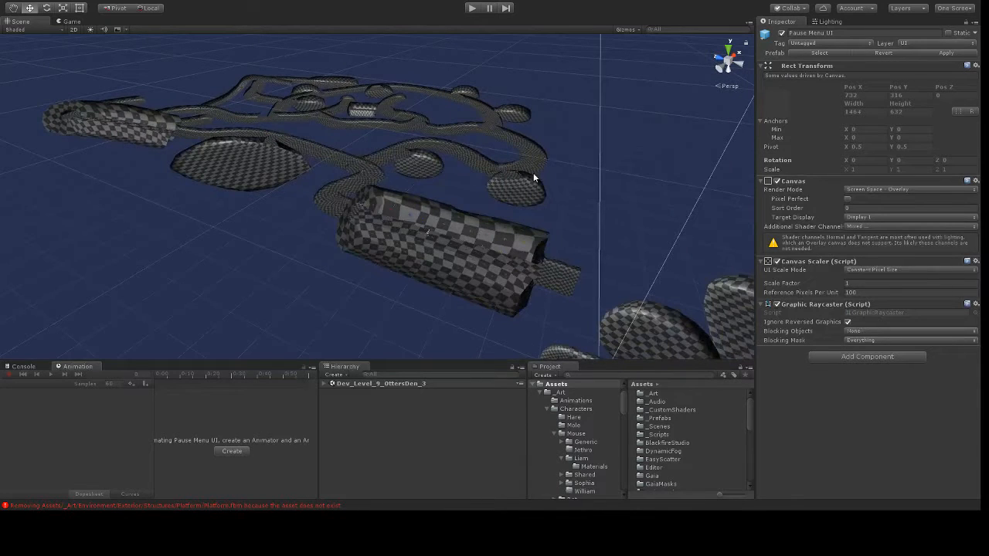
Run the level in play mode, walk the mouse character through the tunnels, and stop the playback.
{"action": "left_click", "coordinate": [471, 9]}
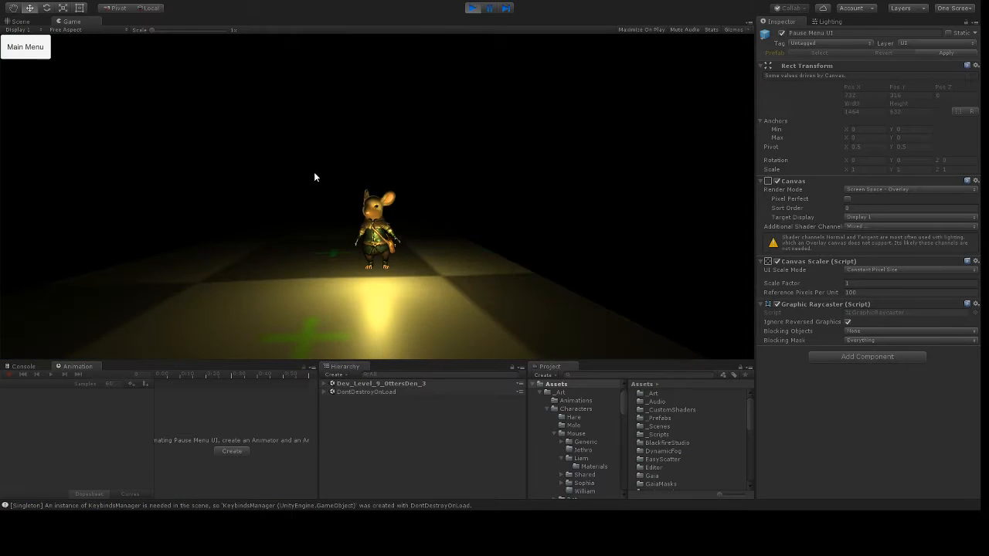
{"action": "left_click", "coordinate": [316, 177]}
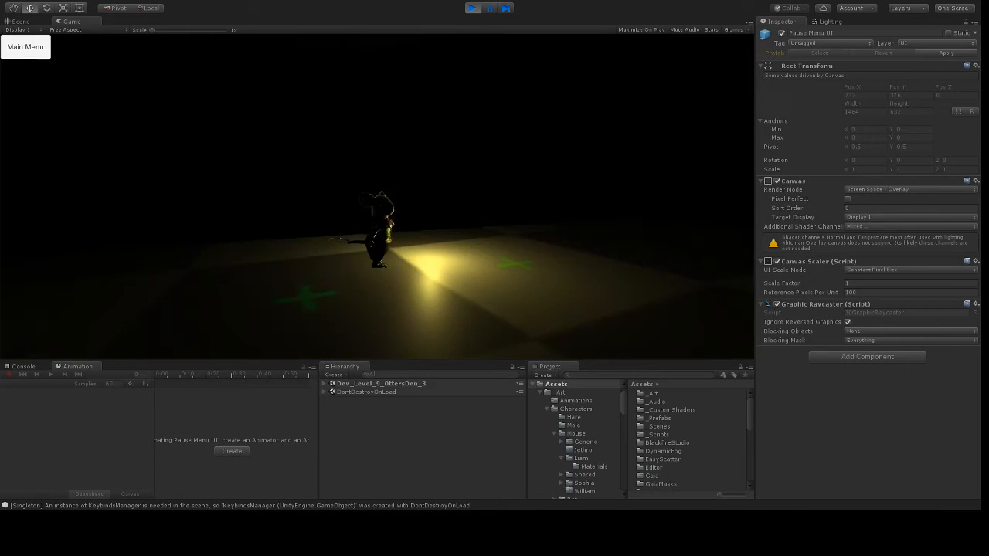
{"action": "key", "text": "w"}
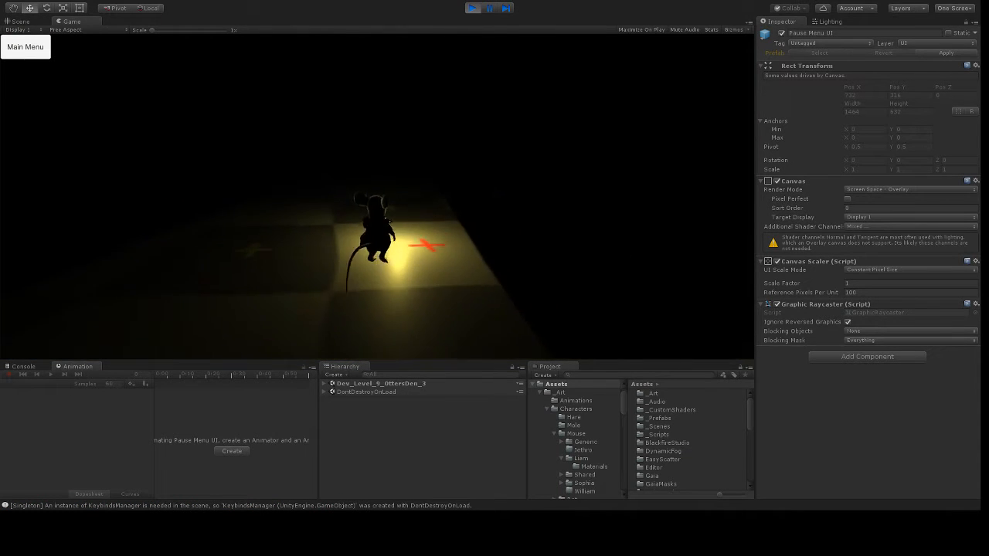
{"action": "key", "text": "Escape"}
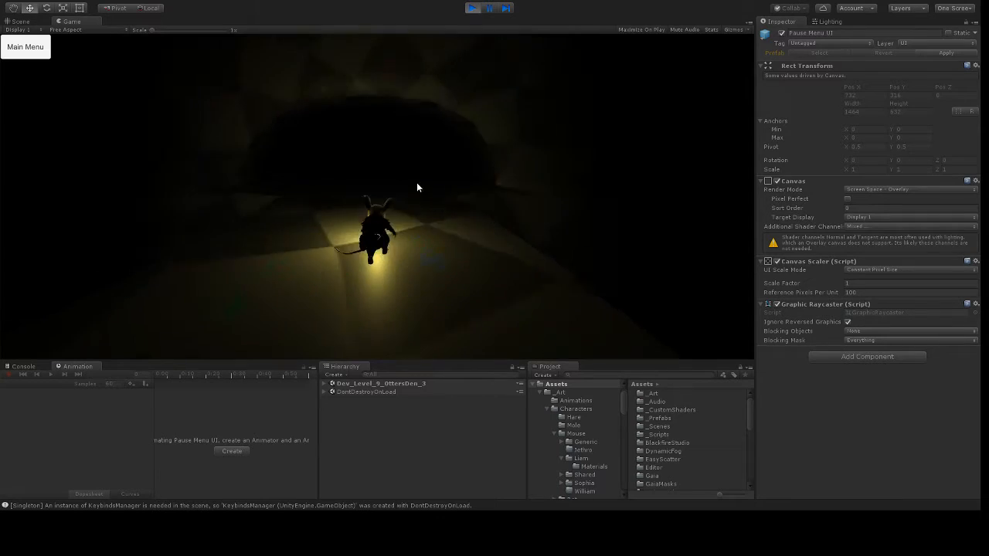
{"action": "left_click", "coordinate": [310, 197]}
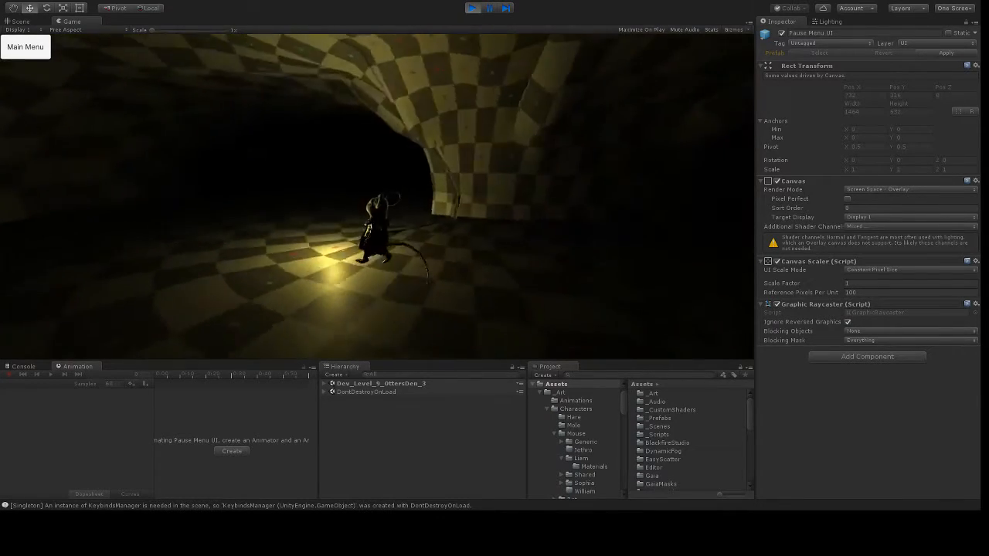
{"action": "key", "text": "w"}
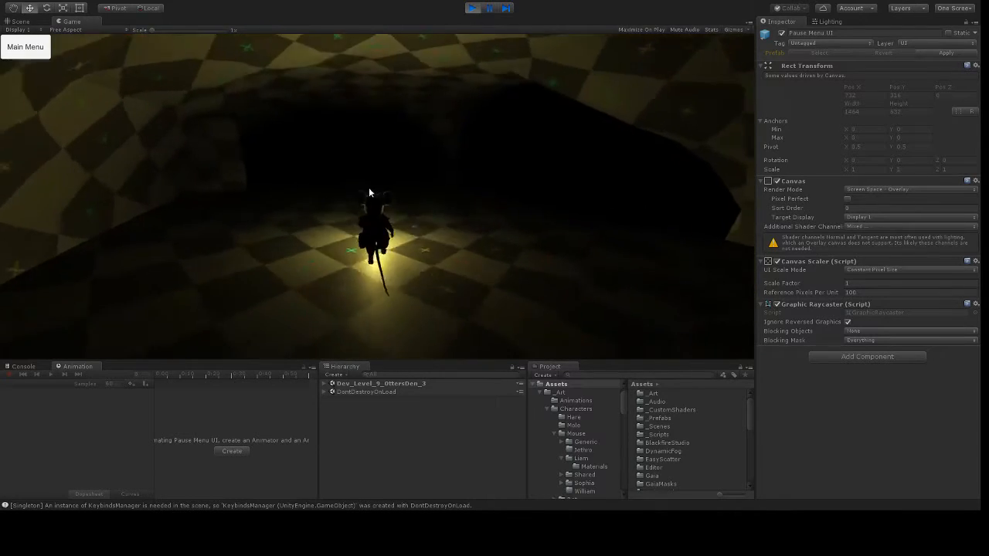
{"action": "left_click", "coordinate": [472, 8]}
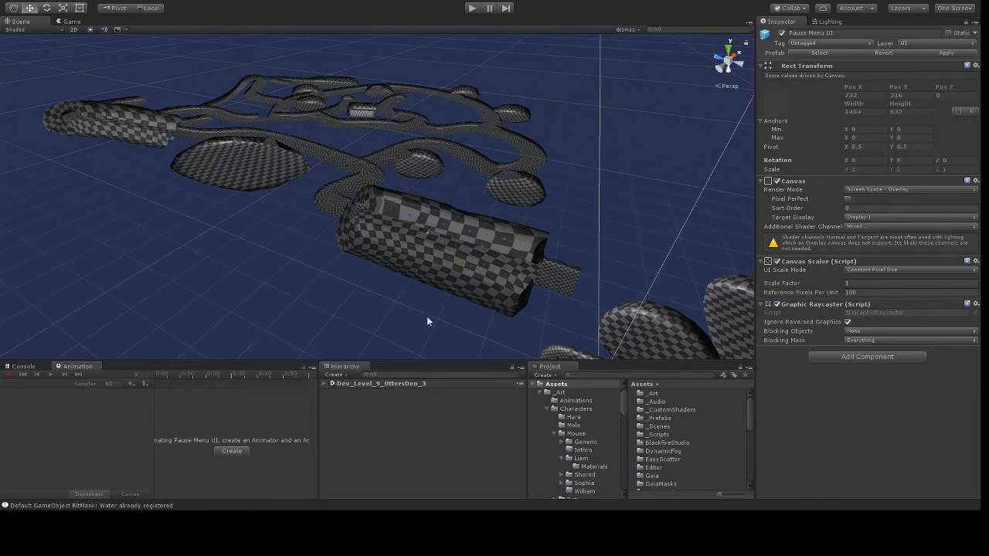
Expand the MegaShapes group in the level scene and select East Tunnel Line to view its spline.
{"action": "left_click_drag", "start_coordinate": [458, 266], "coordinate": [386, 276], "text": "alt"}
{"action": "scroll", "coordinate": [337, 249], "scroll_direction": "up", "scroll_amount": 6}
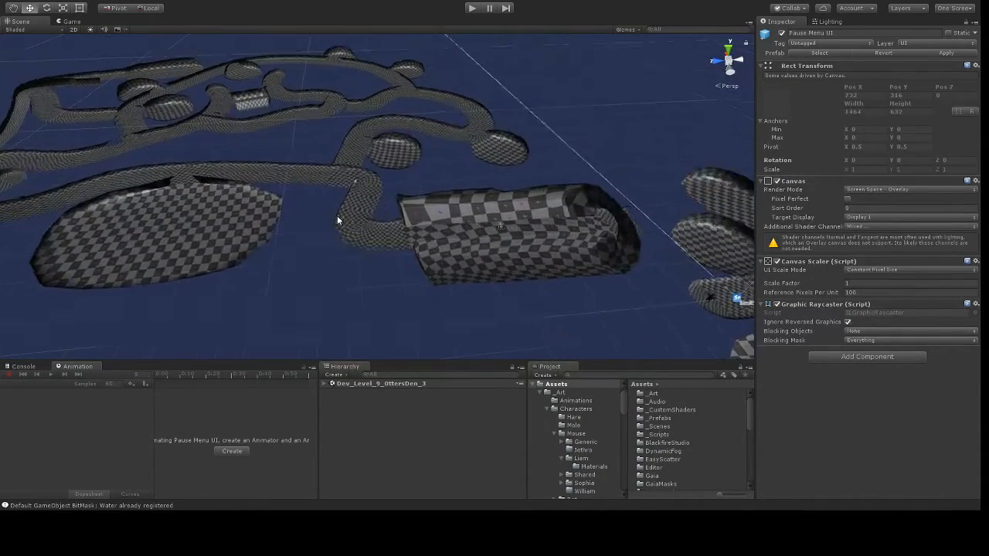
{"action": "scroll", "coordinate": [348, 229], "scroll_direction": "down", "scroll_amount": 5}
{"action": "left_click_drag", "start_coordinate": [352, 265], "coordinate": [253, 227], "text": "alt"}
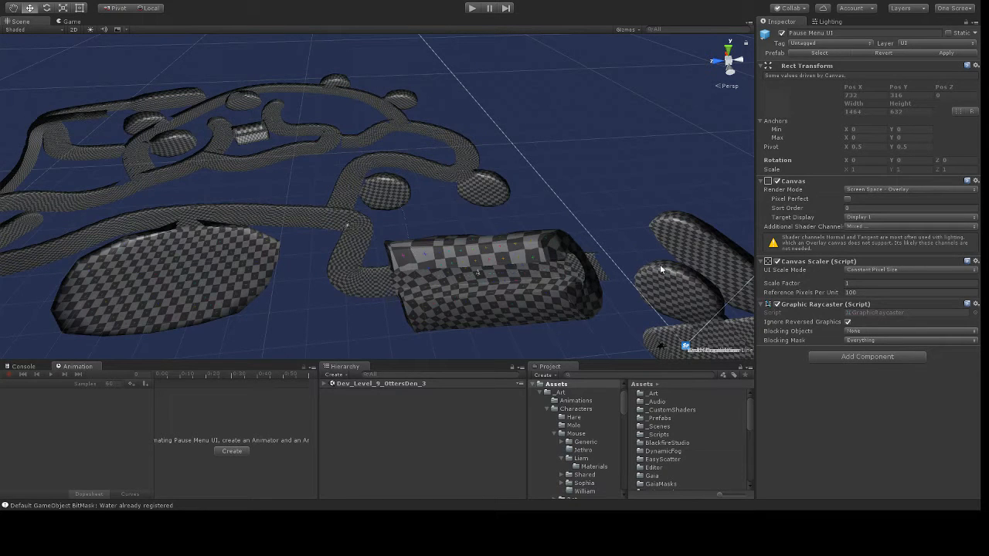
{"action": "left_click_drag", "start_coordinate": [365, 220], "coordinate": [489, 207], "text": "alt"}
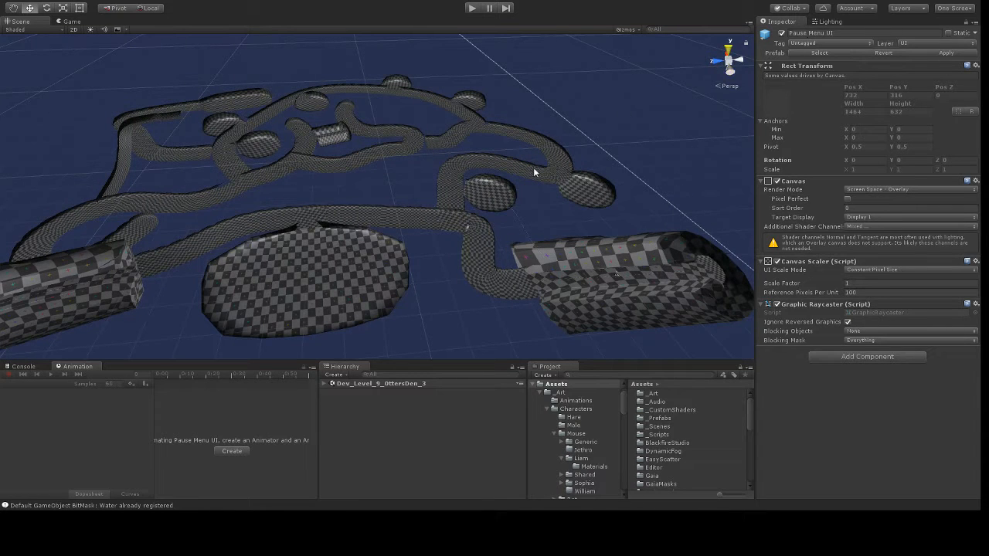
{"action": "left_click", "coordinate": [324, 384]}
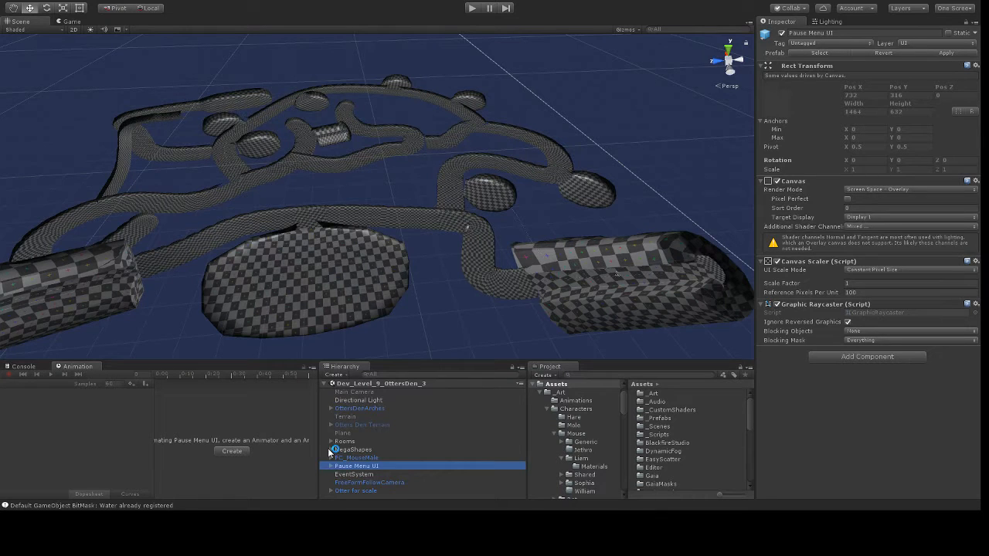
{"action": "left_click", "coordinate": [331, 450]}
{"action": "scroll", "coordinate": [383, 426], "scroll_direction": "down", "scroll_amount": 3}
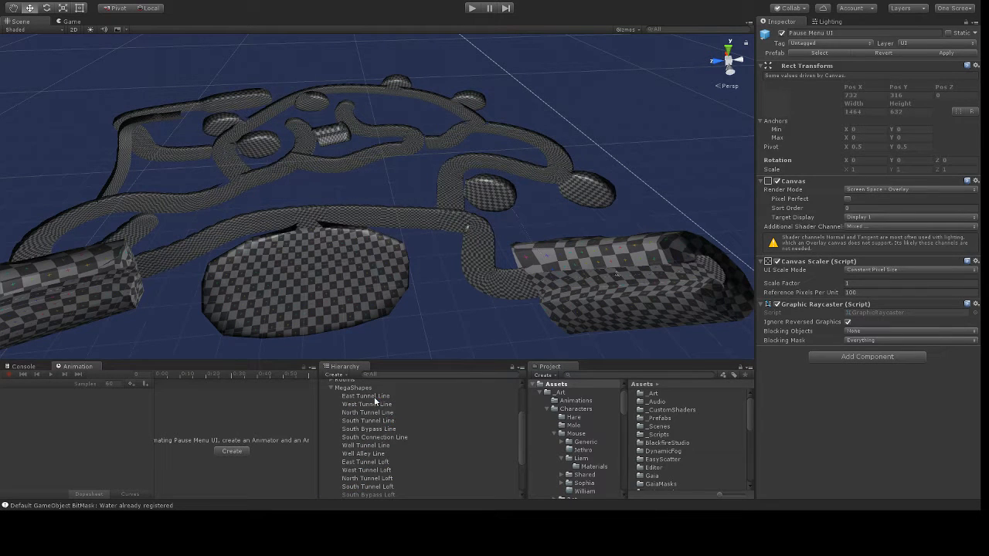
{"action": "left_click", "coordinate": [375, 398]}
{"action": "middle_click_drag", "start_coordinate": [425, 288], "coordinate": [408, 288]}
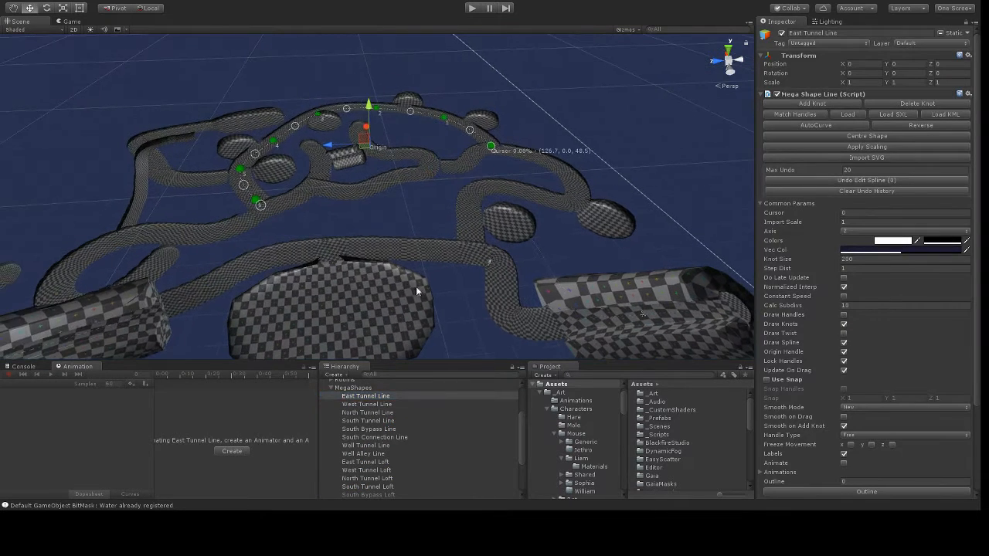
Select West Tunnel Line and examine its spline path and knots along the tunnel.
{"action": "left_click", "coordinate": [368, 404]}
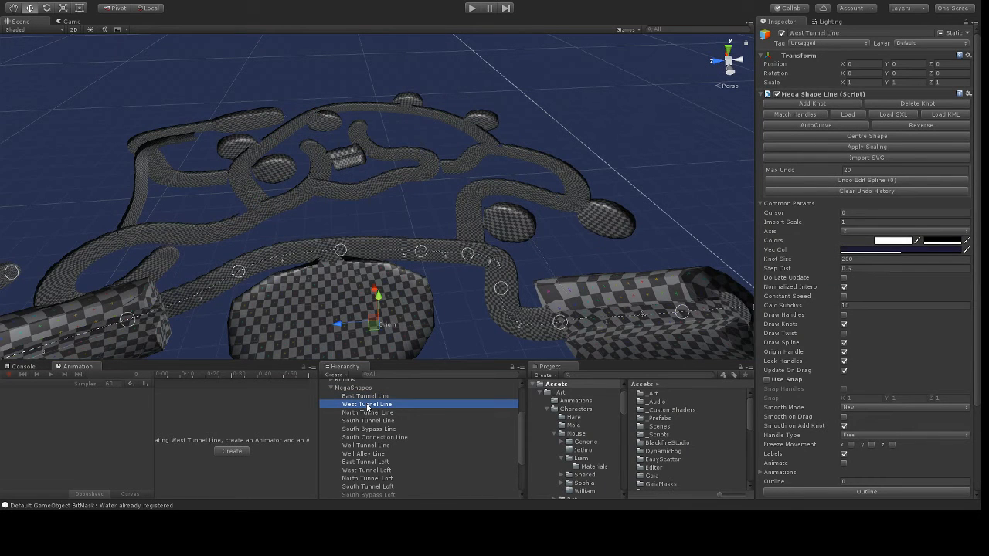
{"action": "middle_click_drag", "start_coordinate": [479, 342], "coordinate": [430, 289]}
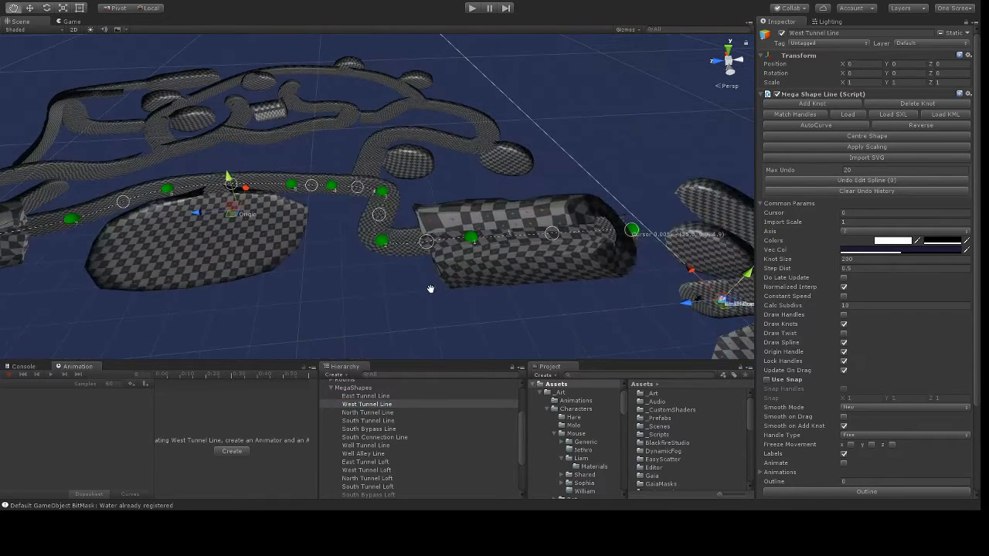
{"action": "left_click_drag", "start_coordinate": [435, 320], "coordinate": [546, 281], "text": "alt"}
{"action": "left_click_drag", "start_coordinate": [493, 304], "coordinate": [381, 268], "text": "alt"}
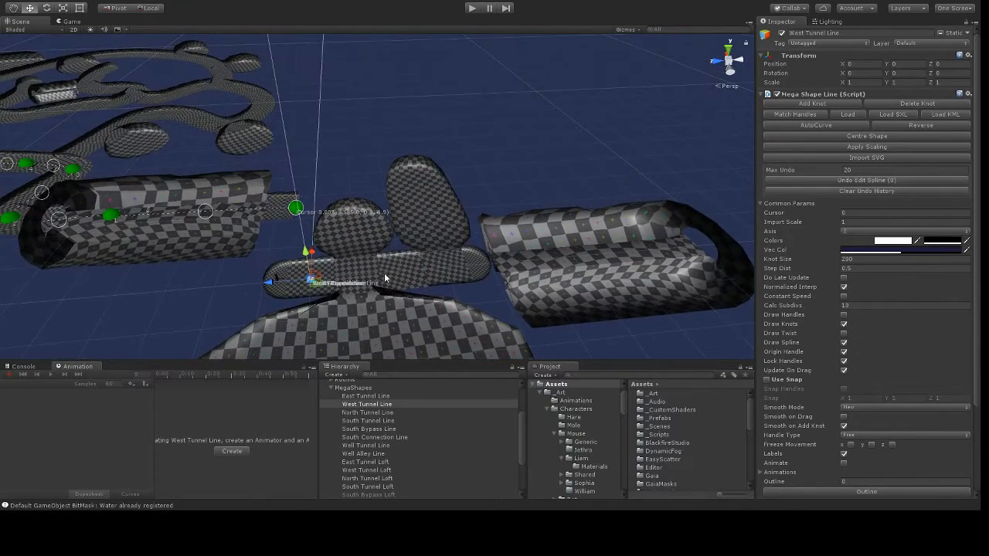
Select the OttersDenArches model and examine its modular room, tunnel, junction and cap pieces from several angles.
{"action": "left_click", "coordinate": [445, 272]}
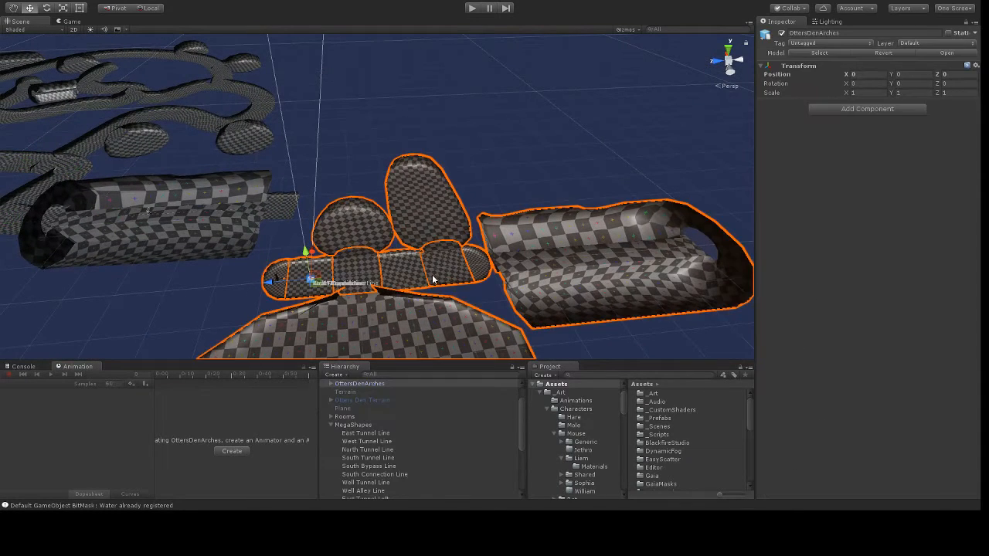
{"action": "left_click", "coordinate": [299, 296]}
{"action": "left_click_drag", "start_coordinate": [301, 293], "coordinate": [489, 282], "text": "alt"}
{"action": "left_click", "coordinate": [397, 230]}
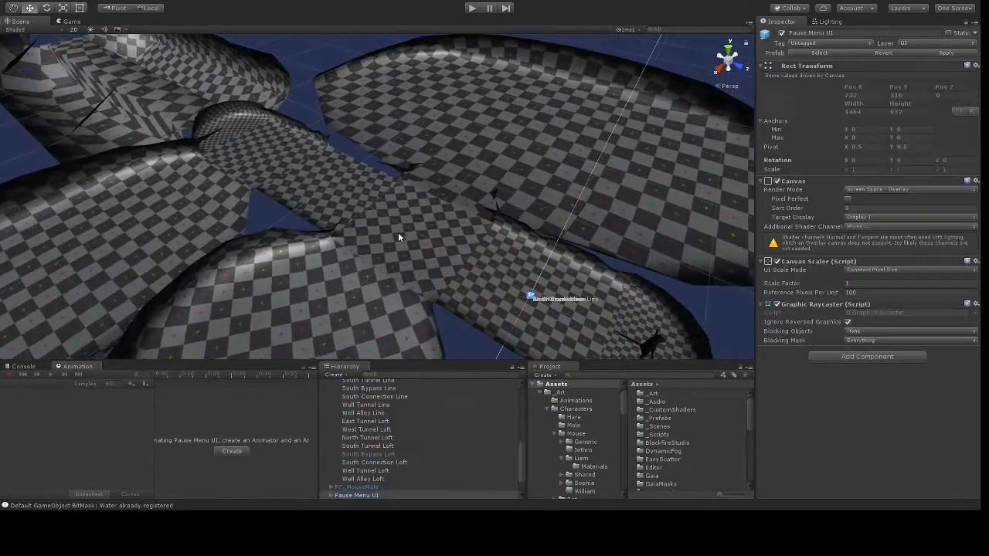
{"action": "left_click", "coordinate": [391, 230]}
{"action": "left_click", "coordinate": [314, 192]}
{"action": "middle_click_drag", "start_coordinate": [314, 192], "coordinate": [444, 284]}
{"action": "left_click", "coordinate": [467, 274]}
{"action": "left_click", "coordinate": [463, 280]}
{"action": "middle_click_drag", "start_coordinate": [559, 312], "coordinate": [566, 281]}
{"action": "left_click_drag", "start_coordinate": [566, 281], "coordinate": [354, 232], "text": "alt"}
{"action": "left_click", "coordinate": [334, 244]}
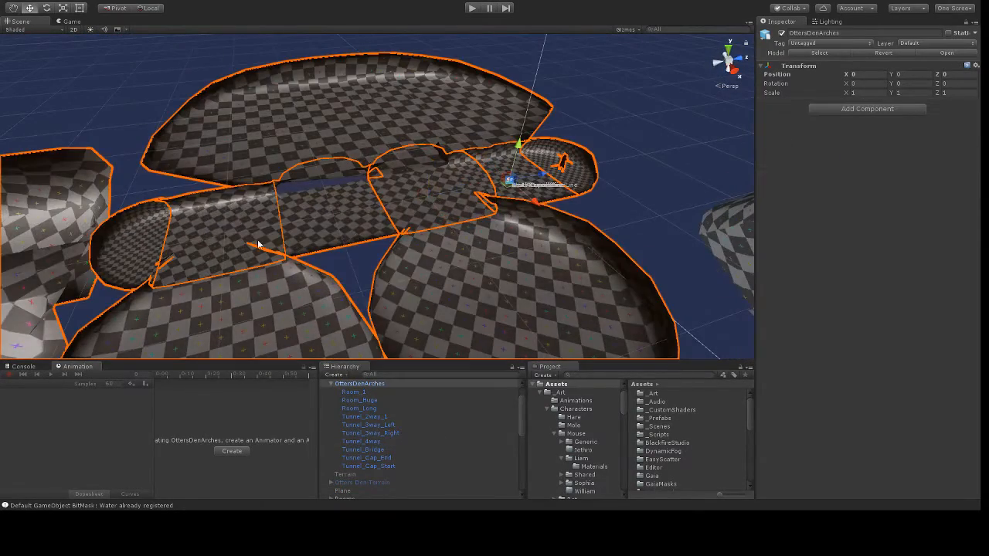
{"action": "left_click", "coordinate": [302, 238]}
{"action": "left_click", "coordinate": [253, 234]}
{"action": "scroll", "coordinate": [446, 227], "scroll_direction": "down", "scroll_amount": 6}
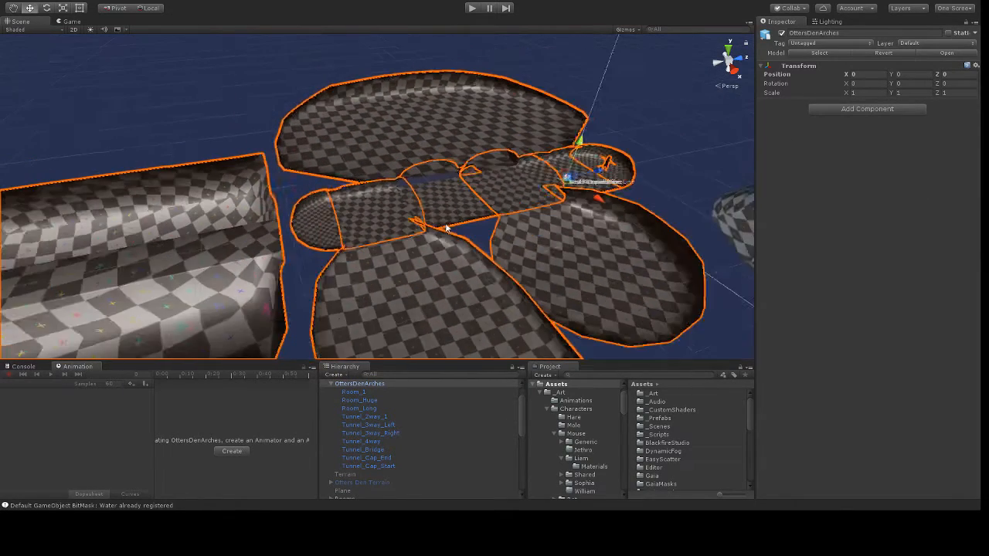
{"action": "left_click_drag", "start_coordinate": [379, 130], "coordinate": [347, 217], "text": "alt"}
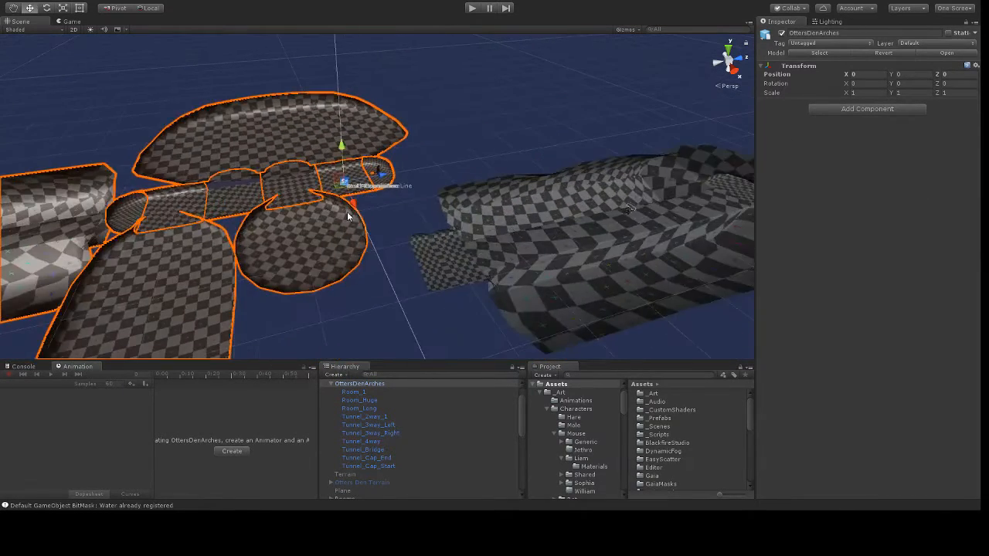
Select the West Tunnel Loft at the tunnel bend and locate it among the MegaShapes objects.
{"action": "middle_click_drag", "start_coordinate": [479, 243], "coordinate": [174, 226]}
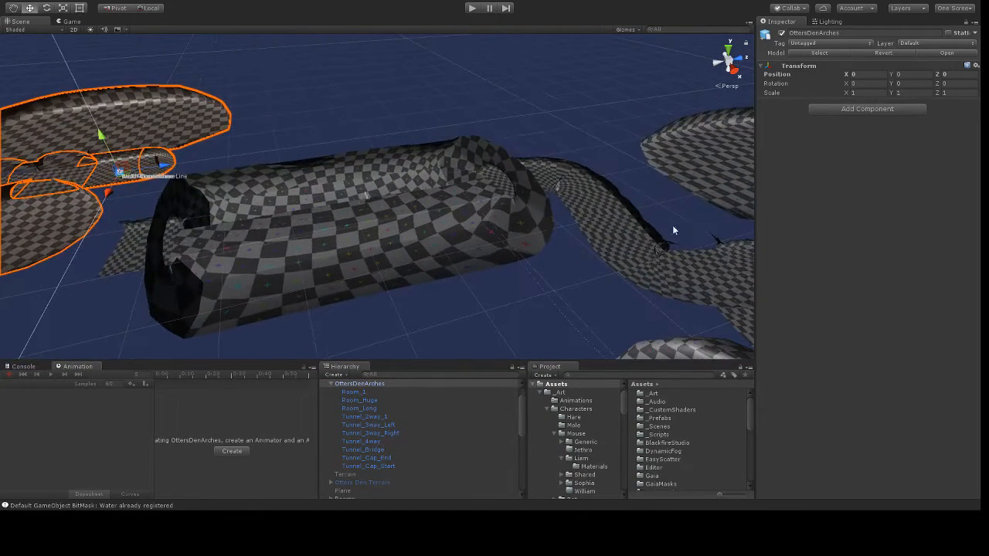
{"action": "middle_click_drag", "start_coordinate": [689, 226], "coordinate": [375, 200]}
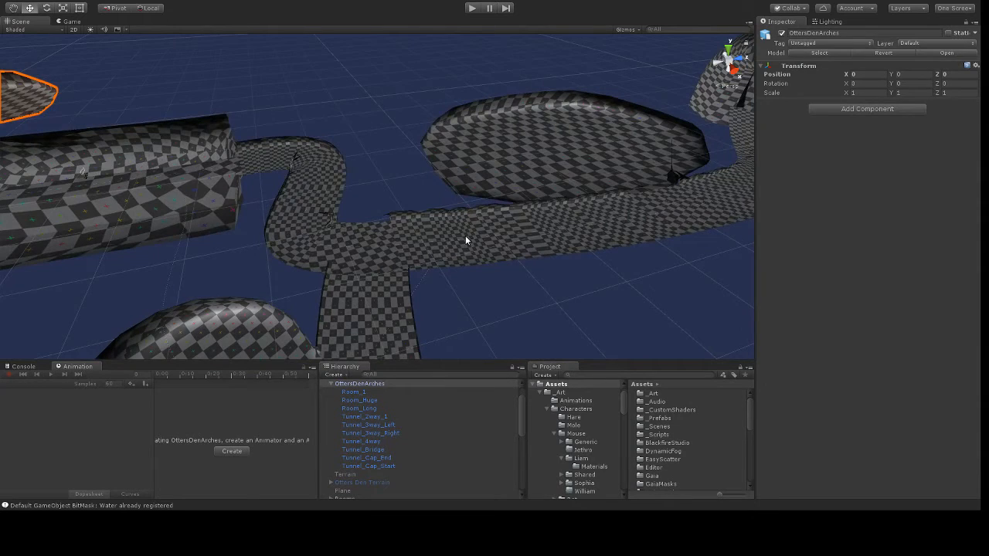
{"action": "scroll", "coordinate": [455, 271], "scroll_direction": "up", "scroll_amount": 4}
{"action": "left_click", "coordinate": [315, 231]}
{"action": "left_click_drag", "start_coordinate": [336, 253], "coordinate": [529, 275], "text": "alt"}
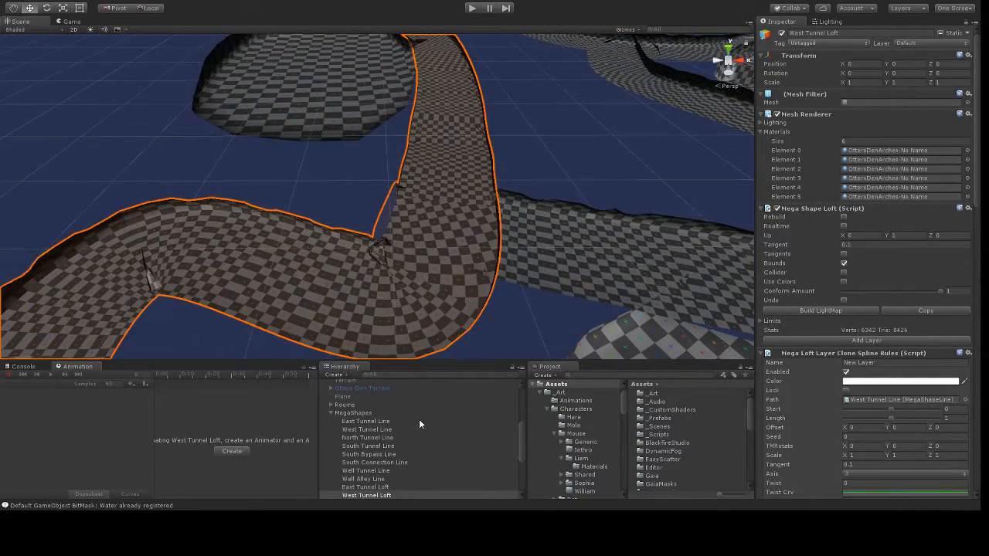
{"action": "scroll", "coordinate": [419, 425], "scroll_direction": "down", "scroll_amount": 4}
{"action": "left_click", "coordinate": [358, 398]}
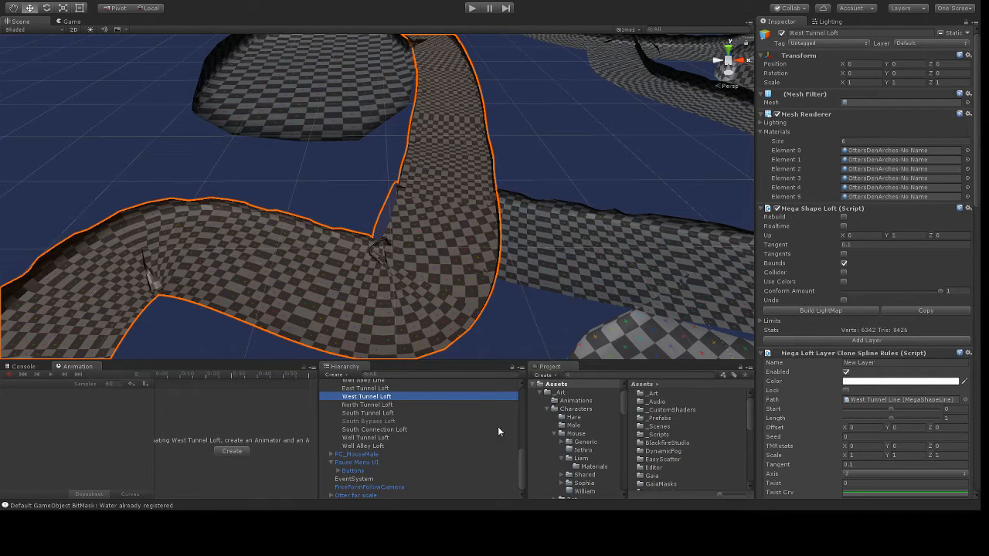
Examine the West Tunnel Loft's clone spline rules, from Main Section and End Cap to the bridge and junction rules.
{"action": "scroll", "coordinate": [866, 287], "scroll_direction": "down", "scroll_amount": 5}
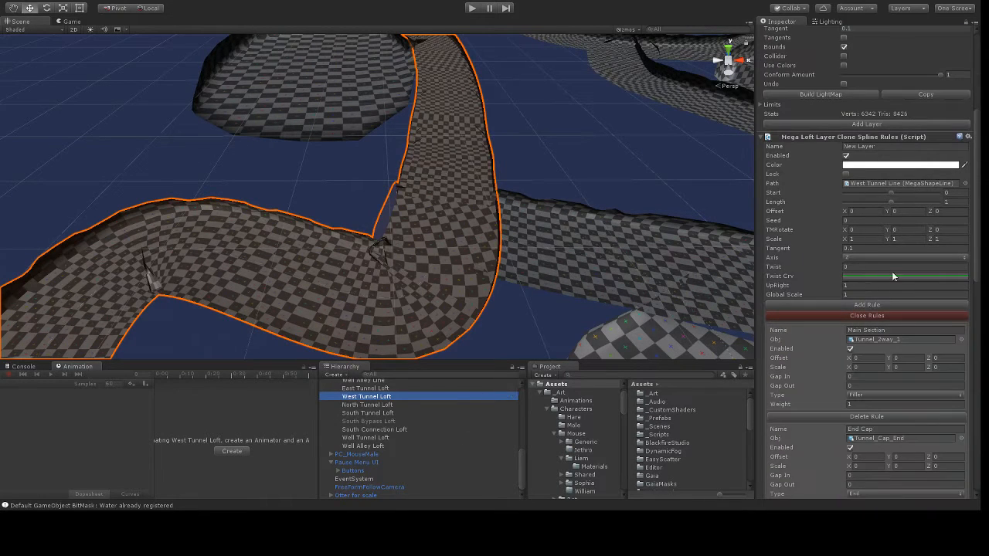
{"action": "scroll", "coordinate": [859, 187], "scroll_direction": "down", "scroll_amount": 4}
{"action": "scroll", "coordinate": [837, 173], "scroll_direction": "up", "scroll_amount": 2}
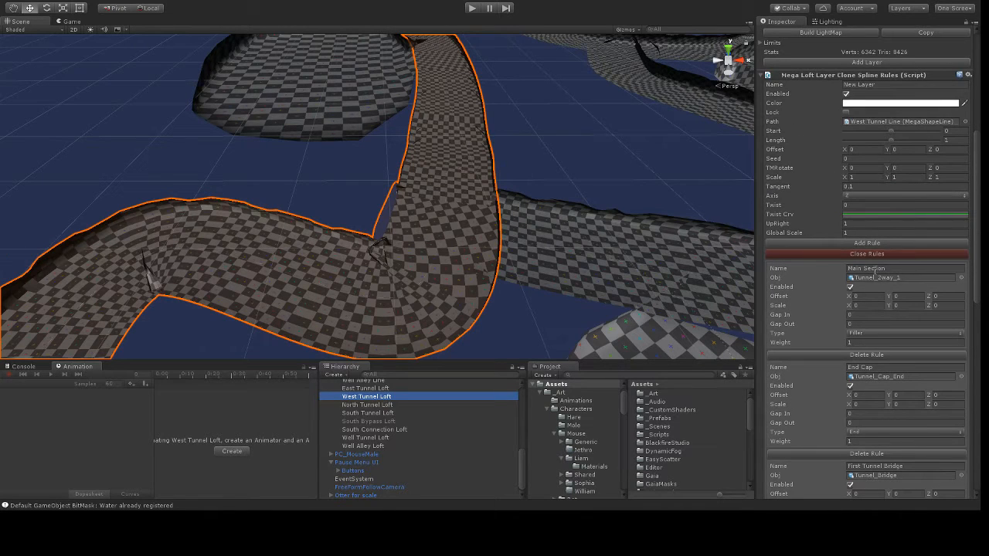
{"action": "scroll", "coordinate": [878, 270], "scroll_direction": "down", "scroll_amount": 3}
{"action": "scroll", "coordinate": [864, 260], "scroll_direction": "down", "scroll_amount": 5}
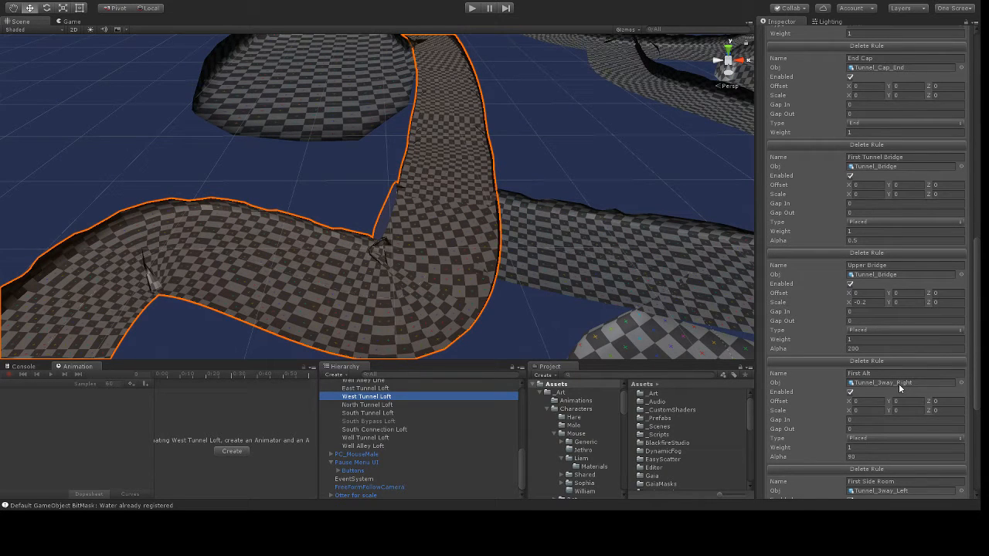
Set the First Alt rule's object to Tunnel_3way_Left, rebuild the West Tunnel Loft and check the junction opening.
{"action": "scroll", "coordinate": [387, 394], "scroll_direction": "up", "scroll_amount": 6}
{"action": "left_click", "coordinate": [877, 383]}
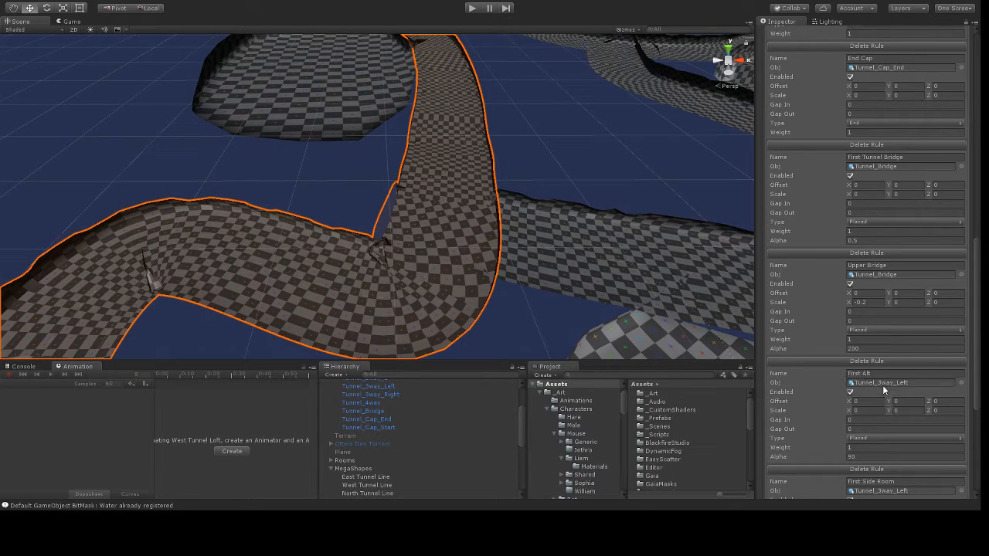
{"action": "scroll", "coordinate": [882, 340], "scroll_direction": "up", "scroll_amount": 10}
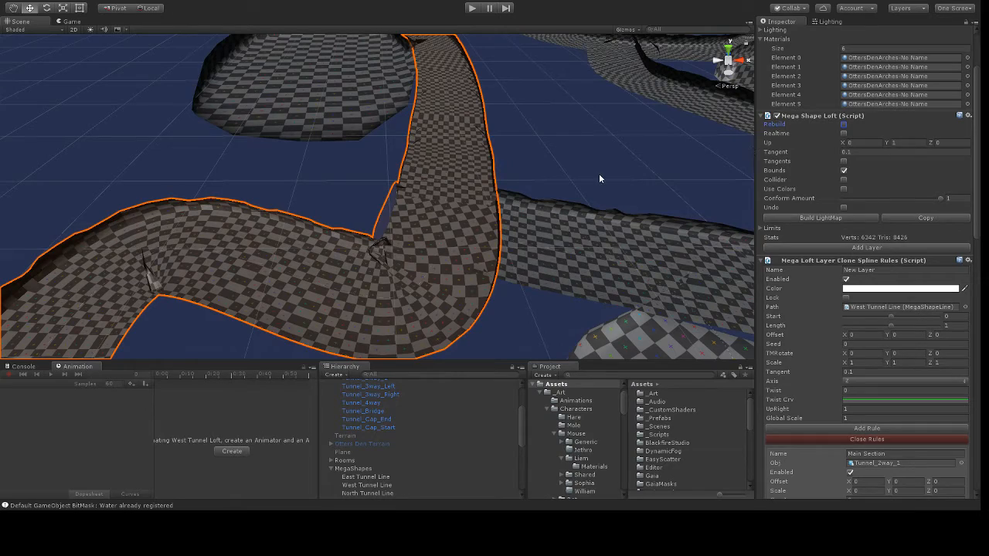
{"action": "left_click_drag", "start_coordinate": [566, 232], "coordinate": [434, 295], "text": "alt"}
Set the First Alt rule's object to Tunnel_3way_Right in the West Tunnel Loft's clone spline rules.
{"action": "left_click_drag", "start_coordinate": [391, 397], "coordinate": [858, 145]}
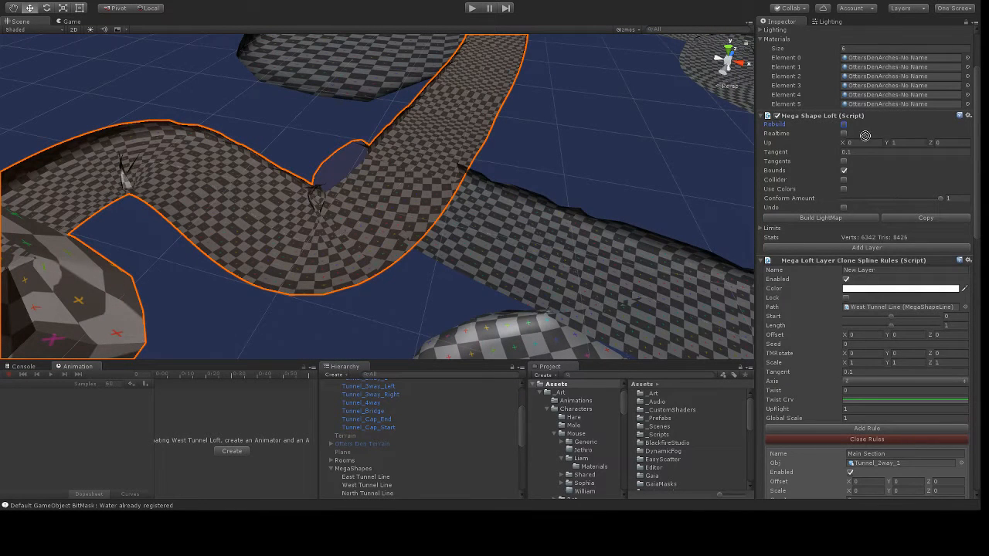
{"action": "scroll", "coordinate": [828, 310], "scroll_direction": "down", "scroll_amount": 10}
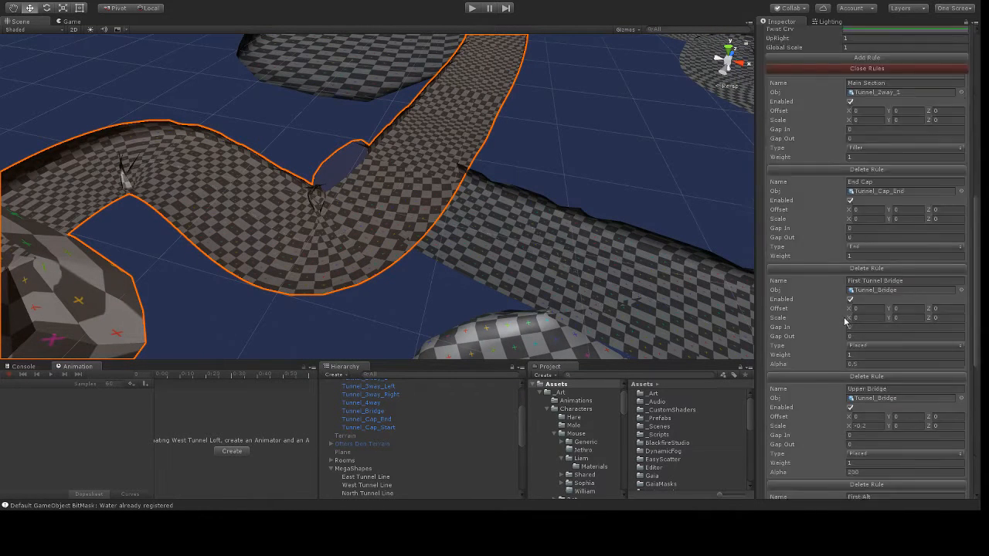
{"action": "scroll", "coordinate": [887, 426], "scroll_direction": "down", "scroll_amount": 5}
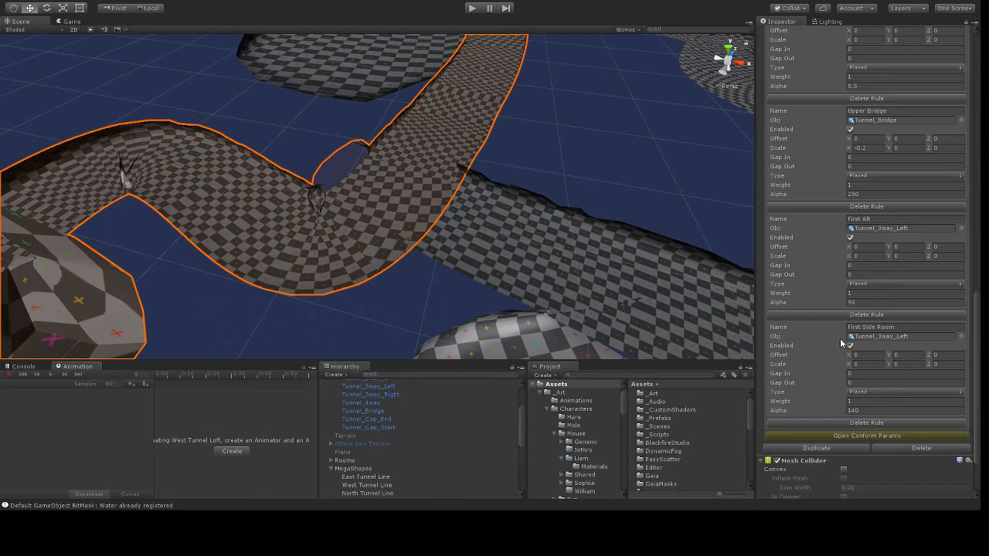
{"action": "scroll", "coordinate": [862, 319], "scroll_direction": "up", "scroll_amount": 2}
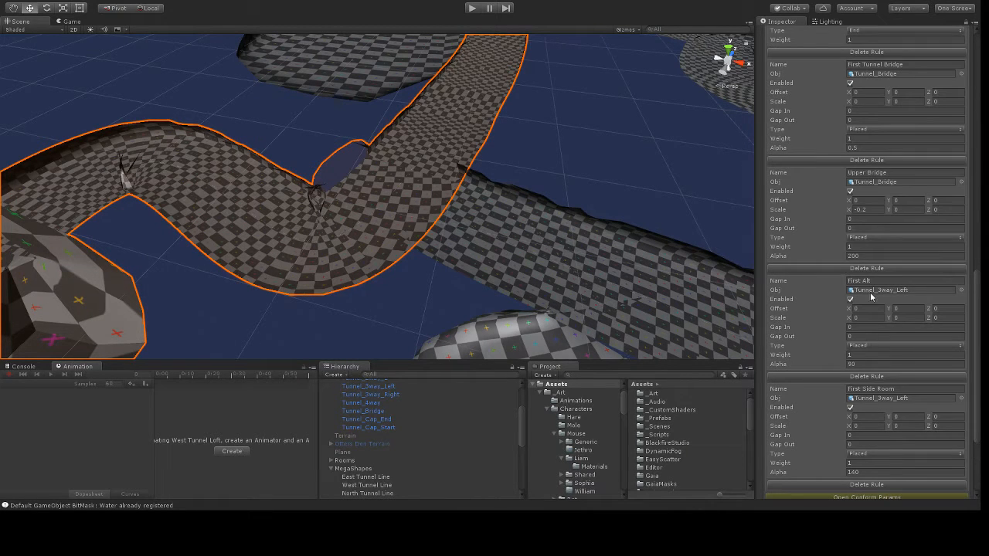
{"action": "left_click_drag", "start_coordinate": [383, 398], "coordinate": [903, 301]}
{"action": "scroll", "coordinate": [841, 224], "scroll_direction": "up", "scroll_amount": 15}
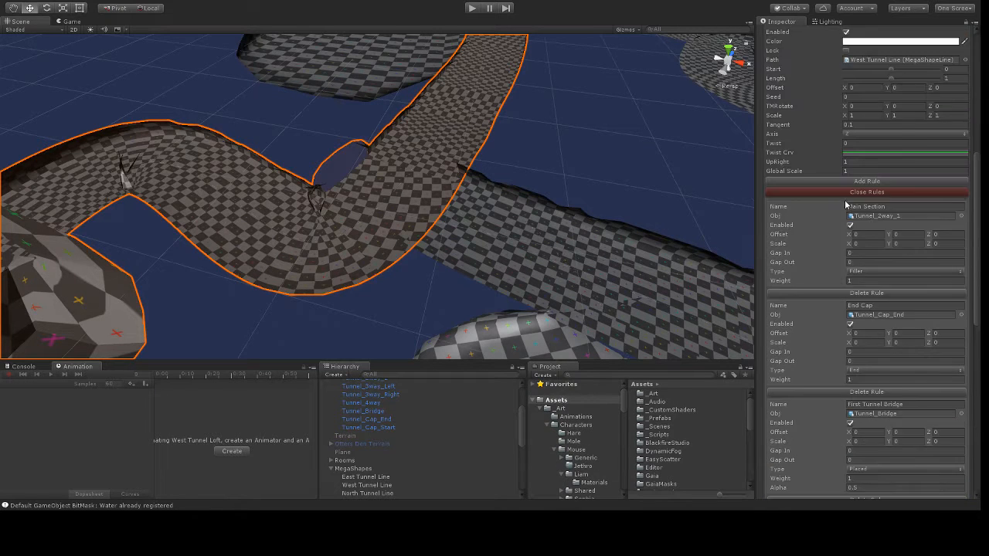
{"action": "scroll", "coordinate": [833, 124], "scroll_direction": "up", "scroll_amount": 3}
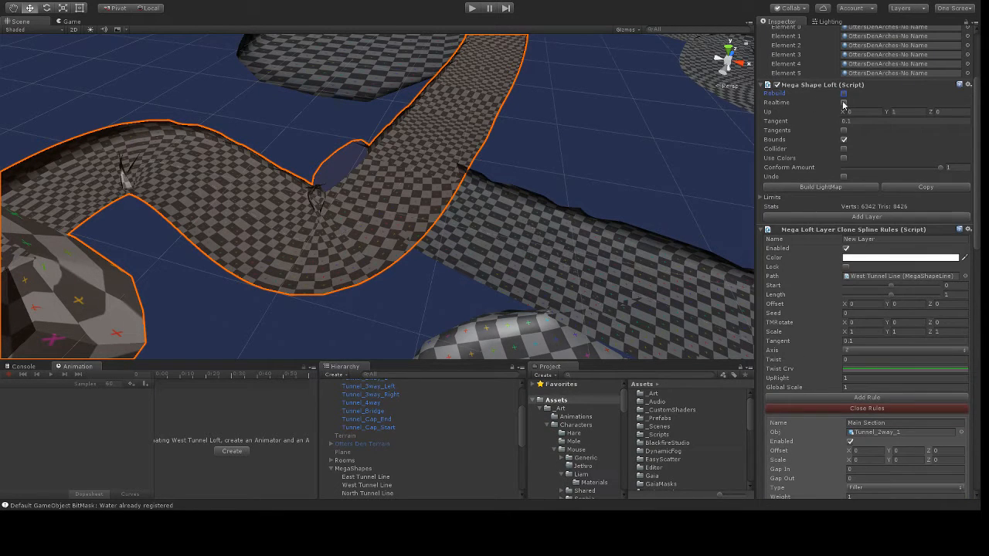
Select the Tunnel_3way_Right piece in the OttersDenArches model and check its transform rotation.
{"action": "middle_click_drag", "start_coordinate": [393, 151], "coordinate": [407, 228]}
{"action": "left_click_drag", "start_coordinate": [451, 200], "coordinate": [484, 194], "text": "alt"}
{"action": "scroll", "coordinate": [485, 194], "scroll_direction": "up", "scroll_amount": 10}
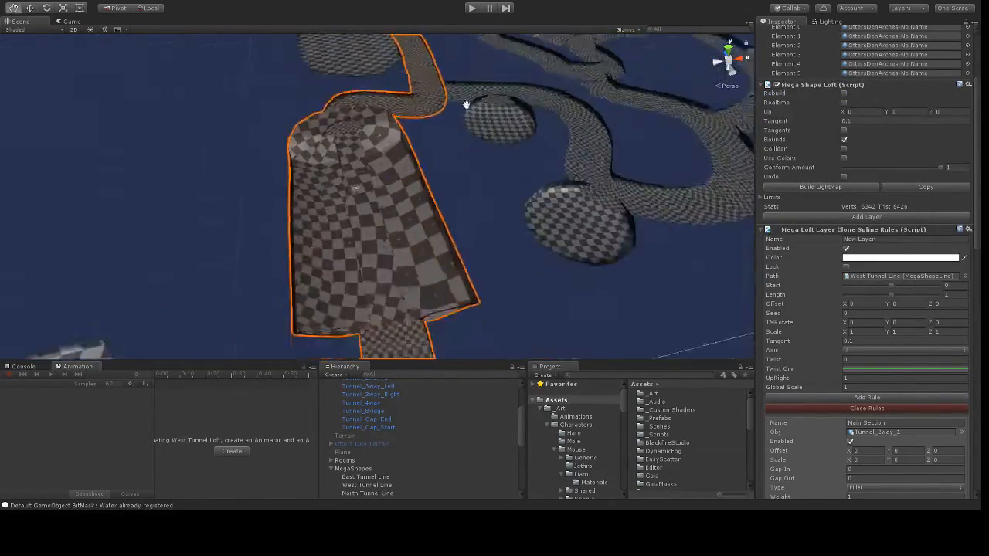
{"action": "scroll", "coordinate": [374, 179], "scroll_direction": "down", "scroll_amount": 5}
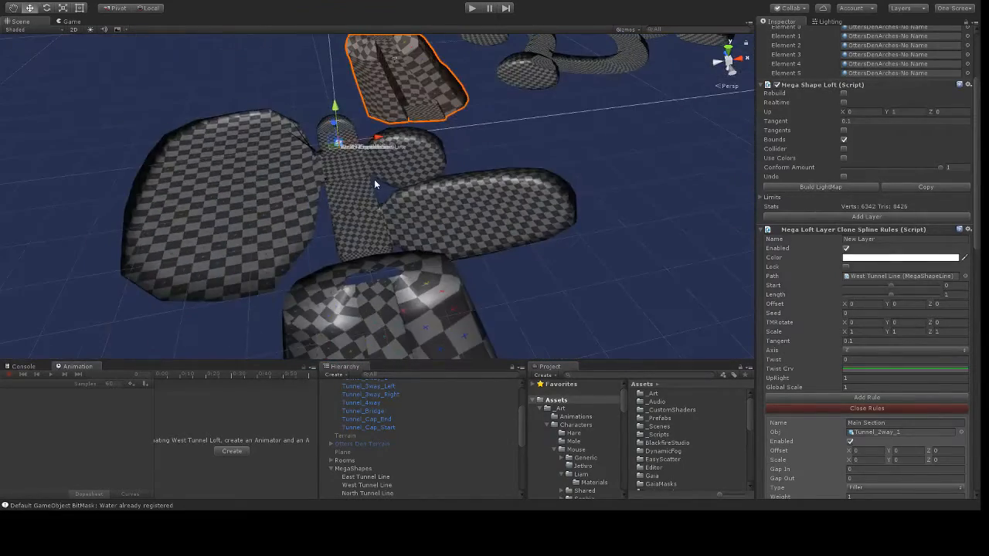
{"action": "left_click_drag", "start_coordinate": [374, 179], "coordinate": [379, 227], "text": "alt"}
{"action": "left_click", "coordinate": [382, 222]}
{"action": "scroll", "coordinate": [396, 231], "scroll_direction": "up", "scroll_amount": 3}
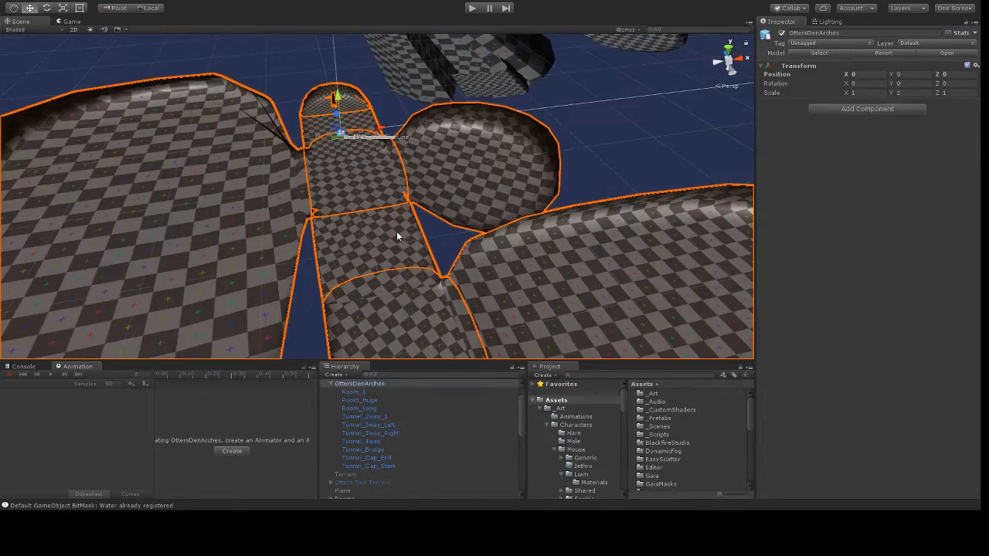
{"action": "left_click", "coordinate": [420, 295]}
{"action": "key", "text": "f"}
{"action": "middle_click_drag", "start_coordinate": [459, 261], "coordinate": [459, 266]}
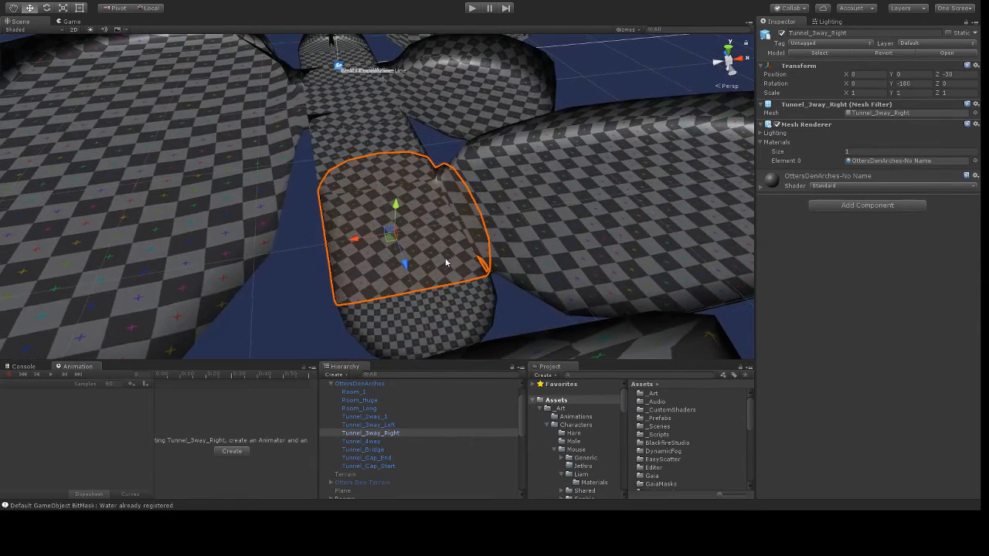
Check the rotation of the Tunnel_3way_Left piece for comparison and return to Tunnel_3way_Right.
{"action": "left_click", "coordinate": [341, 143]}
{"action": "left_click", "coordinate": [342, 141]}
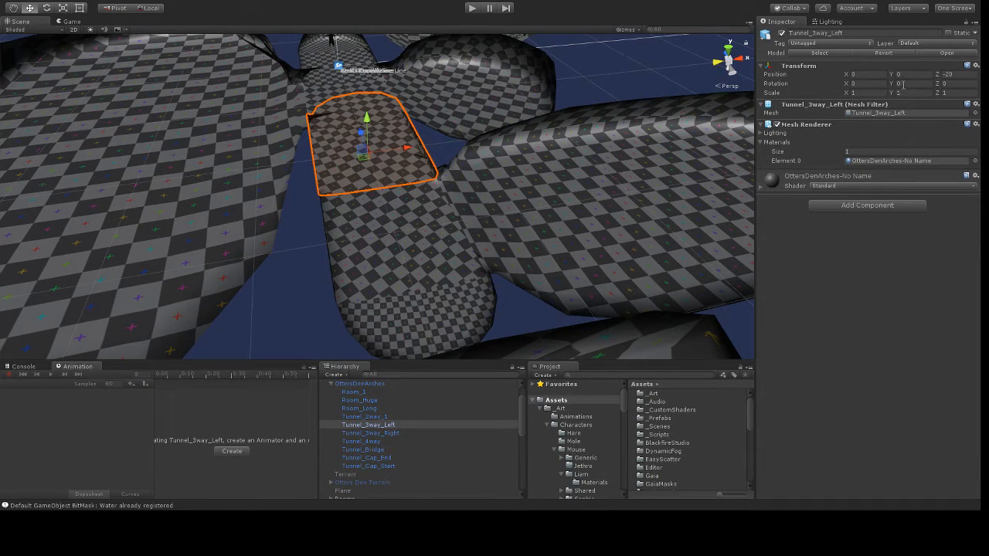
{"action": "left_click", "coordinate": [391, 223]}
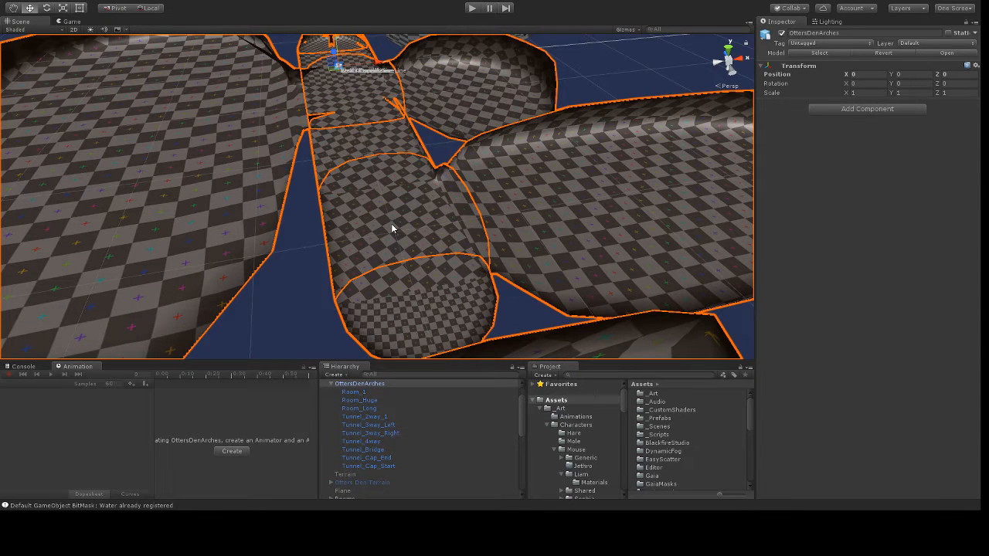
{"action": "left_click", "coordinate": [391, 223]}
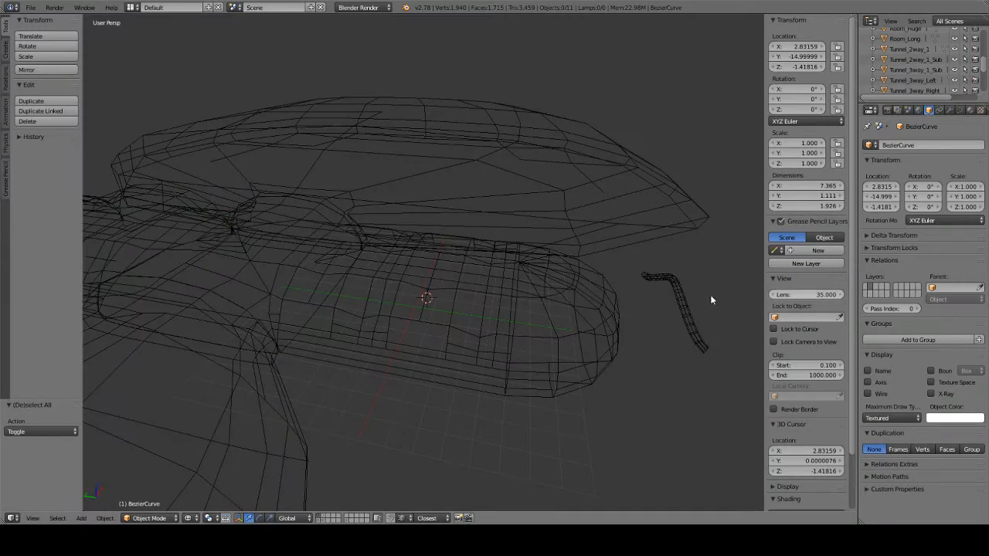
Switch to the tunnel source file in Blender and compare the rotations of Tunnel_3way_Right and Tunnel_3way_Left.
{"action": "scroll", "coordinate": [518, 260], "scroll_direction": "up", "scroll_amount": 5}
{"action": "scroll", "coordinate": [465, 281], "scroll_direction": "down", "scroll_amount": 2}
{"action": "scroll", "coordinate": [465, 280], "scroll_direction": "down", "scroll_amount": 8}
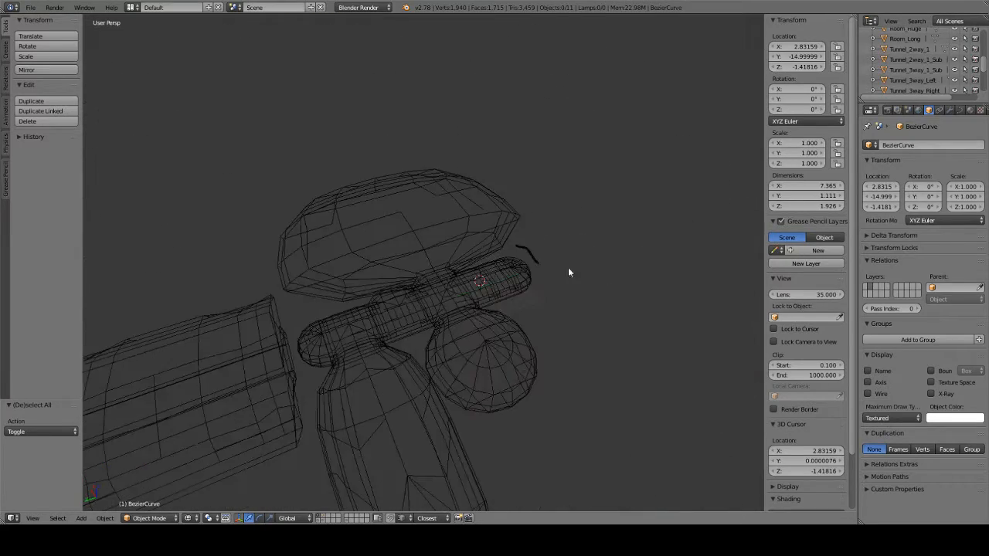
{"action": "scroll", "coordinate": [456, 239], "scroll_direction": "up", "scroll_amount": 4}
{"action": "right_click", "coordinate": [319, 316]}
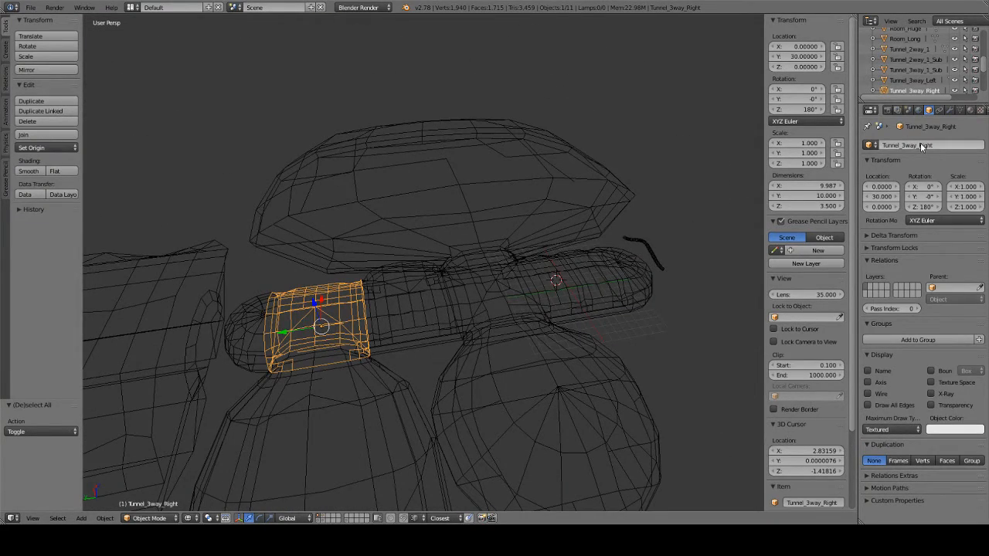
{"action": "right_click", "coordinate": [429, 305]}
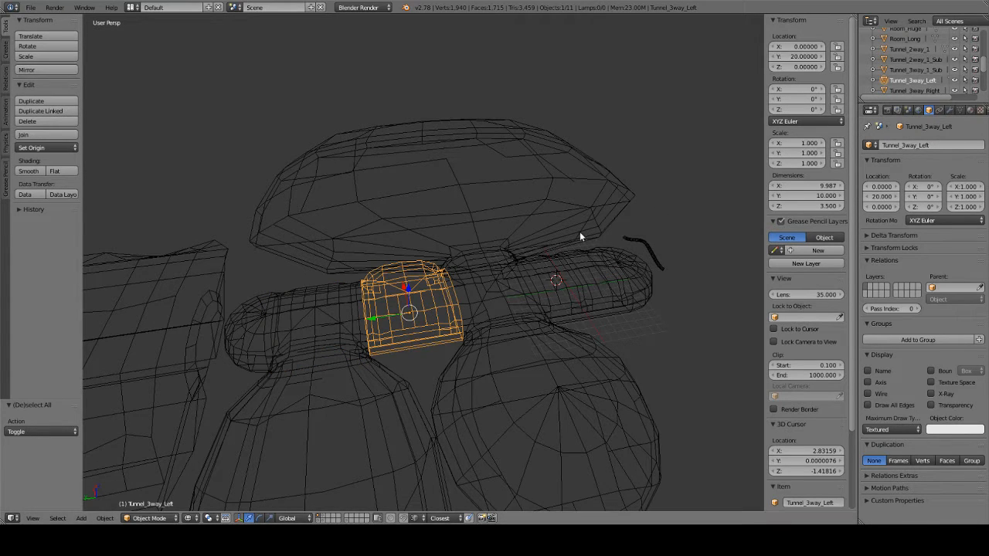
Apply the rotation of the Tunnel_3way_Right object and inspect the piece among its neighbours.
{"action": "right_click", "coordinate": [328, 307]}
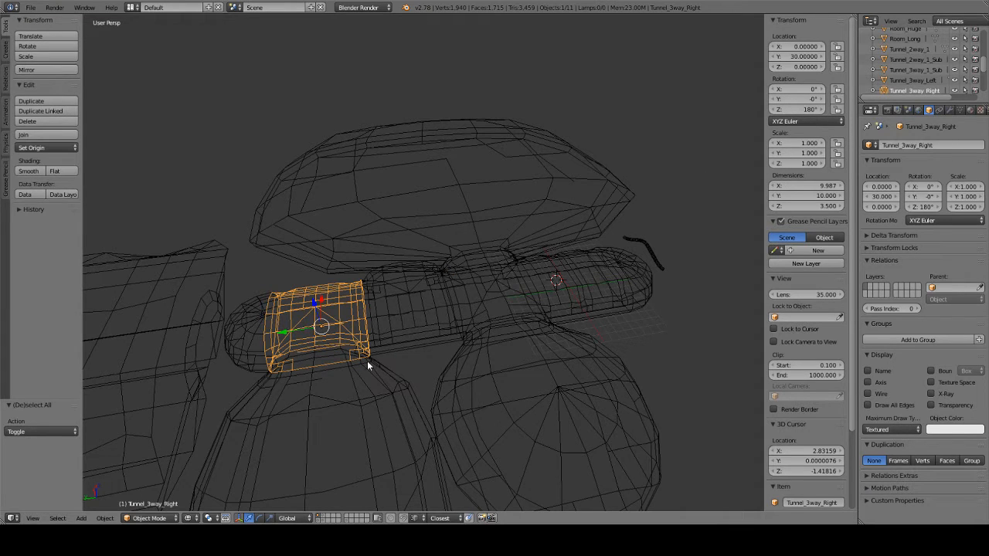
{"action": "key", "text": "ctrl+a"}
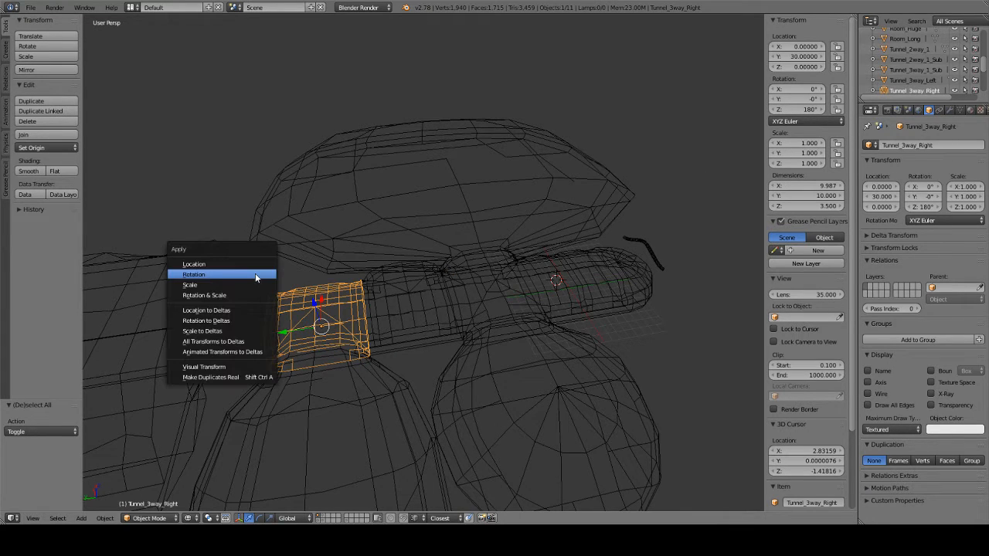
{"action": "left_click", "coordinate": [204, 276]}
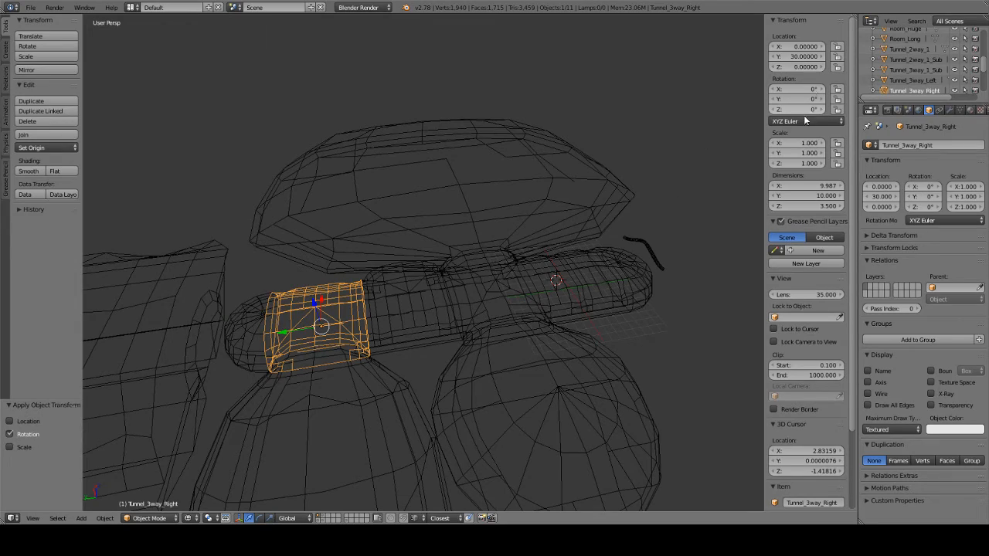
{"action": "middle_click_drag", "start_coordinate": [339, 334], "coordinate": [191, 335]}
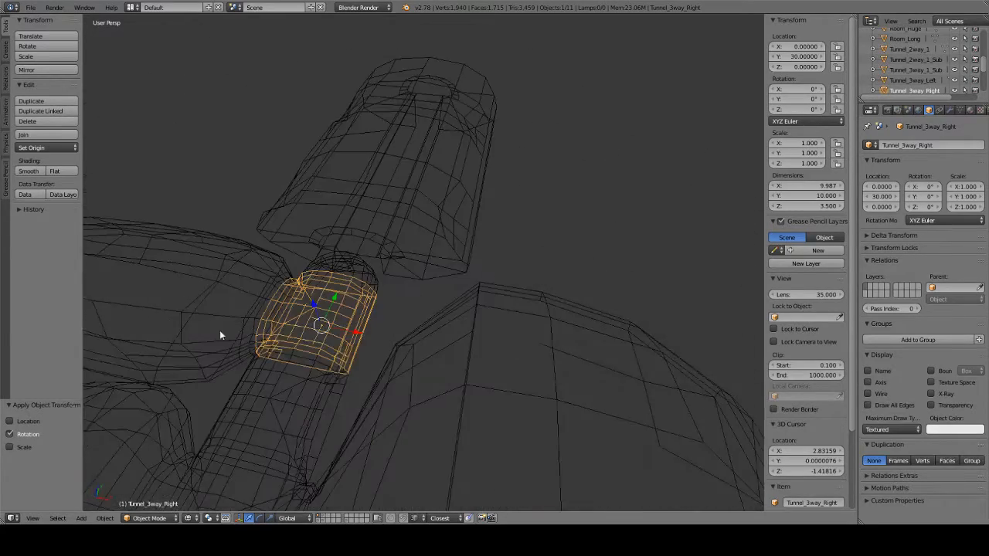
{"action": "scroll", "coordinate": [410, 255], "scroll_direction": "down", "scroll_amount": 8}
{"action": "scroll", "coordinate": [425, 281], "scroll_direction": "up", "scroll_amount": 5}
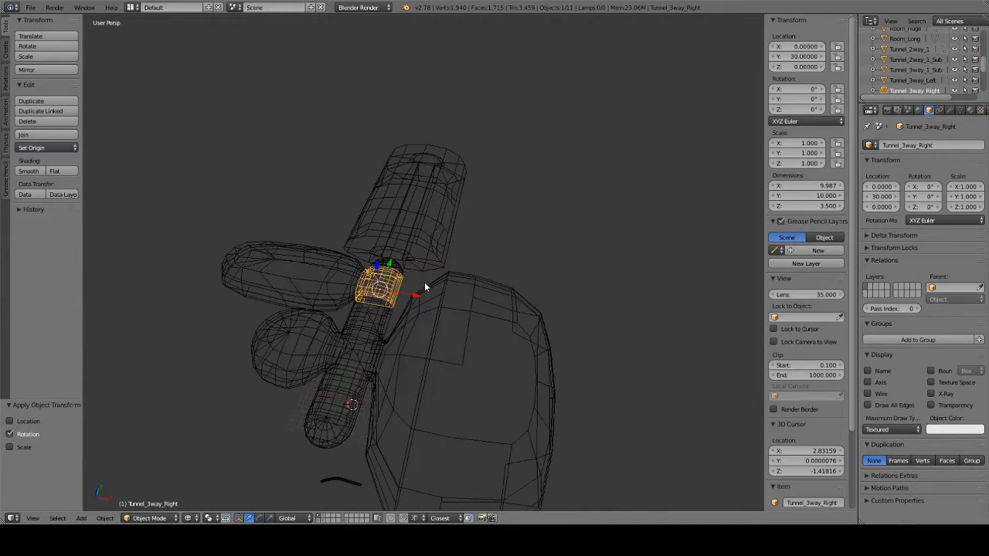
Select all objects and export them over OttersDenArches.fbx using an operator preset with selected objects, Mesh only, -Z Forward and Y Up.
{"action": "key", "text": "a"}
{"action": "key", "text": "a"}
{"action": "middle_click_drag", "start_coordinate": [417, 312], "coordinate": [435, 305]}
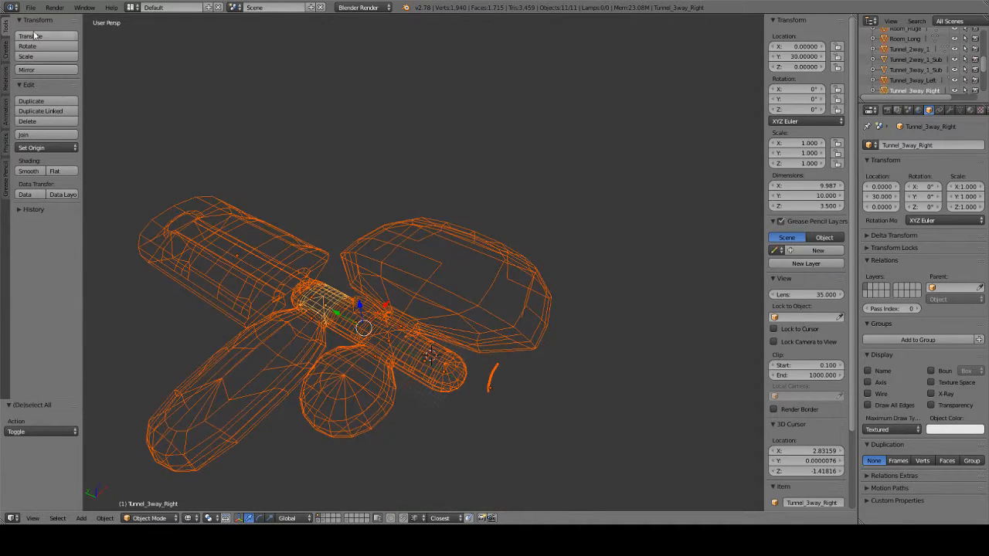
{"action": "left_click", "coordinate": [31, 8]}
{"action": "mouse_move", "coordinate": [70, 204]}
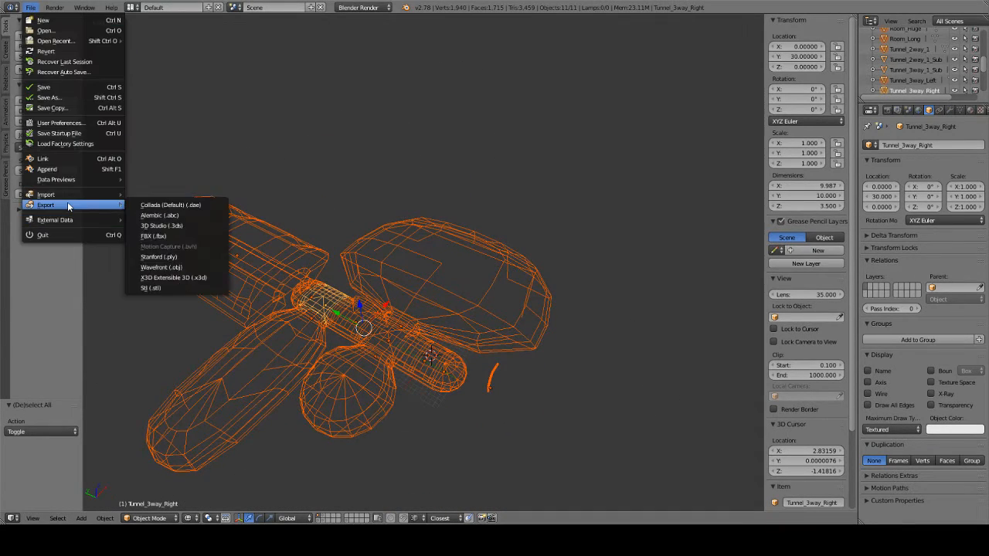
{"action": "left_click", "coordinate": [176, 238]}
{"action": "left_click", "coordinate": [99, 360]}
{"action": "left_click", "coordinate": [41, 388]}
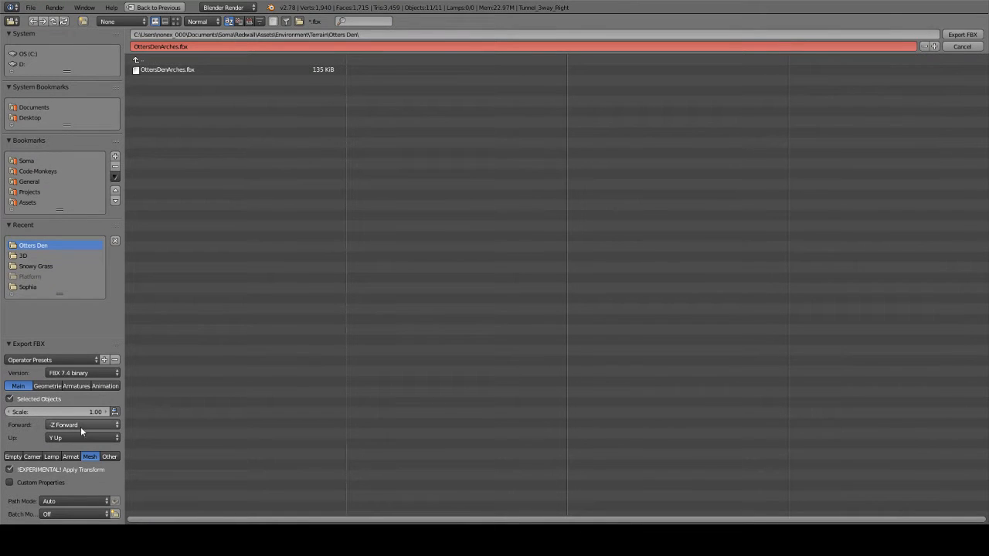
{"action": "left_click", "coordinate": [958, 35]}
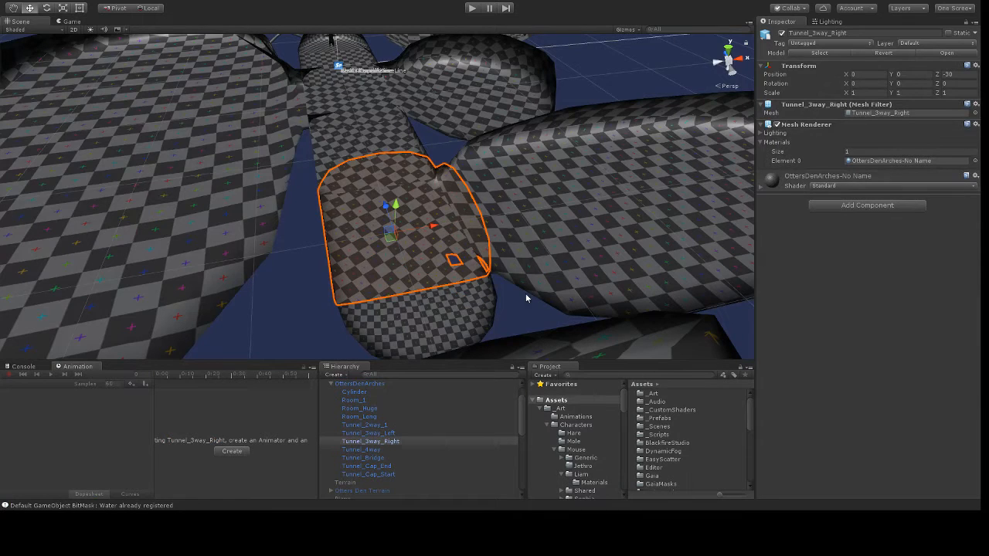
Switch back to Unity and select the West Tunnel Loft in the tunnel network.
{"action": "left_click_drag", "start_coordinate": [528, 262], "coordinate": [414, 237], "text": "alt"}
{"action": "middle_click_drag", "start_coordinate": [432, 181], "coordinate": [413, 356]}
{"action": "scroll", "coordinate": [480, 123], "scroll_direction": "down", "scroll_amount": 7}
{"action": "middle_click_drag", "start_coordinate": [500, 100], "coordinate": [473, 250]}
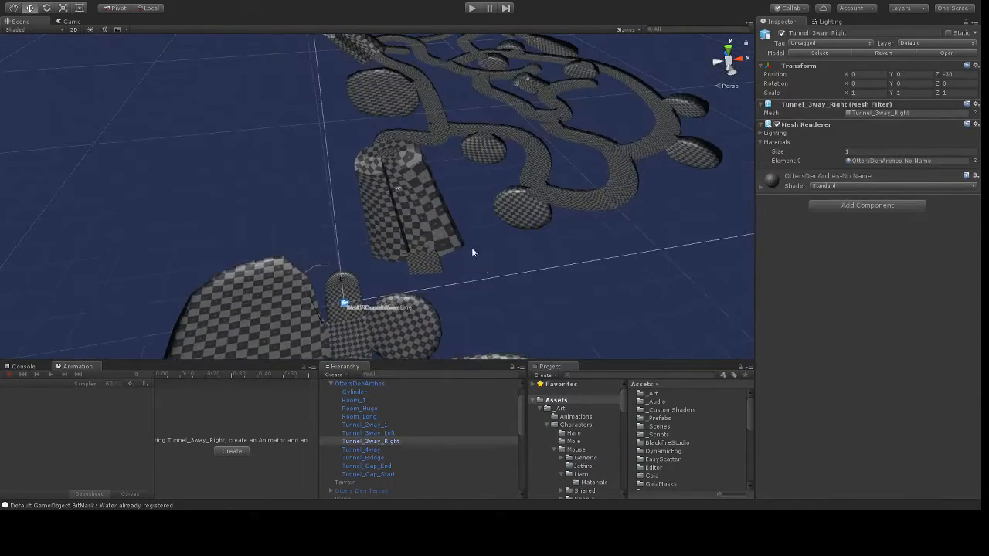
{"action": "left_click", "coordinate": [429, 157]}
{"action": "left_click", "coordinate": [434, 129]}
{"action": "left_click_drag", "start_coordinate": [356, 220], "coordinate": [315, 152], "text": "alt"}
{"action": "left_click", "coordinate": [315, 153]}
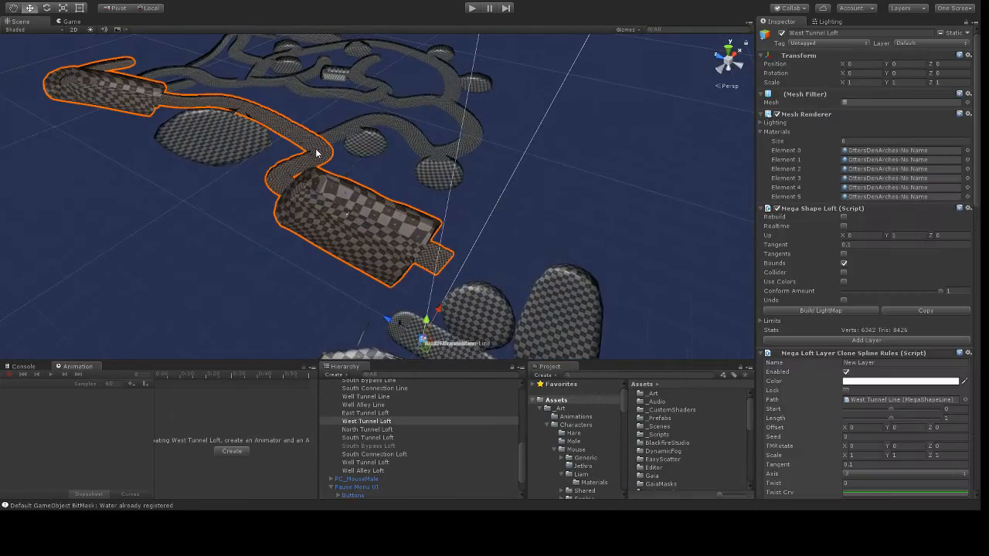
{"action": "key", "text": "f"}
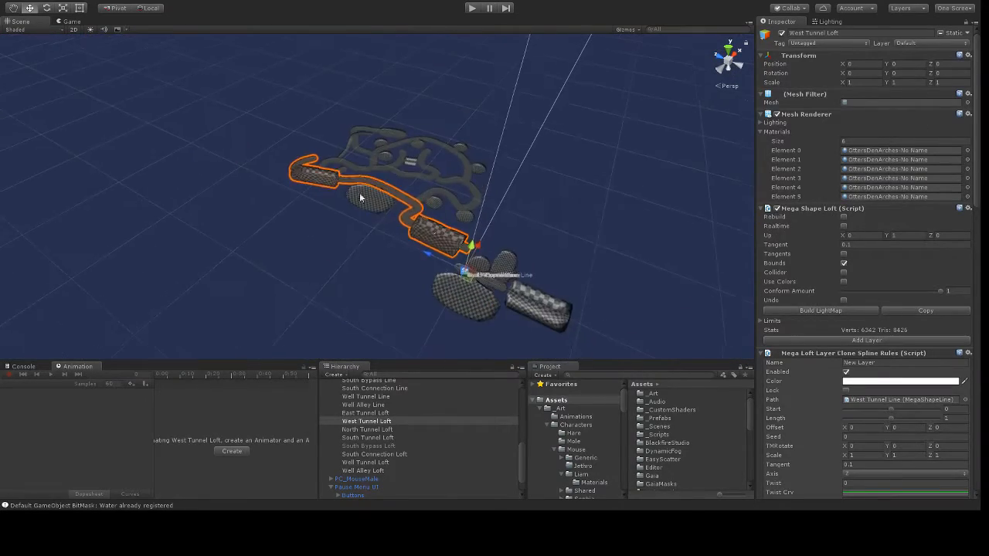
Check the First Alt rule's Tunnel_3way_Right object and rebuild the West Tunnel Loft.
{"action": "scroll", "coordinate": [450, 227], "scroll_direction": "up", "scroll_amount": 10}
{"action": "left_click_drag", "start_coordinate": [661, 245], "coordinate": [240, 234], "text": "alt"}
{"action": "scroll", "coordinate": [390, 477], "scroll_direction": "down", "scroll_amount": 1}
{"action": "scroll", "coordinate": [870, 283], "scroll_direction": "down", "scroll_amount": 15}
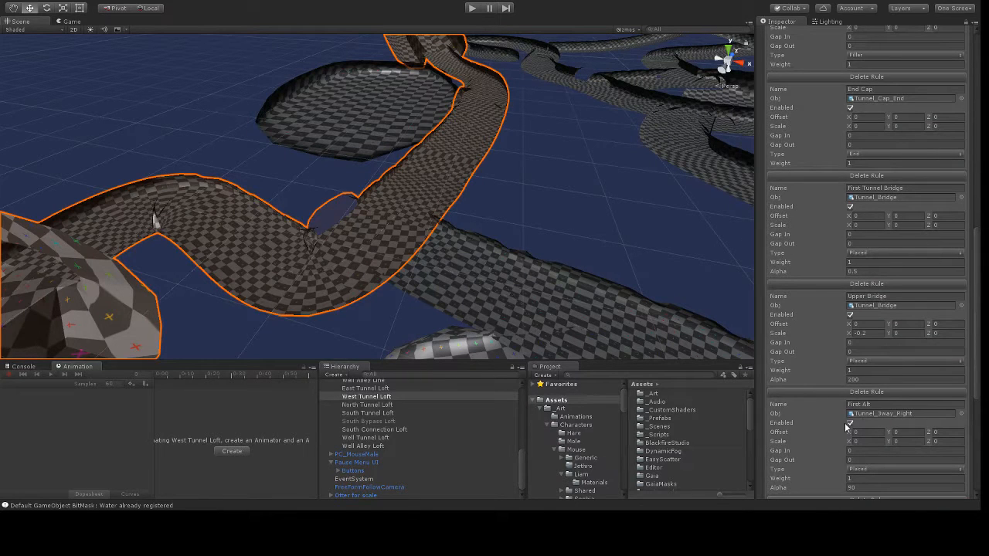
{"action": "scroll", "coordinate": [896, 421], "scroll_direction": "up", "scroll_amount": 10}
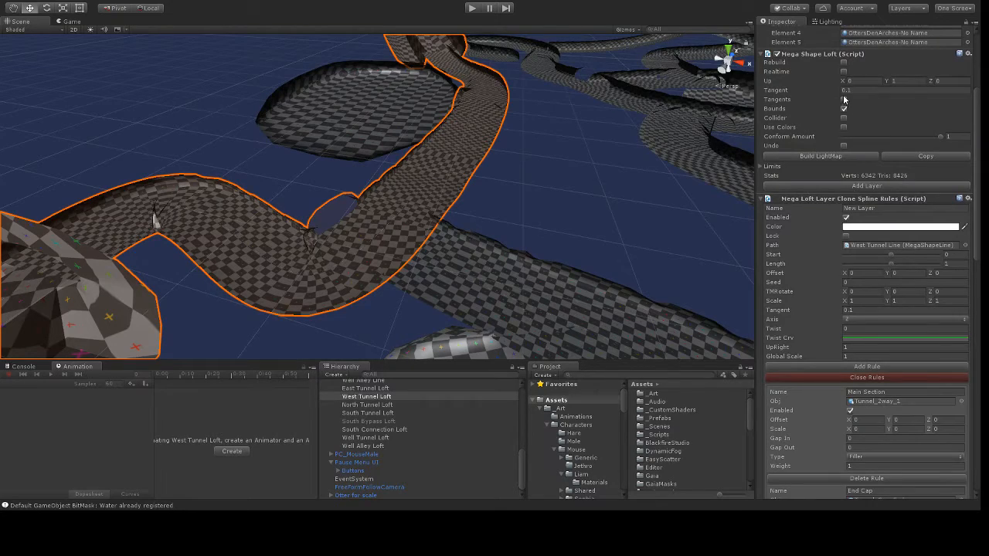
{"action": "left_click", "coordinate": [844, 64]}
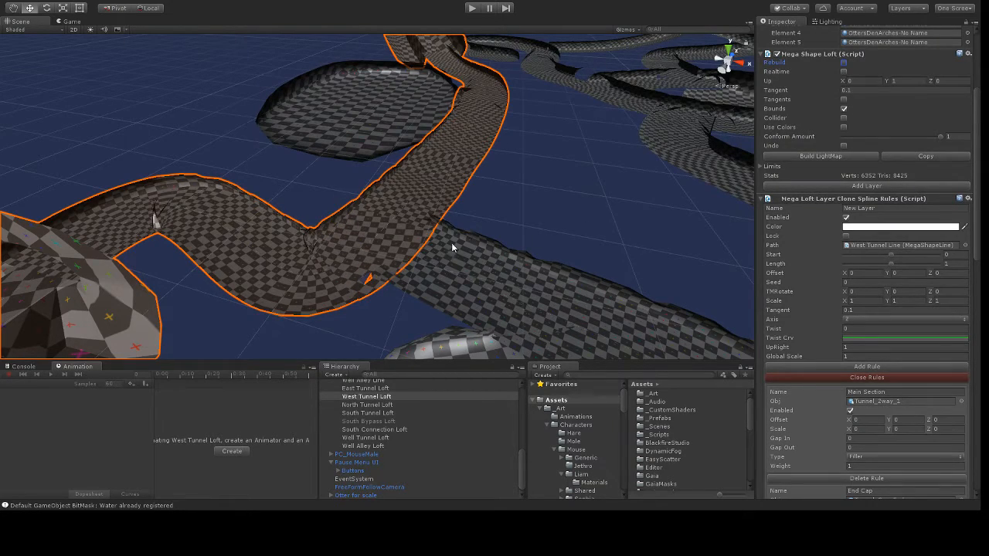
Examine the rebuilt junction opening of the West Tunnel Loft from outside and from inside the tunnel.
{"action": "left_click_drag", "start_coordinate": [402, 262], "coordinate": [735, 219], "text": "alt"}
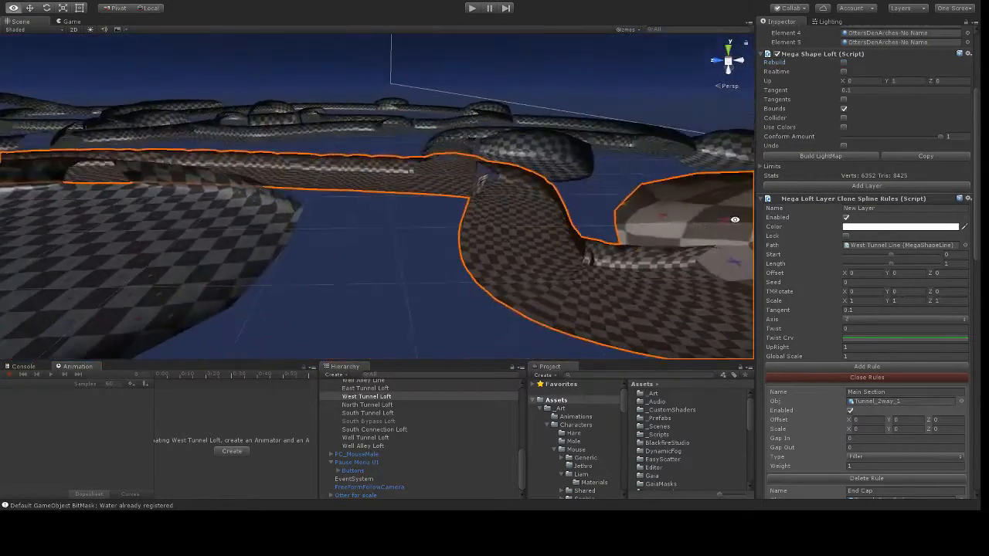
{"action": "middle_click_drag", "start_coordinate": [541, 185], "coordinate": [472, 232]}
{"action": "scroll", "coordinate": [472, 232], "scroll_direction": "up", "scroll_amount": 6}
{"action": "left_click_drag", "start_coordinate": [557, 305], "coordinate": [424, 194], "text": "alt"}
{"action": "middle_click_drag", "start_coordinate": [568, 290], "coordinate": [521, 247]}
{"action": "left_click_drag", "start_coordinate": [521, 248], "coordinate": [535, 275], "text": "alt"}
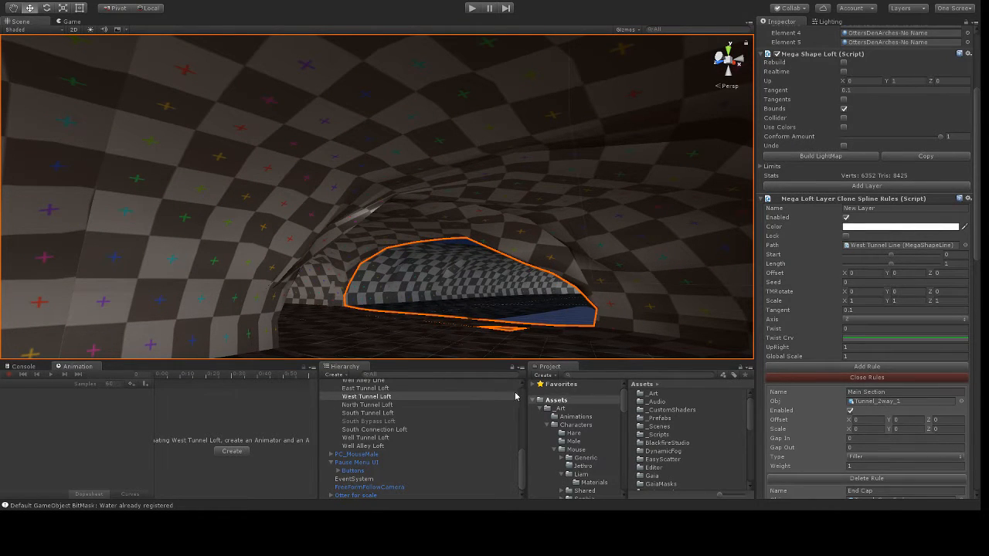
{"action": "mouse_move", "coordinate": [543, 289]}
{"action": "left_mouse_down", "text": "alt"}
{"action": "mouse_move", "coordinate": [484, 289]}
{"action": "mouse_move", "coordinate": [572, 280]}
{"action": "mouse_move", "coordinate": [530, 271]}
{"action": "mouse_move", "coordinate": [525, 289]}
{"action": "mouse_move", "coordinate": [557, 314]}
{"action": "mouse_move", "coordinate": [509, 307]}
{"action": "mouse_move", "coordinate": [528, 287]}
{"action": "left_mouse_up", "text": "alt"}
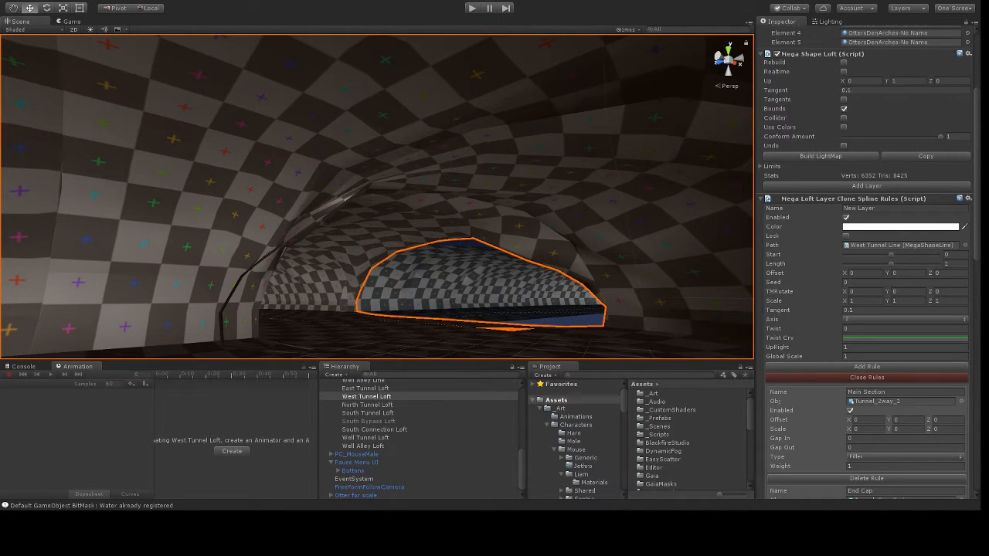
{"action": "left_click_drag", "start_coordinate": [557, 211], "coordinate": [487, 189], "text": "alt"}
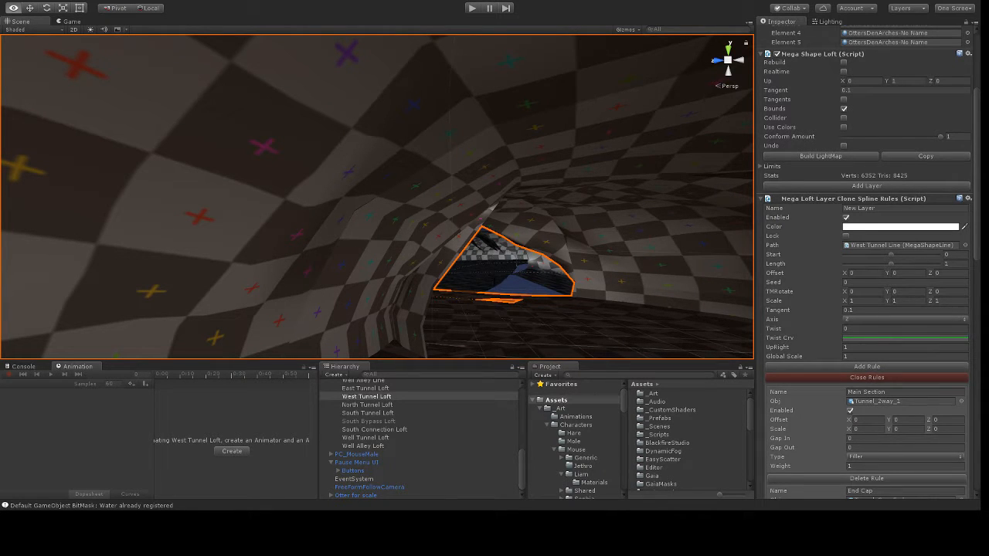
Switch to Blender, deselect all objects and display the den pieces with textured shading.
{"action": "key", "text": "alt+Tab"}
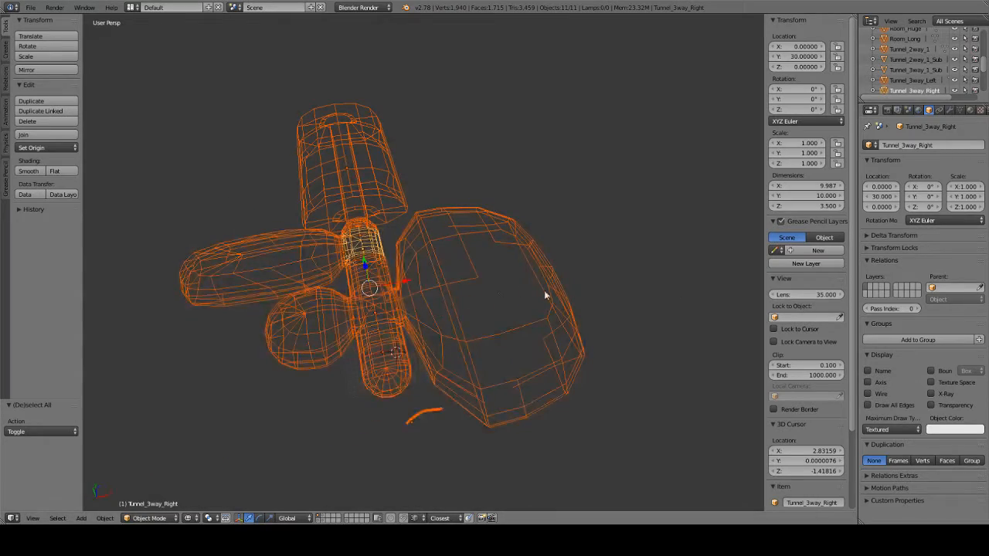
{"action": "middle_click_drag", "start_coordinate": [463, 302], "coordinate": [490, 278]}
{"action": "scroll", "coordinate": [443, 257], "scroll_direction": "up", "scroll_amount": 5}
{"action": "scroll", "coordinate": [445, 257], "scroll_direction": "down", "scroll_amount": 3}
{"action": "scroll", "coordinate": [502, 263], "scroll_direction": "up", "scroll_amount": 5}
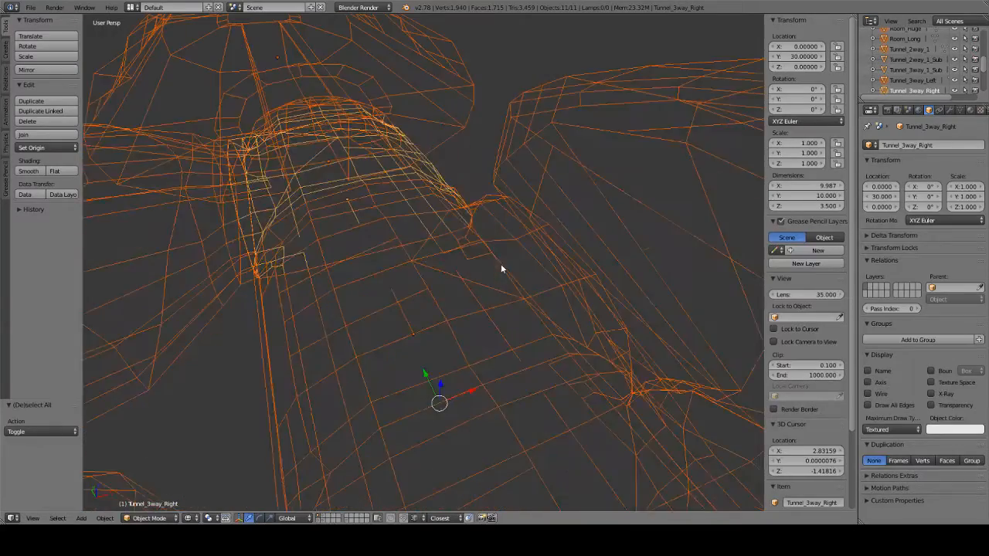
{"action": "scroll", "coordinate": [496, 269], "scroll_direction": "down", "scroll_amount": 3}
{"action": "key", "text": "a"}
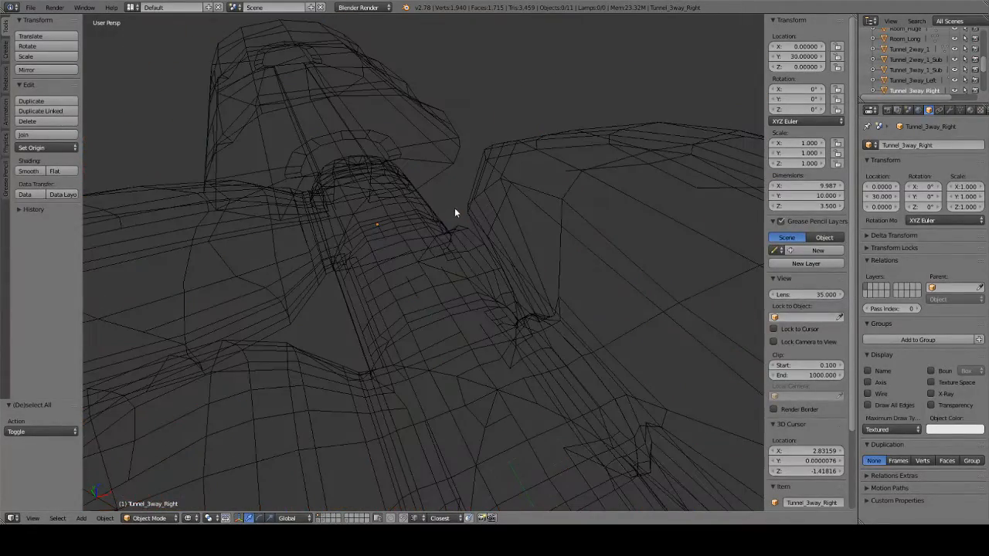
{"action": "right_click", "coordinate": [453, 224], "text": "alt"}
{"action": "mouse_move", "coordinate": [472, 211]}
{"action": "middle_mouse_down"}
{"action": "mouse_move", "coordinate": [578, 214]}
{"action": "mouse_move", "coordinate": [526, 243]}
{"action": "mouse_move", "coordinate": [631, 251]}
{"action": "mouse_move", "coordinate": [456, 256]}
{"action": "mouse_move", "coordinate": [613, 236]}
{"action": "mouse_move", "coordinate": [585, 240]}
{"action": "middle_mouse_up"}
{"action": "key", "text": "alt+z"}
{"action": "middle_click_drag", "start_coordinate": [632, 270], "coordinate": [462, 255]}
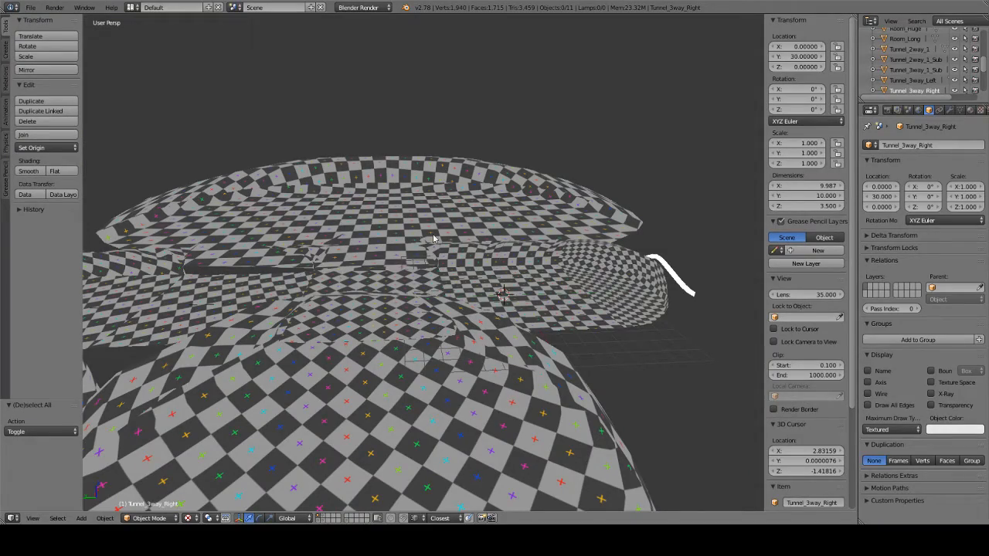
Examine the textured tunnel and room pieces from outside and inside, and select the curved cylinder in front of them.
{"action": "middle_click_drag", "start_coordinate": [393, 242], "coordinate": [337, 259]}
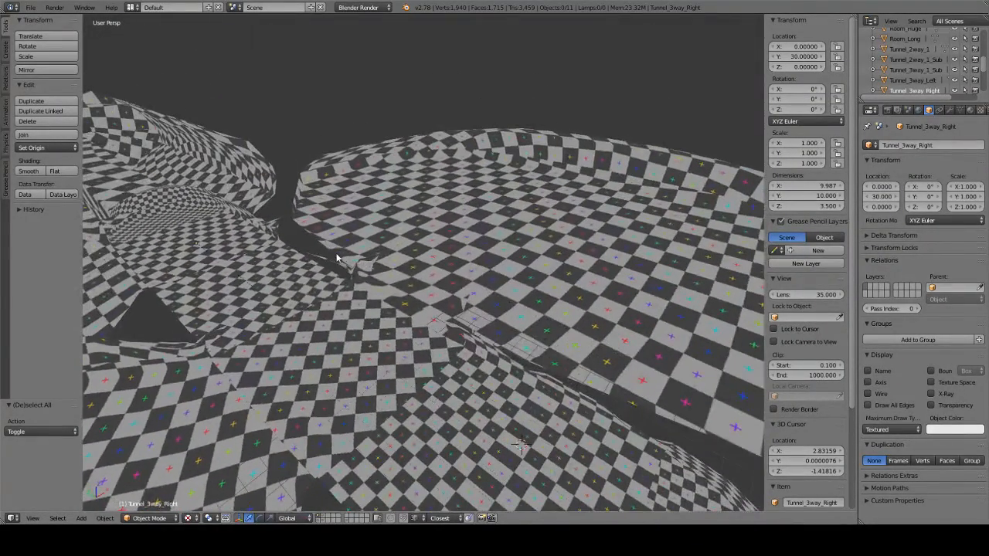
{"action": "middle_click_drag", "start_coordinate": [513, 313], "coordinate": [630, 303]}
{"action": "middle_click_drag", "start_coordinate": [527, 346], "coordinate": [431, 326]}
{"action": "middle_click_drag", "start_coordinate": [234, 332], "coordinate": [397, 270]}
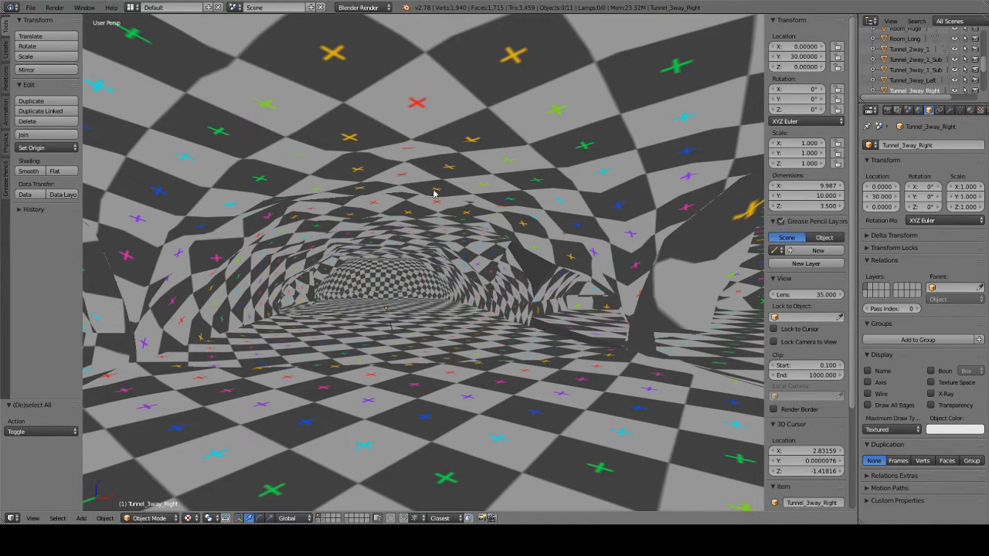
{"action": "mouse_move", "coordinate": [533, 383]}
{"action": "middle_mouse_down"}
{"action": "mouse_move", "coordinate": [500, 302]}
{"action": "mouse_move", "coordinate": [602, 338]}
{"action": "mouse_move", "coordinate": [536, 338]}
{"action": "middle_mouse_up"}
{"action": "middle_click_drag", "start_coordinate": [388, 292], "coordinate": [449, 313]}
{"action": "right_click", "coordinate": [530, 368]}
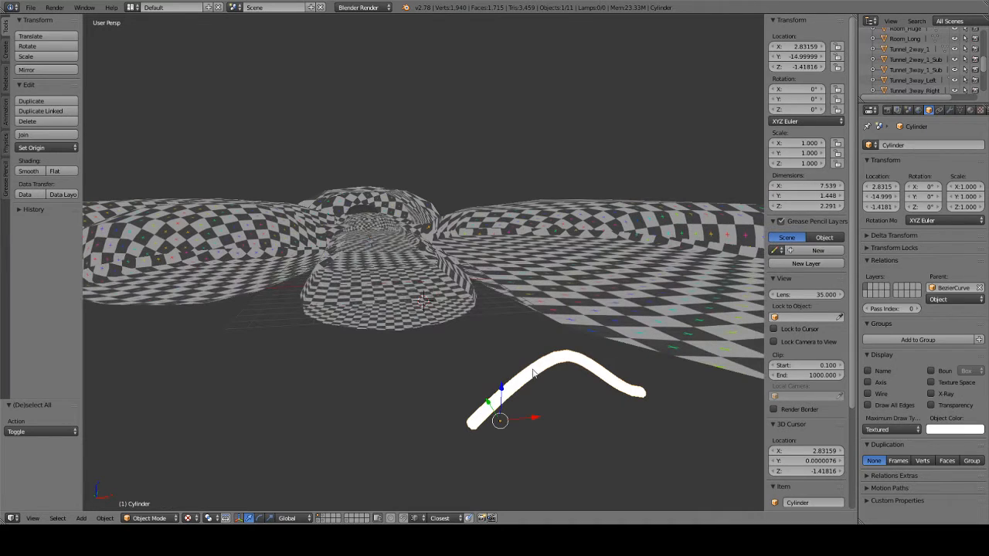
{"action": "middle_click_drag", "start_coordinate": [567, 369], "coordinate": [526, 362]}
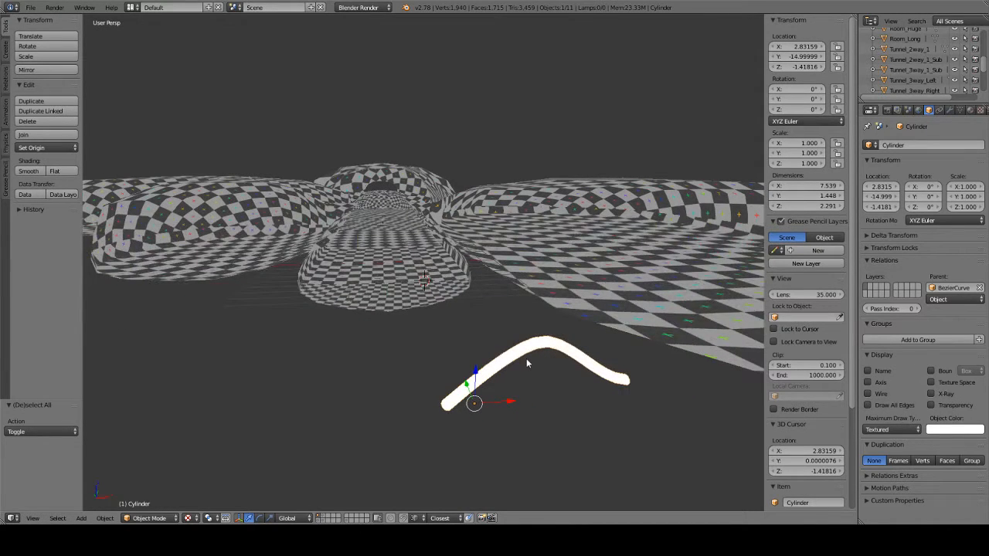
{"action": "middle_click_drag", "start_coordinate": [425, 351], "coordinate": [616, 438]}
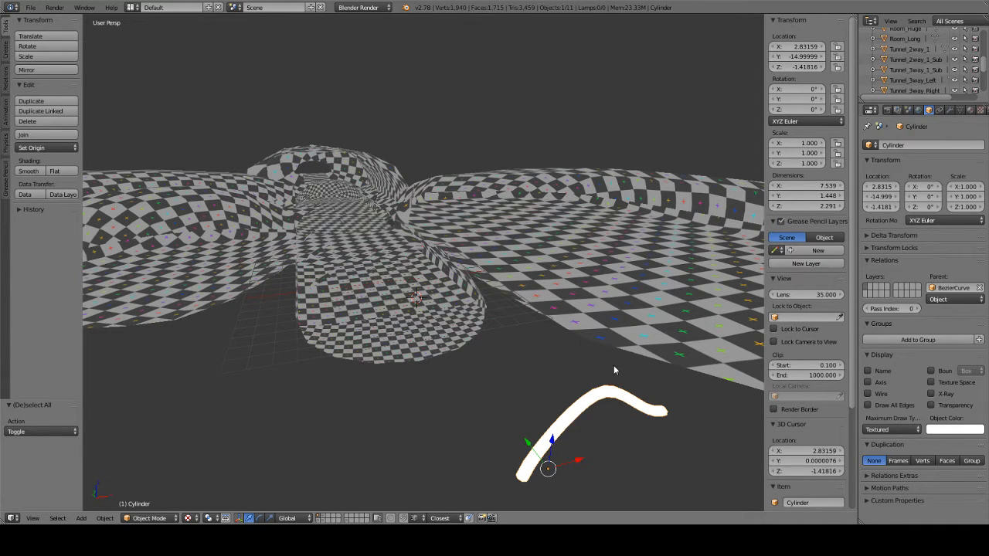
{"action": "mouse_move", "coordinate": [491, 372]}
{"action": "middle_mouse_down"}
{"action": "mouse_move", "coordinate": [534, 353]}
{"action": "mouse_move", "coordinate": [491, 383]}
{"action": "middle_mouse_up"}
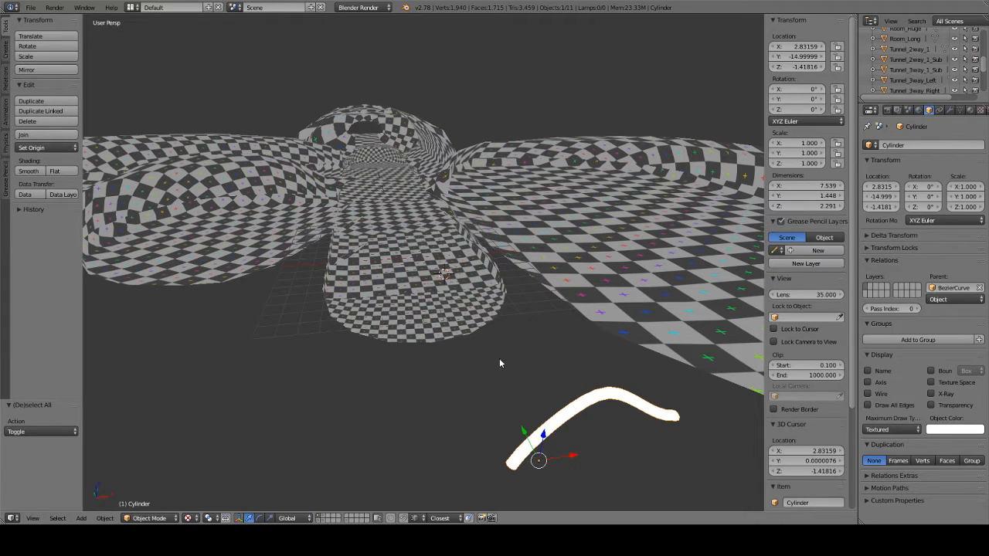
{"action": "middle_click_drag", "start_coordinate": [497, 360], "coordinate": [581, 365]}
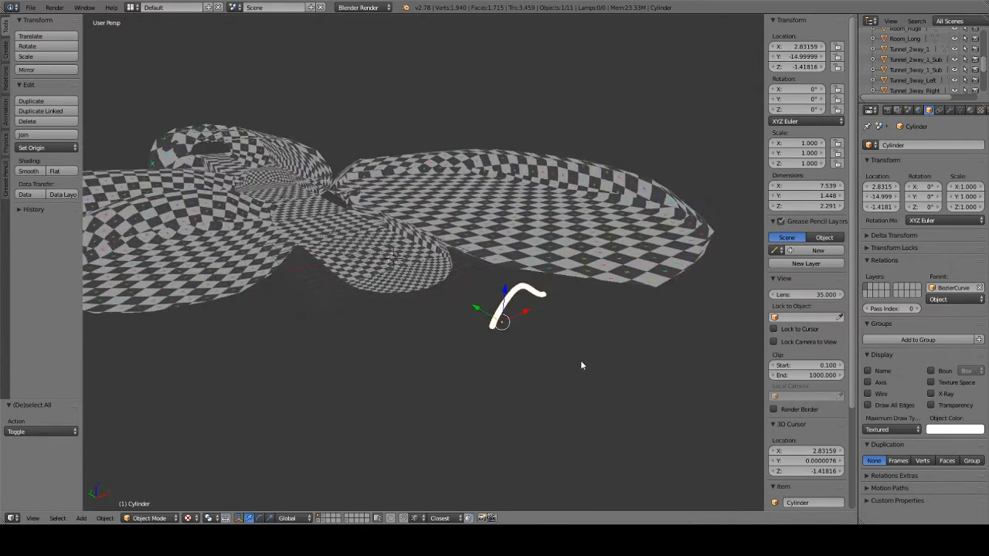
{"action": "middle_click_drag", "start_coordinate": [456, 289], "coordinate": [458, 299]}
{"action": "key", "text": "shift+a"}
{"action": "mouse_move", "coordinate": [456, 299]}
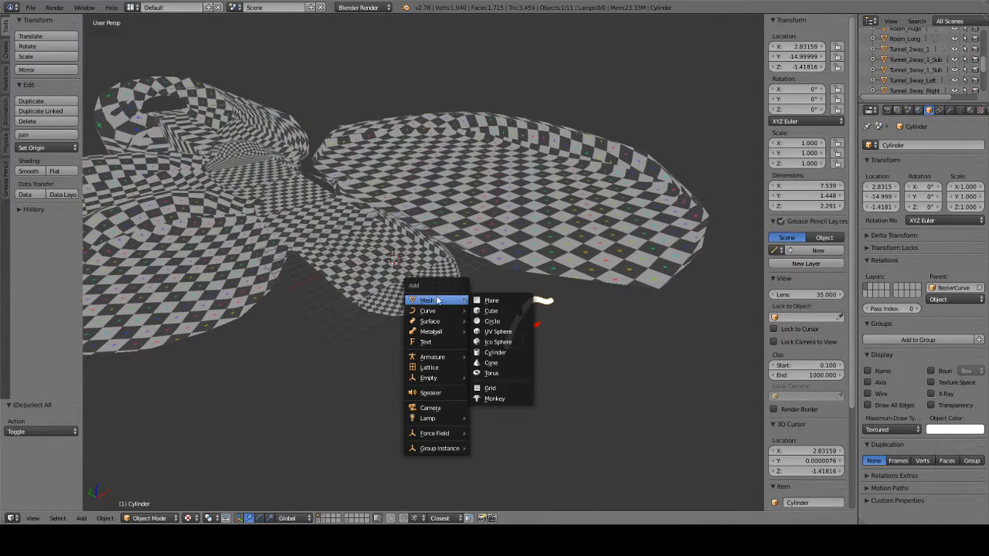
{"action": "left_click", "coordinate": [498, 353]}
{"action": "middle_click_drag", "start_coordinate": [498, 350], "coordinate": [507, 320]}
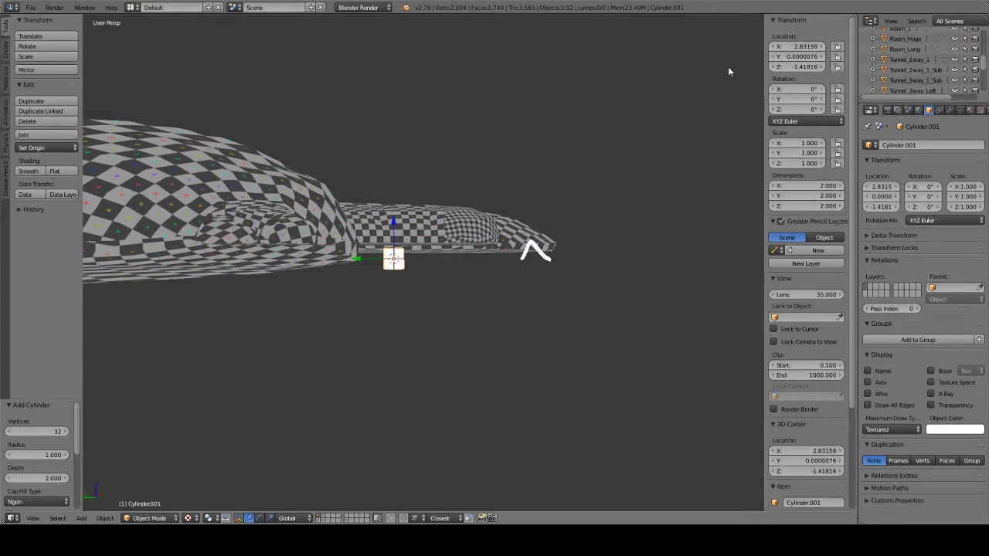
{"action": "key", "text": "x"}
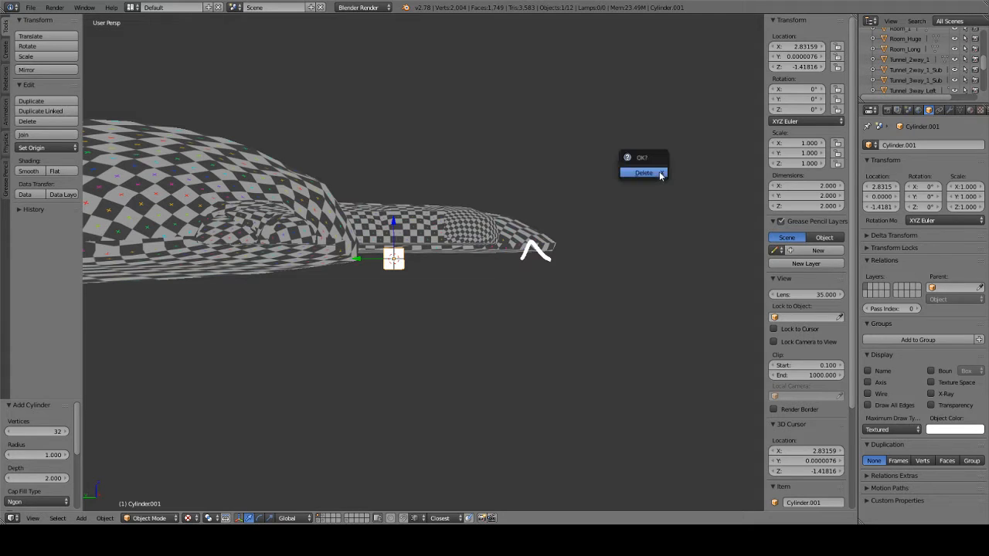
{"action": "left_click", "coordinate": [659, 171]}
{"action": "key", "text": "shift+a"}
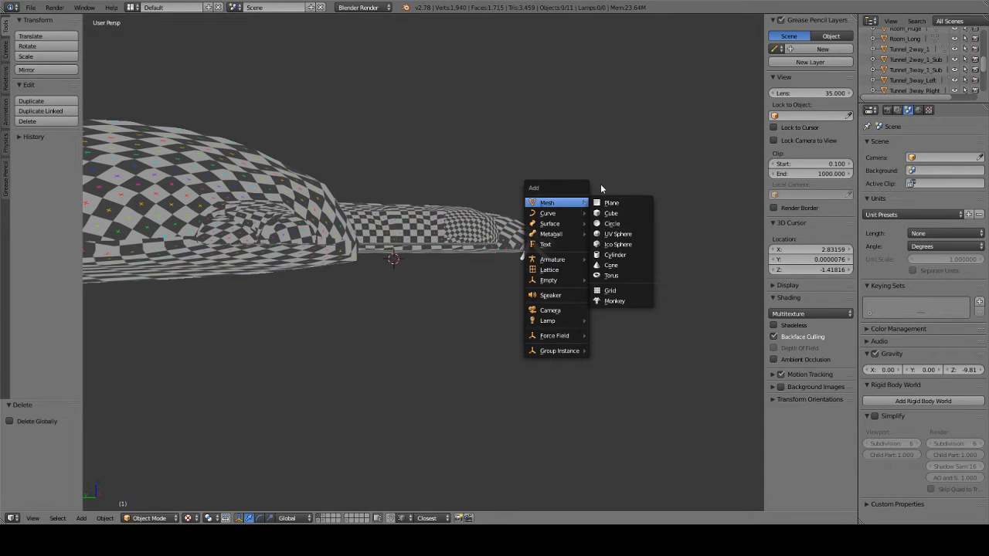
Reset the 3D cursor to the world origin and add a cylinder mesh there.
{"action": "key", "text": "shift+c"}
{"action": "mouse_move", "coordinate": [491, 236]}
{"action": "middle_mouse_down"}
{"action": "mouse_move", "coordinate": [600, 276]}
{"action": "mouse_move", "coordinate": [510, 232]}
{"action": "mouse_move", "coordinate": [461, 265]}
{"action": "mouse_move", "coordinate": [459, 291]}
{"action": "mouse_move", "coordinate": [463, 247]}
{"action": "mouse_move", "coordinate": [340, 232]}
{"action": "middle_mouse_up"}
{"action": "mouse_move", "coordinate": [429, 244]}
{"action": "middle_mouse_down"}
{"action": "mouse_move", "coordinate": [371, 205]}
{"action": "mouse_move", "coordinate": [348, 215]}
{"action": "middle_mouse_up"}
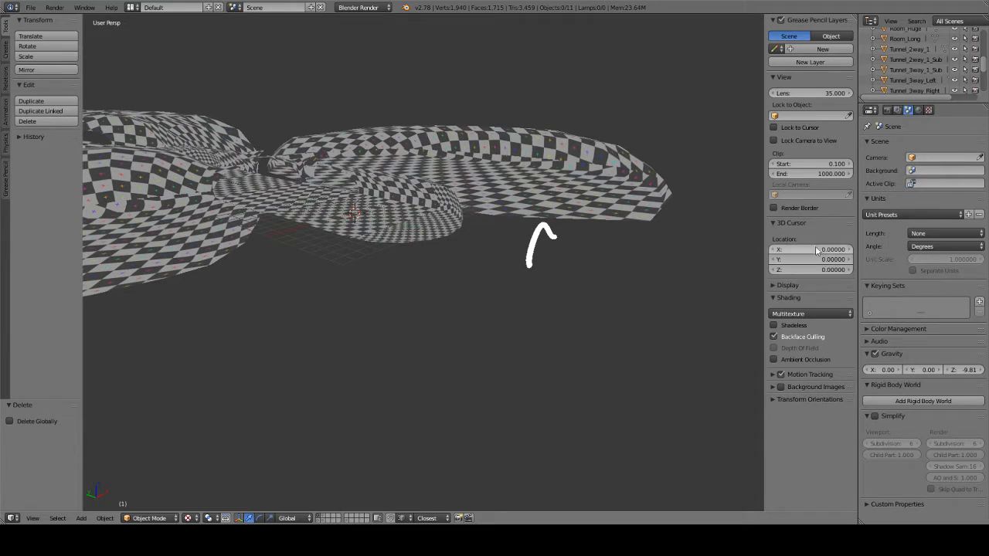
{"action": "middle_click_drag", "start_coordinate": [434, 222], "coordinate": [461, 242]}
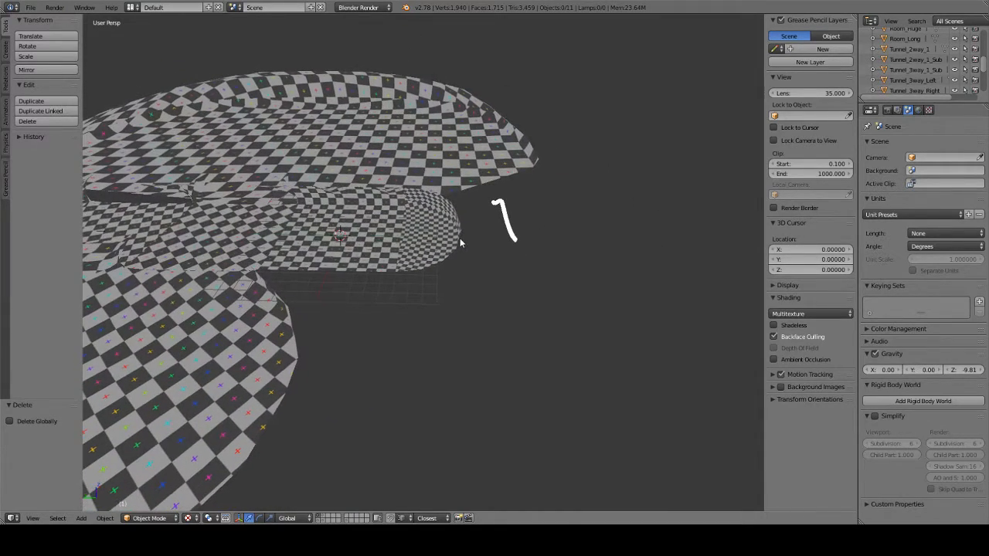
{"action": "key", "text": "shift+a"}
{"action": "mouse_move", "coordinate": [463, 240]}
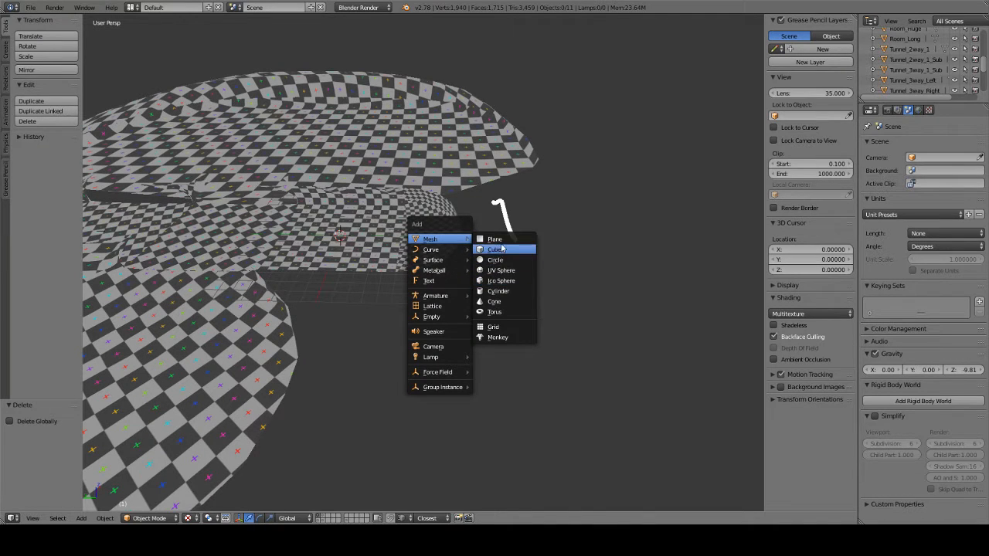
{"action": "left_click", "coordinate": [498, 291]}
{"action": "middle_click_drag", "start_coordinate": [461, 283], "coordinate": [444, 252]}
{"action": "mouse_move", "coordinate": [349, 243]}
{"action": "middle_mouse_down"}
{"action": "mouse_move", "coordinate": [401, 239]}
{"action": "mouse_move", "coordinate": [409, 257]}
{"action": "middle_mouse_up"}
Move the new cylinder -20 units along the Y axis, clear of the den pieces.
{"action": "key", "text": "g"}
{"action": "key", "text": "y"}
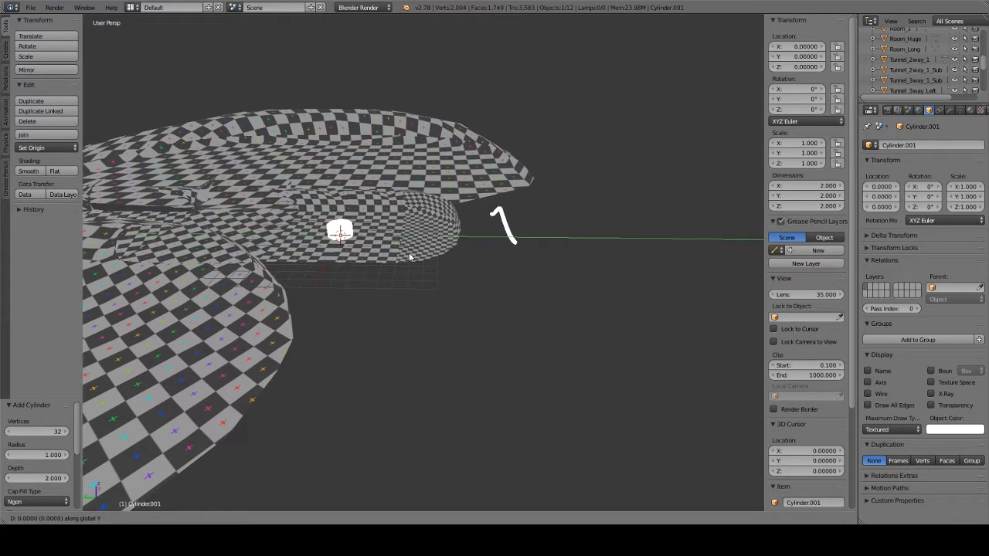
{"action": "type", "text": "-15"}
{"action": "key", "text": "BackSpace"}
{"action": "key", "text": "BackSpace"}
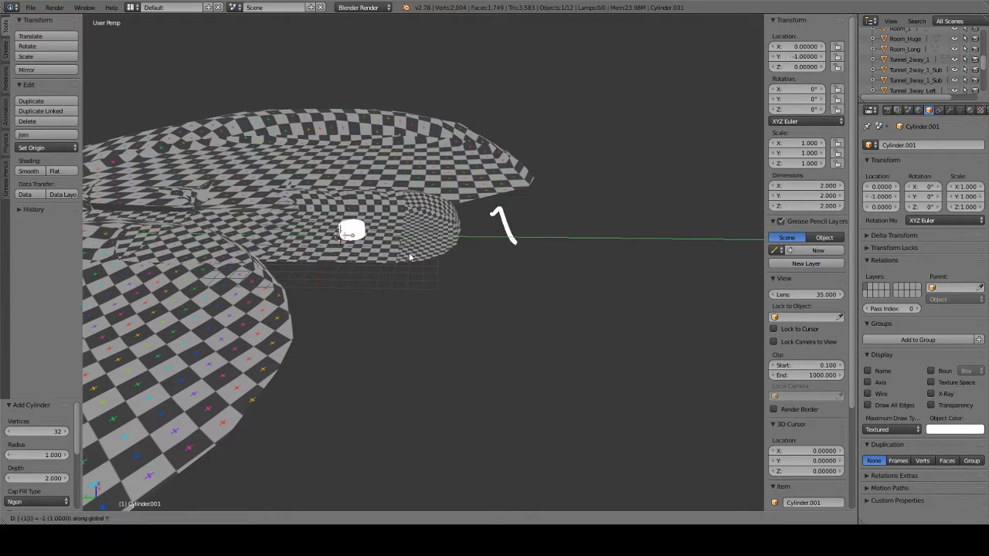
{"action": "type", "text": "20"}
{"action": "key", "text": "Return"}
{"action": "key", "text": "KP_Decimal"}
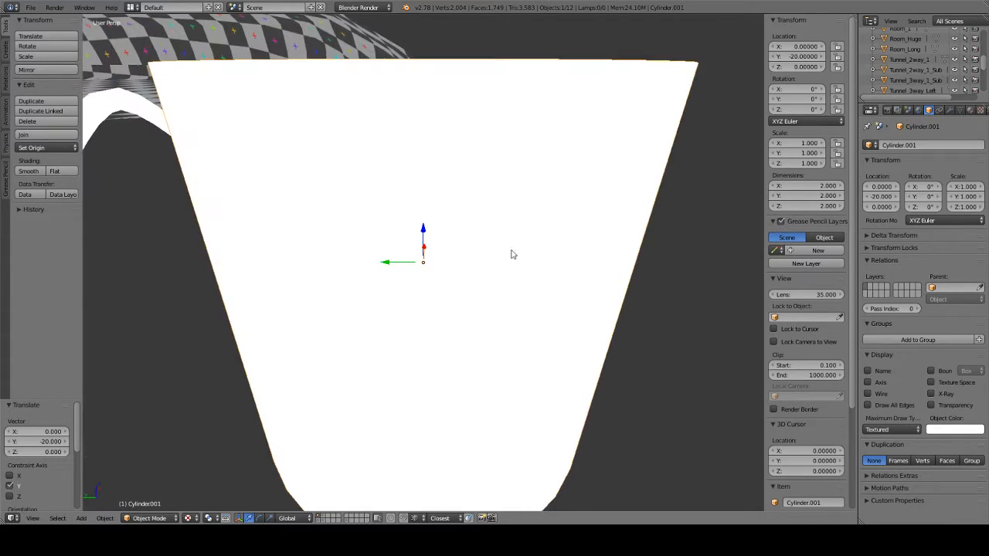
{"action": "scroll", "coordinate": [486, 242], "scroll_direction": "down", "scroll_amount": 5}
{"action": "mouse_move", "coordinate": [553, 244]}
{"action": "middle_mouse_down"}
{"action": "mouse_move", "coordinate": [456, 277]}
{"action": "mouse_move", "coordinate": [476, 259]}
{"action": "mouse_move", "coordinate": [499, 282]}
{"action": "mouse_move", "coordinate": [494, 261]}
{"action": "mouse_move", "coordinate": [496, 281]}
{"action": "middle_mouse_up"}
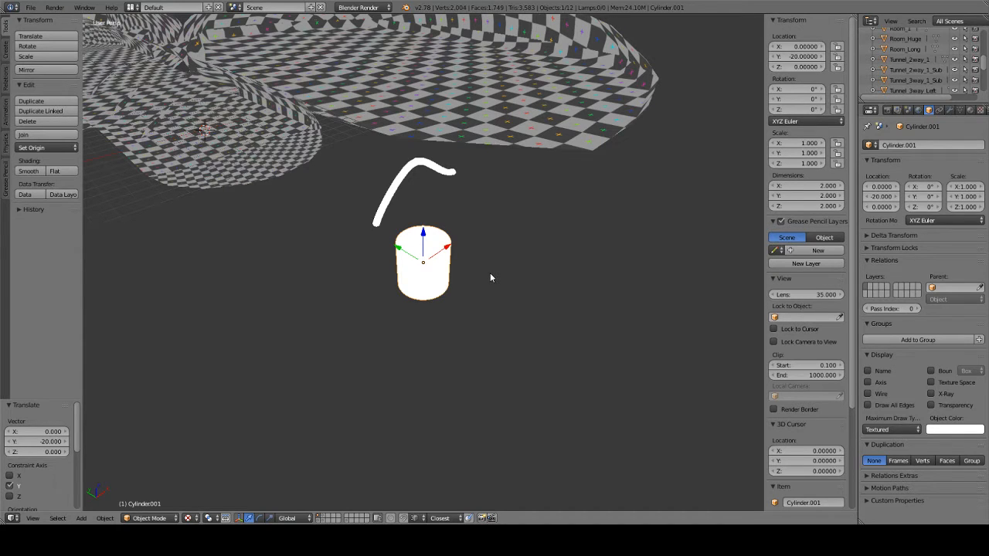
Enter Edit Mode on the new cylinder and examine it from several sides beside the curved cylinder.
{"action": "key", "text": "Tab"}
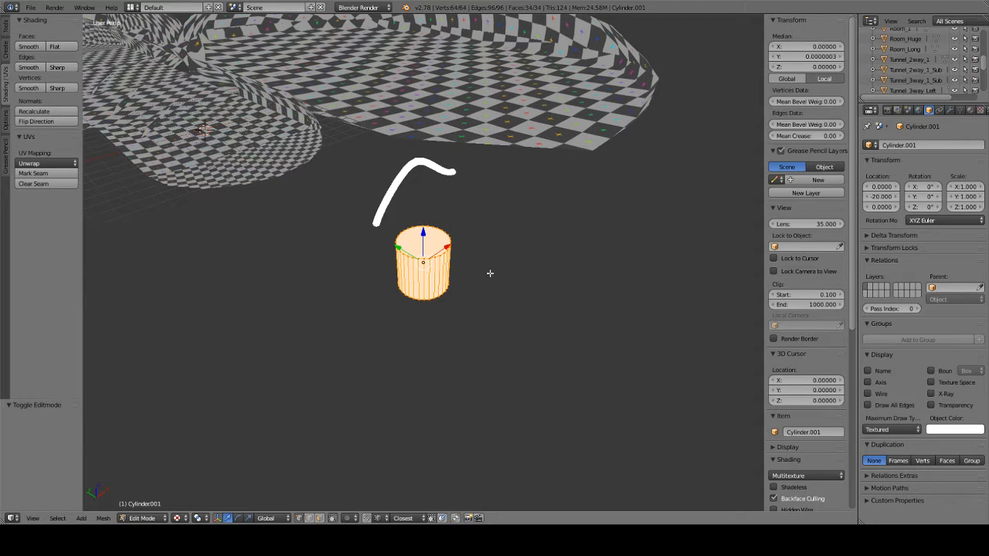
{"action": "mouse_move", "coordinate": [462, 259]}
{"action": "middle_mouse_down"}
{"action": "mouse_move", "coordinate": [467, 239]}
{"action": "mouse_move", "coordinate": [495, 256]}
{"action": "mouse_move", "coordinate": [376, 260]}
{"action": "mouse_move", "coordinate": [479, 245]}
{"action": "mouse_move", "coordinate": [528, 219]}
{"action": "middle_mouse_up"}
{"action": "scroll", "coordinate": [472, 194], "scroll_direction": "up", "scroll_amount": 5}
{"action": "scroll", "coordinate": [468, 247], "scroll_direction": "down", "scroll_amount": 1}
{"action": "mouse_move", "coordinate": [468, 251]}
{"action": "middle_mouse_down"}
{"action": "mouse_move", "coordinate": [578, 257]}
{"action": "mouse_move", "coordinate": [568, 189]}
{"action": "middle_mouse_up"}
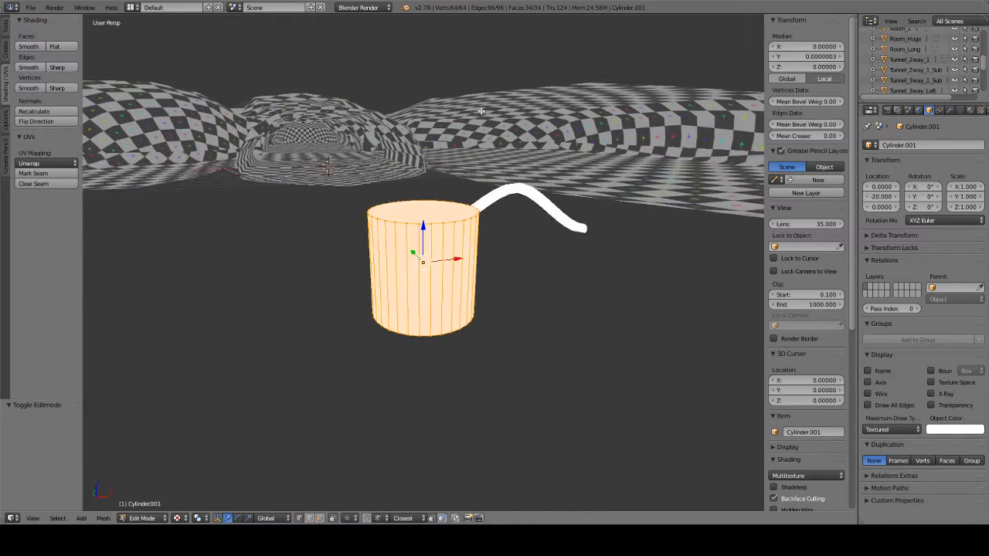
{"action": "mouse_move", "coordinate": [599, 118]}
{"action": "middle_mouse_down"}
{"action": "mouse_move", "coordinate": [604, 227]}
{"action": "mouse_move", "coordinate": [508, 229]}
{"action": "middle_mouse_up"}
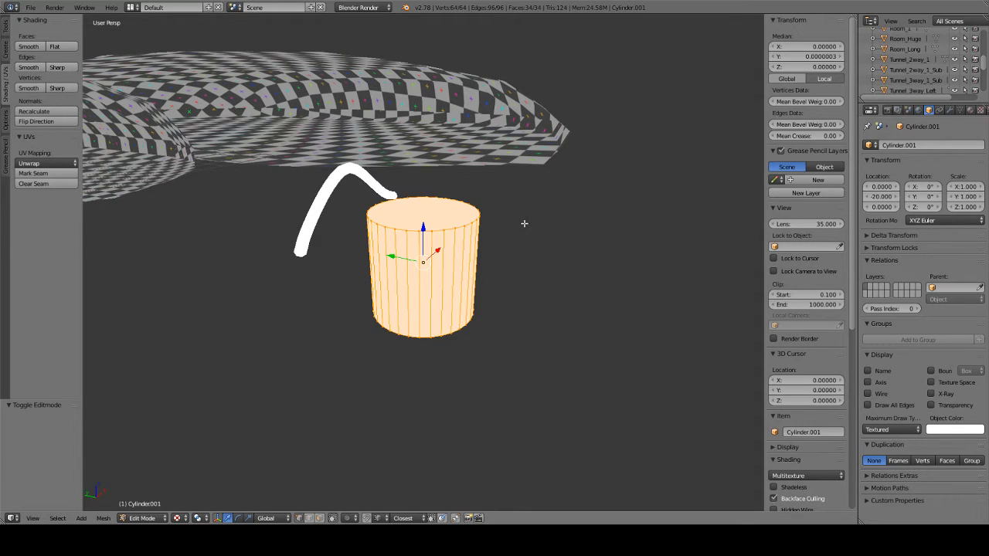
{"action": "mouse_move", "coordinate": [561, 230]}
{"action": "middle_mouse_down"}
{"action": "mouse_move", "coordinate": [501, 254]}
{"action": "mouse_move", "coordinate": [519, 236]}
{"action": "mouse_move", "coordinate": [633, 227]}
{"action": "mouse_move", "coordinate": [488, 232]}
{"action": "middle_mouse_up"}
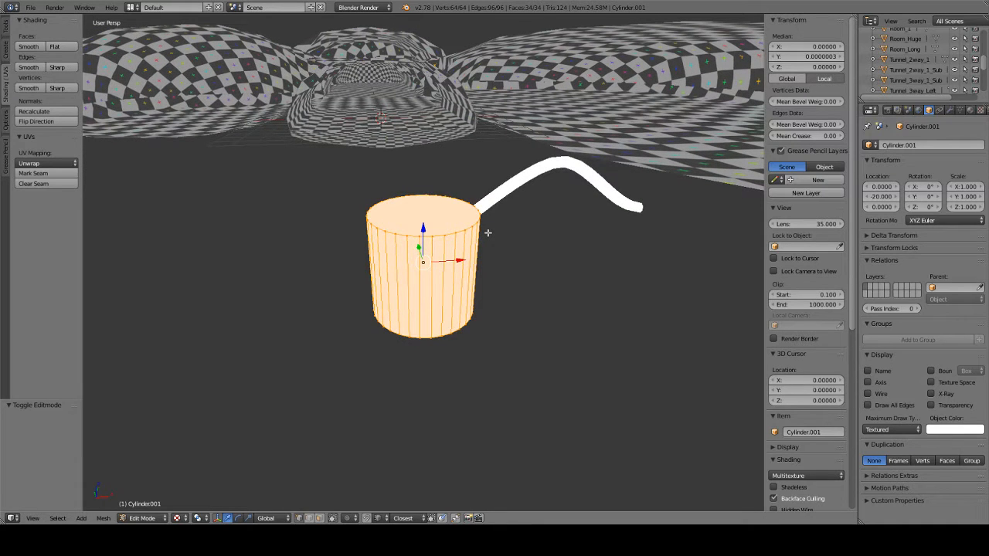
{"action": "mouse_move", "coordinate": [487, 233]}
{"action": "middle_mouse_down"}
{"action": "mouse_move", "coordinate": [532, 228]}
{"action": "mouse_move", "coordinate": [521, 240]}
{"action": "mouse_move", "coordinate": [543, 242]}
{"action": "mouse_move", "coordinate": [523, 241]}
{"action": "mouse_move", "coordinate": [610, 226]}
{"action": "middle_mouse_up"}
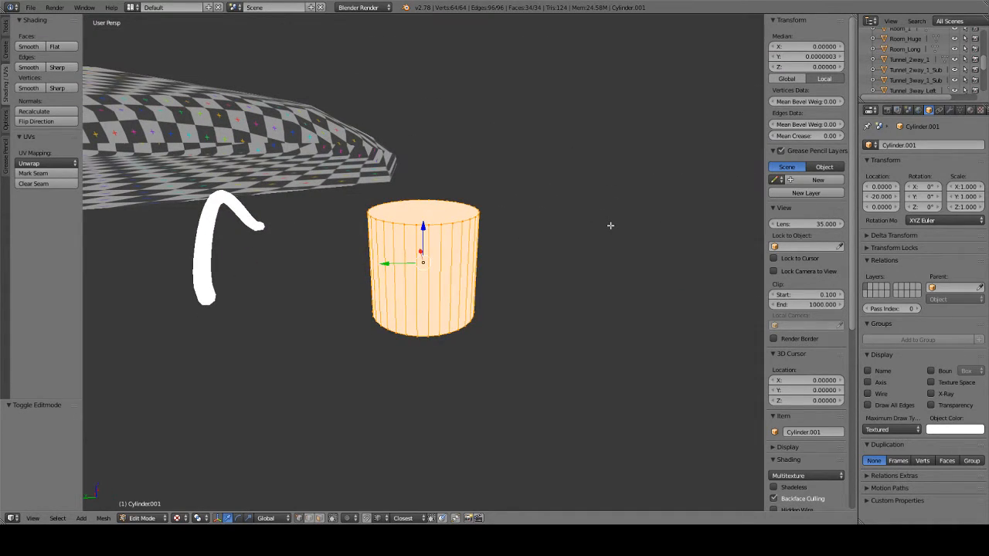
{"action": "mouse_move", "coordinate": [605, 235]}
{"action": "middle_mouse_down"}
{"action": "mouse_move", "coordinate": [563, 234]}
{"action": "mouse_move", "coordinate": [594, 240]}
{"action": "mouse_move", "coordinate": [565, 234]}
{"action": "mouse_move", "coordinate": [553, 248]}
{"action": "mouse_move", "coordinate": [609, 238]}
{"action": "mouse_move", "coordinate": [547, 245]}
{"action": "mouse_move", "coordinate": [603, 252]}
{"action": "mouse_move", "coordinate": [587, 230]}
{"action": "mouse_move", "coordinate": [575, 252]}
{"action": "middle_mouse_up"}
Select the cylinder's top and bottom caps in wireframe shading and mark their rim edges as seams.
{"action": "key", "text": "ctrl+Tab"}
{"action": "left_click", "coordinate": [556, 260]}
{"action": "middle_click_drag", "start_coordinate": [503, 263], "coordinate": [415, 209]}
{"action": "key", "text": "z"}
{"action": "key", "text": "a"}
{"action": "key", "text": "b"}
{"action": "left_click_drag", "start_coordinate": [322, 177], "coordinate": [482, 220]}
{"action": "key", "text": "b"}
{"action": "left_click_drag", "start_coordinate": [342, 278], "coordinate": [561, 386]}
{"action": "middle_click_drag", "start_coordinate": [561, 386], "coordinate": [592, 285]}
{"action": "key", "text": "ctrl+Tab"}
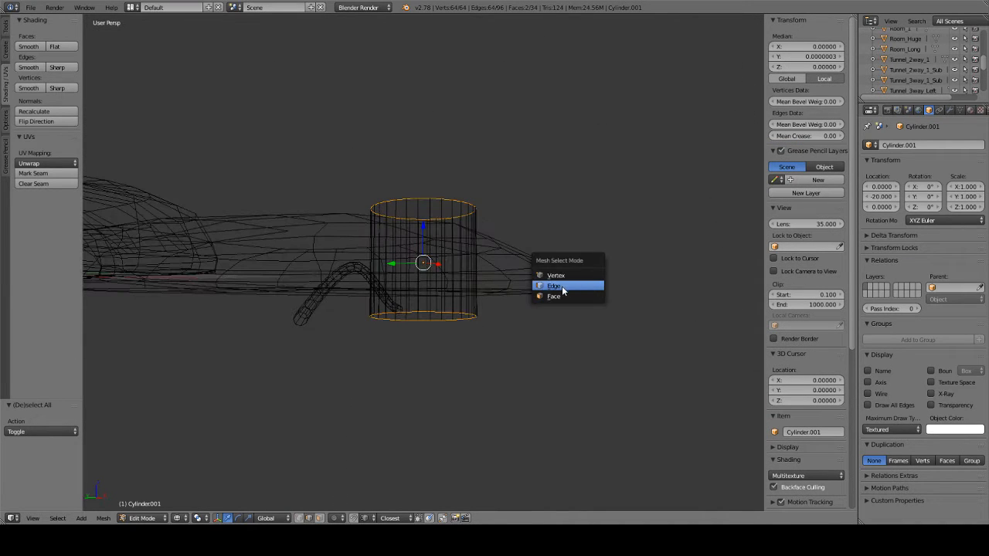
{"action": "key", "text": "ctrl+e"}
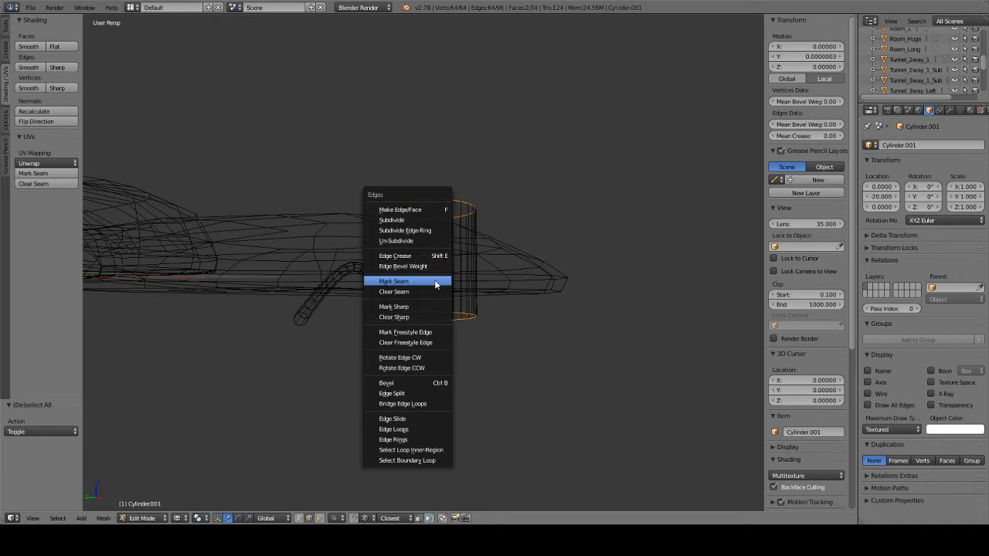
{"action": "left_click", "coordinate": [420, 287]}
From an orthographic top view, select the vertical side edge at the cylinder's +Y end and mark it as a seam.
{"action": "middle_click_drag", "start_coordinate": [541, 248], "coordinate": [487, 309]}
{"action": "key", "text": "KP_7"}
{"action": "key", "text": "a"}
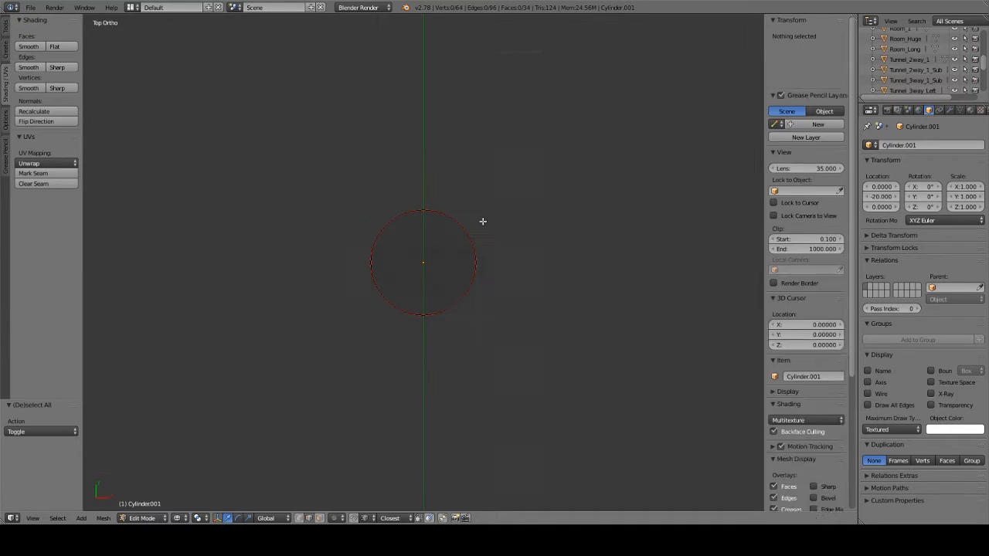
{"action": "key", "text": "ctrl+Tab"}
{"action": "left_click", "coordinate": [447, 221]}
{"action": "key", "text": "a"}
{"action": "key", "text": "a"}
{"action": "left_click_drag", "start_coordinate": [412, 195], "coordinate": [435, 238]}
{"action": "scroll", "coordinate": [420, 226], "scroll_direction": "up", "scroll_amount": 5}
{"action": "key", "text": "a"}
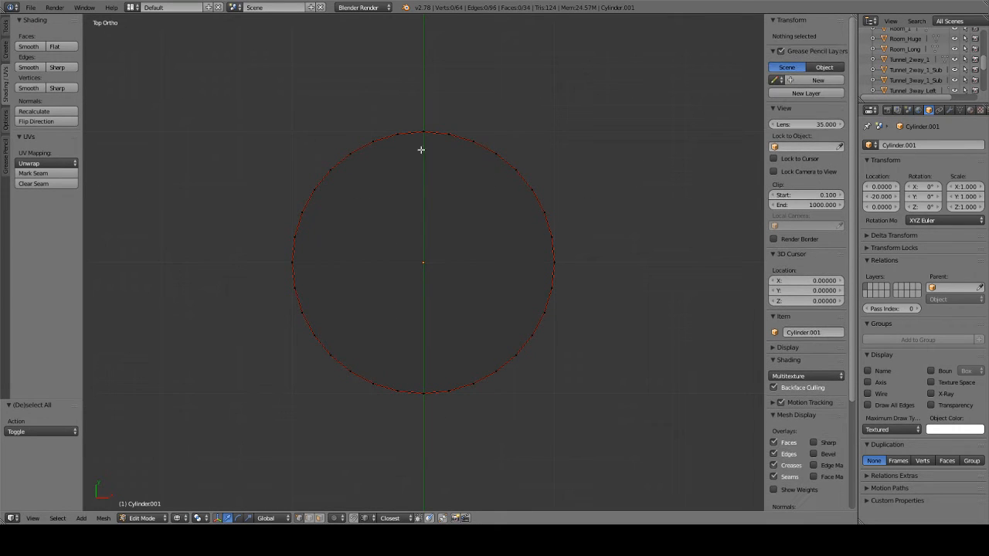
{"action": "right_click", "coordinate": [421, 129]}
{"action": "key", "text": "ctrl+e"}
{"action": "left_click", "coordinate": [430, 238]}
Select the whole cylinder mesh, unwrap its UVs and return to an angled perspective view.
{"action": "key", "text": "a"}
{"action": "key", "text": "a"}
{"action": "key", "text": "u"}
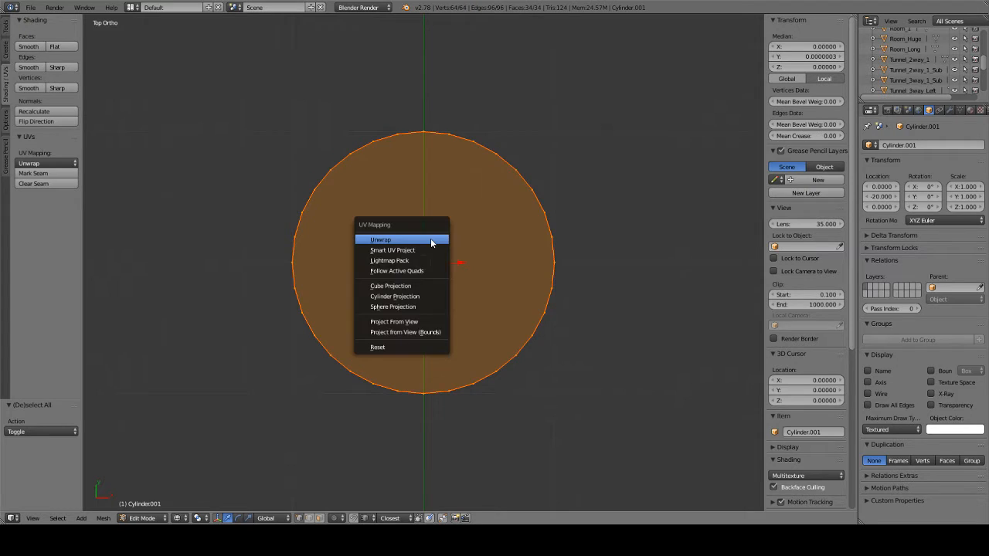
{"action": "left_click", "coordinate": [435, 239]}
{"action": "scroll", "coordinate": [343, 144], "scroll_direction": "down", "scroll_amount": 7}
{"action": "middle_click_drag", "start_coordinate": [428, 181], "coordinate": [490, 203]}
{"action": "key", "text": "KP_5"}
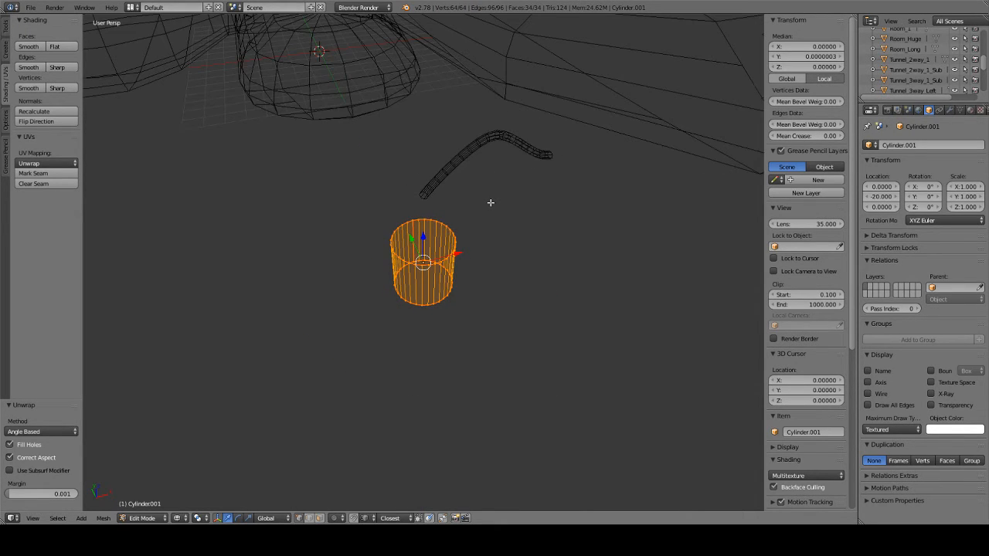
Restore textured shading and switch to the UV Editing screen layout to show the cylinder's unwrapped islands.
{"action": "key", "text": "alt+z"}
{"action": "mouse_move", "coordinate": [371, 199]}
{"action": "middle_mouse_down"}
{"action": "mouse_move", "coordinate": [502, 243]}
{"action": "mouse_move", "coordinate": [512, 231]}
{"action": "mouse_move", "coordinate": [292, 126]}
{"action": "middle_mouse_up"}
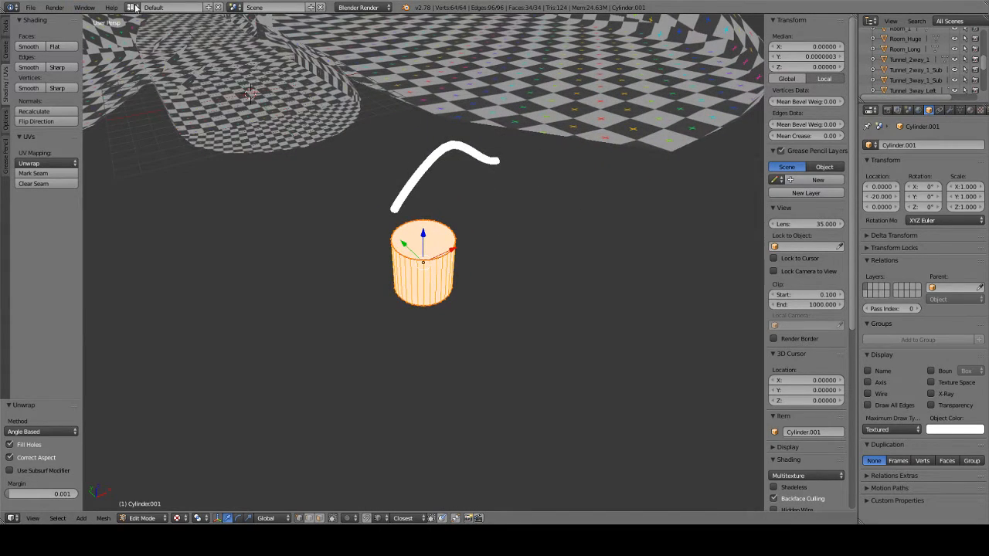
{"action": "left_click", "coordinate": [132, 8]}
{"action": "left_click", "coordinate": [154, 90]}
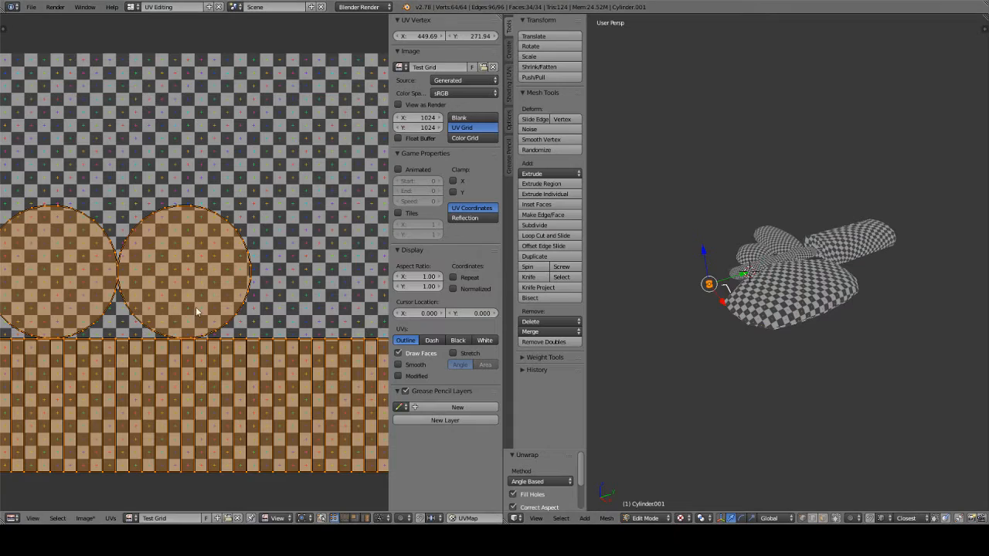
Examine the cylinder's UV islands over the Test Grid image and the checker texture on the cylinder itself.
{"action": "scroll", "coordinate": [195, 306], "scroll_direction": "down", "scroll_amount": 5}
{"action": "left_click", "coordinate": [134, 518]}
{"action": "left_click", "coordinate": [142, 437]}
{"action": "scroll", "coordinate": [240, 291], "scroll_direction": "up", "scroll_amount": 7}
{"action": "scroll", "coordinate": [240, 291], "scroll_direction": "down", "scroll_amount": 3}
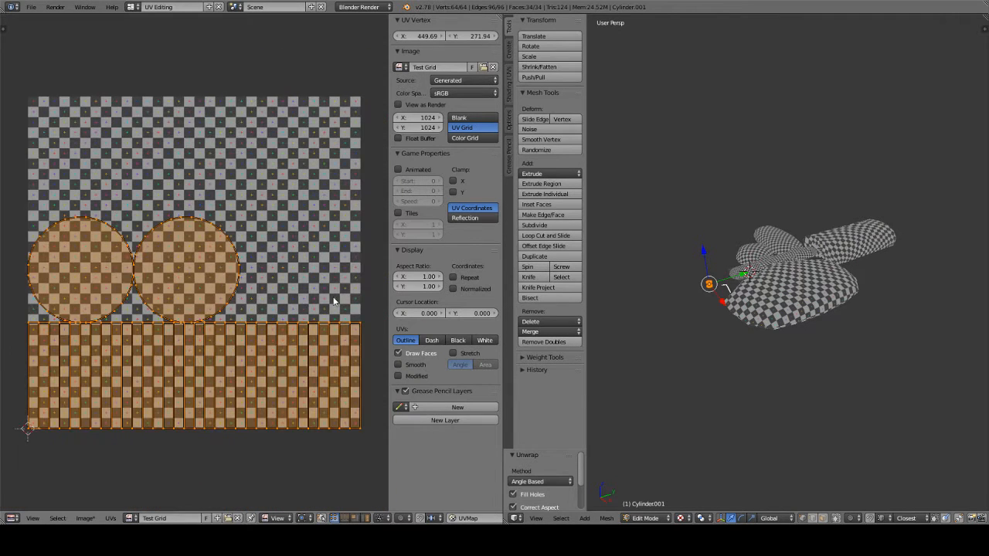
{"action": "key", "text": "KP_Decimal"}
{"action": "scroll", "coordinate": [752, 319], "scroll_direction": "down", "scroll_amount": 5}
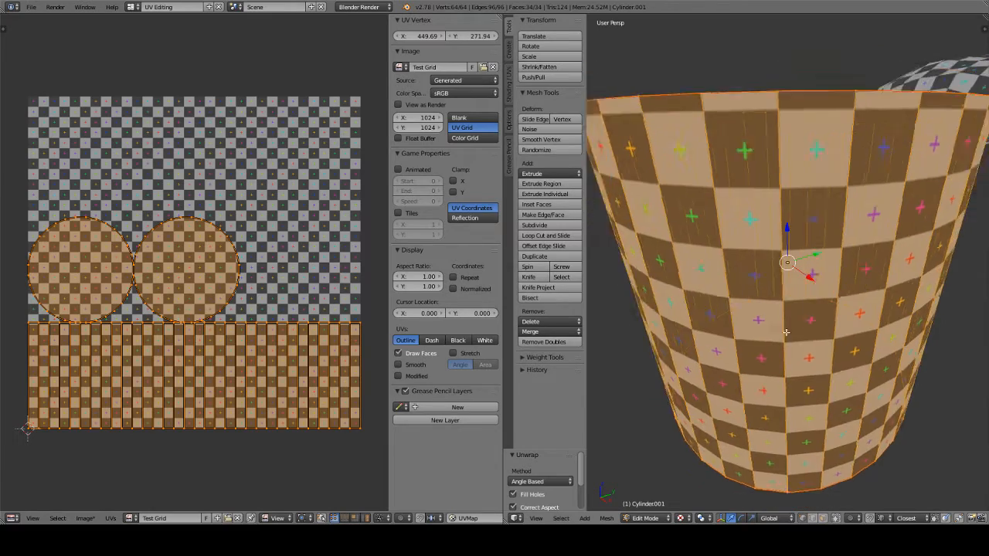
{"action": "middle_click_drag", "start_coordinate": [752, 309], "coordinate": [840, 280]}
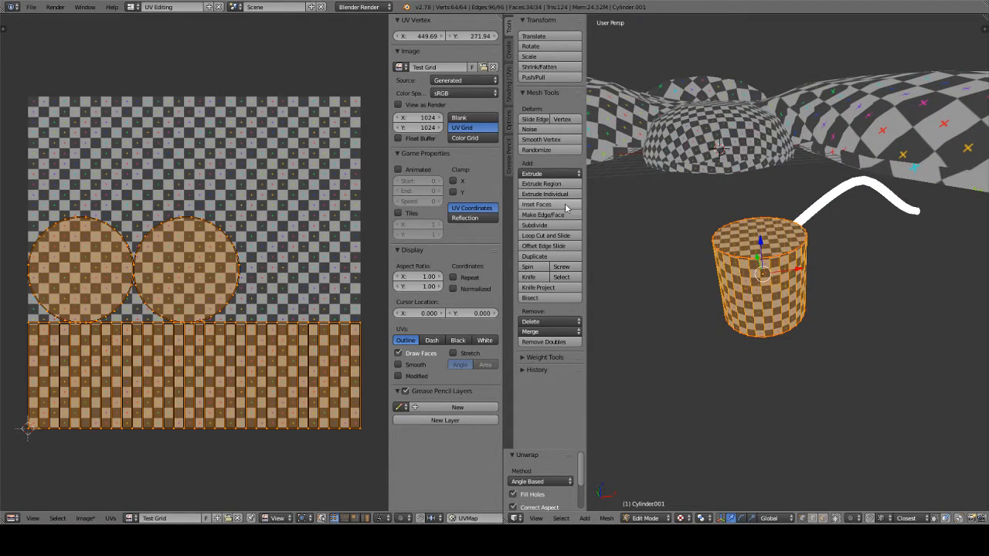
Return to the Default screen layout and switch the cylinder back to Object Mode.
{"action": "left_click", "coordinate": [151, 7]}
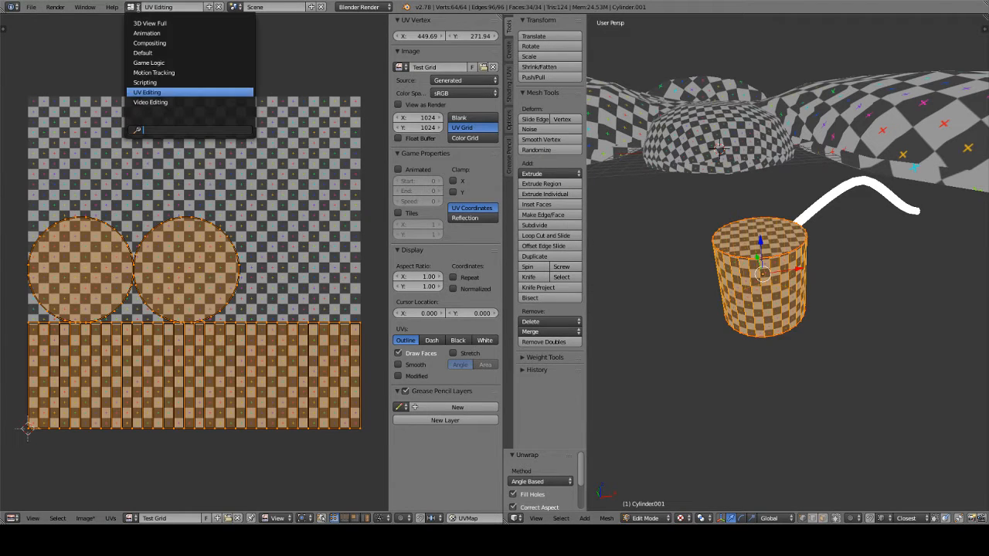
{"action": "left_click", "coordinate": [163, 51]}
{"action": "middle_click_drag", "start_coordinate": [461, 164], "coordinate": [448, 232]}
{"action": "scroll", "coordinate": [442, 263], "scroll_direction": "up", "scroll_amount": 4}
{"action": "middle_click_drag", "start_coordinate": [441, 282], "coordinate": [482, 233]}
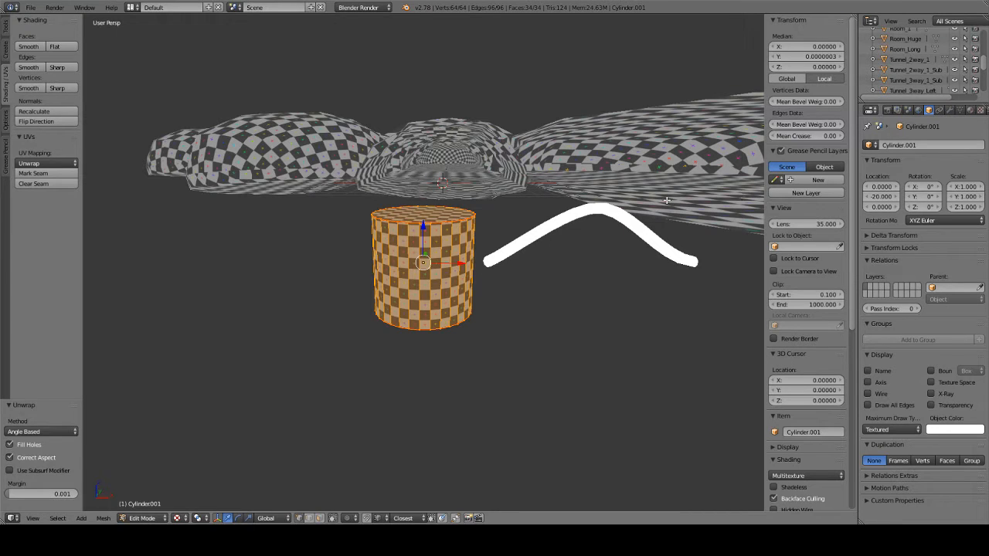
{"action": "middle_click_drag", "start_coordinate": [536, 270], "coordinate": [717, 118]}
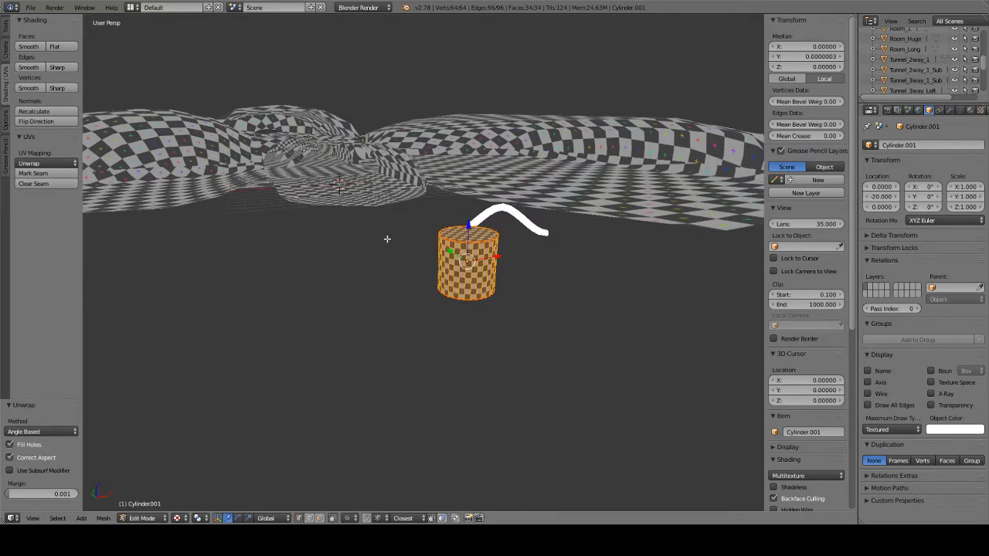
{"action": "middle_click_drag", "start_coordinate": [389, 240], "coordinate": [464, 224]}
{"action": "key", "text": "u"}
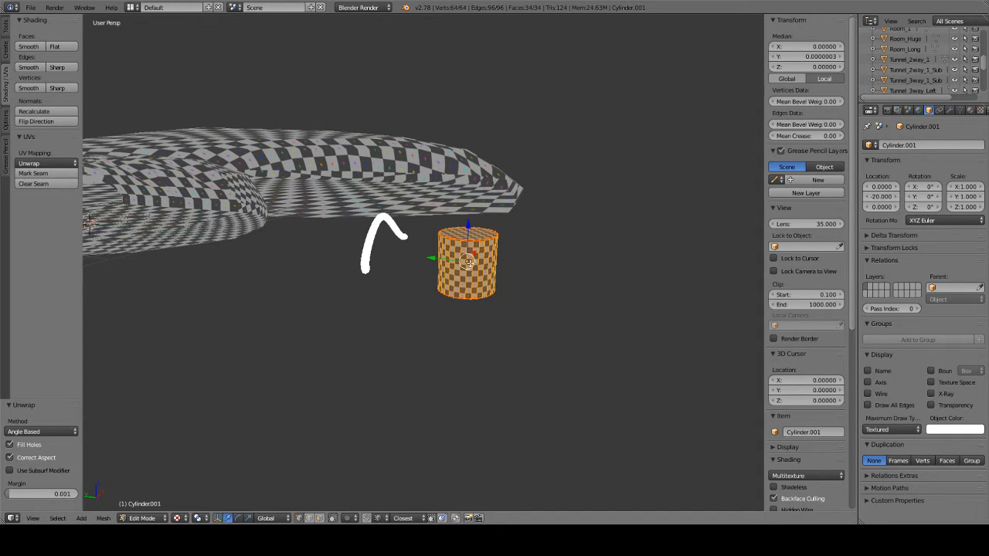
{"action": "key", "text": "Tab"}
Add a Bezier curve and move it -20 along the Y axis to the cylinder.
{"action": "middle_click_drag", "start_coordinate": [573, 254], "coordinate": [356, 268]}
{"action": "key", "text": "shift+a"}
{"action": "mouse_move", "coordinate": [545, 272]}
{"action": "left_click", "coordinate": [591, 270]}
{"action": "type", "text": "gy"}
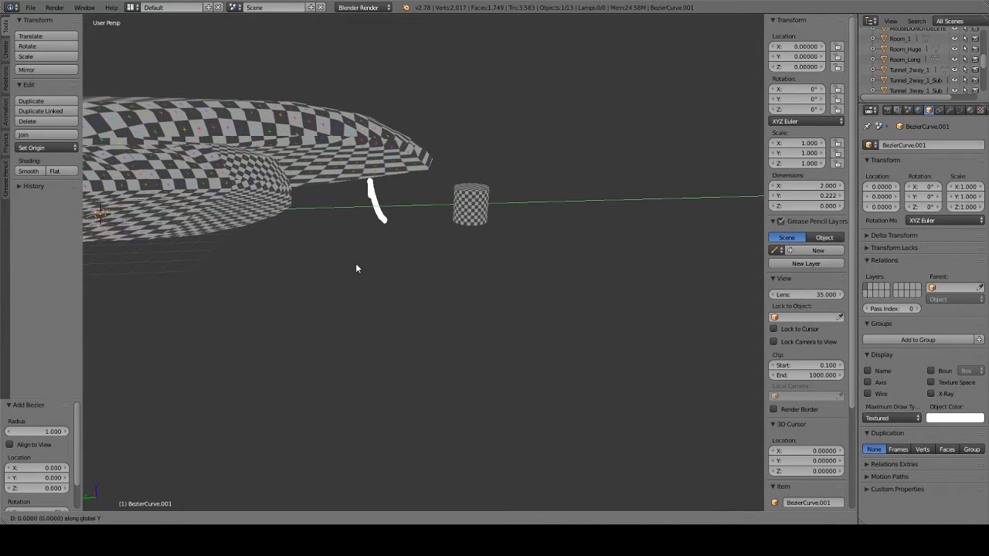
{"action": "type", "text": "20"}
{"action": "key", "text": "minus"}
{"action": "key", "text": "Return"}
Open the new Bezier curve in Edit Mode and frame it in an orthographic top view.
{"action": "middle_click_drag", "start_coordinate": [543, 237], "coordinate": [460, 272]}
{"action": "key", "text": "KP_7"}
{"action": "key", "text": "Tab"}
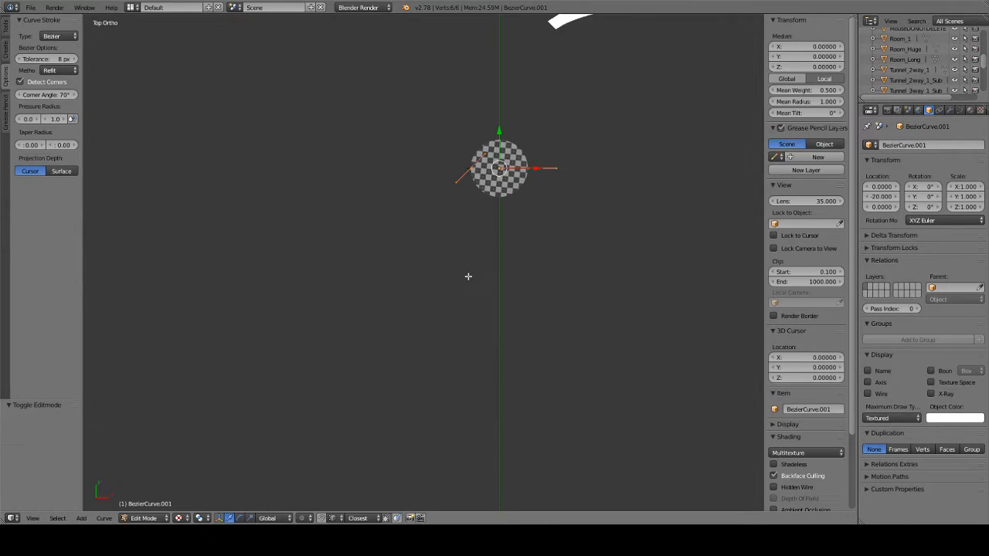
{"action": "key", "text": "KP_Decimal"}
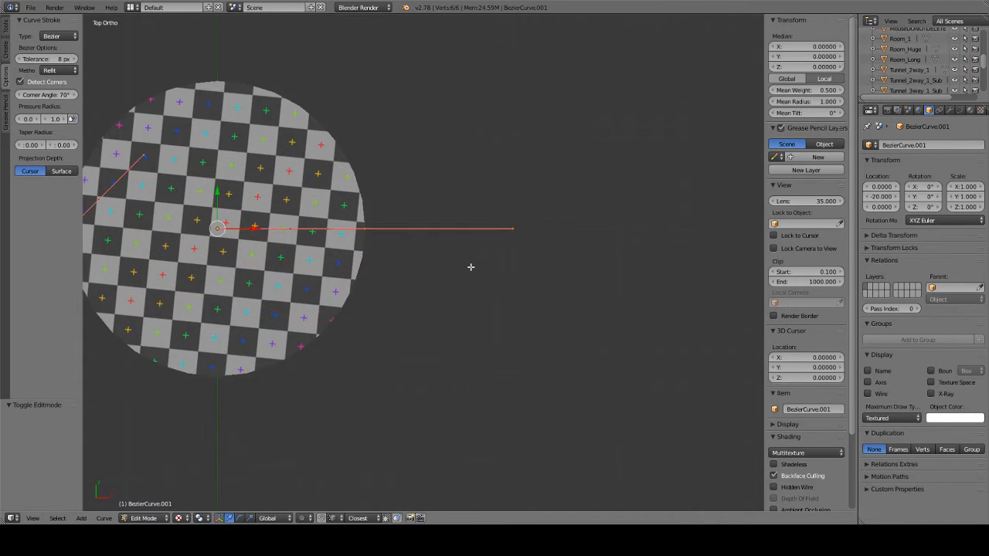
{"action": "scroll", "coordinate": [456, 248], "scroll_direction": "down", "scroll_amount": 4}
{"action": "middle_click_drag", "start_coordinate": [440, 232], "coordinate": [457, 253], "text": "shift"}
Try setting the X coordinate of the curve's start control point, at the cylinder's -X side, to 0.
{"action": "right_click", "coordinate": [277, 274]}
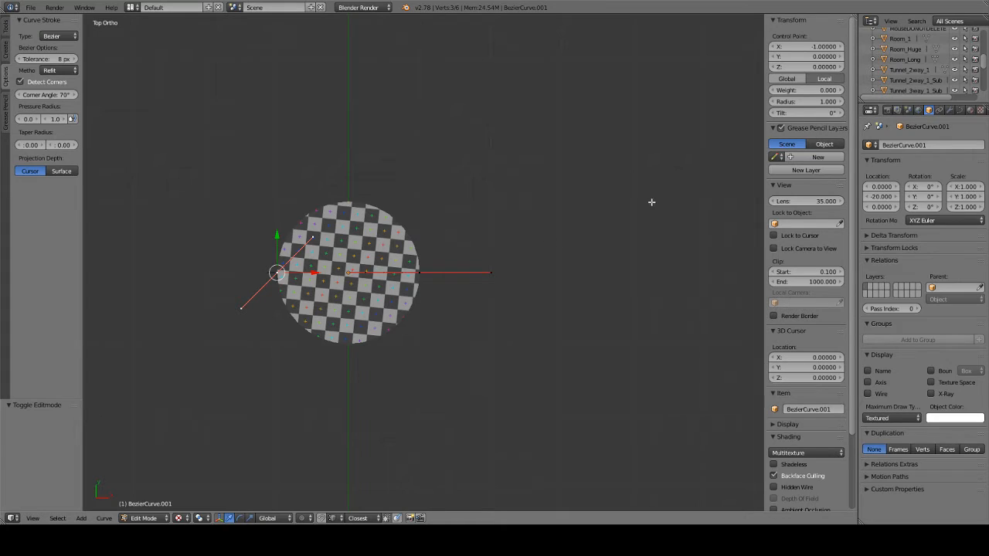
{"action": "left_click", "coordinate": [824, 48]}
{"action": "type", "text": "0"}
{"action": "key", "text": "Return"}
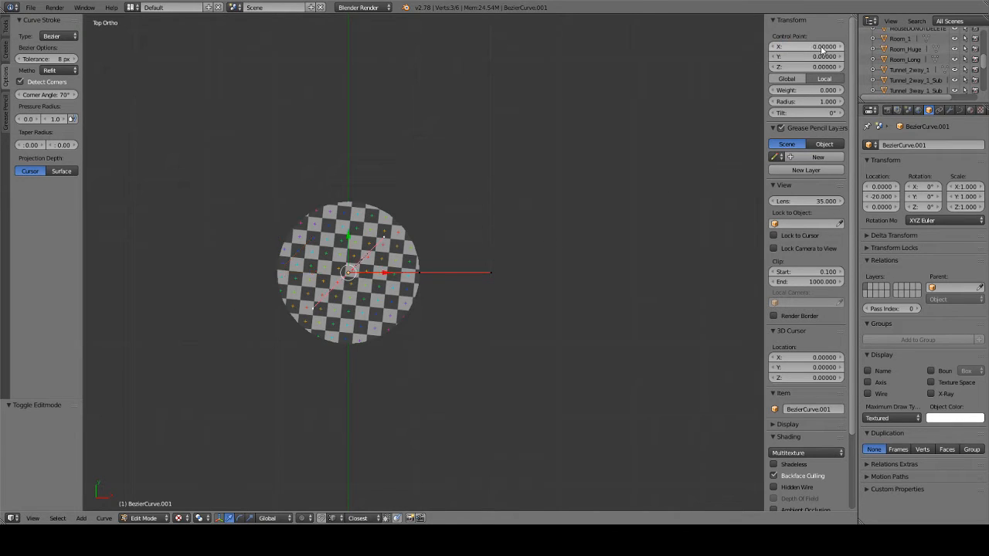
{"action": "right_click", "coordinate": [427, 273]}
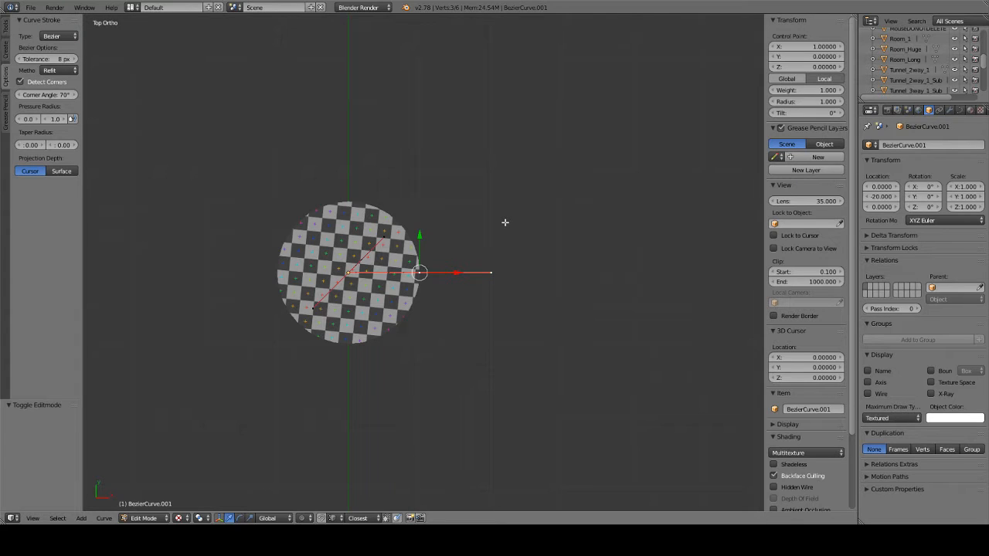
{"action": "key", "text": "ctrl+z"}
{"action": "key", "text": "ctrl+z"}
In perspective view, move the curve's end control point up and outward to about X 2.96, Y 0.10, Z 1.13.
{"action": "right_click", "coordinate": [426, 272]}
{"action": "middle_click_drag", "start_coordinate": [397, 316], "coordinate": [403, 215]}
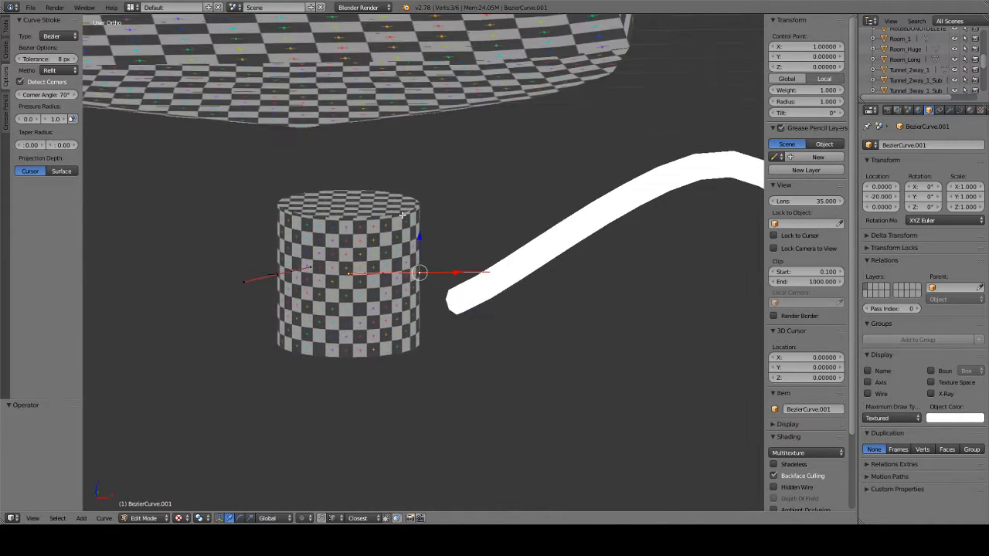
{"action": "key", "text": "KP_5"}
{"action": "scroll", "coordinate": [400, 216], "scroll_direction": "up", "scroll_amount": 6}
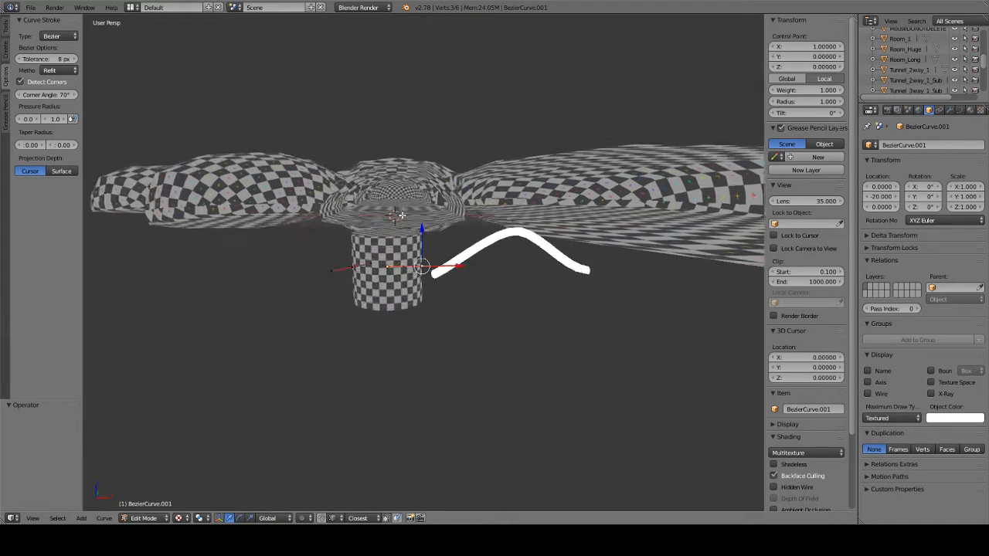
{"action": "scroll", "coordinate": [541, 271], "scroll_direction": "down", "scroll_amount": 3}
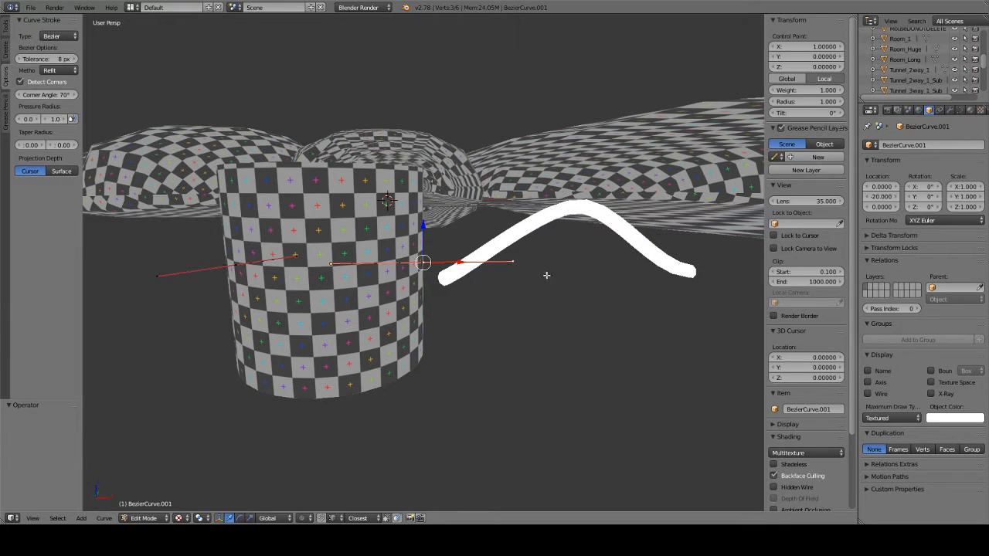
{"action": "key", "text": "g"}
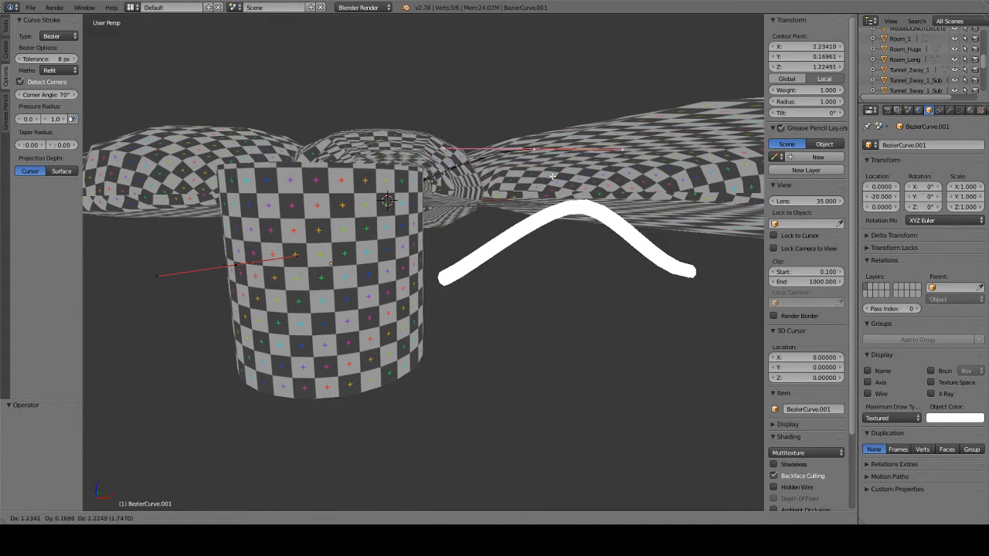
{"action": "left_click", "coordinate": [592, 173]}
{"action": "scroll", "coordinate": [492, 282], "scroll_direction": "down", "scroll_amount": 5}
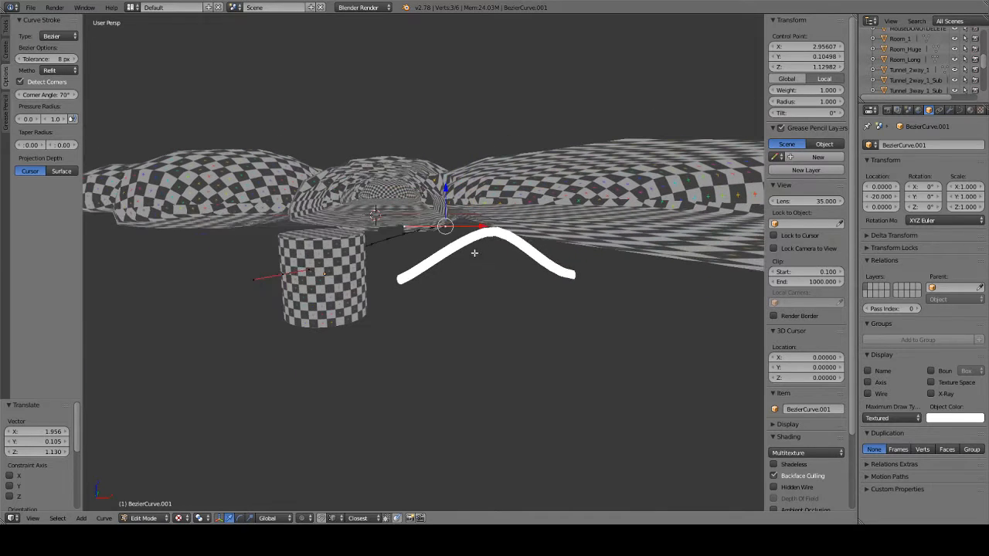
Extrude three more control points from the curve's end into a winding root path ending near X 8.91, and return to Object Mode.
{"action": "key", "text": "e"}
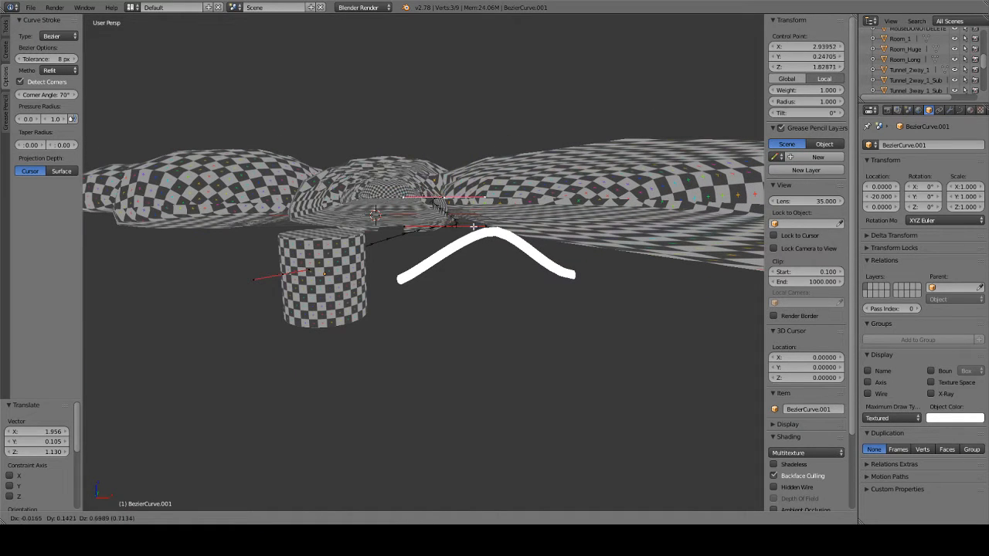
{"action": "left_click", "coordinate": [565, 301]}
{"action": "key", "text": "e"}
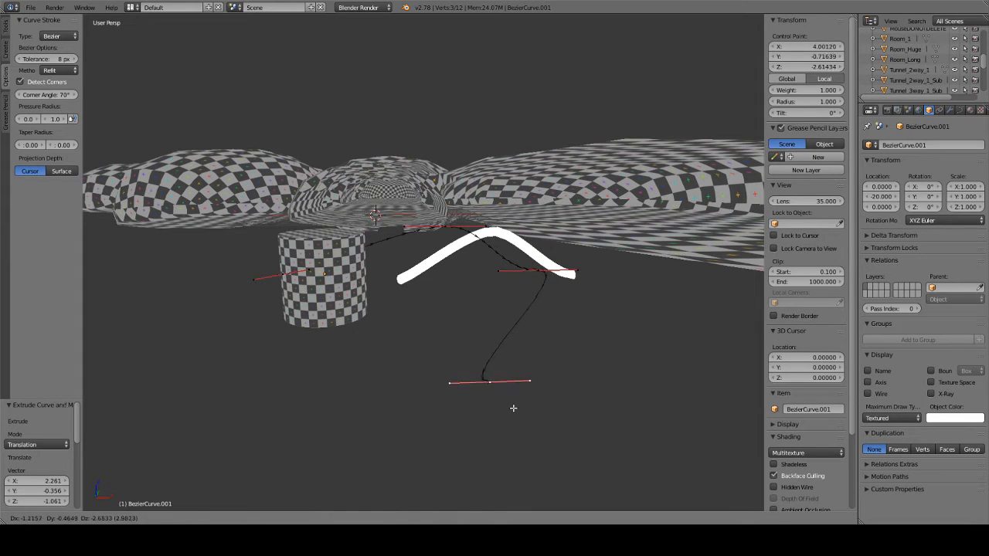
{"action": "left_click", "coordinate": [513, 403]}
{"action": "key", "text": "e"}
{"action": "left_click", "coordinate": [694, 310]}
{"action": "middle_click_drag", "start_coordinate": [545, 338], "coordinate": [326, 345]}
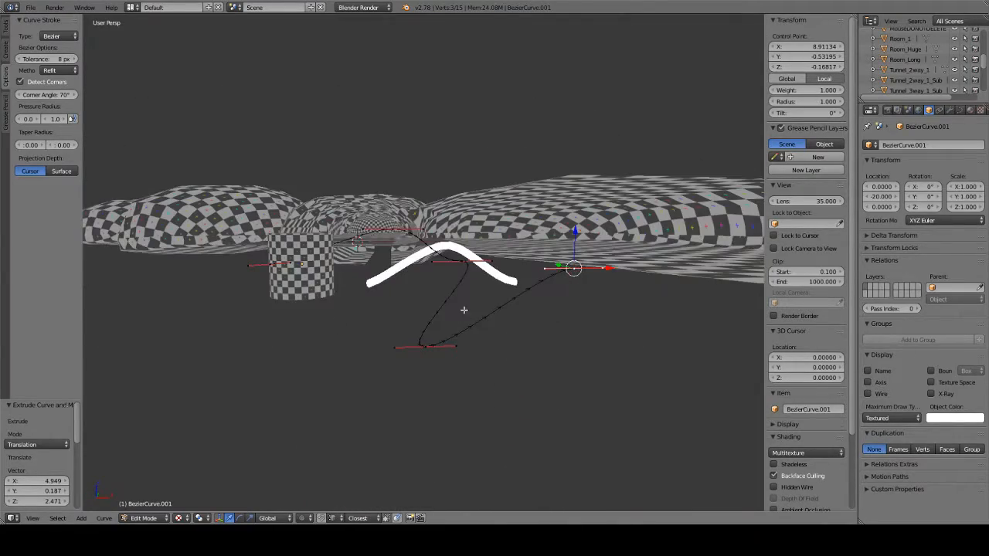
{"action": "middle_click_drag", "start_coordinate": [486, 254], "coordinate": [529, 248]}
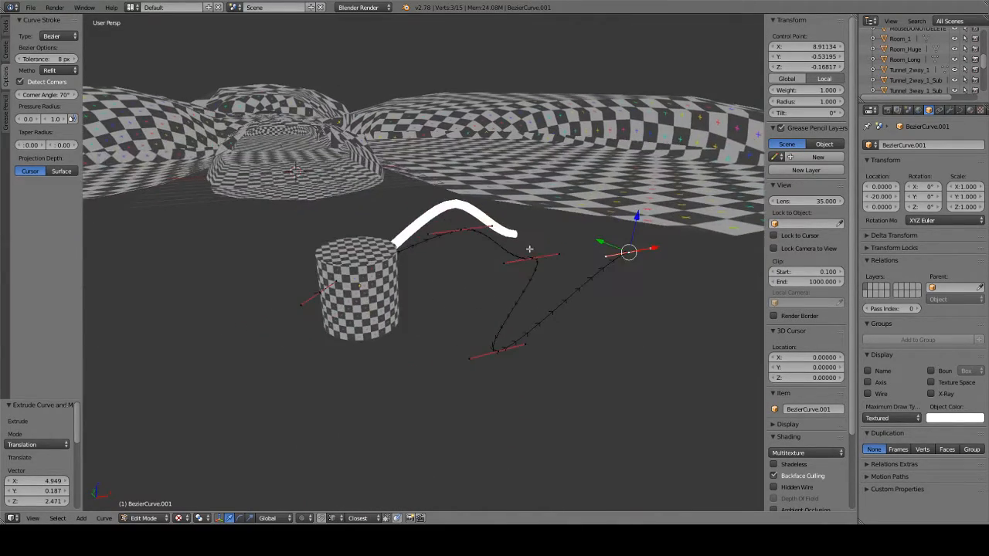
{"action": "key", "text": "Tab"}
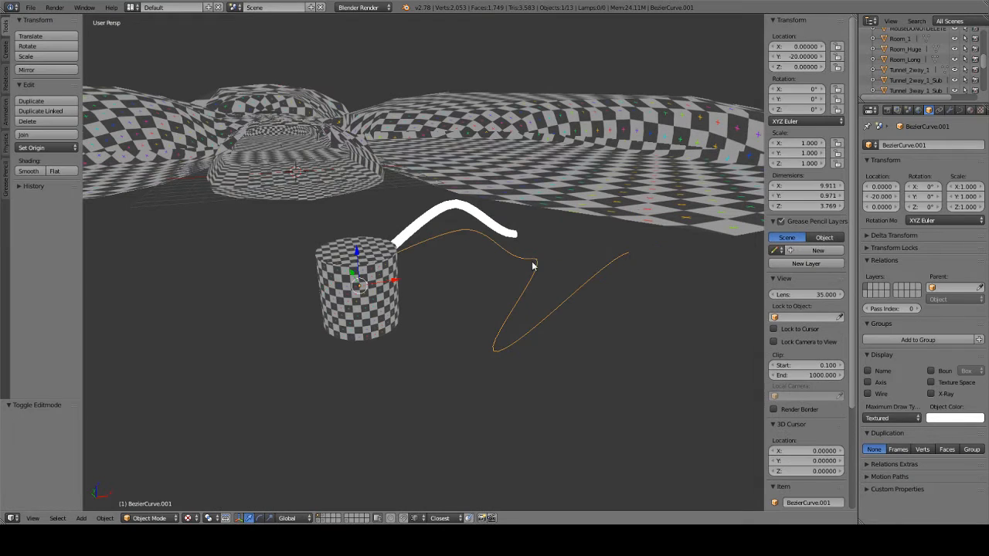
Rename the Bezier curve object to Root_Line_1.
{"action": "double_click", "coordinate": [924, 145]}
{"action": "type", "text": "R"}
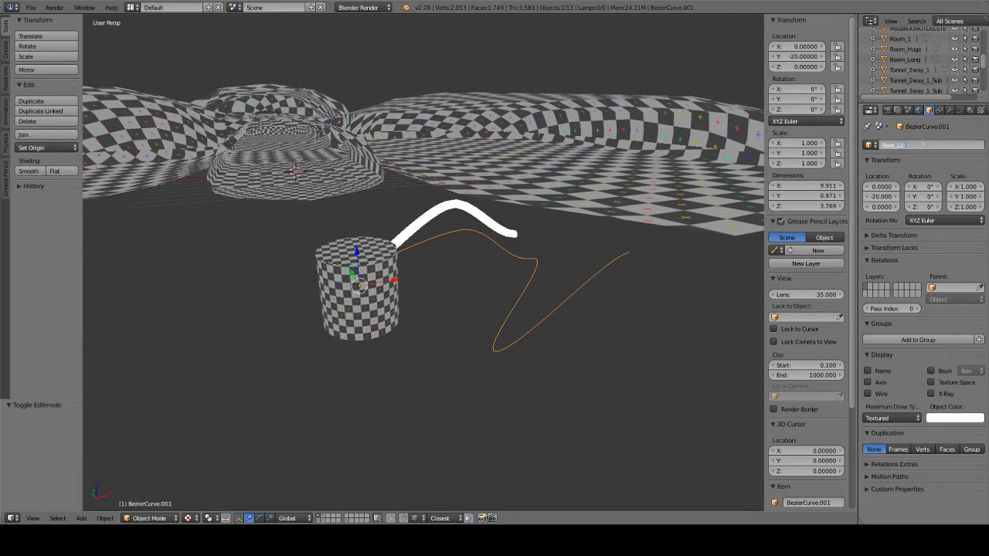
{"action": "type", "text": "oot_Line_1"}
{"action": "key", "text": "Return"}
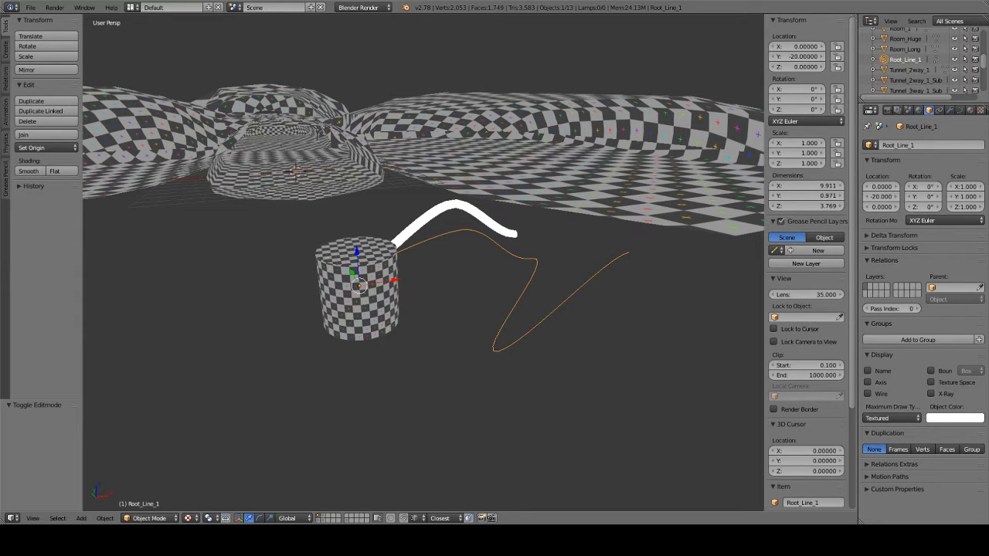
Select the checkered cylinder and rename it to Tree_Root.
{"action": "mouse_move", "coordinate": [567, 263]}
{"action": "middle_mouse_down"}
{"action": "mouse_move", "coordinate": [485, 327]}
{"action": "mouse_move", "coordinate": [438, 344]}
{"action": "mouse_move", "coordinate": [333, 332]}
{"action": "mouse_move", "coordinate": [549, 293]}
{"action": "mouse_move", "coordinate": [588, 273]}
{"action": "mouse_move", "coordinate": [574, 298]}
{"action": "mouse_move", "coordinate": [505, 307]}
{"action": "mouse_move", "coordinate": [346, 285]}
{"action": "mouse_move", "coordinate": [364, 278]}
{"action": "mouse_move", "coordinate": [327, 283]}
{"action": "mouse_move", "coordinate": [583, 283]}
{"action": "mouse_move", "coordinate": [377, 273]}
{"action": "middle_mouse_up"}
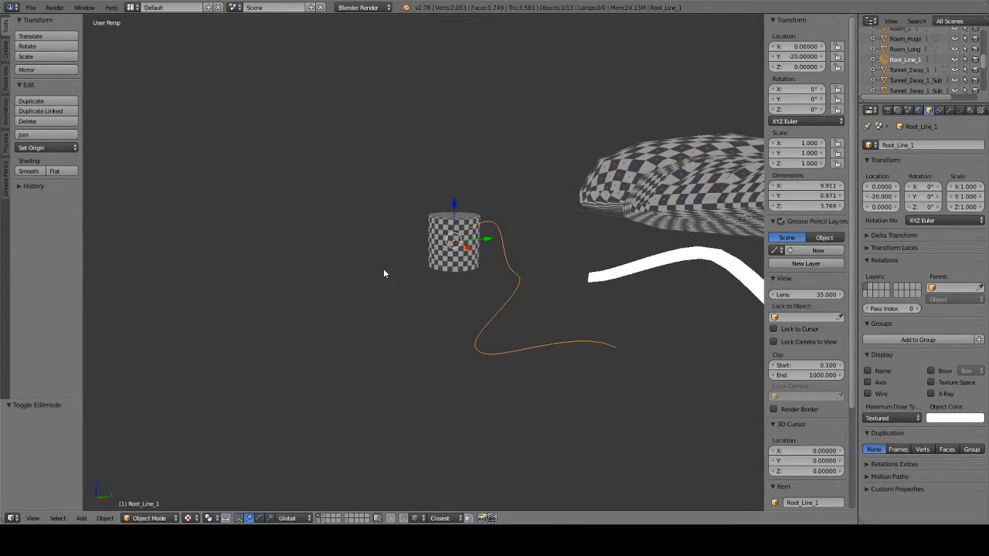
{"action": "mouse_move", "coordinate": [513, 286]}
{"action": "middle_mouse_down"}
{"action": "mouse_move", "coordinate": [470, 290]}
{"action": "mouse_move", "coordinate": [528, 311]}
{"action": "mouse_move", "coordinate": [590, 278]}
{"action": "mouse_move", "coordinate": [510, 251]}
{"action": "mouse_move", "coordinate": [502, 318]}
{"action": "mouse_move", "coordinate": [501, 279]}
{"action": "mouse_move", "coordinate": [517, 322]}
{"action": "mouse_move", "coordinate": [525, 280]}
{"action": "mouse_move", "coordinate": [549, 358]}
{"action": "mouse_move", "coordinate": [541, 333]}
{"action": "middle_mouse_up"}
{"action": "right_click", "coordinate": [404, 290]}
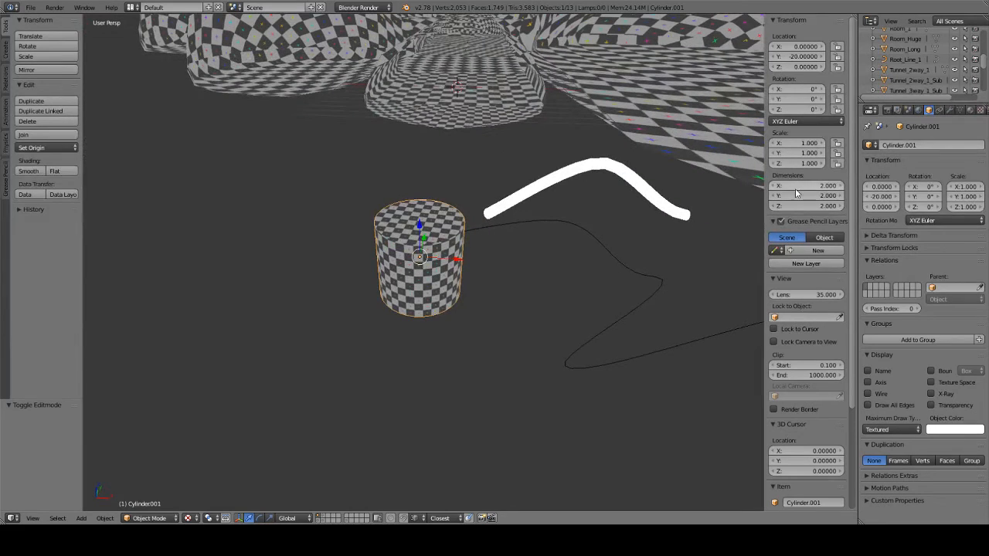
{"action": "left_click", "coordinate": [924, 144]}
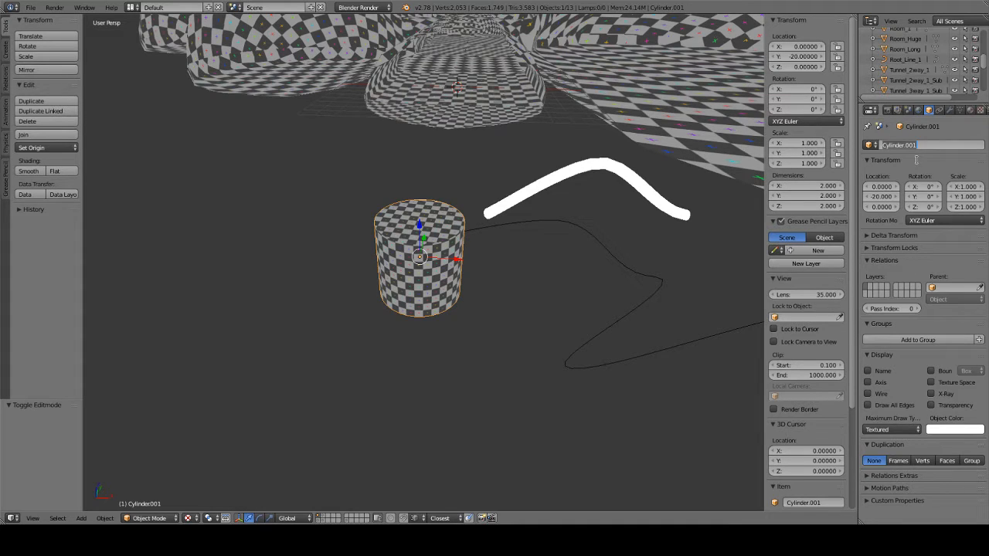
{"action": "key", "text": "BackSpace"}
{"action": "key", "text": "Return"}
{"action": "middle_click_drag", "start_coordinate": [528, 323], "coordinate": [539, 302]}
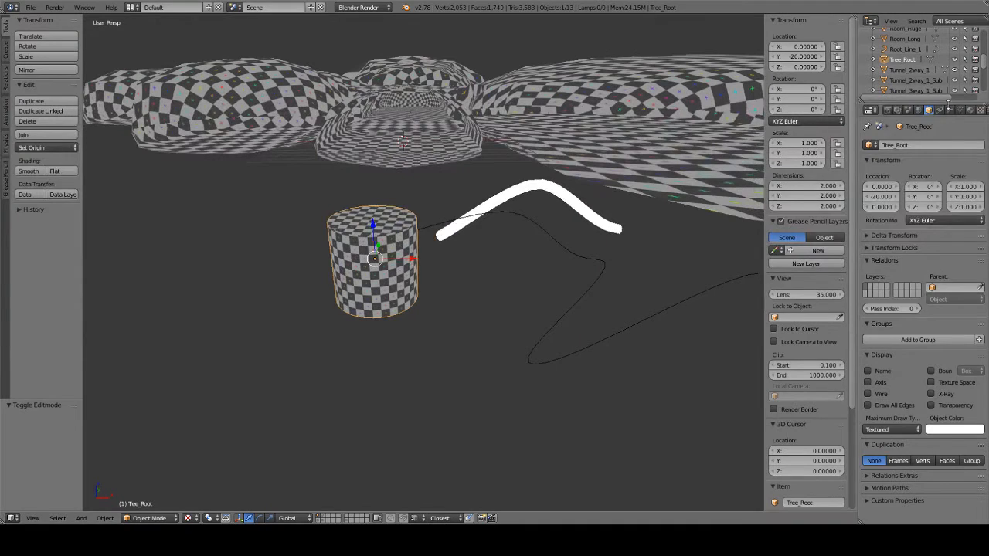
Add an Array modifier to Tree_Root and set its fit type to Fit Length.
{"action": "left_click", "coordinate": [950, 109]}
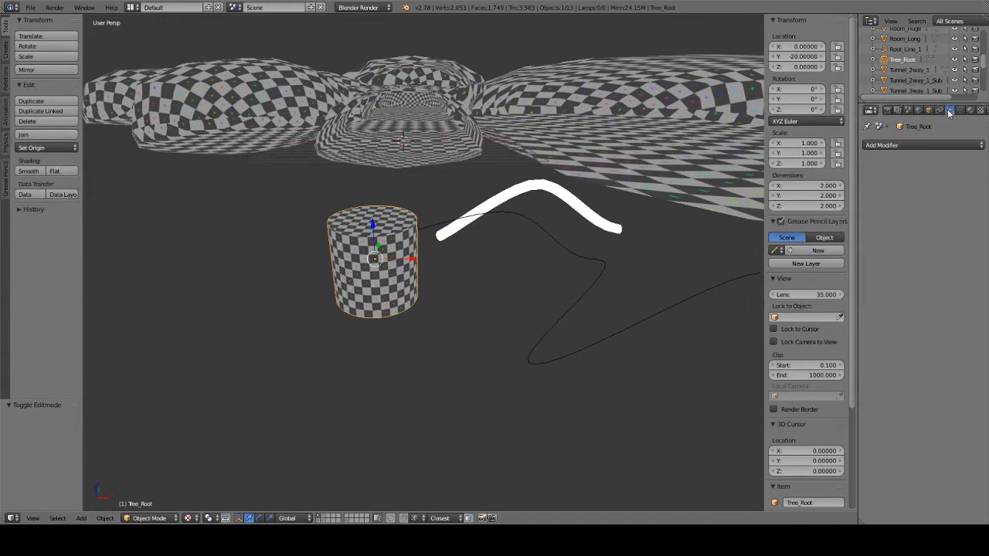
{"action": "left_click", "coordinate": [902, 146]}
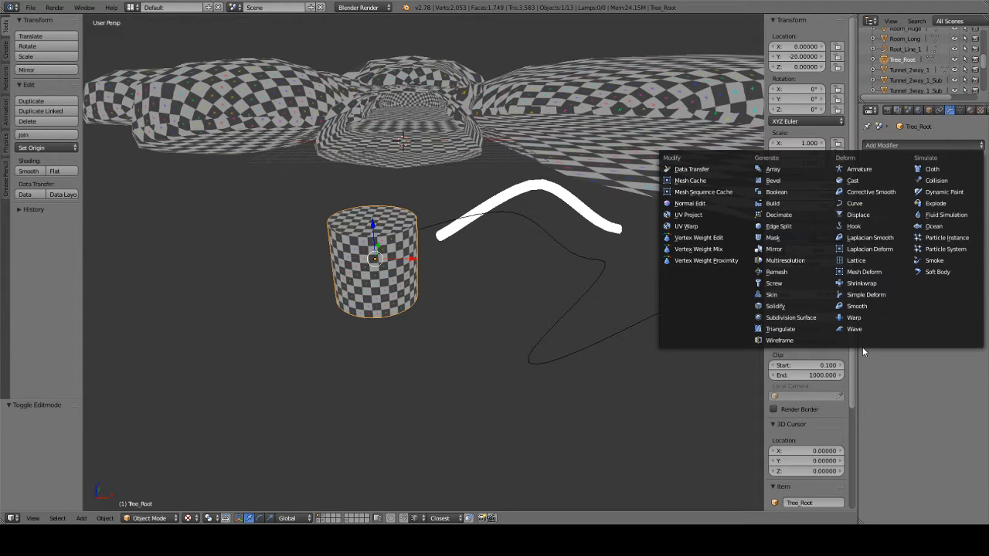
{"action": "left_click", "coordinate": [796, 170]}
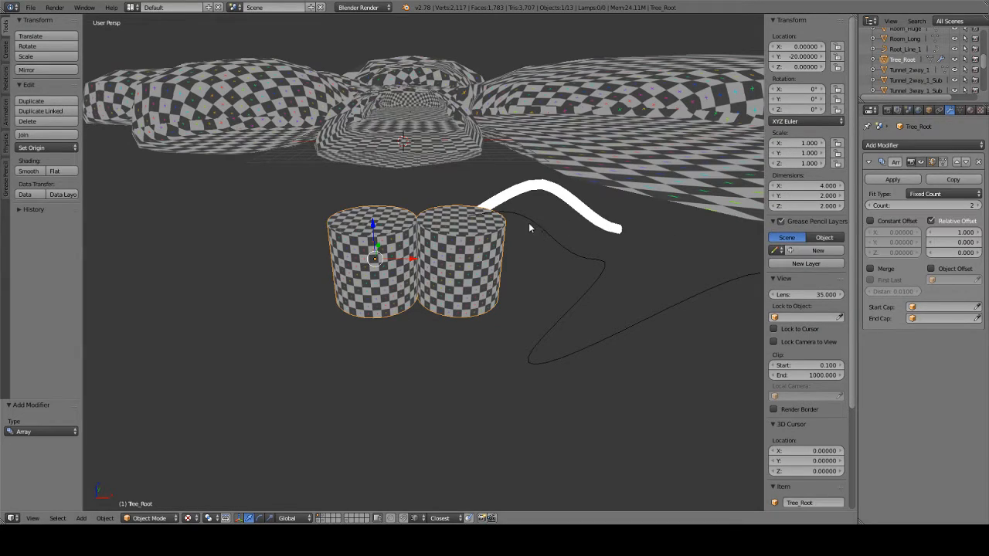
{"action": "middle_click_drag", "start_coordinate": [513, 209], "coordinate": [641, 203]}
{"action": "middle_click_drag", "start_coordinate": [447, 251], "coordinate": [557, 247]}
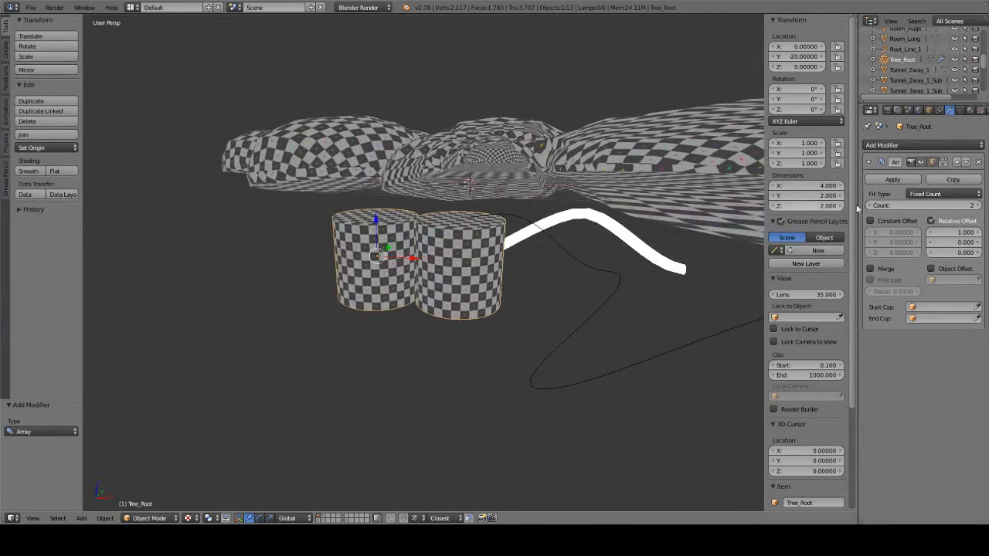
{"action": "left_click", "coordinate": [927, 194]}
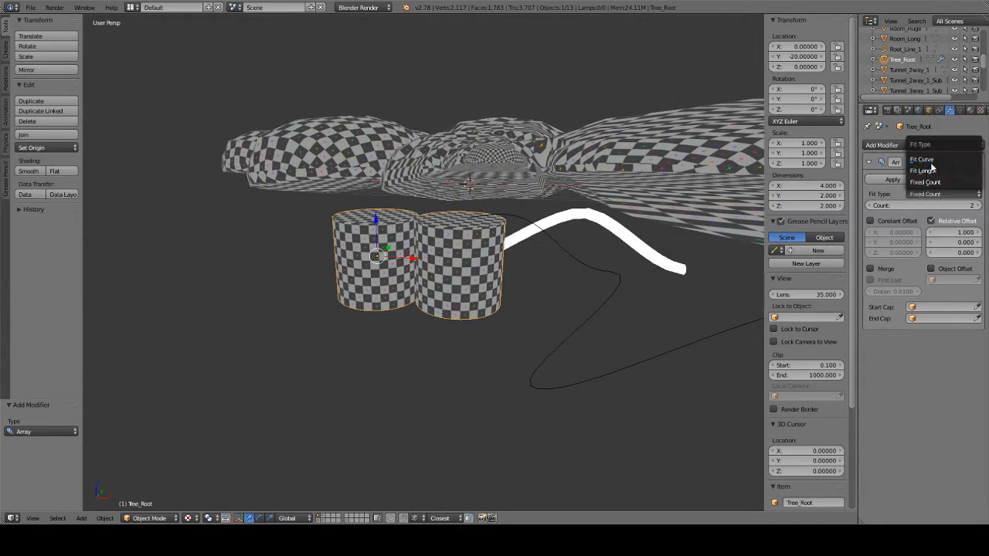
{"action": "left_click", "coordinate": [933, 170]}
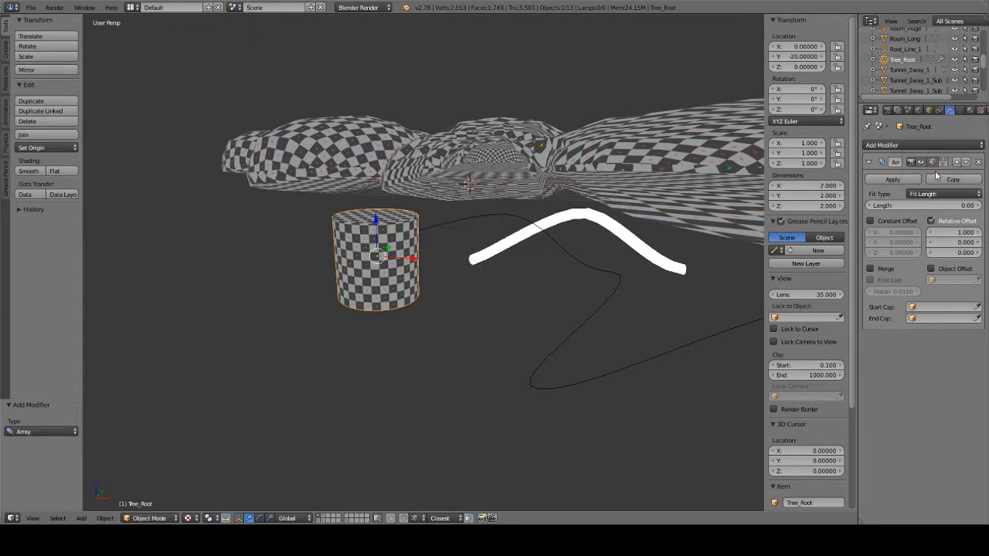
Set the fit length of Tree_Root's Array modifier to 8.20.
{"action": "left_click_drag", "start_coordinate": [889, 207], "coordinate": [919, 207]}
{"action": "left_click_drag", "start_coordinate": [920, 205], "coordinate": [951, 205]}
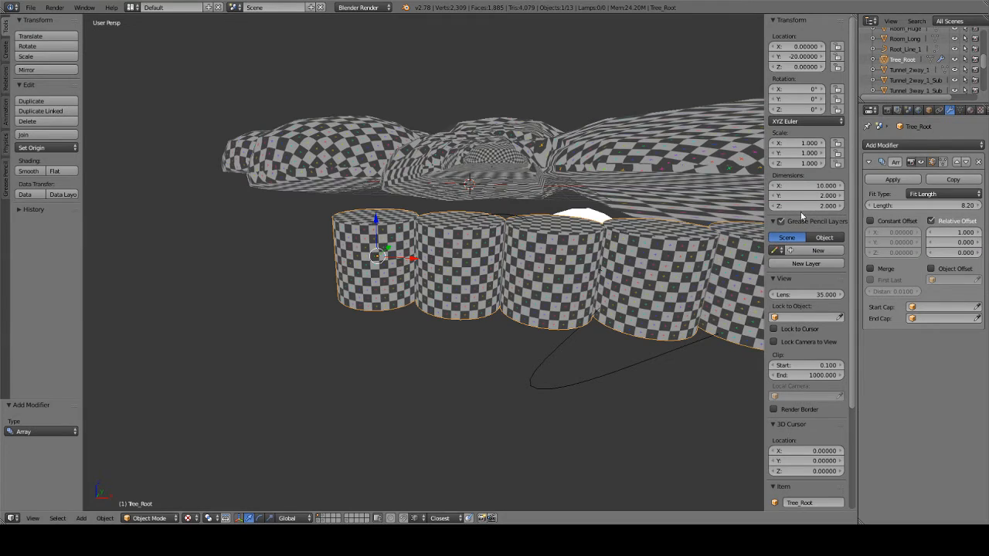
{"action": "middle_click_drag", "start_coordinate": [462, 219], "coordinate": [435, 246]}
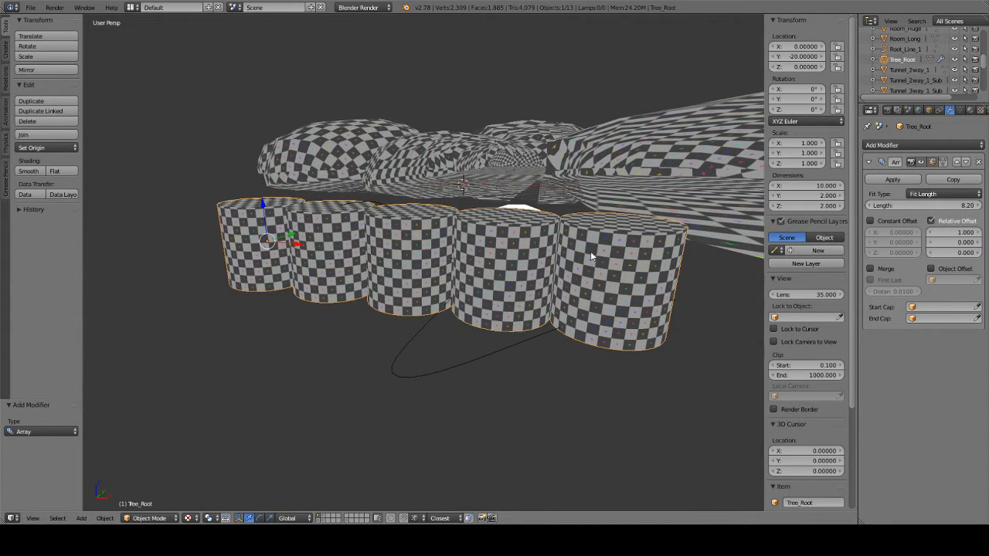
{"action": "middle_click_drag", "start_coordinate": [591, 251], "coordinate": [297, 295]}
{"action": "mouse_move", "coordinate": [401, 265]}
{"action": "middle_mouse_down"}
{"action": "mouse_move", "coordinate": [407, 252]}
{"action": "mouse_move", "coordinate": [403, 267]}
{"action": "middle_mouse_up"}
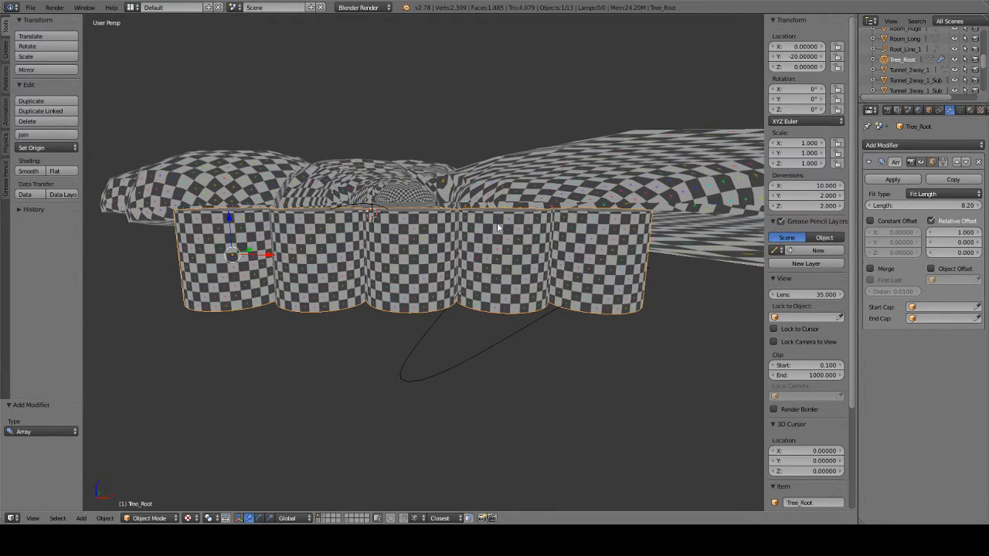
{"action": "middle_click_drag", "start_coordinate": [464, 267], "coordinate": [314, 296]}
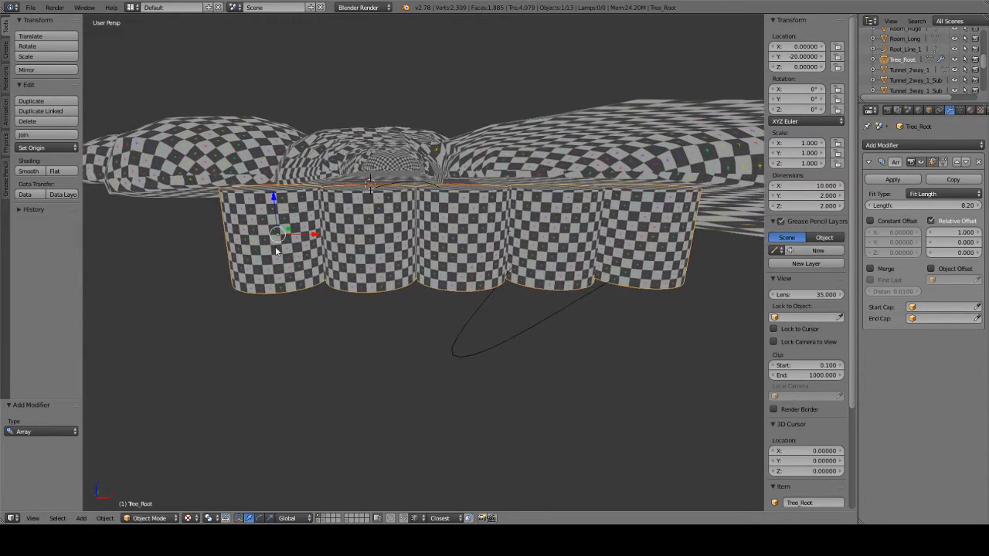
Rotate Tree_Root 90° about the global Y axis and apply its rotation.
{"action": "middle_click_drag", "start_coordinate": [344, 215], "coordinate": [381, 229]}
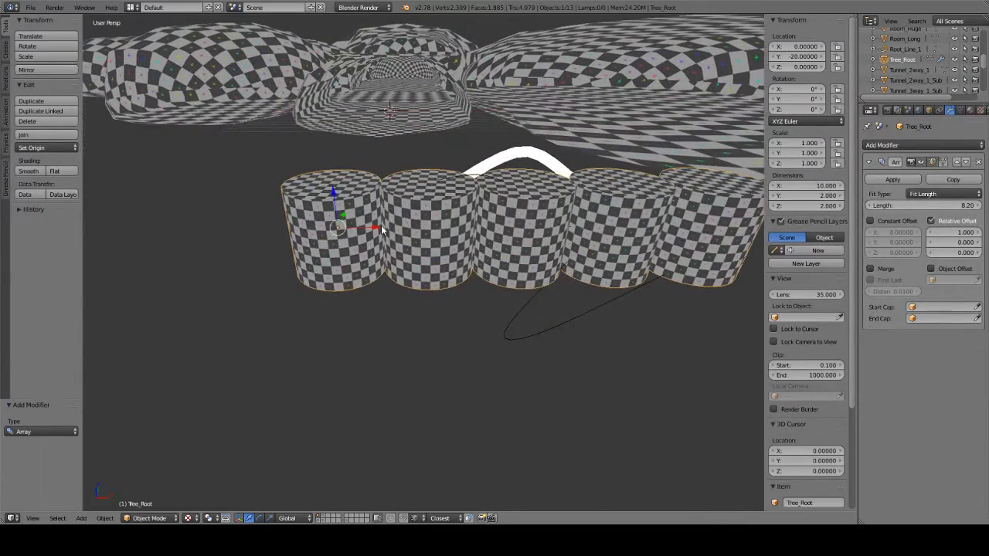
{"action": "key", "text": "r"}
{"action": "type", "text": "y"}
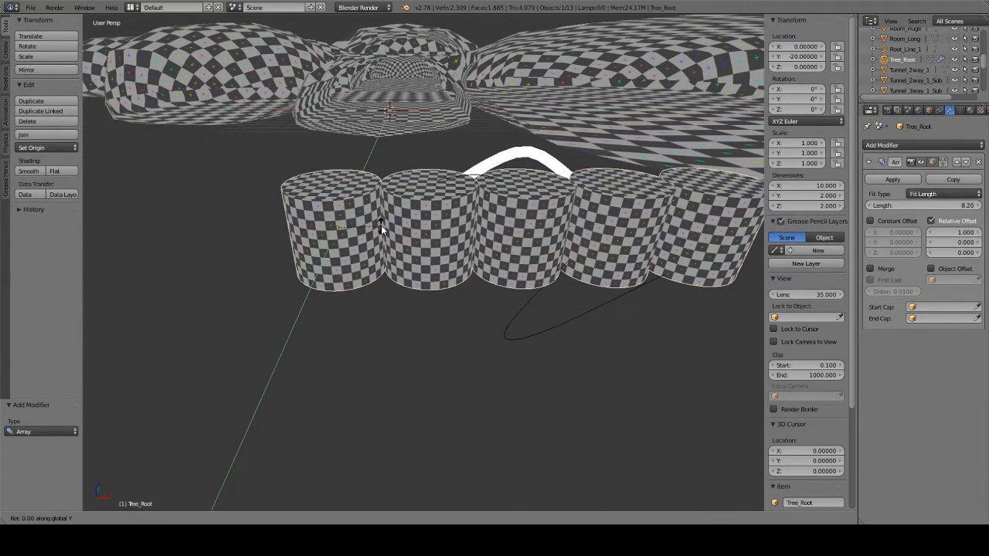
{"action": "type", "text": "90"}
{"action": "key", "text": "Return"}
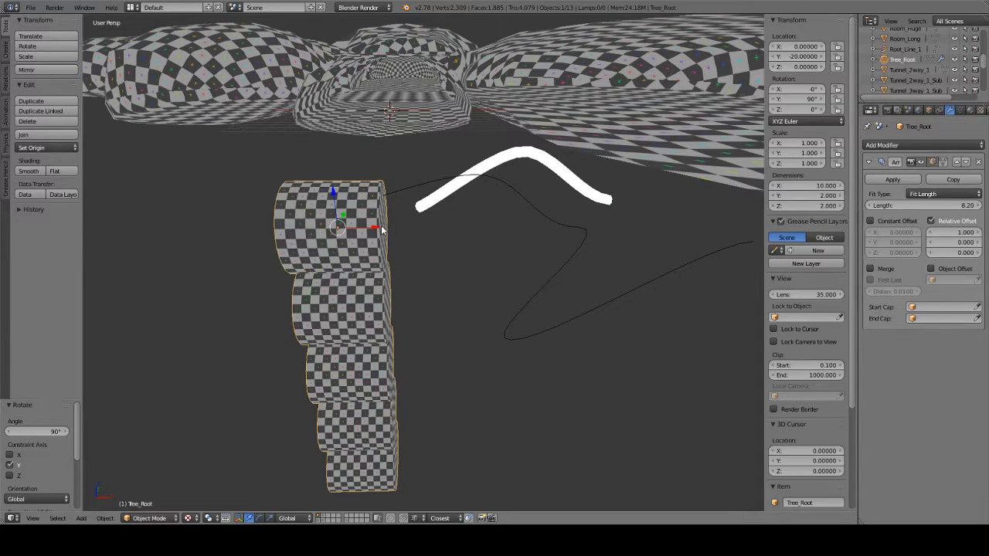
{"action": "key", "text": "ctrl+a"}
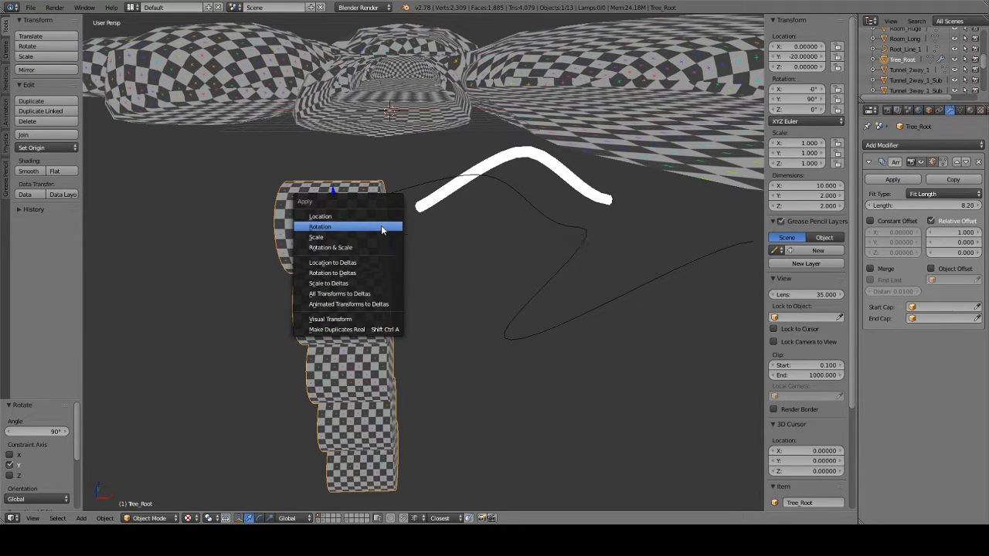
{"action": "left_click", "coordinate": [381, 225]}
Add a Curve modifier to Tree_Root with Root_Line_1 as its deforming object.
{"action": "middle_click_drag", "start_coordinate": [565, 227], "coordinate": [479, 222]}
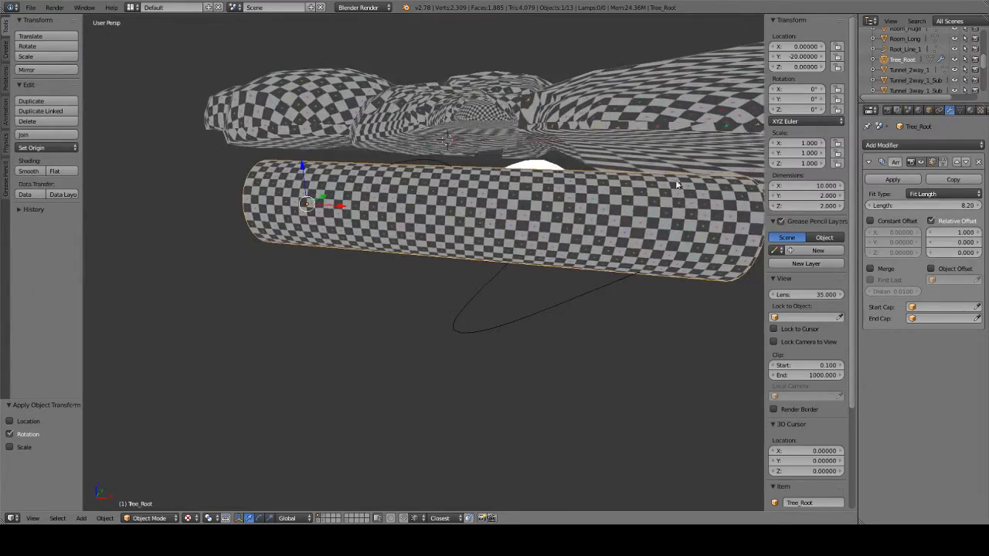
{"action": "middle_click_drag", "start_coordinate": [379, 230], "coordinate": [359, 229]}
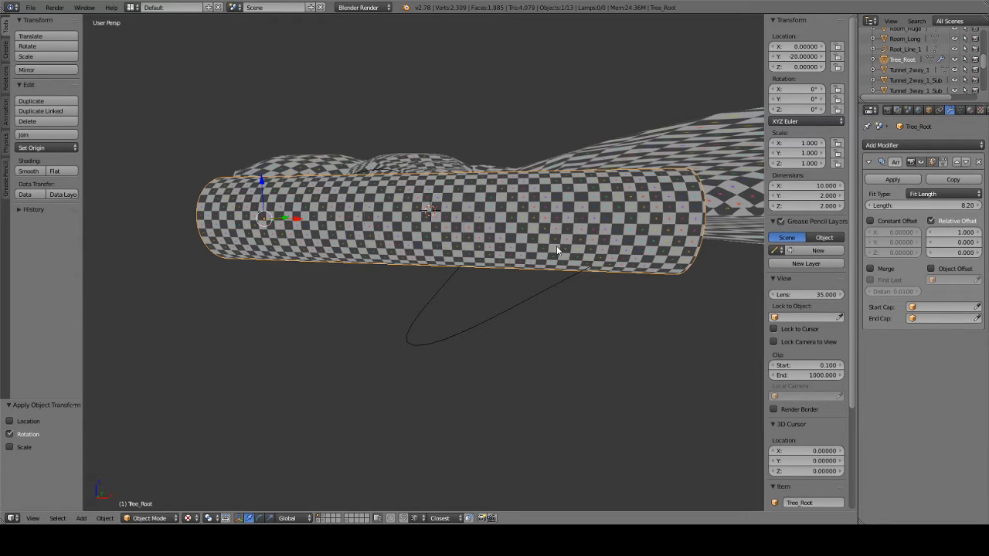
{"action": "middle_click_drag", "start_coordinate": [578, 263], "coordinate": [566, 265]}
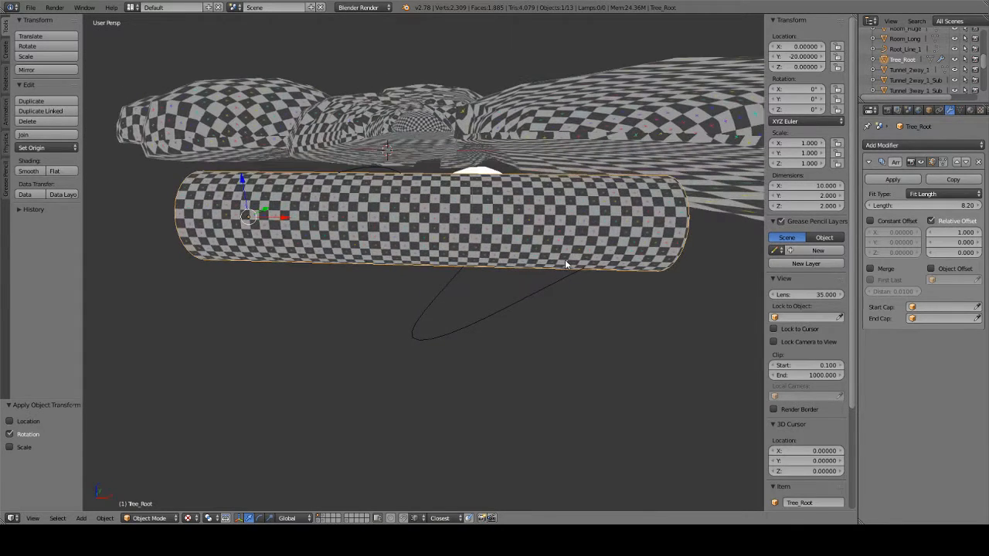
{"action": "middle_click_drag", "start_coordinate": [468, 245], "coordinate": [507, 238]}
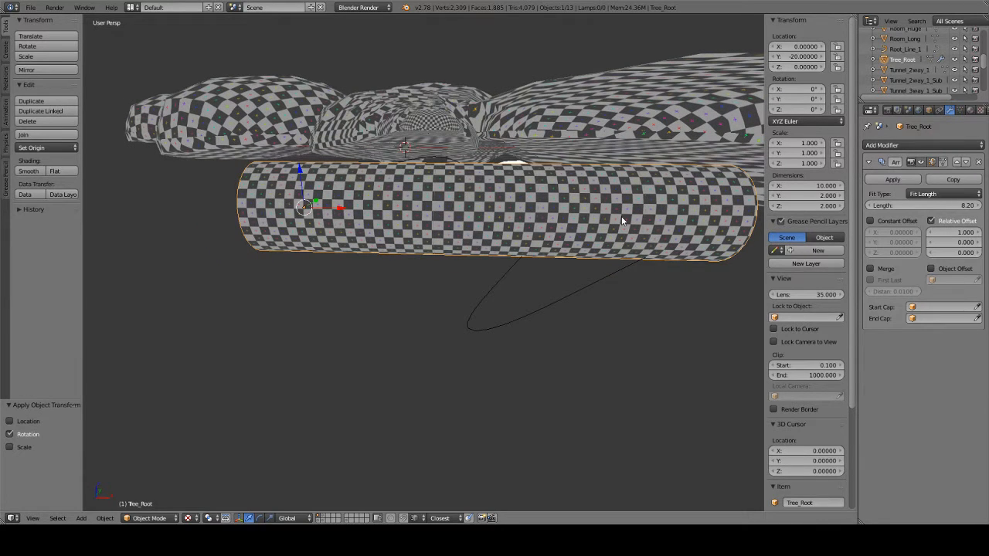
{"action": "left_click", "coordinate": [915, 143]}
{"action": "left_click", "coordinate": [857, 203]}
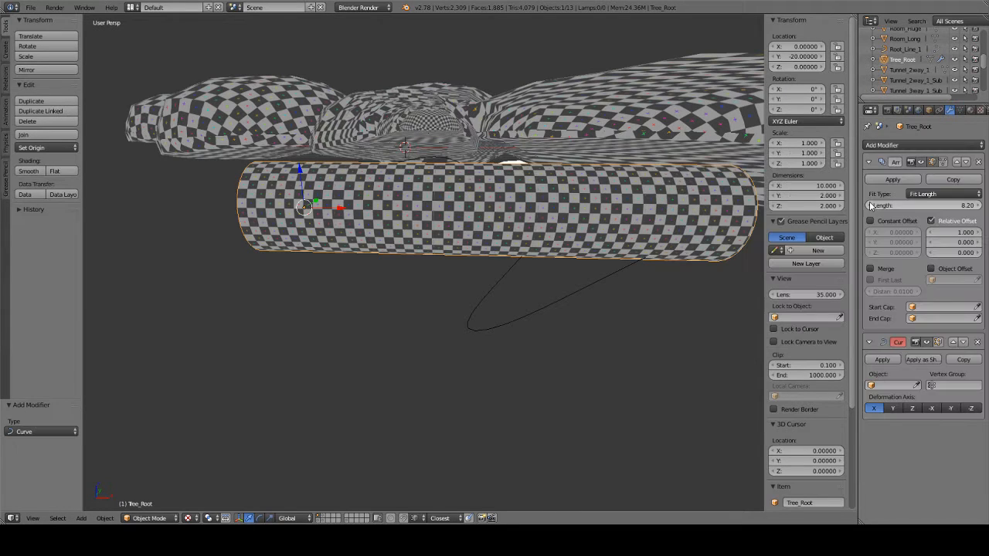
{"action": "left_click", "coordinate": [893, 385]}
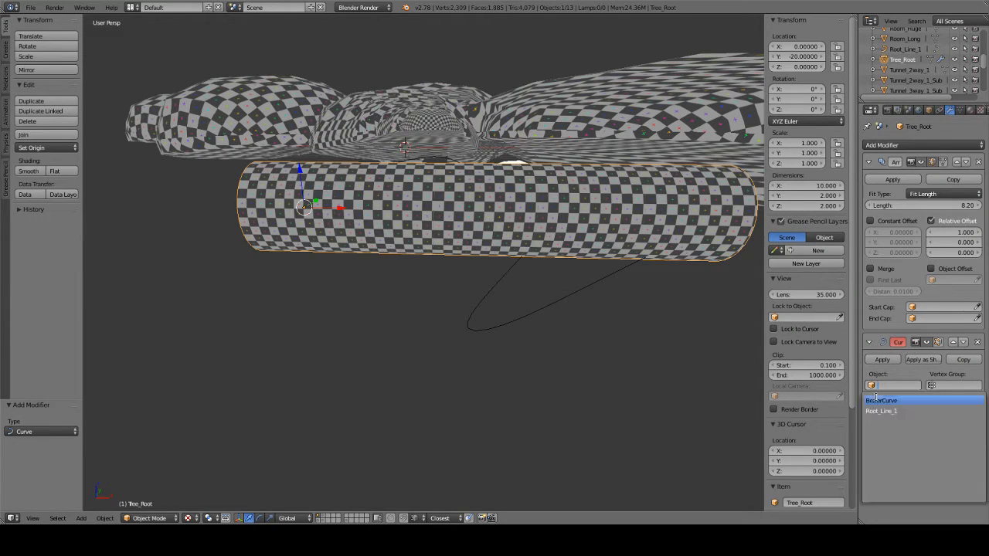
{"action": "left_click", "coordinate": [884, 411]}
Extend the Array modifier's fit length to 16.50 so the root covers more of the curve.
{"action": "middle_click_drag", "start_coordinate": [571, 269], "coordinate": [656, 250]}
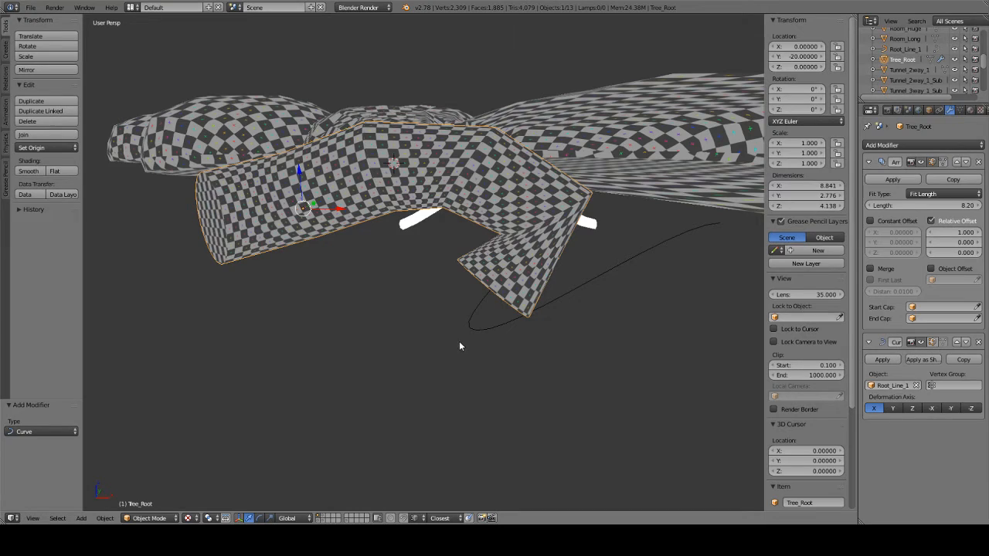
{"action": "middle_click_drag", "start_coordinate": [417, 320], "coordinate": [630, 296]}
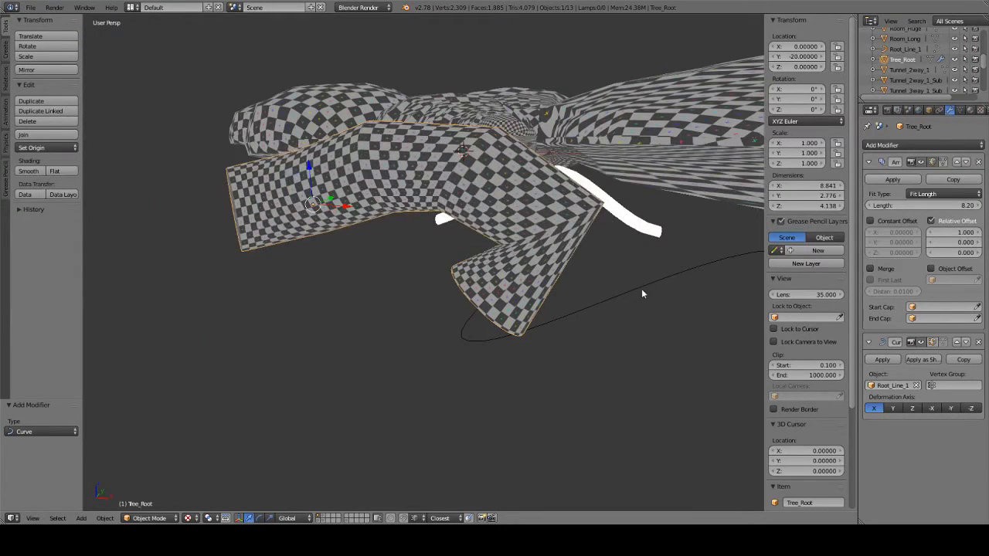
{"action": "left_click_drag", "start_coordinate": [900, 203], "coordinate": [965, 203]}
{"action": "middle_click_drag", "start_coordinate": [541, 210], "coordinate": [597, 197]}
{"action": "mouse_move", "coordinate": [919, 204]}
{"action": "left_mouse_down"}
{"action": "mouse_move", "coordinate": [938, 205]}
{"action": "mouse_move", "coordinate": [927, 208]}
{"action": "left_mouse_up"}
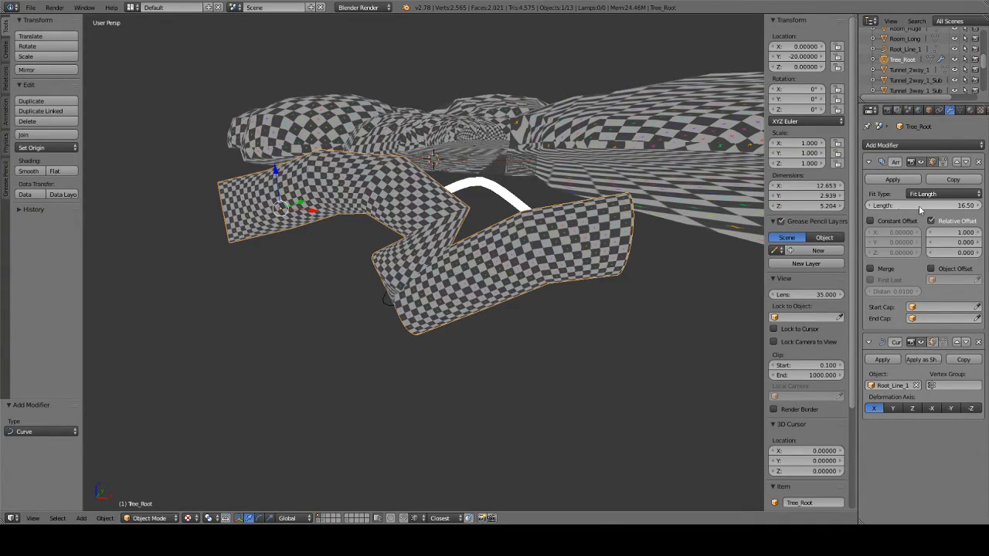
Move all of Tree_Root's mesh geometry 1 unit along X in Edit Mode, then return to Object Mode.
{"action": "middle_click_drag", "start_coordinate": [510, 262], "coordinate": [466, 213]}
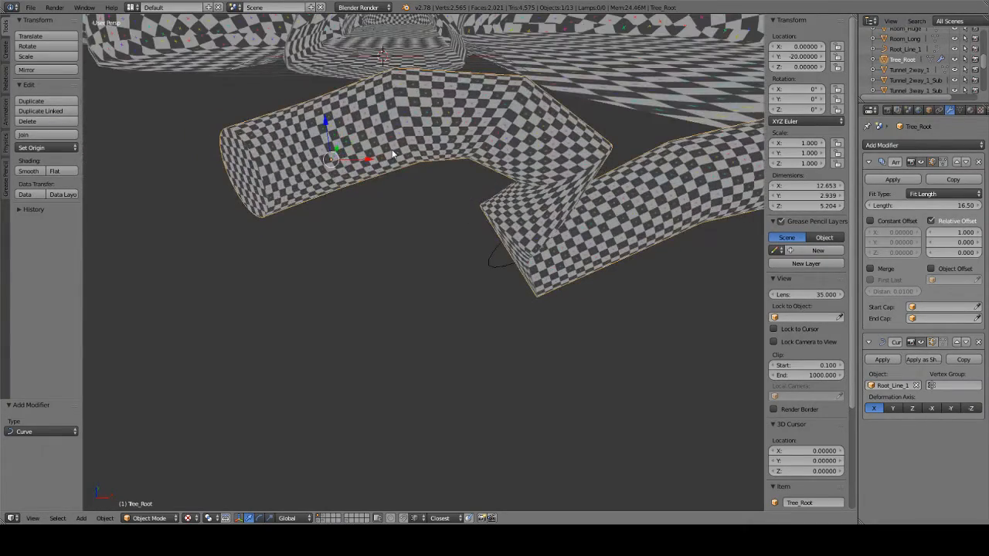
{"action": "key", "text": "Tab"}
{"action": "mouse_move", "coordinate": [368, 159]}
{"action": "middle_mouse_down"}
{"action": "mouse_move", "coordinate": [402, 186]}
{"action": "mouse_move", "coordinate": [378, 166]}
{"action": "mouse_move", "coordinate": [384, 148]}
{"action": "middle_mouse_up"}
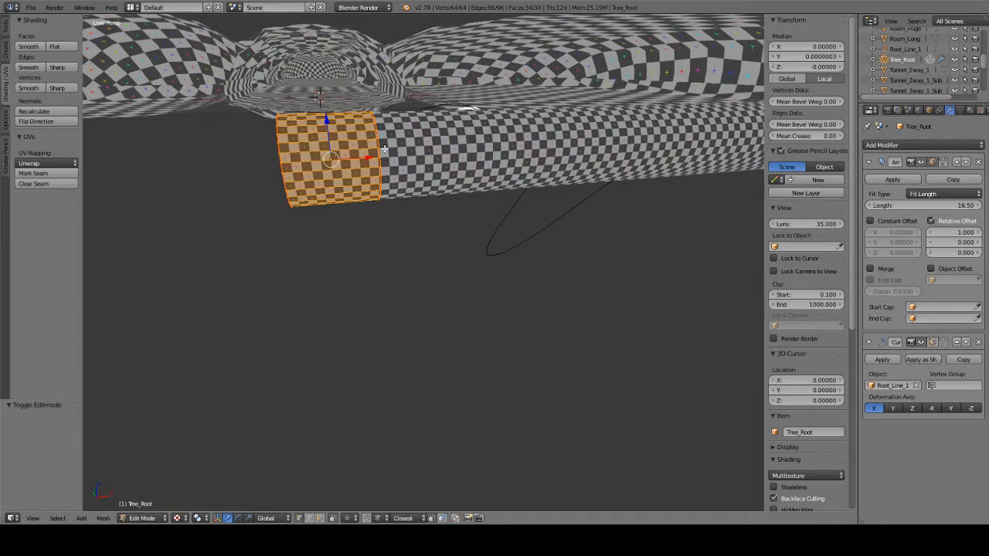
{"action": "key", "text": "g"}
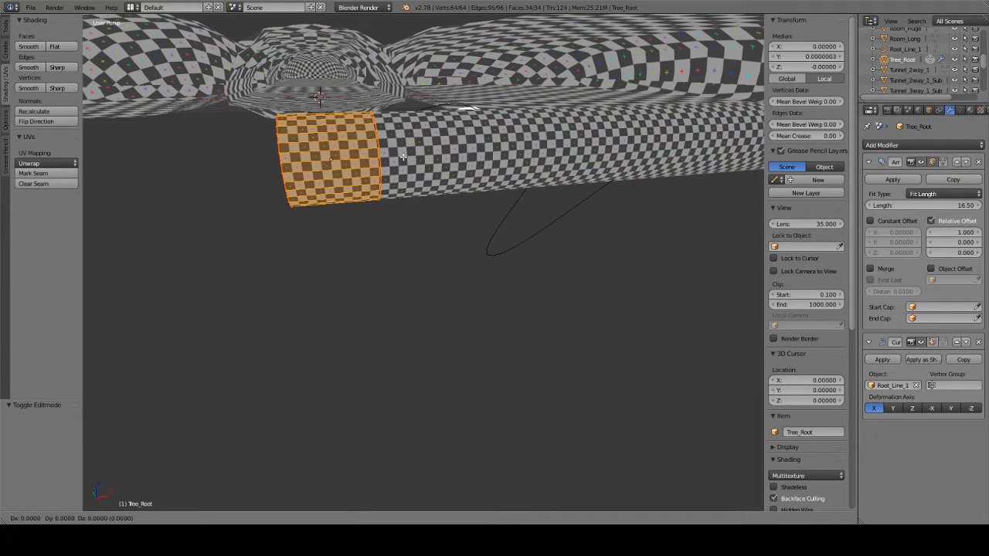
{"action": "key", "text": "x"}
{"action": "key", "text": "1"}
{"action": "key", "text": "Return"}
{"action": "mouse_move", "coordinate": [402, 156]}
{"action": "middle_mouse_down"}
{"action": "mouse_move", "coordinate": [581, 141]}
{"action": "mouse_move", "coordinate": [445, 179]}
{"action": "mouse_move", "coordinate": [508, 196]}
{"action": "mouse_move", "coordinate": [482, 175]}
{"action": "mouse_move", "coordinate": [580, 223]}
{"action": "middle_mouse_up"}
{"action": "key", "text": "Tab"}
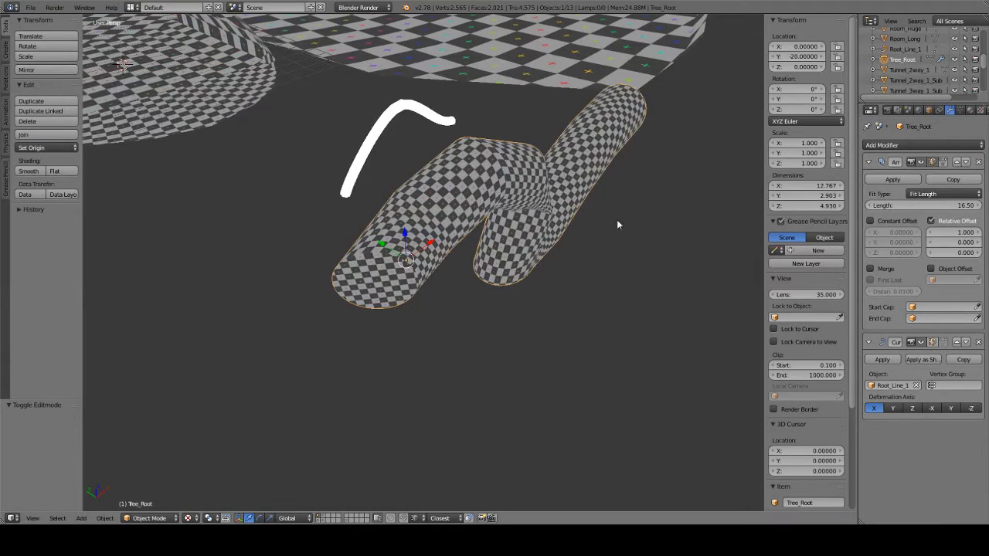
Show the scene in wireframe and set the fit length of Tree_Root's Array modifier to 15.20.
{"action": "right_click", "coordinate": [438, 209]}
{"action": "key", "text": "z"}
{"action": "middle_click_drag", "start_coordinate": [438, 209], "coordinate": [435, 259]}
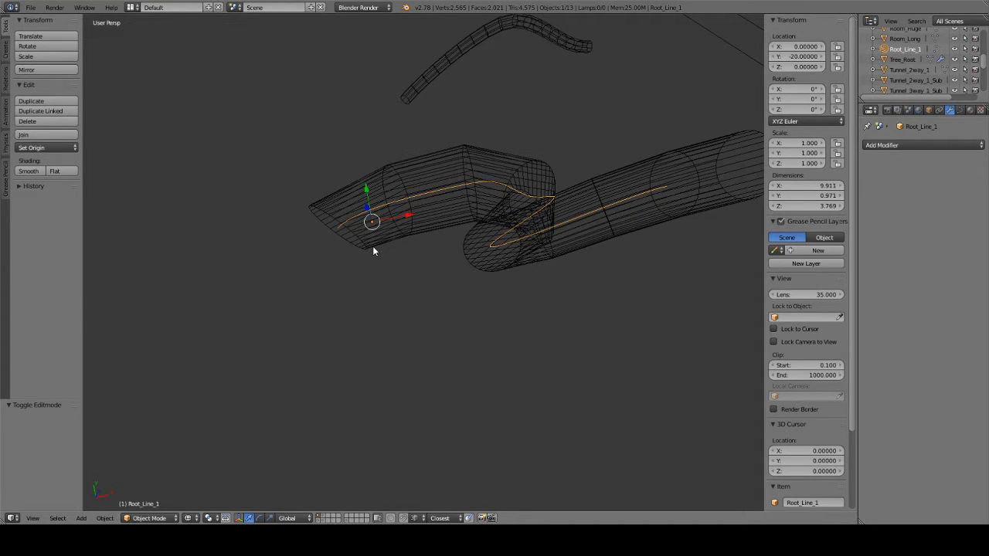
{"action": "middle_click_drag", "start_coordinate": [404, 239], "coordinate": [406, 175]}
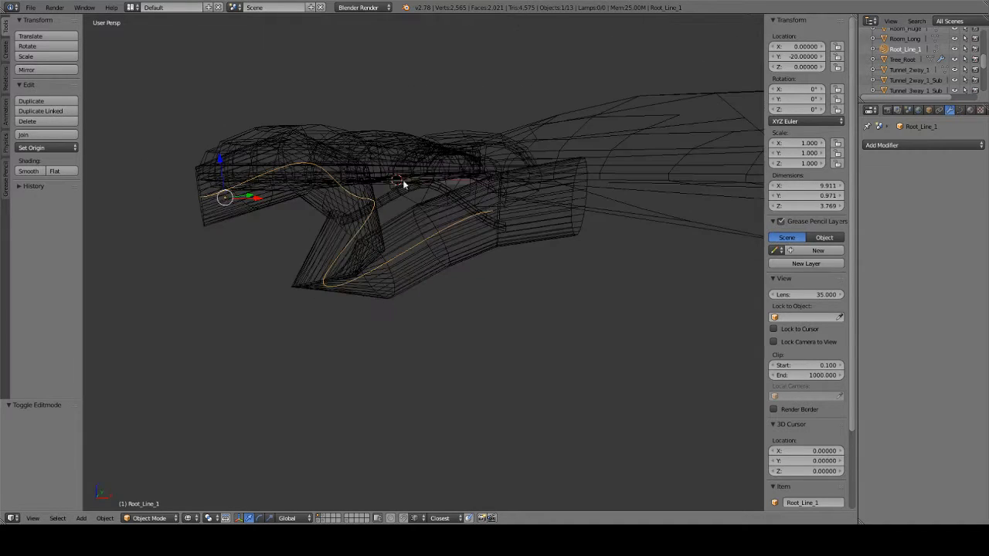
{"action": "mouse_move", "coordinate": [472, 228]}
{"action": "middle_mouse_down"}
{"action": "mouse_move", "coordinate": [453, 227]}
{"action": "mouse_move", "coordinate": [485, 220]}
{"action": "middle_mouse_up"}
{"action": "right_click", "coordinate": [275, 217]}
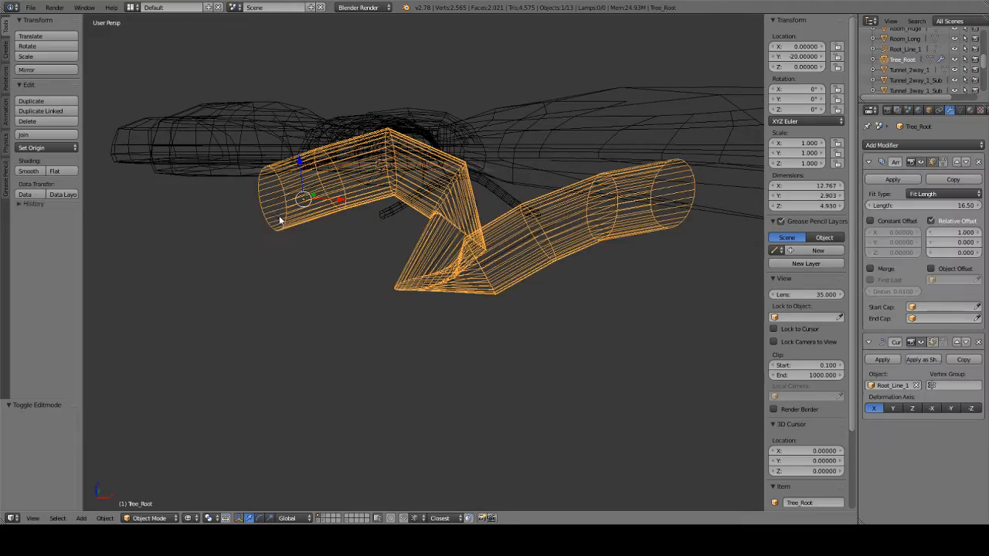
{"action": "left_click_drag", "start_coordinate": [954, 205], "coordinate": [927, 205]}
{"action": "middle_click_drag", "start_coordinate": [564, 267], "coordinate": [436, 231]}
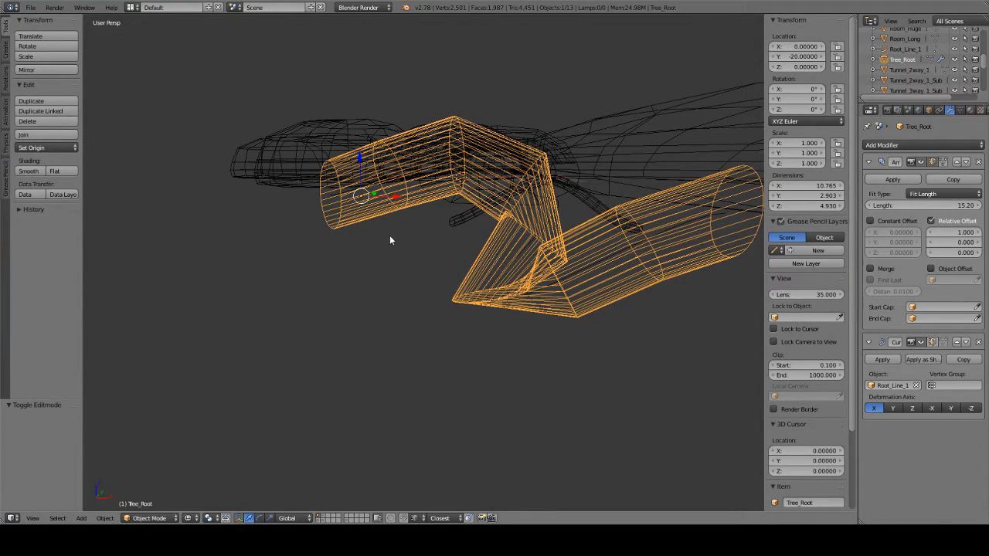
Scale Tree_Root's mesh by 0.2 with the X axis locked in Edit Mode, then return to Object Mode.
{"action": "key", "text": "Tab"}
{"action": "middle_click_drag", "start_coordinate": [388, 233], "coordinate": [496, 249]}
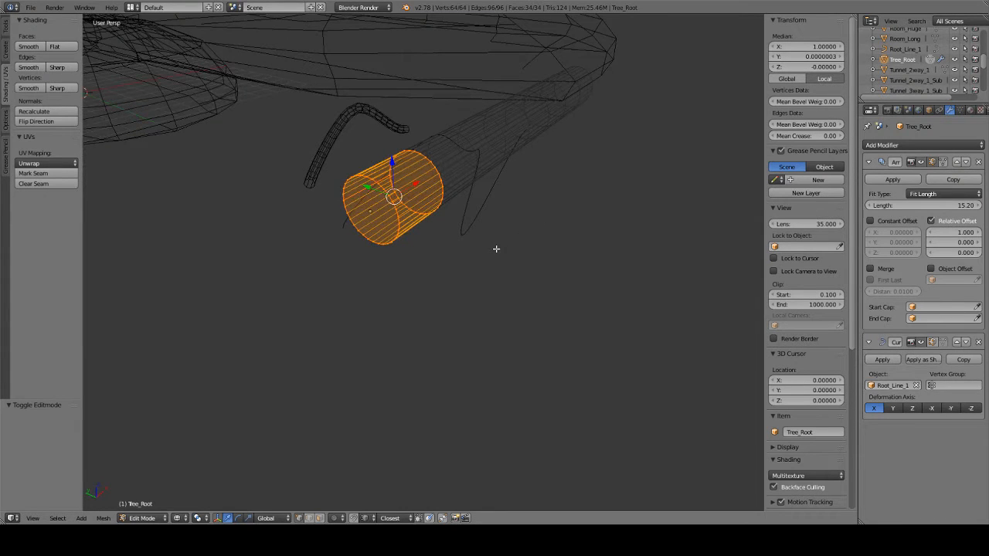
{"action": "key", "text": "s"}
{"action": "key", "text": "shift+x"}
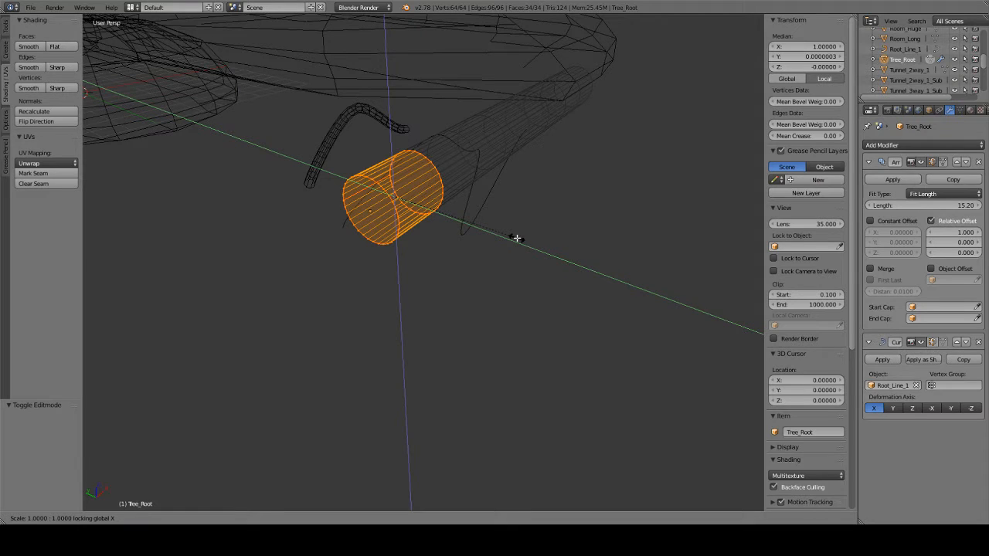
{"action": "type", "text": ".2"}
{"action": "key", "text": "Return"}
{"action": "key", "text": "Tab"}
{"action": "middle_click_drag", "start_coordinate": [574, 245], "coordinate": [470, 173]}
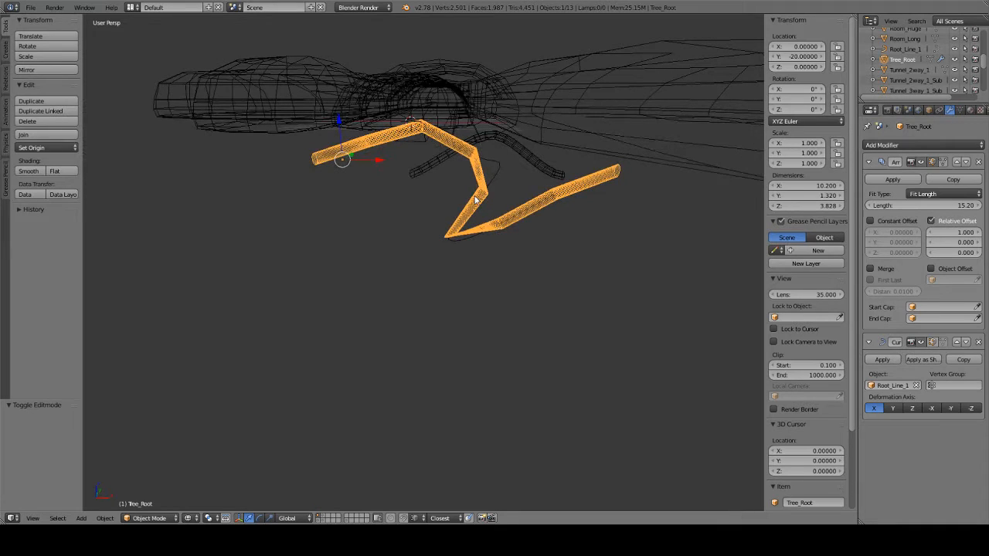
Shorten the base cylinder by moving its far end ring -1.72 along the X axis.
{"action": "middle_click_drag", "start_coordinate": [463, 210], "coordinate": [494, 150]}
{"action": "middle_click_drag", "start_coordinate": [501, 189], "coordinate": [494, 162]}
{"action": "key", "text": "Tab"}
{"action": "middle_click_drag", "start_coordinate": [404, 177], "coordinate": [469, 186]}
{"action": "key", "text": "a"}
{"action": "right_click", "coordinate": [425, 170]}
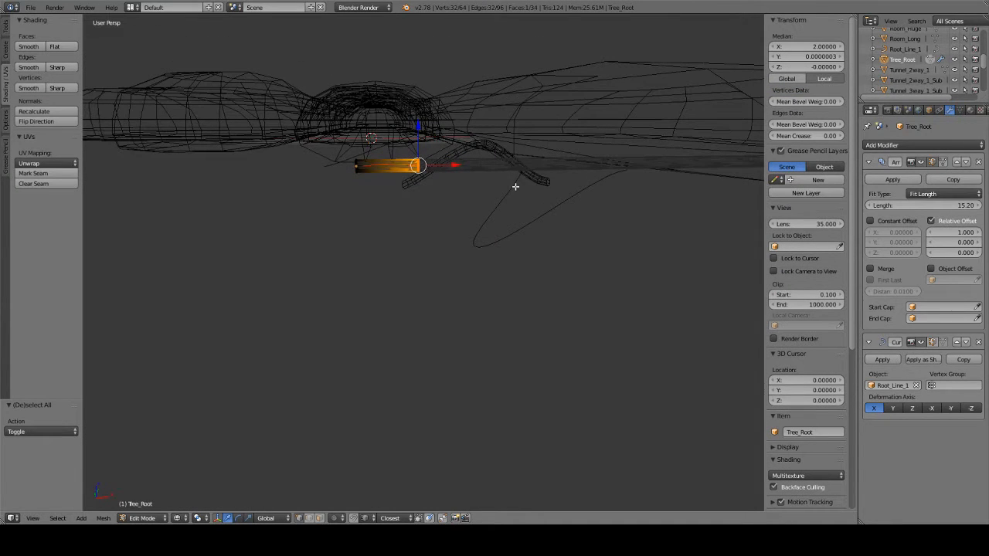
{"action": "key", "text": "g"}
{"action": "key", "text": "x"}
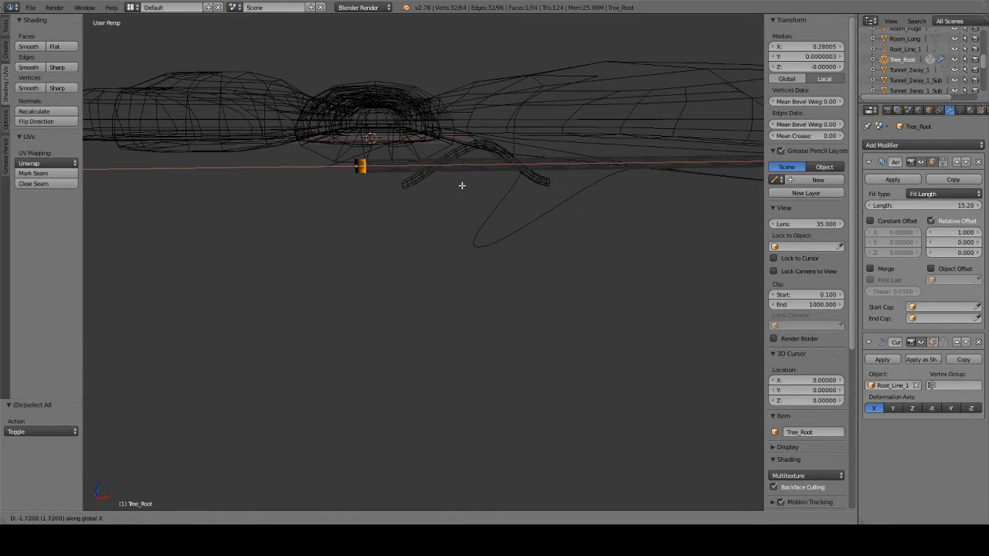
{"action": "left_click", "coordinate": [462, 185]}
Return to Object Mode and examine the thin root's bends and checker pattern in textured shading.
{"action": "middle_click_drag", "start_coordinate": [463, 184], "coordinate": [352, 174]}
{"action": "key", "text": "Tab"}
{"action": "mouse_move", "coordinate": [458, 214]}
{"action": "middle_mouse_down"}
{"action": "mouse_move", "coordinate": [508, 257]}
{"action": "mouse_move", "coordinate": [461, 236]}
{"action": "mouse_move", "coordinate": [529, 255]}
{"action": "mouse_move", "coordinate": [445, 286]}
{"action": "mouse_move", "coordinate": [397, 230]}
{"action": "mouse_move", "coordinate": [466, 229]}
{"action": "mouse_move", "coordinate": [421, 195]}
{"action": "mouse_move", "coordinate": [475, 199]}
{"action": "mouse_move", "coordinate": [474, 255]}
{"action": "mouse_move", "coordinate": [441, 220]}
{"action": "mouse_move", "coordinate": [499, 250]}
{"action": "mouse_move", "coordinate": [420, 236]}
{"action": "mouse_move", "coordinate": [458, 309]}
{"action": "mouse_move", "coordinate": [483, 274]}
{"action": "mouse_move", "coordinate": [399, 291]}
{"action": "mouse_move", "coordinate": [534, 284]}
{"action": "mouse_move", "coordinate": [556, 270]}
{"action": "mouse_move", "coordinate": [518, 282]}
{"action": "mouse_move", "coordinate": [483, 190]}
{"action": "middle_mouse_up"}
{"action": "key", "text": "z"}
{"action": "key", "text": "alt+z"}
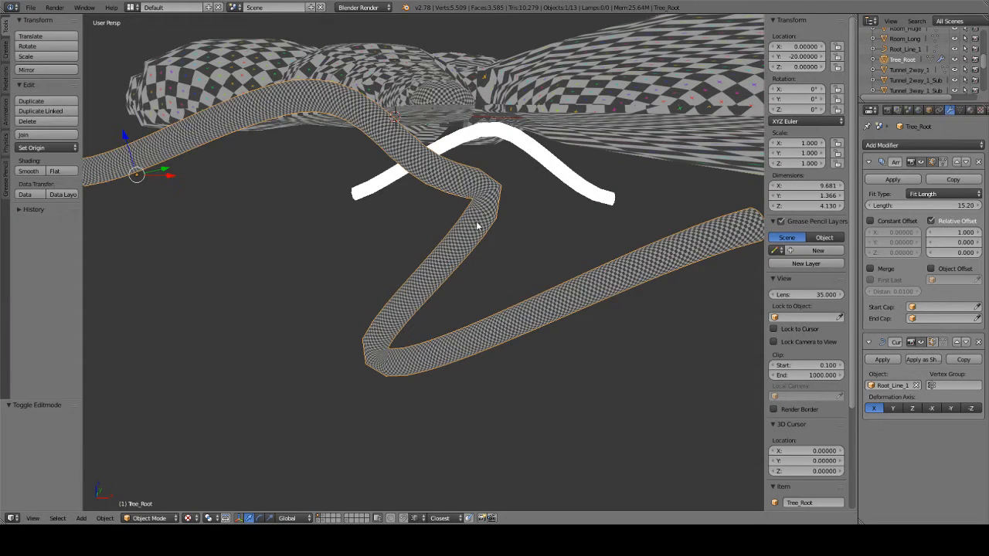
{"action": "mouse_move", "coordinate": [410, 198]}
{"action": "middle_mouse_down"}
{"action": "mouse_move", "coordinate": [533, 185]}
{"action": "mouse_move", "coordinate": [553, 264]}
{"action": "middle_mouse_up"}
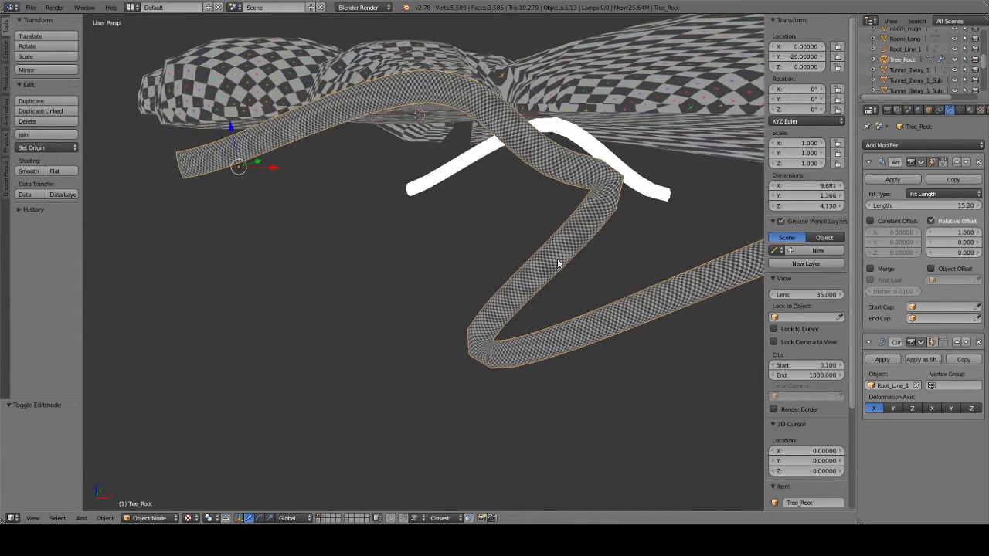
{"action": "middle_click_drag", "start_coordinate": [483, 215], "coordinate": [607, 224]}
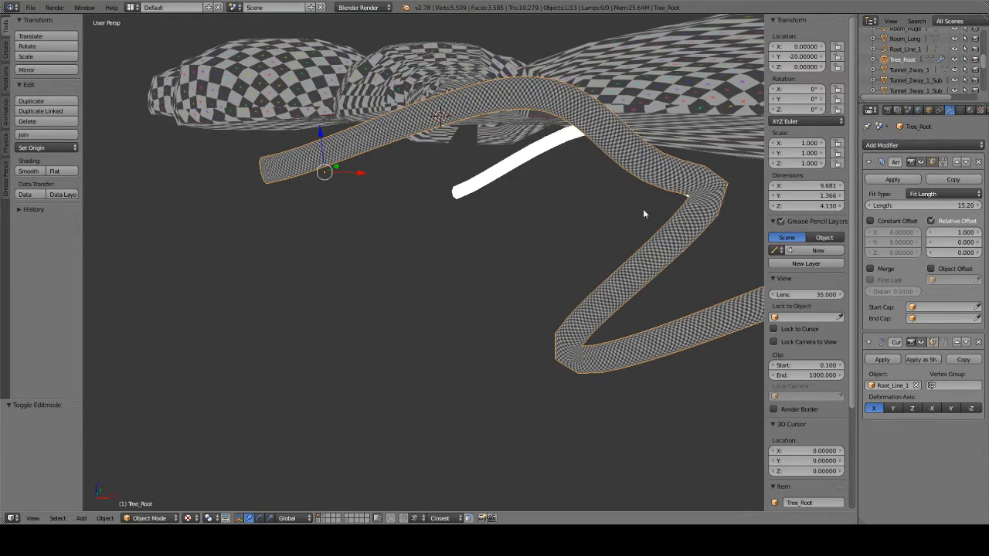
{"action": "mouse_move", "coordinate": [685, 185]}
{"action": "middle_mouse_down"}
{"action": "mouse_move", "coordinate": [541, 210]}
{"action": "mouse_move", "coordinate": [481, 190]}
{"action": "mouse_move", "coordinate": [472, 172]}
{"action": "mouse_move", "coordinate": [456, 197]}
{"action": "mouse_move", "coordinate": [422, 197]}
{"action": "mouse_move", "coordinate": [461, 184]}
{"action": "mouse_move", "coordinate": [525, 201]}
{"action": "mouse_move", "coordinate": [550, 196]}
{"action": "mouse_move", "coordinate": [453, 185]}
{"action": "mouse_move", "coordinate": [448, 174]}
{"action": "mouse_move", "coordinate": [435, 185]}
{"action": "mouse_move", "coordinate": [477, 219]}
{"action": "mouse_move", "coordinate": [488, 242]}
{"action": "middle_mouse_up"}
Show the scene in wireframe and open Tree_Root's mesh in Edit Mode, facing its circular end in left orthographic view.
{"action": "key", "text": "z"}
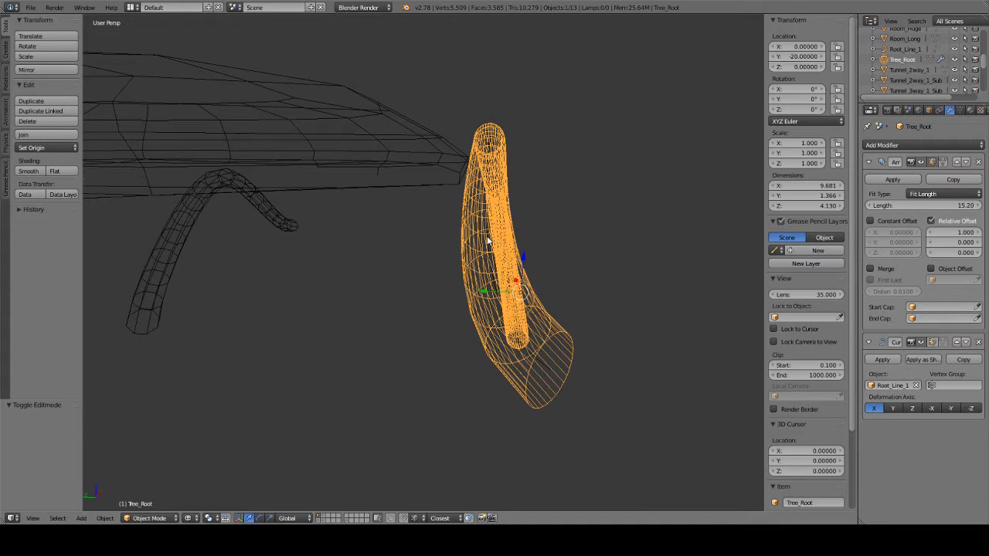
{"action": "mouse_move", "coordinate": [533, 278]}
{"action": "middle_mouse_down"}
{"action": "mouse_move", "coordinate": [516, 280]}
{"action": "mouse_move", "coordinate": [517, 268]}
{"action": "middle_mouse_up"}
{"action": "key", "text": "Tab"}
{"action": "middle_click_drag", "start_coordinate": [481, 224], "coordinate": [495, 239]}
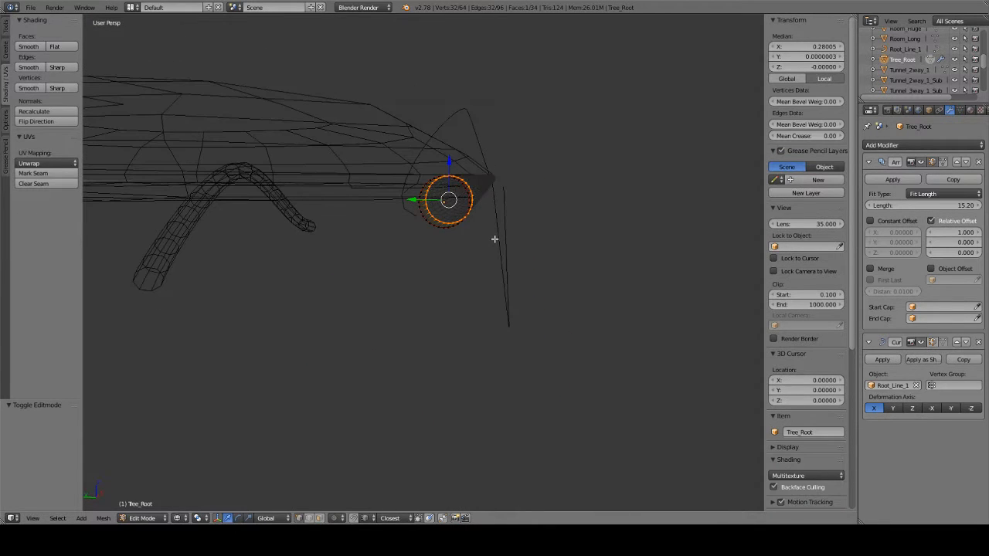
{"action": "key", "text": "KP_1"}
{"action": "key", "text": "KP_3"}
{"action": "key", "text": "ctrl+KP_3"}
{"action": "key", "text": "KP_5"}
{"action": "scroll", "coordinate": [494, 238], "scroll_direction": "up", "scroll_amount": 8}
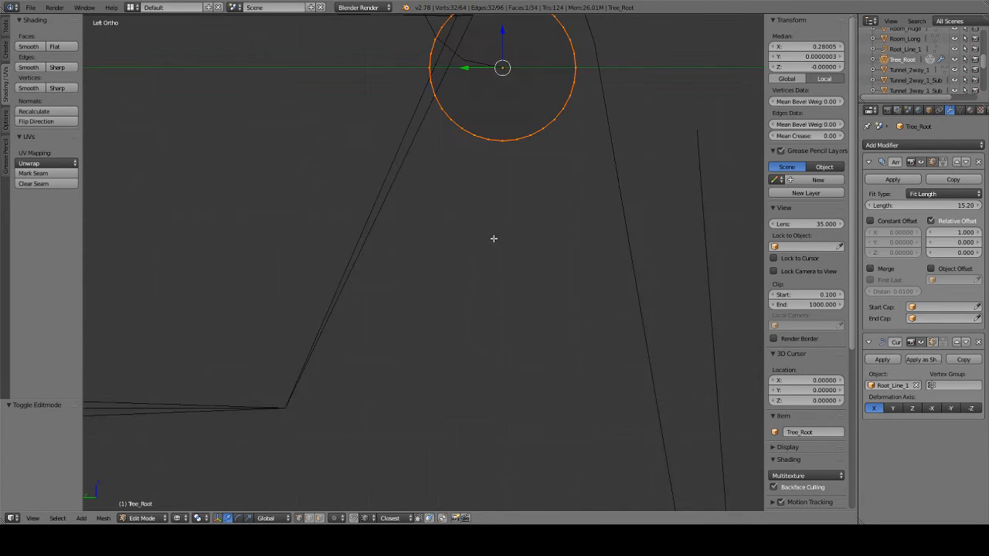
{"action": "middle_click_drag", "start_coordinate": [565, 137], "coordinate": [512, 296], "text": "shift"}
{"action": "scroll", "coordinate": [521, 267], "scroll_direction": "up", "scroll_amount": 2}
Reduce Tree_Root's base cylinder to 16 sides by dissolving every other lengthwise edge, and return to Object Mode.
{"action": "key", "text": "a"}
{"action": "key", "text": "b"}
{"action": "left_click_drag", "start_coordinate": [496, 135], "coordinate": [515, 433]}
{"action": "key", "text": "b"}
{"action": "left_click_drag", "start_coordinate": [532, 155], "coordinate": [552, 410]}
{"action": "key", "text": "b"}
{"action": "left_click_drag", "start_coordinate": [565, 185], "coordinate": [578, 361]}
{"action": "key", "text": "b"}
{"action": "left_click_drag", "start_coordinate": [584, 236], "coordinate": [589, 295]}
{"action": "key", "text": "b"}
{"action": "left_click_drag", "start_coordinate": [464, 147], "coordinate": [462, 389]}
{"action": "key", "text": "b"}
{"action": "left_click_drag", "start_coordinate": [430, 160], "coordinate": [414, 397]}
{"action": "key", "text": "b"}
{"action": "left_click_drag", "start_coordinate": [397, 189], "coordinate": [388, 331]}
{"action": "left_click_drag", "start_coordinate": [391, 370], "coordinate": [390, 369]}
{"action": "key", "text": "b"}
{"action": "left_click_drag", "start_coordinate": [372, 238], "coordinate": [391, 249]}
{"action": "key", "text": "b"}
{"action": "left_click_drag", "start_coordinate": [397, 284], "coordinate": [348, 304]}
{"action": "key", "text": "x"}
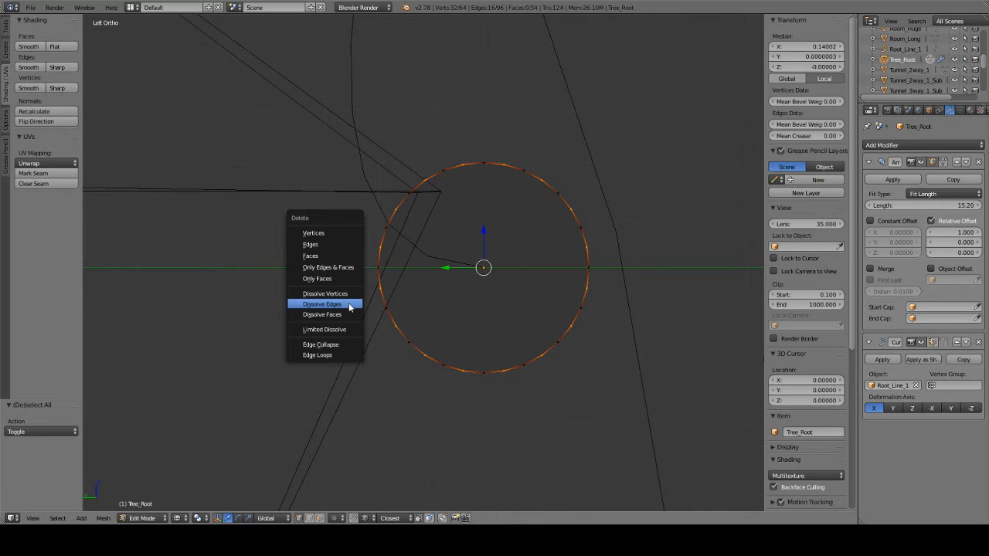
{"action": "left_click", "coordinate": [347, 304]}
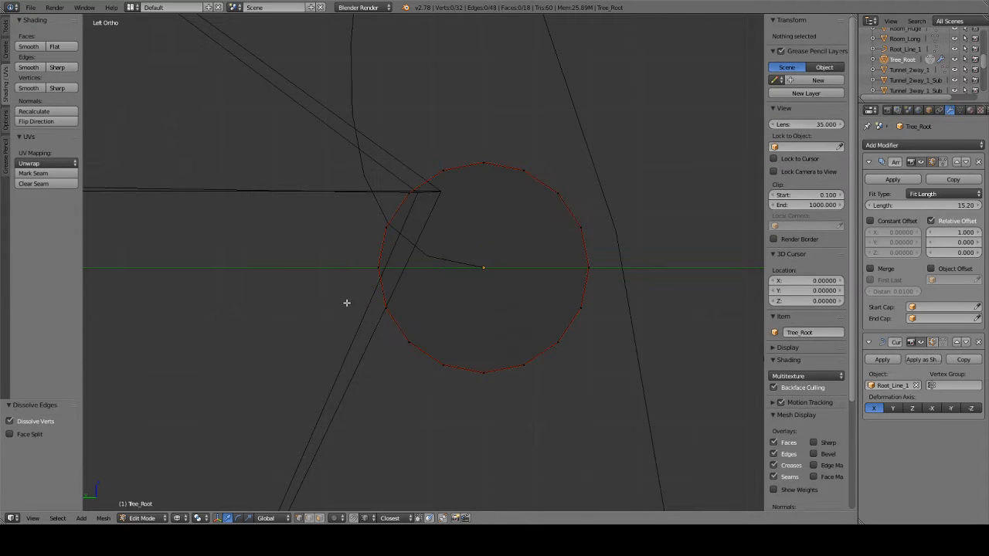
{"action": "key", "text": "Tab"}
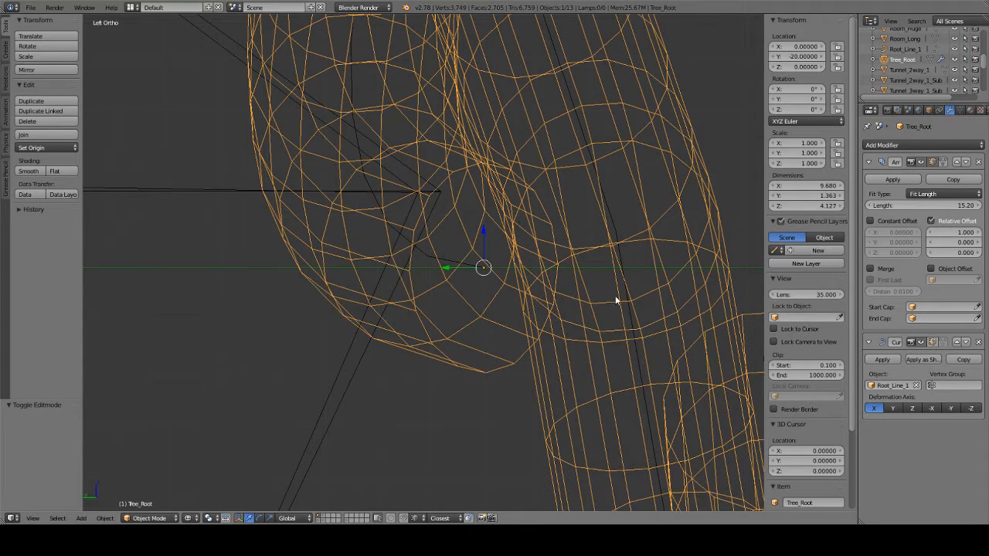
Dissolve every other remaining lengthwise edge in Edit Mode to bring the cylinder down to eight sides, and return to Object Mode.
{"action": "key", "text": "Tab"}
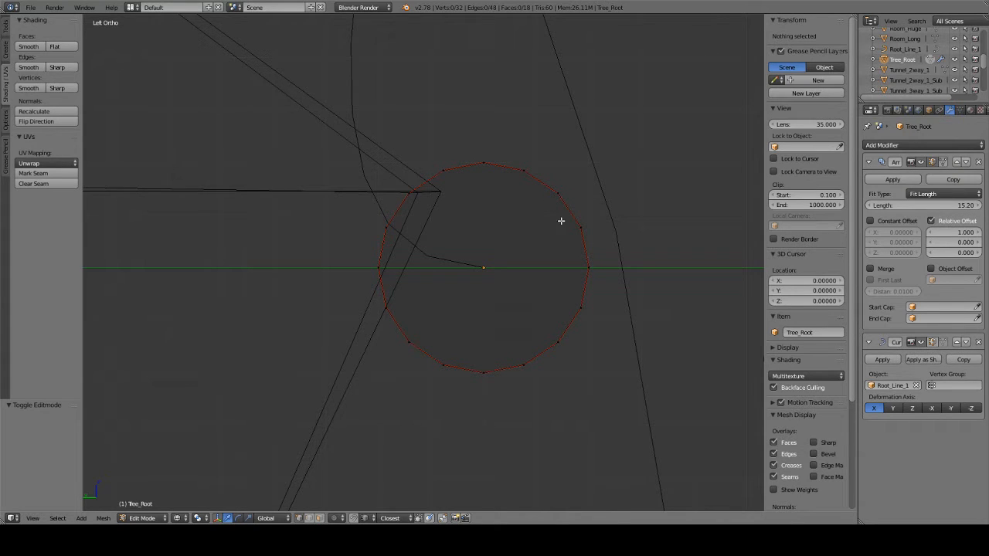
{"action": "key", "text": "b"}
{"action": "mouse_move", "coordinate": [510, 144]}
{"action": "left_mouse_down"}
{"action": "mouse_move", "coordinate": [530, 220]}
{"action": "mouse_move", "coordinate": [569, 216]}
{"action": "mouse_move", "coordinate": [581, 308]}
{"action": "mouse_move", "coordinate": [601, 328]}
{"action": "left_mouse_up"}
{"action": "key", "text": "b"}
{"action": "key", "text": "b"}
{"action": "key", "text": "b"}
{"action": "left_click_drag", "start_coordinate": [453, 346], "coordinate": [421, 382]}
{"action": "key", "text": "b"}
{"action": "left_click_drag", "start_coordinate": [401, 345], "coordinate": [360, 309]}
{"action": "key", "text": "b"}
{"action": "left_click_drag", "start_coordinate": [360, 214], "coordinate": [456, 185]}
{"action": "key", "text": "b"}
{"action": "left_click_drag", "start_coordinate": [406, 219], "coordinate": [364, 237]}
{"action": "key", "text": "b"}
{"action": "left_click_drag", "start_coordinate": [425, 153], "coordinate": [497, 233]}
{"action": "key", "text": "x"}
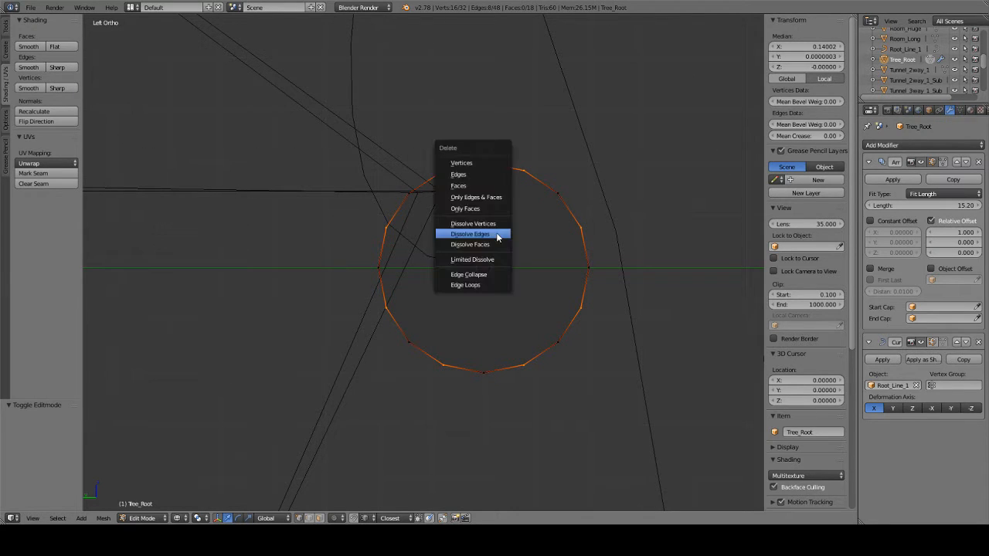
{"action": "left_click", "coordinate": [499, 229]}
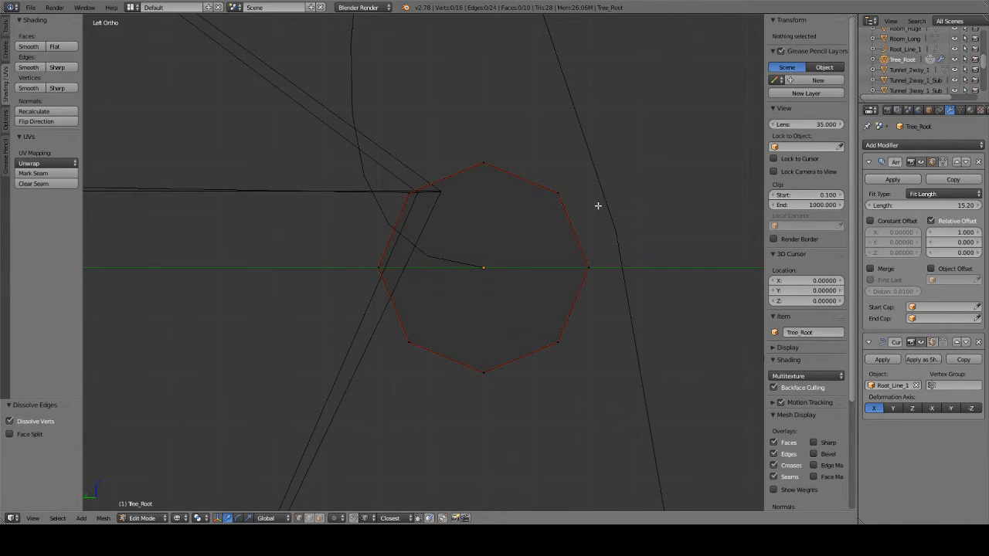
{"action": "key", "text": "Tab"}
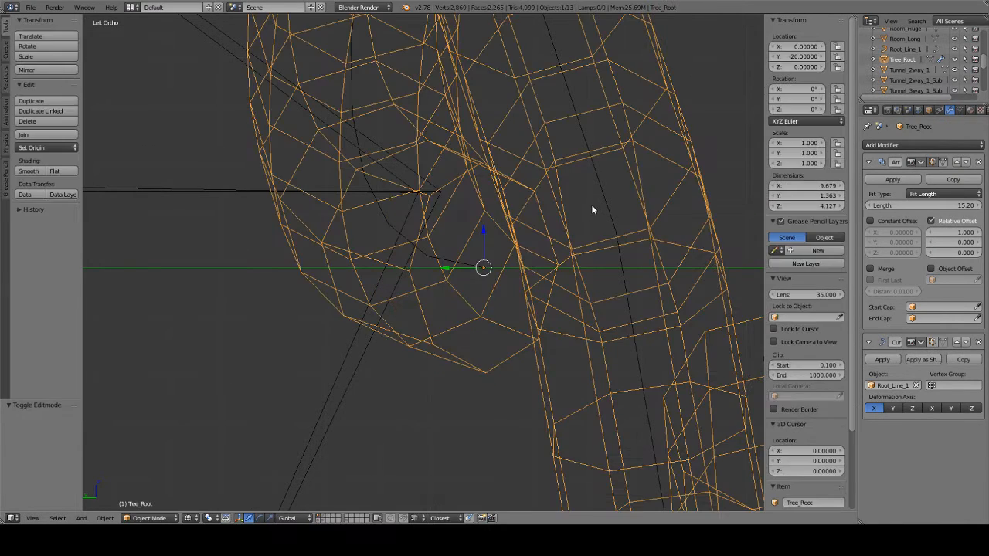
Examine the eight-sided root along its bends in perspective, in both textured and wireframe shading.
{"action": "key", "text": "KP_5"}
{"action": "key", "text": "z"}
{"action": "key", "text": "alt+z"}
{"action": "mouse_move", "coordinate": [590, 270]}
{"action": "middle_mouse_down"}
{"action": "mouse_move", "coordinate": [554, 188]}
{"action": "mouse_move", "coordinate": [488, 285]}
{"action": "middle_mouse_up"}
{"action": "key", "text": "KP_Decimal"}
{"action": "middle_click_drag", "start_coordinate": [549, 177], "coordinate": [417, 274]}
{"action": "key", "text": "KP_Decimal"}
{"action": "mouse_move", "coordinate": [680, 263]}
{"action": "middle_mouse_down"}
{"action": "mouse_move", "coordinate": [739, 254]}
{"action": "mouse_move", "coordinate": [733, 214]}
{"action": "mouse_move", "coordinate": [716, 229]}
{"action": "mouse_move", "coordinate": [717, 245]}
{"action": "mouse_move", "coordinate": [512, 256]}
{"action": "mouse_move", "coordinate": [539, 240]}
{"action": "mouse_move", "coordinate": [454, 243]}
{"action": "mouse_move", "coordinate": [374, 255]}
{"action": "mouse_move", "coordinate": [530, 242]}
{"action": "mouse_move", "coordinate": [431, 160]}
{"action": "middle_mouse_up"}
{"action": "key", "text": "z"}
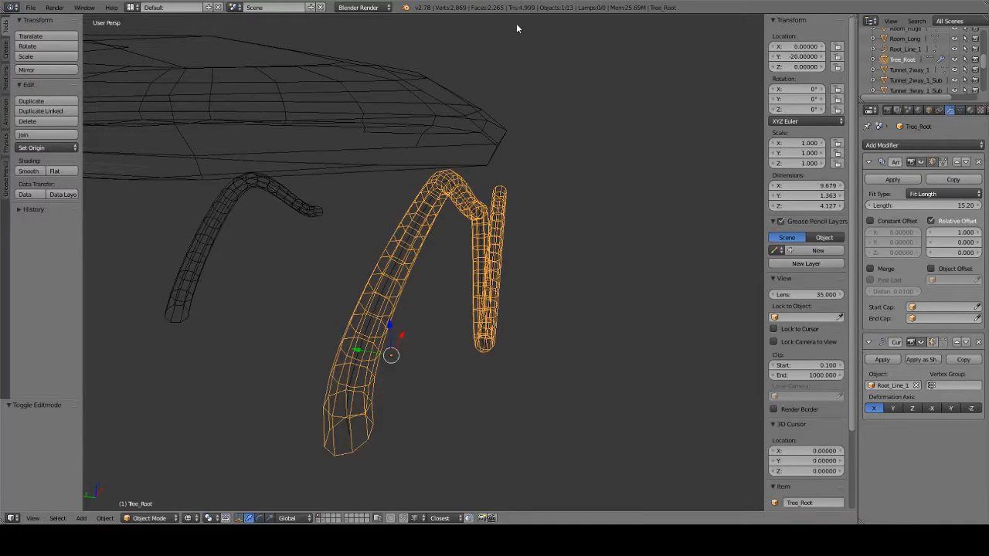
{"action": "key", "text": "Tab"}
{"action": "middle_click_drag", "start_coordinate": [588, 121], "coordinate": [536, 91]}
{"action": "key", "text": "Tab"}
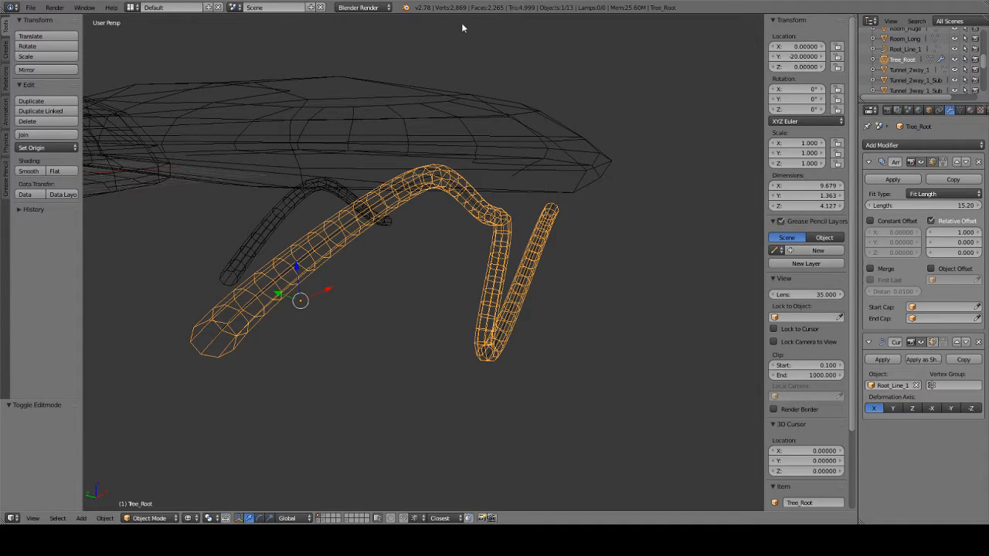
{"action": "mouse_move", "coordinate": [402, 144]}
{"action": "middle_mouse_down"}
{"action": "mouse_move", "coordinate": [475, 126]}
{"action": "mouse_move", "coordinate": [402, 147]}
{"action": "middle_mouse_up"}
Undo the edge dissolves on Tree_Root to compare its mesh density, and redo them to restore the eight-sided root.
{"action": "key", "text": "ctrl+z"}
{"action": "key", "text": "ctrl+z"}
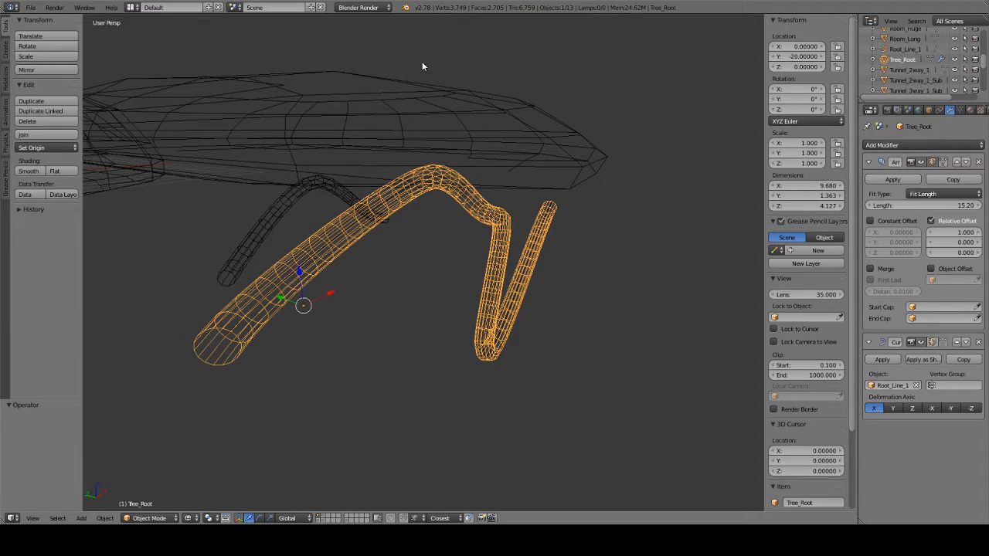
{"action": "key", "text": "ctrl+z"}
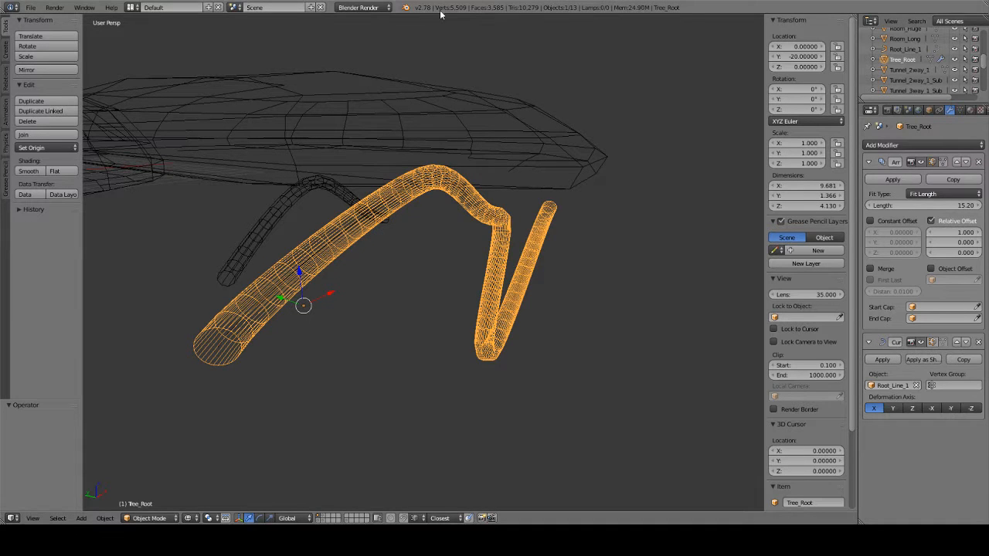
{"action": "middle_click_drag", "start_coordinate": [568, 139], "coordinate": [302, 264]}
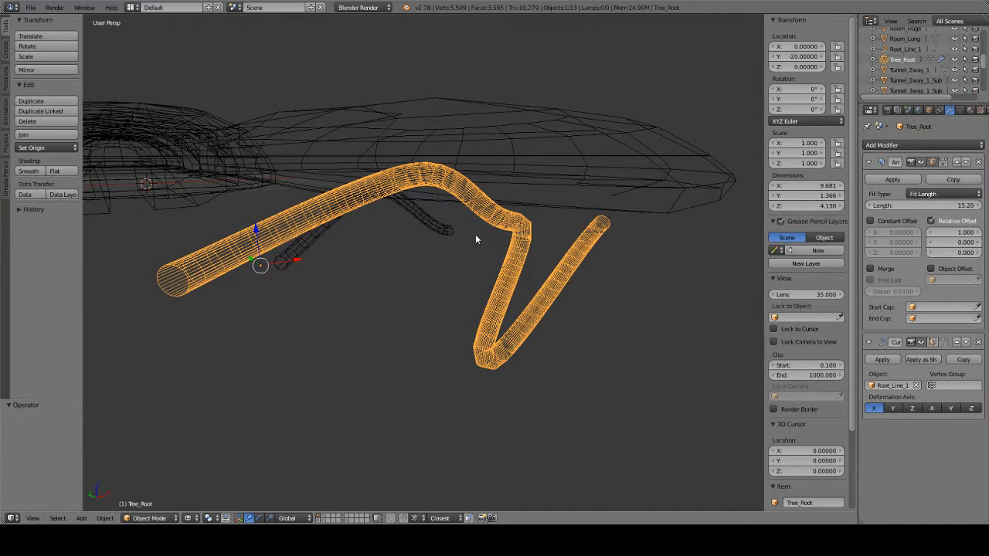
{"action": "key", "text": "ctrl+z"}
{"action": "key", "text": "ctrl+z"}
{"action": "middle_click_drag", "start_coordinate": [445, 43], "coordinate": [505, 254]}
{"action": "scroll", "coordinate": [478, 198], "scroll_direction": "down", "scroll_amount": 3}
{"action": "scroll", "coordinate": [478, 198], "scroll_direction": "up", "scroll_amount": 4}
{"action": "middle_click_drag", "start_coordinate": [478, 197], "coordinate": [307, 187]}
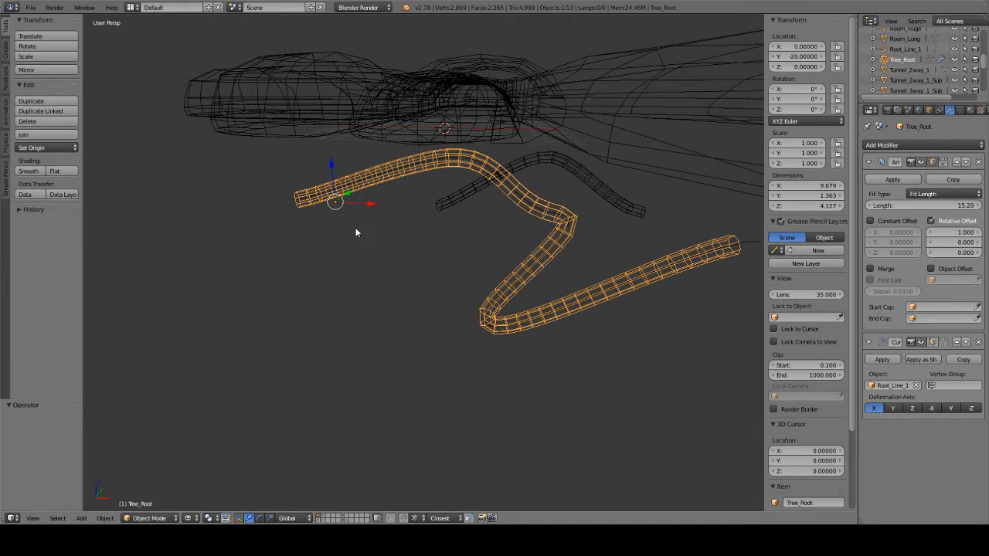
{"action": "middle_click_drag", "start_coordinate": [396, 234], "coordinate": [433, 221]}
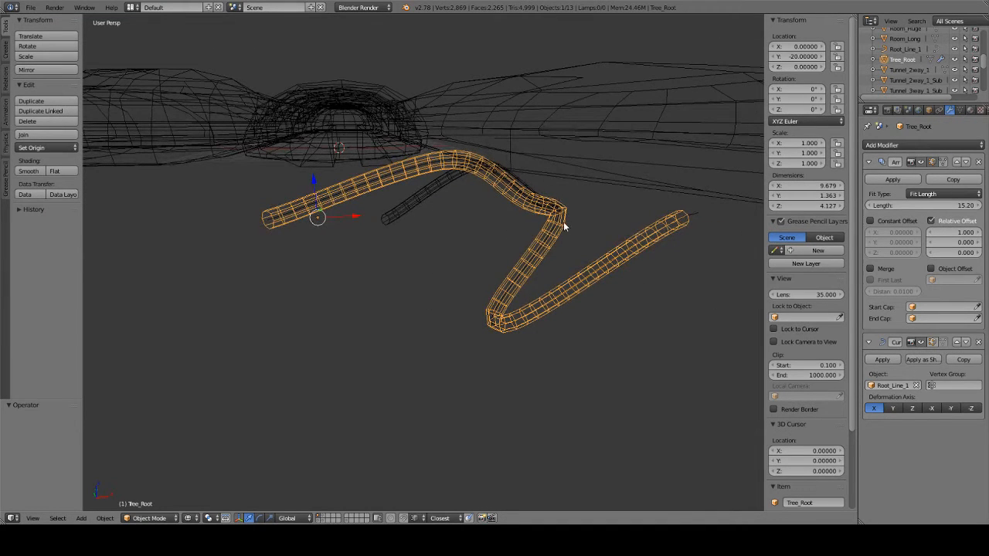
Reshape Root_Line_1 in Edit Mode by moving its end control point -0.956, -0.533, -1.799 and repositioning the neighbouring bend point.
{"action": "right_click", "coordinate": [694, 218]}
{"action": "middle_click_drag", "start_coordinate": [619, 289], "coordinate": [507, 241]}
{"action": "key", "text": "Tab"}
{"action": "key", "text": "g"}
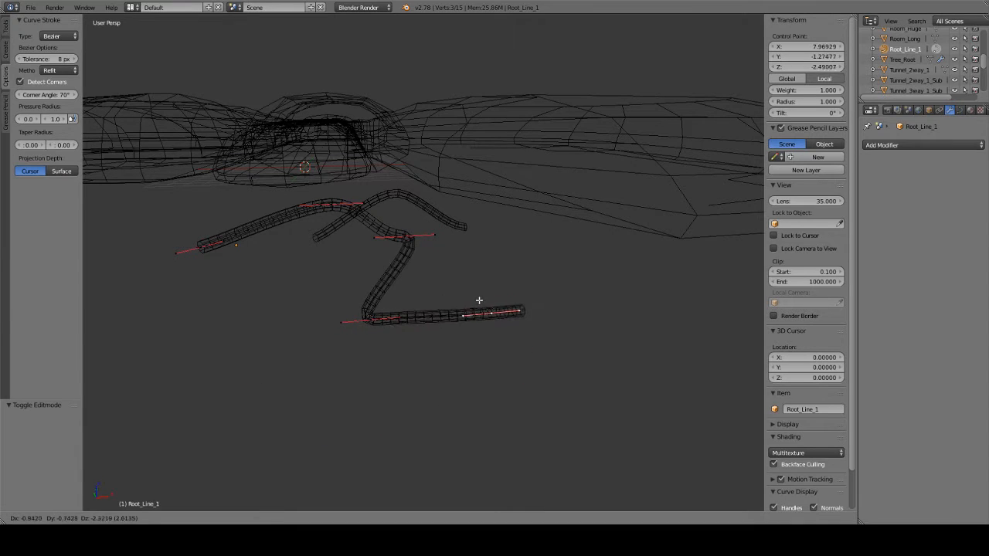
{"action": "left_click", "coordinate": [494, 281]}
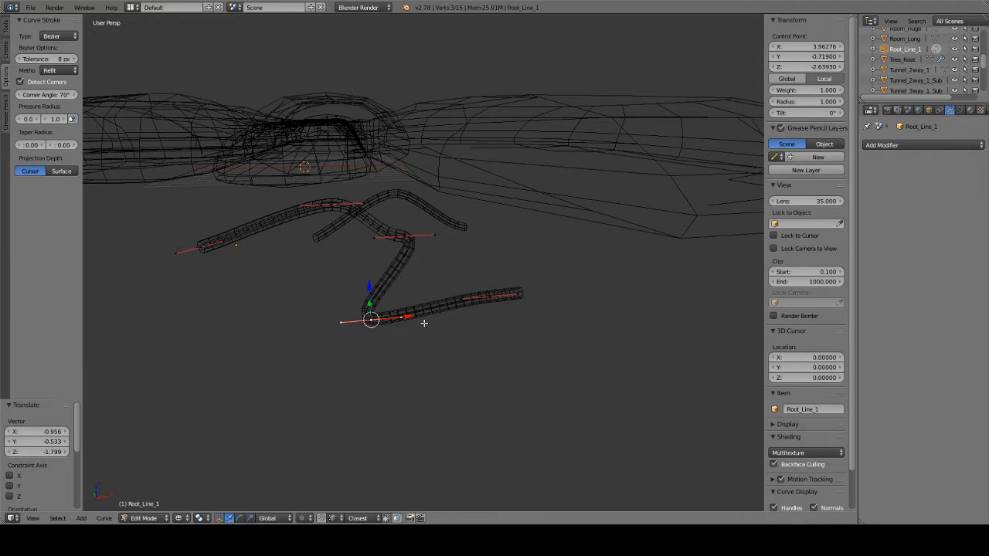
{"action": "key", "text": "g"}
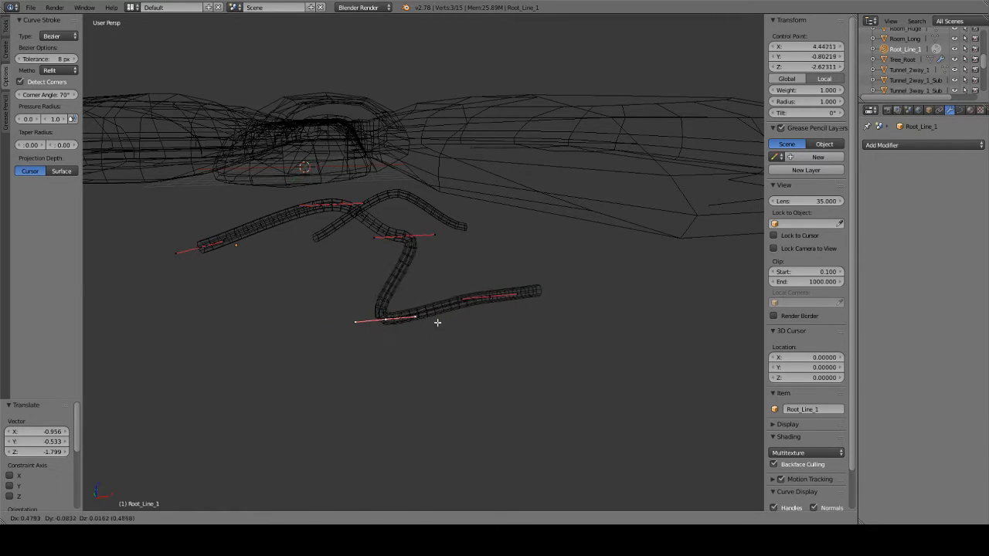
{"action": "left_click", "coordinate": [363, 301]}
{"action": "middle_click_drag", "start_coordinate": [309, 280], "coordinate": [398, 287]}
{"action": "key", "text": "Tab"}
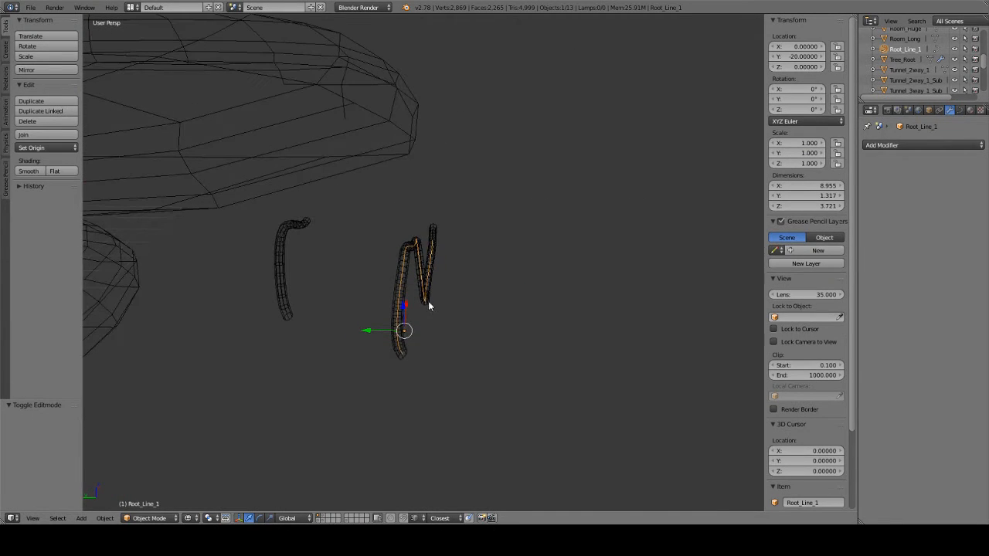
Try to move the Root_Line_1 curve in Object Mode without moving Tree_Root.
{"action": "key", "text": "g"}
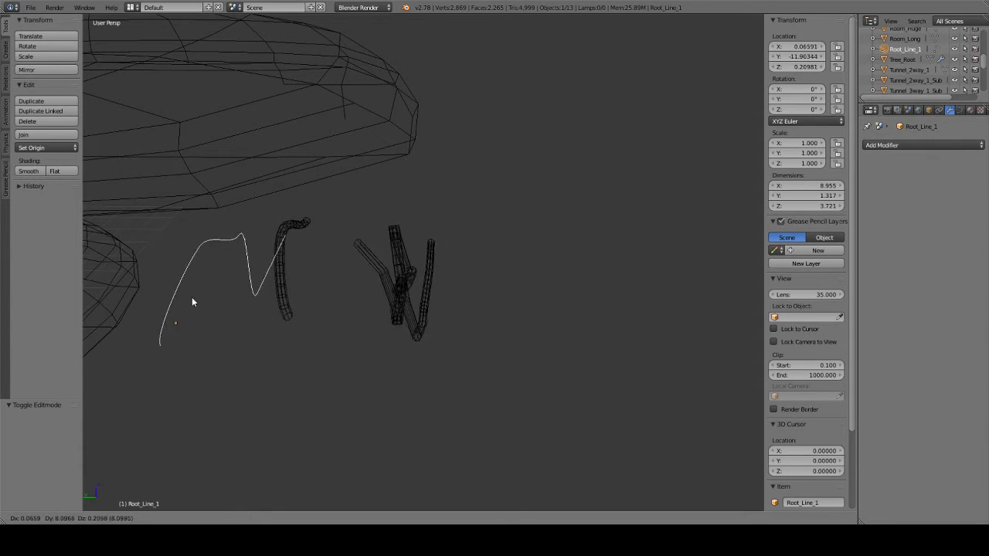
{"action": "right_click", "coordinate": [456, 299]}
{"action": "middle_click_drag", "start_coordinate": [576, 294], "coordinate": [448, 296]}
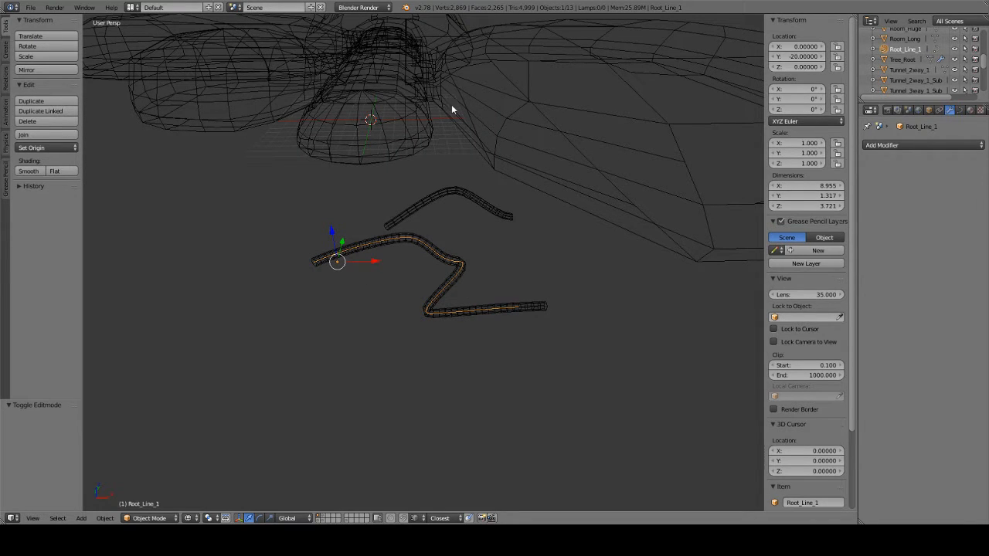
Parent Tree_Root to the Root_Line_1 curve using the Object parent type.
{"action": "right_click", "coordinate": [395, 245]}
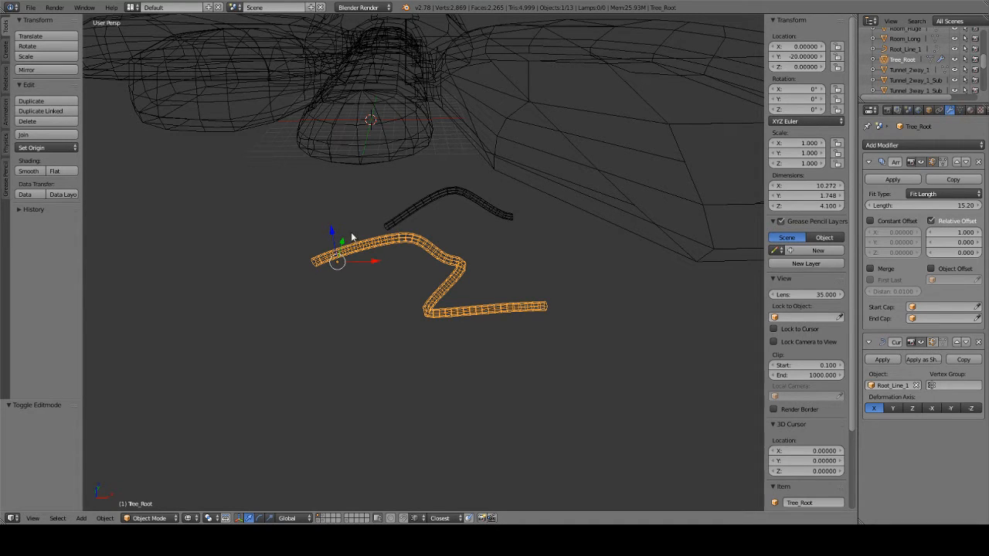
{"action": "right_click", "coordinate": [400, 240]}
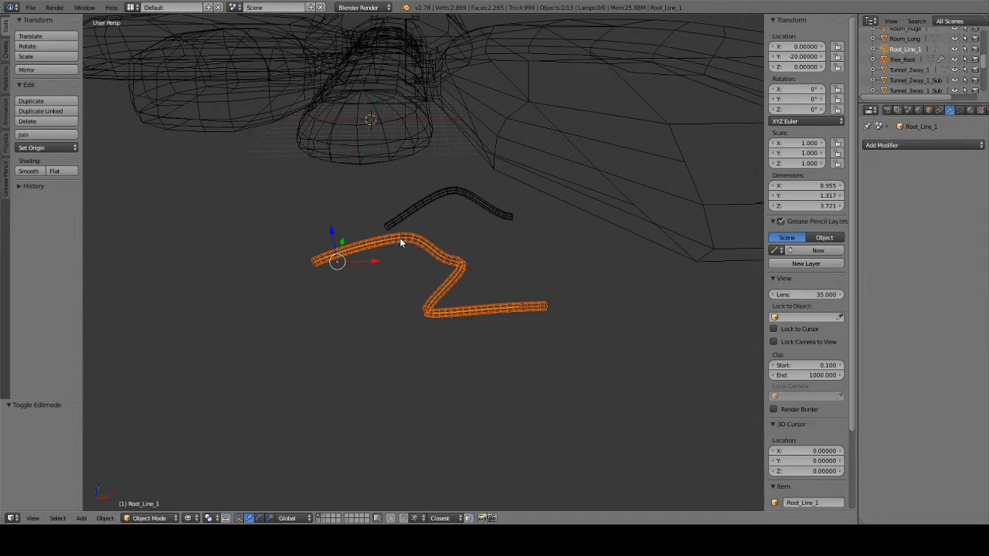
{"action": "middle_click_drag", "start_coordinate": [399, 242], "coordinate": [433, 230]}
{"action": "key", "text": "ctrl+p"}
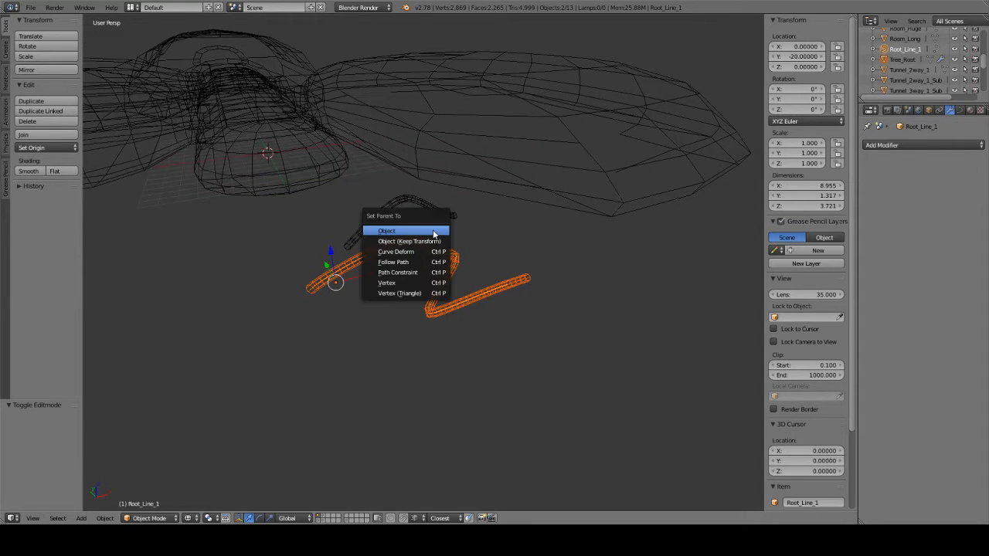
{"action": "left_click", "coordinate": [433, 234]}
Try moving Root_Line_1 together with its parented Tree_Root mesh.
{"action": "right_click", "coordinate": [390, 253]}
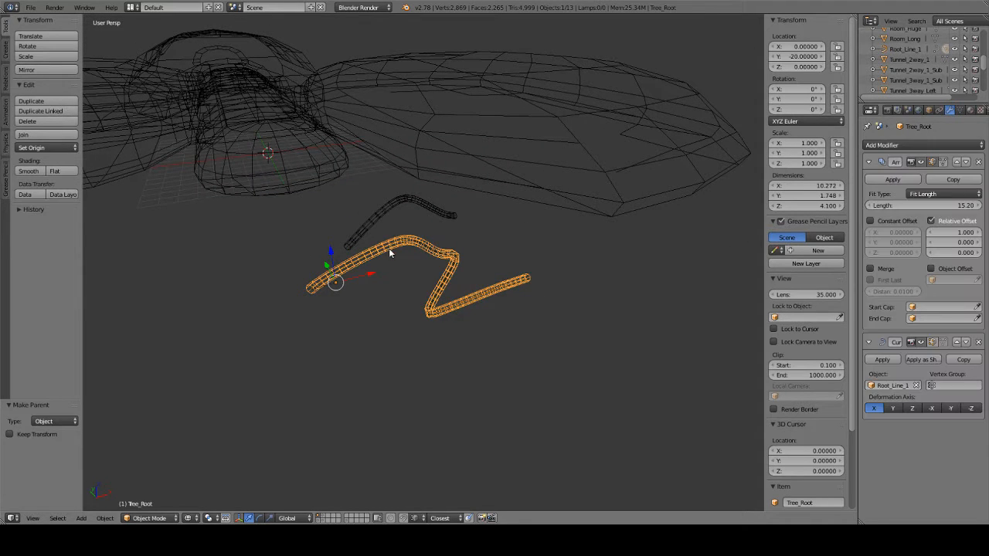
{"action": "right_click", "coordinate": [389, 253]}
{"action": "middle_click_drag", "start_coordinate": [388, 252], "coordinate": [443, 267]}
{"action": "key", "text": "g"}
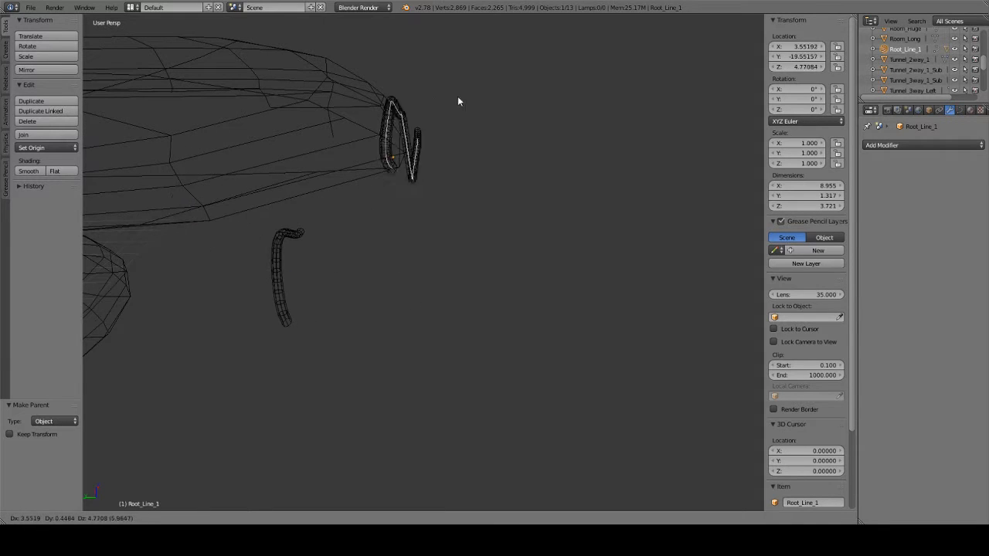
{"action": "right_click", "coordinate": [365, 230]}
Delete the shorter, older root mesh beside Tree_Root.
{"action": "middle_click_drag", "start_coordinate": [462, 208], "coordinate": [371, 242]}
{"action": "key", "text": "a"}
{"action": "key", "text": "b"}
{"action": "left_click_drag", "start_coordinate": [294, 186], "coordinate": [357, 224]}
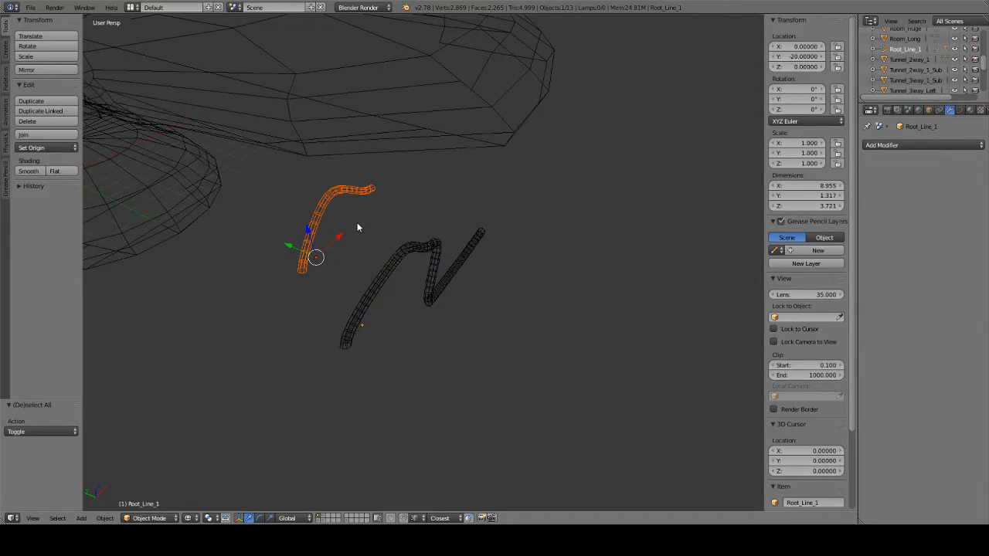
{"action": "key", "text": "x"}
{"action": "left_click", "coordinate": [325, 225]}
Move the Root_Line_1 curve to the second layer in its object relations settings.
{"action": "middle_click_drag", "start_coordinate": [322, 227], "coordinate": [498, 309]}
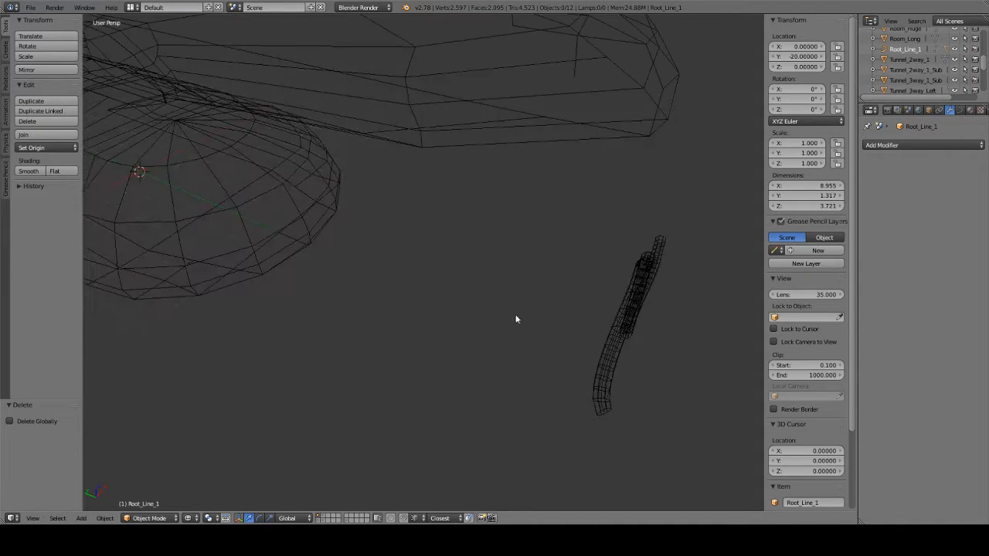
{"action": "right_click", "coordinate": [615, 337]}
{"action": "right_click", "coordinate": [614, 337]}
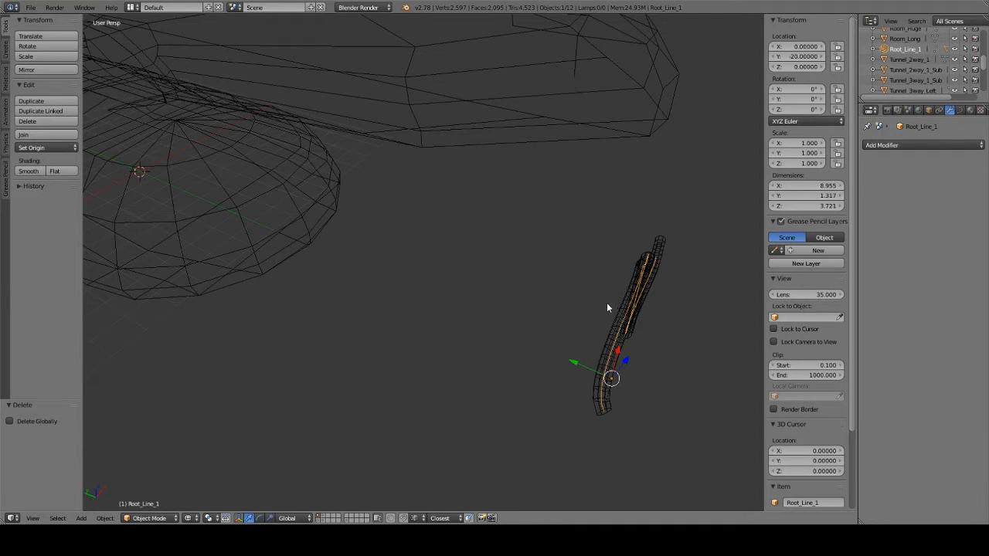
{"action": "left_click", "coordinate": [929, 110]}
{"action": "left_click", "coordinate": [870, 288]}
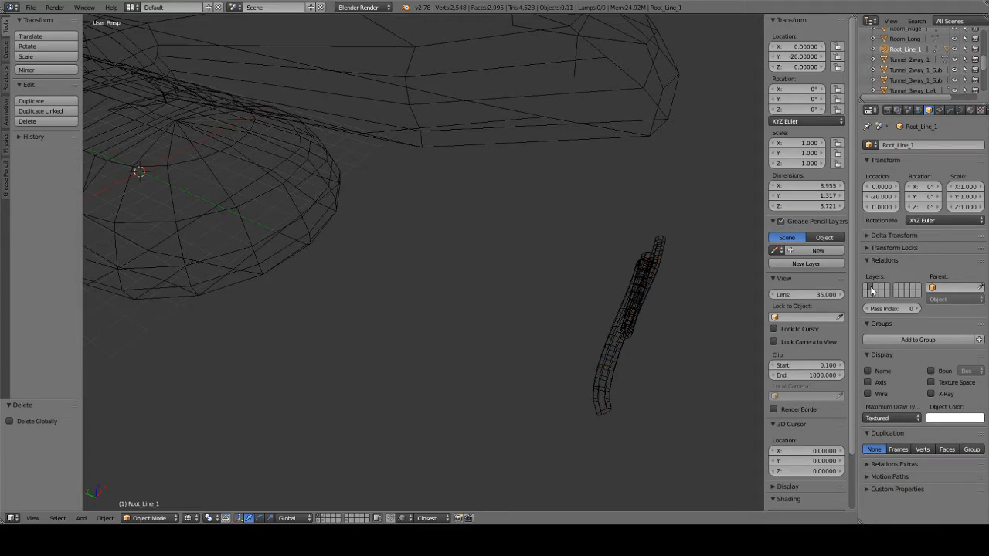
{"action": "mouse_move", "coordinate": [649, 240]}
{"action": "middle_mouse_down"}
{"action": "mouse_move", "coordinate": [548, 217]}
{"action": "mouse_move", "coordinate": [618, 201]}
{"action": "mouse_move", "coordinate": [627, 228]}
{"action": "mouse_move", "coordinate": [587, 227]}
{"action": "mouse_move", "coordinate": [634, 221]}
{"action": "mouse_move", "coordinate": [634, 230]}
{"action": "middle_mouse_up"}
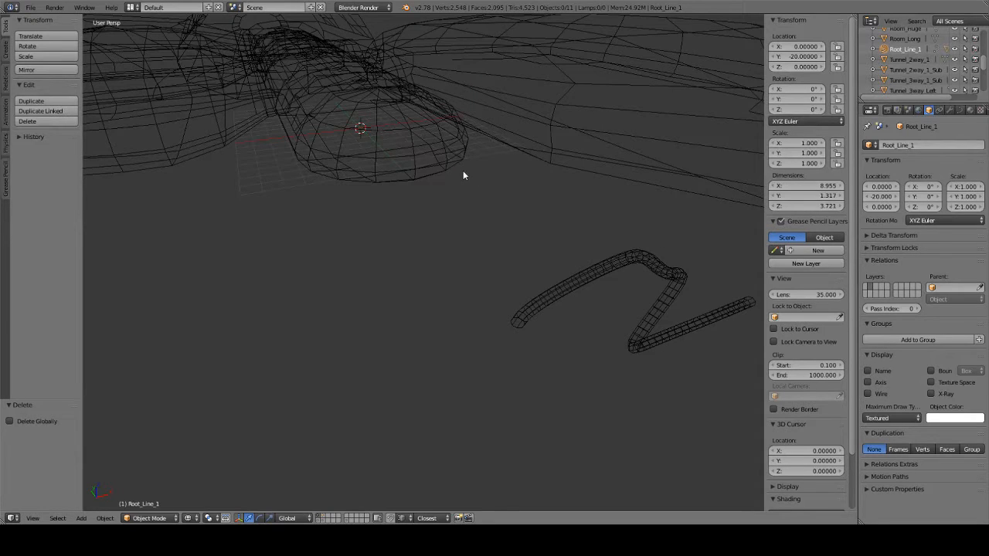
{"action": "middle_click_drag", "start_coordinate": [606, 228], "coordinate": [596, 261]}
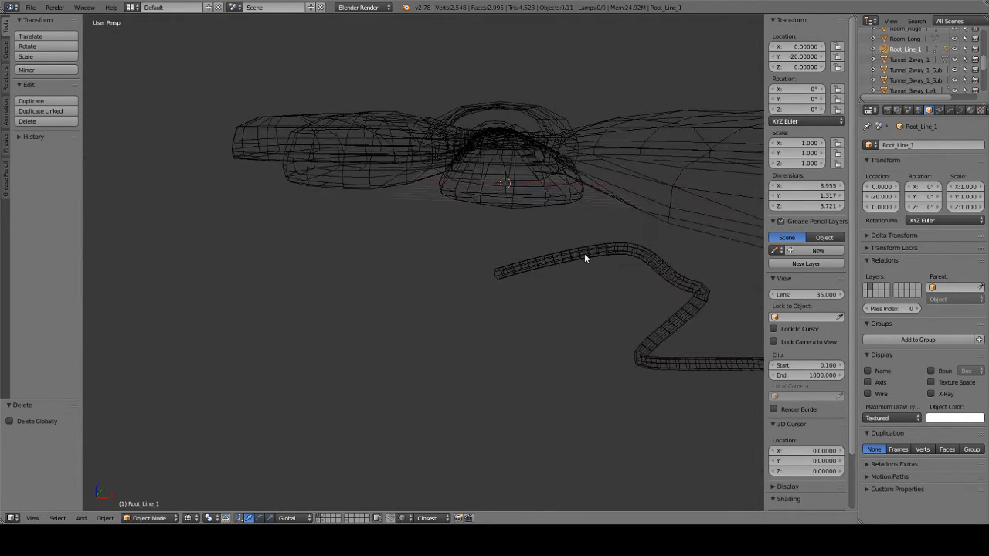
Isolate the second layer and delete the leftover BezierCurve beside the root curve.
{"action": "left_click", "coordinate": [324, 518]}
{"action": "middle_click_drag", "start_coordinate": [526, 357], "coordinate": [611, 363]}
{"action": "right_click", "coordinate": [458, 303]}
{"action": "key", "text": "x"}
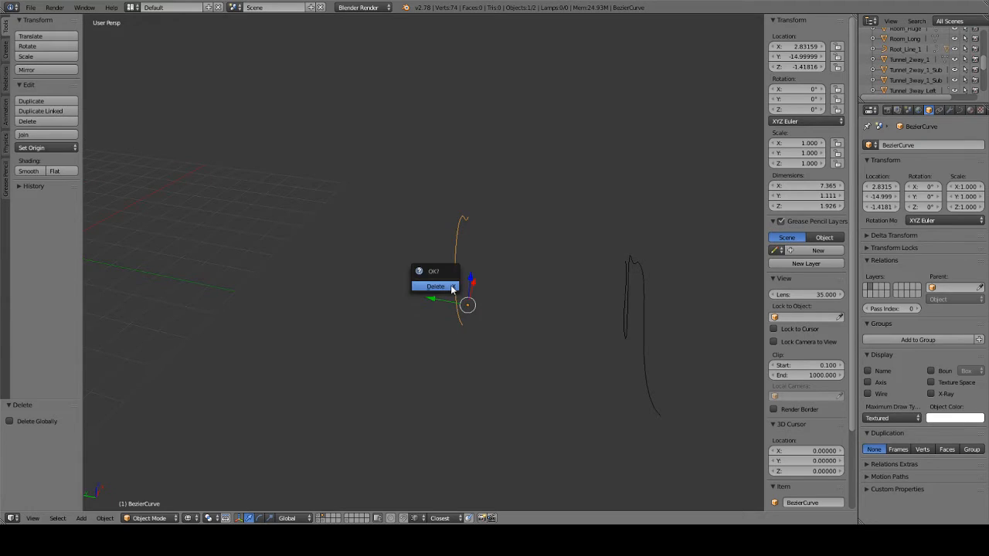
{"action": "left_click", "coordinate": [452, 290]}
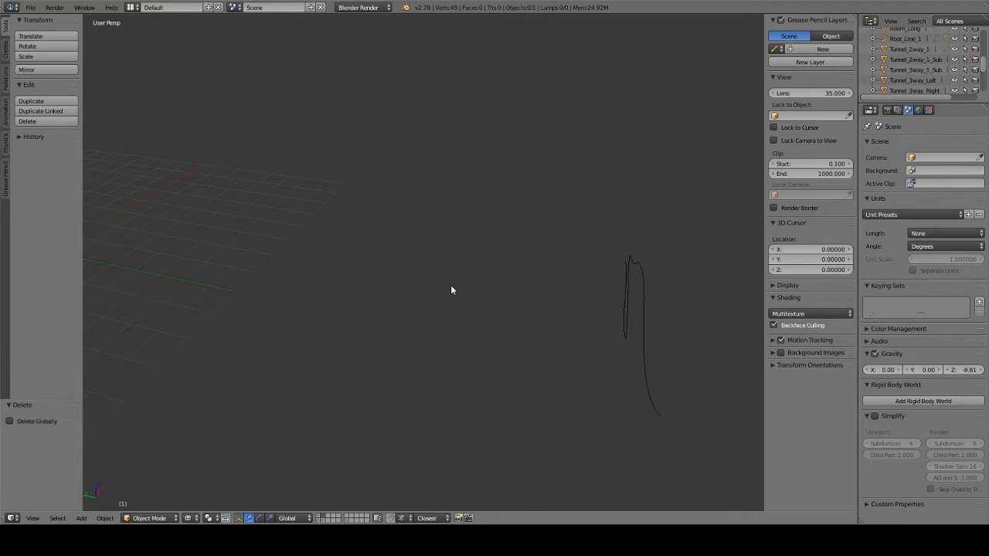
Display the first and second layers together to show the Tree_Root mesh with its Root_Line_1 curve.
{"action": "left_click", "coordinate": [321, 517]}
{"action": "middle_click_drag", "start_coordinate": [498, 408], "coordinate": [636, 346]}
{"action": "right_click", "coordinate": [670, 258]}
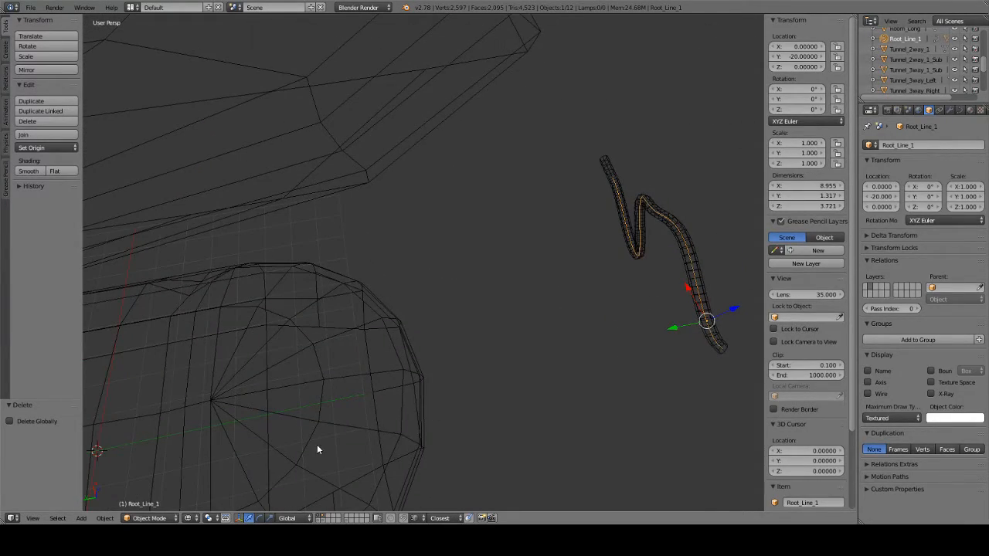
{"action": "key", "text": "a"}
{"action": "key", "text": "a"}
{"action": "key", "text": "a"}
{"action": "key", "text": "a"}
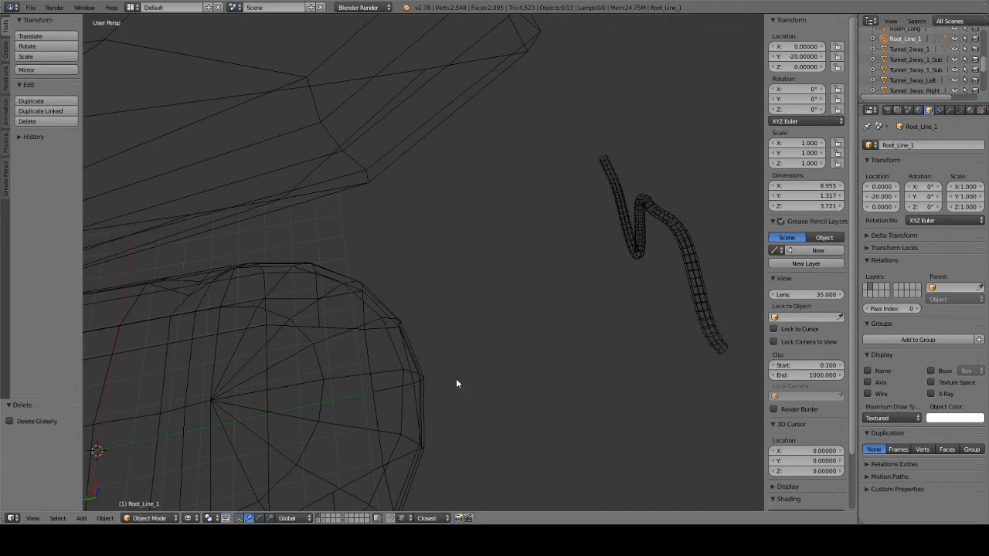
{"action": "middle_click_drag", "start_coordinate": [556, 362], "coordinate": [504, 380]}
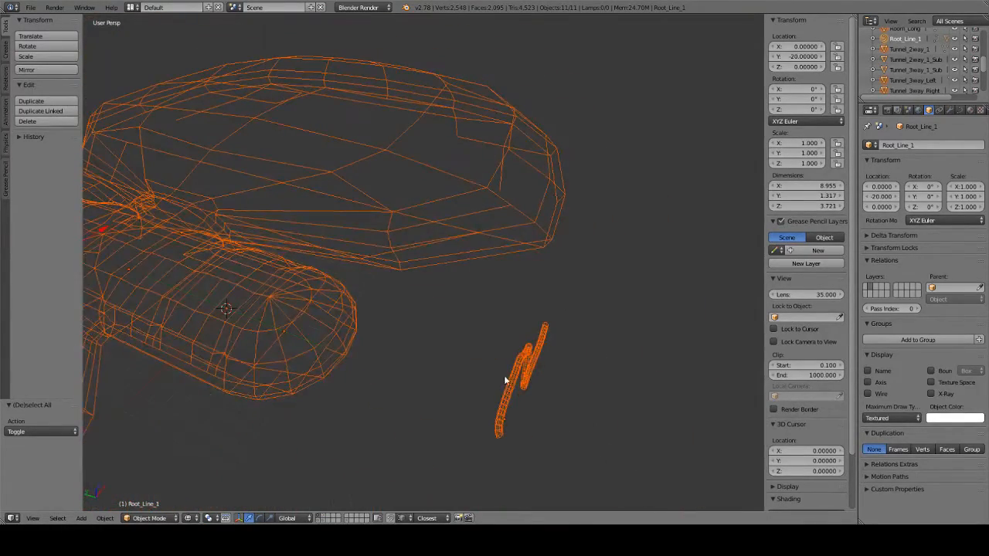
{"action": "left_click", "coordinate": [325, 519]}
{"action": "left_click", "coordinate": [319, 519]}
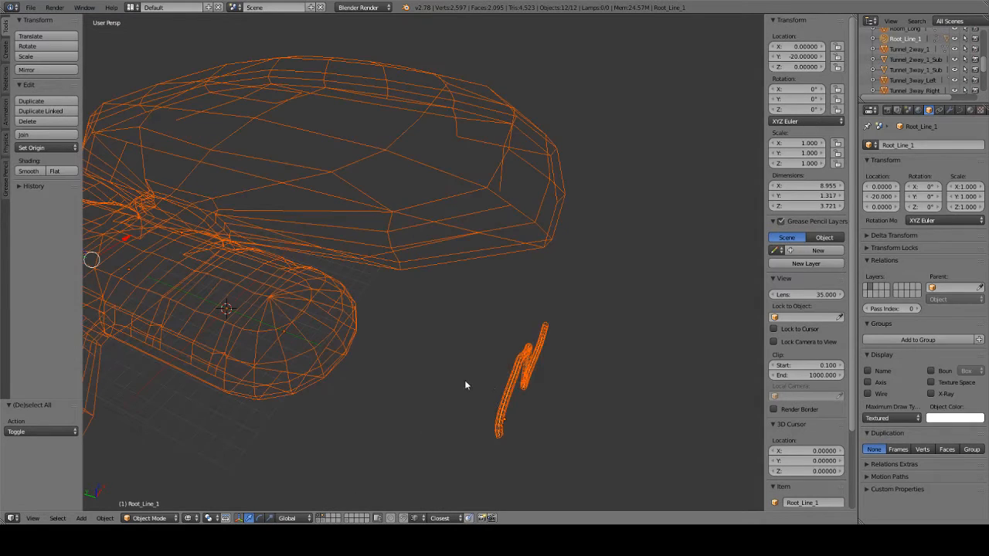
{"action": "right_click", "coordinate": [506, 400]}
{"action": "left_click_drag", "start_coordinate": [508, 403], "coordinate": [507, 408]}
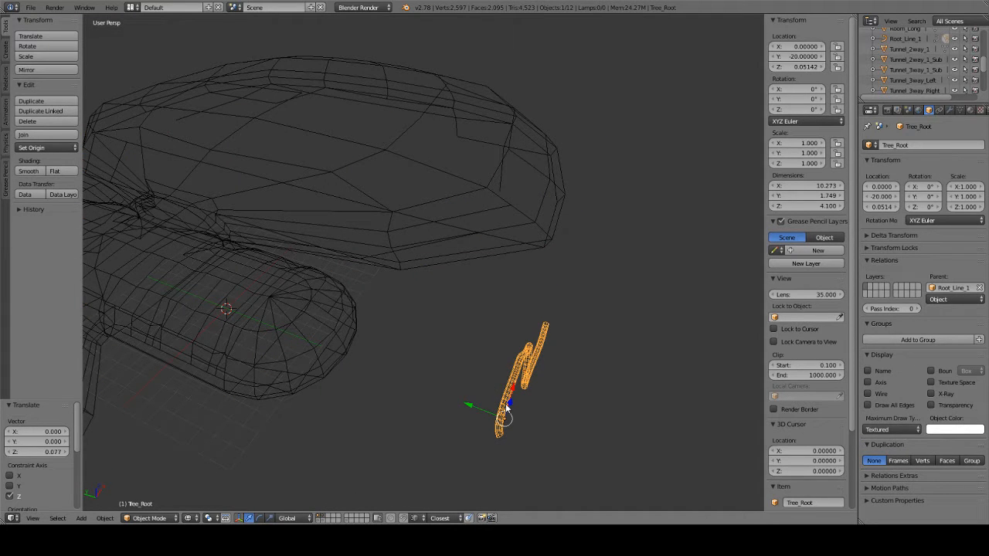
{"action": "key", "text": "ctrl+z"}
Enable increment snapping and move Root_Line_1 in top view to X 5, Y 10, at the large room's tunnel entrance.
{"action": "right_click", "coordinate": [504, 407]}
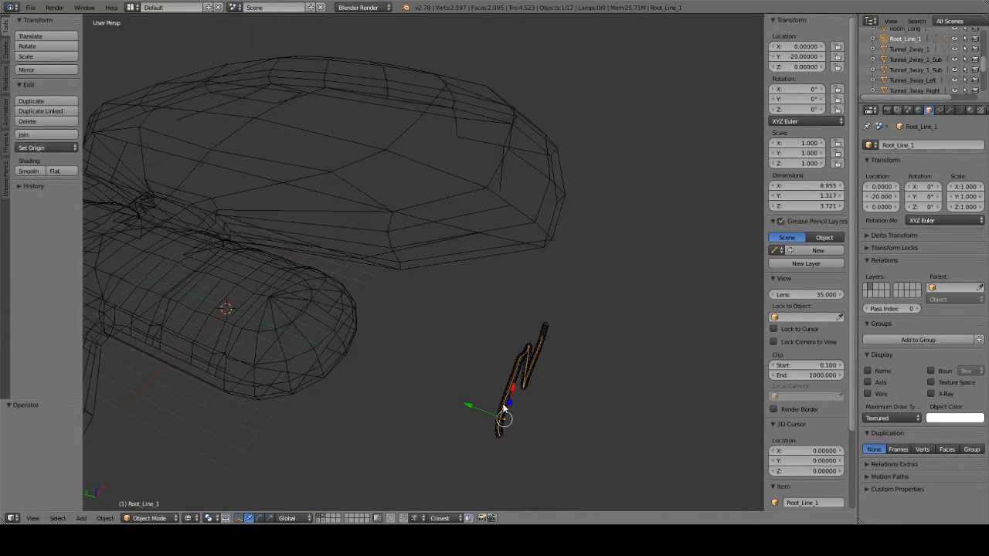
{"action": "key", "text": "KP_7"}
{"action": "scroll", "coordinate": [510, 280], "scroll_direction": "up", "scroll_amount": 3}
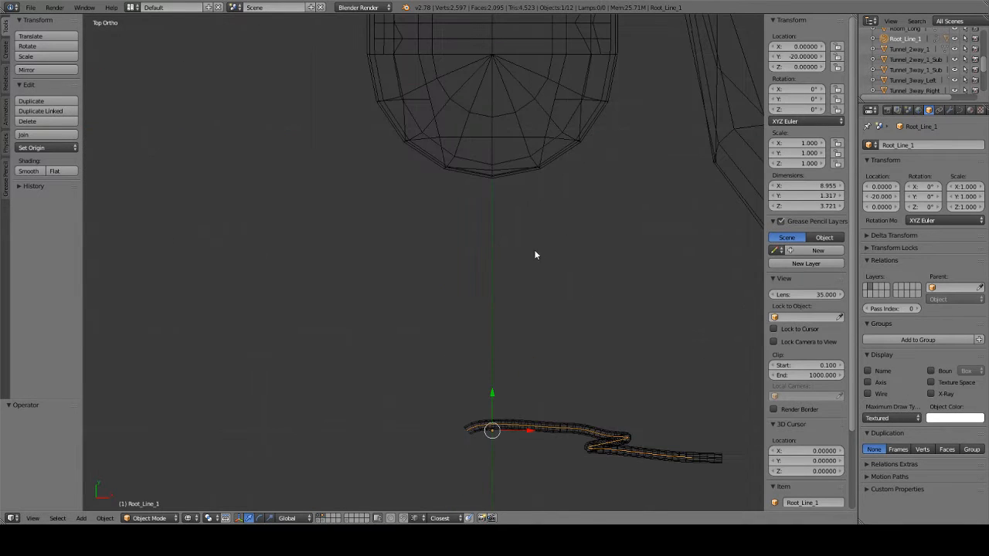
{"action": "scroll", "coordinate": [536, 130], "scroll_direction": "up", "scroll_amount": 1}
{"action": "scroll", "coordinate": [472, 285], "scroll_direction": "down", "scroll_amount": 8}
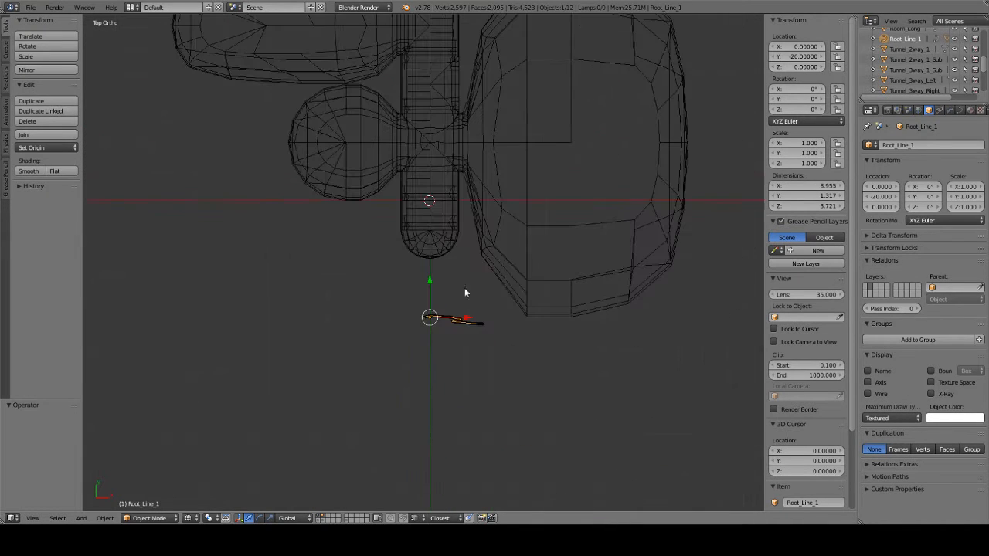
{"action": "left_click", "coordinate": [435, 506]}
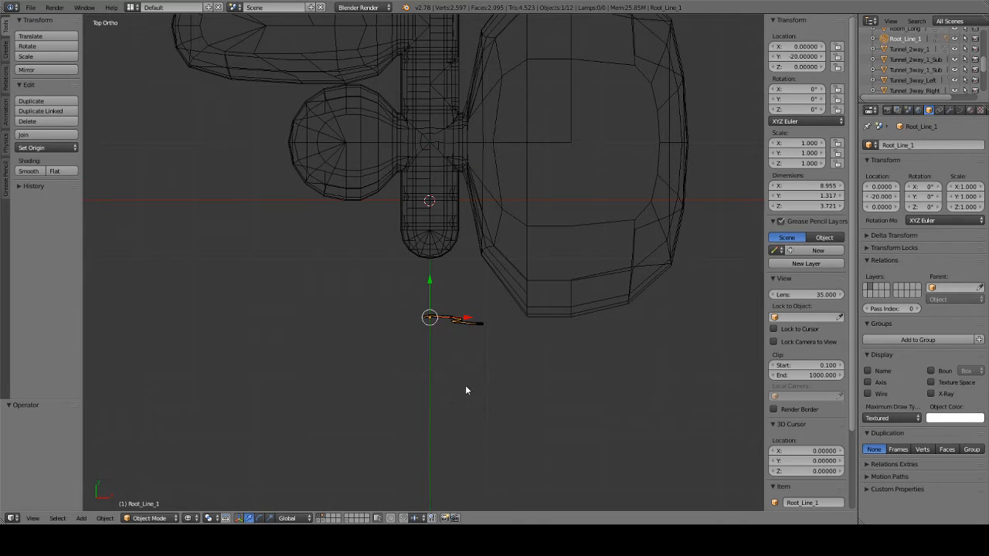
{"action": "middle_click_drag", "start_coordinate": [464, 423], "coordinate": [445, 313], "text": "shift"}
{"action": "key", "text": "g"}
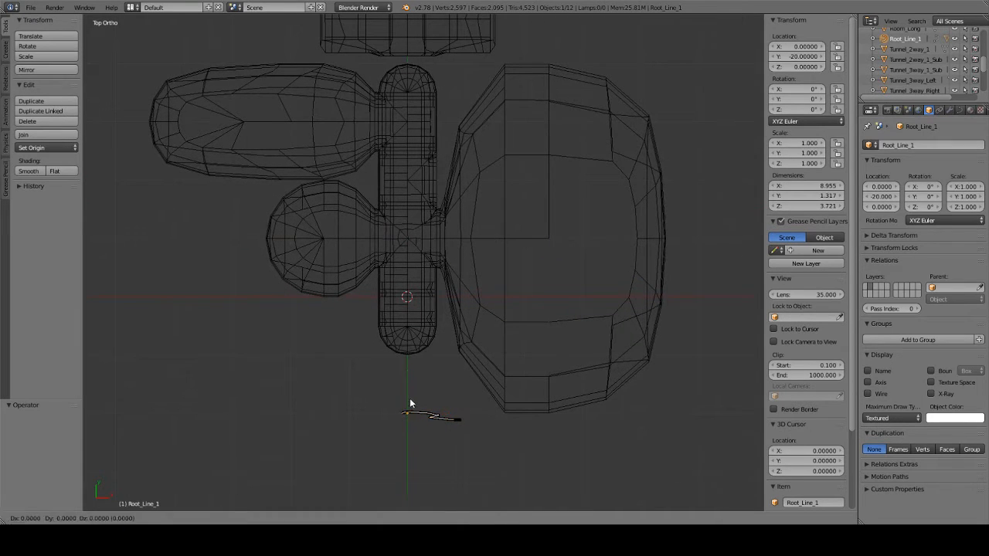
{"action": "left_click", "coordinate": [439, 226]}
Move Root_Line_1 by -10 along X to the small round room's tunnel entrance.
{"action": "scroll", "coordinate": [440, 230], "scroll_direction": "up", "scroll_amount": 10}
{"action": "scroll", "coordinate": [389, 230], "scroll_direction": "down", "scroll_amount": 6}
{"action": "middle_click_drag", "start_coordinate": [427, 214], "coordinate": [538, 319], "text": "shift"}
{"action": "key", "text": "g"}
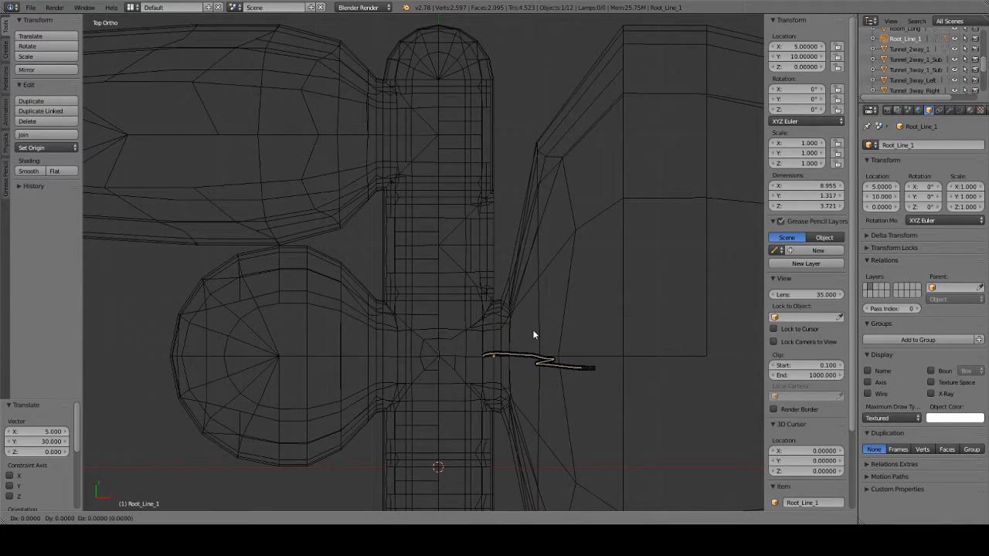
{"action": "left_click", "coordinate": [423, 327]}
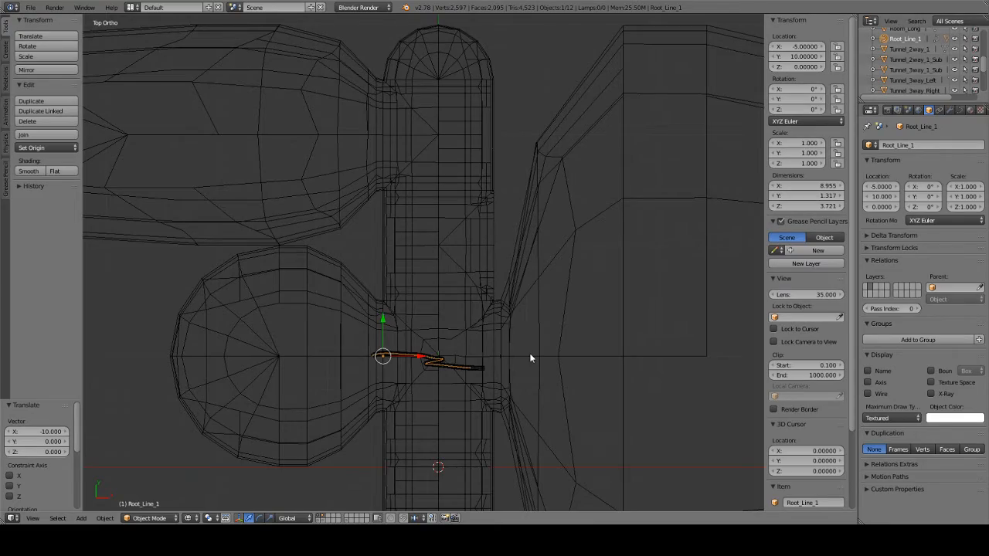
Try moving Root_Line_1's starting control point about -0.19 on X and 2.35 on Y in top view.
{"action": "key", "text": "KP_Decimal"}
{"action": "mouse_move", "coordinate": [580, 375]}
{"action": "middle_mouse_down"}
{"action": "mouse_move", "coordinate": [545, 287]}
{"action": "mouse_move", "coordinate": [467, 255]}
{"action": "mouse_move", "coordinate": [505, 254]}
{"action": "mouse_move", "coordinate": [538, 336]}
{"action": "mouse_move", "coordinate": [660, 280]}
{"action": "mouse_move", "coordinate": [398, 307]}
{"action": "mouse_move", "coordinate": [551, 335]}
{"action": "mouse_move", "coordinate": [486, 327]}
{"action": "mouse_move", "coordinate": [490, 296]}
{"action": "mouse_move", "coordinate": [446, 293]}
{"action": "mouse_move", "coordinate": [507, 239]}
{"action": "middle_mouse_up"}
{"action": "key", "text": "Tab"}
{"action": "right_click", "coordinate": [508, 239]}
{"action": "middle_click_drag", "start_coordinate": [453, 316], "coordinate": [499, 284]}
{"action": "key", "text": "KP_Decimal"}
{"action": "key", "text": "KP_3"}
{"action": "middle_click_drag", "start_coordinate": [502, 278], "coordinate": [485, 237]}
{"action": "key", "text": "KP_3"}
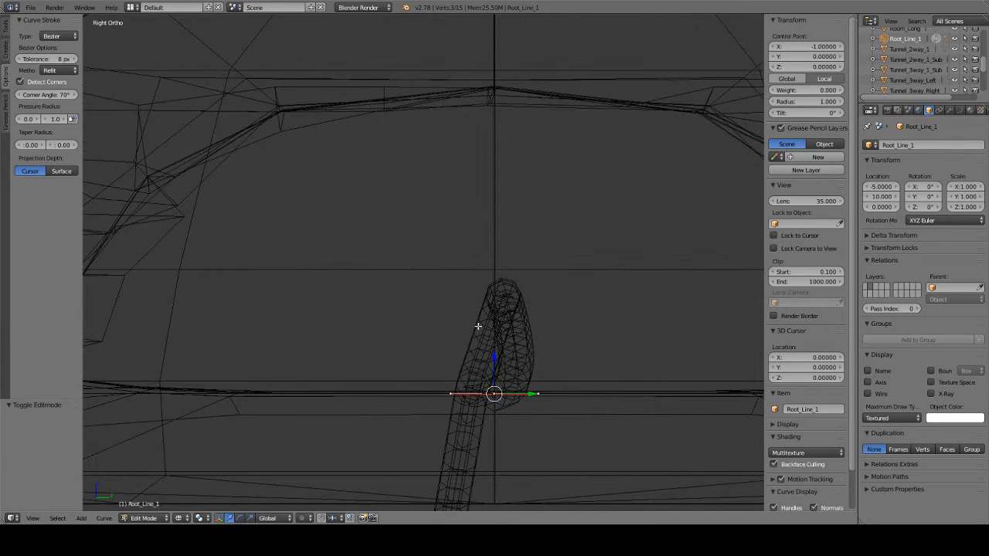
{"action": "key", "text": "KP_5"}
{"action": "key", "text": "KP_7"}
{"action": "scroll", "coordinate": [543, 300], "scroll_direction": "down", "scroll_amount": 3}
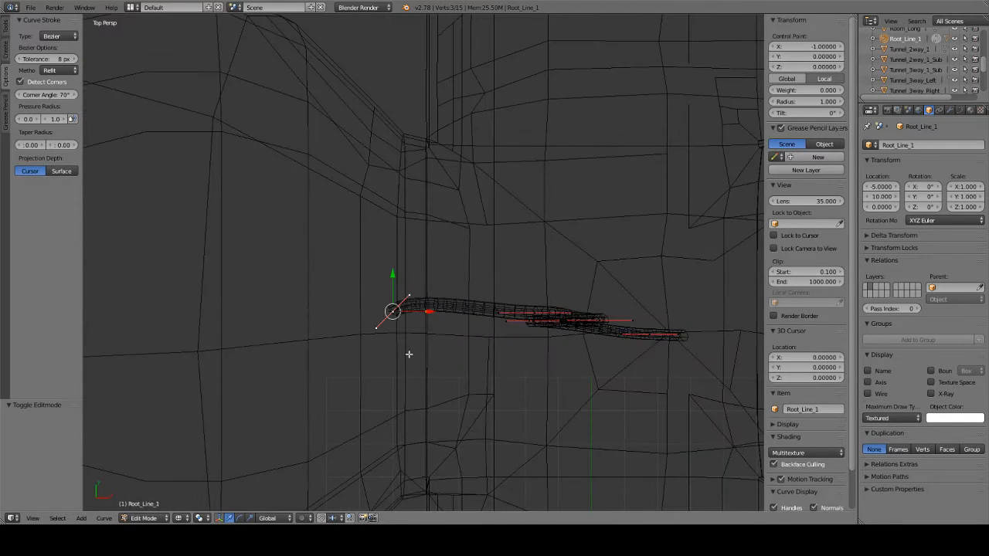
{"action": "key", "text": "g"}
{"action": "left_click", "coordinate": [394, 260]}
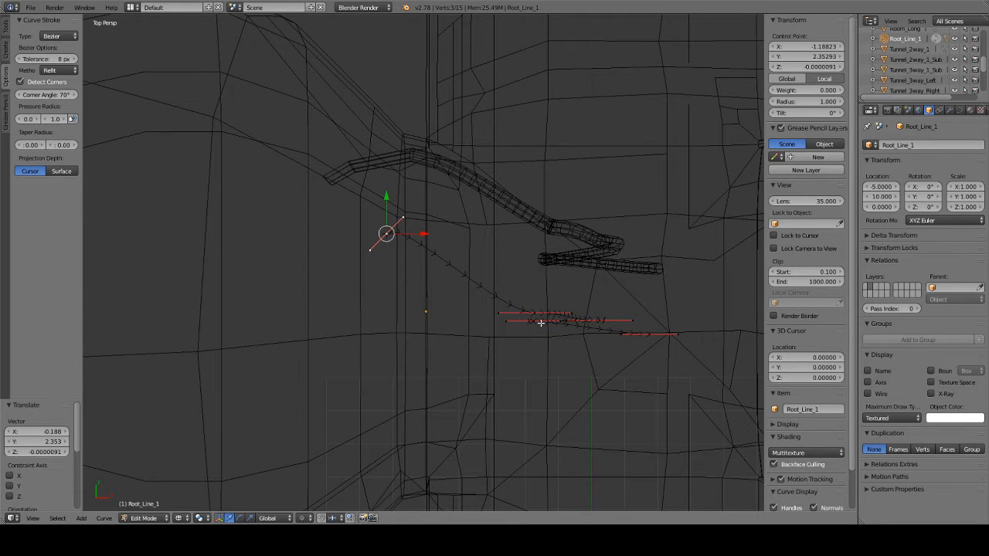
Try moving the second control point about -2.44 on X and -0.47 on Y, and try repositioning a neighbouring handle.
{"action": "right_click", "coordinate": [534, 312]}
{"action": "key", "text": "g"}
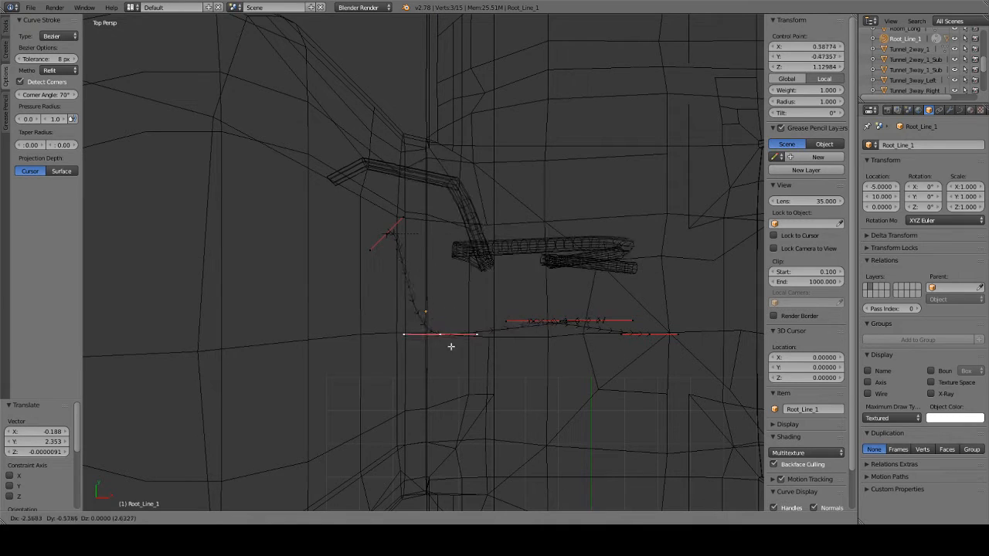
{"action": "left_click", "coordinate": [451, 340]}
{"action": "right_click", "coordinate": [567, 322]}
{"action": "key", "text": "g"}
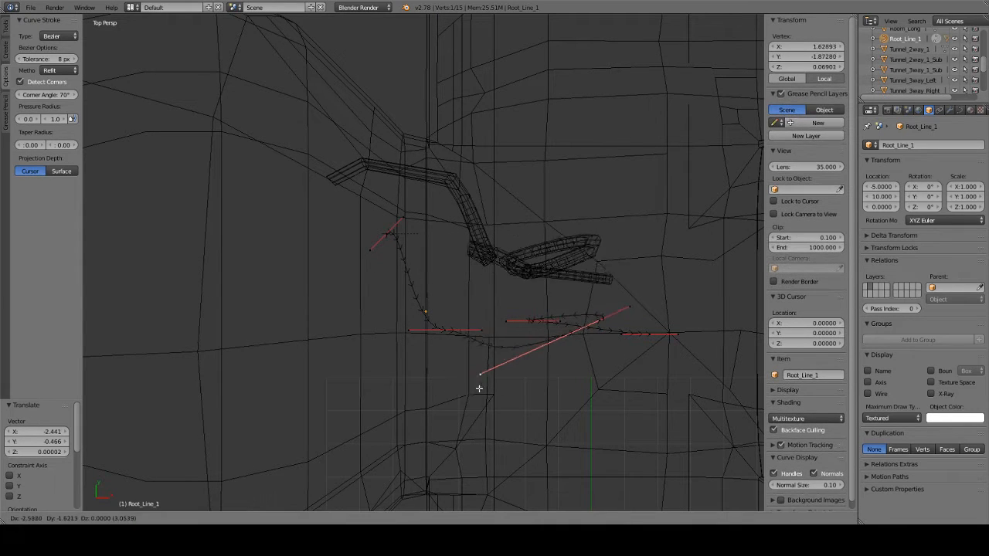
{"action": "right_click", "coordinate": [495, 389]}
Compare the reshaped curve with the root mesh in perspective and undo the control point moves.
{"action": "right_click", "coordinate": [384, 236]}
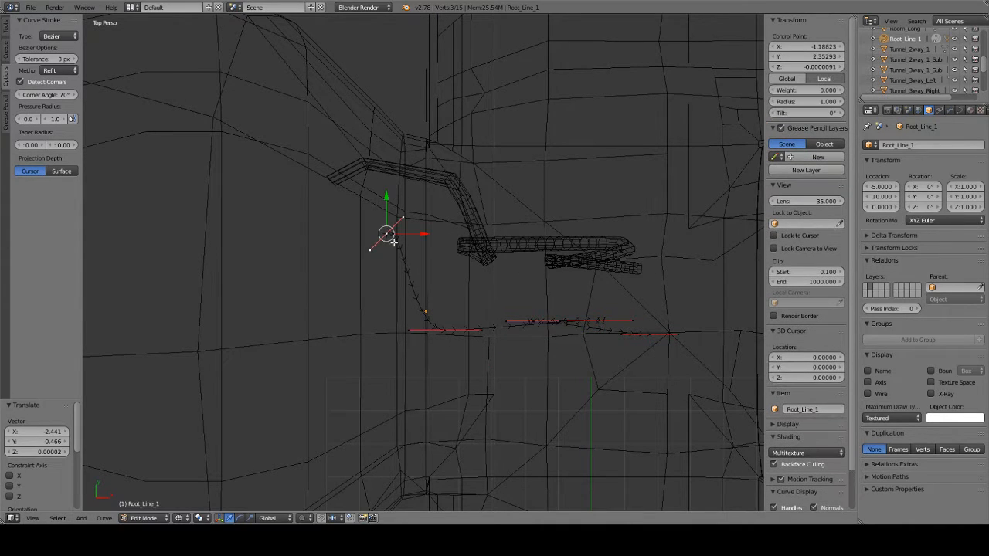
{"action": "key", "text": "Tab"}
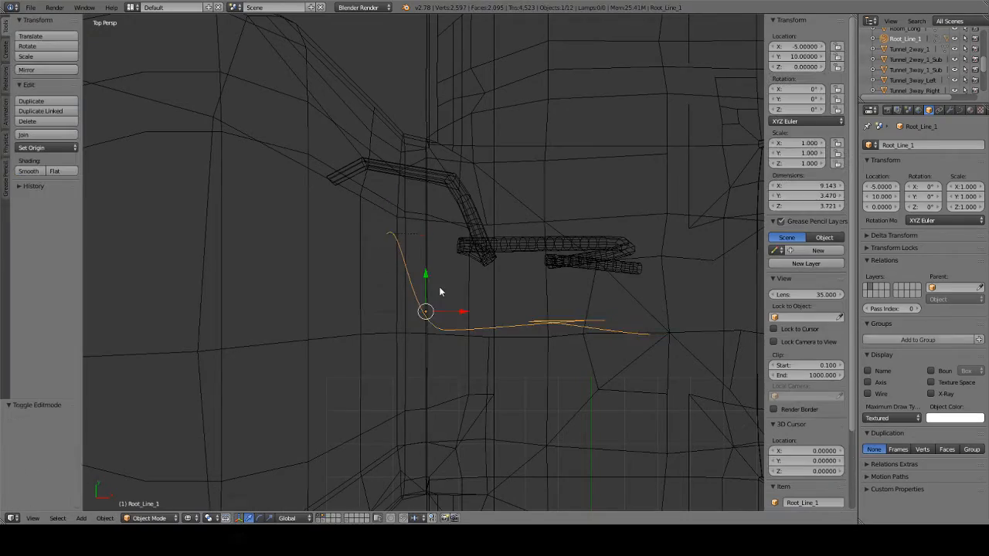
{"action": "mouse_move", "coordinate": [470, 347]}
{"action": "middle_mouse_down"}
{"action": "mouse_move", "coordinate": [507, 320]}
{"action": "mouse_move", "coordinate": [563, 246]}
{"action": "mouse_move", "coordinate": [598, 229]}
{"action": "mouse_move", "coordinate": [546, 227]}
{"action": "mouse_move", "coordinate": [554, 214]}
{"action": "mouse_move", "coordinate": [612, 245]}
{"action": "mouse_move", "coordinate": [536, 249]}
{"action": "middle_mouse_up"}
{"action": "key", "text": "Tab"}
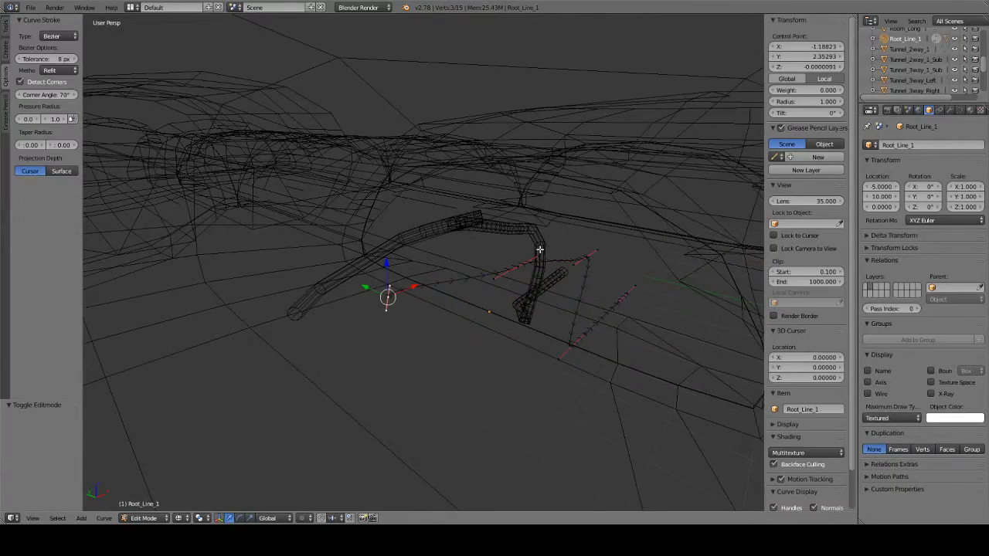
{"action": "key", "text": "Tab"}
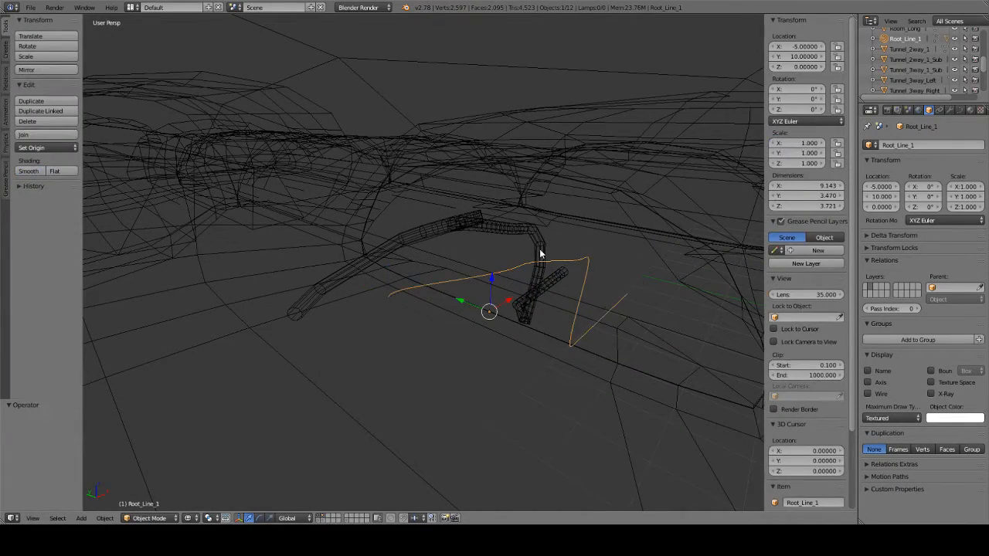
{"action": "middle_click_drag", "start_coordinate": [539, 261], "coordinate": [489, 266]}
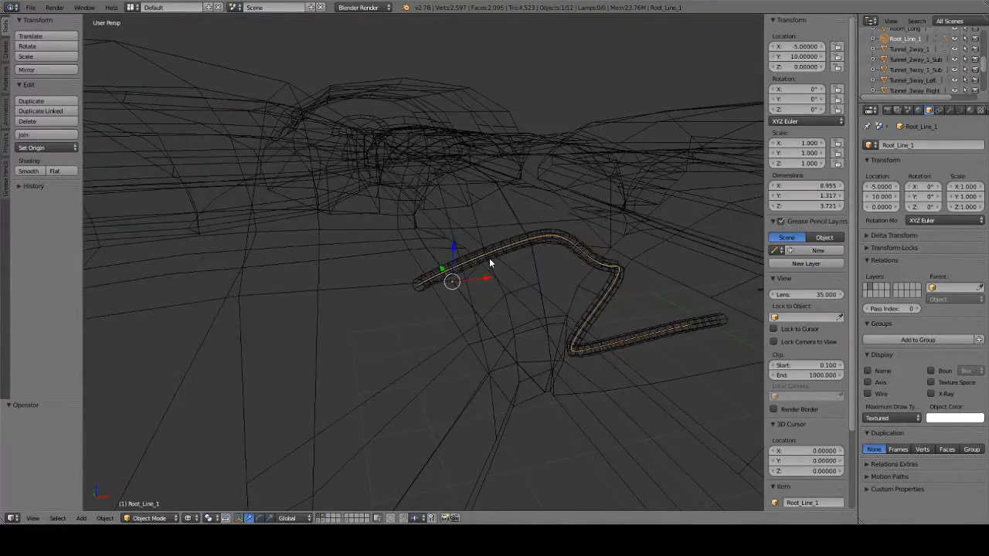
Select the starting control point of Root_Line_1 in Edit Mode and try moving it freely.
{"action": "right_click", "coordinate": [489, 264]}
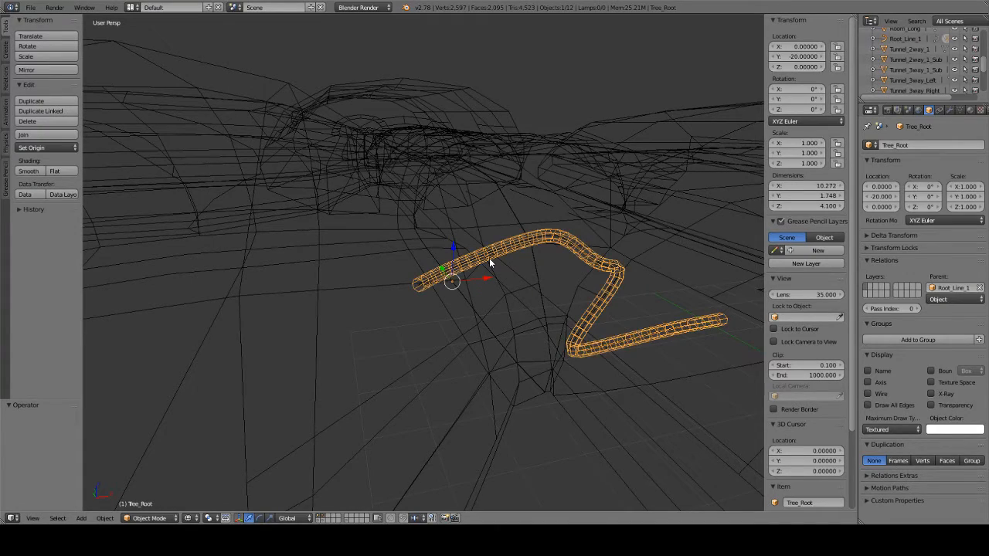
{"action": "right_click", "coordinate": [495, 253]}
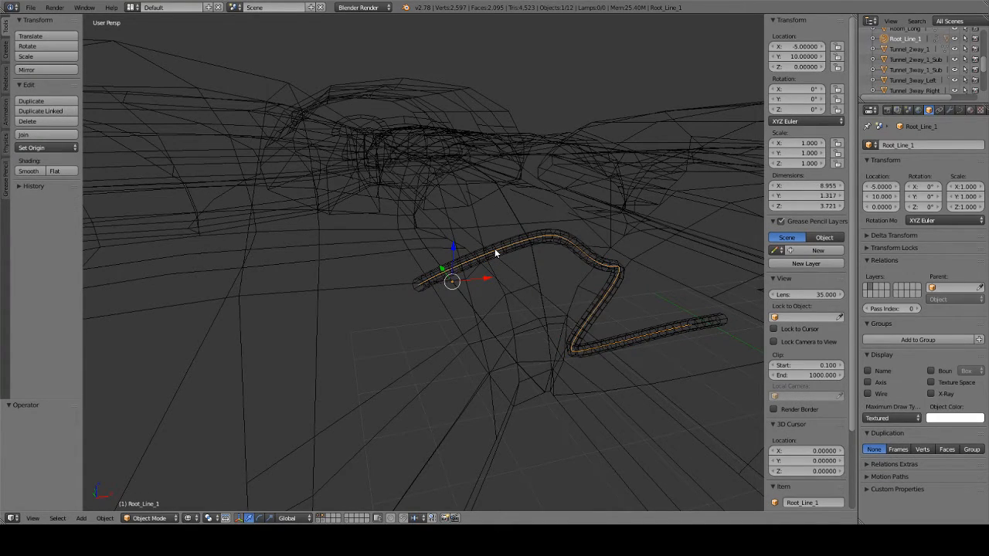
{"action": "mouse_move", "coordinate": [506, 255]}
{"action": "middle_mouse_down"}
{"action": "mouse_move", "coordinate": [515, 265]}
{"action": "mouse_move", "coordinate": [465, 294]}
{"action": "mouse_move", "coordinate": [539, 216]}
{"action": "mouse_move", "coordinate": [717, 237]}
{"action": "mouse_move", "coordinate": [570, 258]}
{"action": "mouse_move", "coordinate": [570, 242]}
{"action": "mouse_move", "coordinate": [502, 284]}
{"action": "mouse_move", "coordinate": [430, 283]}
{"action": "middle_mouse_up"}
{"action": "right_click", "coordinate": [505, 285]}
{"action": "right_click", "coordinate": [506, 285]}
{"action": "key", "text": "Tab"}
{"action": "right_click", "coordinate": [427, 277]}
{"action": "key", "text": "g"}
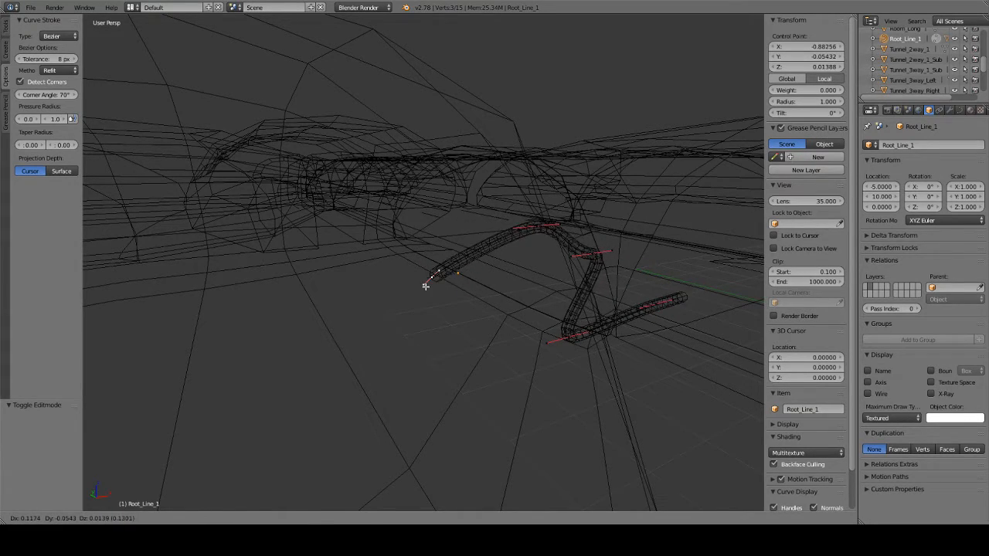
{"action": "key", "text": "Escape"}
Try setting the starting control point's X to 0 and shifting it -1 along the X axis.
{"action": "middle_click_drag", "start_coordinate": [429, 286], "coordinate": [466, 289]}
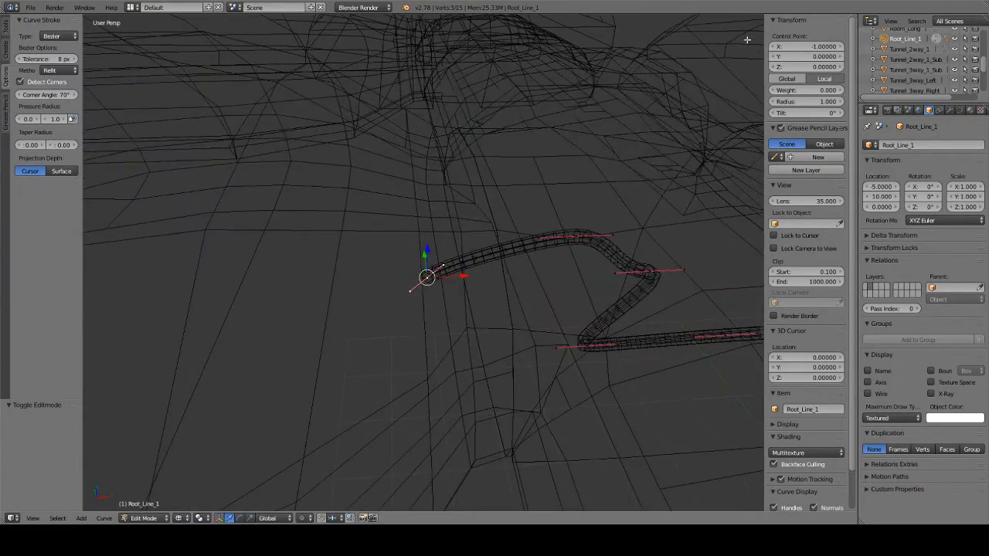
{"action": "left_click", "coordinate": [803, 49]}
{"action": "type", "text": "0"}
{"action": "key", "text": "Return"}
{"action": "scroll", "coordinate": [474, 224], "scroll_direction": "up", "scroll_amount": 2}
{"action": "key", "text": "KP_Decimal"}
{"action": "scroll", "coordinate": [475, 224], "scroll_direction": "down", "scroll_amount": 5}
{"action": "type", "text": "gx-1"}
{"action": "key", "text": "Return"}
{"action": "mouse_move", "coordinate": [430, 237]}
{"action": "middle_mouse_down"}
{"action": "mouse_move", "coordinate": [459, 232]}
{"action": "mouse_move", "coordinate": [437, 194]}
{"action": "mouse_move", "coordinate": [637, 180]}
{"action": "mouse_move", "coordinate": [474, 250]}
{"action": "mouse_move", "coordinate": [523, 252]}
{"action": "mouse_move", "coordinate": [438, 250]}
{"action": "middle_mouse_up"}
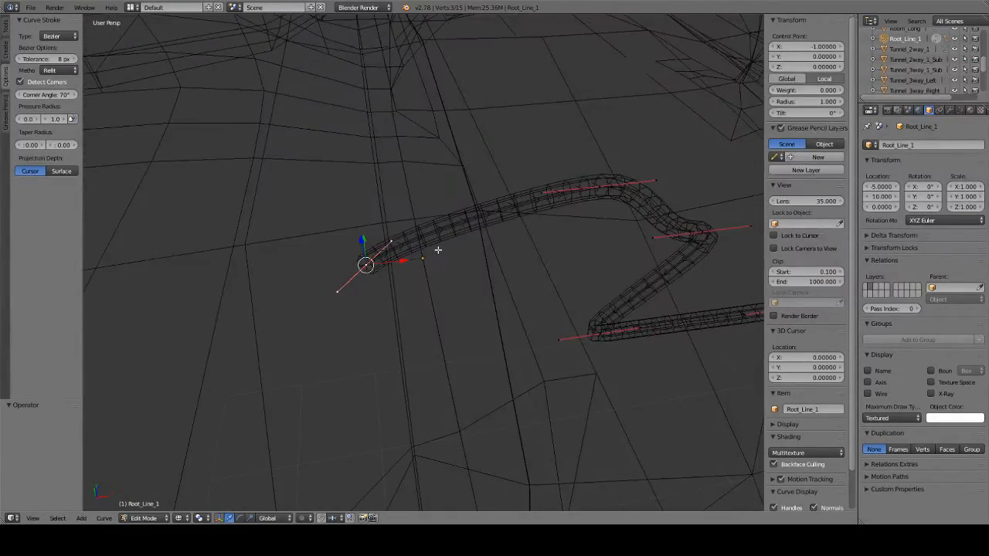
Return to Object Mode and rotate Root_Line_1 by -90° about the global Z axis.
{"action": "key", "text": "Tab"}
{"action": "middle_click_drag", "start_coordinate": [394, 291], "coordinate": [533, 292]}
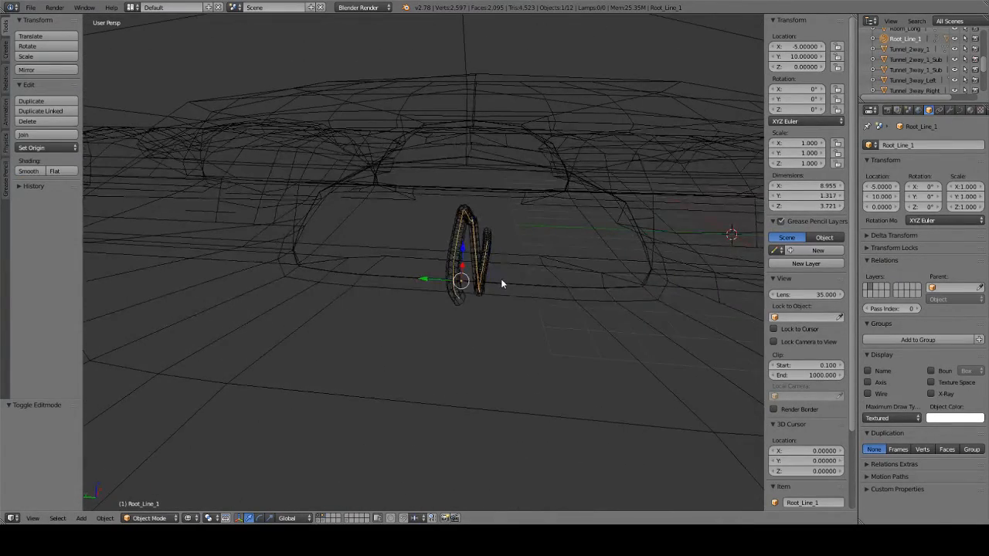
{"action": "key", "text": "r"}
{"action": "key", "text": "y"}
{"action": "type", "text": "z"}
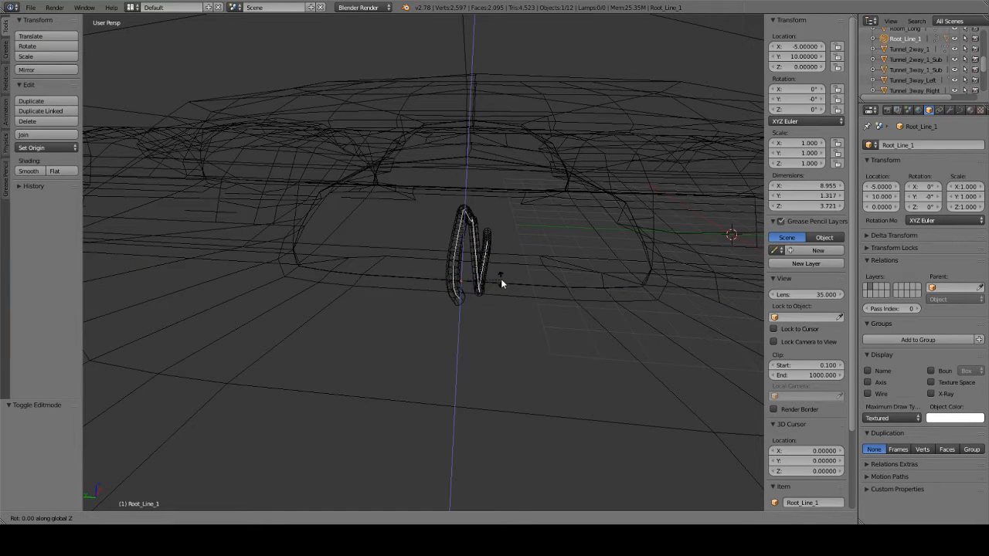
{"action": "type", "text": "90"}
{"action": "key", "text": "minus"}
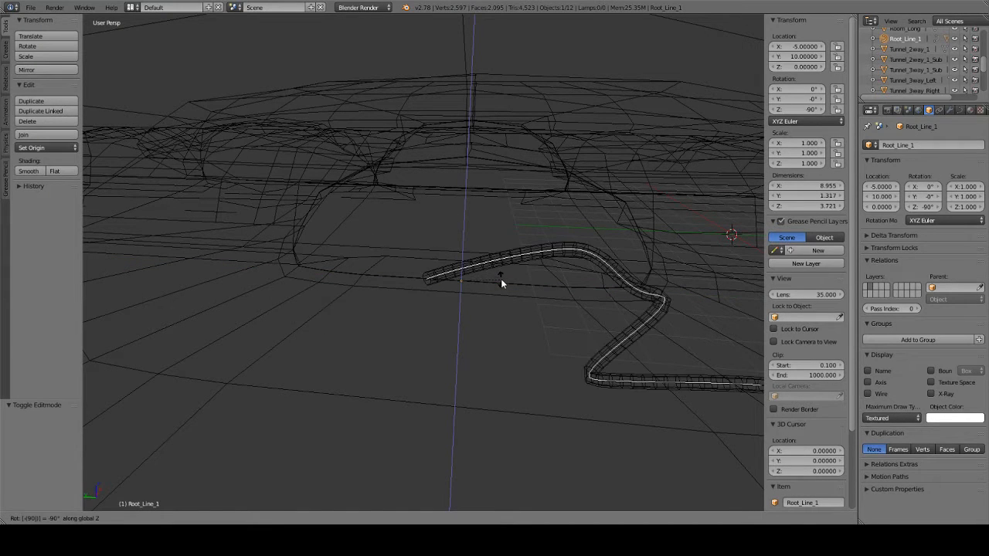
{"action": "key", "text": "Return"}
Move Root_Line_1 with X locked, about 0.77 along Y and 3.79 up, above the tunnel opening.
{"action": "middle_click_drag", "start_coordinate": [476, 304], "coordinate": [488, 279]}
{"action": "key", "text": "g"}
{"action": "key", "text": "shift+x"}
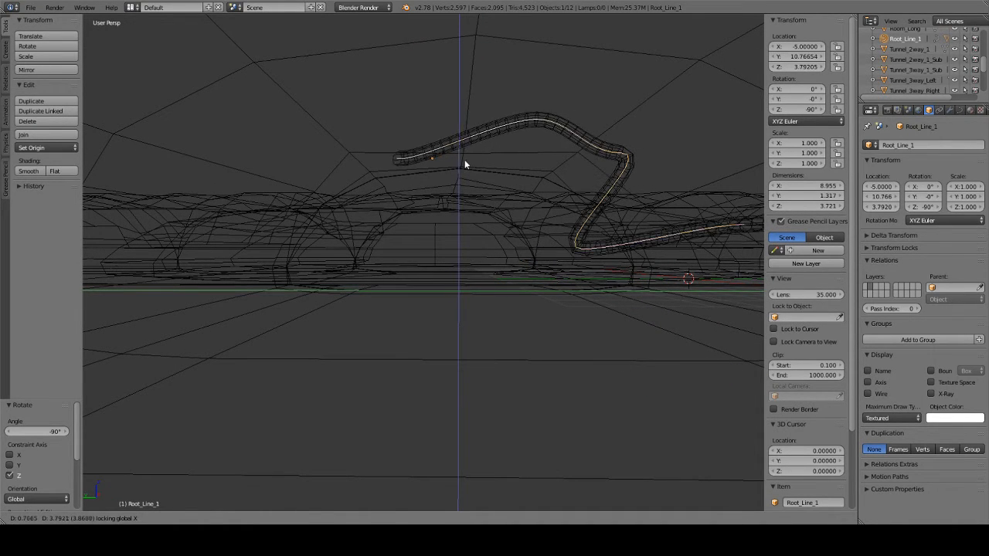
{"action": "left_click", "coordinate": [494, 167]}
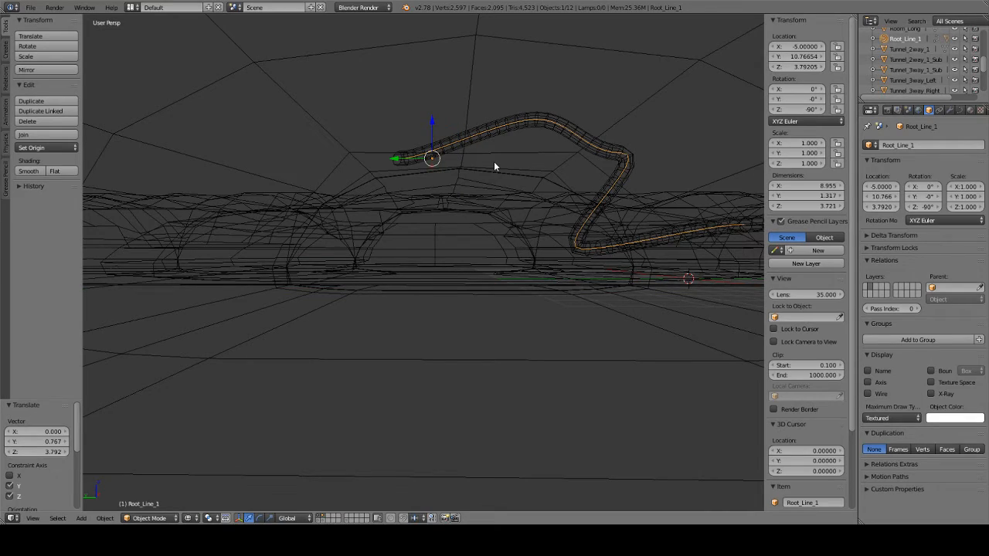
In Edit Mode and left orthographic view, move Root_Line_1's second control point about 0.95 along Y and -1.70 along Z, onto the tunnel arch.
{"action": "key", "text": "Tab"}
{"action": "mouse_move", "coordinate": [494, 164]}
{"action": "middle_mouse_down"}
{"action": "mouse_move", "coordinate": [503, 198]}
{"action": "mouse_move", "coordinate": [525, 132]}
{"action": "middle_mouse_up"}
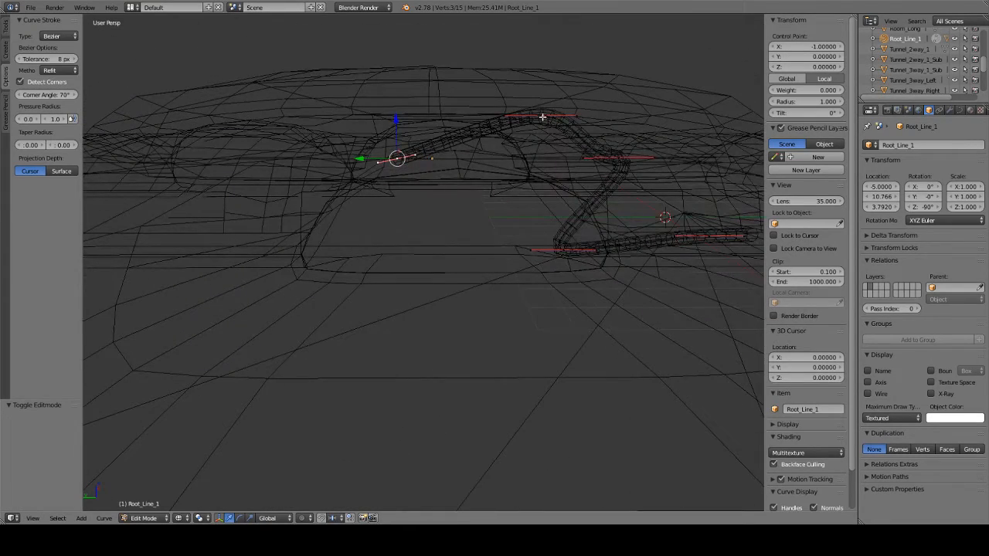
{"action": "key", "text": "KP_3"}
{"action": "key", "text": "ctrl+KP_3"}
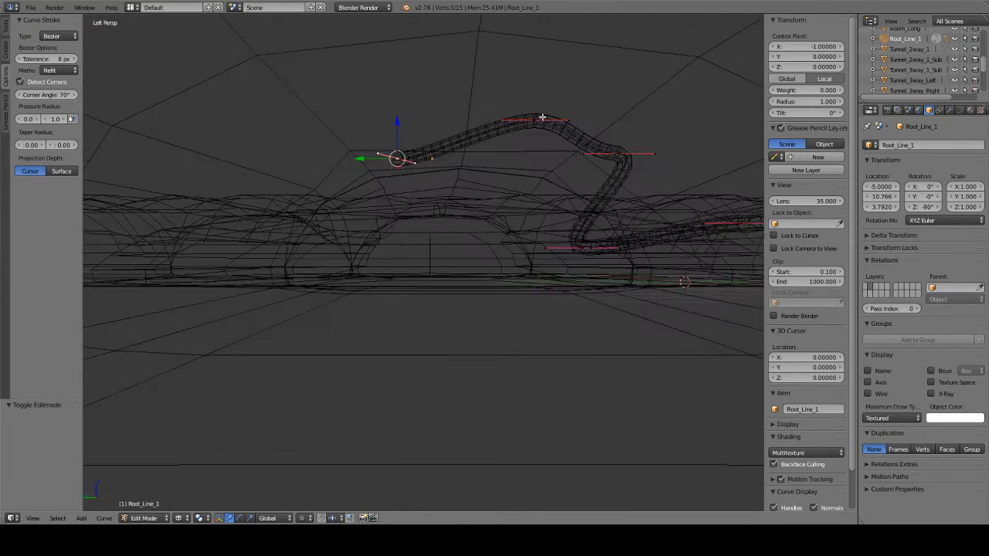
{"action": "key", "text": "KP_5"}
{"action": "scroll", "coordinate": [532, 192], "scroll_direction": "up", "scroll_amount": 3}
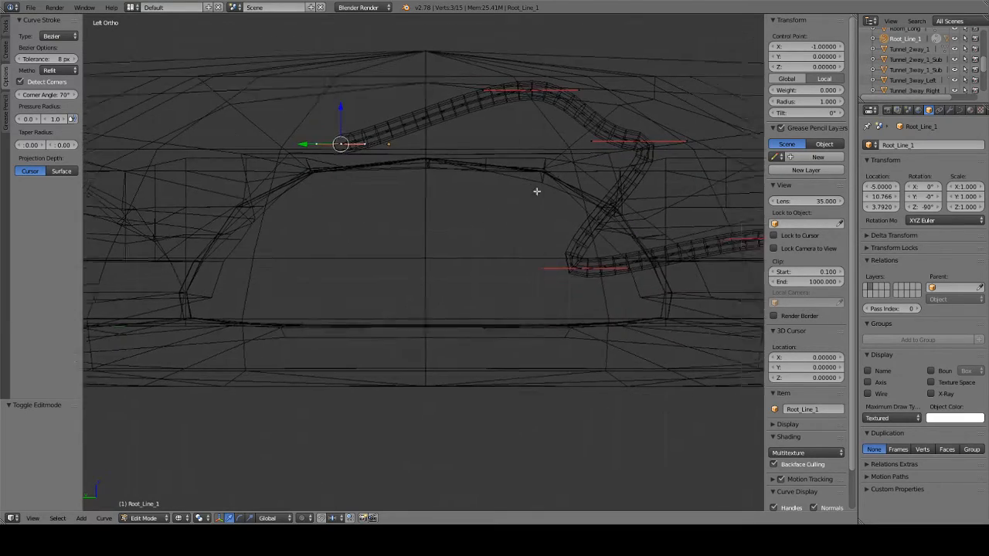
{"action": "middle_click_drag", "start_coordinate": [470, 159], "coordinate": [429, 187]}
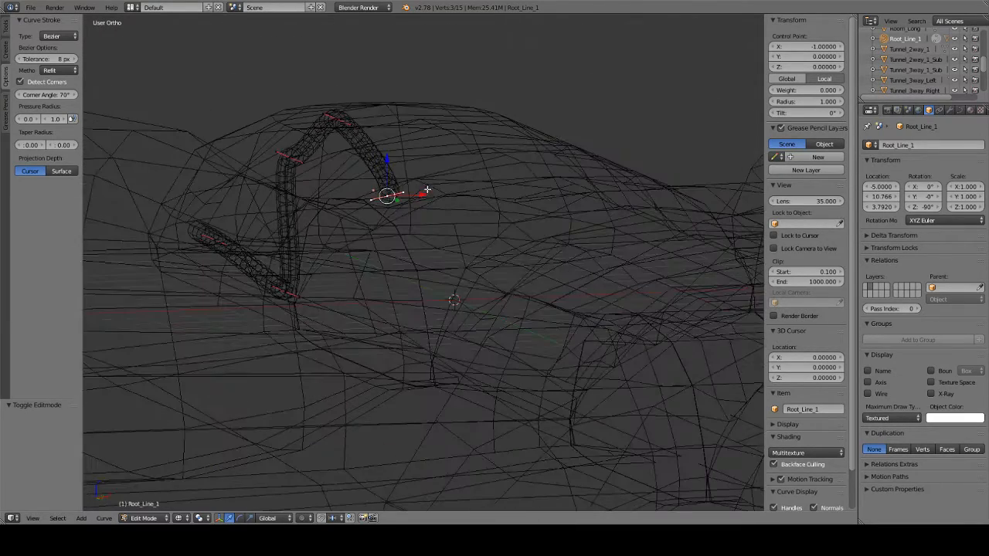
{"action": "key", "text": "ctrl+KP_3"}
{"action": "right_click", "coordinate": [580, 141]}
{"action": "middle_click_drag", "start_coordinate": [578, 186], "coordinate": [503, 206], "text": "shift"}
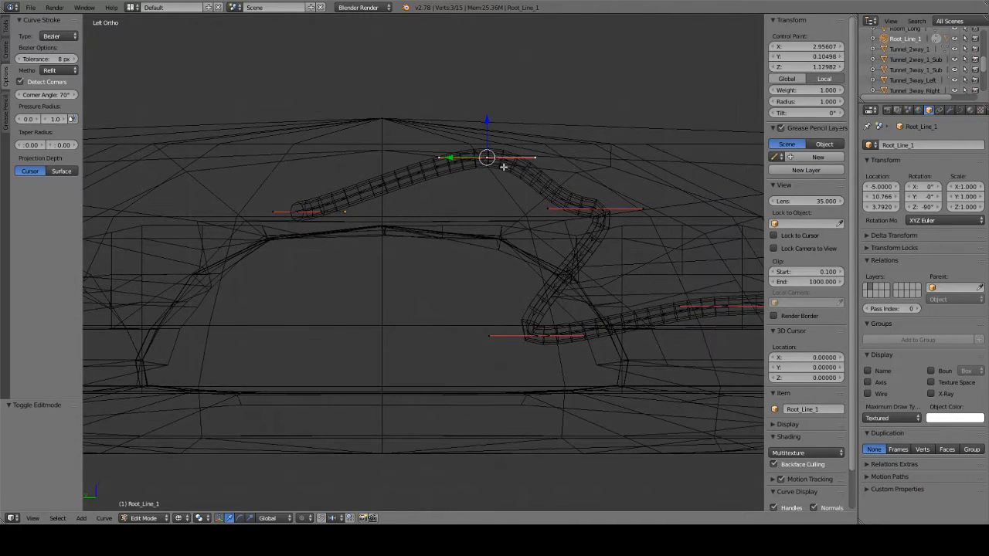
{"action": "key", "text": "g"}
{"action": "left_click", "coordinate": [453, 252]}
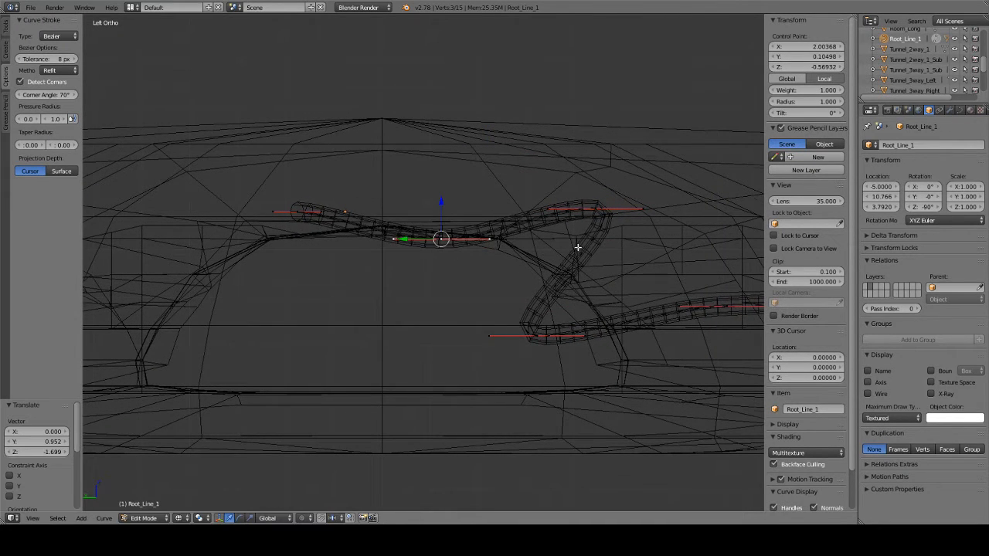
Move the third control point about 0.11 along Y and -1.54 along Z, and the fourth about -2.21 along Y and -1.02 along Z.
{"action": "middle_click_drag", "start_coordinate": [580, 247], "coordinate": [430, 235], "text": "shift"}
{"action": "right_click", "coordinate": [432, 220]}
{"action": "key", "text": "g"}
{"action": "left_click", "coordinate": [422, 297]}
{"action": "right_click", "coordinate": [367, 345]}
{"action": "key", "text": "g"}
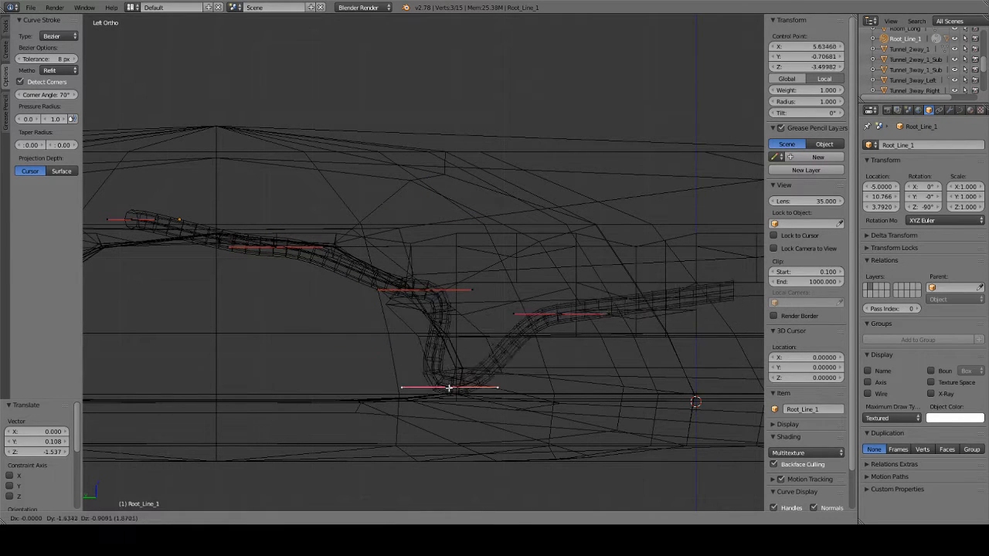
{"action": "left_click", "coordinate": [474, 391]}
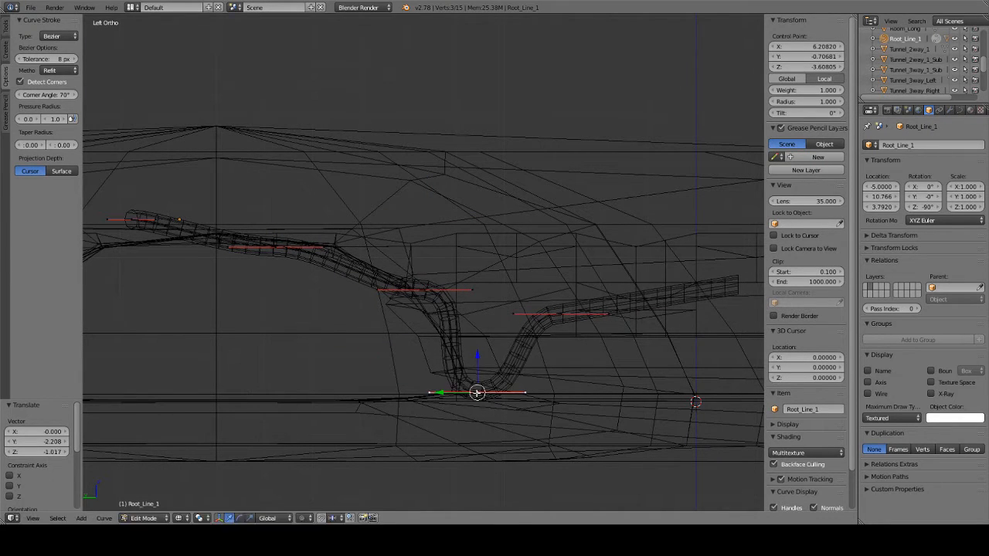
Nudge the third control point about -0.03 along Y and -0.05 along Z, and rotate it about 44° to follow the arch.
{"action": "right_click", "coordinate": [424, 289]}
{"action": "key", "text": "g"}
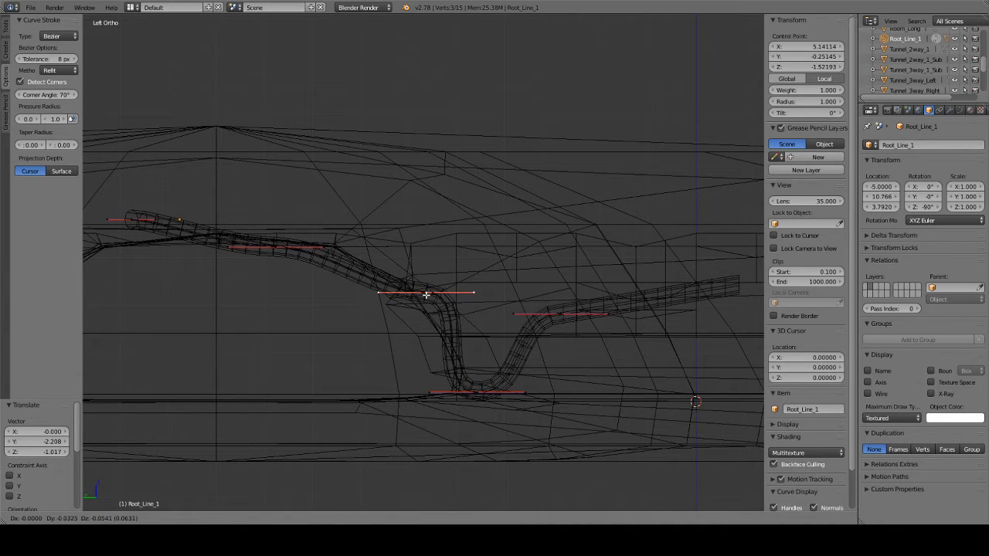
{"action": "left_click", "coordinate": [425, 294]}
{"action": "key", "text": "r"}
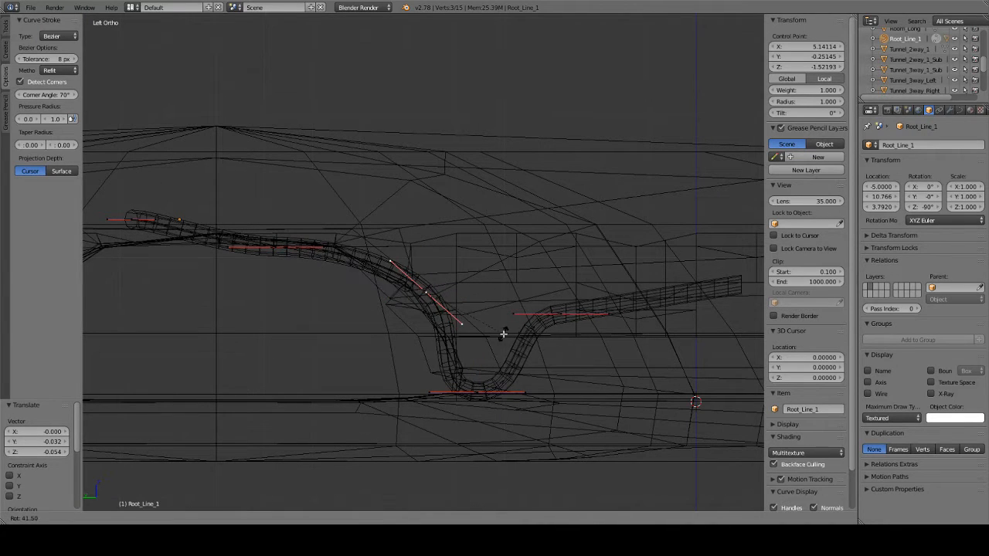
{"action": "left_click", "coordinate": [498, 347]}
{"action": "middle_click_drag", "start_coordinate": [343, 293], "coordinate": [446, 289], "text": "shift"}
{"action": "middle_click_drag", "start_coordinate": [616, 284], "coordinate": [466, 248], "text": "shift"}
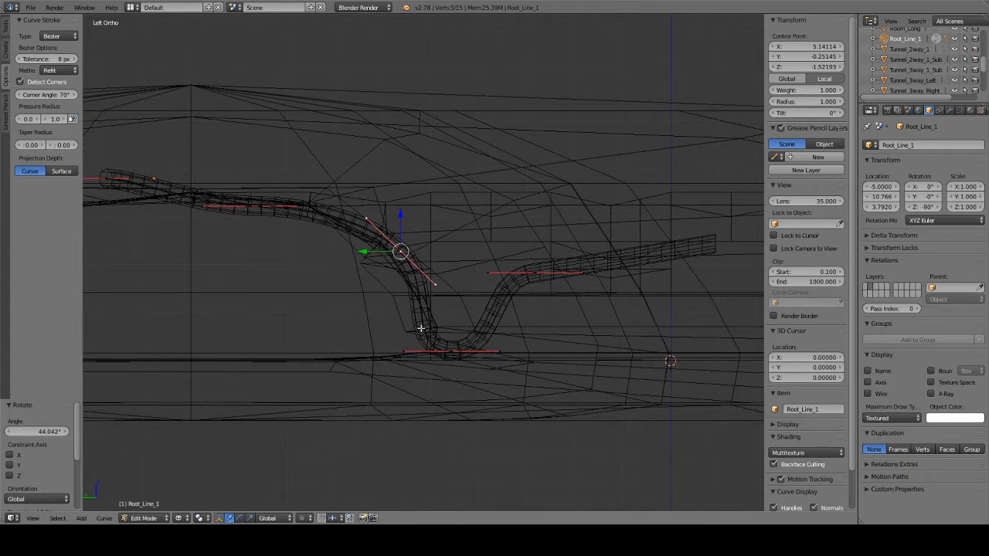
{"action": "key", "text": "Tab"}
{"action": "key", "text": "Tab"}
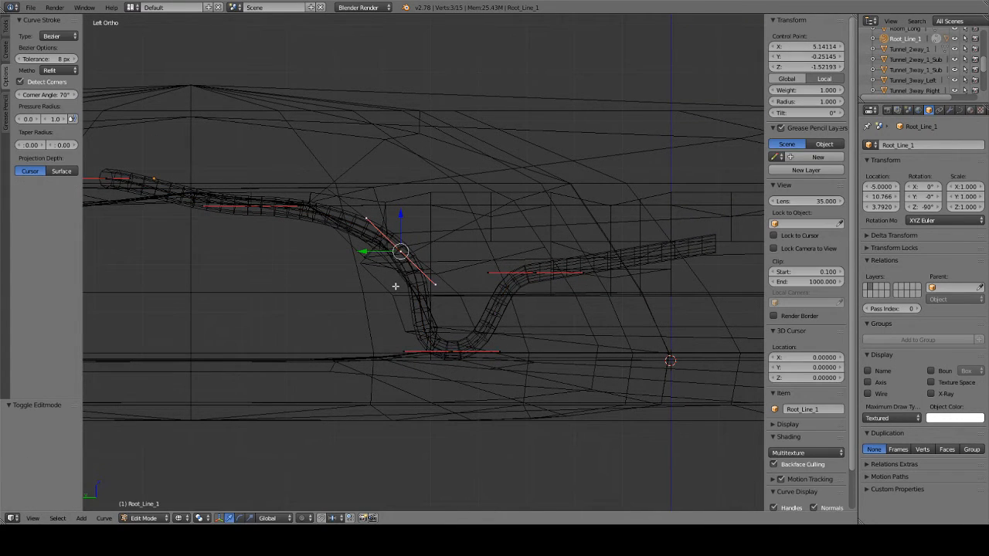
Switch to textured shading in perspective, select all of Root_Line_1's control points and scale them to 0 along X.
{"action": "key", "text": "z"}
{"action": "key", "text": "alt+z"}
{"action": "mouse_move", "coordinate": [395, 285]}
{"action": "middle_mouse_down"}
{"action": "mouse_move", "coordinate": [507, 243]}
{"action": "mouse_move", "coordinate": [499, 245]}
{"action": "mouse_move", "coordinate": [545, 288]}
{"action": "mouse_move", "coordinate": [581, 298]}
{"action": "mouse_move", "coordinate": [567, 274]}
{"action": "middle_mouse_up"}
{"action": "key", "text": "KP_5"}
{"action": "scroll", "coordinate": [494, 253], "scroll_direction": "down", "scroll_amount": 2}
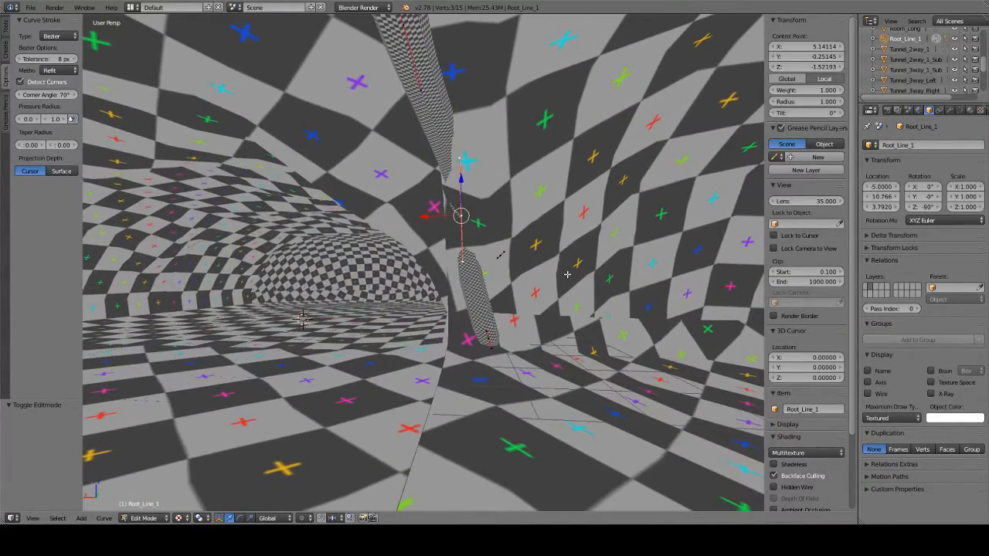
{"action": "key", "text": "a"}
{"action": "key", "text": "a"}
{"action": "middle_click_drag", "start_coordinate": [494, 295], "coordinate": [511, 285]}
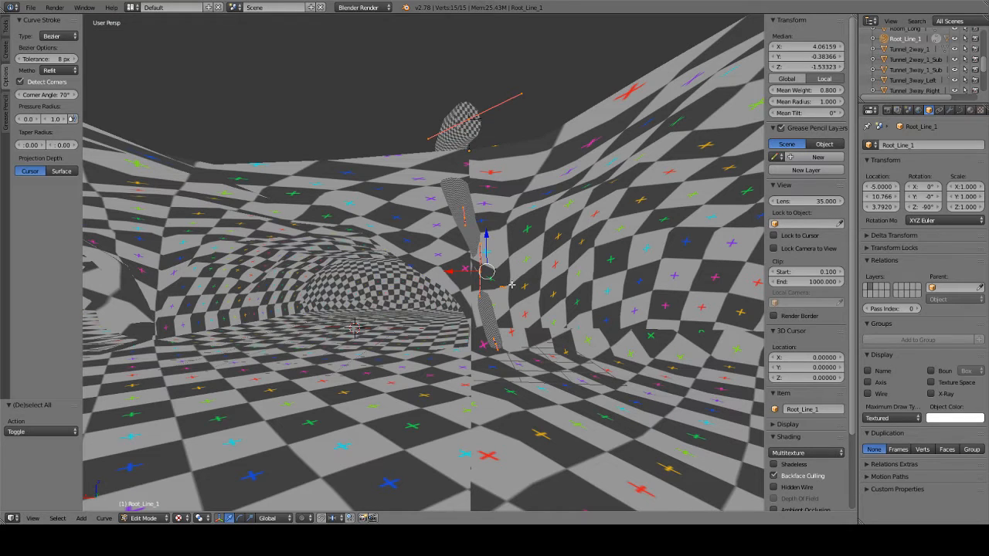
{"action": "key", "text": "s"}
{"action": "key", "text": "x"}
{"action": "key", "text": "0"}
{"action": "key", "text": "Return"}
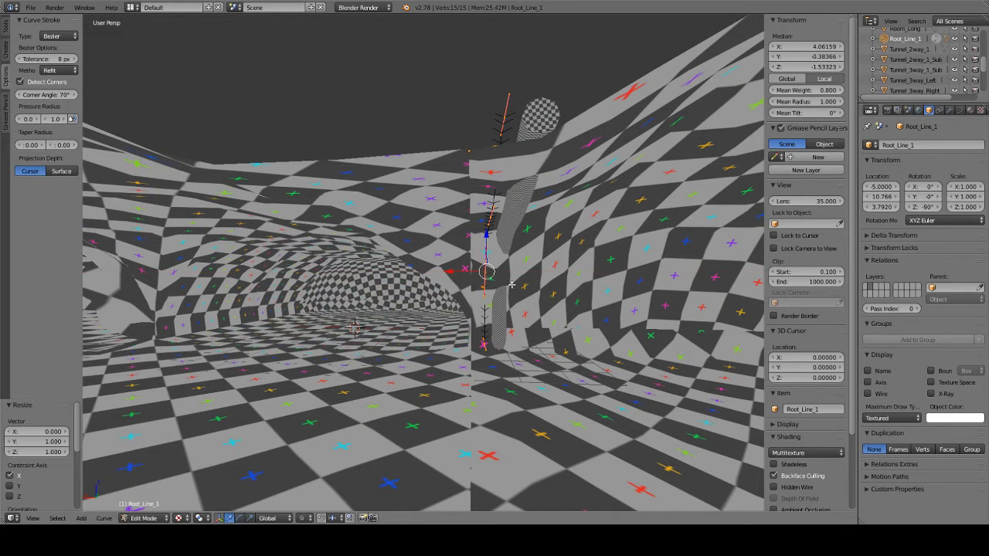
Try setting the median X of all control points to 0, and undo it.
{"action": "middle_click_drag", "start_coordinate": [548, 267], "coordinate": [699, 99]}
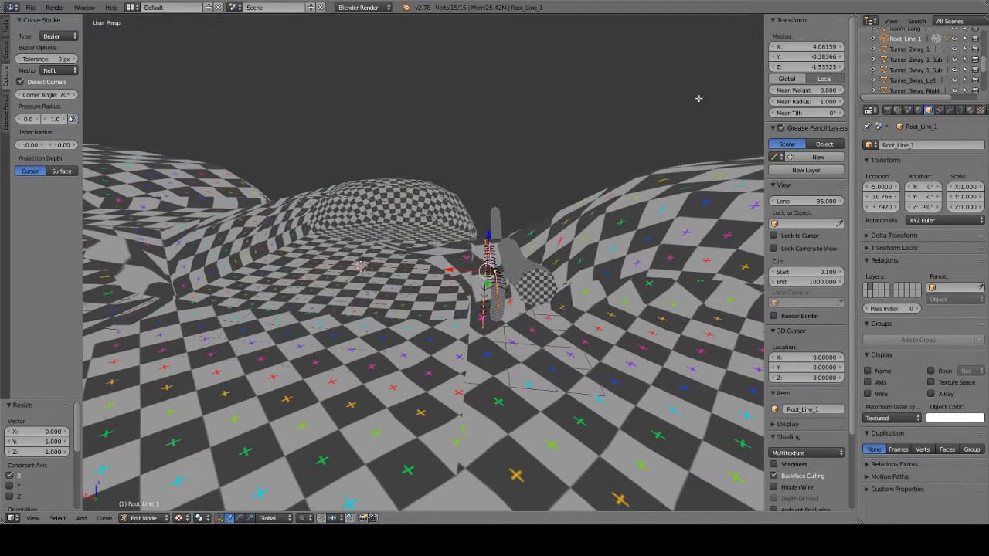
{"action": "left_click", "coordinate": [823, 47]}
{"action": "type", "text": "0"}
{"action": "key", "text": "Return"}
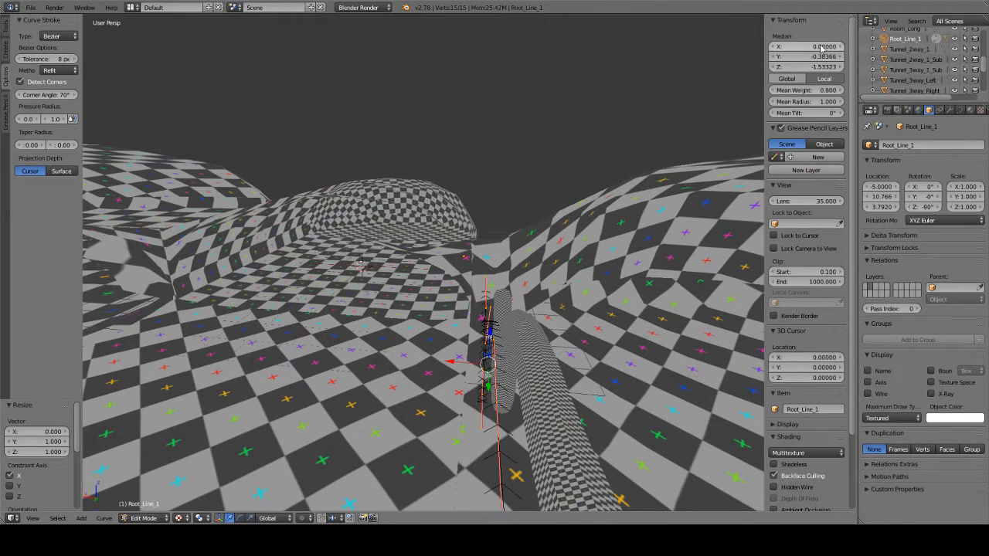
{"action": "key", "text": "ctrl+z"}
Set the median Y of all selected control points to 0.
{"action": "left_click", "coordinate": [819, 57]}
{"action": "type", "text": "0"}
{"action": "key", "text": "Return"}
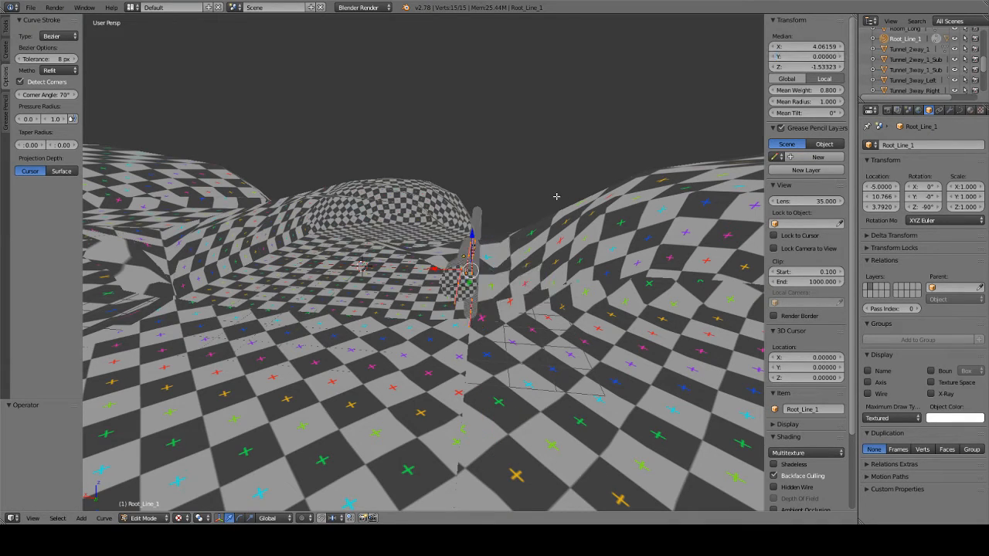
Examine the root's fit around the tunnel opening in textured perspective and in wireframe left orthographic view.
{"action": "middle_click_drag", "start_coordinate": [572, 225], "coordinate": [525, 136]}
{"action": "scroll", "coordinate": [527, 139], "scroll_direction": "up", "scroll_amount": 3}
{"action": "middle_click_drag", "start_coordinate": [554, 177], "coordinate": [530, 168]}
{"action": "middle_click_drag", "start_coordinate": [618, 169], "coordinate": [513, 151]}
{"action": "key", "text": "KP_1"}
{"action": "key", "text": "KP_3"}
{"action": "key", "text": "KP_1"}
{"action": "key", "text": "ctrl+KP_3"}
{"action": "key", "text": "KP_5"}
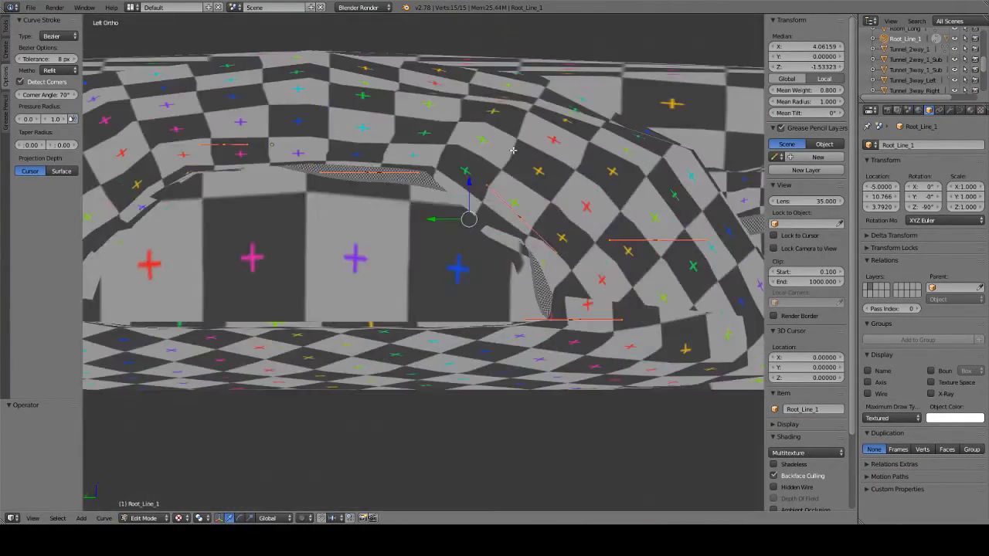
{"action": "key", "text": "z"}
{"action": "middle_click_drag", "start_coordinate": [505, 170], "coordinate": [552, 175], "text": "shift"}
{"action": "scroll", "coordinate": [543, 186], "scroll_direction": "up", "scroll_amount": 5}
{"action": "scroll", "coordinate": [502, 151], "scroll_direction": "down", "scroll_amount": 5}
{"action": "scroll", "coordinate": [502, 151], "scroll_direction": "up", "scroll_amount": 6}
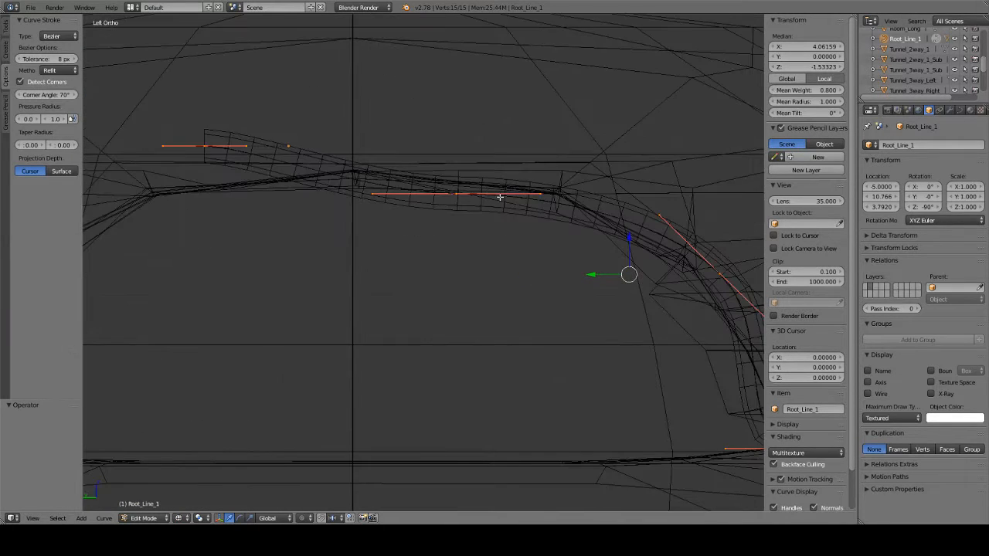
{"action": "middle_click_drag", "start_coordinate": [477, 195], "coordinate": [396, 137], "text": "shift"}
In textured view, move the third control point with X locked, about 0.18 along Y and -0.13 along Z.
{"action": "right_click", "coordinate": [606, 222]}
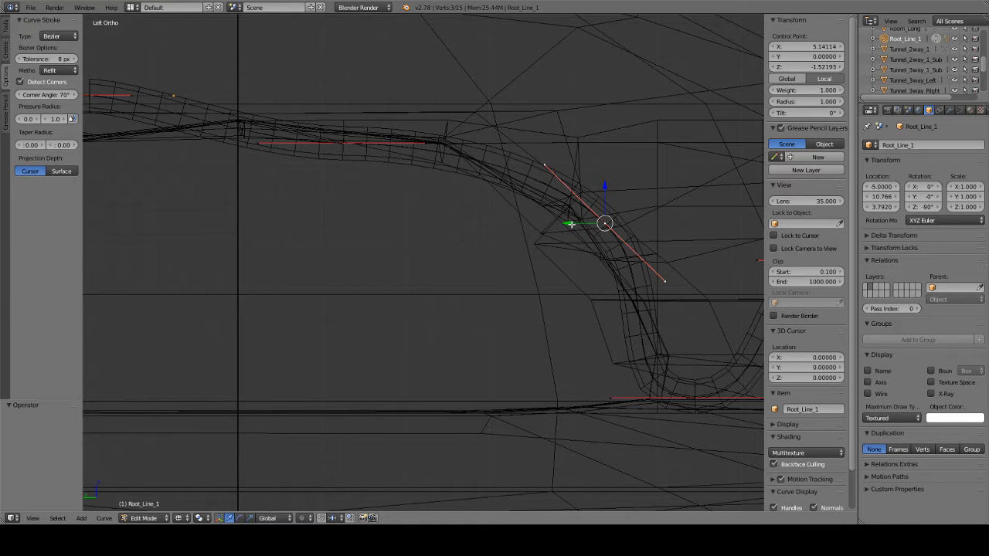
{"action": "middle_click_drag", "start_coordinate": [568, 224], "coordinate": [571, 224]}
{"action": "key", "text": "z"}
{"action": "mouse_move", "coordinate": [548, 271]}
{"action": "middle_mouse_down"}
{"action": "mouse_move", "coordinate": [673, 364]}
{"action": "mouse_move", "coordinate": [455, 278]}
{"action": "mouse_move", "coordinate": [523, 245]}
{"action": "mouse_move", "coordinate": [505, 263]}
{"action": "mouse_move", "coordinate": [490, 225]}
{"action": "mouse_move", "coordinate": [510, 232]}
{"action": "mouse_move", "coordinate": [533, 255]}
{"action": "mouse_move", "coordinate": [495, 235]}
{"action": "mouse_move", "coordinate": [468, 250]}
{"action": "middle_mouse_up"}
{"action": "key", "text": "alt+z"}
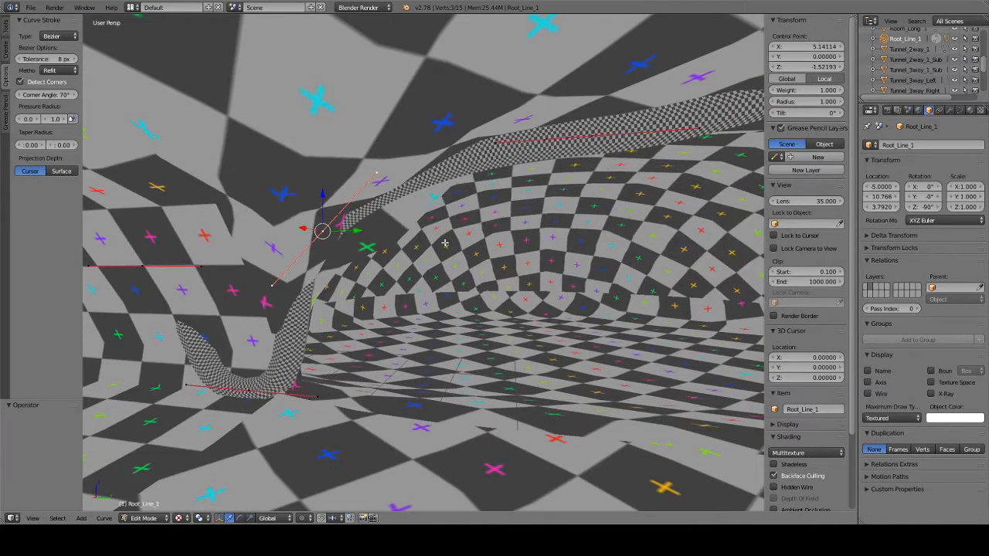
{"action": "key", "text": "g"}
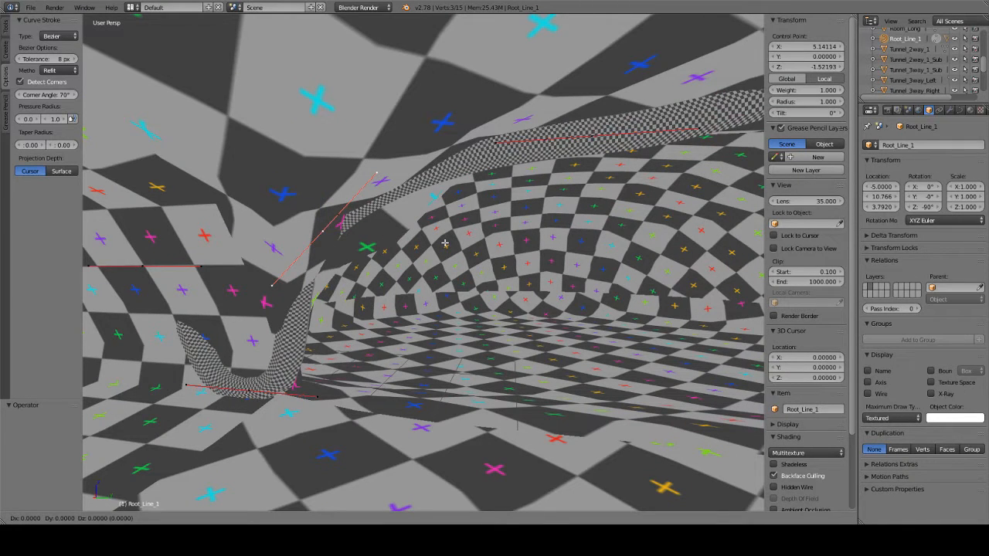
{"action": "key", "text": "shift+x"}
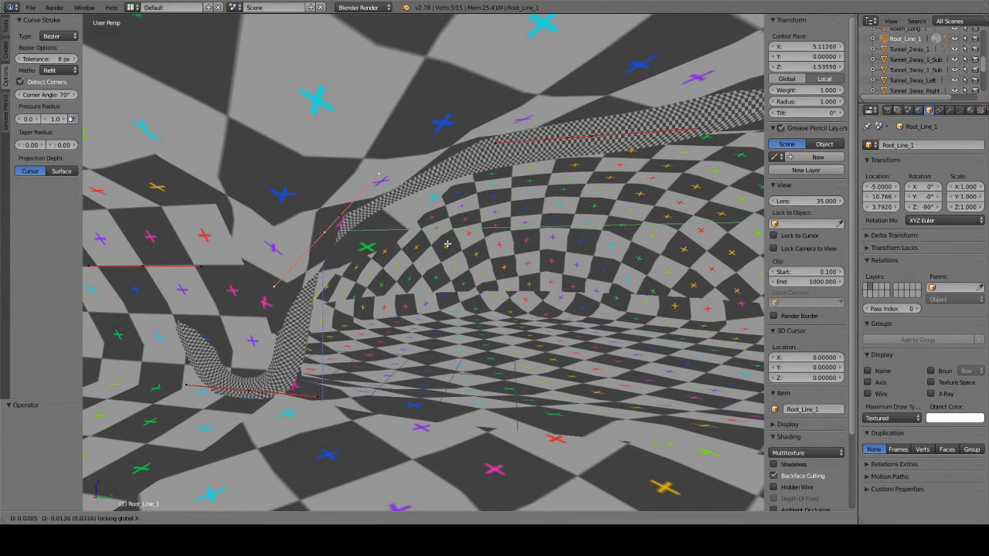
{"action": "left_click", "coordinate": [458, 252]}
{"action": "middle_click_drag", "start_coordinate": [458, 253], "coordinate": [398, 245]}
Move the last control point with X locked, about 1.01 along Y and -2.62 along Z, down below the floor.
{"action": "right_click", "coordinate": [190, 222]}
{"action": "middle_click_drag", "start_coordinate": [227, 242], "coordinate": [322, 209]}
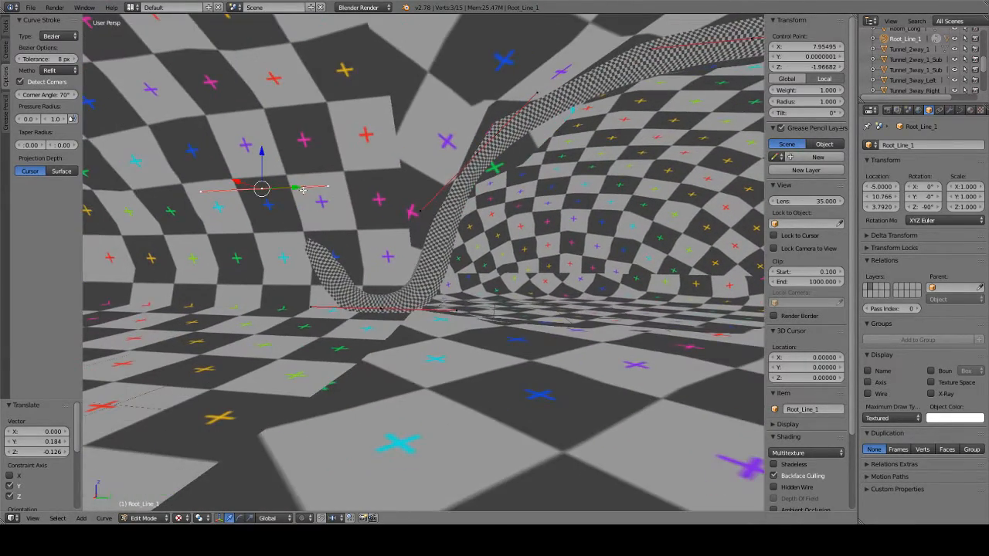
{"action": "key", "text": "g"}
{"action": "key", "text": "shift+x"}
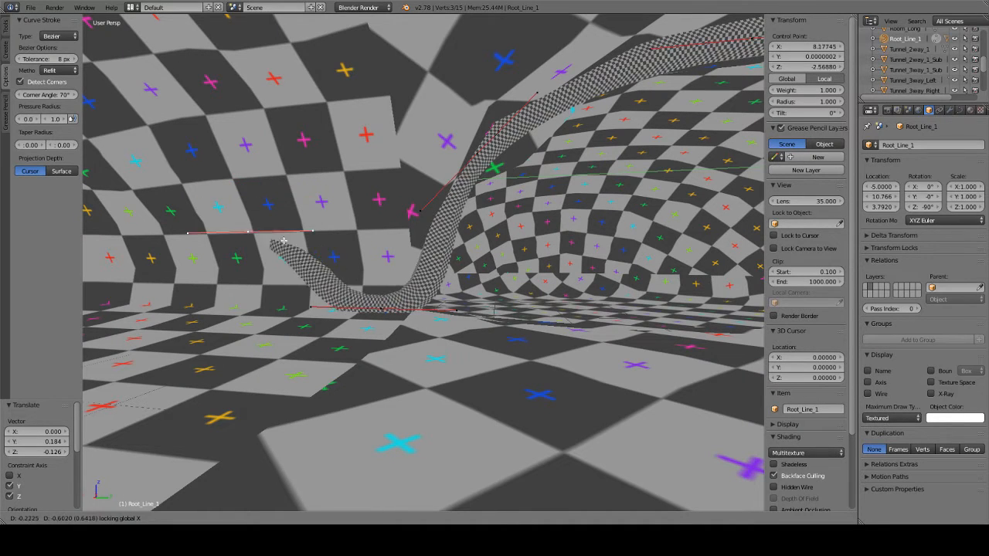
{"action": "left_click", "coordinate": [327, 379]}
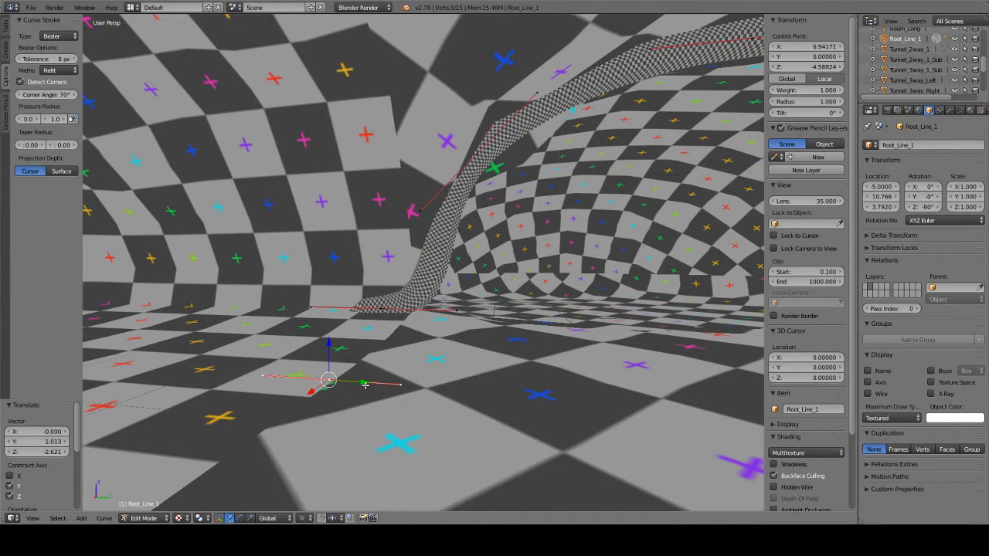
Rotate the fourth control point about 80° around global X and move it about 0.48 along Y.
{"action": "right_click", "coordinate": [384, 309]}
{"action": "key", "text": "g"}
{"action": "key", "text": "y"}
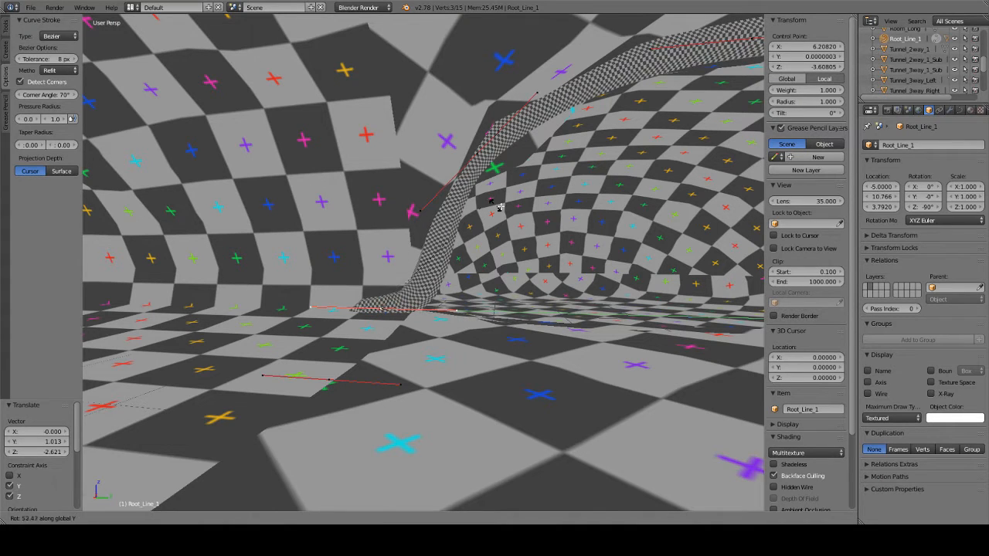
{"action": "key", "text": "x"}
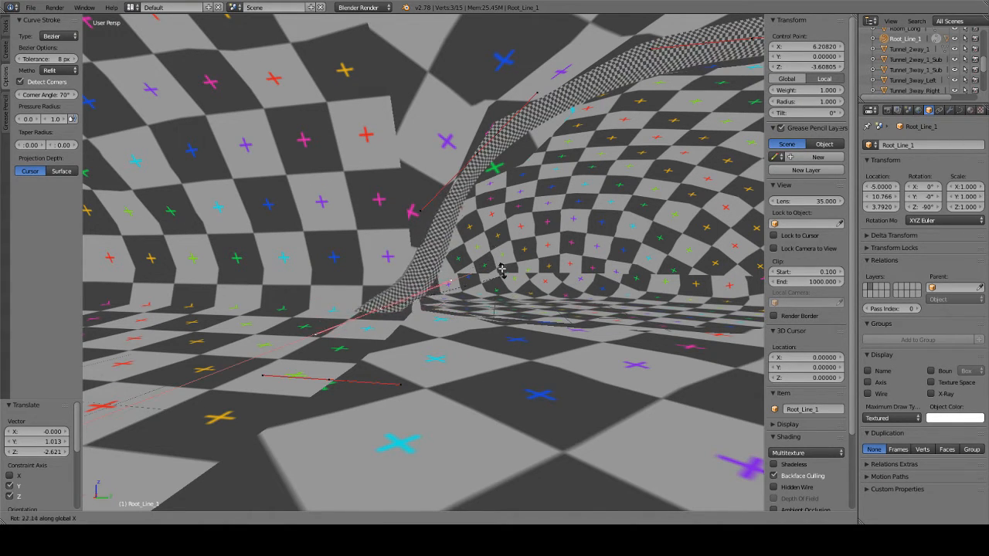
{"action": "left_click", "coordinate": [416, 195]}
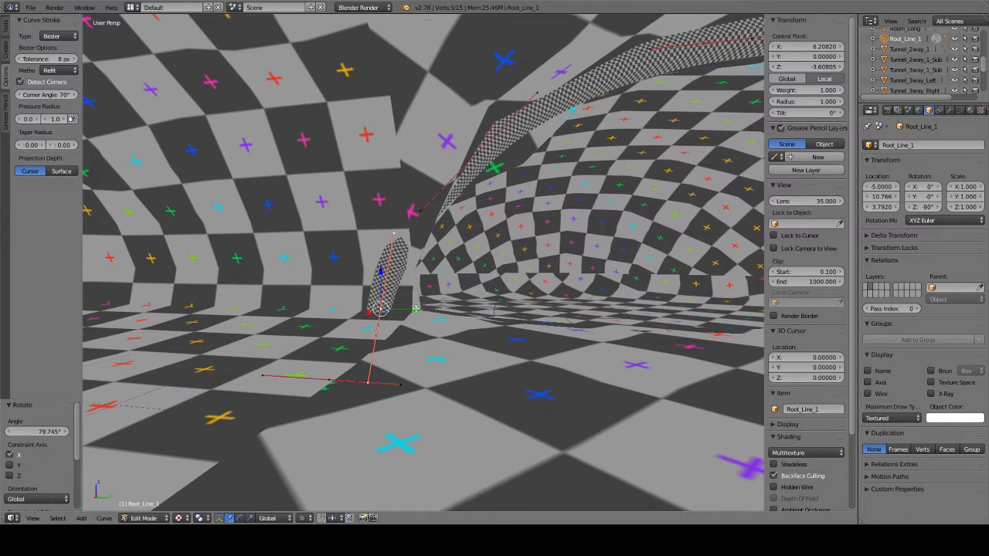
{"action": "key", "text": "g"}
{"action": "key", "text": "y"}
{"action": "left_click", "coordinate": [473, 319]}
{"action": "middle_click_drag", "start_coordinate": [472, 319], "coordinate": [453, 288]}
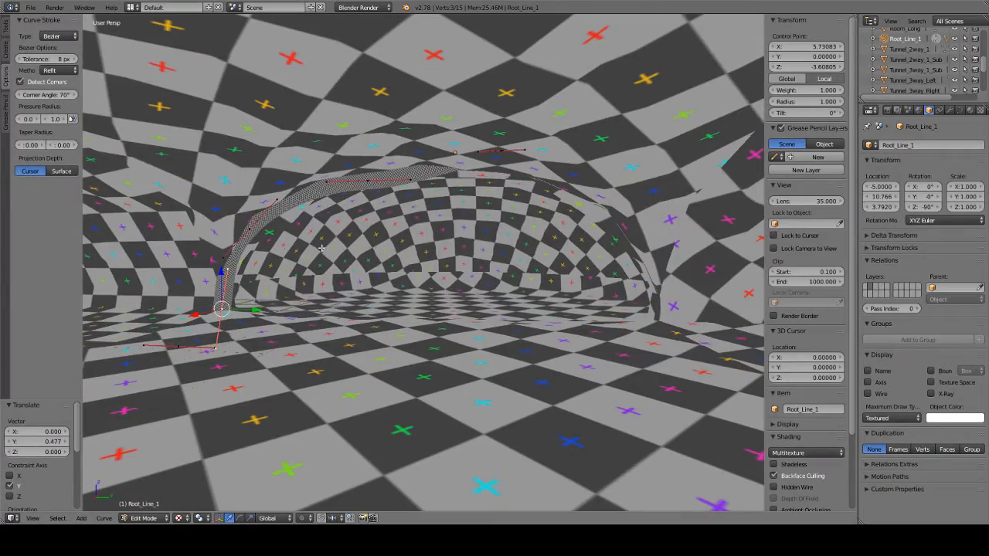
Leave curve editing, select the Tree_Root mesh and set its Array modifier's fit length to 8.50.
{"action": "middle_click_drag", "start_coordinate": [519, 278], "coordinate": [507, 317]}
{"action": "right_click", "coordinate": [374, 297]}
{"action": "middle_click_drag", "start_coordinate": [374, 296], "coordinate": [394, 315]}
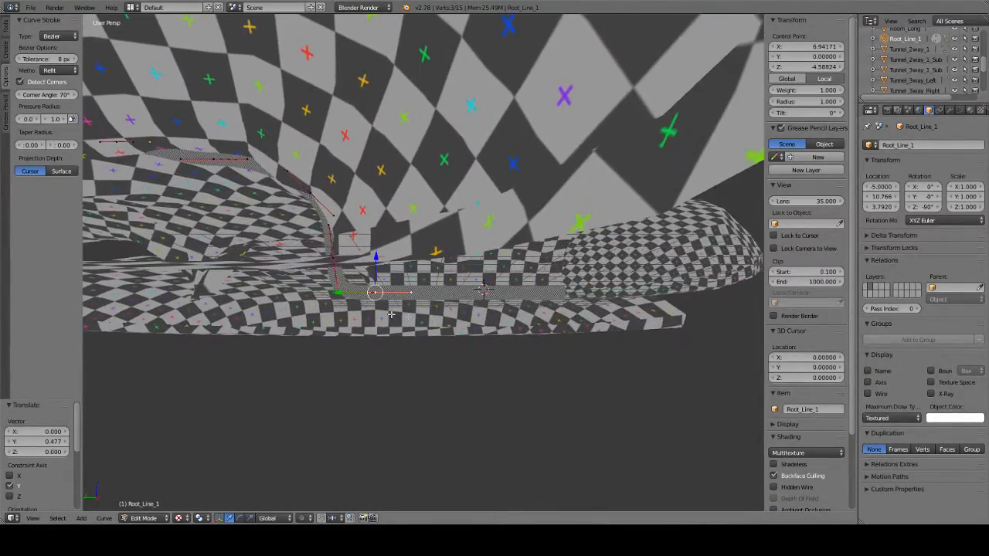
{"action": "key", "text": "Tab"}
{"action": "right_click", "coordinate": [446, 293]}
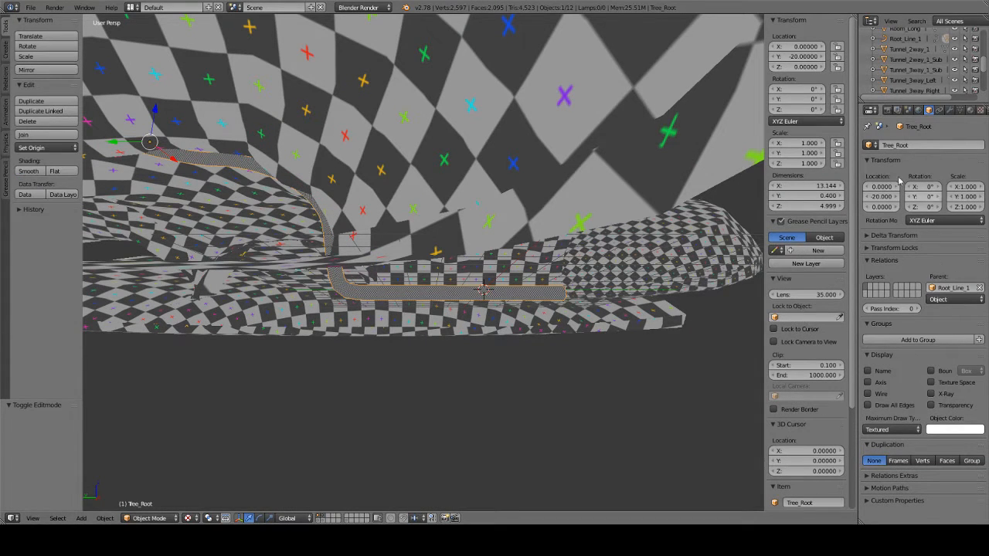
{"action": "left_click", "coordinate": [949, 111]}
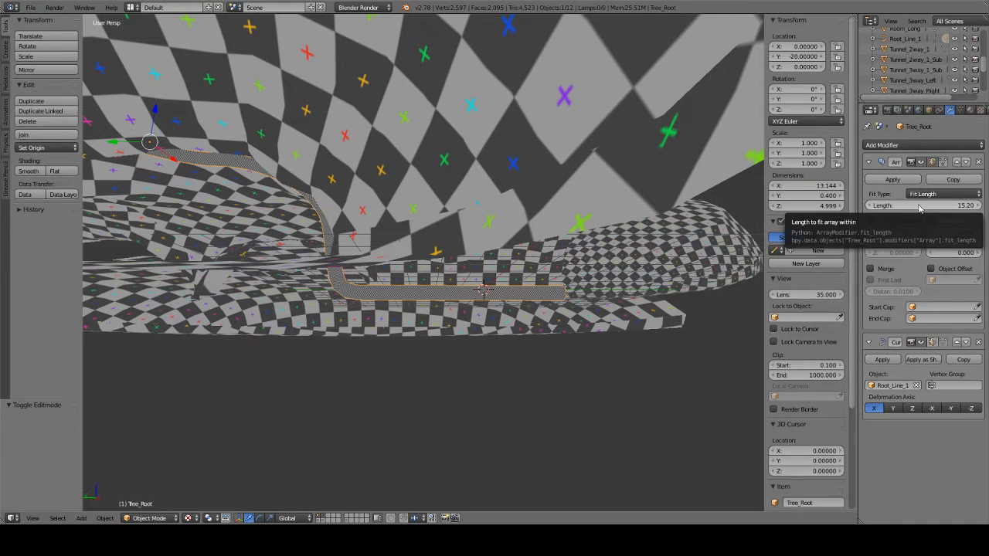
{"action": "left_click", "coordinate": [923, 206]}
{"action": "left_click_drag", "start_coordinate": [923, 206], "coordinate": [837, 205]}
{"action": "left_click", "coordinate": [964, 205]}
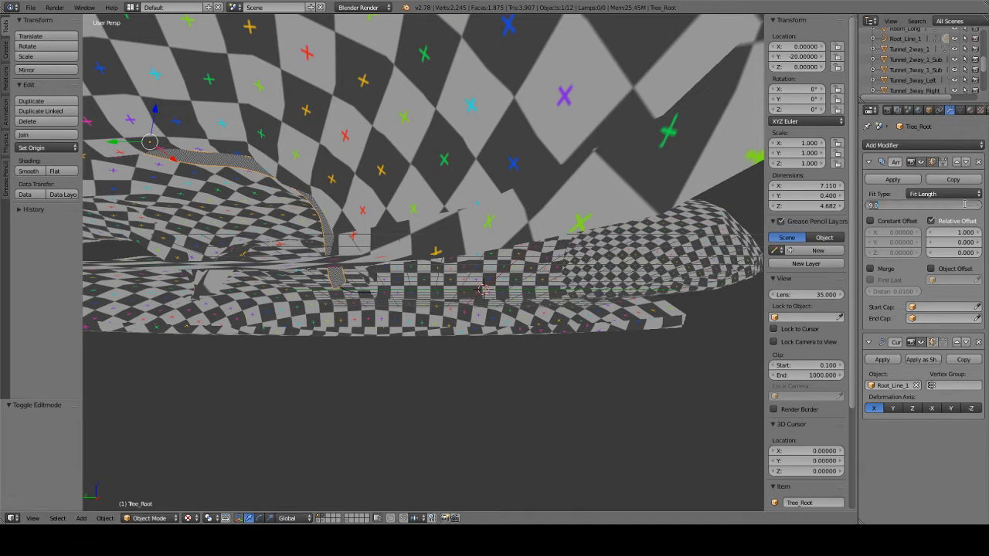
{"action": "type", "text": "8"}
{"action": "key", "text": "Return"}
{"action": "left_click", "coordinate": [965, 205]}
{"action": "type", "text": "8.5"}
{"action": "key", "text": "Return"}
Thicken the root segment by scaling its whole mesh by 2 with global Y locked.
{"action": "middle_click_drag", "start_coordinate": [432, 193], "coordinate": [502, 227]}
{"action": "scroll", "coordinate": [483, 164], "scroll_direction": "up", "scroll_amount": 3}
{"action": "middle_click_drag", "start_coordinate": [530, 186], "coordinate": [501, 234]}
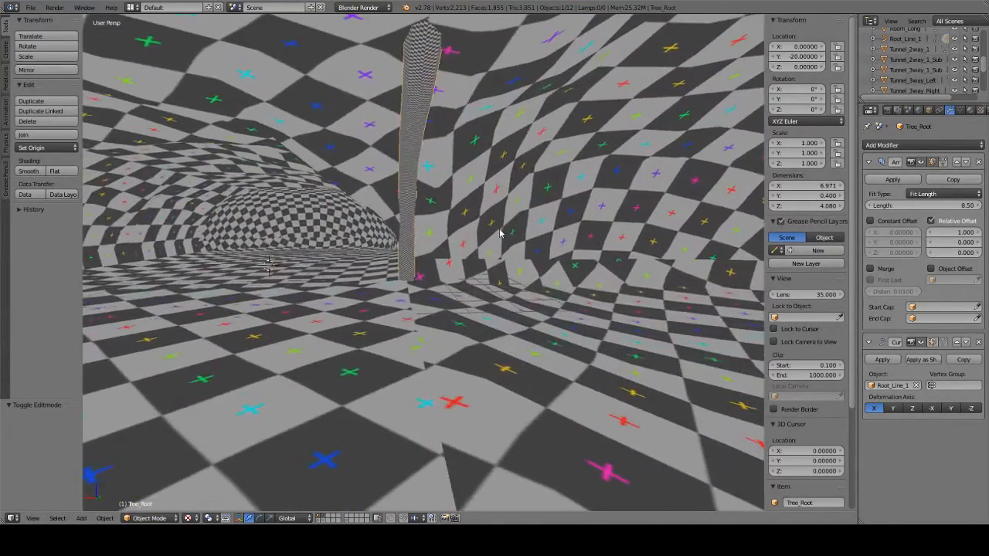
{"action": "key", "text": "Tab"}
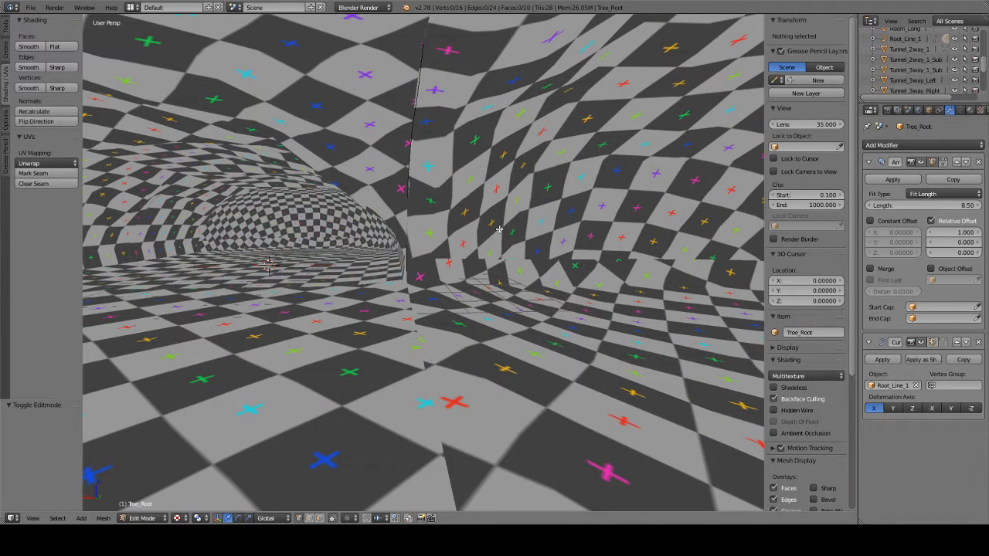
{"action": "key", "text": "a"}
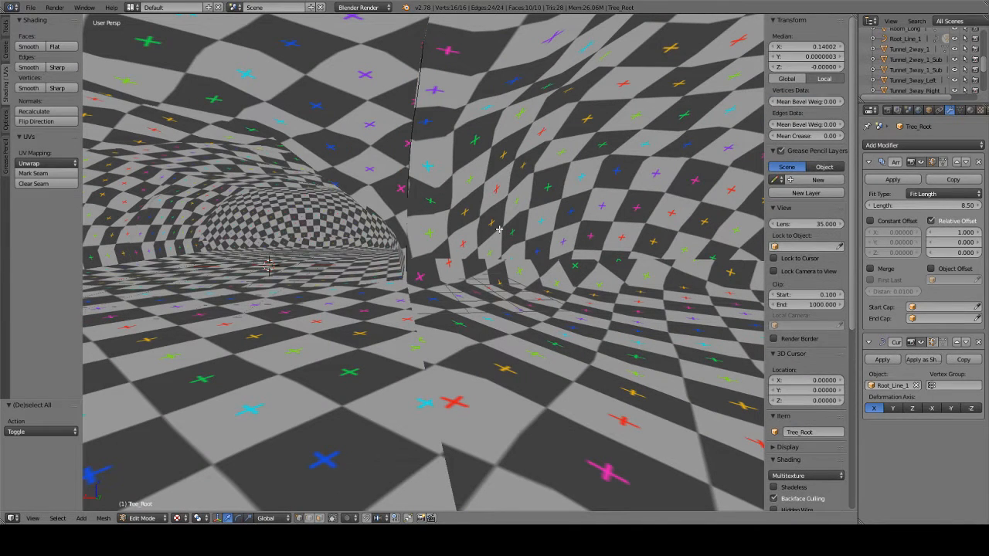
{"action": "key", "text": "KP_Decimal"}
{"action": "scroll", "coordinate": [520, 225], "scroll_direction": "down", "scroll_amount": 5}
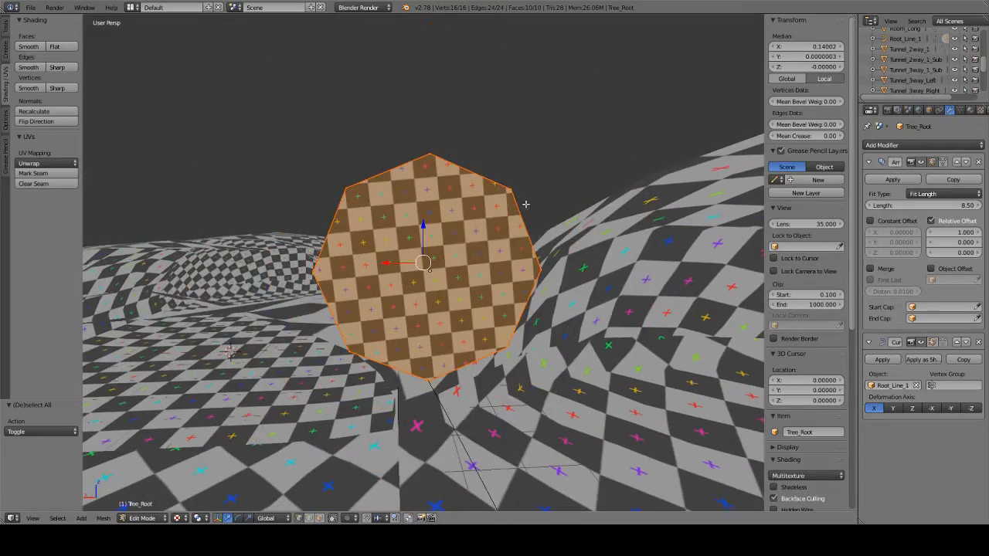
{"action": "middle_click_drag", "start_coordinate": [520, 224], "coordinate": [627, 270]}
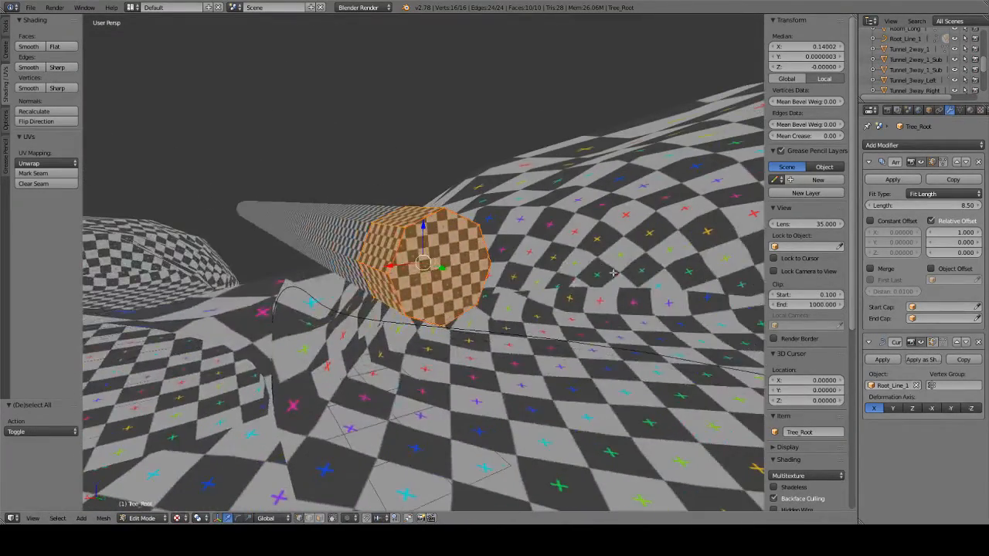
{"action": "key", "text": "s"}
{"action": "key", "text": "shift+x"}
{"action": "type", "text": "x"}
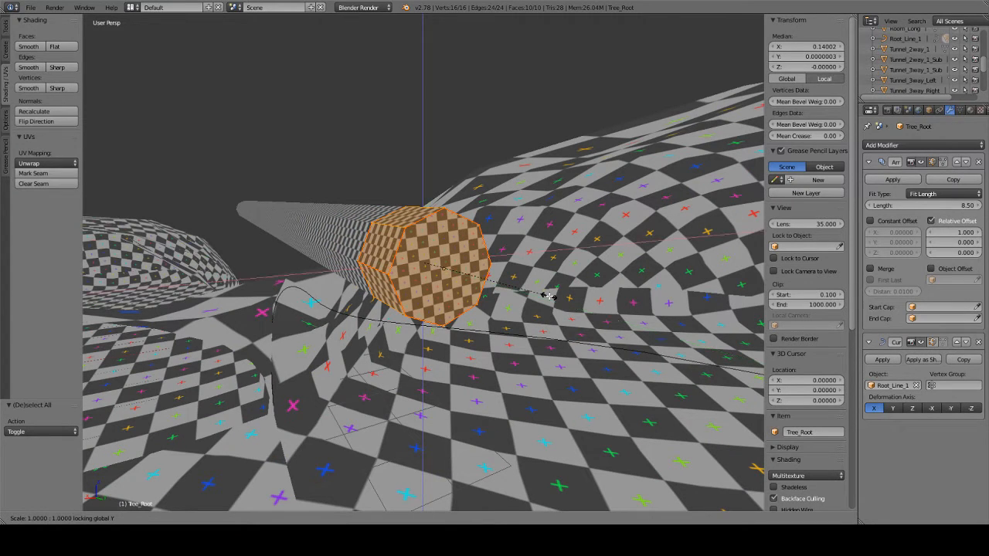
{"action": "type", "text": "2"}
{"action": "key", "text": "Return"}
{"action": "key", "text": "Tab"}
Select the Root_Line_1 curve and, in Edit Mode, its first control point at the top of the tunnel opening.
{"action": "middle_click_drag", "start_coordinate": [548, 296], "coordinate": [397, 228]}
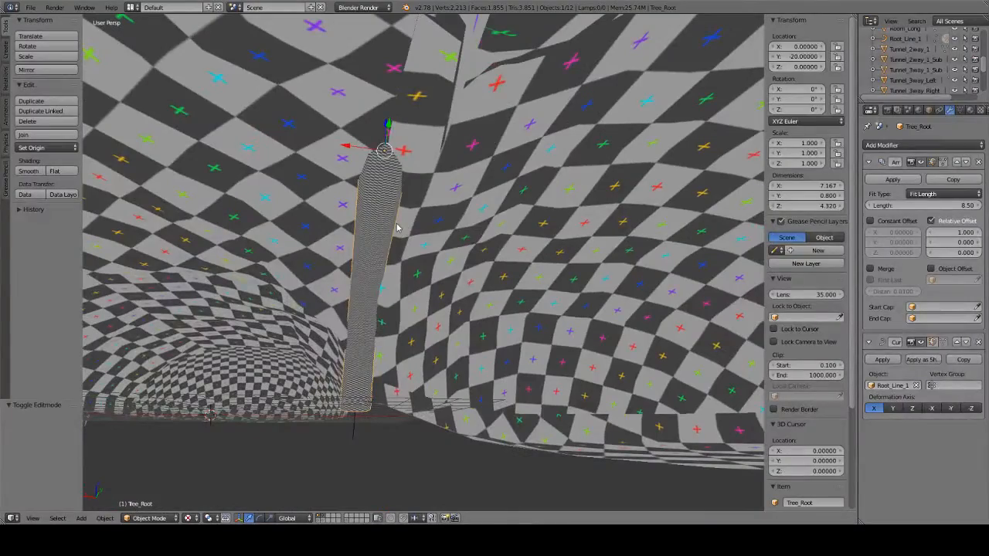
{"action": "middle_click_drag", "start_coordinate": [397, 228], "coordinate": [410, 203]}
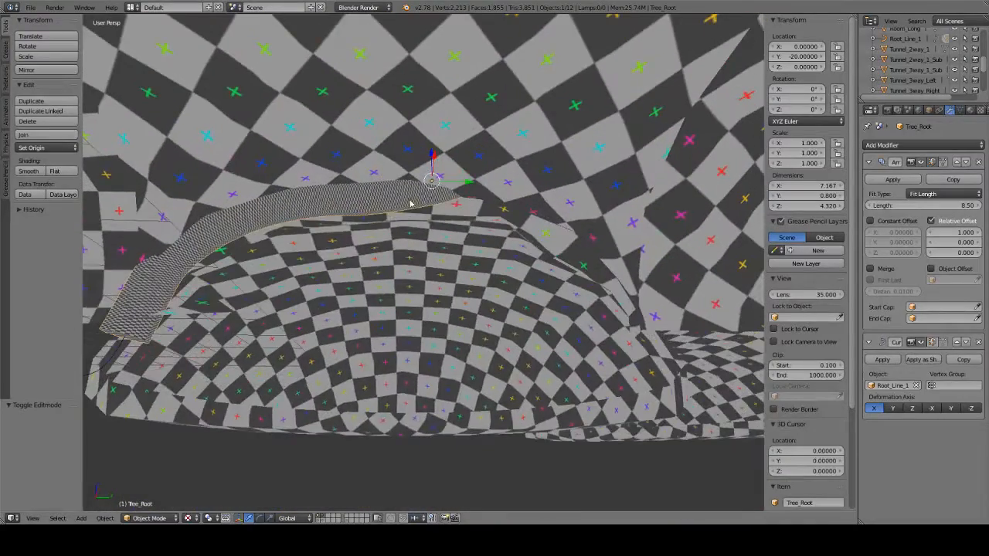
{"action": "middle_click_drag", "start_coordinate": [616, 330], "coordinate": [627, 379]}
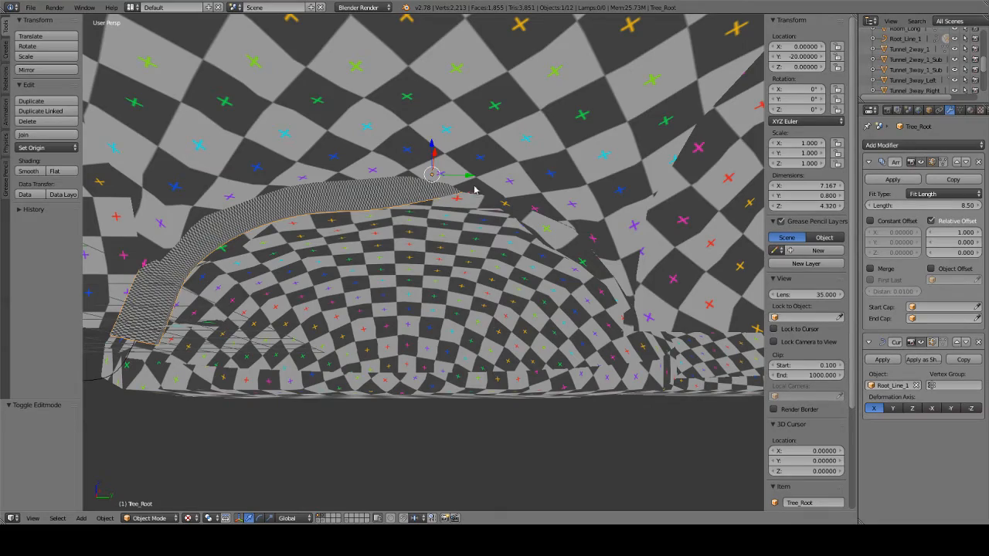
{"action": "middle_click_drag", "start_coordinate": [476, 249], "coordinate": [387, 347]}
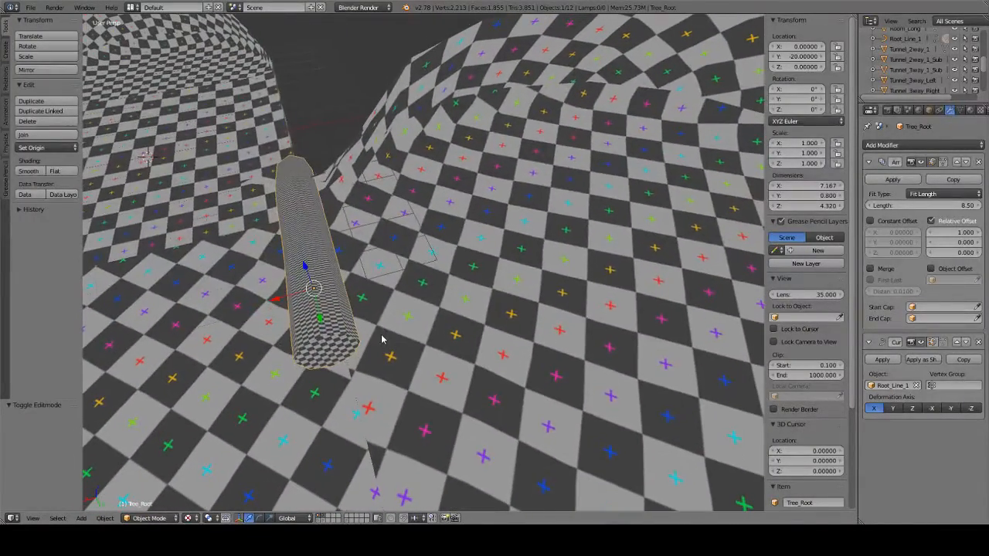
{"action": "key", "text": "Tab"}
{"action": "key", "text": "Tab"}
{"action": "key", "text": "z"}
{"action": "right_click", "coordinate": [328, 349]}
{"action": "right_click", "coordinate": [325, 349]}
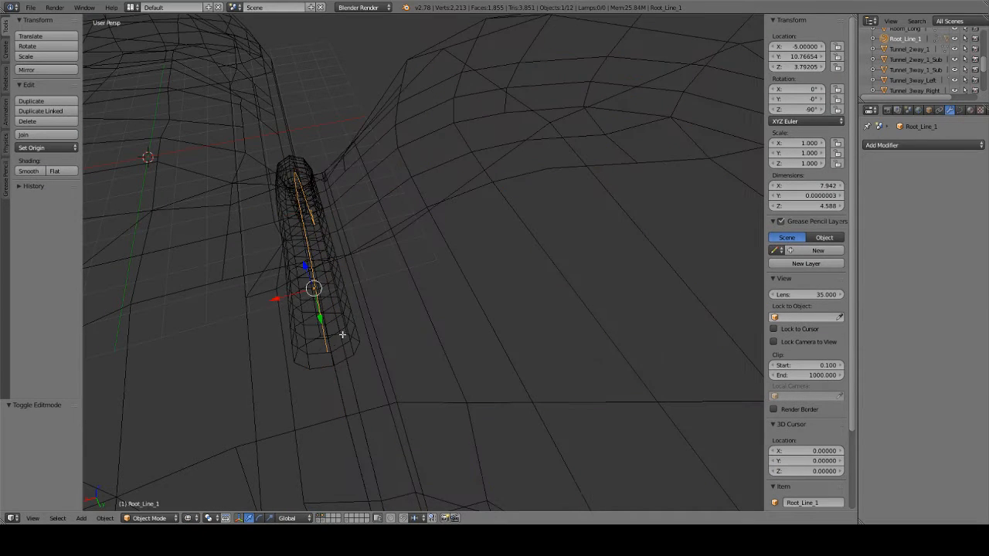
{"action": "key", "text": "Tab"}
{"action": "right_click", "coordinate": [330, 351]}
{"action": "middle_click_drag", "start_coordinate": [342, 292], "coordinate": [459, 311]}
{"action": "key", "text": "z"}
{"action": "key", "text": "alt+z"}
{"action": "mouse_move", "coordinate": [452, 347]}
{"action": "middle_mouse_down"}
{"action": "mouse_move", "coordinate": [447, 324]}
{"action": "mouse_move", "coordinate": [424, 332]}
{"action": "middle_mouse_up"}
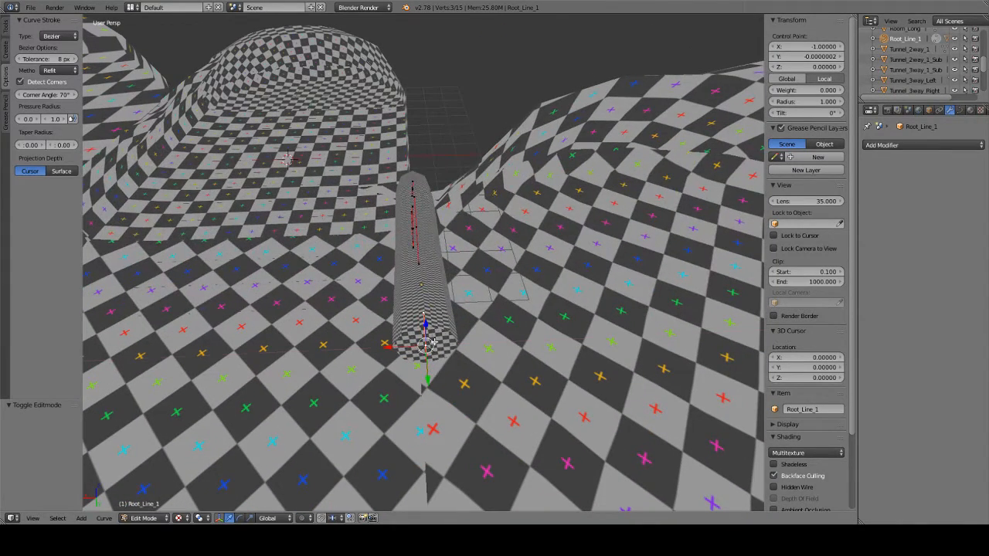
{"action": "key", "text": "g"}
{"action": "key", "text": "x"}
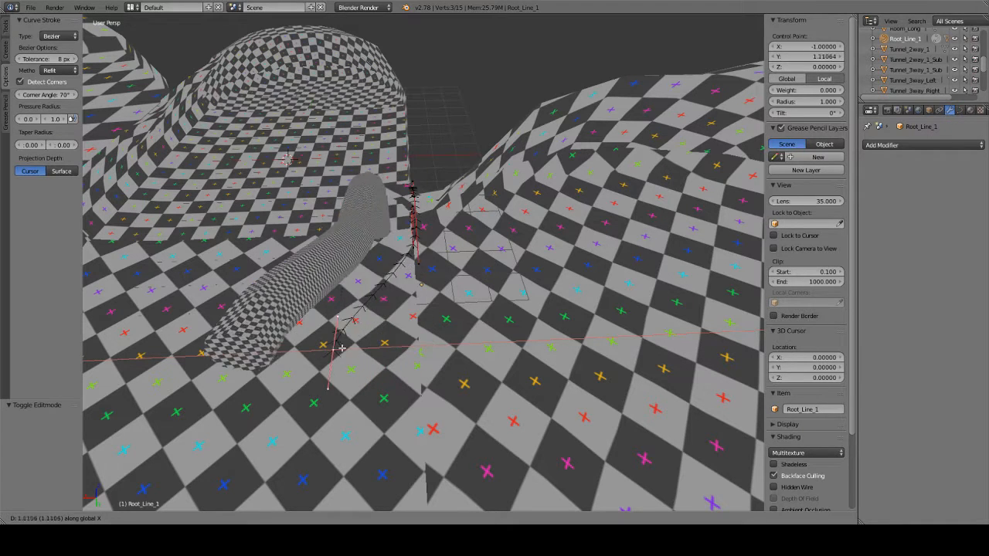
{"action": "right_click", "coordinate": [407, 360]}
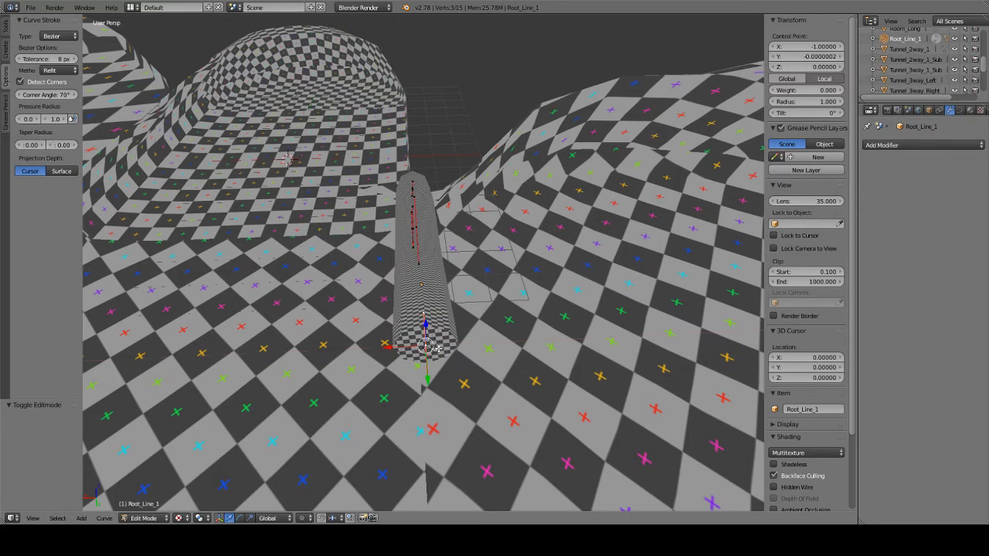
{"action": "key", "text": "g"}
{"action": "key", "text": "x"}
{"action": "key", "text": "1"}
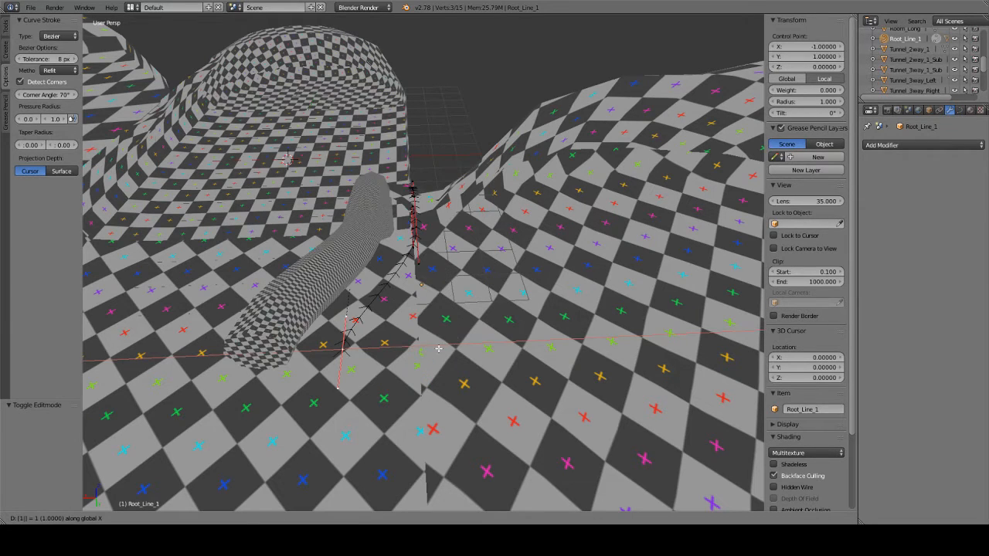
{"action": "key", "text": "BackSpace"}
{"action": "type", "text": ".1"}
{"action": "key", "text": "BackSpace"}
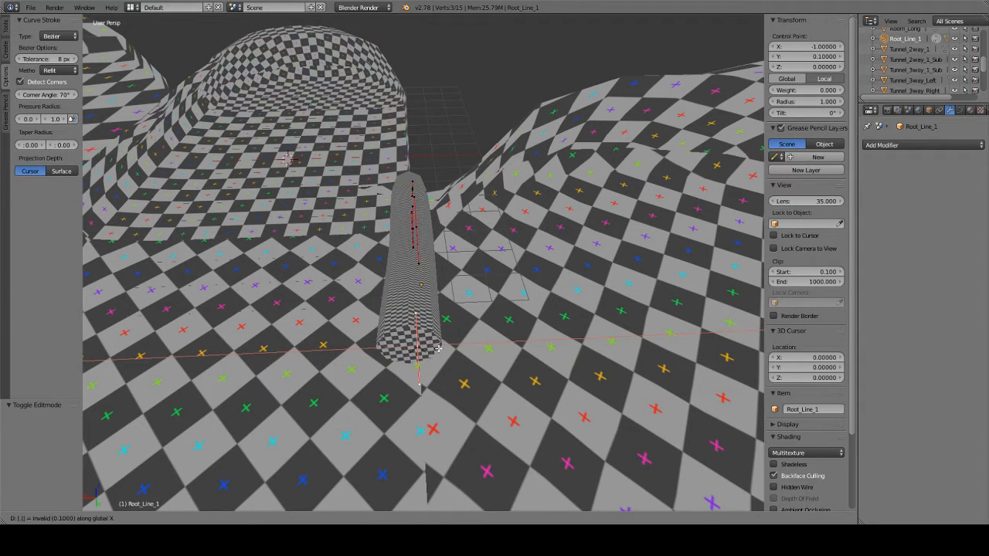
{"action": "type", "text": ".25"}
{"action": "key", "text": "BackSpace"}
{"action": "key", "text": "BackSpace"}
{"action": "key", "text": "BackSpace"}
{"action": "type", "text": "25"}
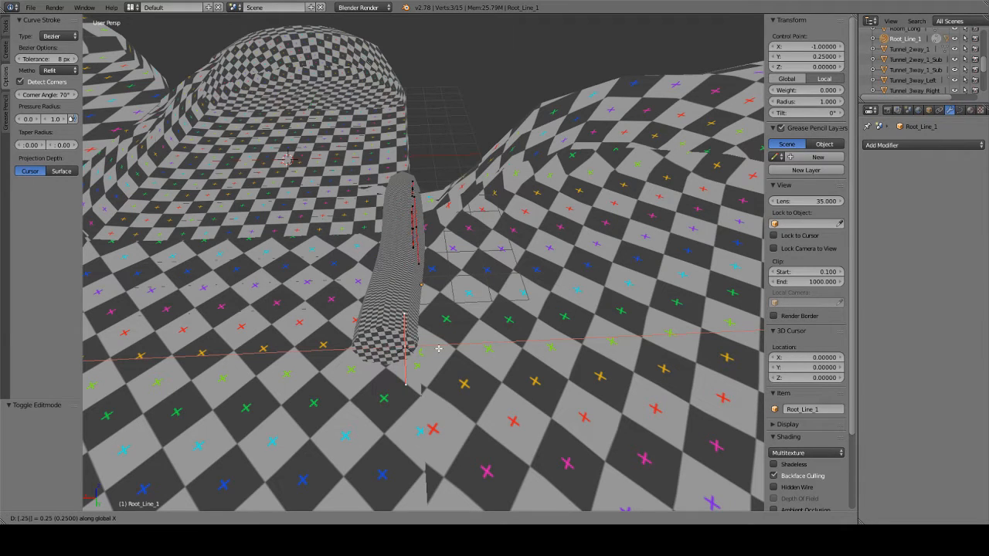
{"action": "key", "text": "BackSpace"}
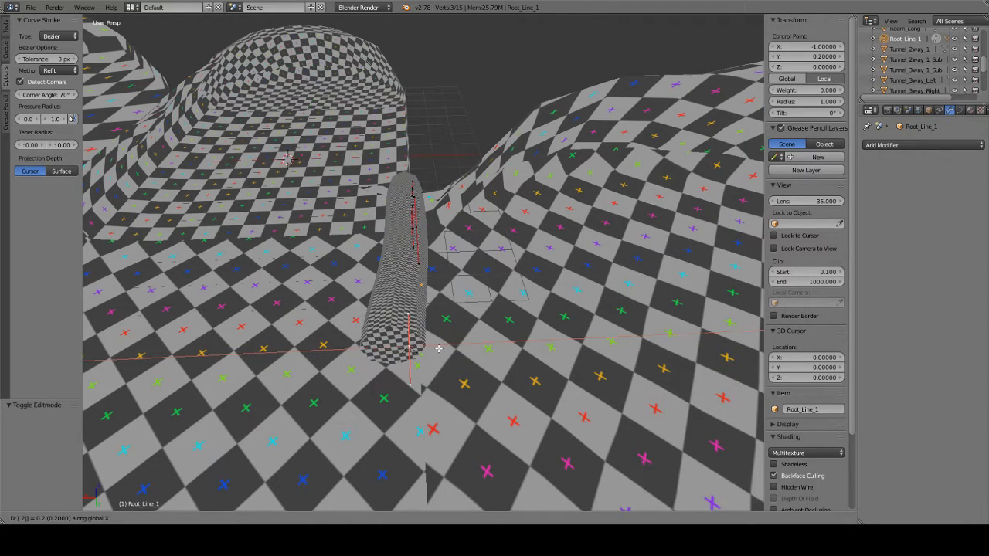
{"action": "key", "text": "Escape"}
Invert the control point selection and move all points except the first 0.2 along global X.
{"action": "key", "text": "Tab"}
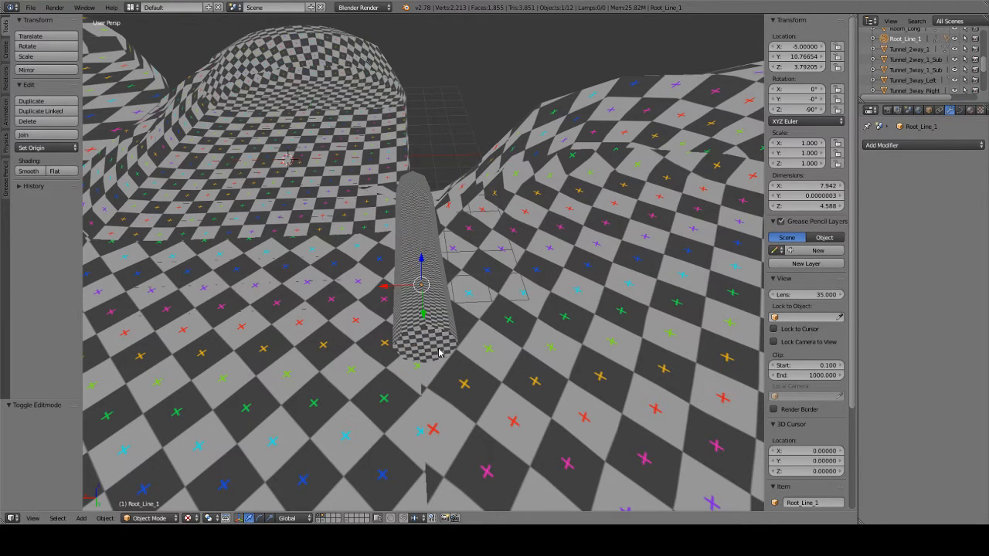
{"action": "key", "text": "Tab"}
{"action": "key", "text": "ctrl+i"}
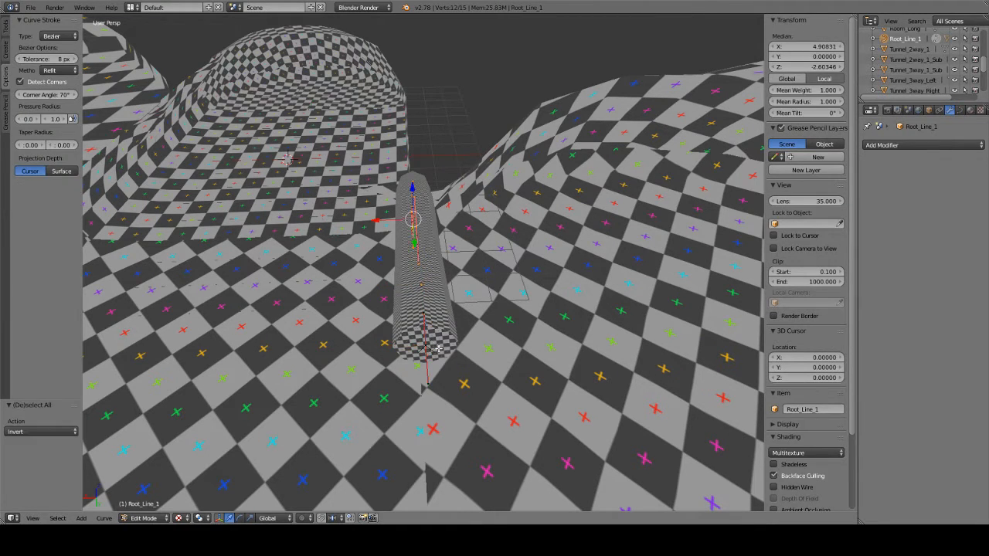
{"action": "type", "text": "gx"}
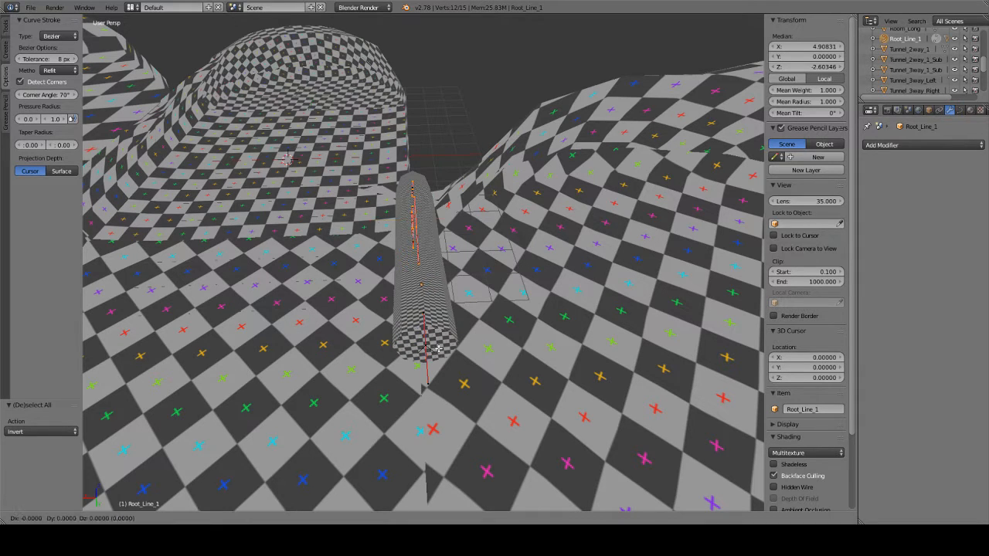
{"action": "type", "text": ".2"}
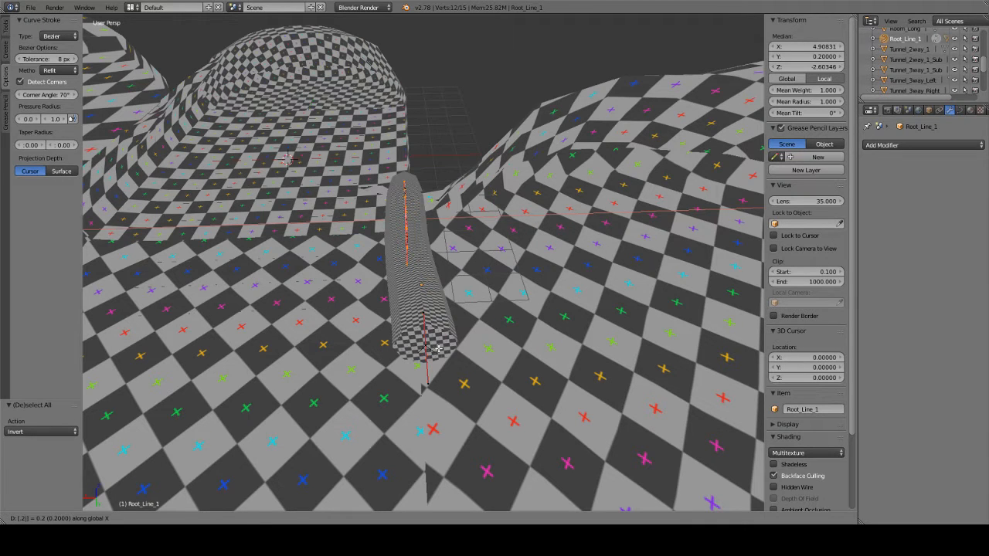
{"action": "key", "text": "Return"}
{"action": "key", "text": "Tab"}
Move the whole Root_Line_1 curve -0.2 along global X.
{"action": "middle_click_drag", "start_coordinate": [443, 360], "coordinate": [444, 327]}
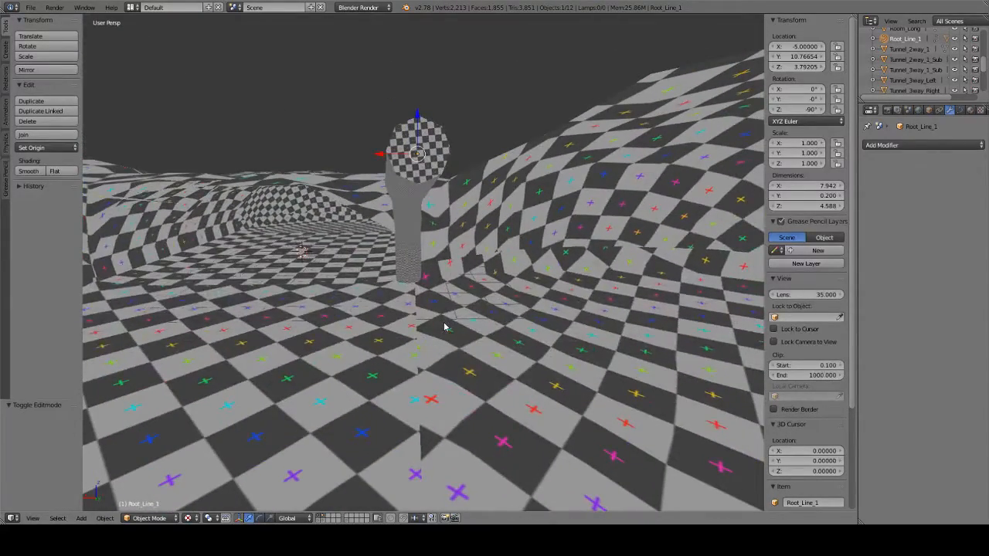
{"action": "type", "text": "gx.2"}
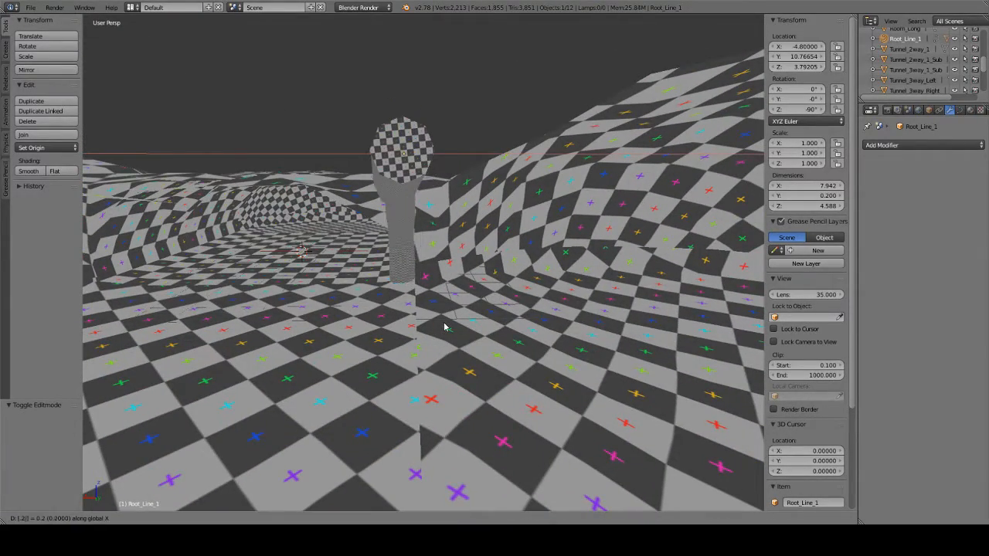
{"action": "key", "text": "minus"}
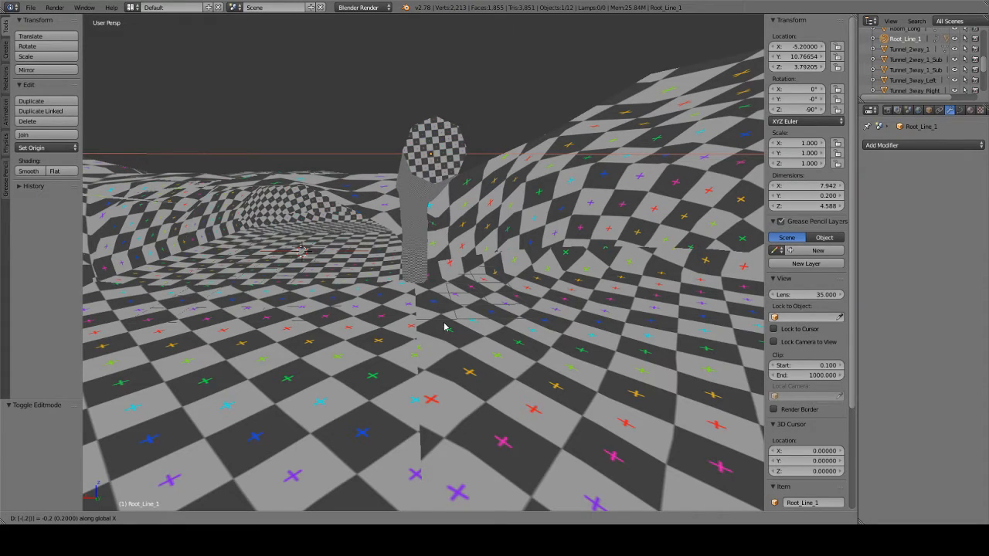
{"action": "key", "text": "Return"}
Duplicate the Root_Line_1 curve in place and rotate the copy 180° around global Z.
{"action": "middle_click_drag", "start_coordinate": [449, 347], "coordinate": [446, 324]}
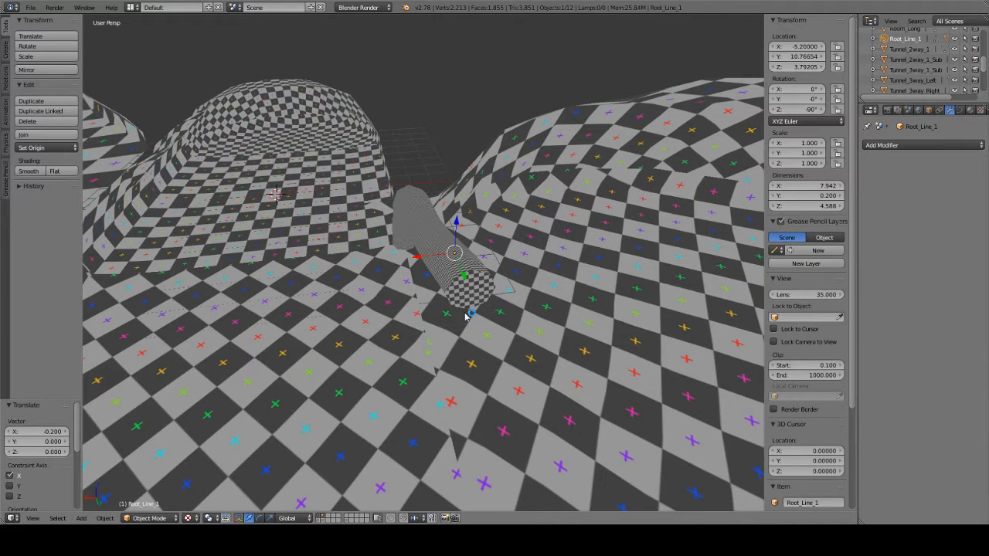
{"action": "key", "text": "shift+d"}
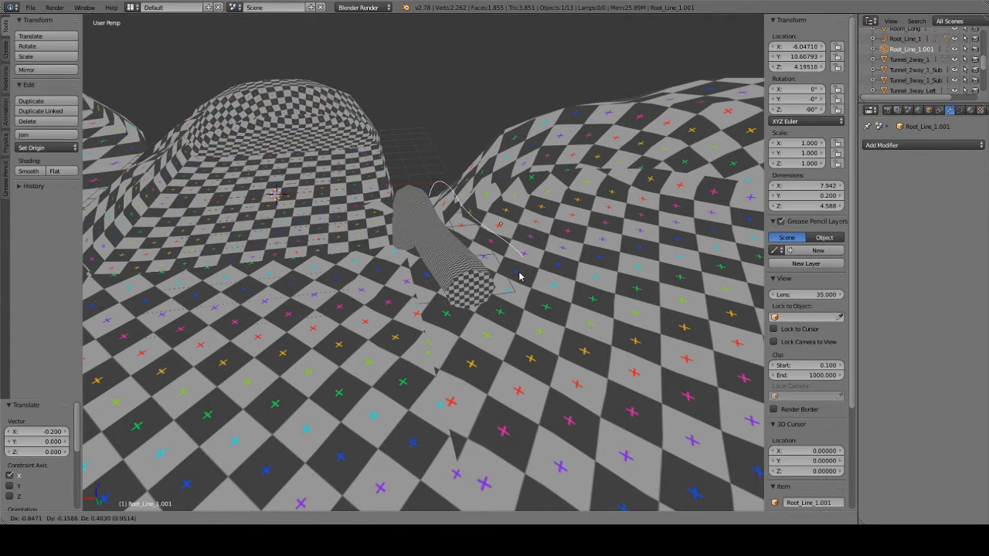
{"action": "right_click", "coordinate": [473, 308]}
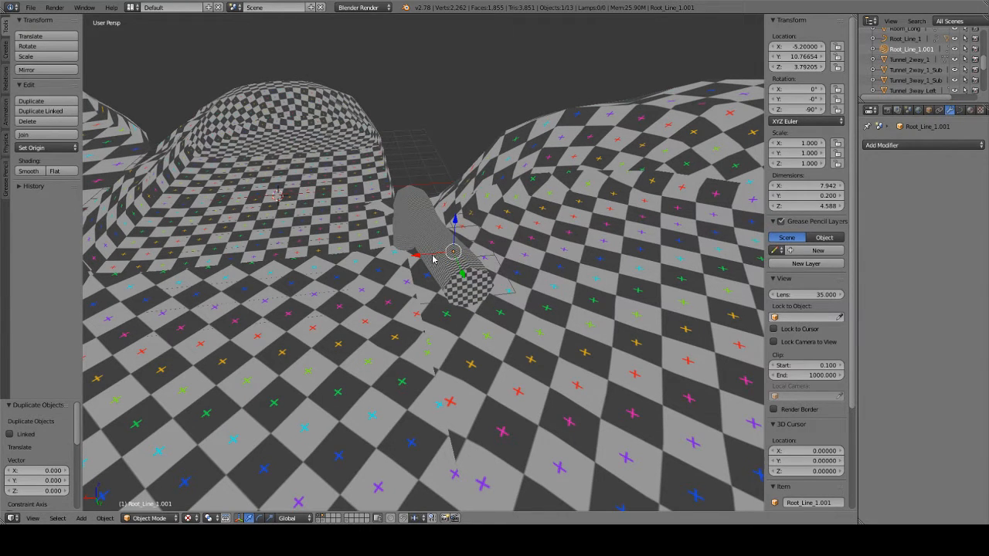
{"action": "type", "text": "rz"}
{"action": "type", "text": "180"}
{"action": "key", "text": "Return"}
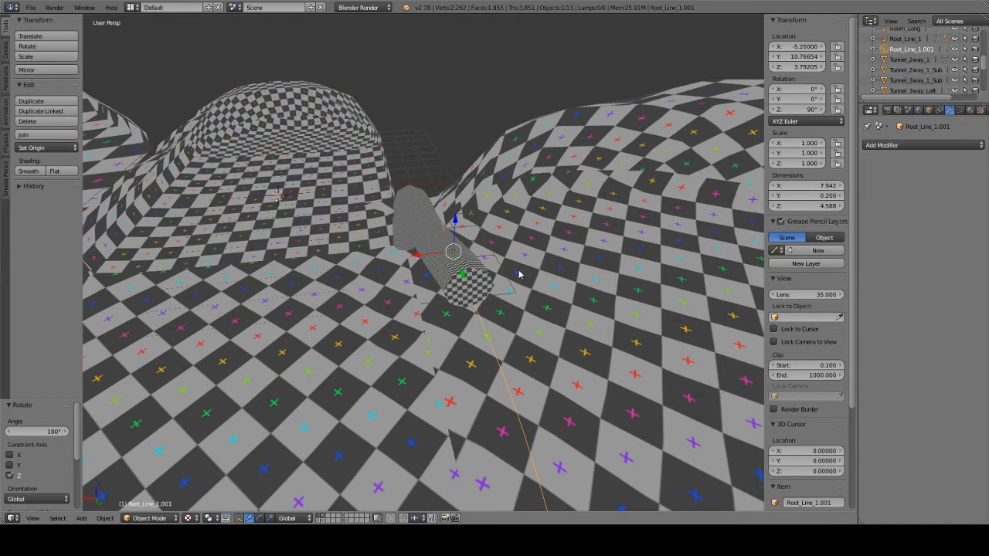
Move the duplicated curve Root_Line_1.001 0.4 along global X.
{"action": "middle_click_drag", "start_coordinate": [520, 273], "coordinate": [507, 280]}
{"action": "type", "text": "gx"}
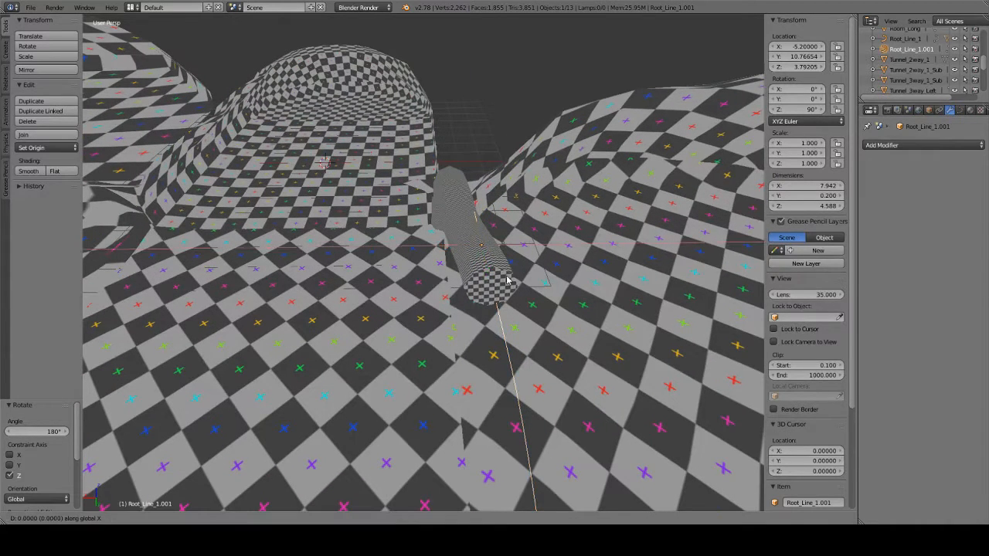
{"action": "type", "text": ".4"}
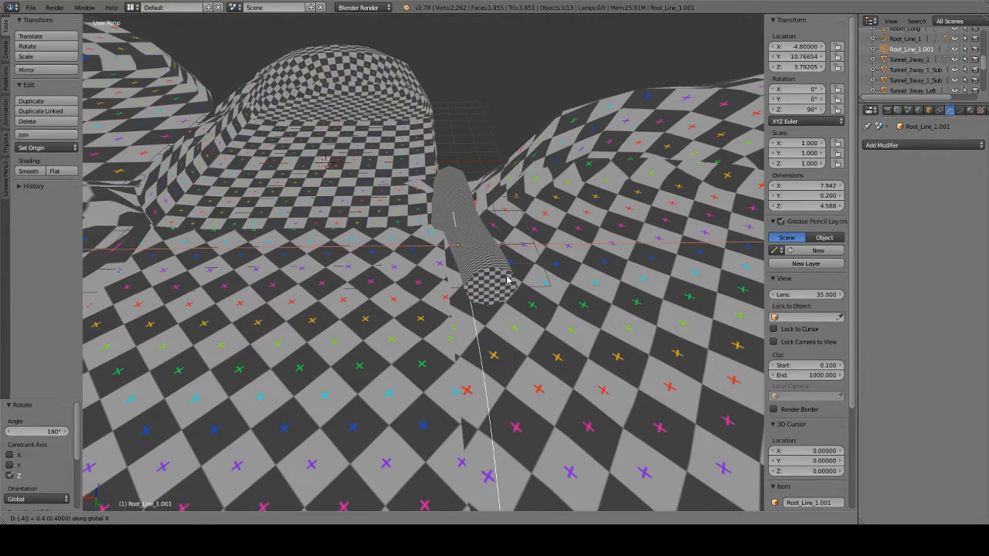
{"action": "key", "text": "Return"}
In Edit Mode on Root_Line_1.001, select all control points except the first and move them -0.2 along global X.
{"action": "middle_click_drag", "start_coordinate": [509, 279], "coordinate": [452, 219]}
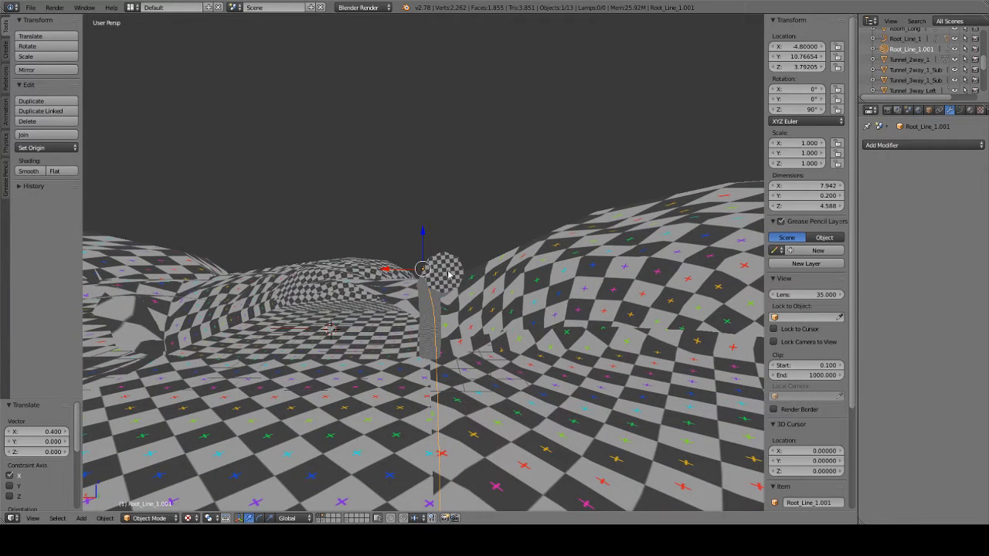
{"action": "key", "text": "Tab"}
{"action": "middle_click_drag", "start_coordinate": [446, 281], "coordinate": [448, 299]}
{"action": "middle_click_drag", "start_coordinate": [458, 178], "coordinate": [458, 285]}
{"action": "right_click", "coordinate": [431, 240]}
{"action": "key", "text": "ctrl+i"}
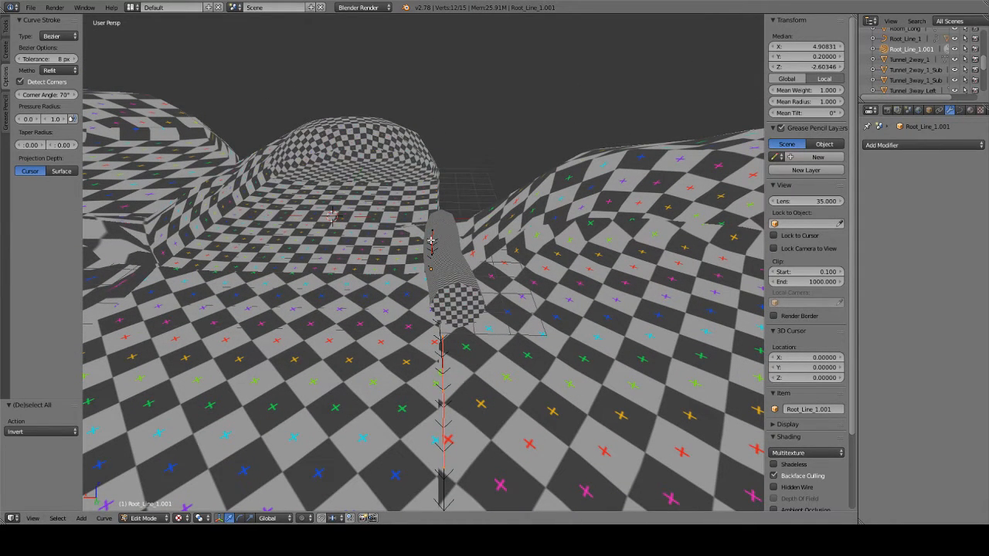
{"action": "key", "text": "g"}
{"action": "key", "text": "x"}
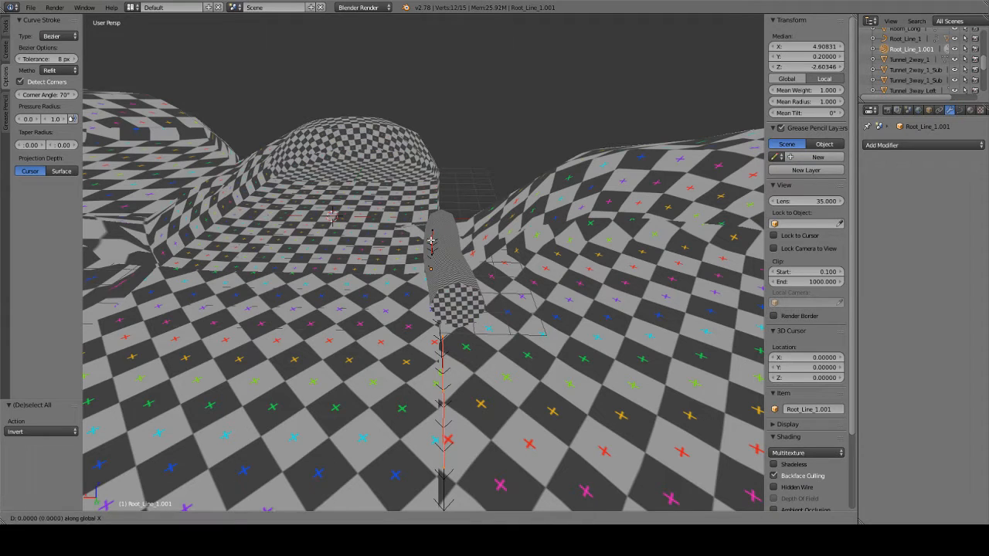
{"action": "type", "text": ".2"}
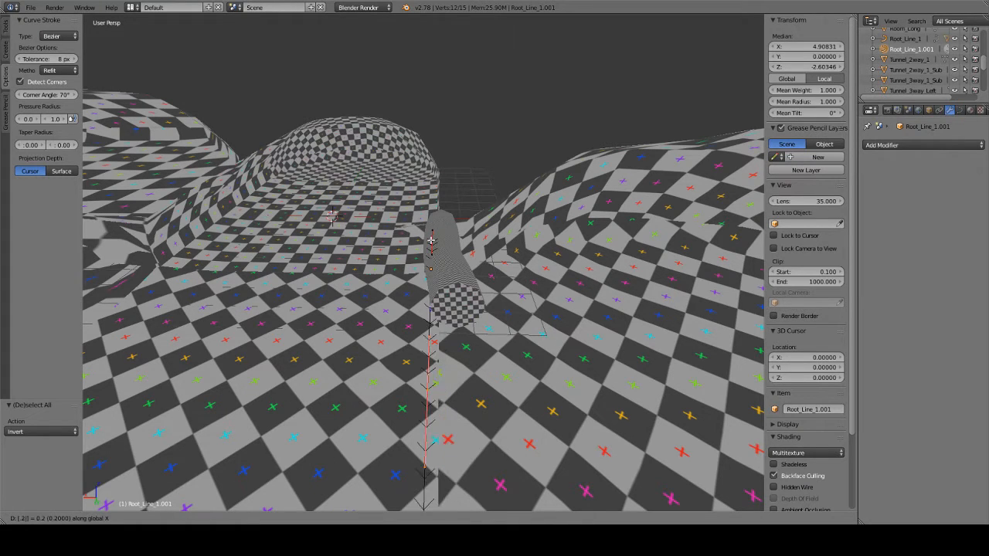
{"action": "type", "text": "-"}
{"action": "key", "text": "Return"}
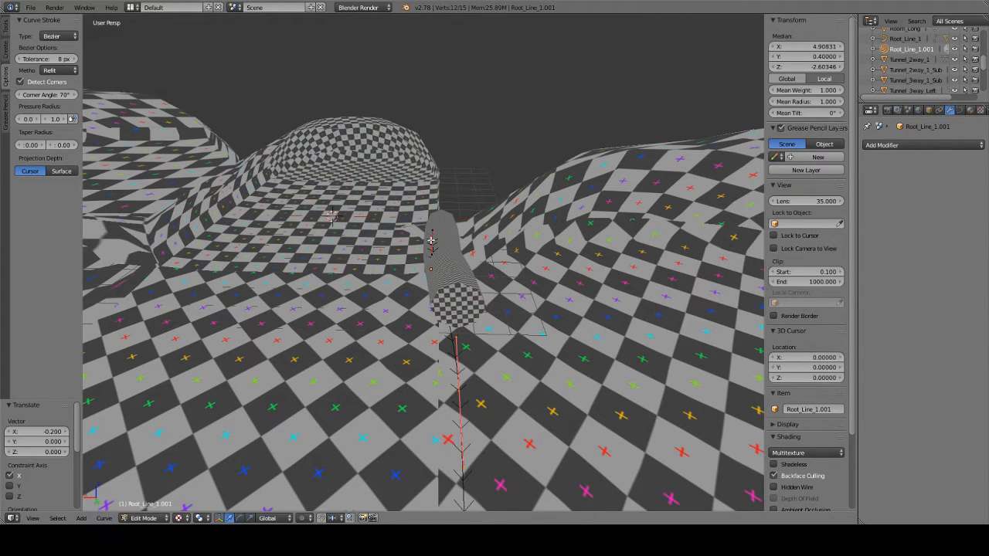
Select the Root_Line_1 curve in wireframe and move all its control points except the first another 0.2 along global X in Edit Mode.
{"action": "key", "text": "Tab"}
{"action": "right_click", "coordinate": [454, 269]}
{"action": "right_click", "coordinate": [452, 309]}
{"action": "right_click", "coordinate": [458, 311]}
{"action": "right_click", "coordinate": [458, 311]}
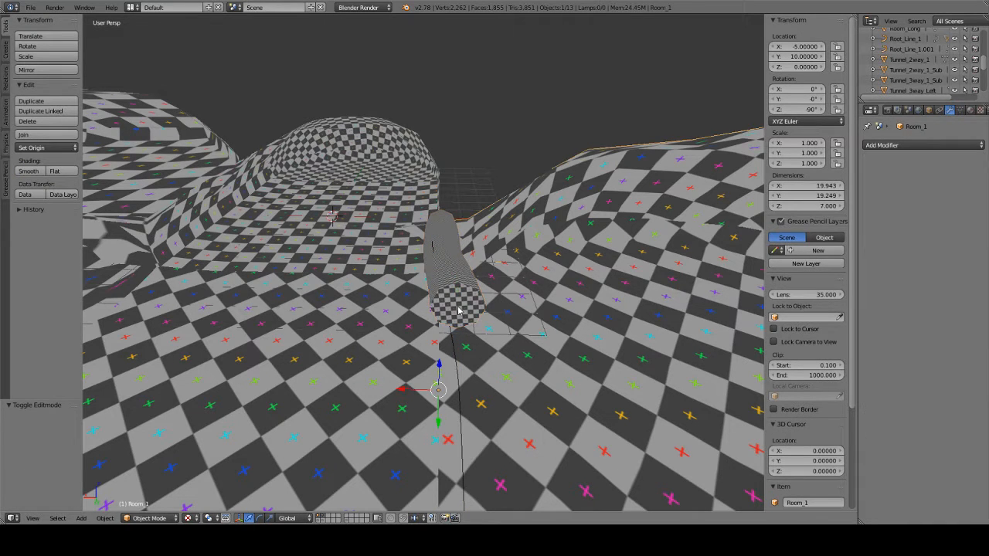
{"action": "right_click", "coordinate": [458, 310]}
{"action": "key", "text": "z"}
{"action": "right_click", "coordinate": [457, 306]}
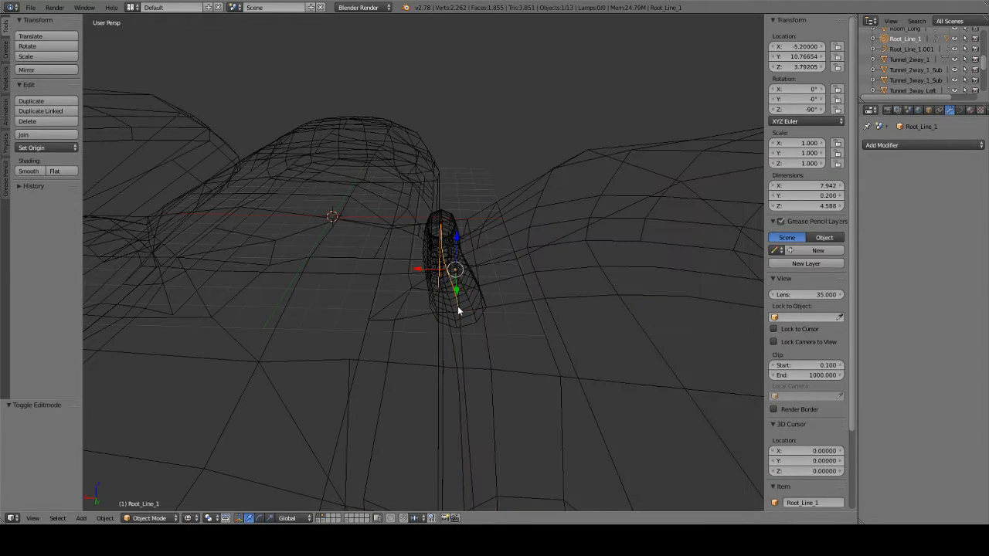
{"action": "key", "text": "Tab"}
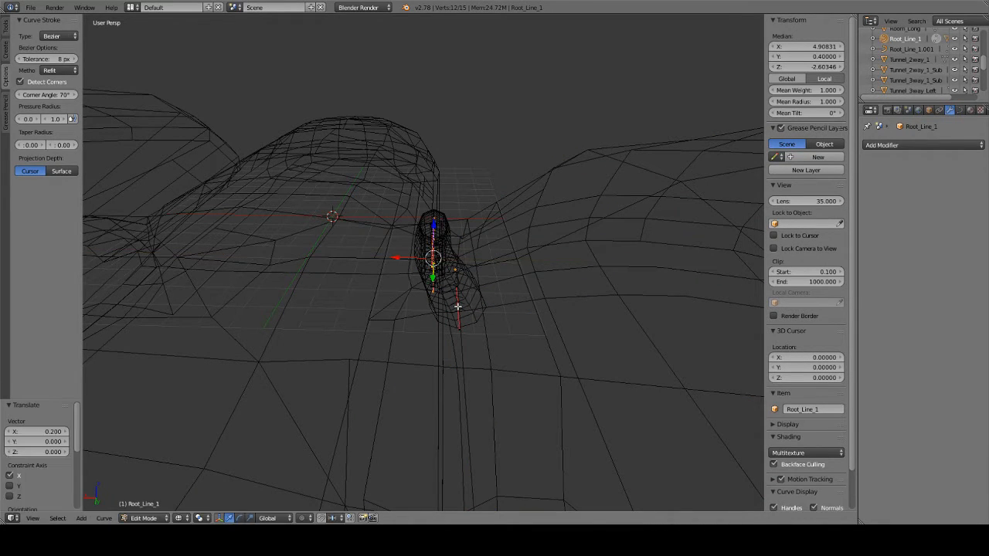
{"action": "key", "text": "Tab"}
Move the whole Root_Line_1 curve -0.2 and the whole Root_Line_1.001 curve 0.2 along global X.
{"action": "middle_click_drag", "start_coordinate": [457, 306], "coordinate": [473, 288]}
{"action": "type", "text": "gx-.2"}
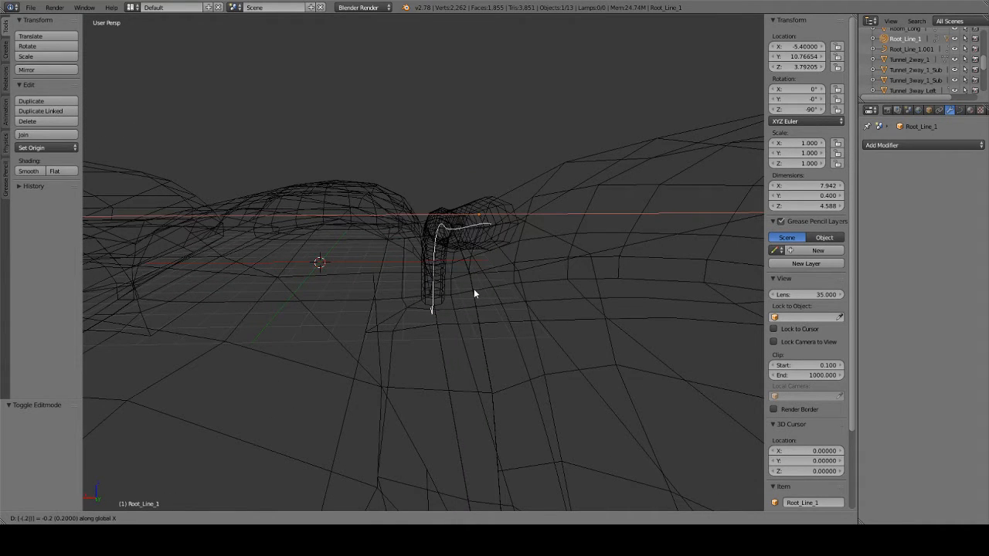
{"action": "key", "text": "Return"}
{"action": "key", "text": "z"}
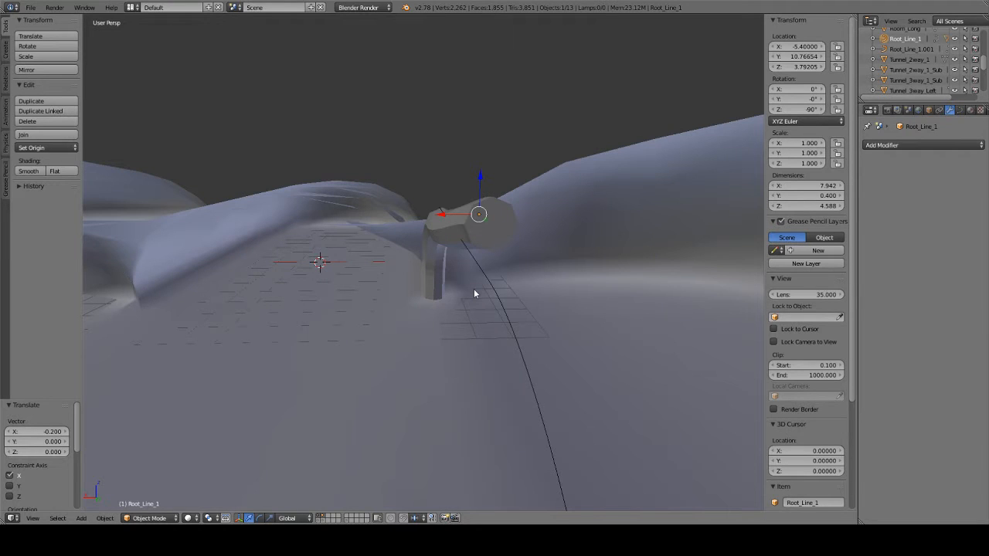
{"action": "right_click", "coordinate": [487, 278]}
{"action": "type", "text": "gx-.2"}
{"action": "key", "text": "Return"}
Duplicate Tree_Root in place and set the copy's Curve modifier object to Root_Line_1.001.
{"action": "right_click", "coordinate": [471, 230]}
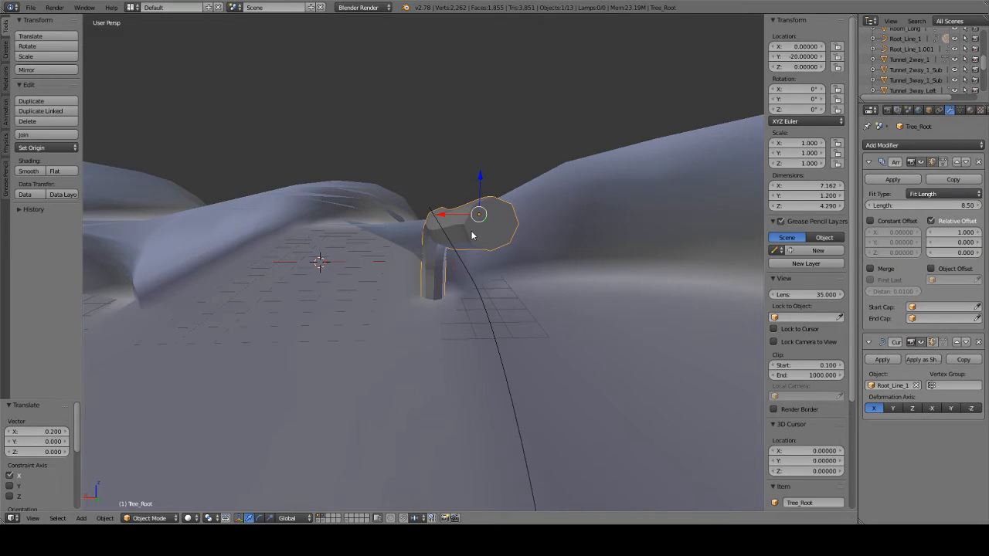
{"action": "key", "text": "shift+d"}
{"action": "right_click", "coordinate": [470, 230]}
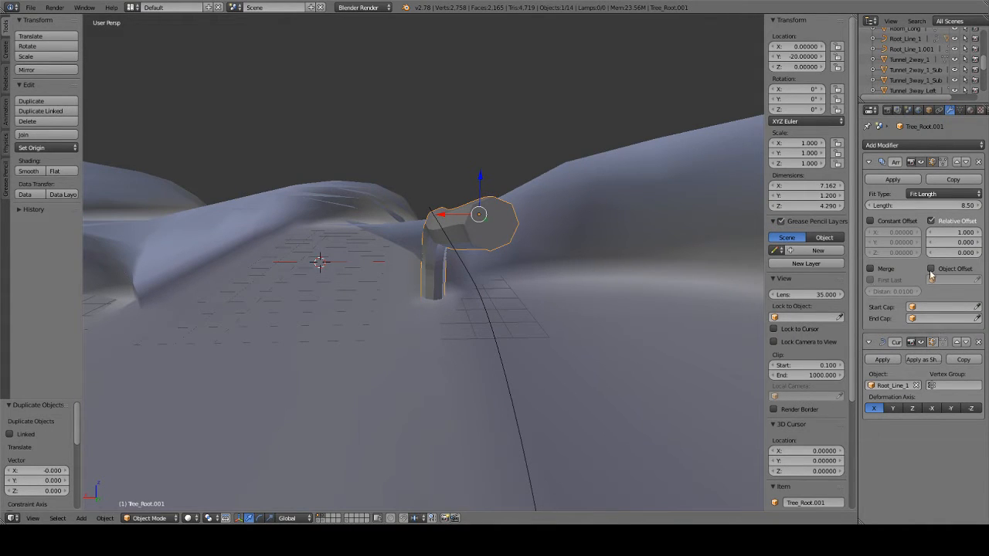
{"action": "left_click", "coordinate": [891, 385]}
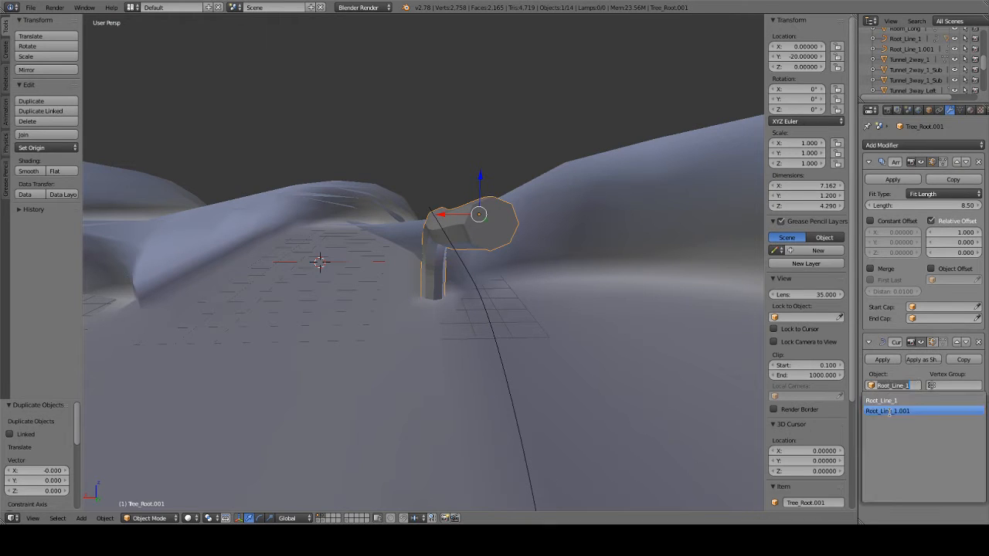
{"action": "left_click", "coordinate": [890, 411]}
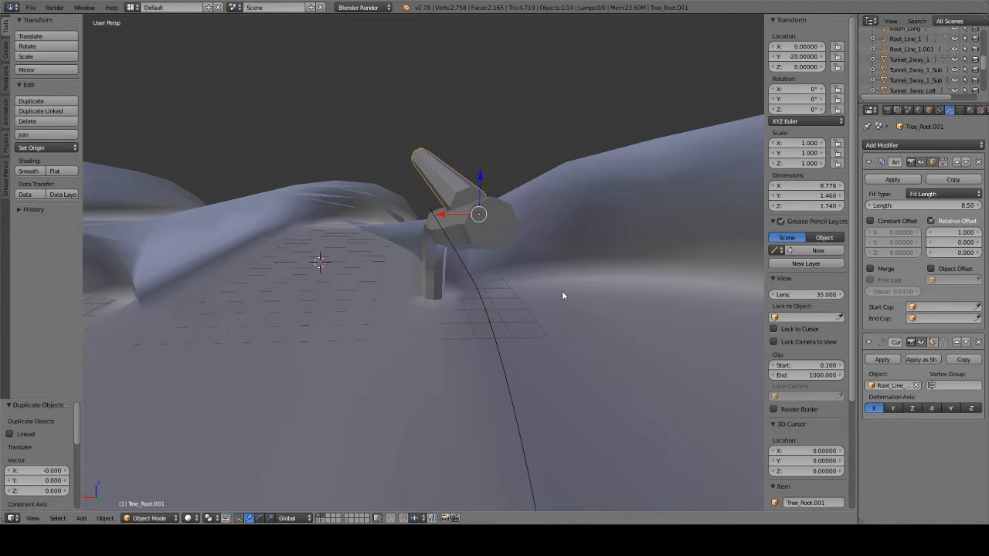
Parent the duplicated root Tree_Root.001 to the Root_Line_1.001 curve using the Object option.
{"action": "middle_click_drag", "start_coordinate": [485, 276], "coordinate": [473, 336]}
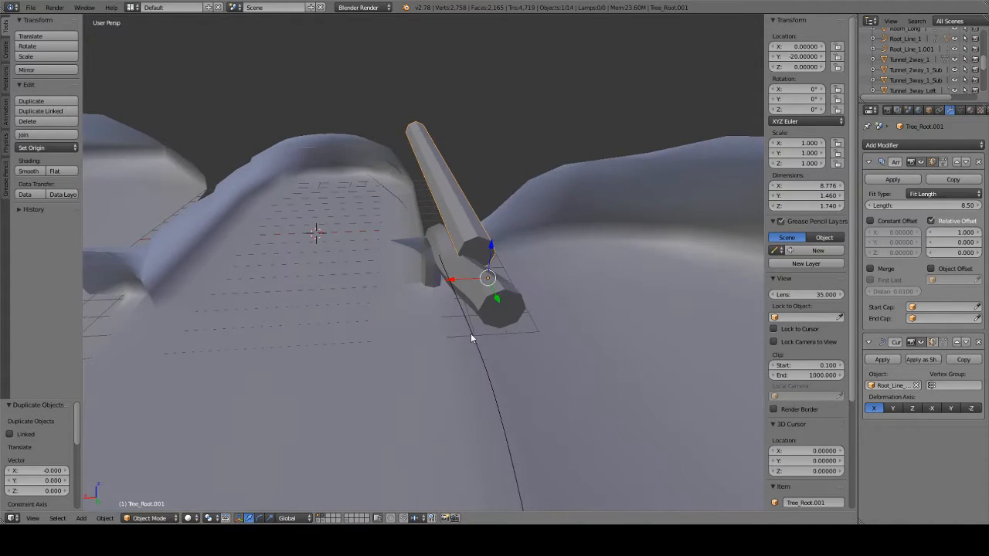
{"action": "right_click", "coordinate": [470, 337]}
{"action": "key", "text": "ctrl+p"}
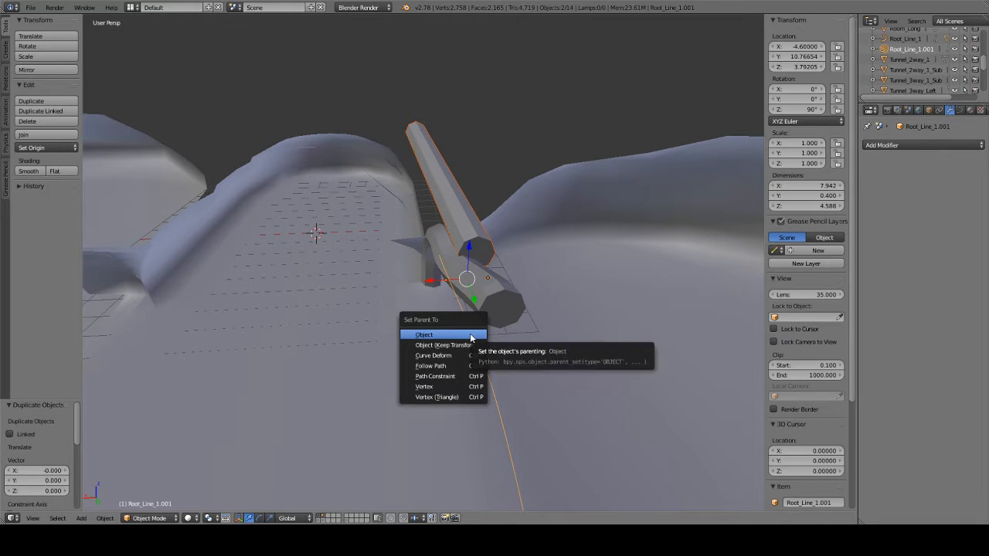
{"action": "left_click", "coordinate": [470, 337]}
Set the X, Y and Z location of Root_Line_1.001 to 0.
{"action": "middle_click_drag", "start_coordinate": [548, 316], "coordinate": [335, 313]}
{"action": "left_click", "coordinate": [802, 46]}
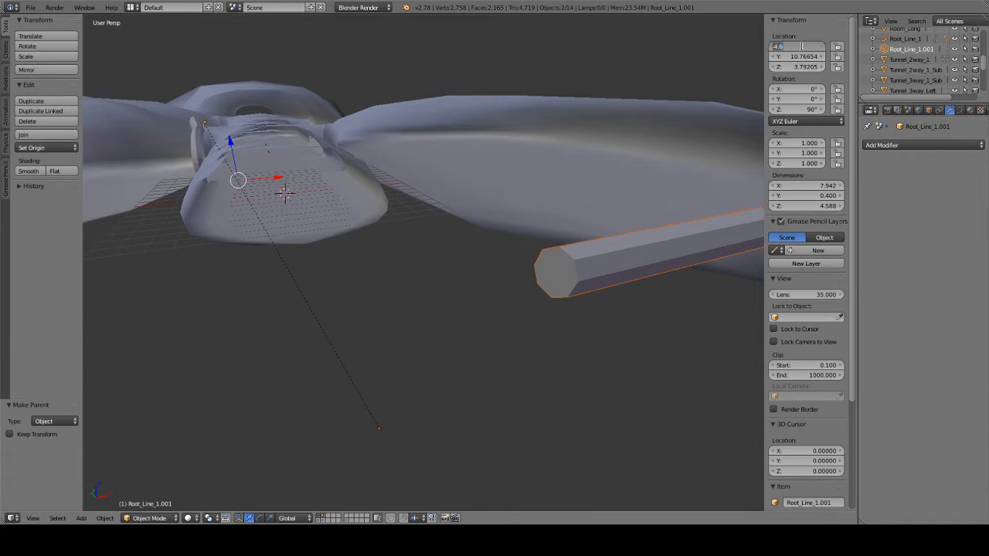
{"action": "type", "text": "0"}
{"action": "key", "text": "Tab"}
{"action": "type", "text": "0"}
{"action": "key", "text": "Tab"}
{"action": "type", "text": "0"}
{"action": "key", "text": "Return"}
{"action": "middle_click_drag", "start_coordinate": [541, 182], "coordinate": [479, 186]}
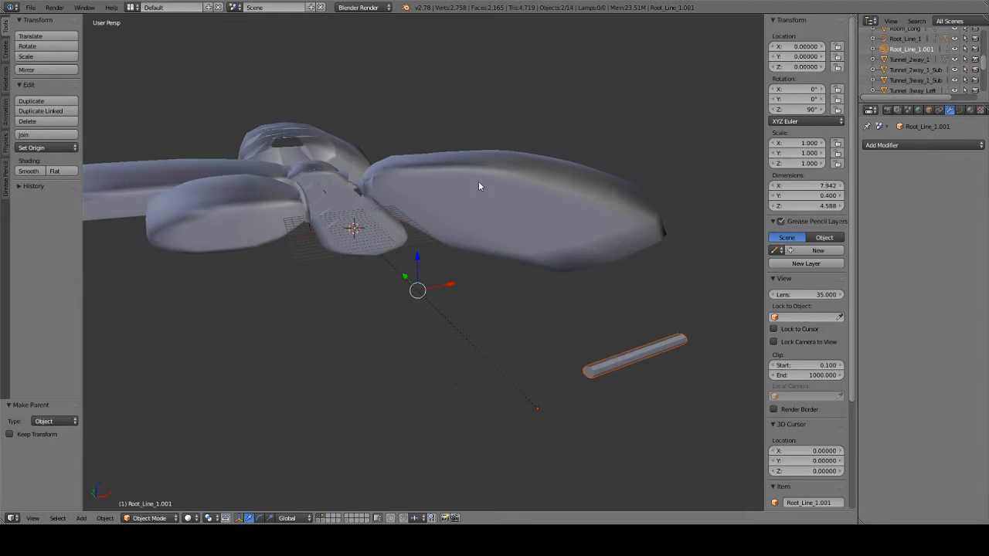
Undo the location reset of the curve, select Tree_Root.001 and set its Y location to 0.
{"action": "key", "text": "ctrl+z"}
{"action": "key", "text": "ctrl+z"}
{"action": "key", "text": "ctrl+z"}
{"action": "right_click", "coordinate": [474, 264]}
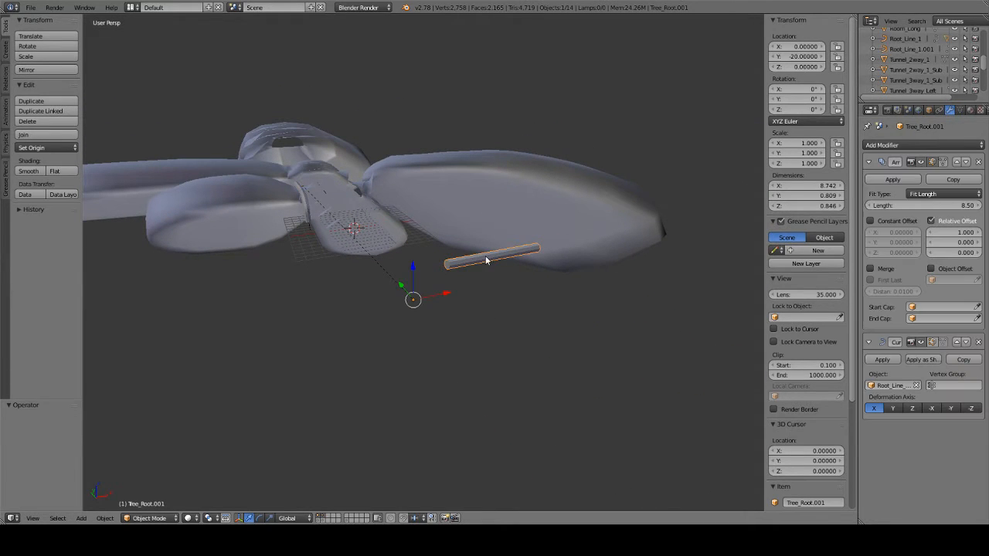
{"action": "left_click", "coordinate": [795, 57]}
{"action": "type", "text": "0"}
{"action": "key", "text": "Return"}
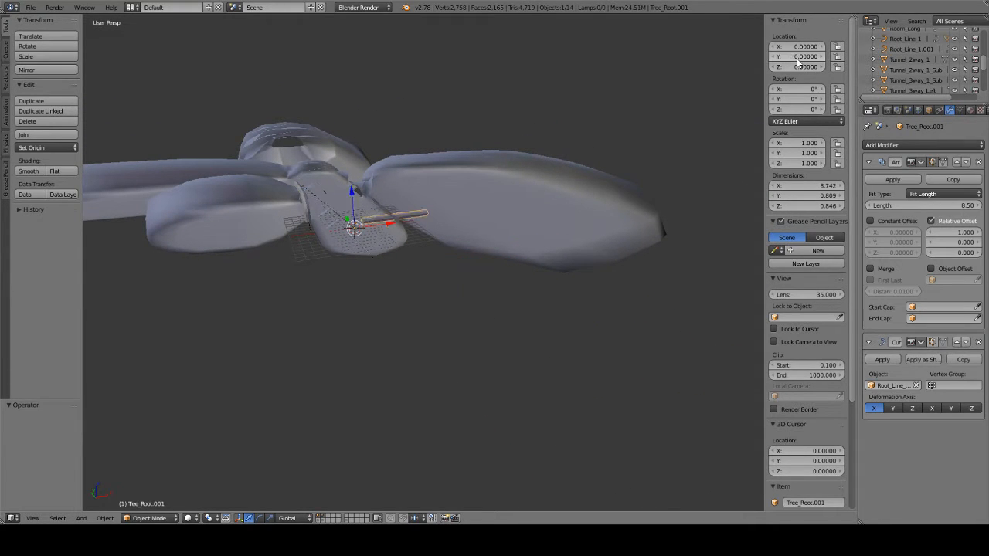
Check the parent of Tree_Root.001 in its object properties and undo its parenting and location changes.
{"action": "middle_click_drag", "start_coordinate": [596, 171], "coordinate": [455, 214]}
{"action": "scroll", "coordinate": [455, 214], "scroll_direction": "up", "scroll_amount": 4}
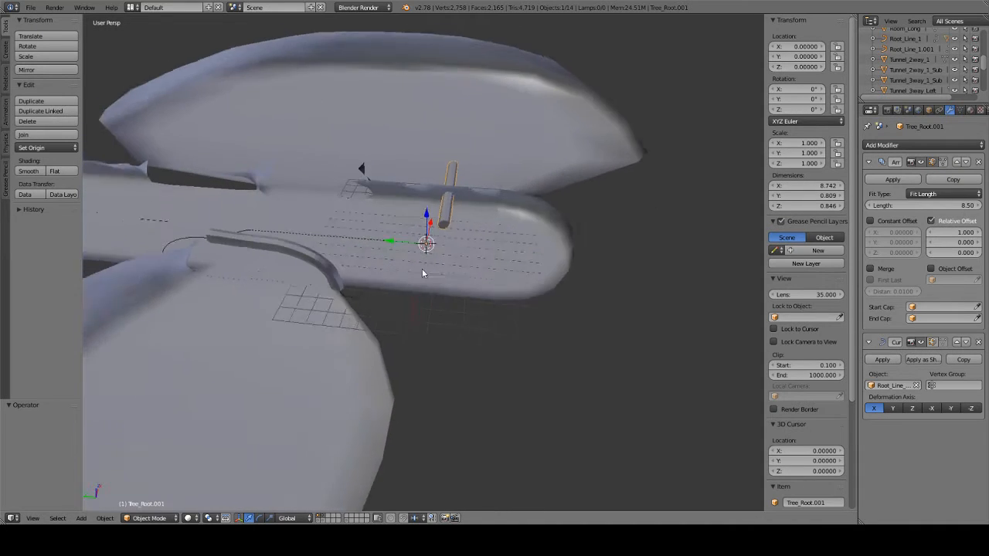
{"action": "middle_click_drag", "start_coordinate": [362, 224], "coordinate": [572, 244]}
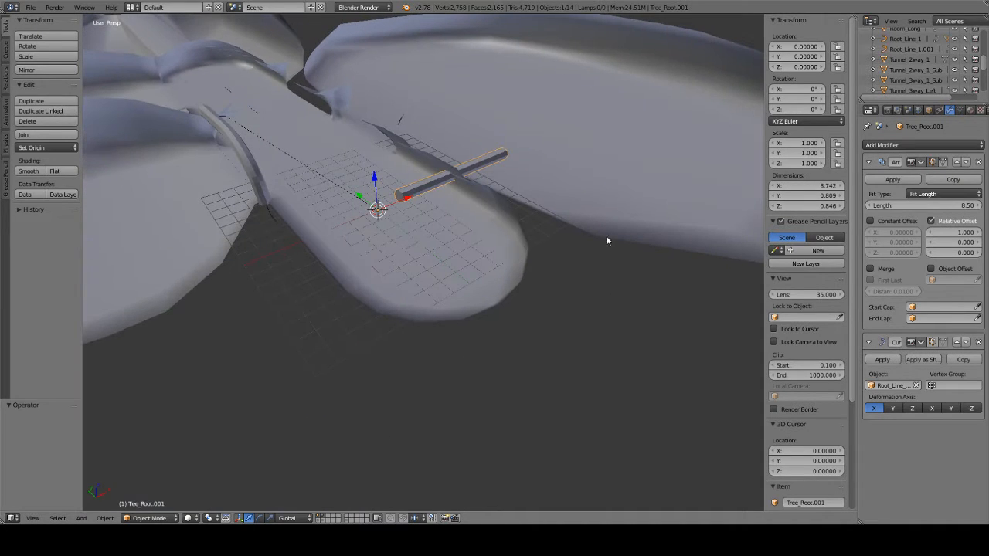
{"action": "left_click", "coordinate": [929, 111]}
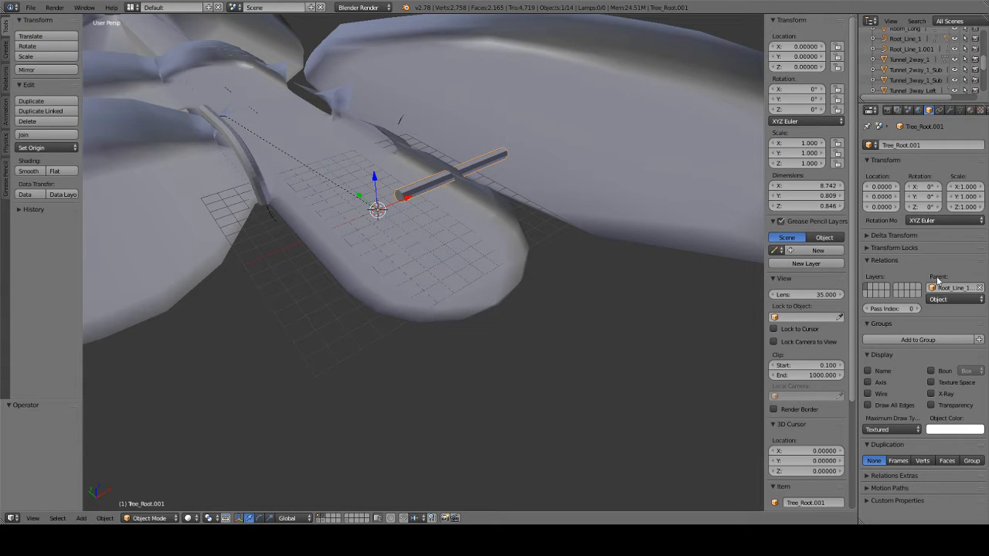
{"action": "middle_click_drag", "start_coordinate": [466, 279], "coordinate": [523, 317], "text": "shift"}
{"action": "key", "text": "ctrl+z"}
{"action": "key", "text": "ctrl+z"}
{"action": "key", "text": "ctrl+z"}
Select Tree_Root.001 and rotate it 180° around global Z.
{"action": "middle_click_drag", "start_coordinate": [408, 288], "coordinate": [587, 306]}
{"action": "middle_click_drag", "start_coordinate": [472, 260], "coordinate": [488, 303]}
{"action": "scroll", "coordinate": [488, 304], "scroll_direction": "up", "scroll_amount": 5}
{"action": "right_click", "coordinate": [428, 206]}
{"action": "middle_click_drag", "start_coordinate": [426, 204], "coordinate": [569, 284]}
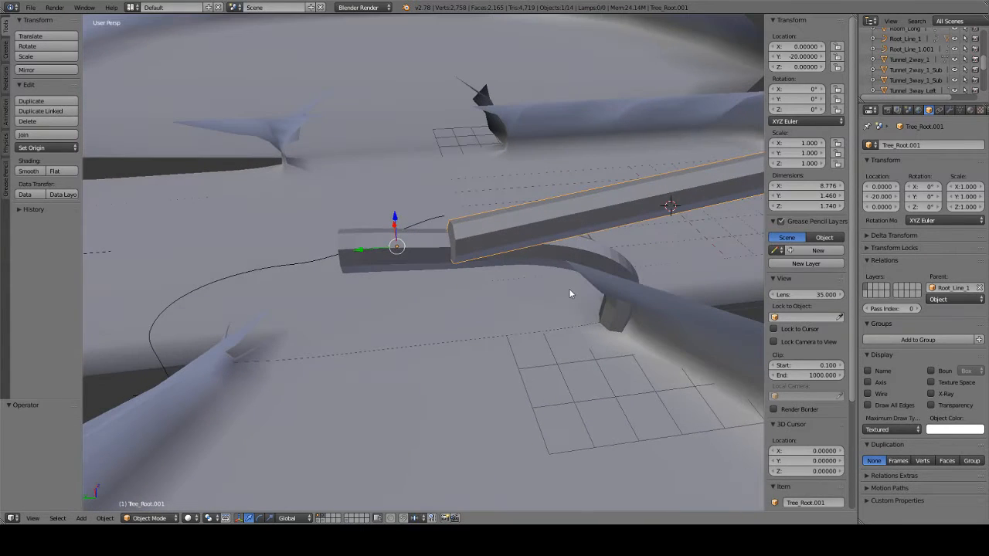
{"action": "key", "text": "r"}
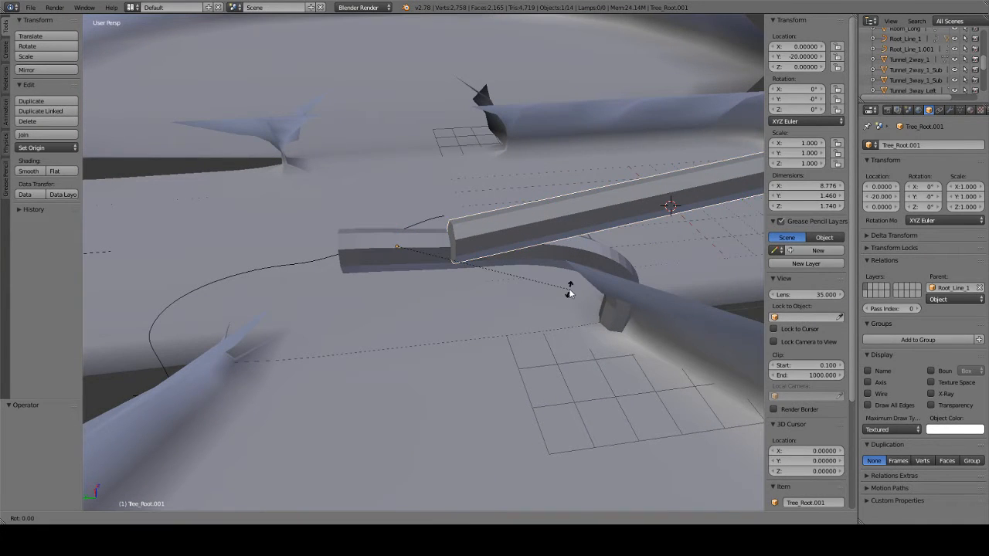
{"action": "type", "text": "z"}
{"action": "type", "text": "180"}
{"action": "key", "text": "Return"}
Move Tree_Root.001 0.8 along global X.
{"action": "middle_click_drag", "start_coordinate": [583, 280], "coordinate": [454, 243]}
{"action": "type", "text": "gx"}
{"action": "type", "text": ".4"}
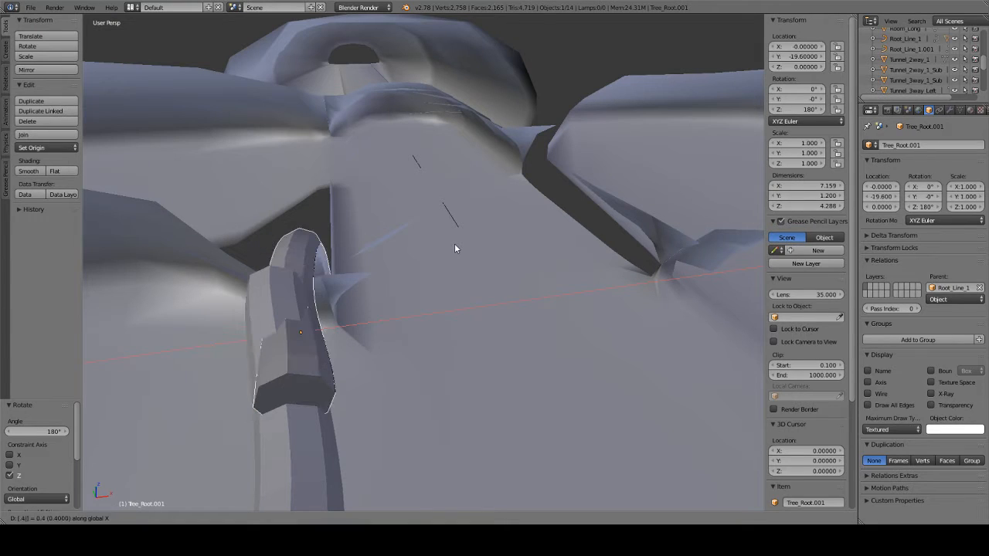
{"action": "key", "text": "BackSpace"}
{"action": "type", "text": "8"}
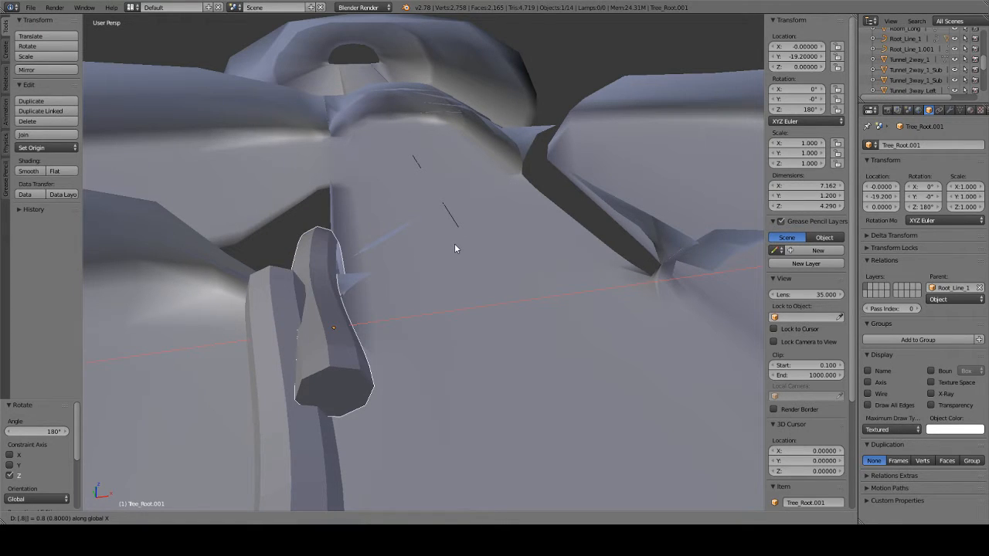
{"action": "key", "text": "Return"}
Examine how the two root halves meet, in wireframe from above and textured from inside the tunnel.
{"action": "key", "text": "z"}
{"action": "key", "text": "KP_7"}
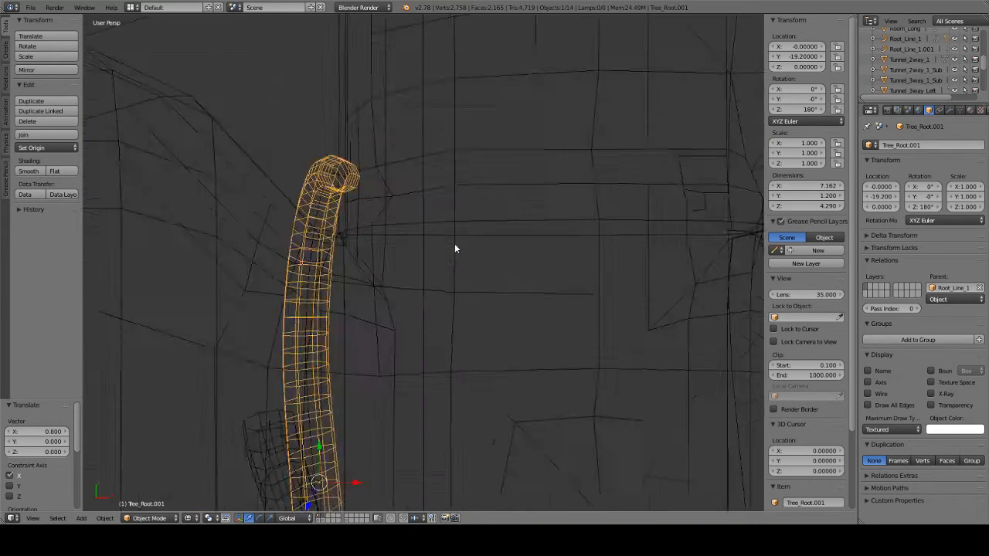
{"action": "middle_click_drag", "start_coordinate": [343, 342], "coordinate": [388, 245], "text": "shift"}
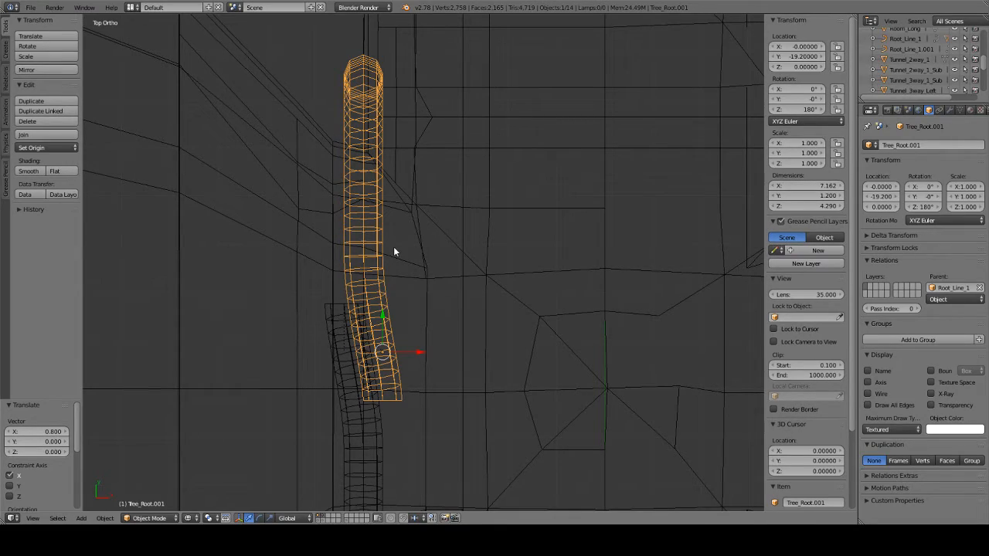
{"action": "key", "text": "z"}
{"action": "key", "text": "alt+z"}
{"action": "middle_click_drag", "start_coordinate": [393, 252], "coordinate": [490, 261]}
{"action": "scroll", "coordinate": [557, 281], "scroll_direction": "up", "scroll_amount": 5}
{"action": "key", "text": "KP_5"}
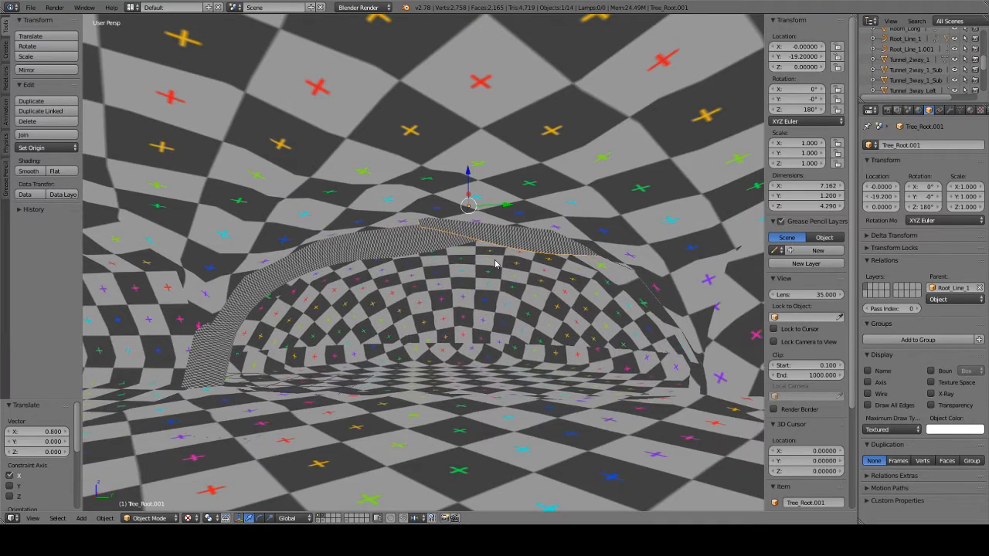
Switch the viewport to wireframe and select Tree_Root.001 over the tunnel opening.
{"action": "right_click", "coordinate": [486, 235]}
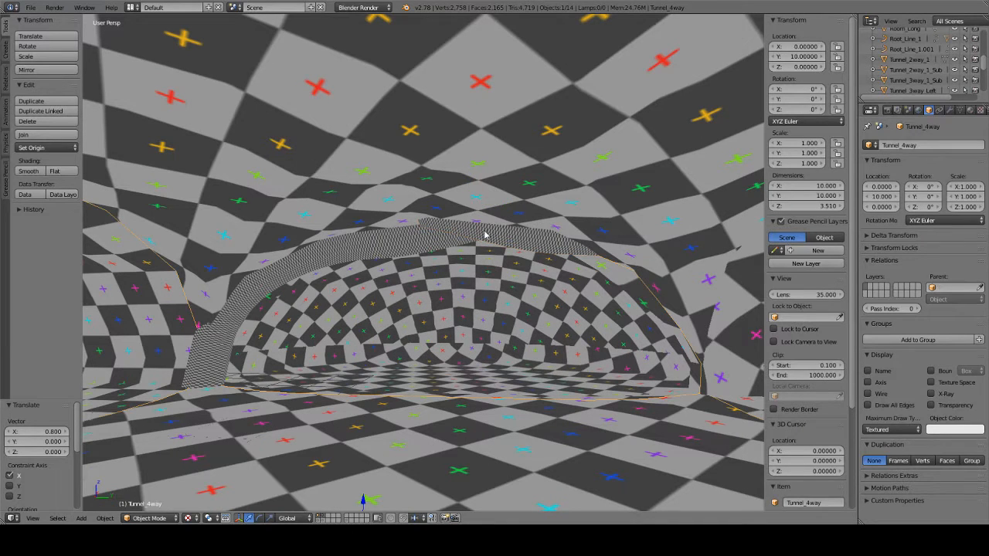
{"action": "right_click", "coordinate": [486, 234]}
{"action": "key", "text": "z"}
{"action": "middle_click_drag", "start_coordinate": [485, 235], "coordinate": [489, 225]}
{"action": "right_click", "coordinate": [489, 225]}
{"action": "right_click", "coordinate": [522, 229]}
{"action": "right_click", "coordinate": [521, 224]}
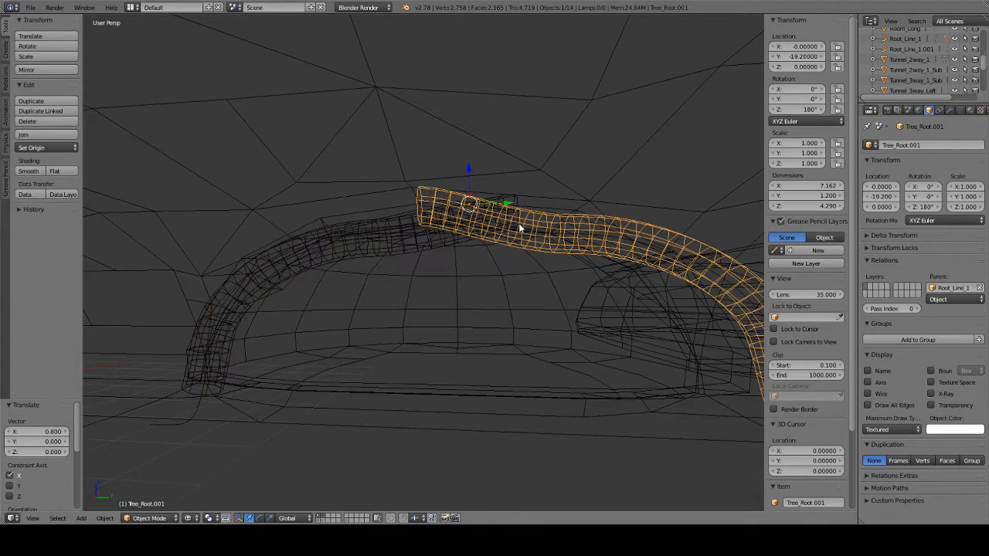
Select the Root_Line_1.001 curve and try to move it along global Y.
{"action": "right_click", "coordinate": [480, 227]}
{"action": "right_click", "coordinate": [424, 207]}
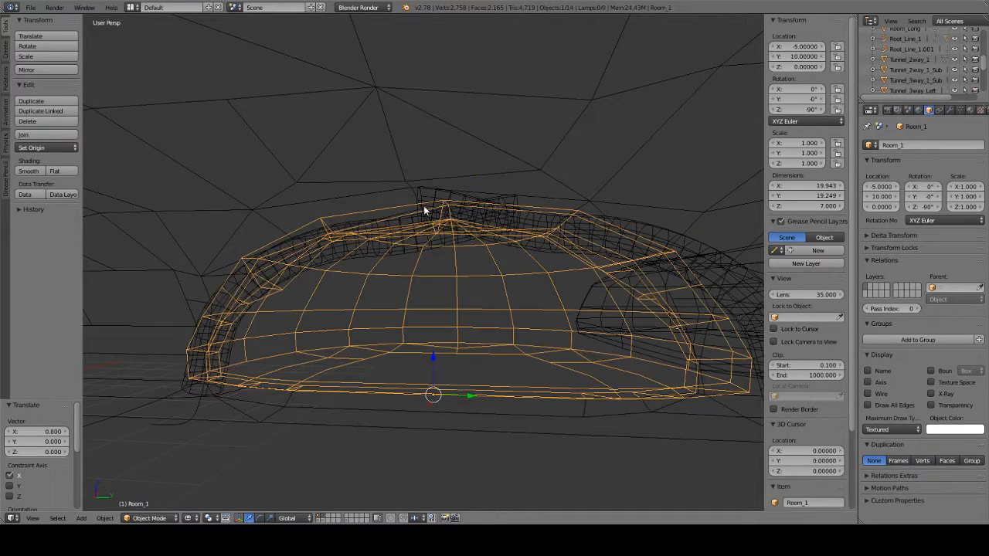
{"action": "right_click", "coordinate": [424, 205]}
{"action": "middle_click_drag", "start_coordinate": [488, 231], "coordinate": [507, 241]}
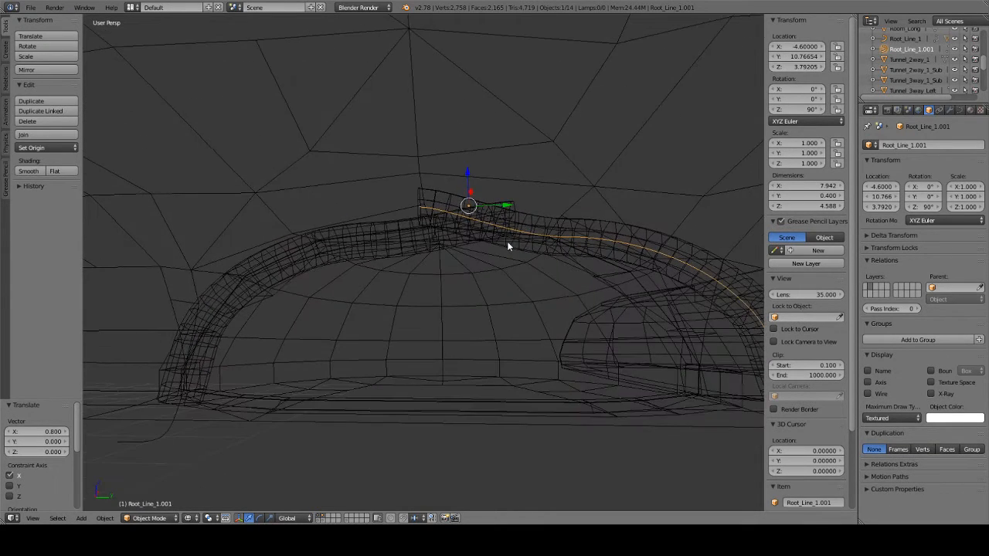
{"action": "key", "text": "g"}
{"action": "key", "text": "y"}
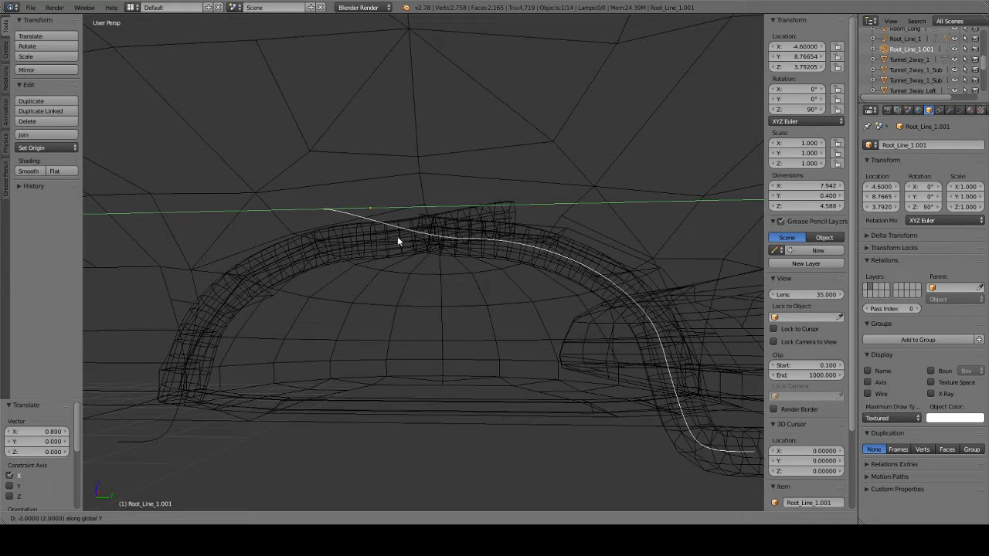
{"action": "left_click", "coordinate": [503, 237]}
Select Root_Line_1.001 together with Tree_Root.001 and isolate both in local view.
{"action": "right_click", "coordinate": [514, 229]}
{"action": "right_click", "coordinate": [522, 234], "text": "shift"}
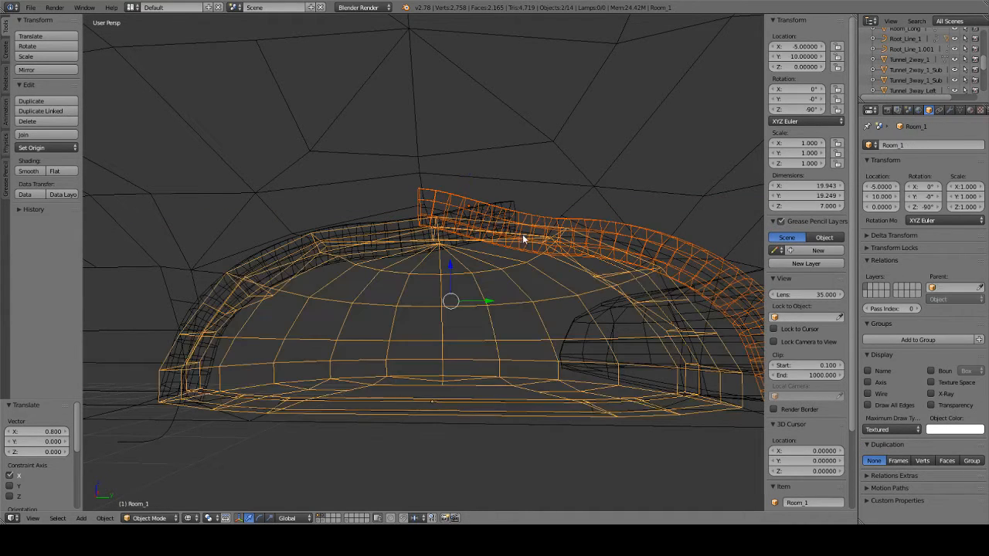
{"action": "right_click", "coordinate": [535, 222]}
{"action": "right_click", "coordinate": [528, 235], "text": "shift"}
{"action": "middle_click_drag", "start_coordinate": [543, 221], "coordinate": [534, 250]}
{"action": "scroll", "coordinate": [535, 250], "scroll_direction": "down", "scroll_amount": 3}
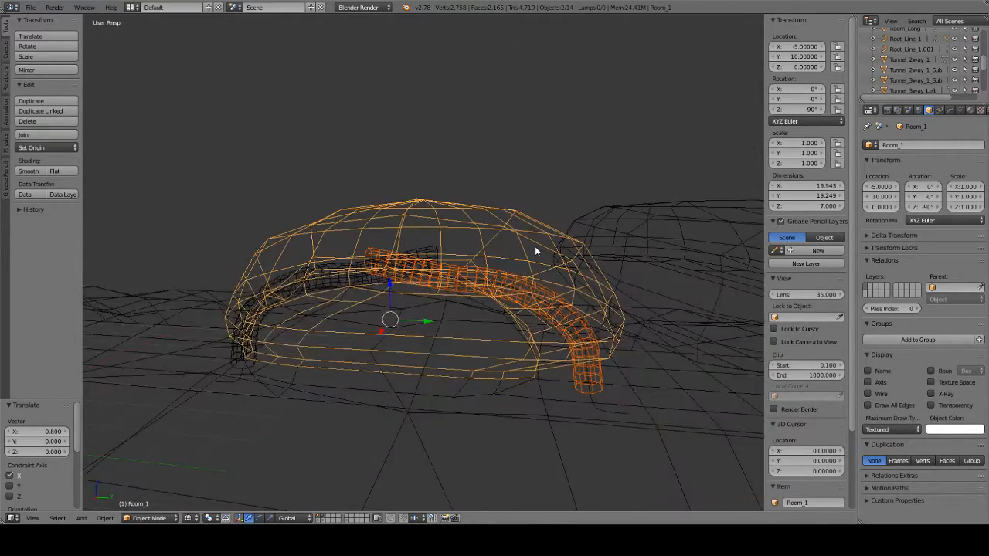
{"action": "scroll", "coordinate": [456, 265], "scroll_direction": "up", "scroll_amount": 5}
{"action": "right_click", "coordinate": [328, 262]}
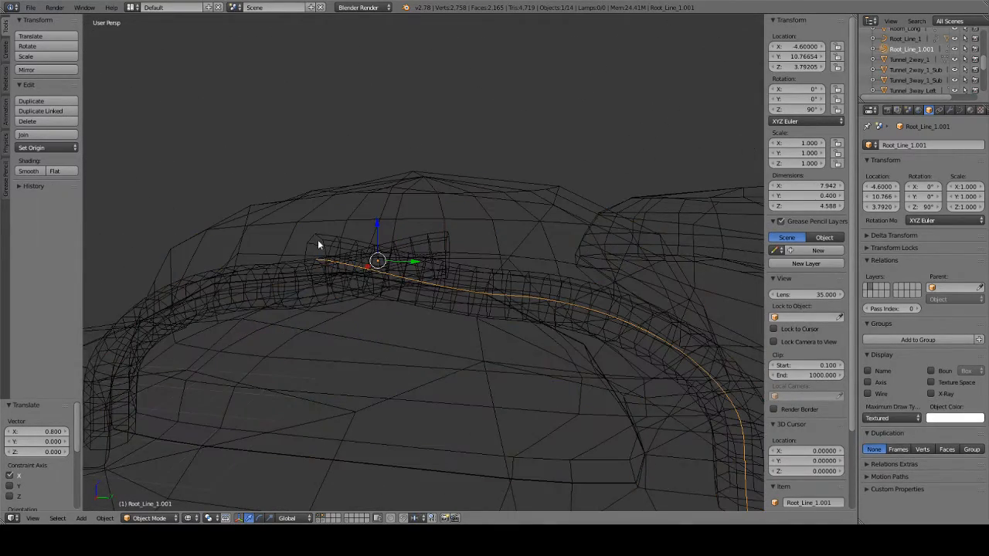
{"action": "right_click", "coordinate": [317, 239], "text": "shift"}
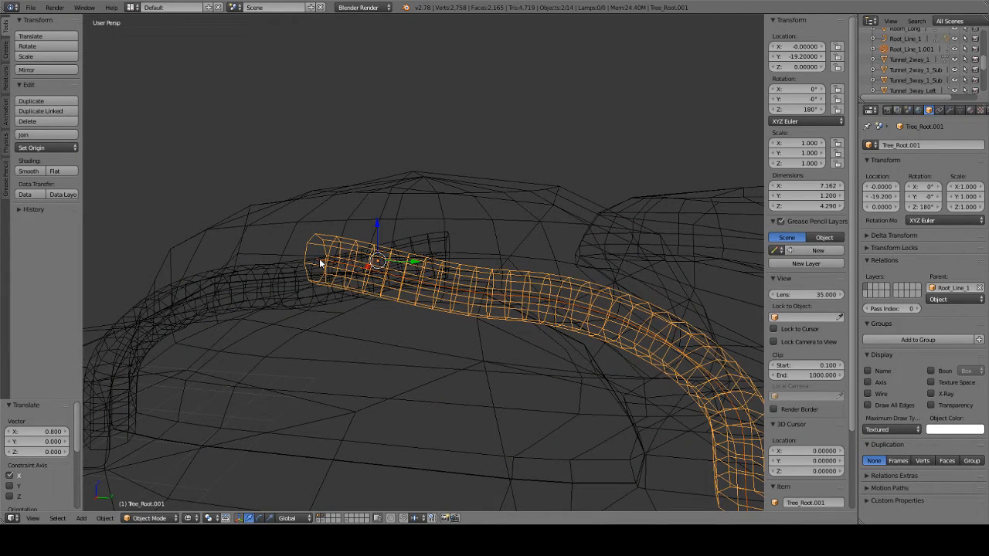
{"action": "middle_click_drag", "start_coordinate": [512, 267], "coordinate": [501, 266]}
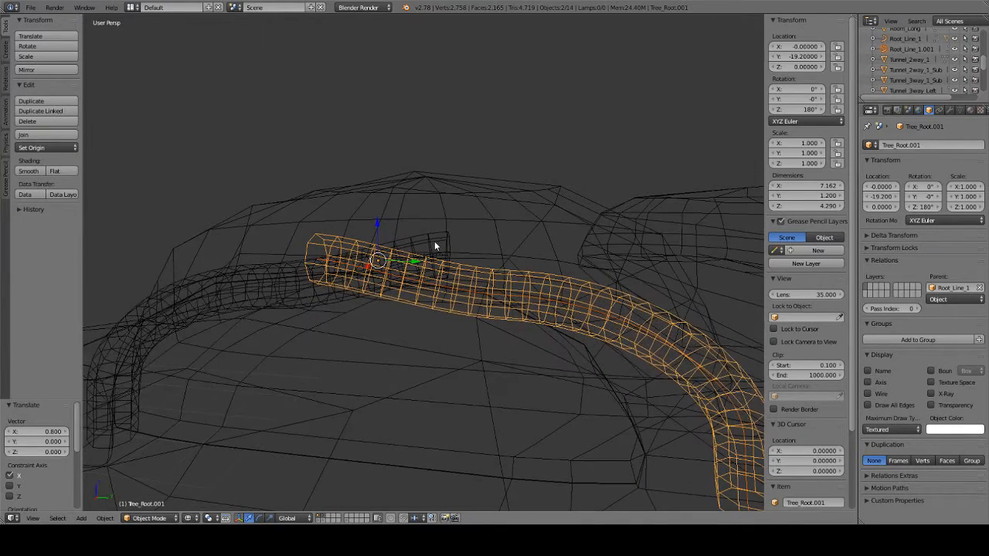
{"action": "key", "text": "KP_Divide"}
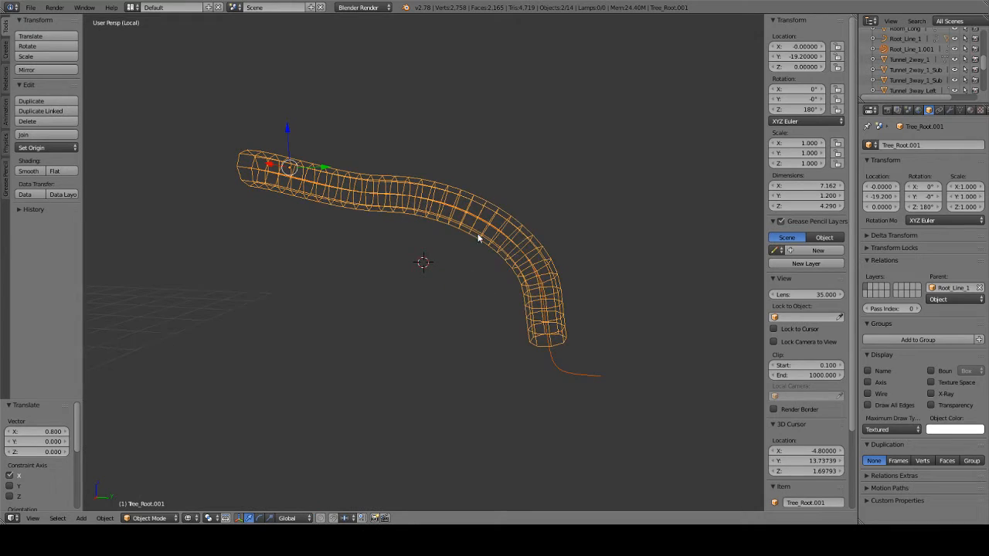
Try to parent Tree_Root.001 to Root_Line_1.001 with the Object type, and undo it.
{"action": "right_click", "coordinate": [545, 318], "text": "shift"}
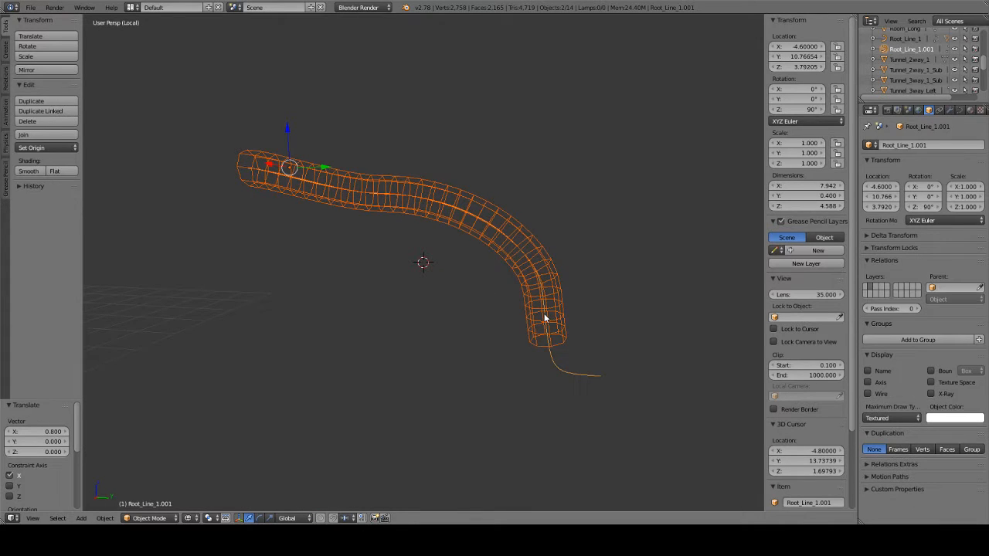
{"action": "key", "text": "ctrl+p"}
{"action": "left_click", "coordinate": [544, 318]}
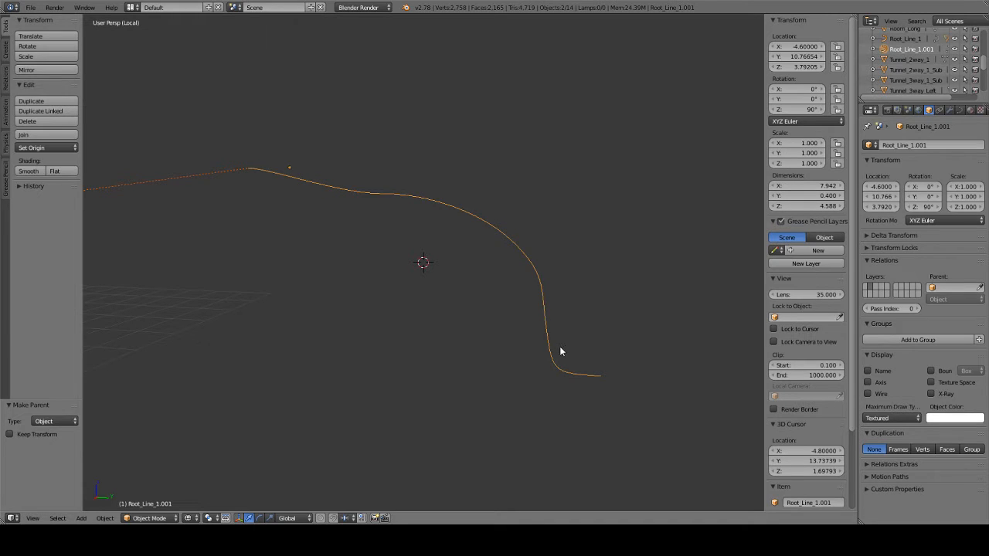
{"action": "key", "text": "ctrl+z"}
Try the plain Clear Parent option on Tree_Root.001 and undo it.
{"action": "right_click", "coordinate": [542, 285]}
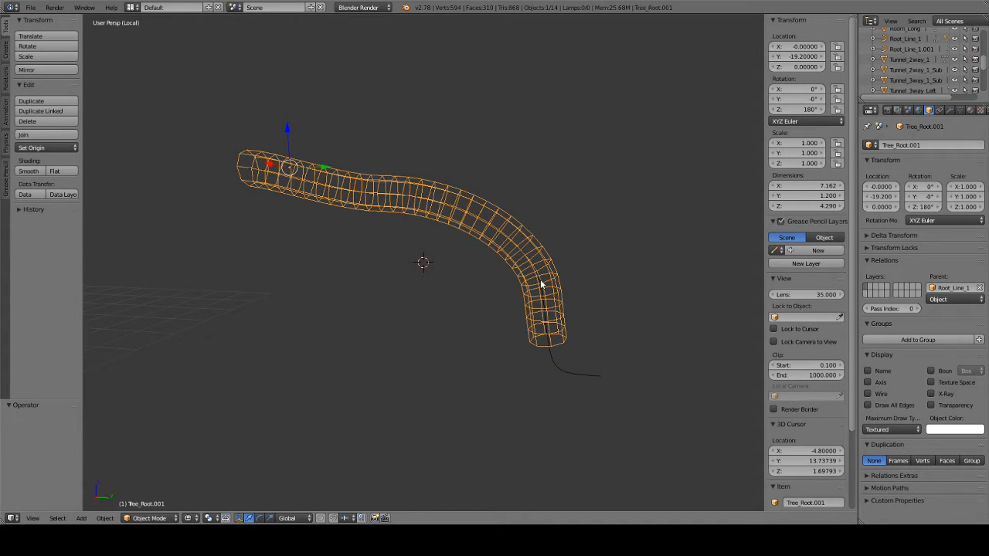
{"action": "key", "text": "alt+p"}
{"action": "left_click", "coordinate": [540, 282]}
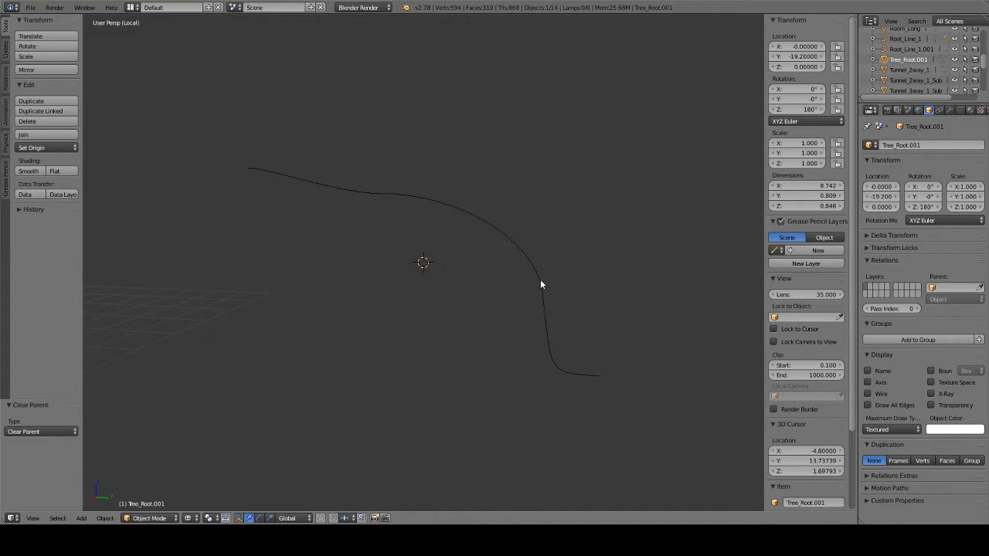
{"action": "key", "text": "ctrl+z"}
Clear Tree_Root.001's parent with Clear and Keep Transformation, and parent it to Root_Line_1.001 with the Object type.
{"action": "key", "text": "alt+p"}
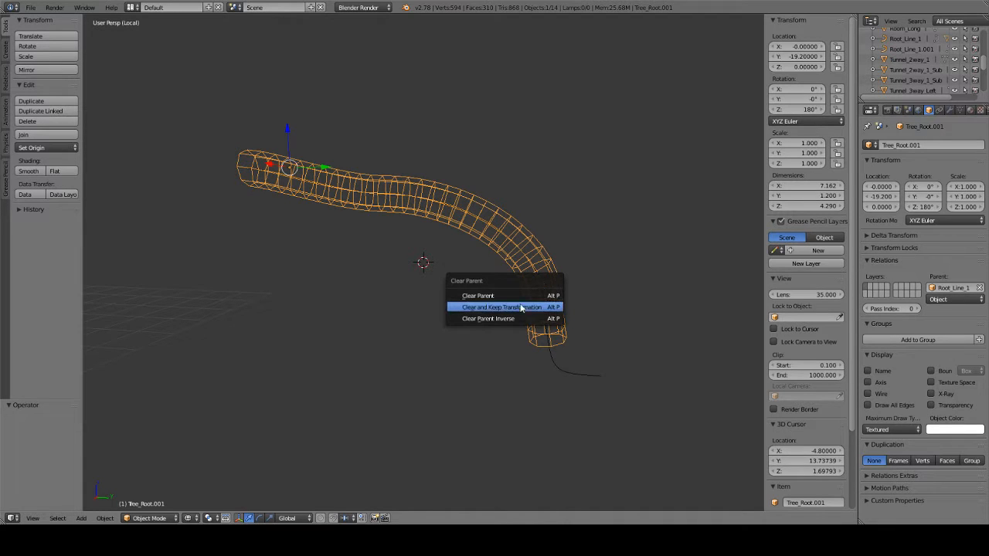
{"action": "left_click", "coordinate": [531, 306]}
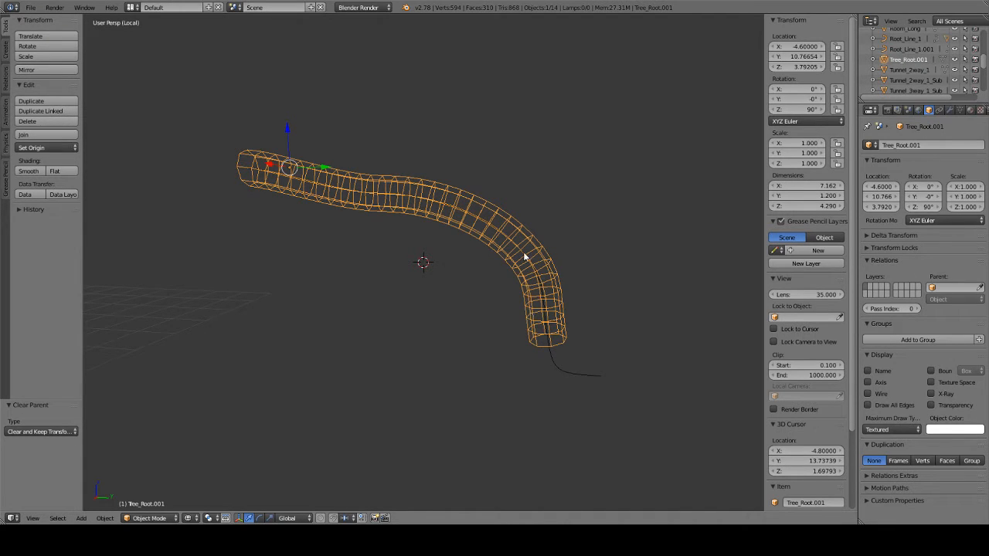
{"action": "right_click", "coordinate": [542, 293], "text": "shift"}
{"action": "key", "text": "ctrl+p"}
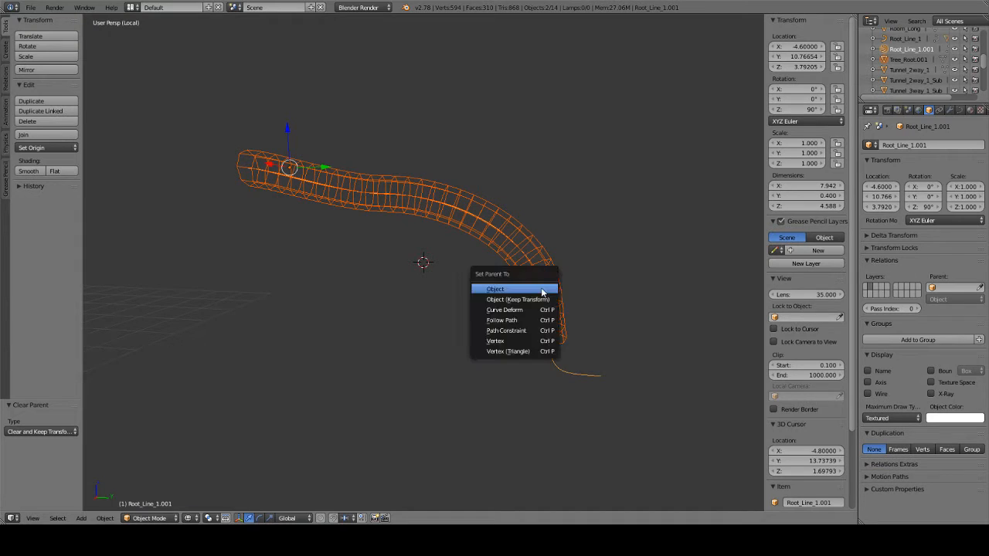
{"action": "left_click", "coordinate": [543, 289]}
{"action": "middle_click_drag", "start_coordinate": [534, 283], "coordinate": [528, 260]}
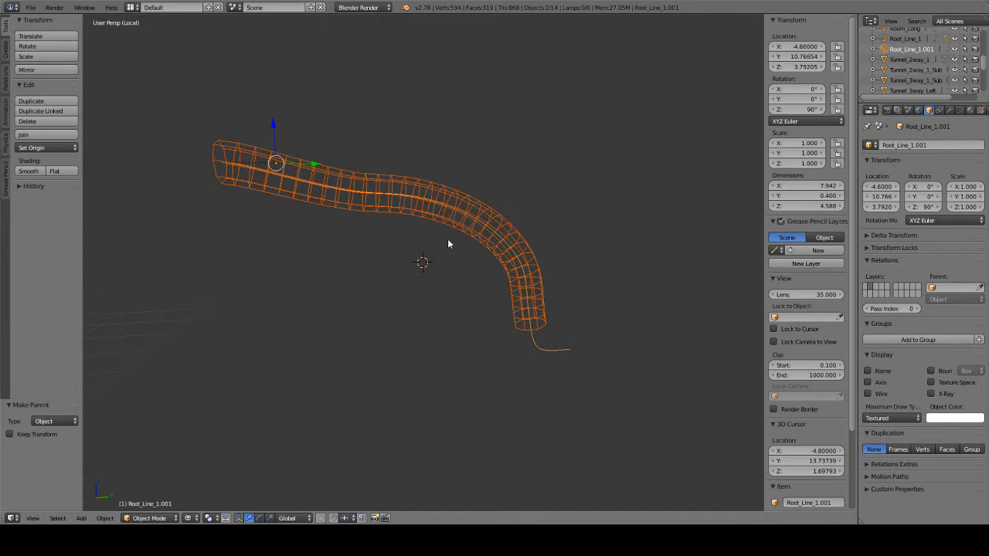
Leave local view to bring back the whole scene and select an object at the tunnel opening.
{"action": "key", "text": "KP_Divide"}
{"action": "right_click", "coordinate": [468, 288]}
{"action": "right_click", "coordinate": [465, 291]}
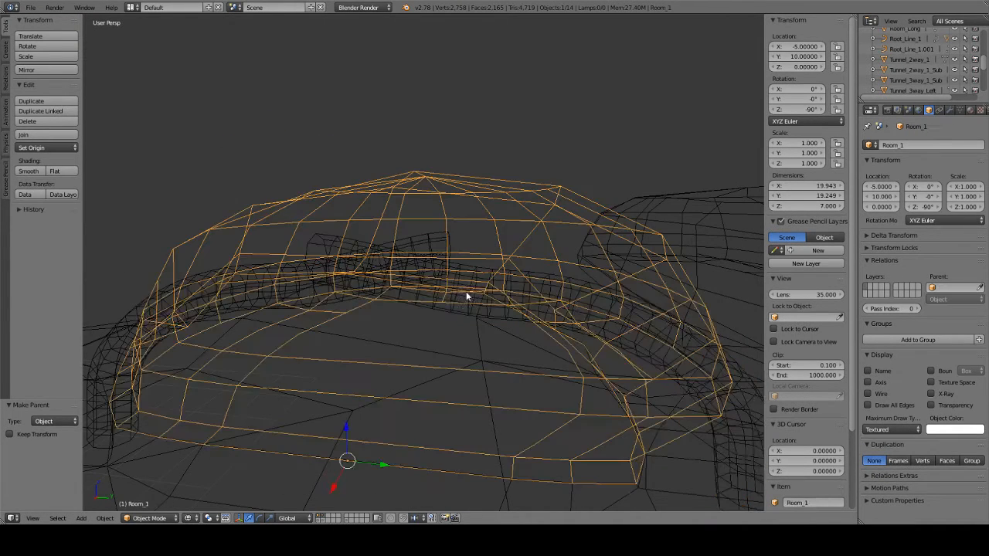
Select the root curve Root_Line_1.001 at the room opening and switch the viewport to textured shading.
{"action": "right_click", "coordinate": [470, 289]}
{"action": "right_click", "coordinate": [543, 298]}
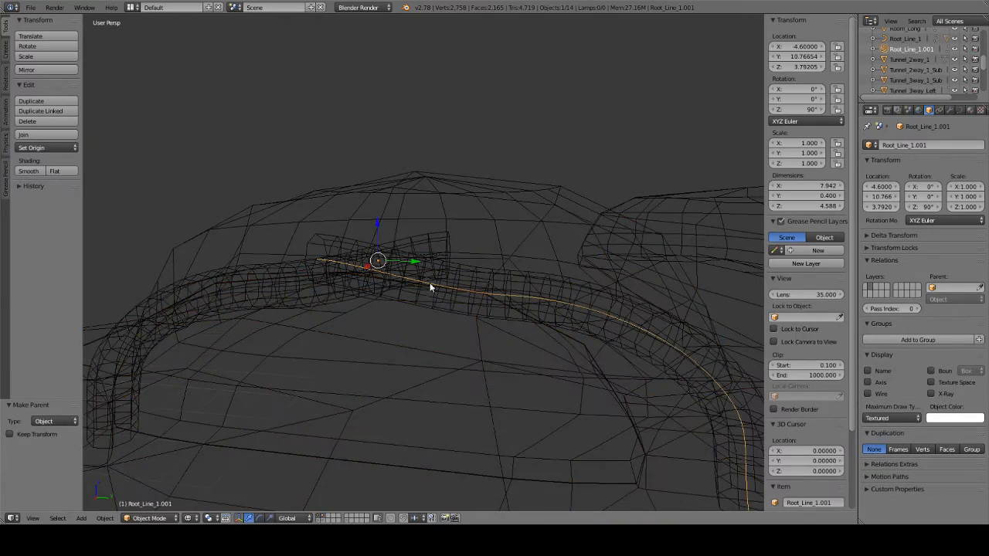
{"action": "middle_click_drag", "start_coordinate": [427, 284], "coordinate": [464, 270], "text": "shift"}
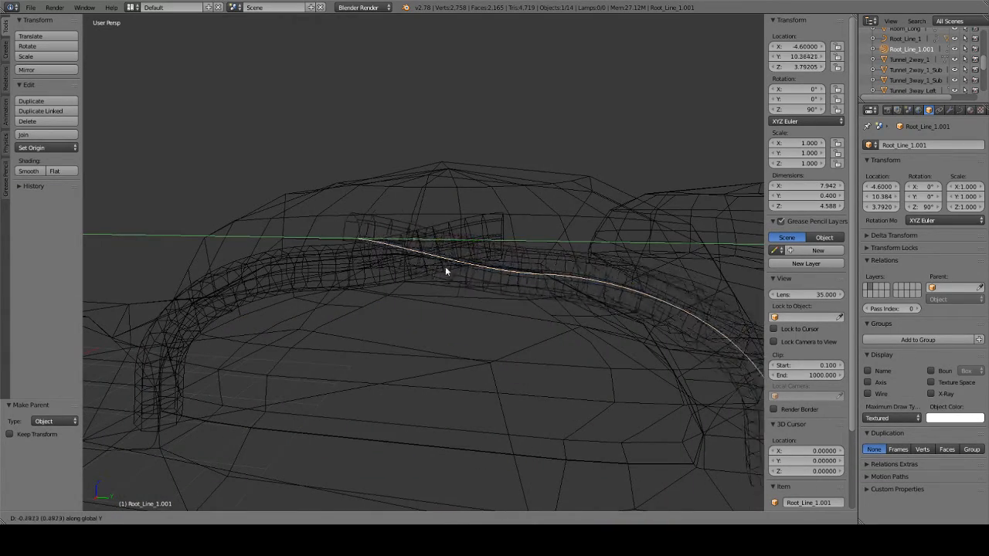
{"action": "left_click", "coordinate": [435, 296]}
{"action": "key", "text": "alt+z"}
{"action": "scroll", "coordinate": [434, 299], "scroll_direction": "up", "scroll_amount": 5}
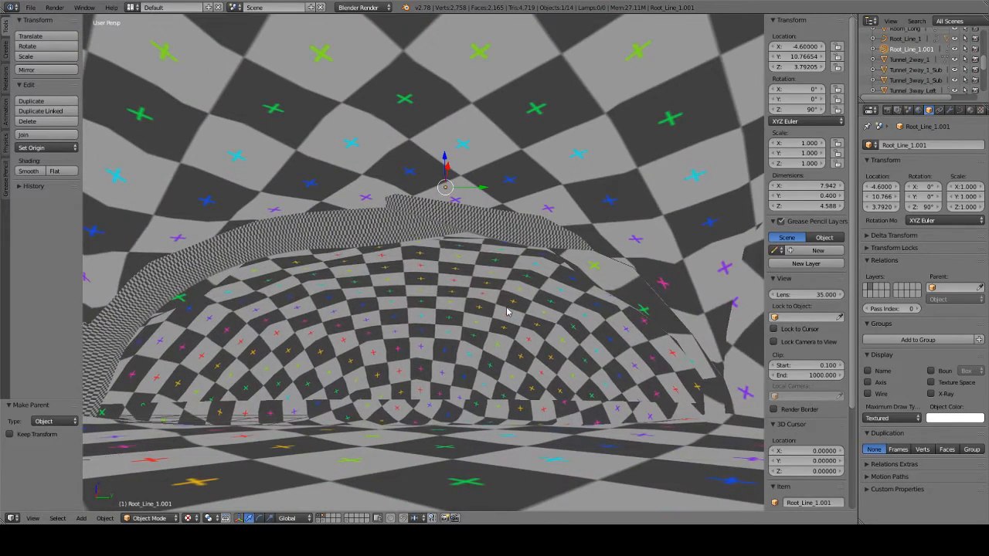
Move the root curve Root_Line_1.001 by about -1.575 along the global Y axis.
{"action": "key", "text": "g"}
{"action": "key", "text": "y"}
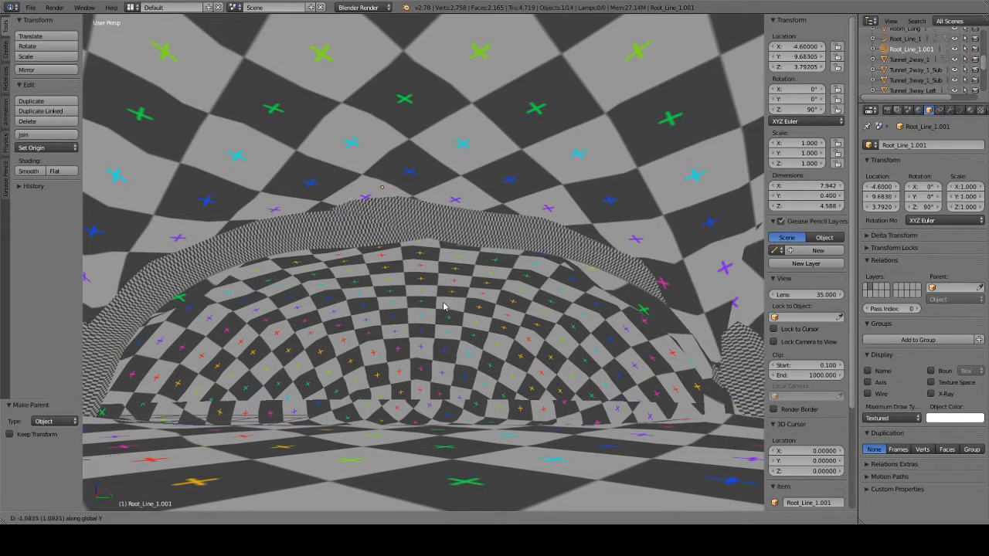
{"action": "left_click", "coordinate": [415, 299]}
{"action": "middle_click_drag", "start_coordinate": [415, 299], "coordinate": [506, 333]}
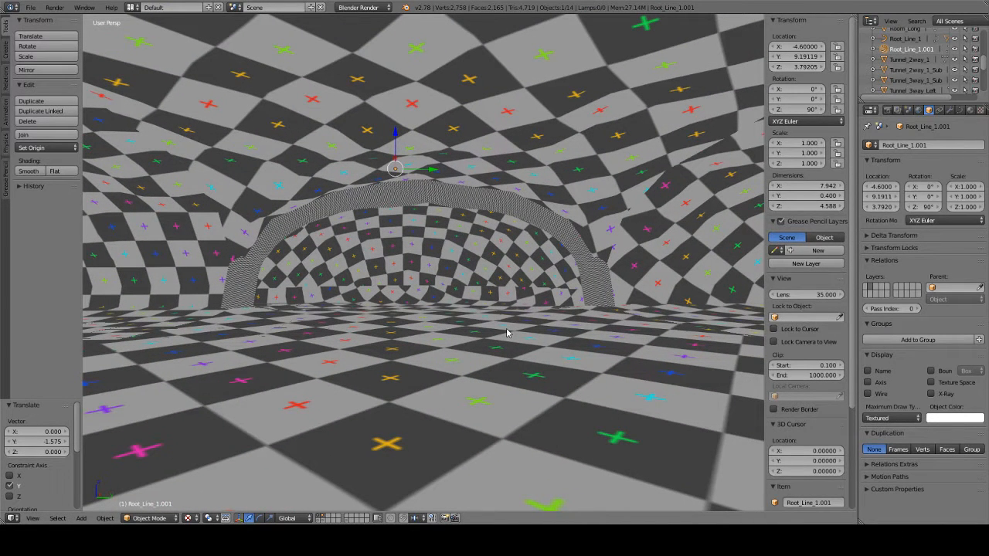
{"action": "middle_click_drag", "start_coordinate": [507, 333], "coordinate": [460, 255]}
{"action": "scroll", "coordinate": [454, 216], "scroll_direction": "up", "scroll_amount": 2}
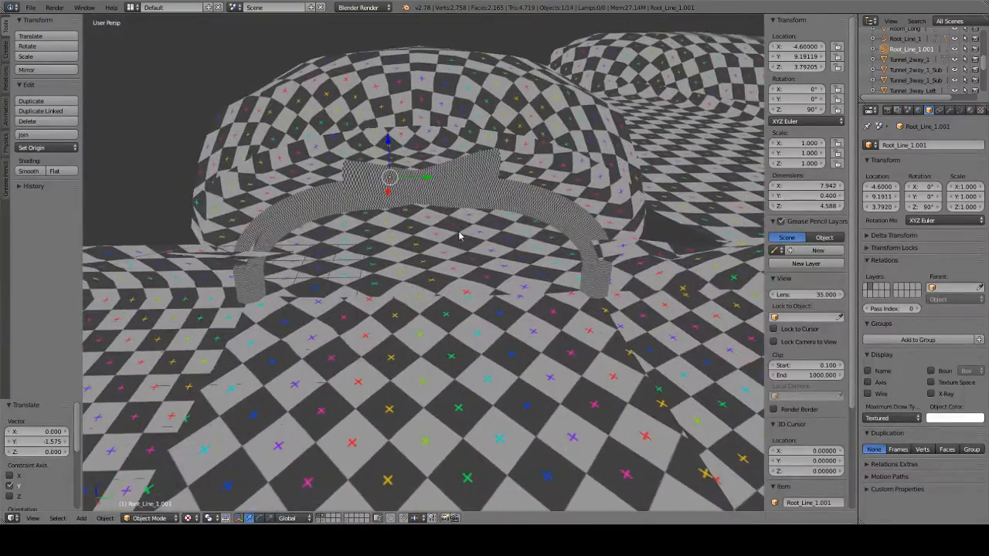
Select both tree root meshes arching over the room opening and duplicate them in place.
{"action": "scroll", "coordinate": [473, 203], "scroll_direction": "up", "scroll_amount": 2}
{"action": "right_click", "coordinate": [457, 228]}
{"action": "right_click", "coordinate": [362, 215], "text": "shift"}
{"action": "middle_click_drag", "start_coordinate": [362, 215], "coordinate": [376, 241], "text": "shift"}
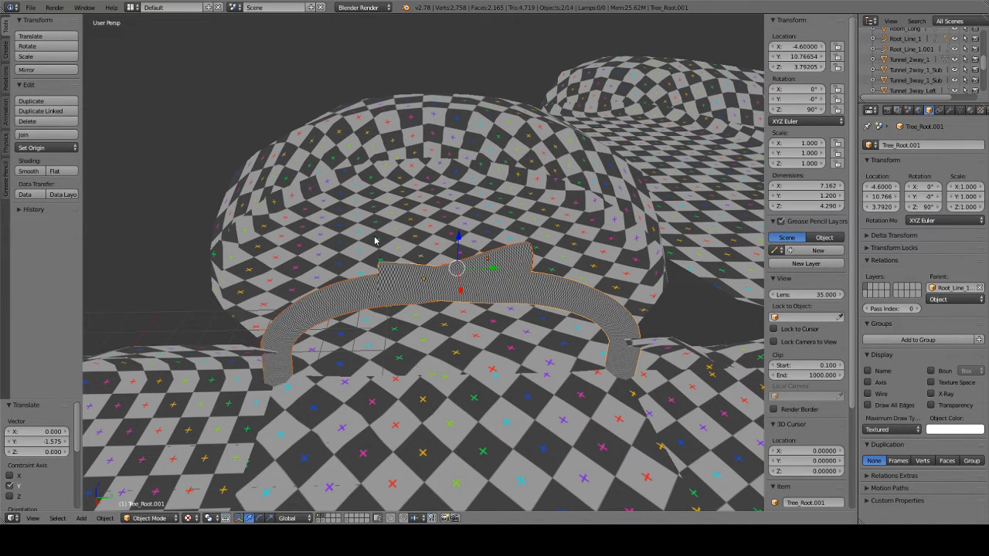
{"action": "middle_click_drag", "start_coordinate": [514, 296], "coordinate": [593, 310]}
{"action": "key", "text": "shift+d"}
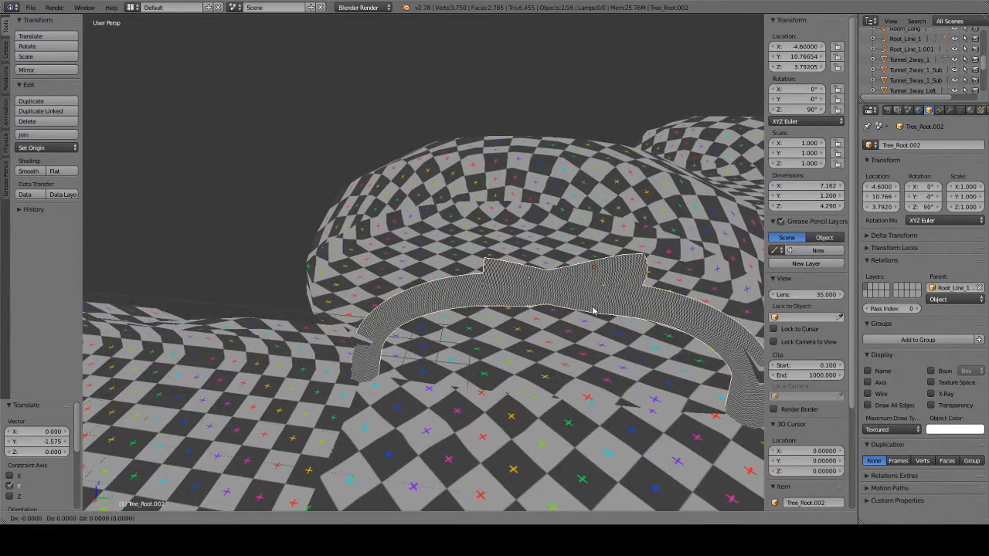
{"action": "right_click", "coordinate": [593, 310]}
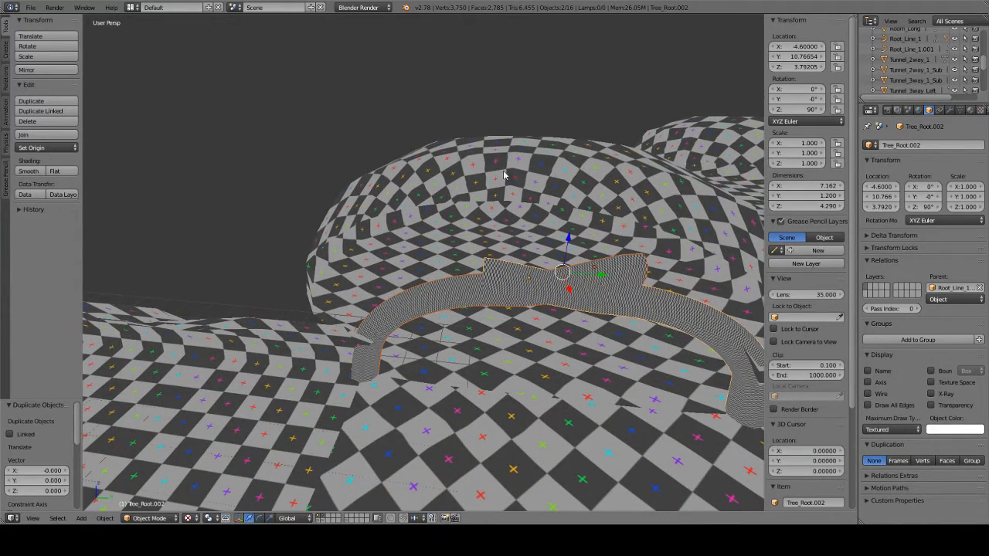
Try to join the two duplicated tree roots into Room_1 with their modifiers unapplied.
{"action": "right_click", "coordinate": [500, 159], "text": "shift"}
{"action": "middle_click_drag", "start_coordinate": [503, 159], "coordinate": [623, 200]}
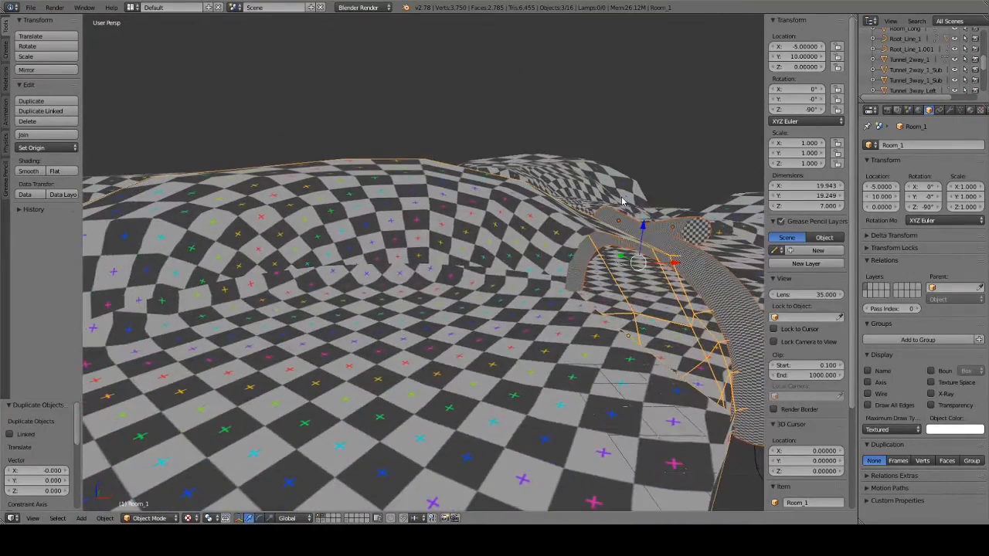
{"action": "key", "text": "ctrl+j"}
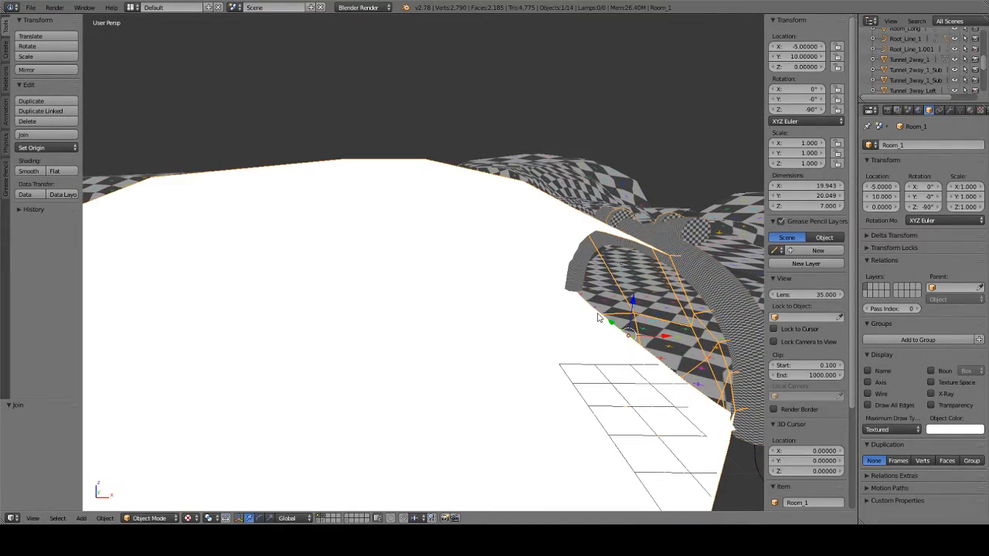
{"action": "middle_click_drag", "start_coordinate": [570, 331], "coordinate": [559, 248]}
{"action": "right_click", "coordinate": [555, 232]}
{"action": "right_click", "coordinate": [413, 164]}
{"action": "scroll", "coordinate": [512, 275], "scroll_direction": "down", "scroll_amount": 5}
{"action": "middle_click_drag", "start_coordinate": [520, 265], "coordinate": [558, 265]}
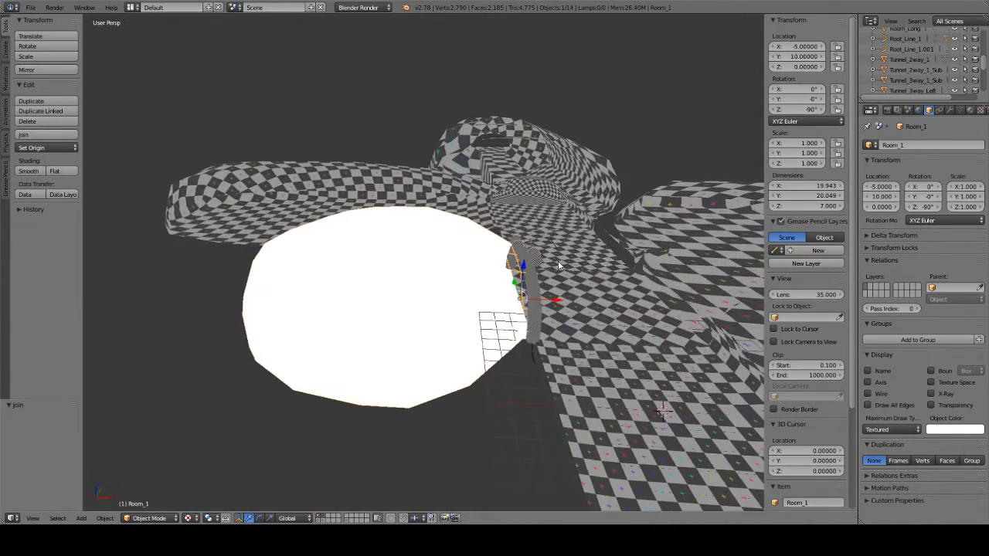
Move the joined room aside as a check, cancel the move, and undo the join.
{"action": "key", "text": "g"}
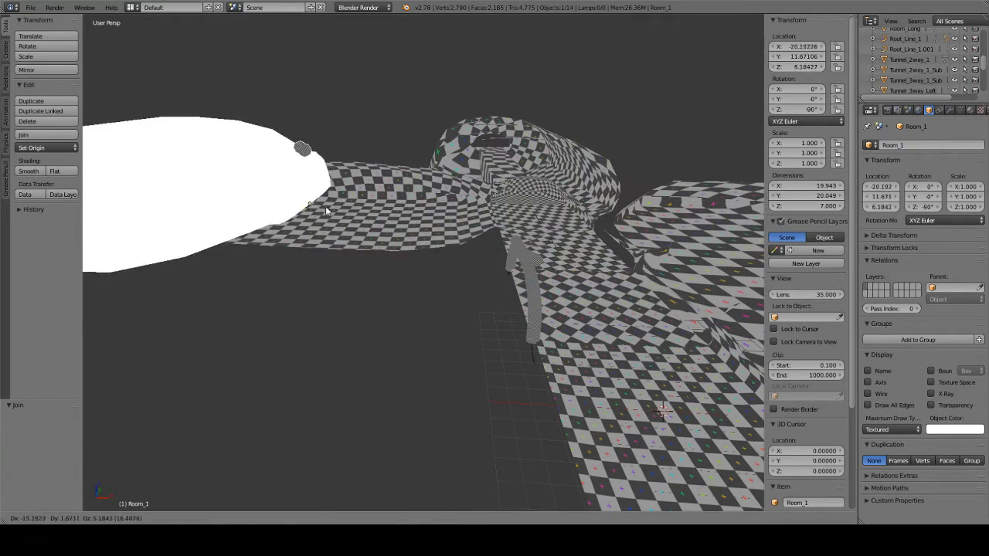
{"action": "right_click", "coordinate": [340, 193]}
{"action": "middle_click_drag", "start_coordinate": [450, 216], "coordinate": [482, 289]}
{"action": "right_click", "coordinate": [456, 214]}
{"action": "right_click", "coordinate": [448, 272]}
{"action": "key", "text": "ctrl+z"}
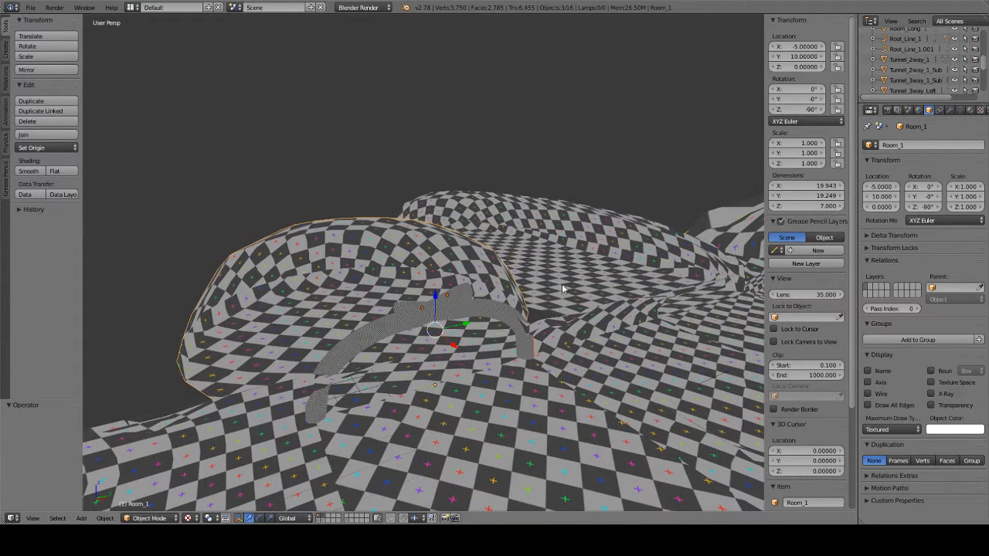
Apply the Array and Curve modifiers on the duplicated root Tree_Root.003 and join it into Room_1.
{"action": "left_click", "coordinate": [949, 110]}
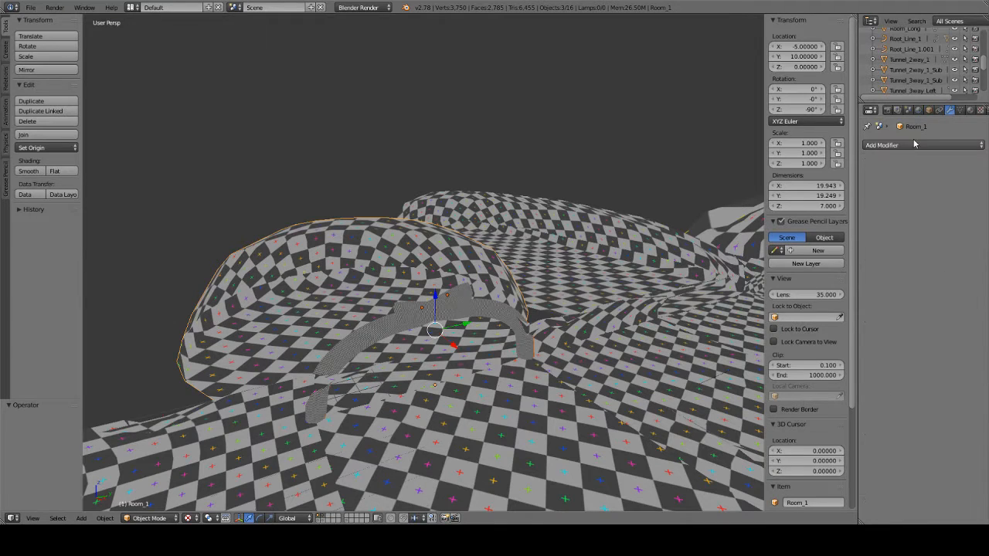
{"action": "right_click", "coordinate": [461, 296]}
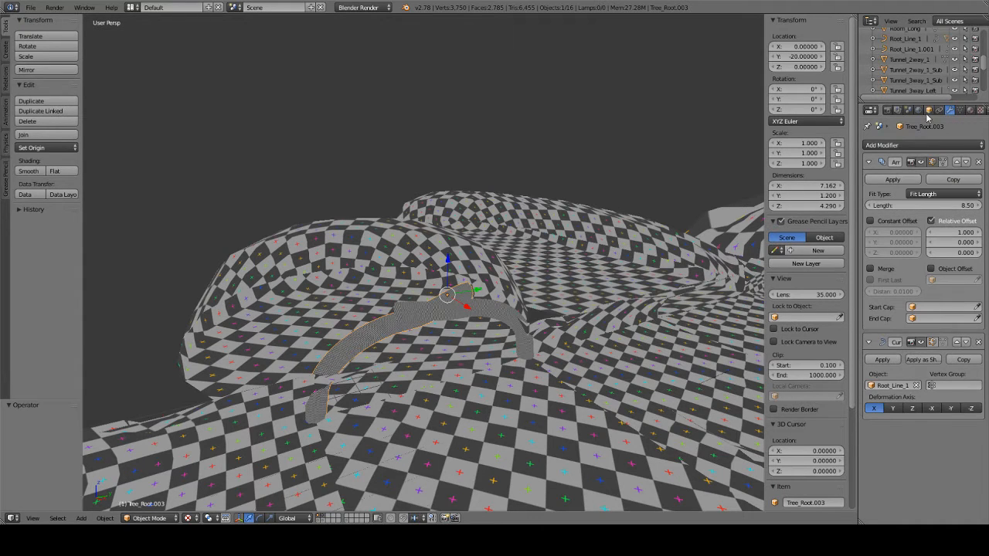
{"action": "left_click", "coordinate": [928, 111]}
{"action": "left_click", "coordinate": [951, 110]}
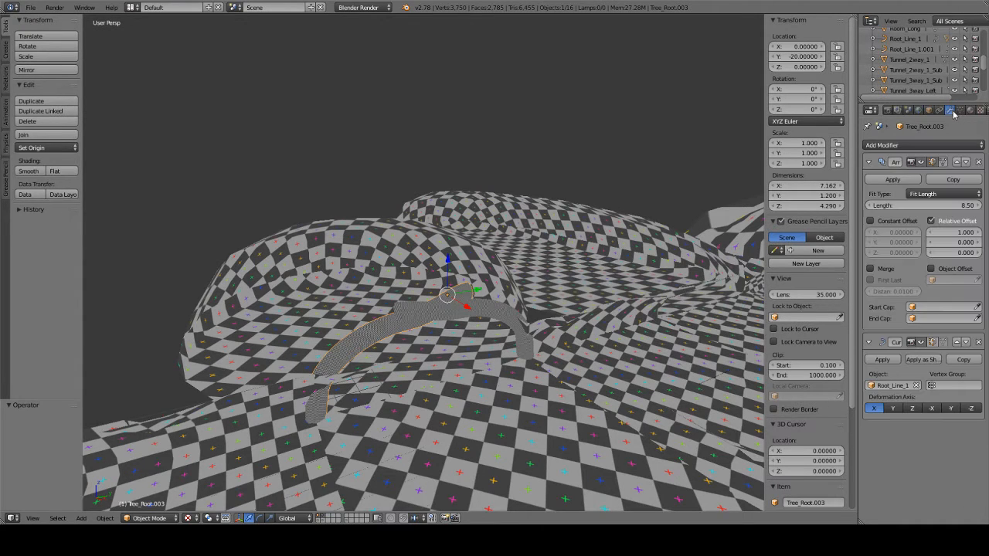
{"action": "left_click", "coordinate": [892, 179]}
{"action": "left_click", "coordinate": [897, 181]}
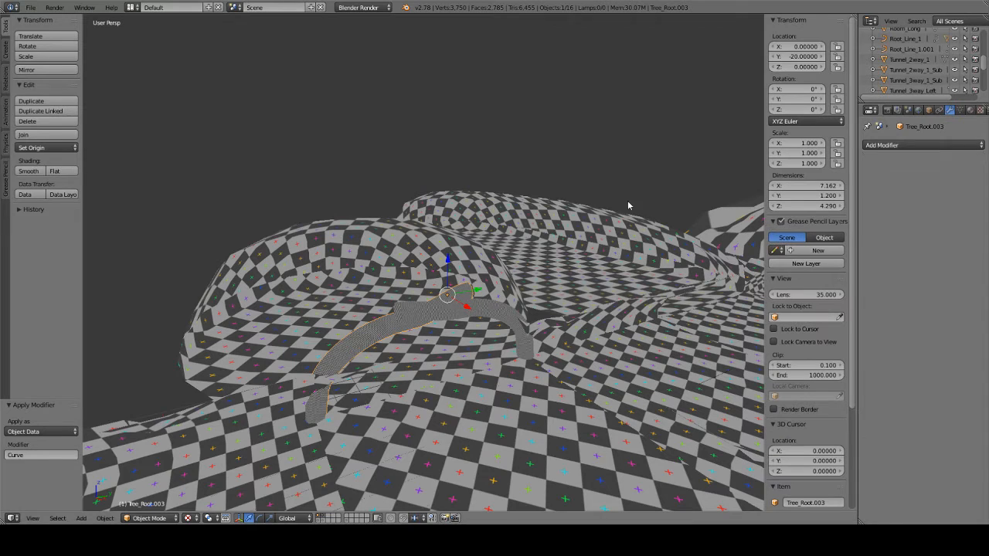
{"action": "right_click", "coordinate": [307, 230]}
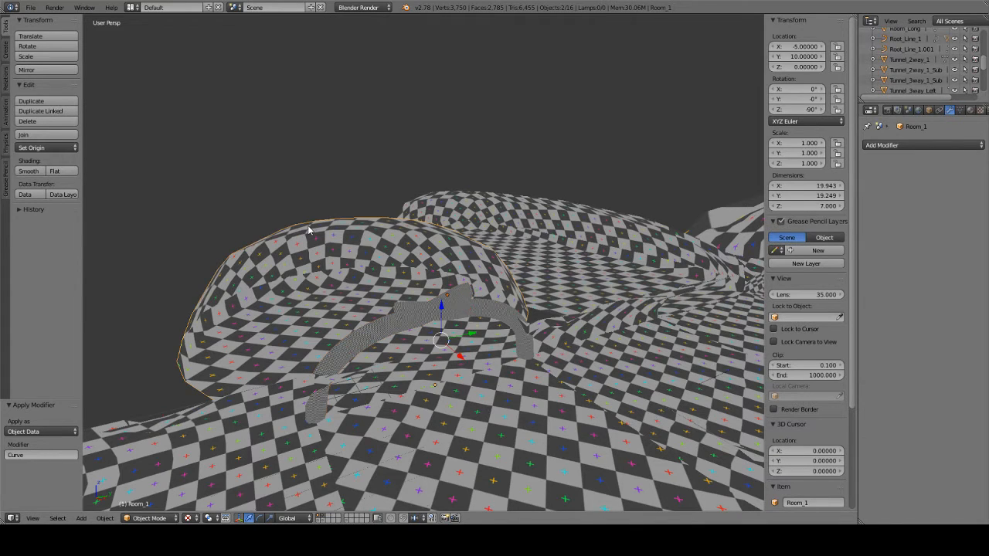
{"action": "key", "text": "ctrl+j"}
Apply the Array and Curve modifiers on the duplicated root Tree_Root.002 and join it into Room_1.
{"action": "right_click", "coordinate": [469, 310]}
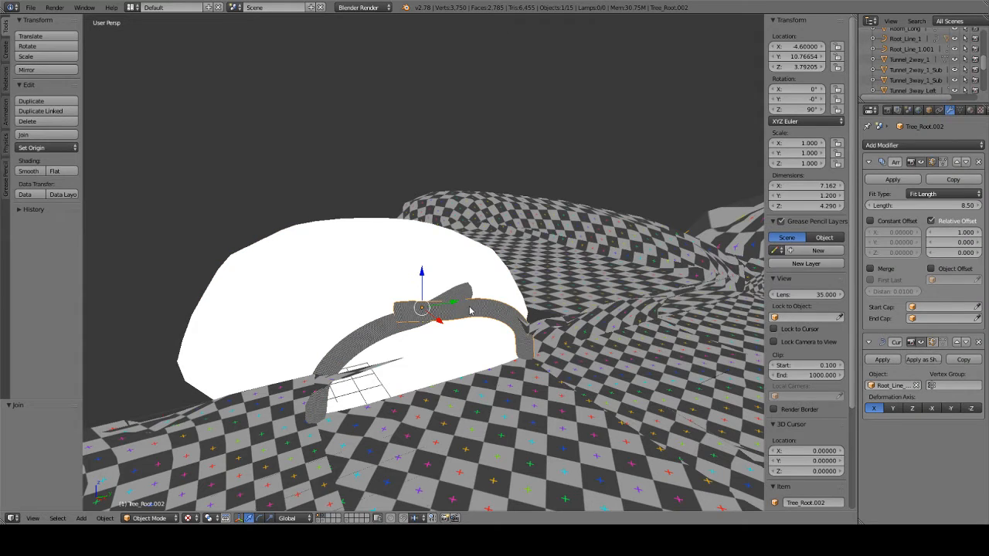
{"action": "left_click", "coordinate": [890, 180]}
{"action": "left_click", "coordinate": [890, 180]}
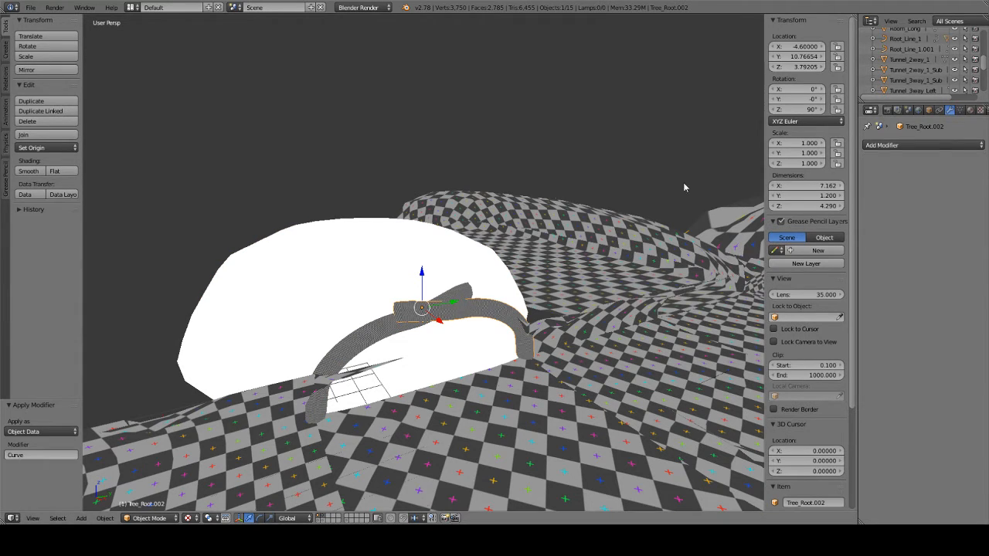
{"action": "right_click", "coordinate": [353, 247], "text": "shift"}
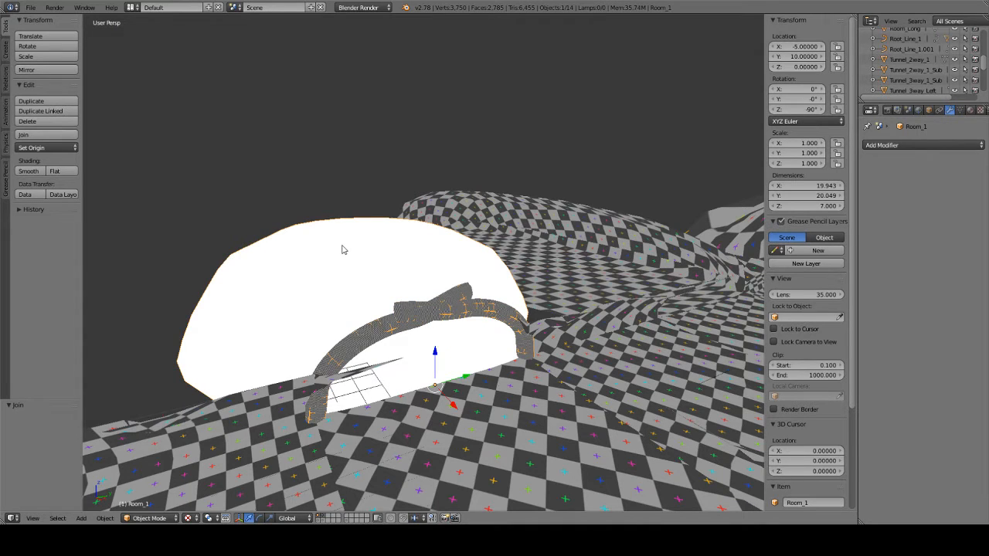
Enter Edit Mode on Room_1 with all geometry selected and switch to the UV Editing screen layout.
{"action": "key", "text": "Tab"}
{"action": "key", "text": "a"}
{"action": "key", "text": "a"}
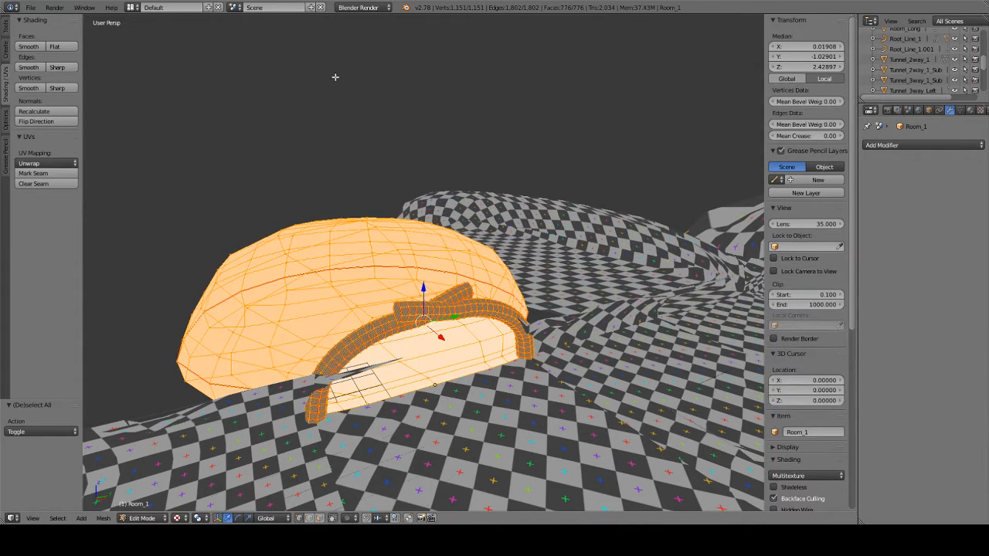
{"action": "left_click", "coordinate": [131, 7]}
{"action": "left_click", "coordinate": [146, 92]}
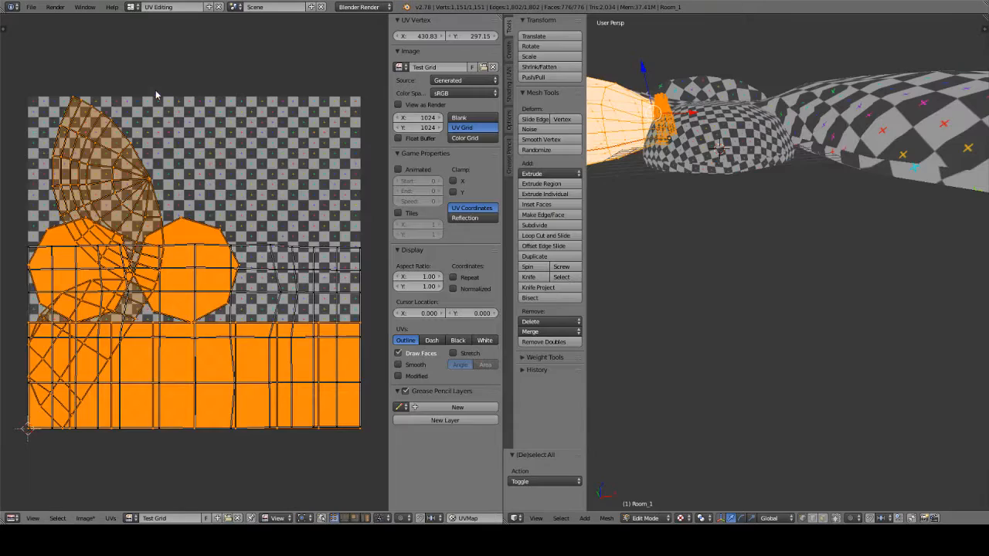
Select all of Room_1's UVs and assign the Test Grid image to them.
{"action": "key", "text": "a"}
{"action": "key", "text": "a"}
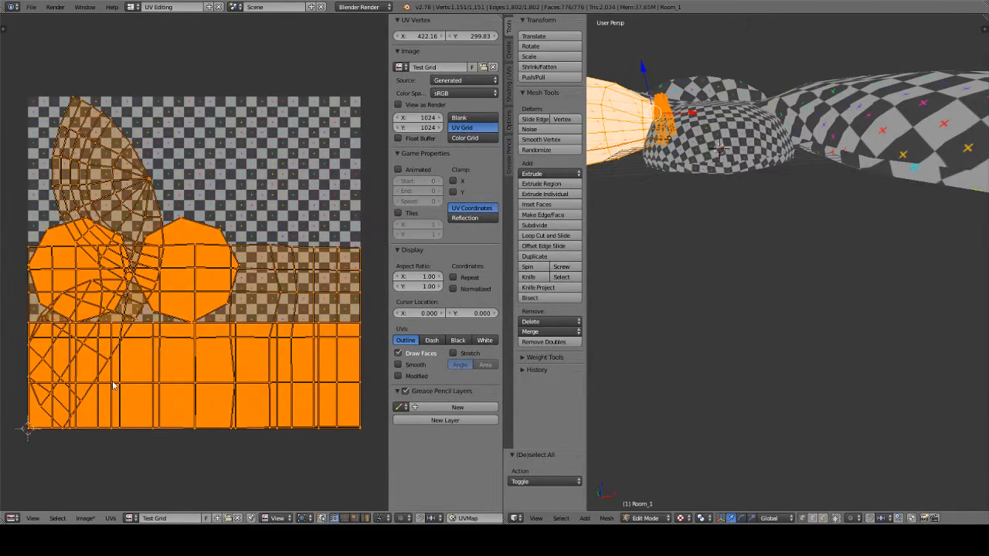
{"action": "left_click", "coordinate": [131, 517]}
{"action": "left_click", "coordinate": [150, 433]}
Unwrap the whole Room_1 mesh, including the joined roots, with the standard Unwrap method.
{"action": "key", "text": "Tab"}
{"action": "middle_click_drag", "start_coordinate": [769, 179], "coordinate": [691, 249]}
{"action": "scroll", "coordinate": [826, 286], "scroll_direction": "down", "scroll_amount": 2}
{"action": "key", "text": "Tab"}
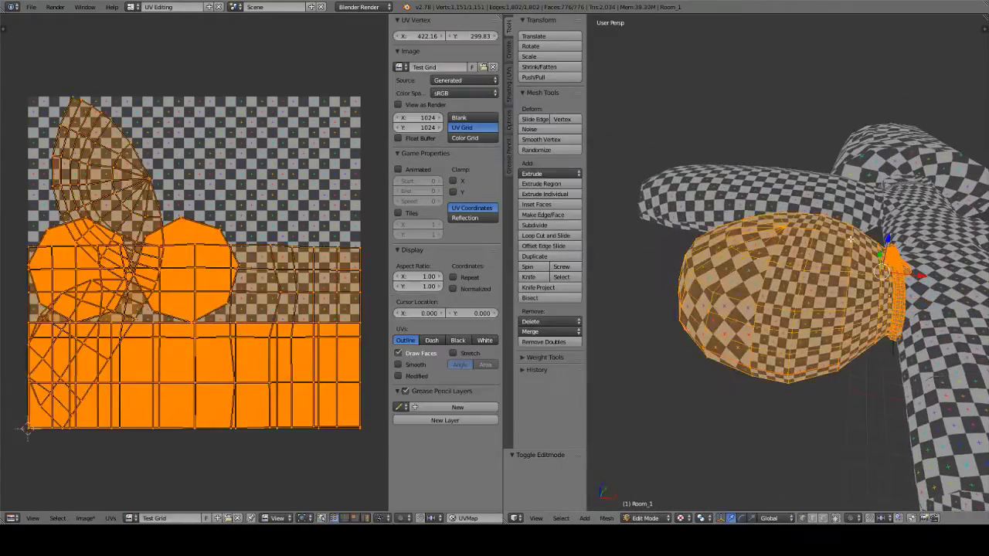
{"action": "key", "text": "u"}
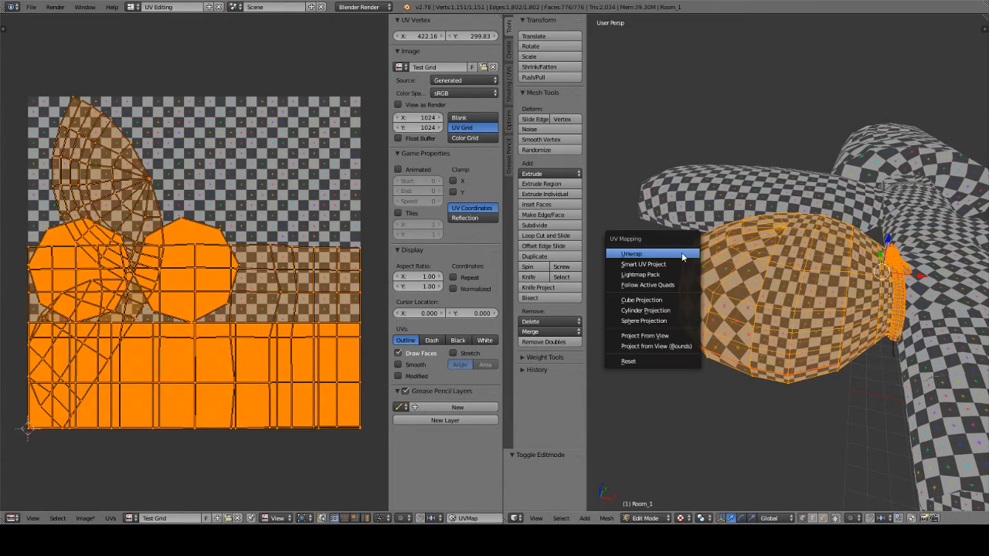
{"action": "left_click", "coordinate": [683, 253]}
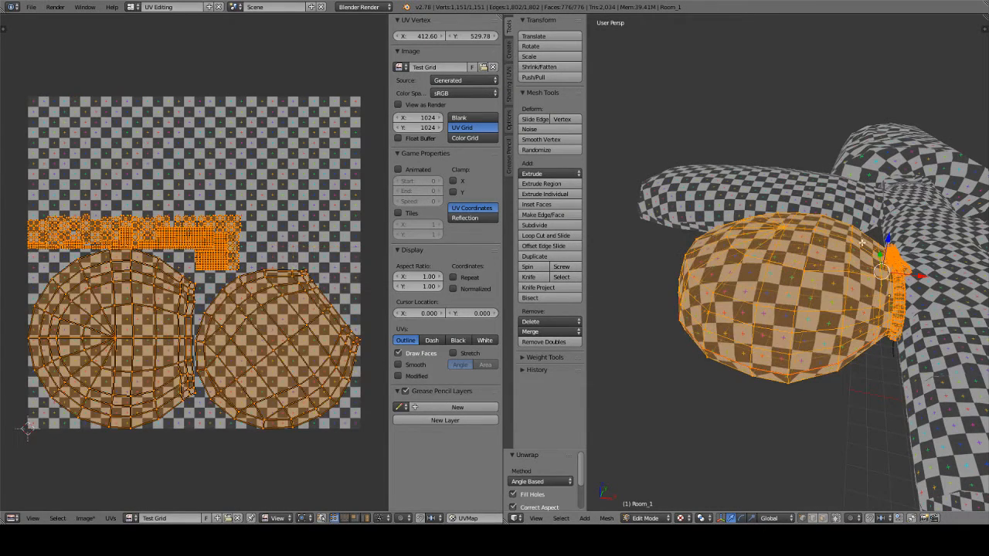
Return Room_1 to Object Mode and switch back to the Default screen layout.
{"action": "key", "text": "Tab"}
{"action": "middle_click_drag", "start_coordinate": [830, 243], "coordinate": [854, 247]}
{"action": "left_click", "coordinate": [133, 7]}
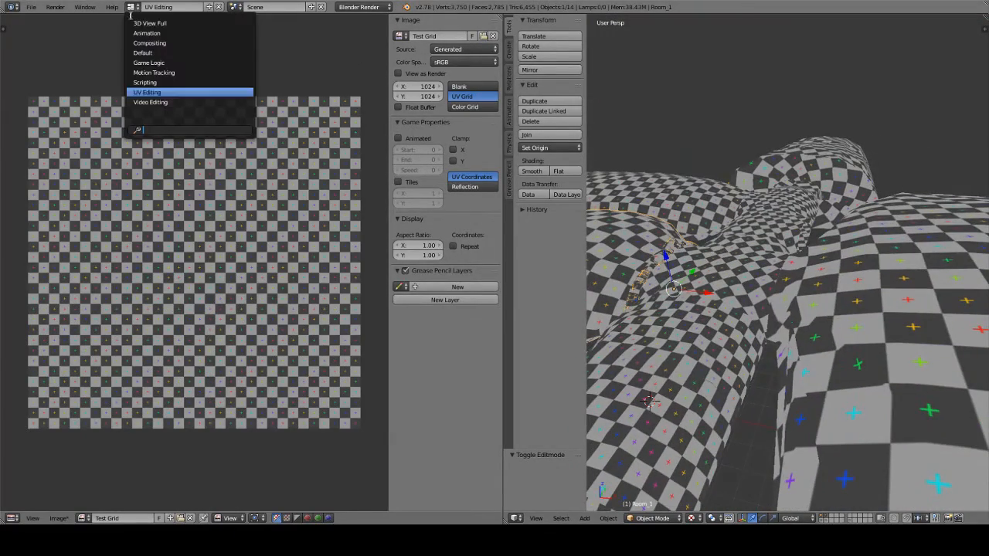
{"action": "left_click", "coordinate": [160, 51]}
{"action": "middle_click_drag", "start_coordinate": [462, 221], "coordinate": [442, 265]}
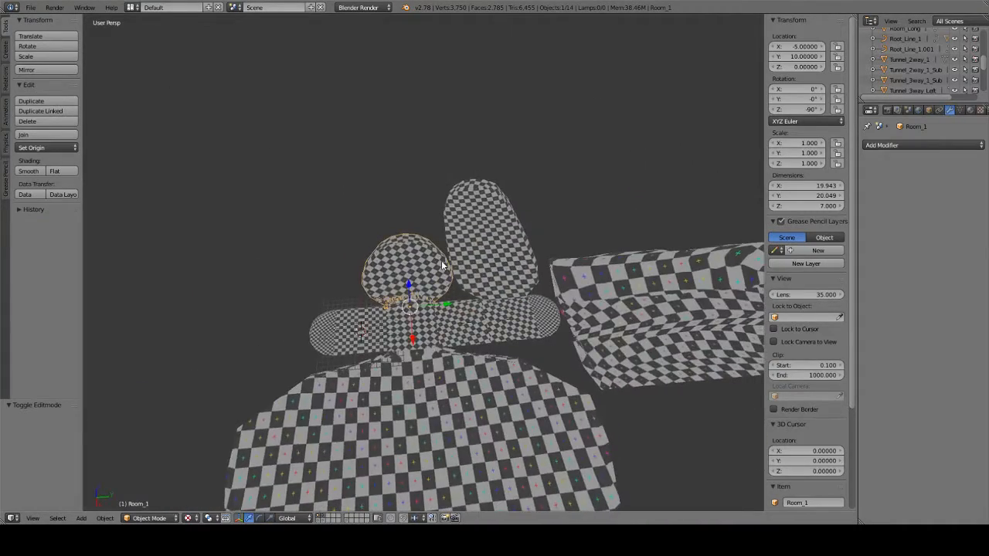
Select the original roots Tree_Root.001 and Tree_Root in turn and check their layer assignment in the object settings.
{"action": "key", "text": "a"}
{"action": "middle_click_drag", "start_coordinate": [418, 224], "coordinate": [414, 323], "text": "ctrl"}
{"action": "right_click", "coordinate": [356, 412]}
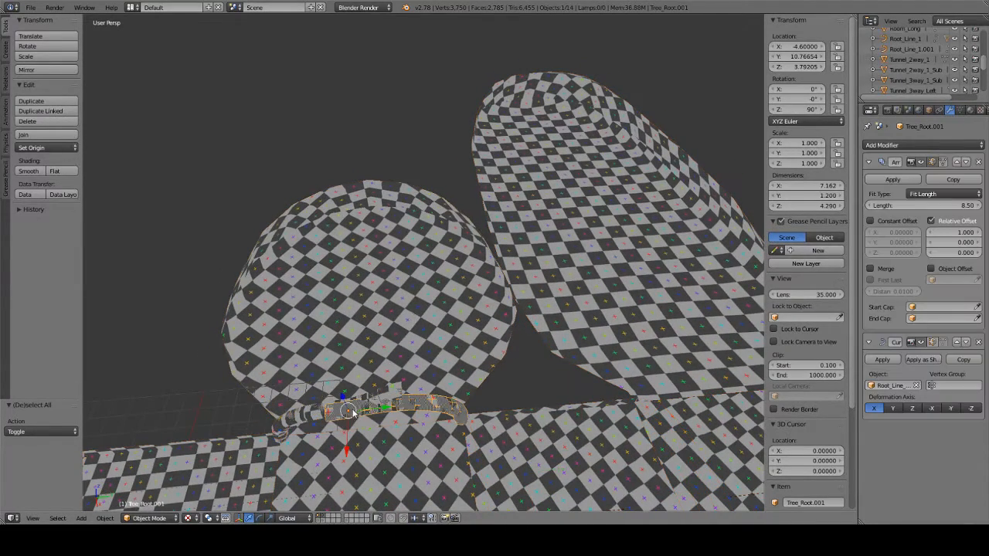
{"action": "left_click", "coordinate": [929, 109]}
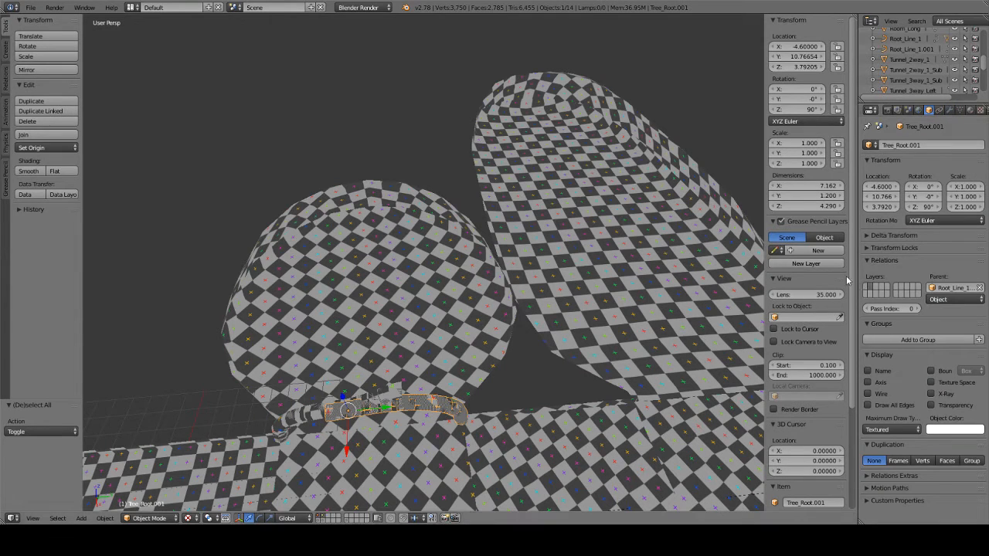
{"action": "right_click", "coordinate": [319, 416]}
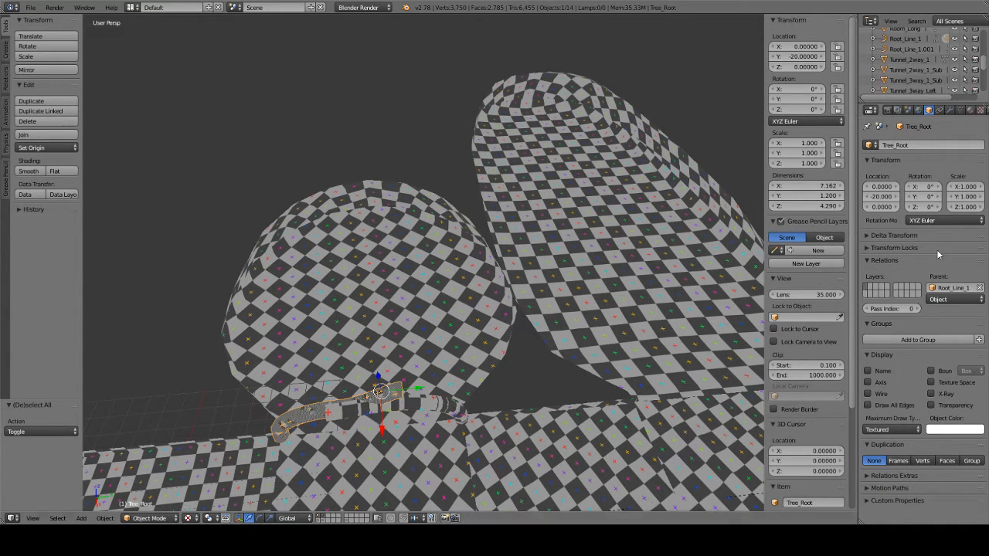
{"action": "middle_click_drag", "start_coordinate": [383, 381], "coordinate": [380, 352]}
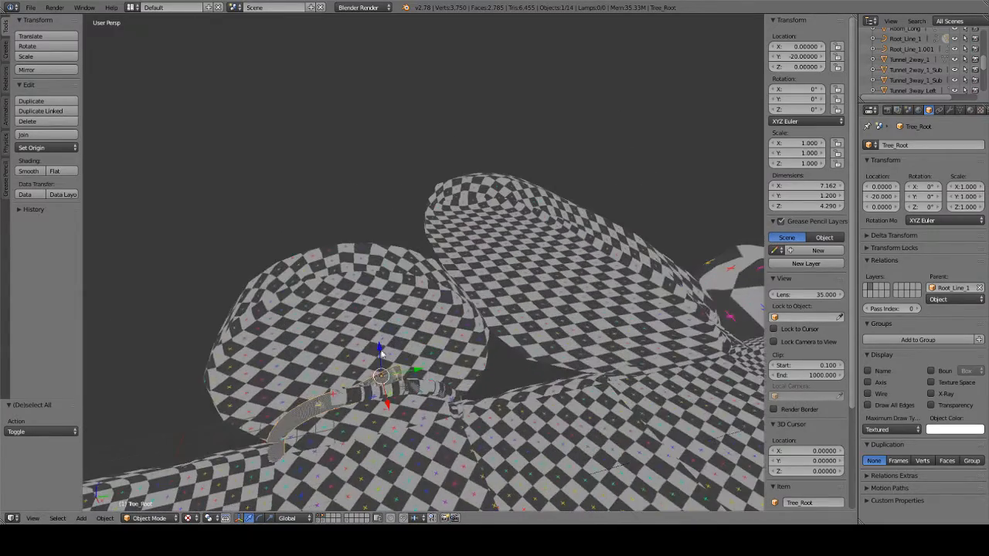
Show only the first scene layer and select every object on it.
{"action": "left_click", "coordinate": [318, 516]}
{"action": "middle_click_drag", "start_coordinate": [431, 430], "coordinate": [445, 334]}
{"action": "key", "text": "a"}
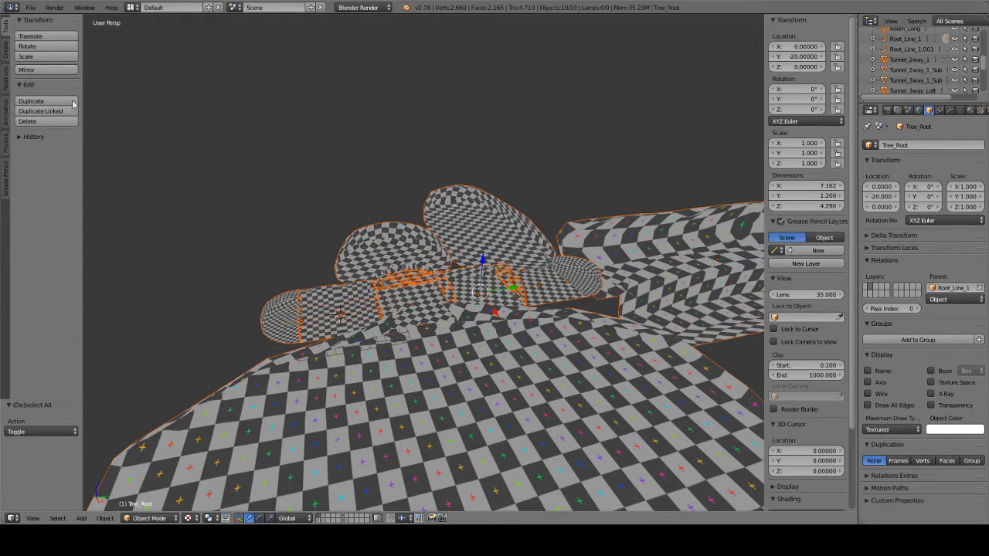
Save the blend file and export the selected meshes as FBX, overwriting OttersDenArches.fbx in the Otters Den folder.
{"action": "key", "text": "ctrl+s"}
{"action": "left_click", "coordinate": [357, 219]}
{"action": "left_click", "coordinate": [31, 7]}
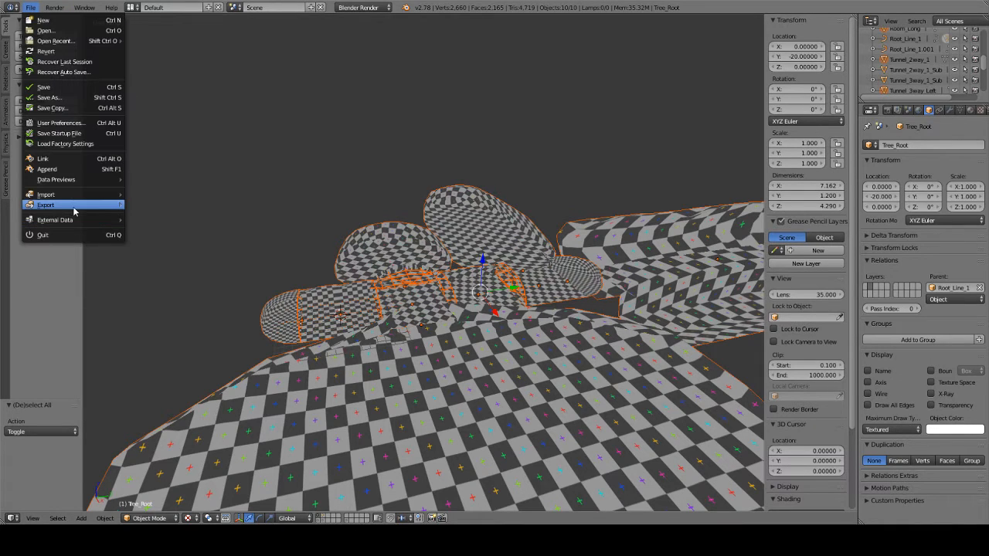
{"action": "mouse_move", "coordinate": [75, 211]}
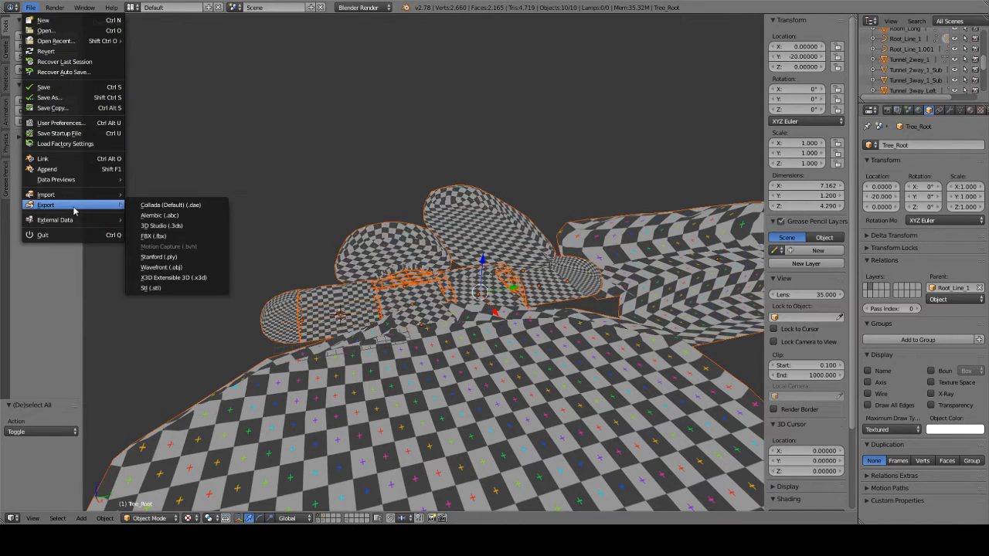
{"action": "left_click", "coordinate": [169, 236]}
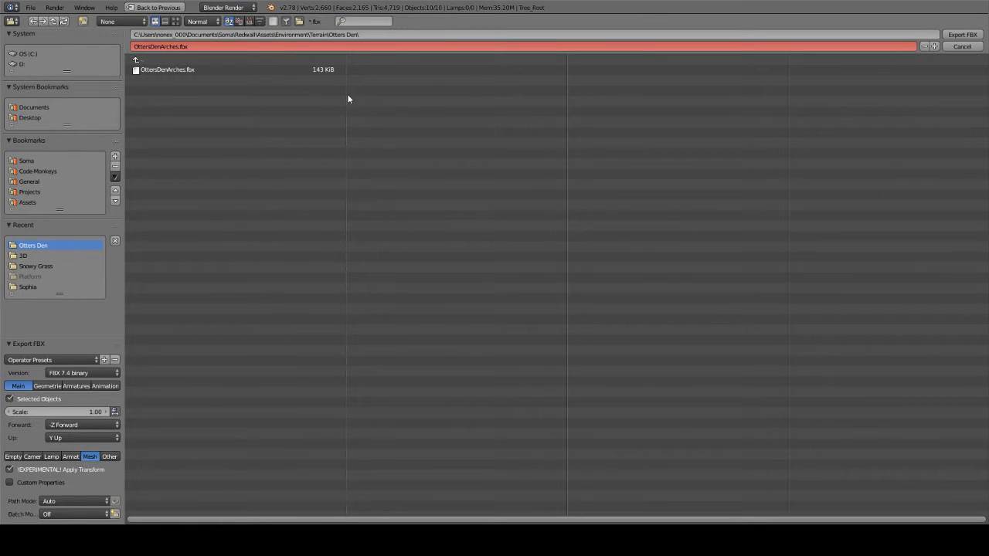
{"action": "left_click", "coordinate": [37, 361]}
{"action": "left_click", "coordinate": [962, 35]}
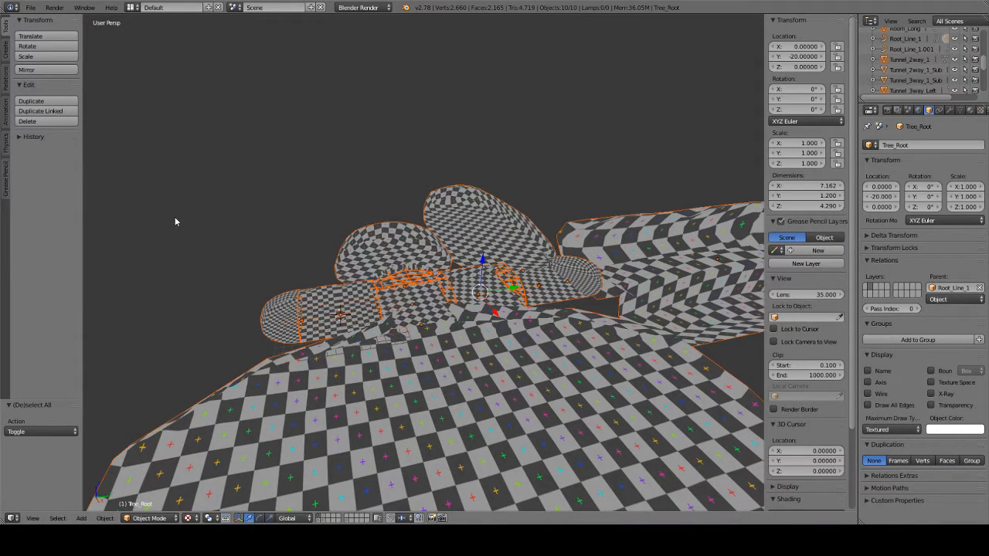
Switch to Unity and select the Room_1 (7) instance with the root arch beside the tunnel.
{"action": "left_click", "coordinate": [781, 221]}
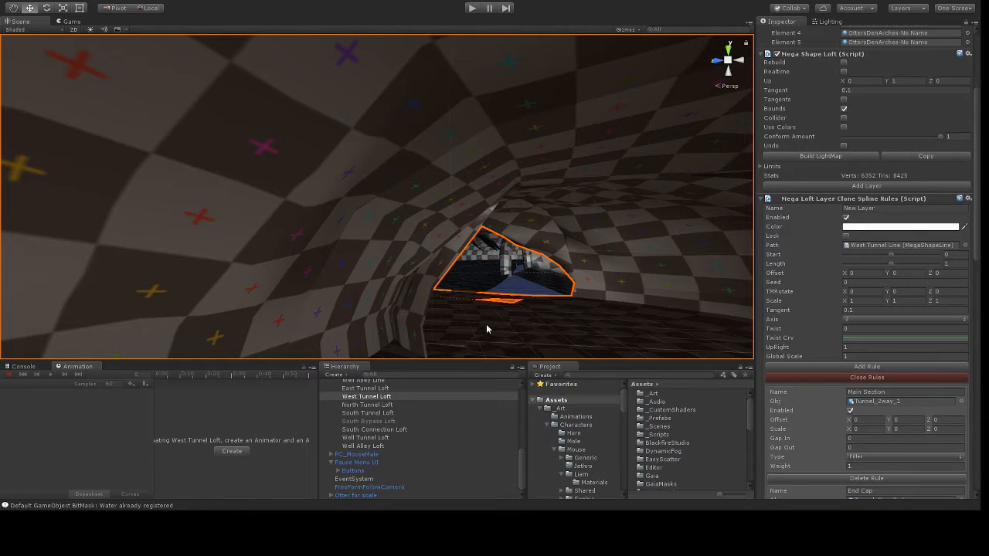
{"action": "right_click_drag", "start_coordinate": [517, 300], "coordinate": [560, 259]}
{"action": "middle_click_drag", "start_coordinate": [352, 223], "coordinate": [506, 232]}
{"action": "scroll", "coordinate": [347, 209], "scroll_direction": "up", "scroll_amount": 8}
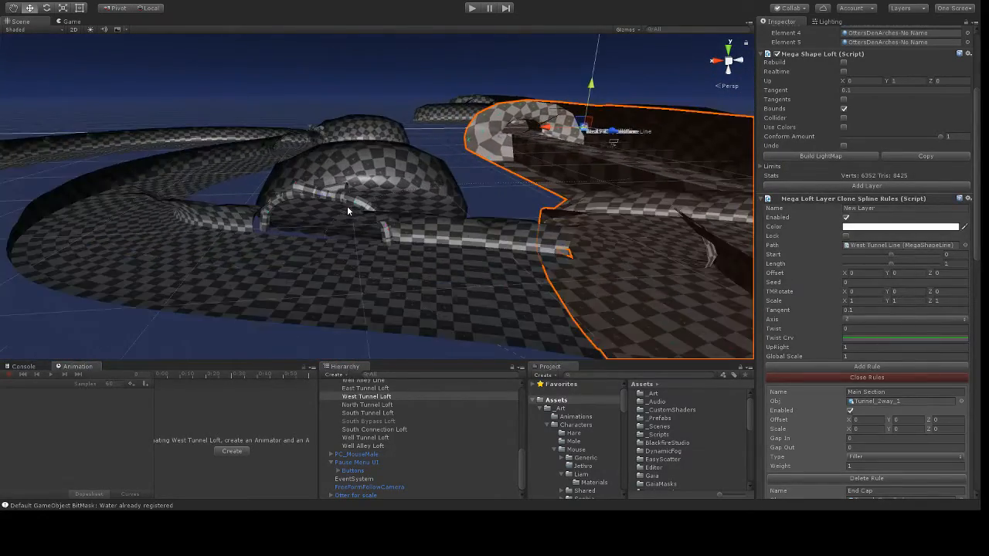
{"action": "scroll", "coordinate": [347, 210], "scroll_direction": "up", "scroll_amount": 2}
{"action": "left_click", "coordinate": [332, 166]}
{"action": "mouse_move", "coordinate": [312, 240]}
{"action": "left_mouse_down", "text": "alt"}
{"action": "mouse_move", "coordinate": [339, 227]}
{"action": "mouse_move", "coordinate": [314, 238]}
{"action": "left_mouse_up", "text": "alt"}
{"action": "middle_click_drag", "start_coordinate": [314, 238], "coordinate": [522, 121]}
{"action": "mouse_move", "coordinate": [408, 184]}
{"action": "middle_mouse_down"}
{"action": "mouse_move", "coordinate": [518, 110]}
{"action": "mouse_move", "coordinate": [668, 91]}
{"action": "middle_mouse_up"}
{"action": "left_click_drag", "start_coordinate": [501, 155], "coordinate": [467, 230], "text": "alt"}
{"action": "middle_click_drag", "start_coordinate": [424, 193], "coordinate": [384, 222]}
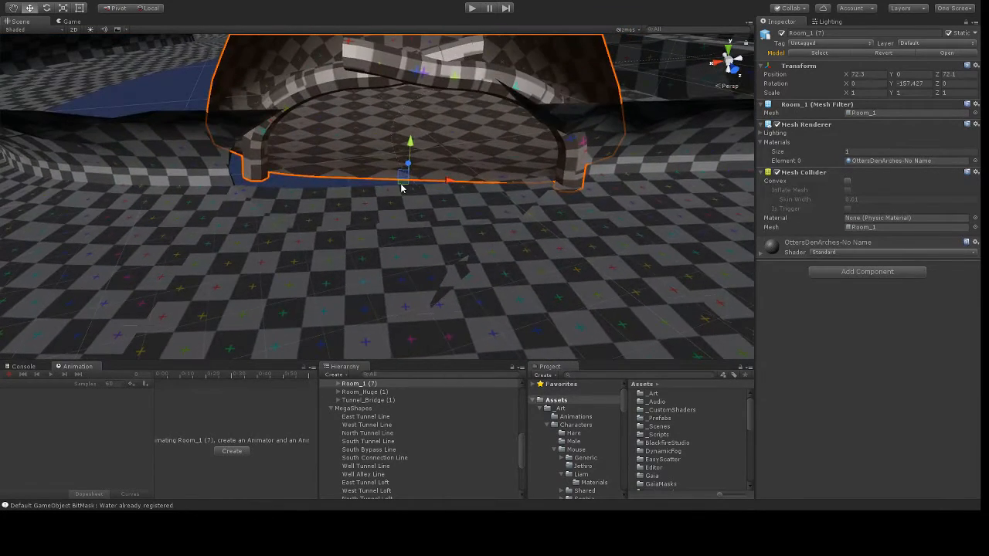
Move Room_1 (7) to about X 72.84, Z 72.47 and rotate it to about -162.9 degrees on Y to fit the tunnel opening.
{"action": "left_click_drag", "start_coordinate": [401, 186], "coordinate": [391, 196]}
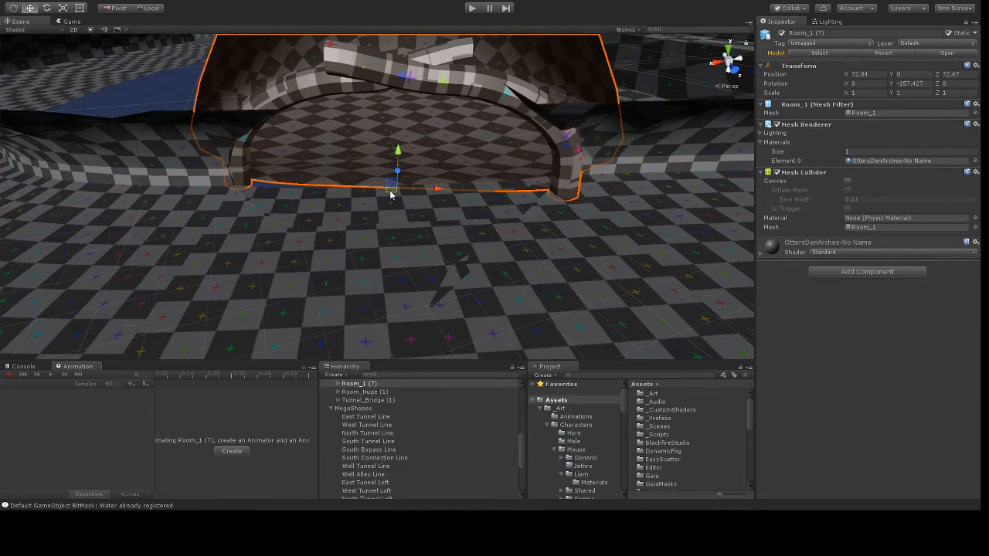
{"action": "left_click", "coordinate": [46, 8]}
{"action": "left_click_drag", "start_coordinate": [387, 210], "coordinate": [389, 211]}
{"action": "right_click_drag", "start_coordinate": [514, 224], "coordinate": [303, 39]}
{"action": "right_click_drag", "start_coordinate": [456, 112], "coordinate": [321, 267]}
{"action": "right_click_drag", "start_coordinate": [738, 274], "coordinate": [469, 170]}
{"action": "scroll", "coordinate": [471, 166], "scroll_direction": "down", "scroll_amount": 3}
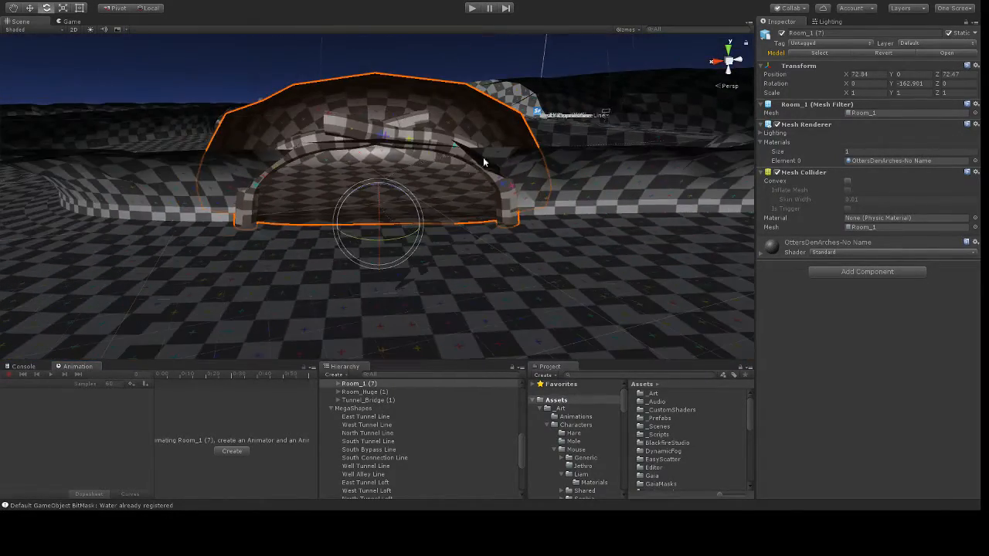
Start a playtest, walk the mouse character forward briefly, and stop the game.
{"action": "left_click", "coordinate": [471, 9]}
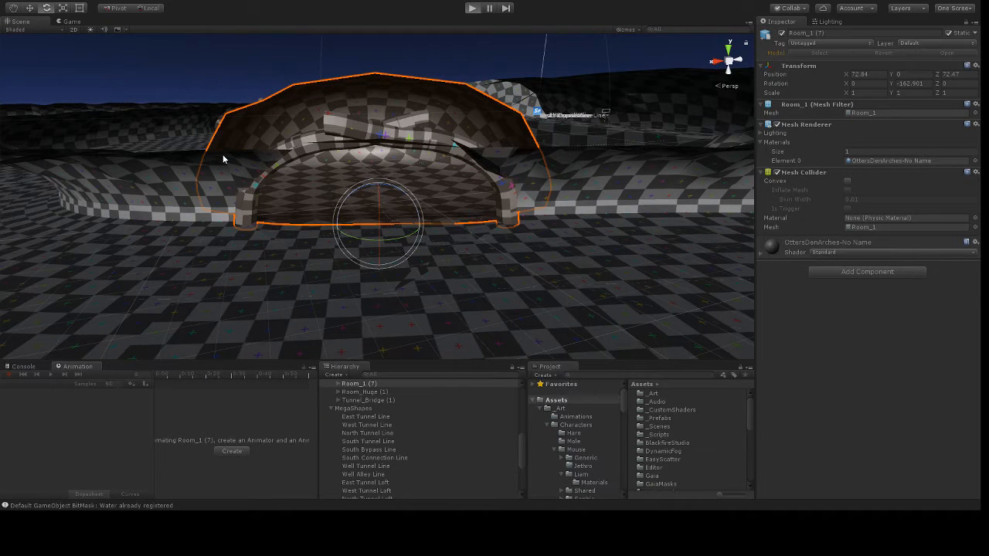
{"action": "key", "text": "w"}
{"action": "key", "text": "w"}
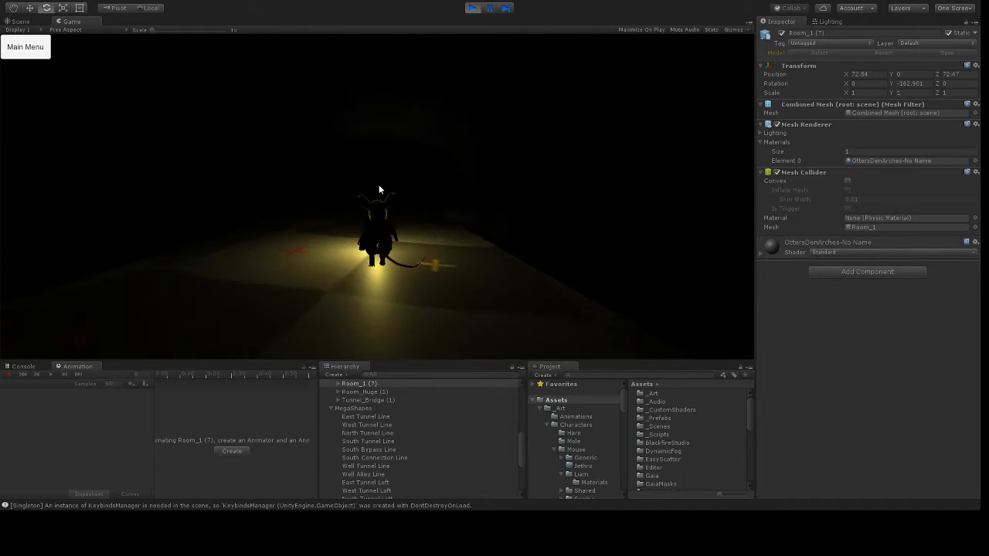
{"action": "key", "text": "w"}
{"action": "key", "text": "w"}
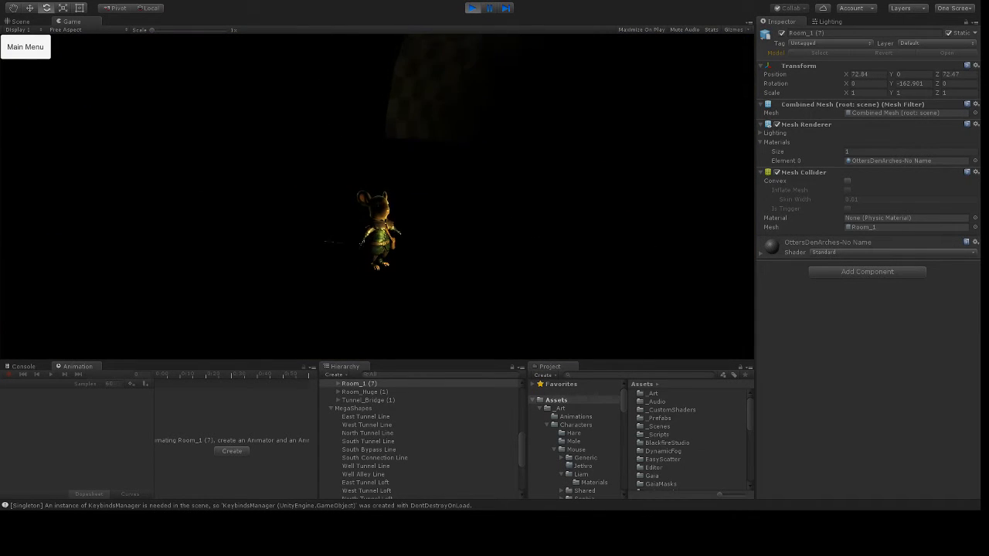
{"action": "left_click", "coordinate": [473, 9]}
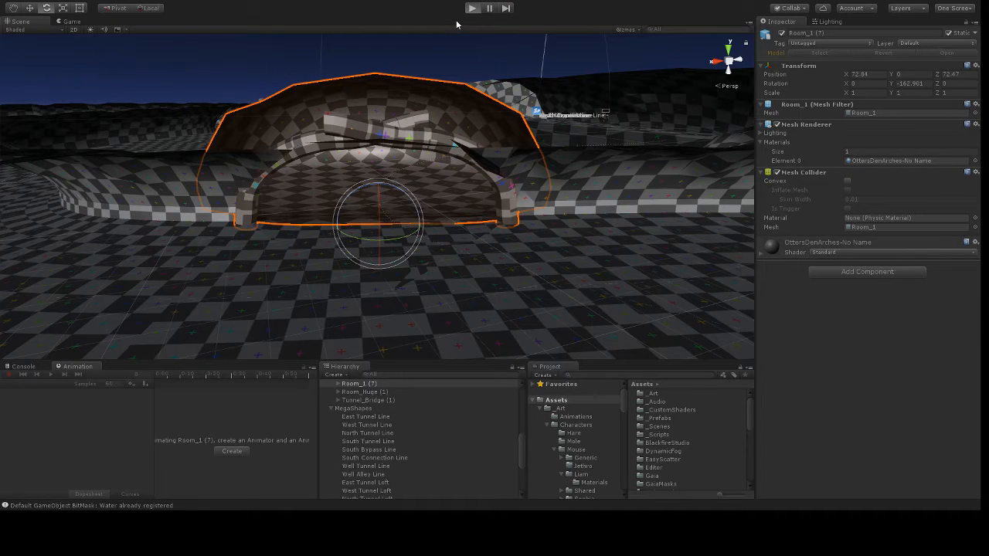
Restart the playtest and walk the mouse character through the tunnel towards the root-arched room.
{"action": "key", "text": "ctrl+p"}
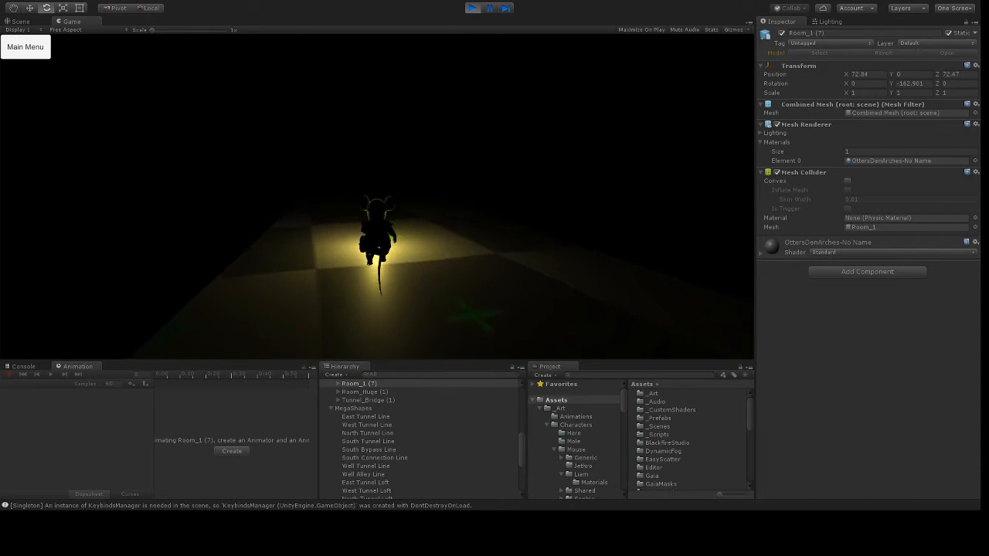
{"action": "key", "text": "w"}
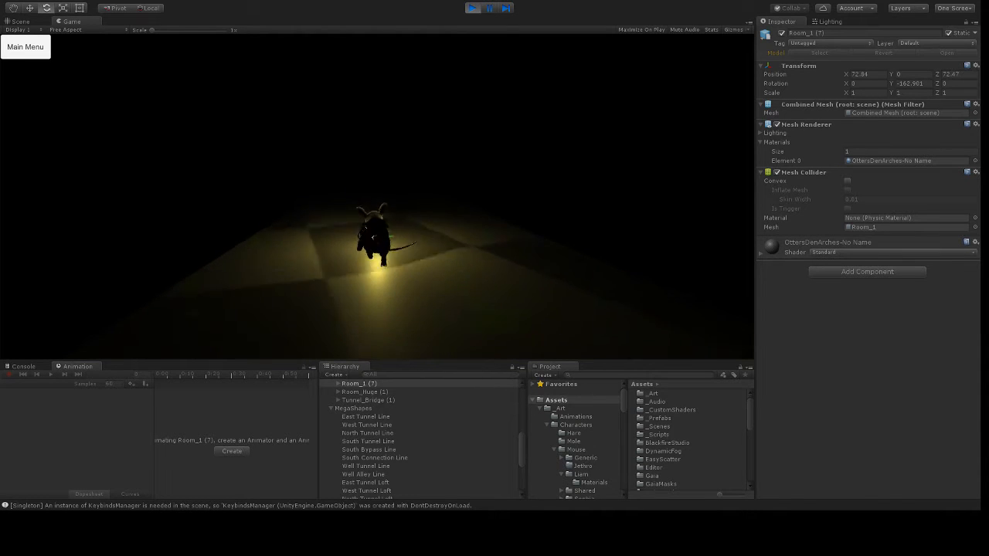
{"action": "key", "text": "w"}
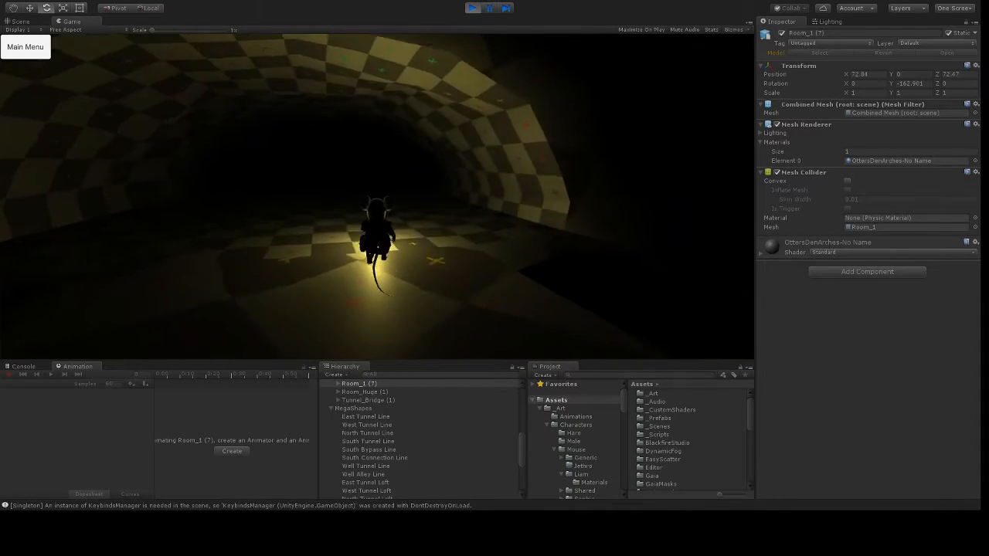
{"action": "key", "text": "w"}
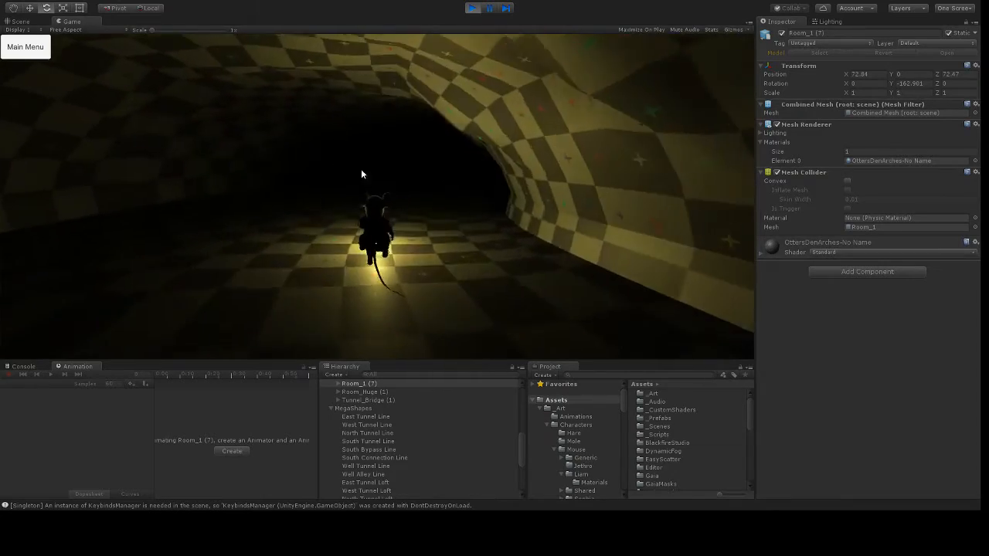
{"action": "key", "text": "w"}
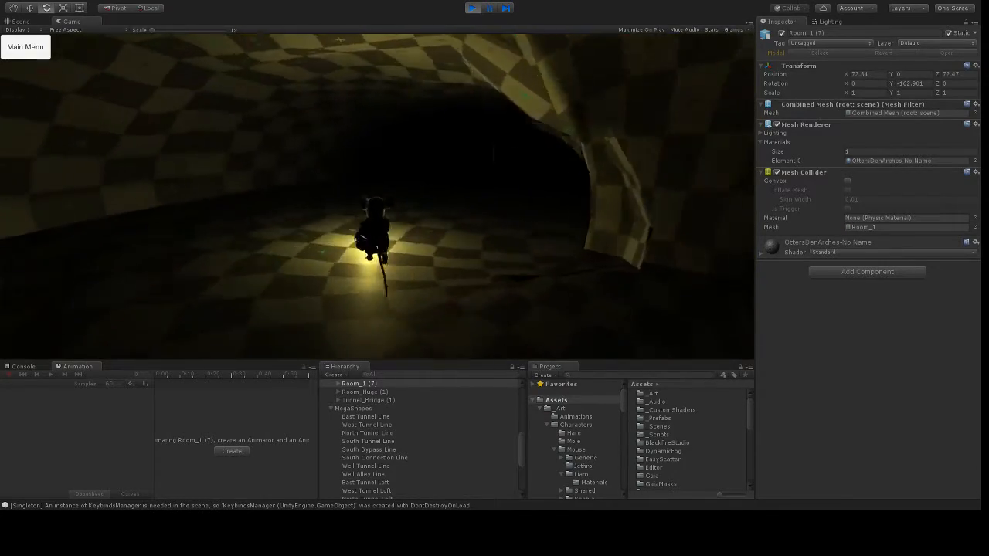
{"action": "key", "text": "w"}
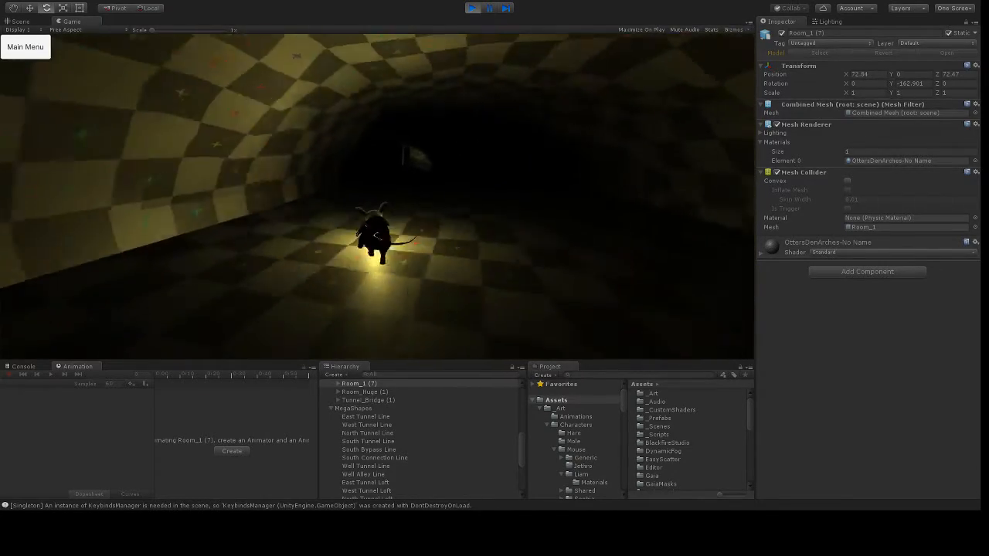
{"action": "key", "text": "w"}
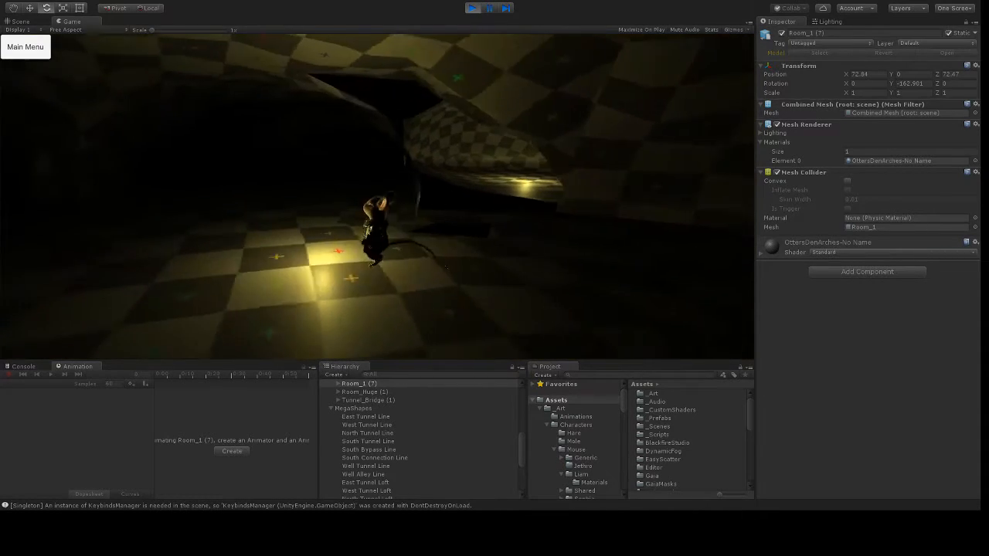
{"action": "key", "text": "w"}
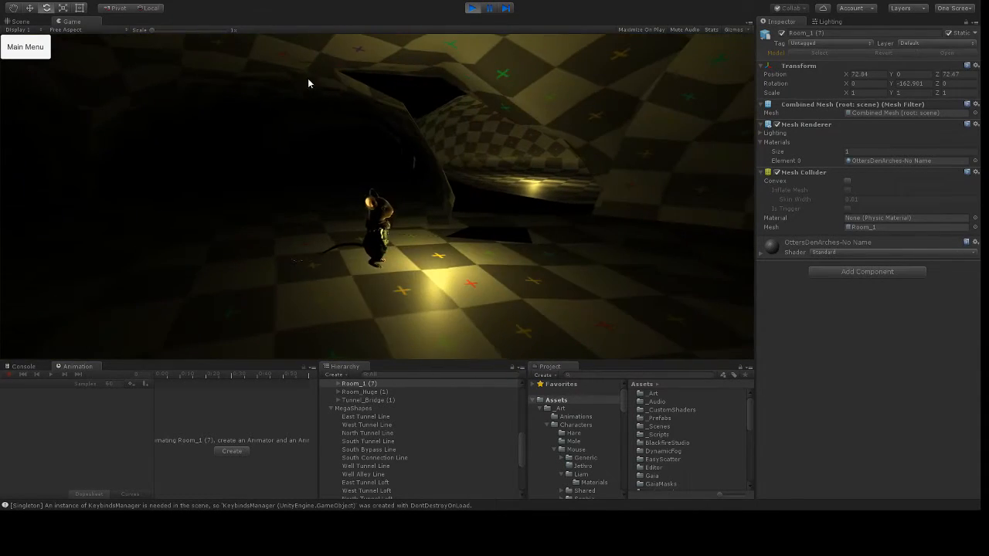
{"action": "key", "text": "w"}
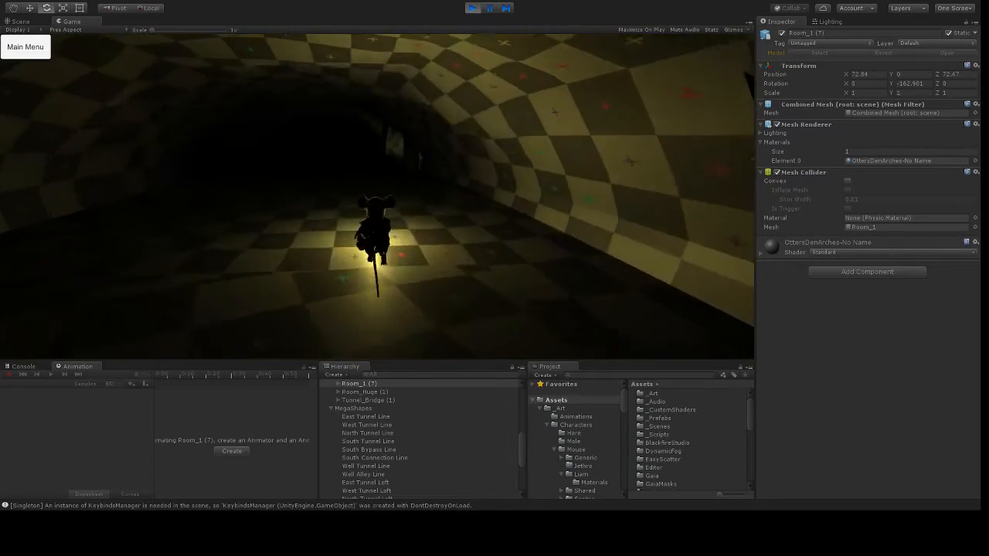
{"action": "key", "text": "w"}
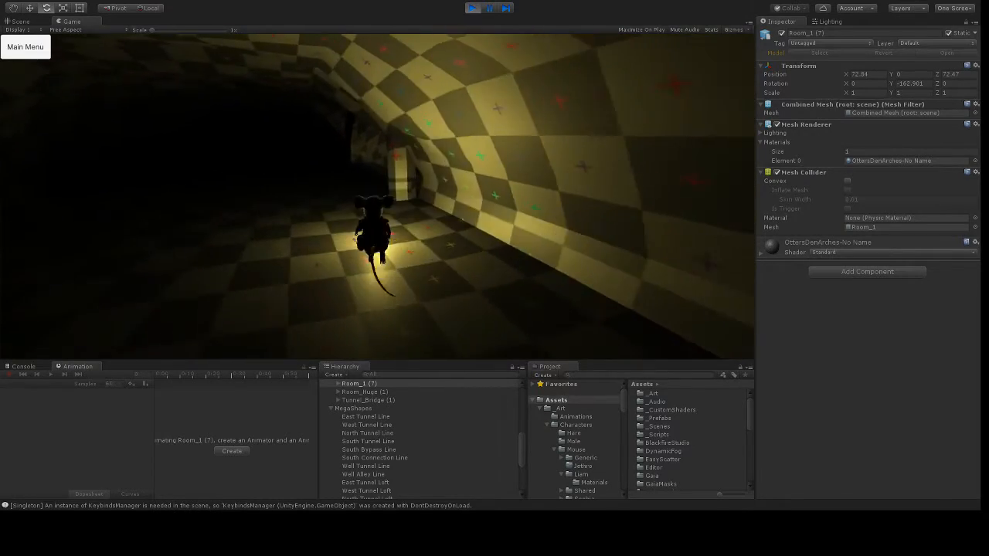
Walk the mouse character in and around the root-arched room and examine how its arches meet the tunnel walls.
{"action": "key", "text": "w"}
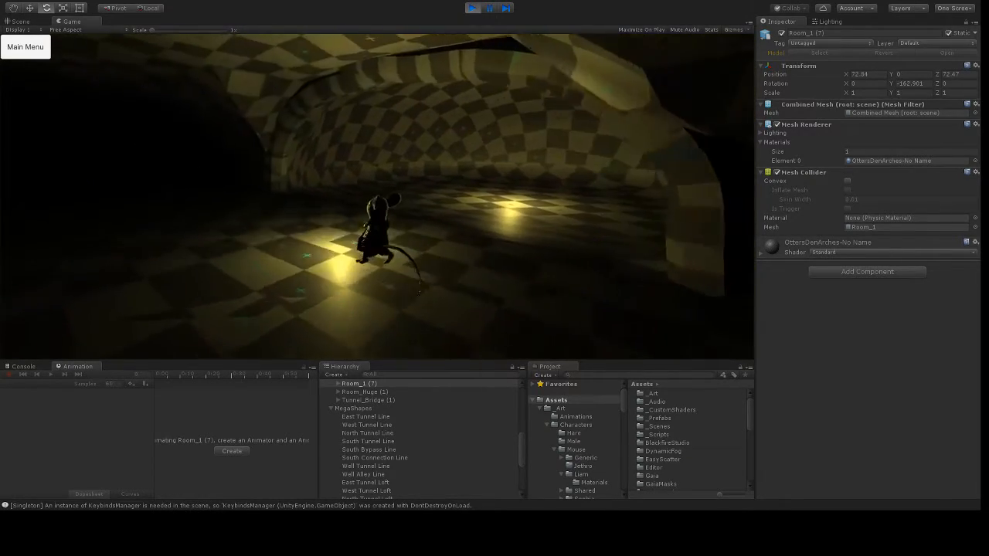
{"action": "key", "text": "w"}
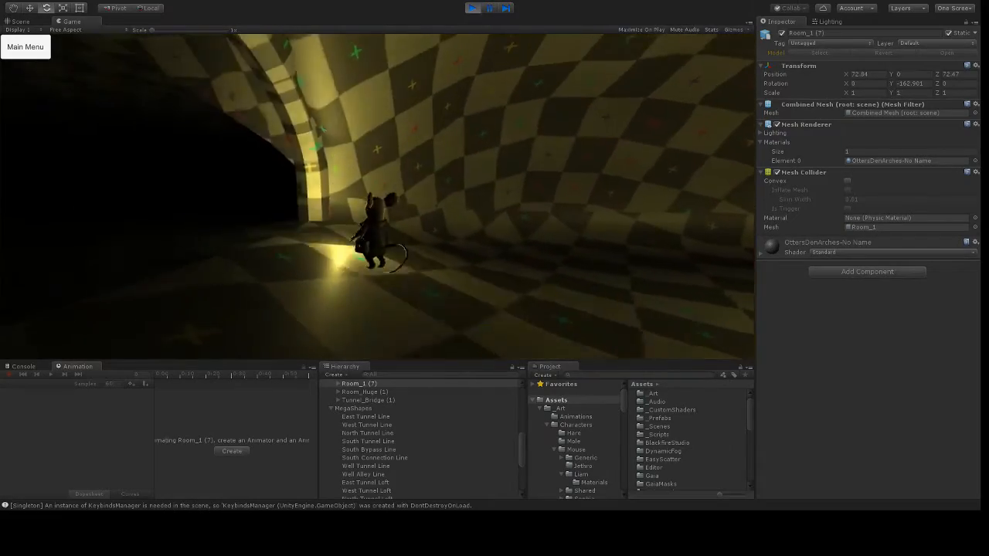
{"action": "key", "text": "s"}
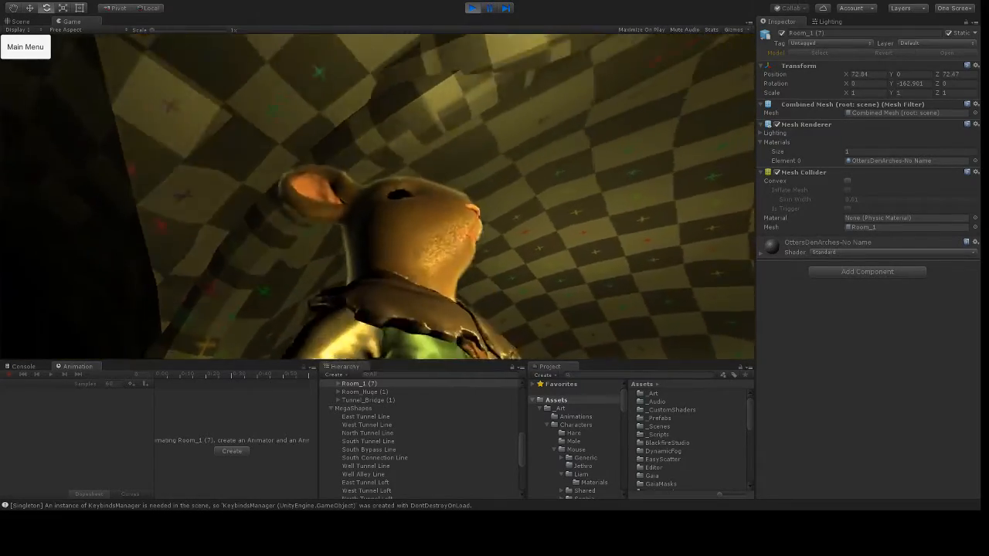
{"action": "key", "text": "w"}
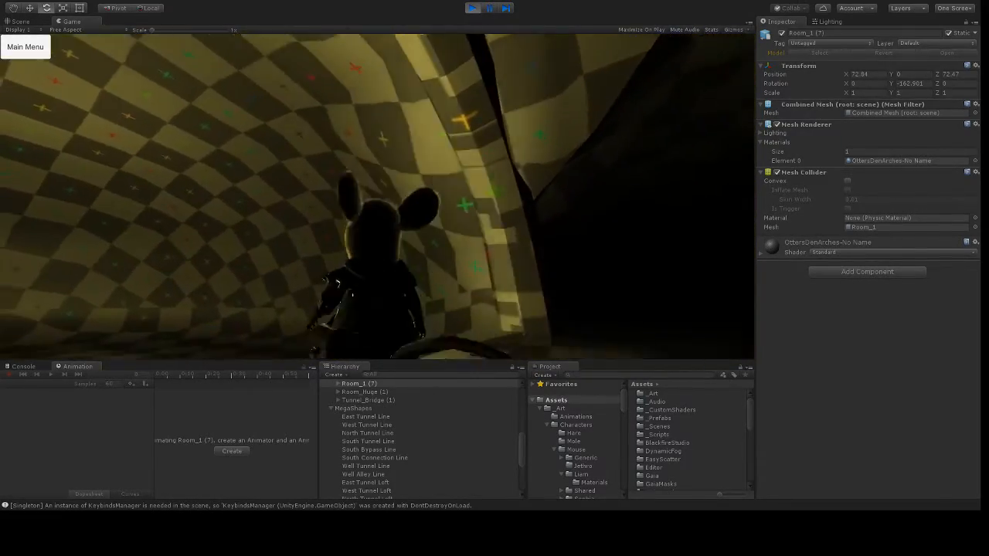
{"action": "key", "text": "w"}
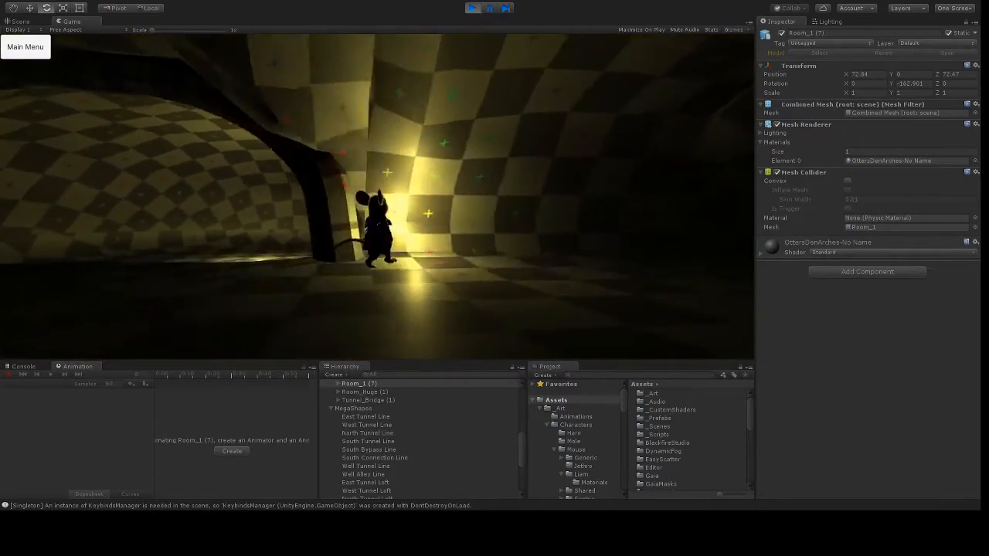
{"action": "key", "text": "w"}
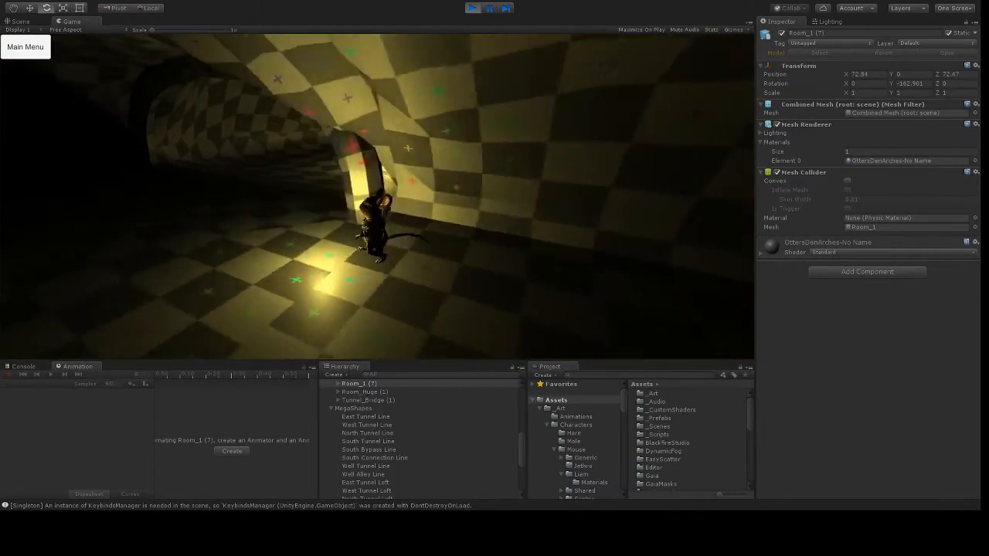
{"action": "key", "text": "w"}
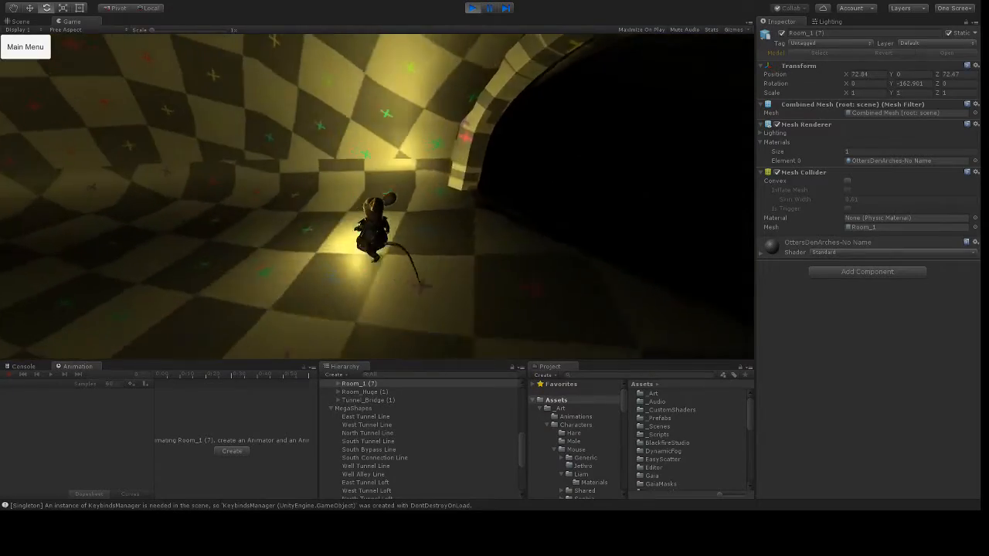
{"action": "key", "text": "w"}
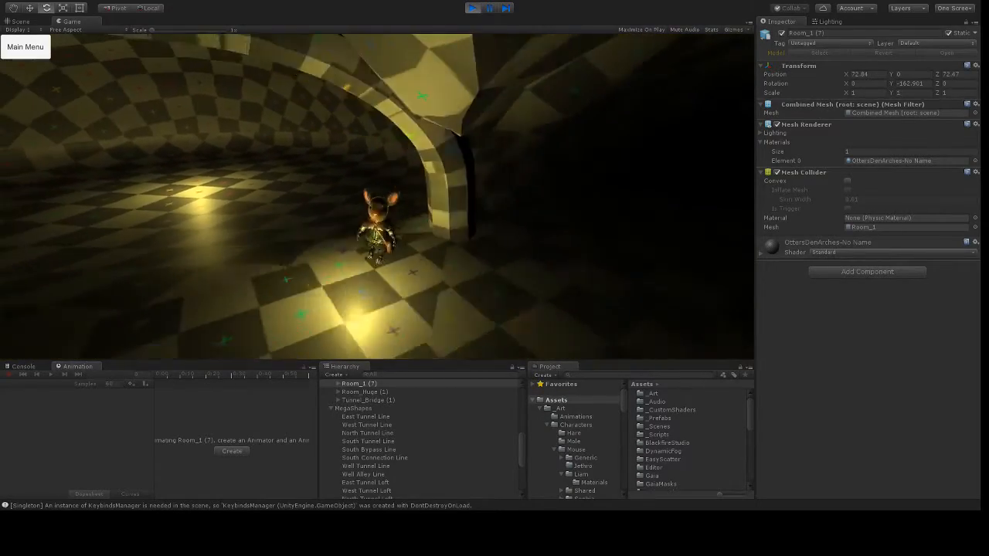
{"action": "key", "text": "w"}
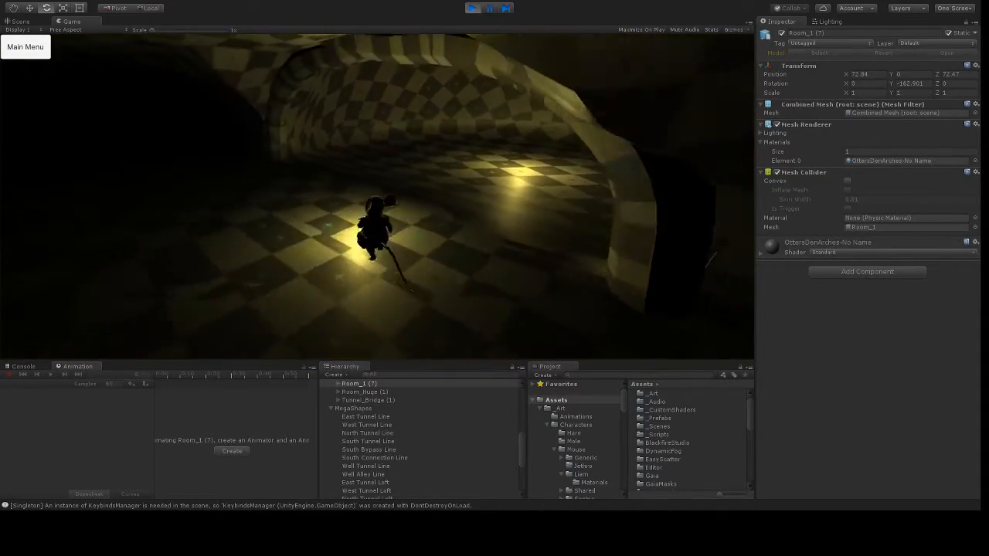
{"action": "key", "text": "w"}
{"action": "key", "text": "s"}
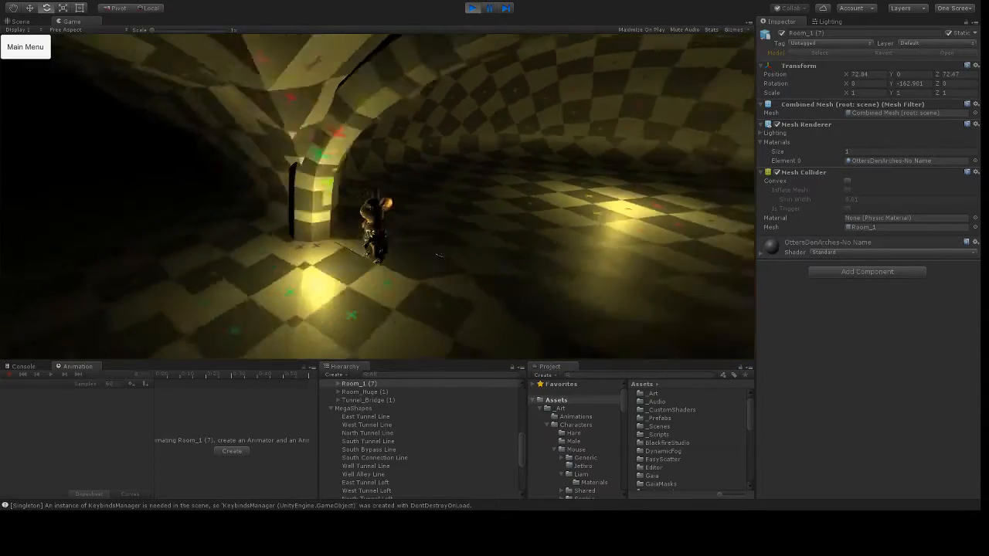
{"action": "key", "text": "w"}
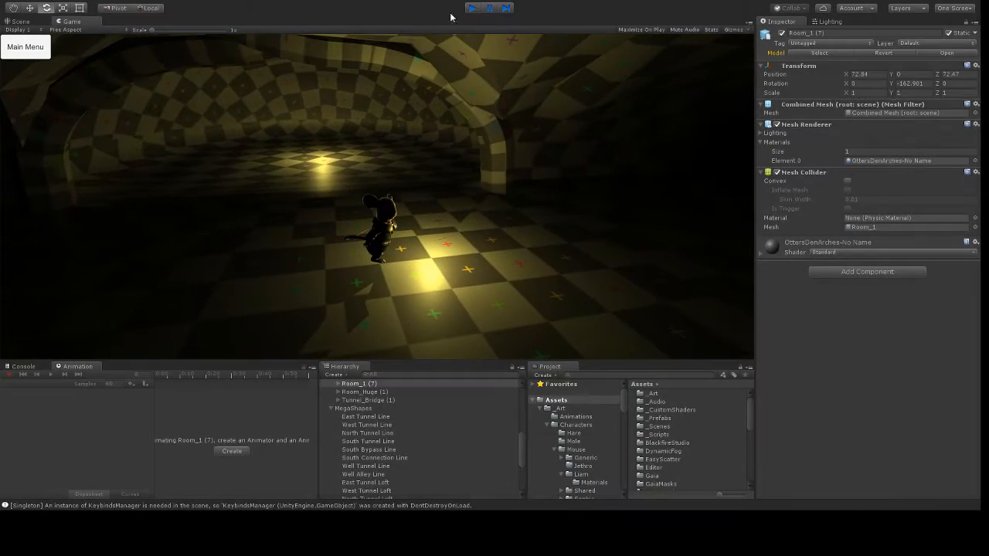
Stop the playtest and examine the arched opening of Room_1 (7) from the tunnel side and from inside the room.
{"action": "key", "text": "ctrl+p"}
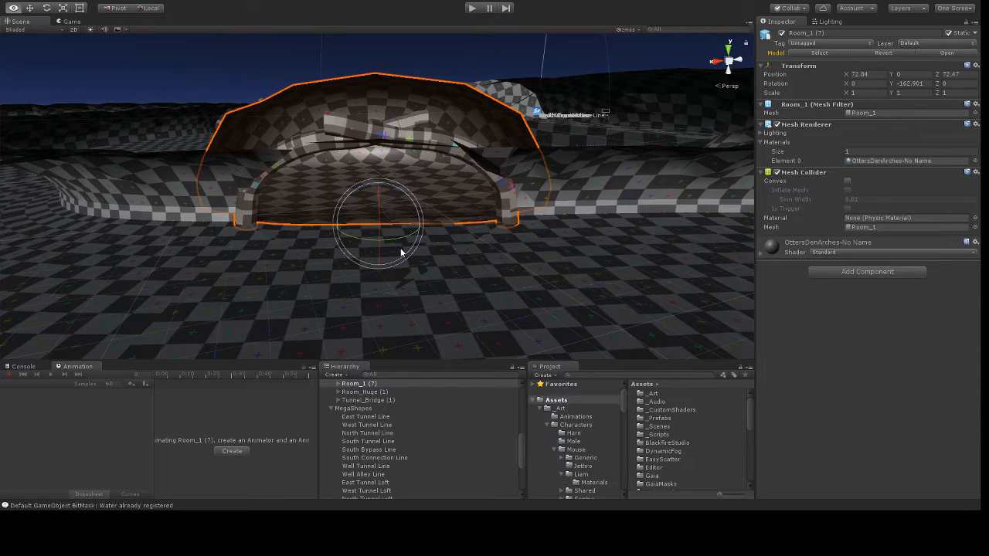
{"action": "left_click_drag", "start_coordinate": [587, 195], "coordinate": [235, 255], "text": "alt"}
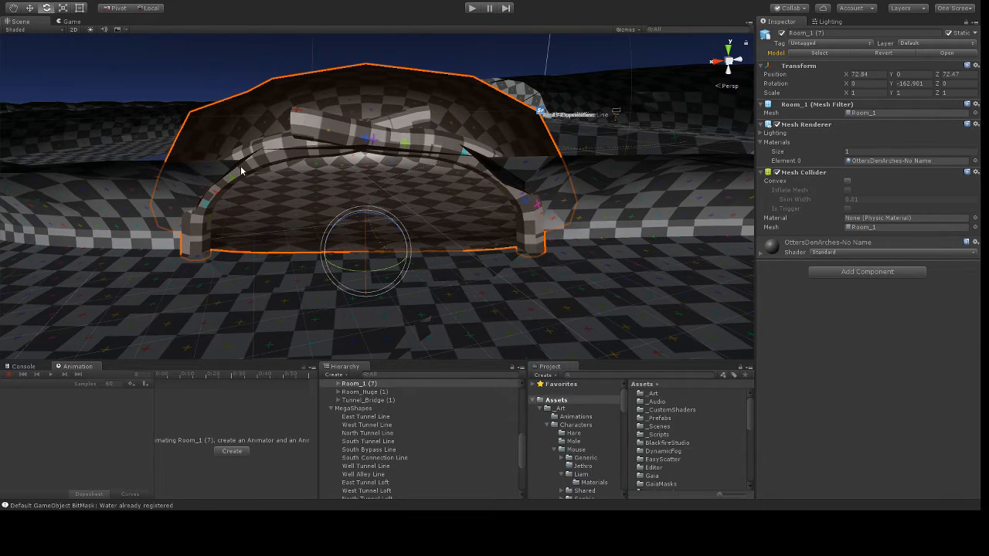
{"action": "right_click_drag", "start_coordinate": [324, 239], "coordinate": [607, 222]}
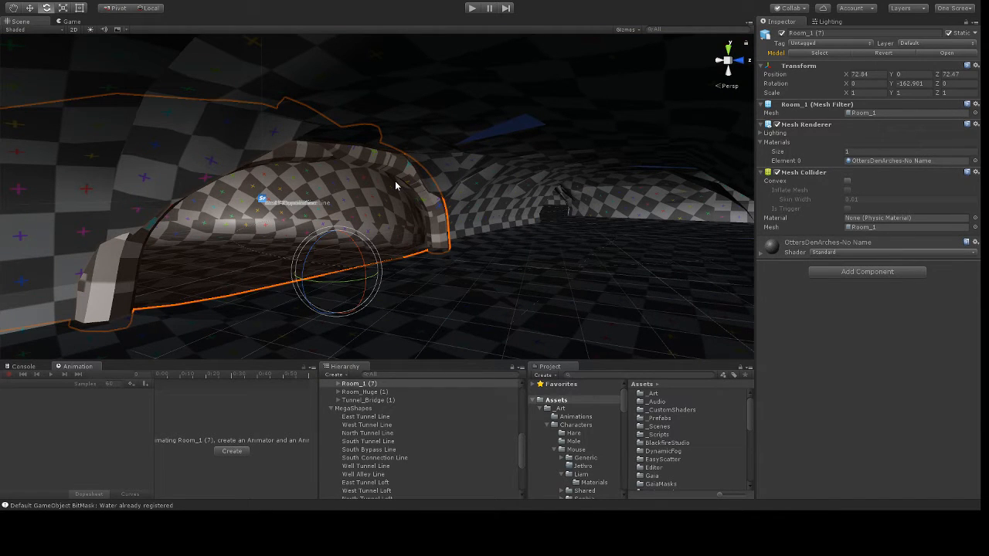
{"action": "right_click_drag", "start_coordinate": [373, 256], "coordinate": [638, 238]}
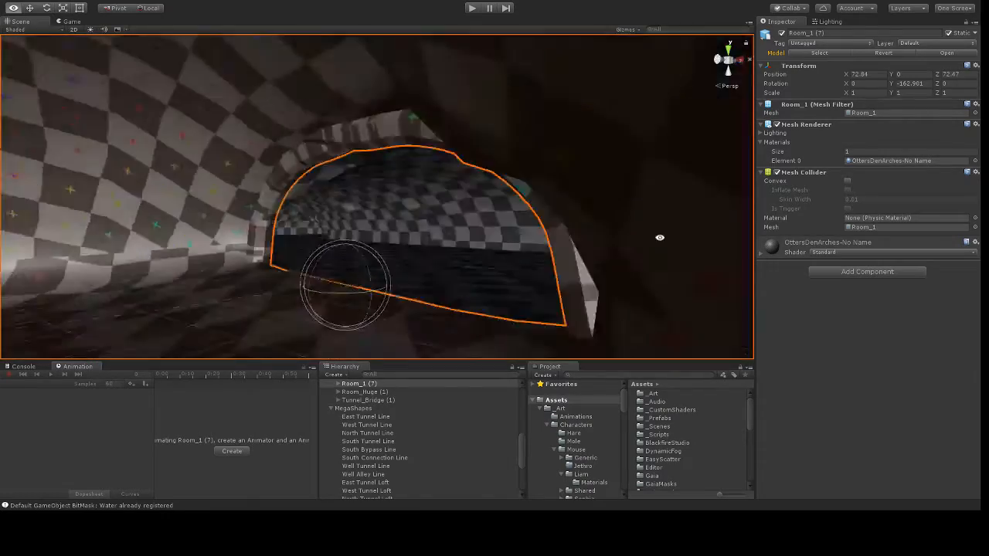
{"action": "key", "text": "f"}
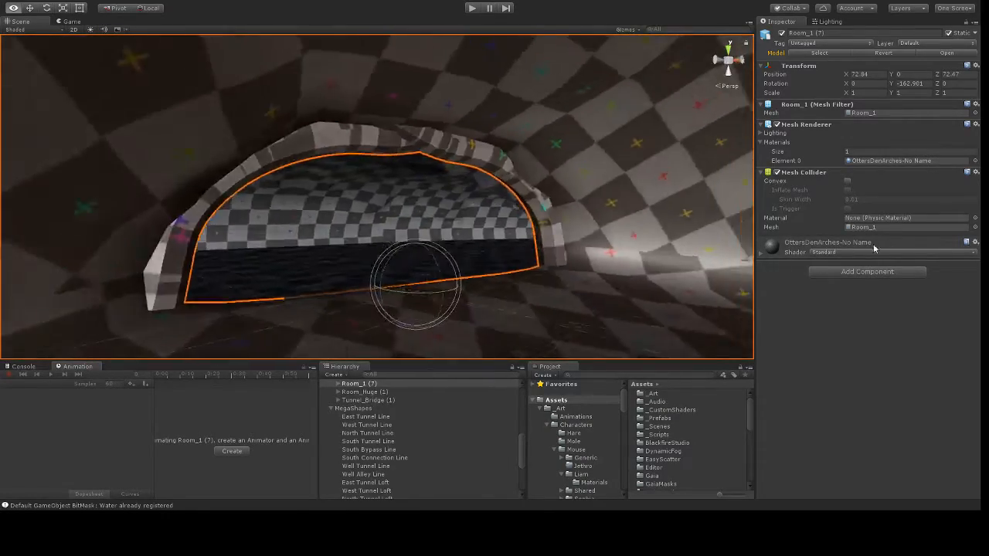
{"action": "right_click_drag", "start_coordinate": [695, 255], "coordinate": [172, 249]}
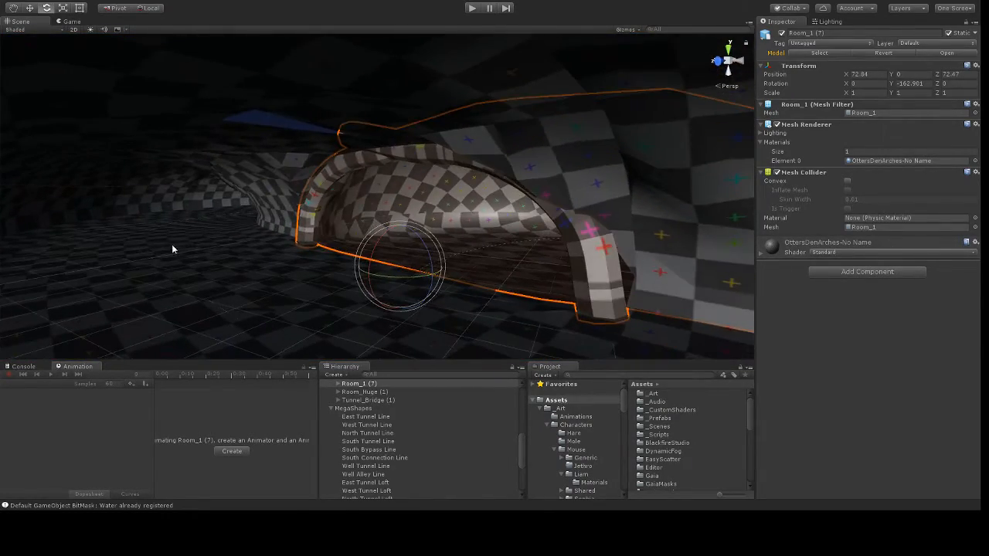
{"action": "middle_click_drag", "start_coordinate": [261, 147], "coordinate": [249, 149]}
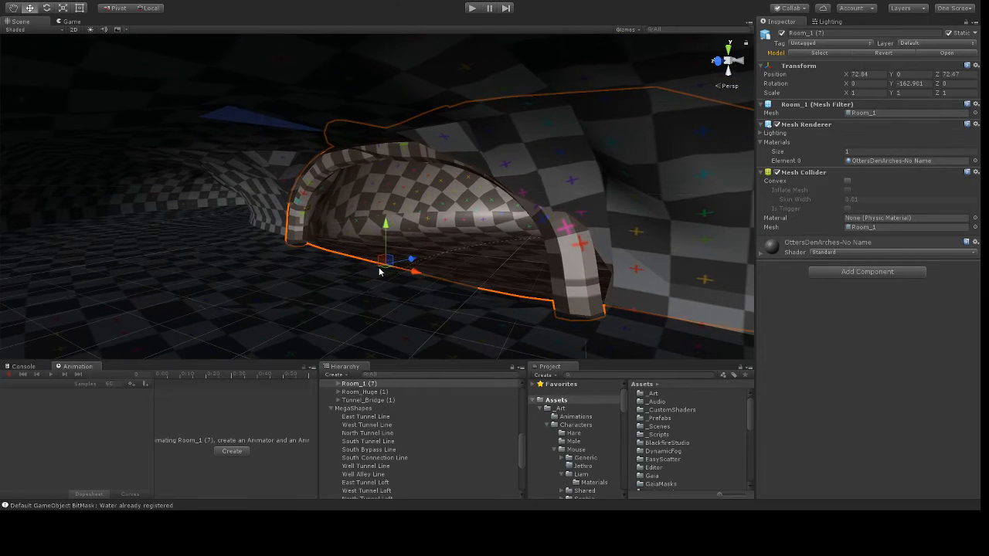
Move Room_1 (7) to about X 72.6, Z 72.27 and rotate it to about -165.6 degrees on Y.
{"action": "left_click_drag", "start_coordinate": [415, 275], "coordinate": [420, 263]}
{"action": "left_click_drag", "start_coordinate": [347, 276], "coordinate": [278, 274], "text": "alt"}
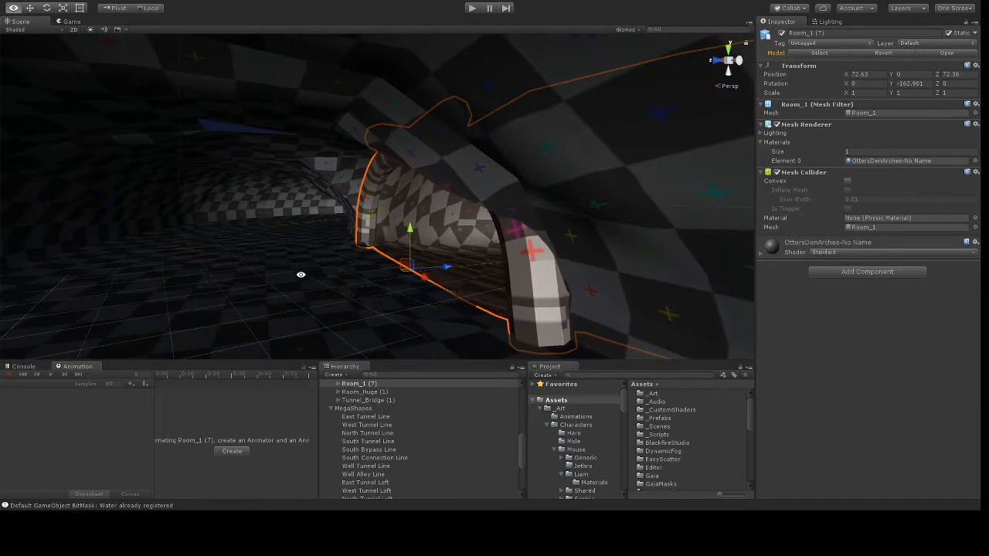
{"action": "left_click_drag", "start_coordinate": [444, 271], "coordinate": [449, 268]}
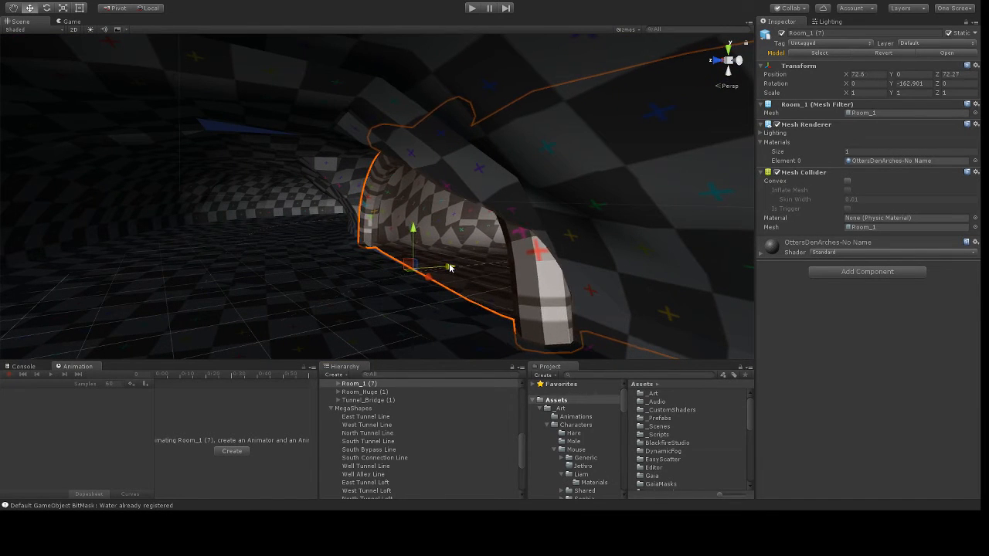
{"action": "left_click_drag", "start_coordinate": [396, 284], "coordinate": [734, 225]}
{"action": "middle_click_drag", "start_coordinate": [371, 214], "coordinate": [392, 235]}
{"action": "scroll", "coordinate": [417, 241], "scroll_direction": "up", "scroll_amount": 2}
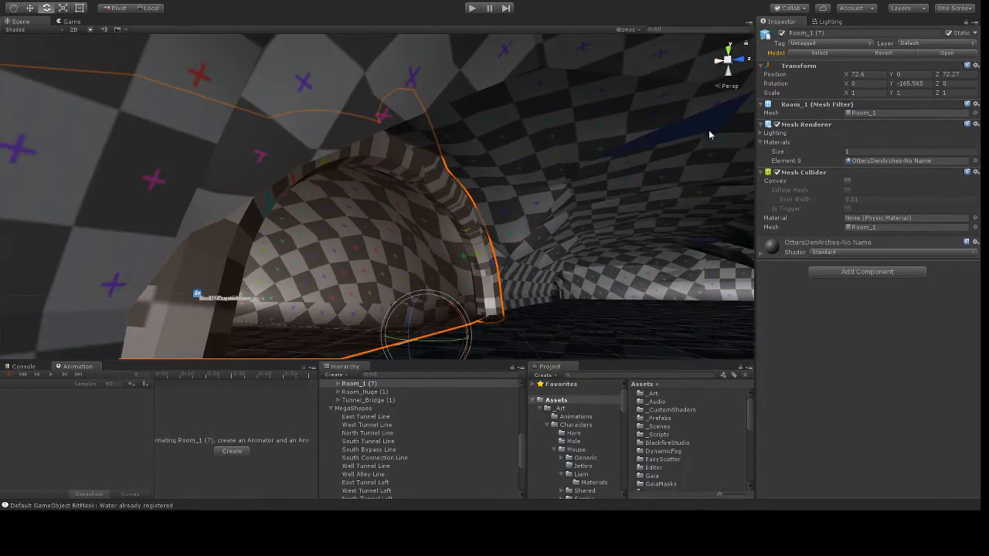
Shift Room_1 (7) to about X 72.62, Z 72.35 and check how its arch meets the tunnel wall.
{"action": "left_click_drag", "start_coordinate": [619, 160], "coordinate": [13, 107], "text": "alt"}
{"action": "middle_click_drag", "start_coordinate": [207, 211], "coordinate": [208, 174]}
{"action": "left_click_drag", "start_coordinate": [418, 294], "coordinate": [413, 297]}
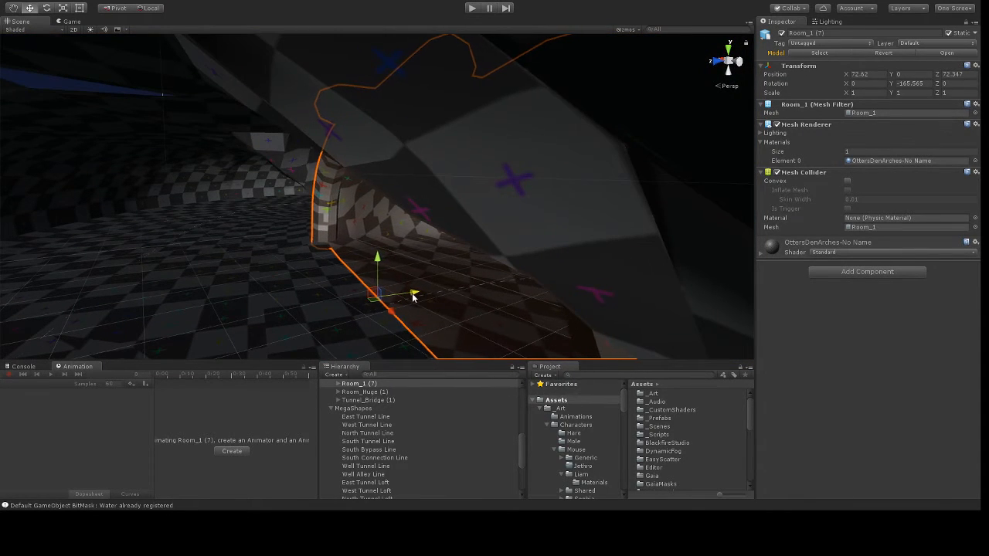
{"action": "left_click_drag", "start_coordinate": [332, 296], "coordinate": [427, 287], "text": "alt"}
{"action": "middle_click_drag", "start_coordinate": [581, 281], "coordinate": [368, 248]}
{"action": "left_click_drag", "start_coordinate": [369, 248], "coordinate": [326, 250], "text": "alt"}
{"action": "middle_click_drag", "start_coordinate": [327, 251], "coordinate": [453, 254]}
{"action": "left_click_drag", "start_coordinate": [453, 254], "coordinate": [246, 239], "text": "alt"}
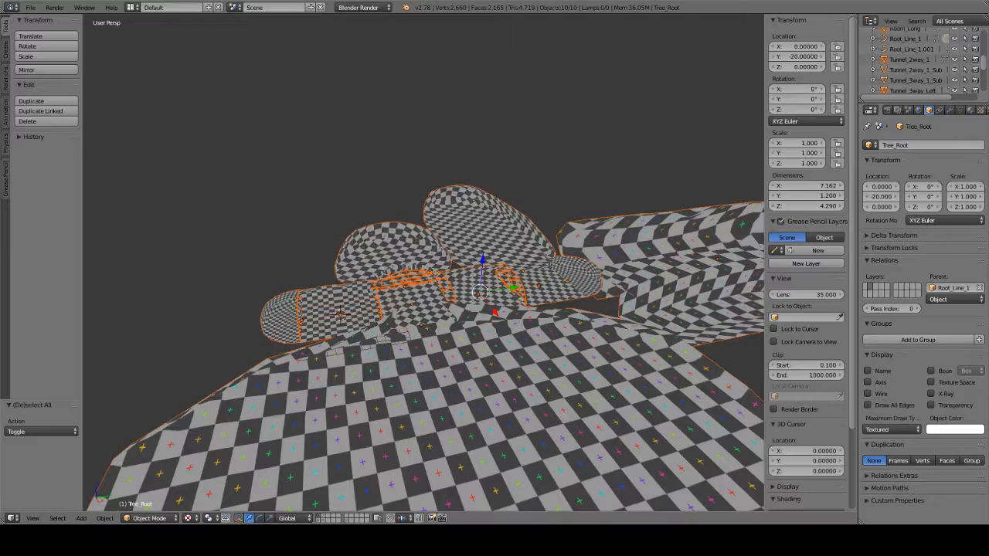
Switch to Blender, show only the layer holding the two root arches, and duplicate both Tree_Root objects in place.
{"action": "middle_click_drag", "start_coordinate": [542, 321], "coordinate": [442, 311]}
{"action": "scroll", "coordinate": [450, 344], "scroll_direction": "up", "scroll_amount": 6}
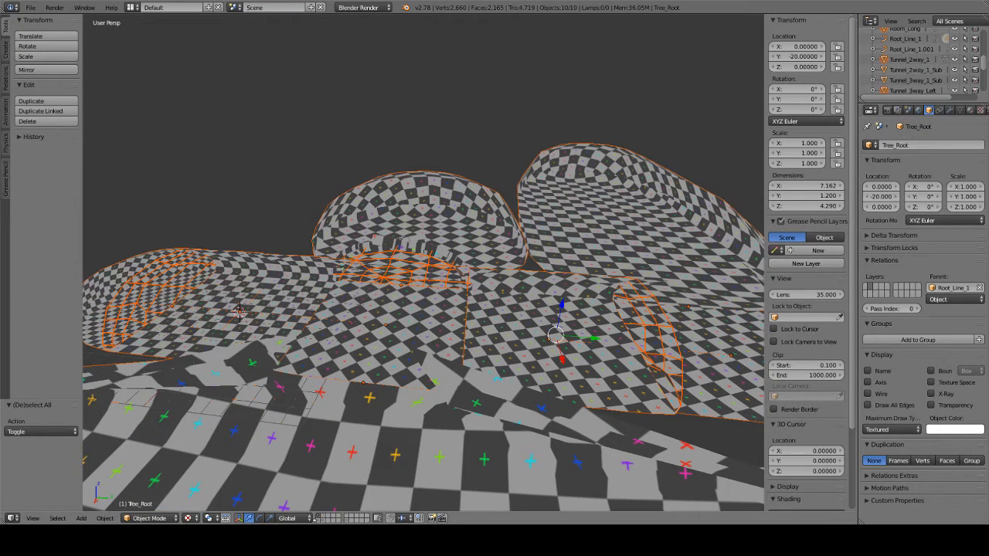
{"action": "left_click", "coordinate": [326, 519]}
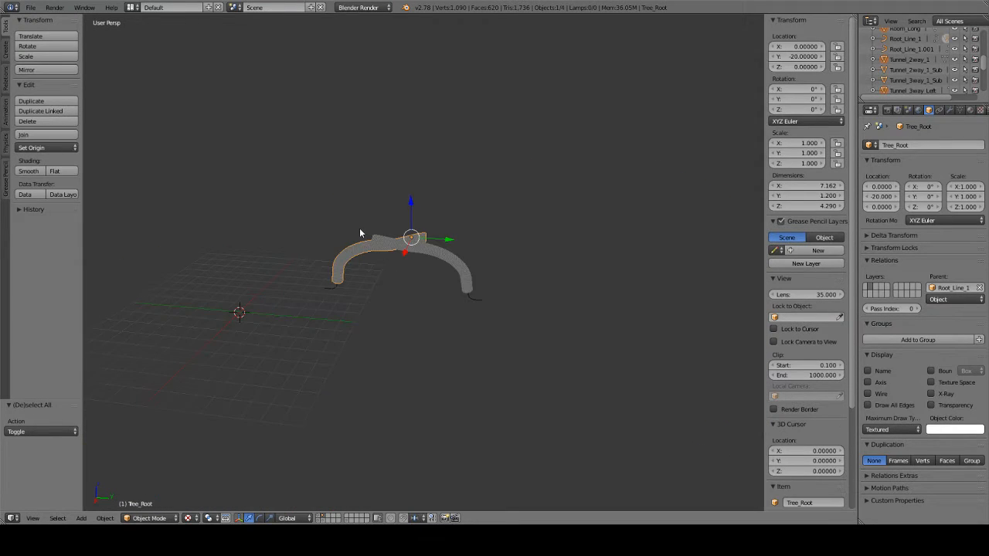
{"action": "scroll", "coordinate": [359, 233], "scroll_direction": "up", "scroll_amount": 3}
{"action": "middle_click_drag", "start_coordinate": [350, 249], "coordinate": [379, 312], "text": "shift"}
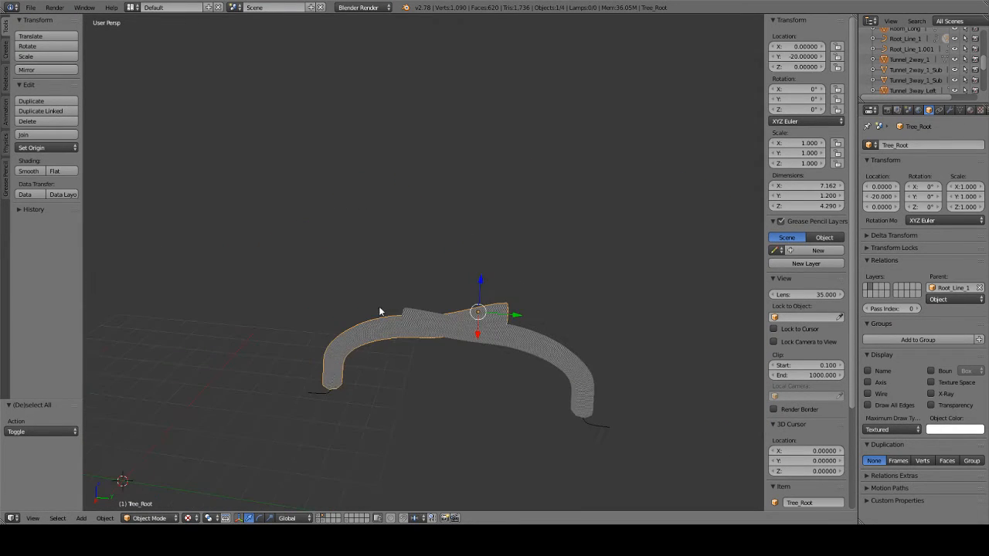
{"action": "key", "text": "shift+d"}
{"action": "right_click", "coordinate": [433, 325]}
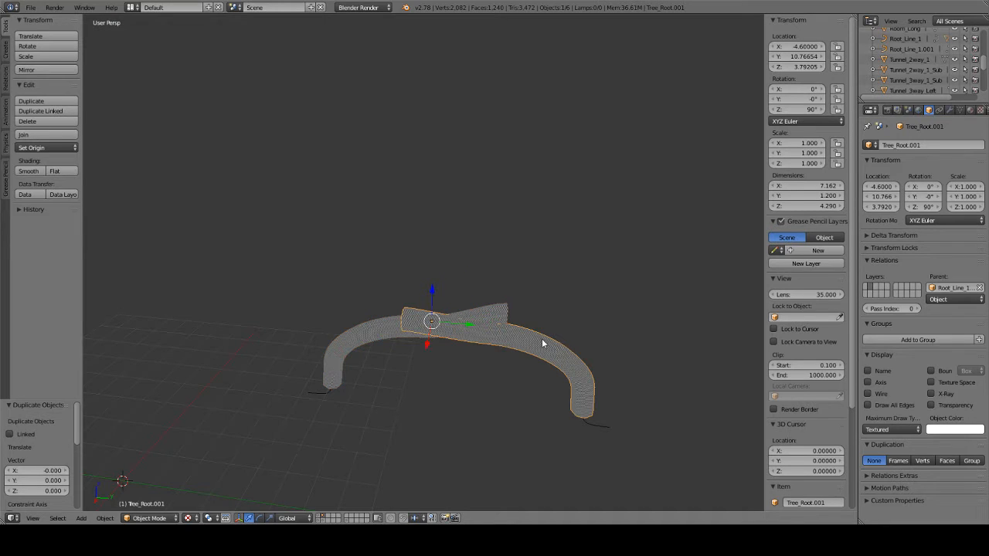
Apply the Array and Curve modifiers on one copy of each root arch, Tree_Root.001 and Tree_Root.003.
{"action": "left_click", "coordinate": [948, 111]}
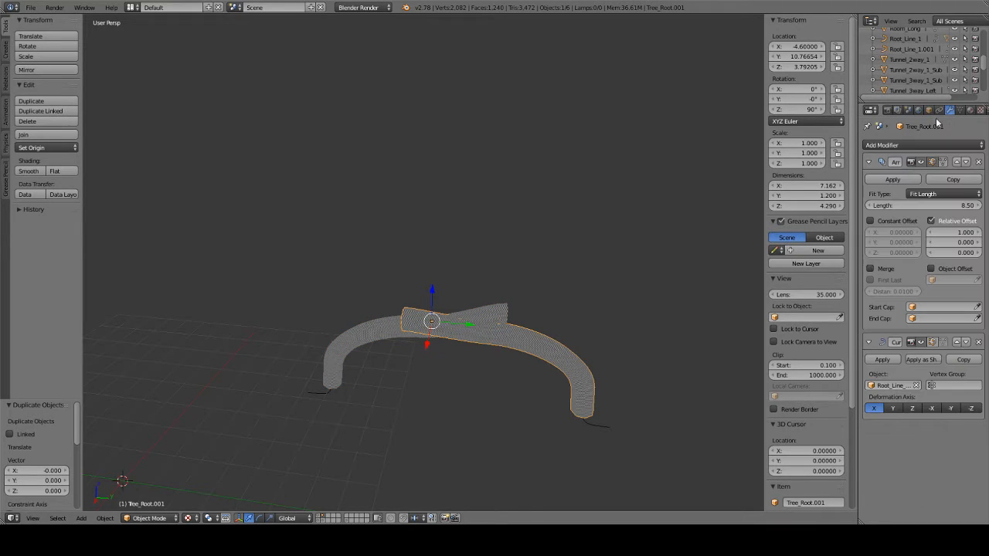
{"action": "left_click", "coordinate": [893, 179]}
{"action": "left_click", "coordinate": [891, 181]}
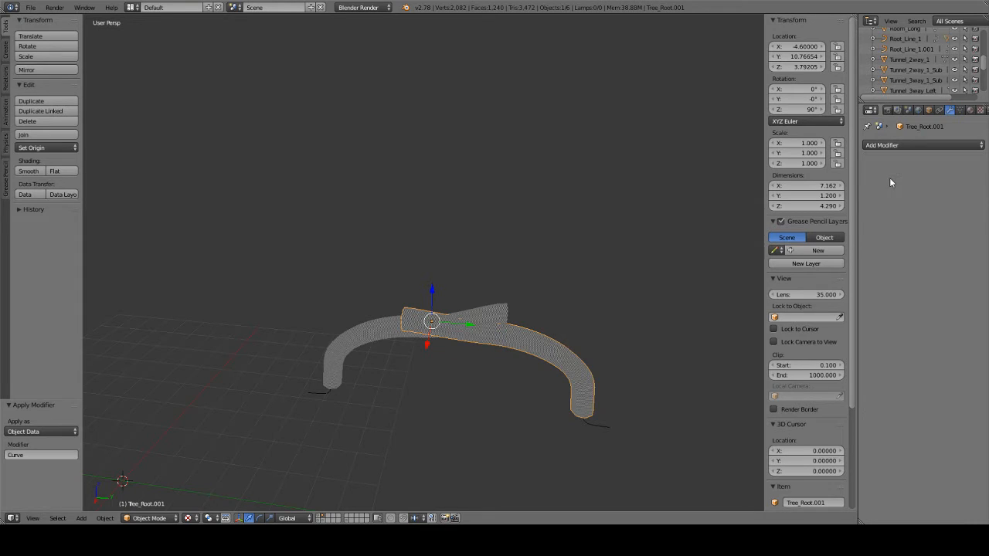
{"action": "right_click", "coordinate": [509, 300]}
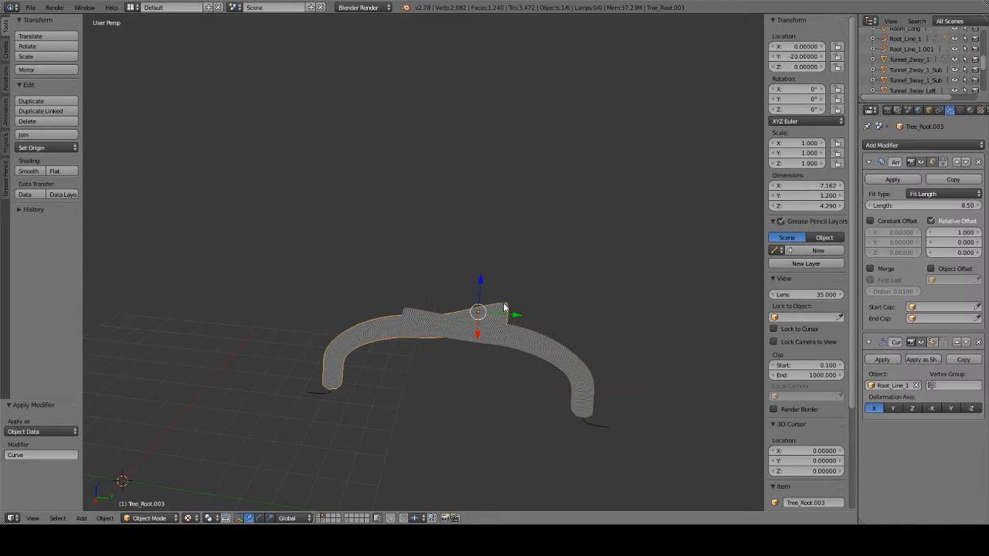
{"action": "left_click", "coordinate": [897, 180]}
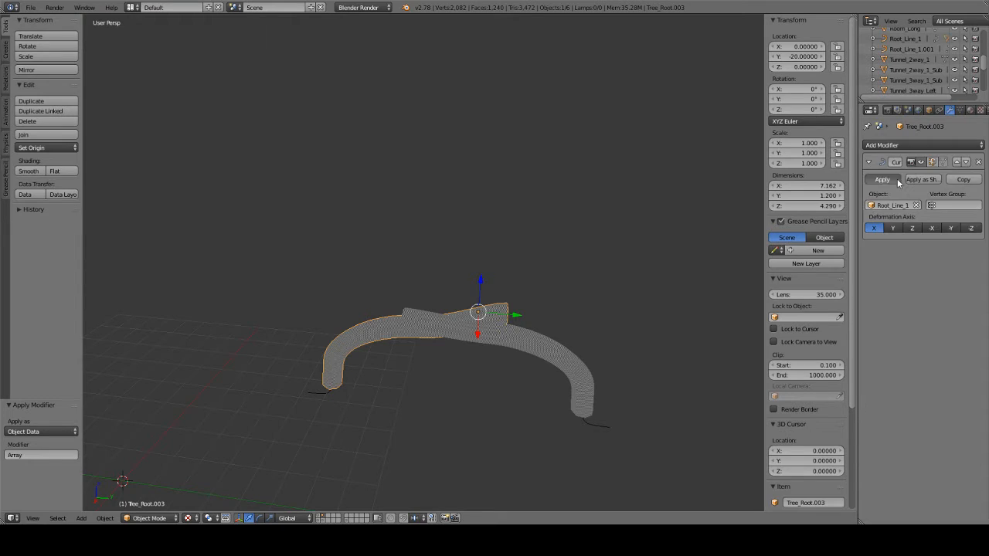
{"action": "left_click", "coordinate": [897, 180]}
Try to join the two root arches into one object.
{"action": "right_click", "coordinate": [531, 334], "text": "shift"}
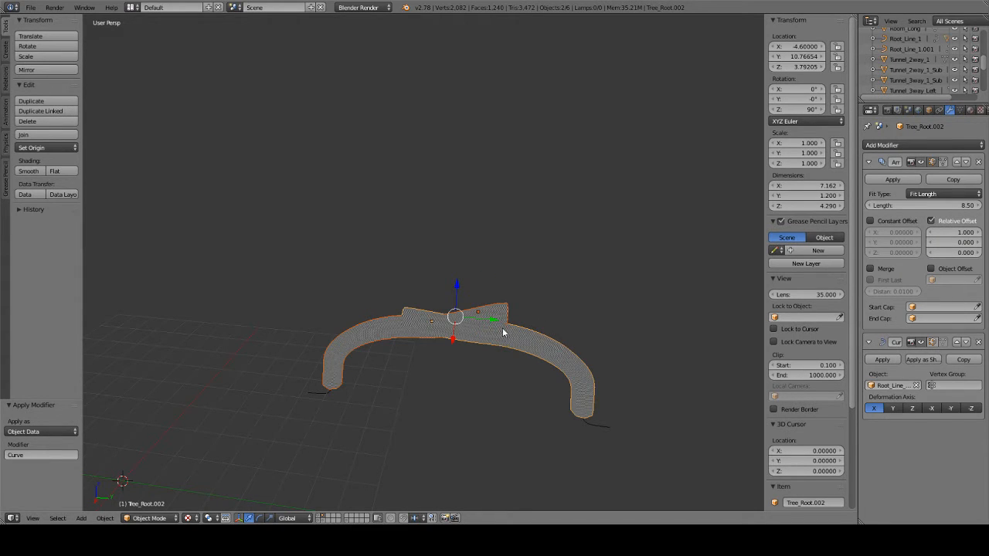
{"action": "key", "text": "shift+d"}
{"action": "right_click", "coordinate": [516, 206]}
{"action": "right_click", "coordinate": [502, 307]}
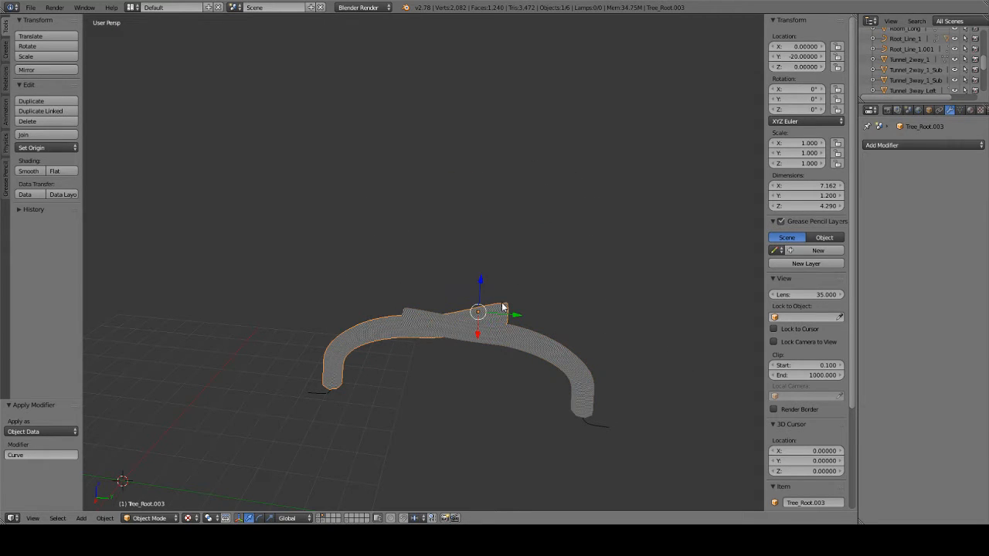
{"action": "right_click", "coordinate": [413, 312], "text": "shift"}
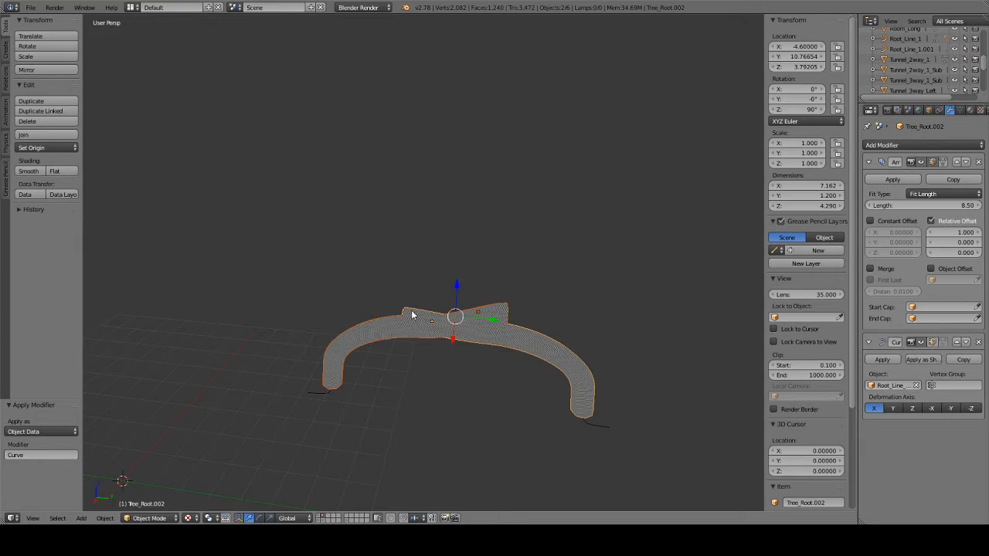
{"action": "key", "text": "ctrl+j"}
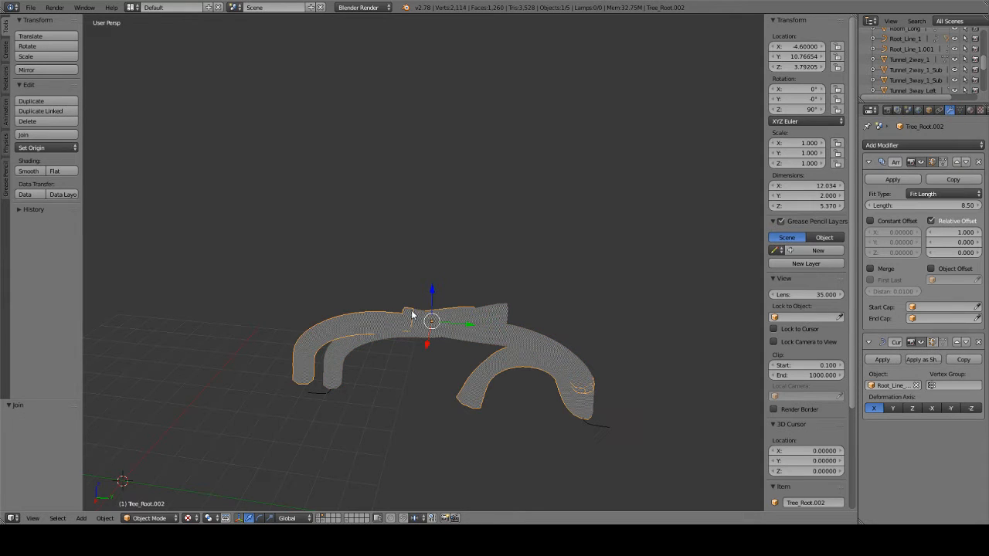
{"action": "key", "text": "ctrl+z"}
Enlarge the Outliner to show the full list of scene objects.
{"action": "right_click", "coordinate": [411, 315], "text": "shift"}
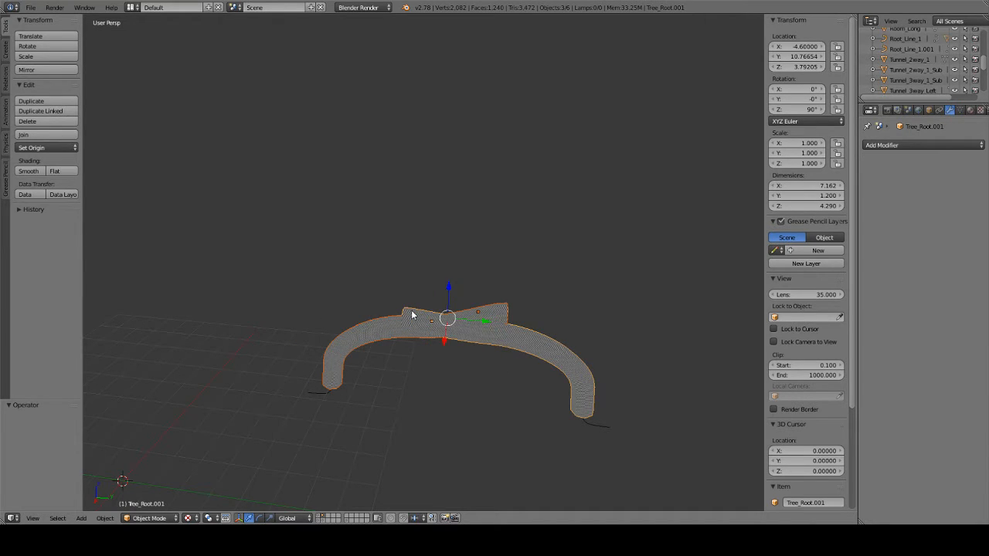
{"action": "right_click", "coordinate": [412, 315], "text": "shift"}
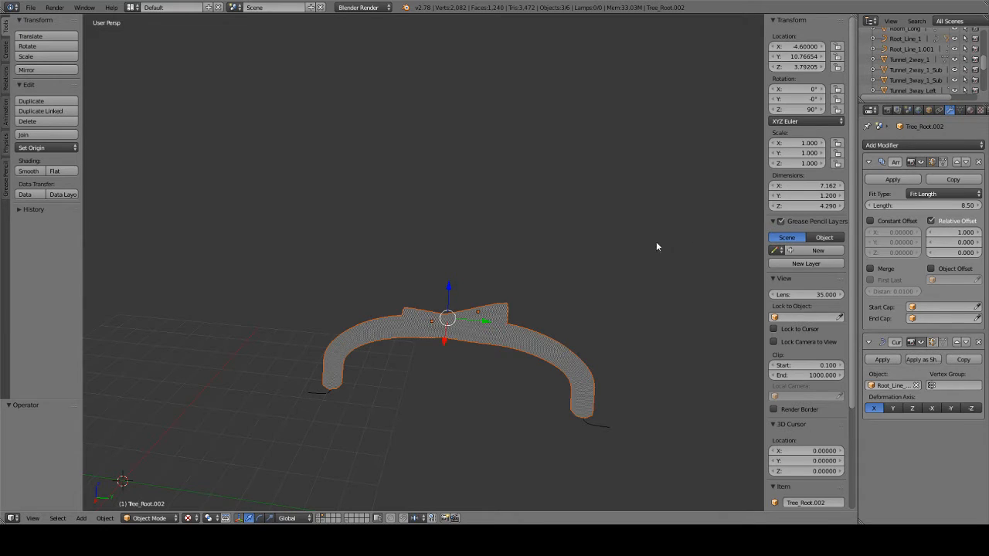
{"action": "scroll", "coordinate": [907, 82], "scroll_direction": "down", "scroll_amount": 3}
{"action": "left_click", "coordinate": [908, 109]}
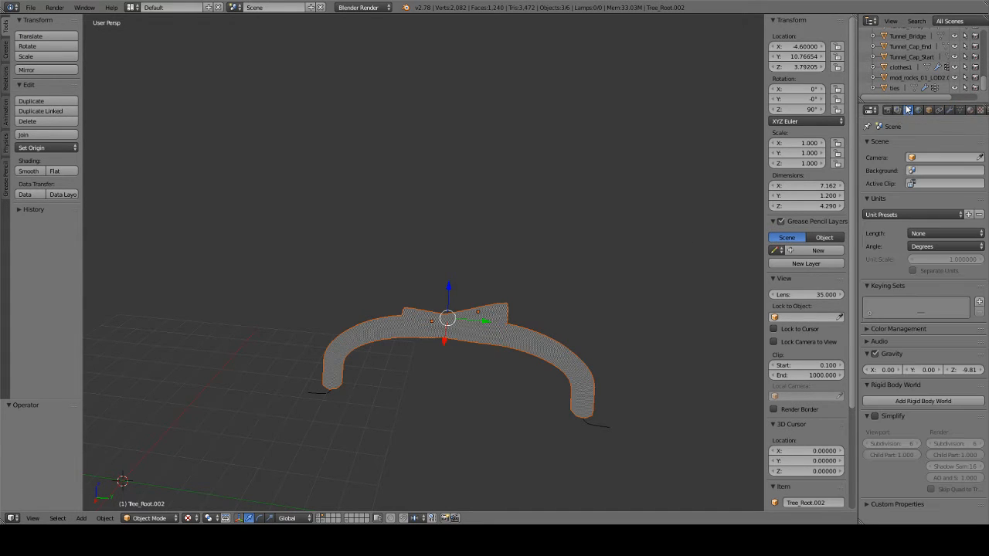
{"action": "left_click", "coordinate": [928, 110]}
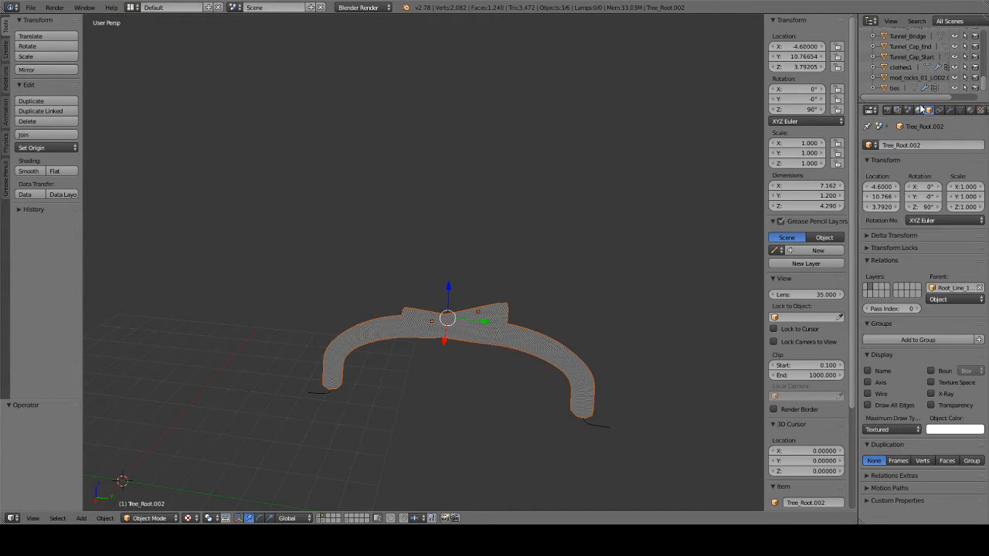
{"action": "left_click_drag", "start_coordinate": [919, 100], "coordinate": [916, 380]}
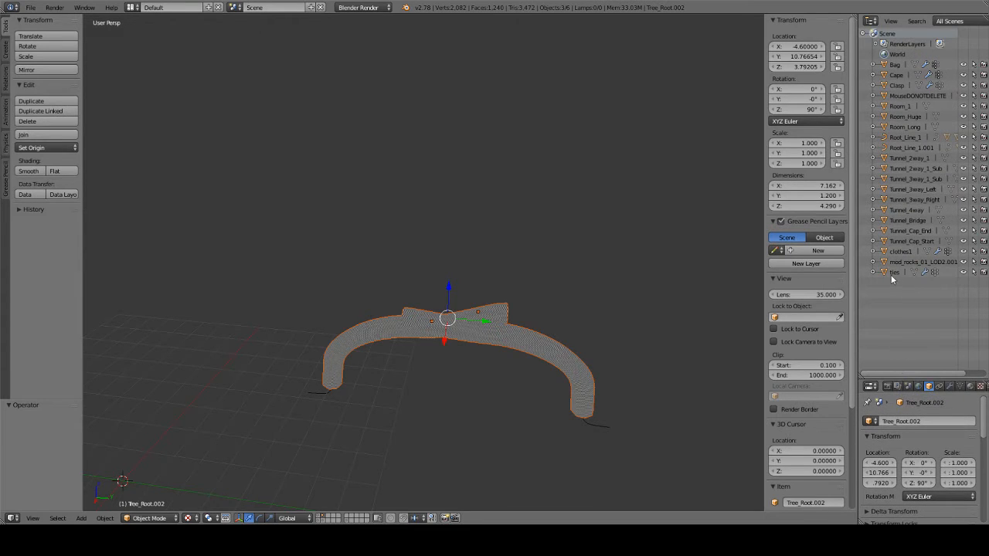
Clear the parents of Tree_Root.001 and Tree_Root.003 while keeping their transformations.
{"action": "right_click", "coordinate": [512, 337]}
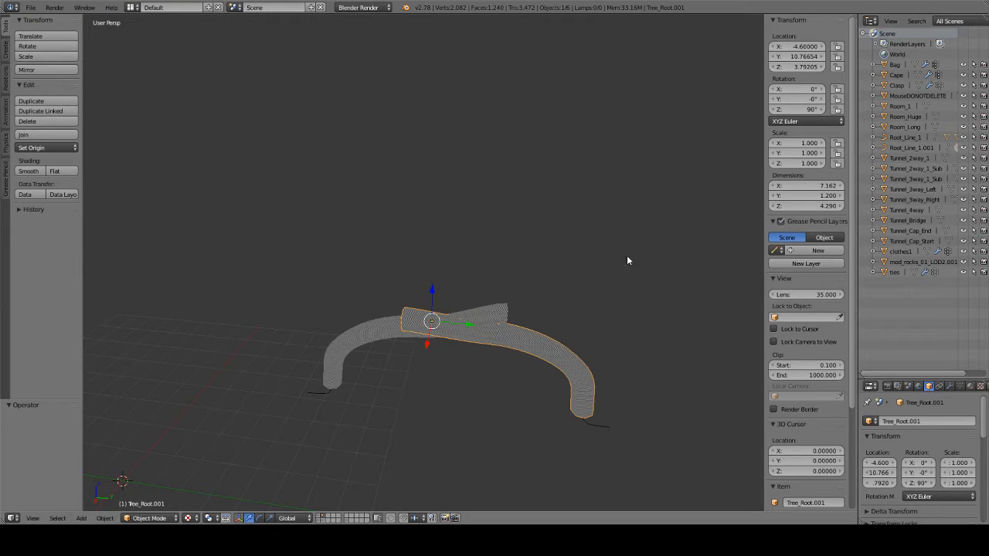
{"action": "right_click", "coordinate": [514, 332]}
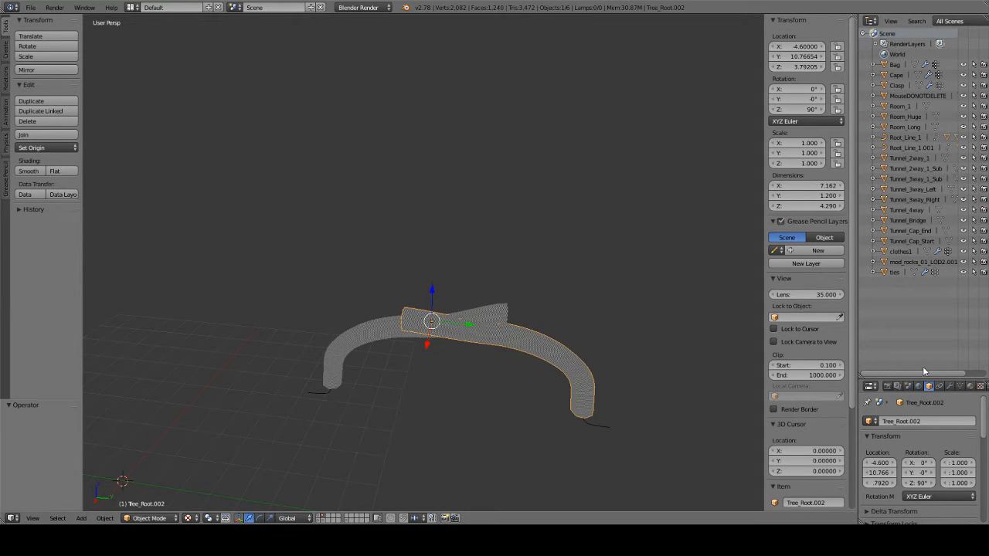
{"action": "left_click", "coordinate": [949, 385]}
{"action": "right_click", "coordinate": [520, 335]}
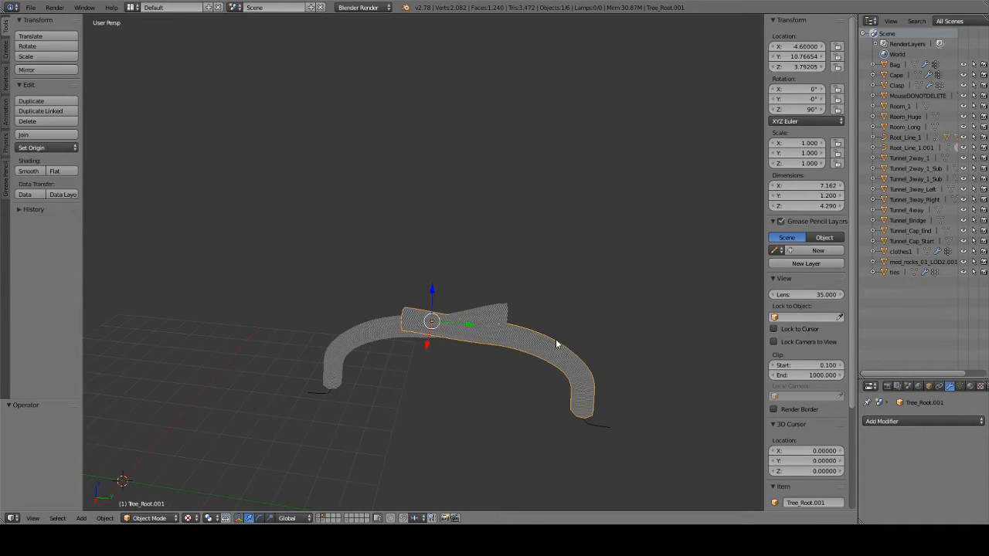
{"action": "key", "text": "alt+p"}
{"action": "left_click", "coordinate": [519, 311]}
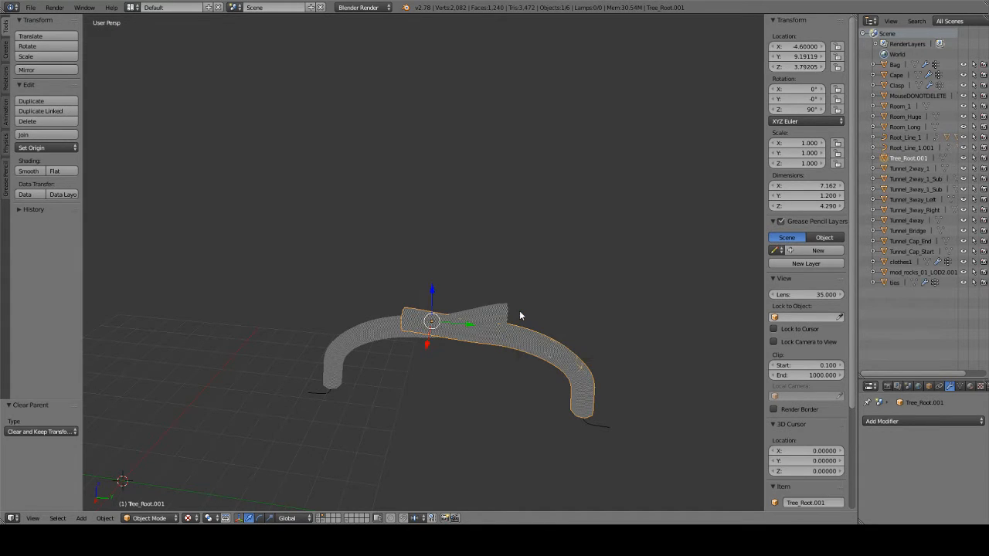
{"action": "right_click", "coordinate": [502, 312]}
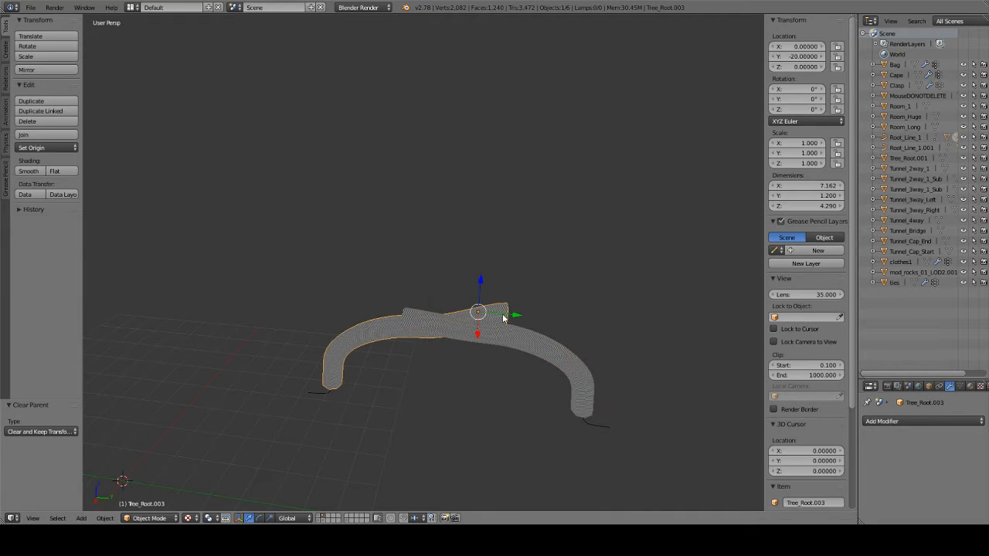
{"action": "key", "text": "alt+p"}
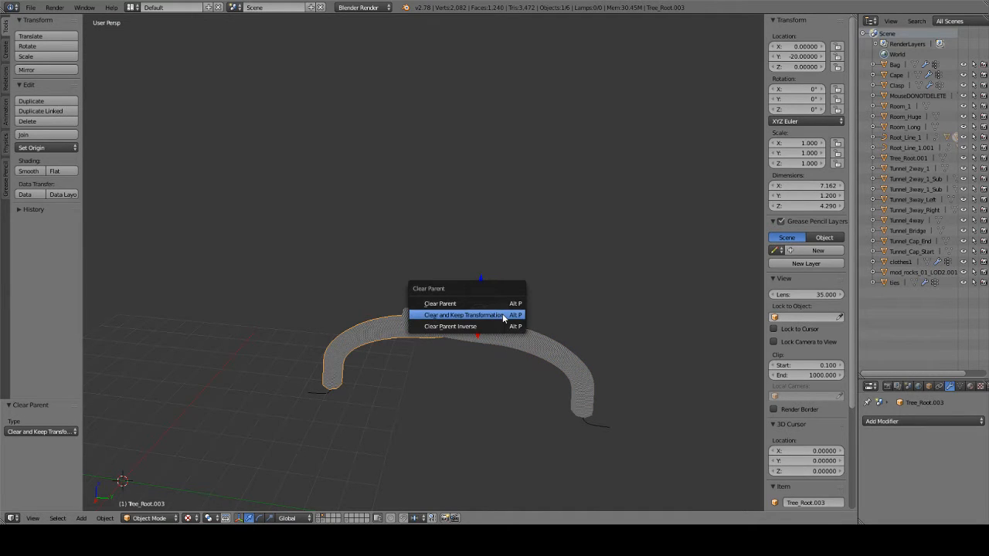
{"action": "left_click", "coordinate": [505, 316]}
Snap the 3D cursor to the midpoint of Tree_Root.001 and Tree_Root.003, and join both arches into one object.
{"action": "left_click", "coordinate": [904, 157]}
{"action": "left_click", "coordinate": [901, 167], "text": "ctrl"}
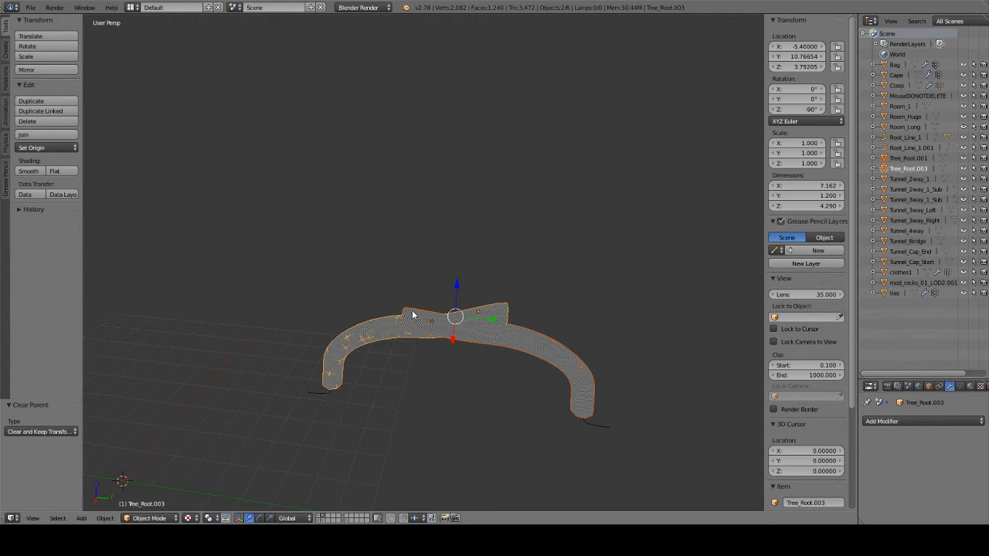
{"action": "key", "text": "shift+s"}
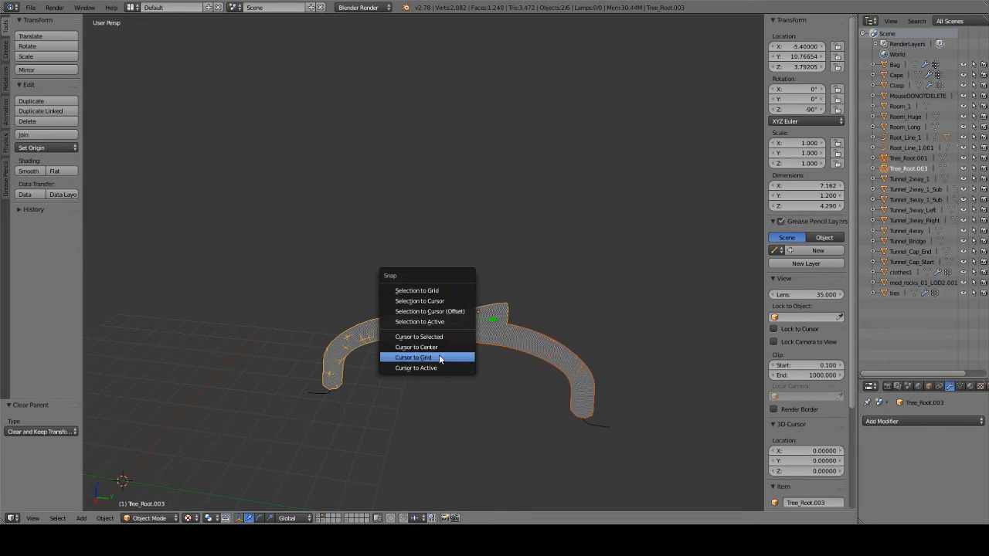
{"action": "left_click", "coordinate": [418, 337]}
{"action": "middle_click_drag", "start_coordinate": [414, 330], "coordinate": [503, 298]}
{"action": "key", "text": "ctrl+j"}
{"action": "middle_click_drag", "start_coordinate": [503, 294], "coordinate": [587, 293]}
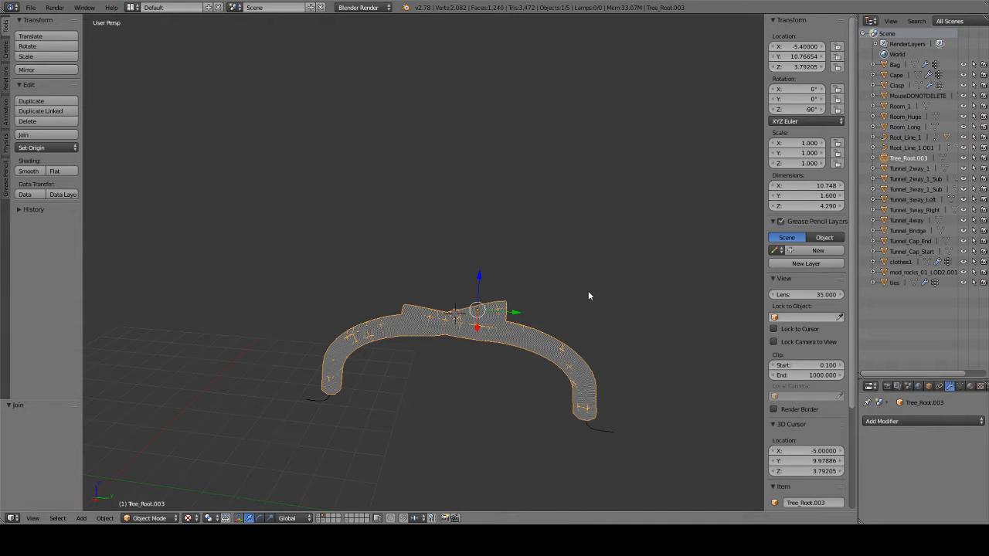
Try to move the joined arch's geometry to its origin.
{"action": "left_click", "coordinate": [105, 518]}
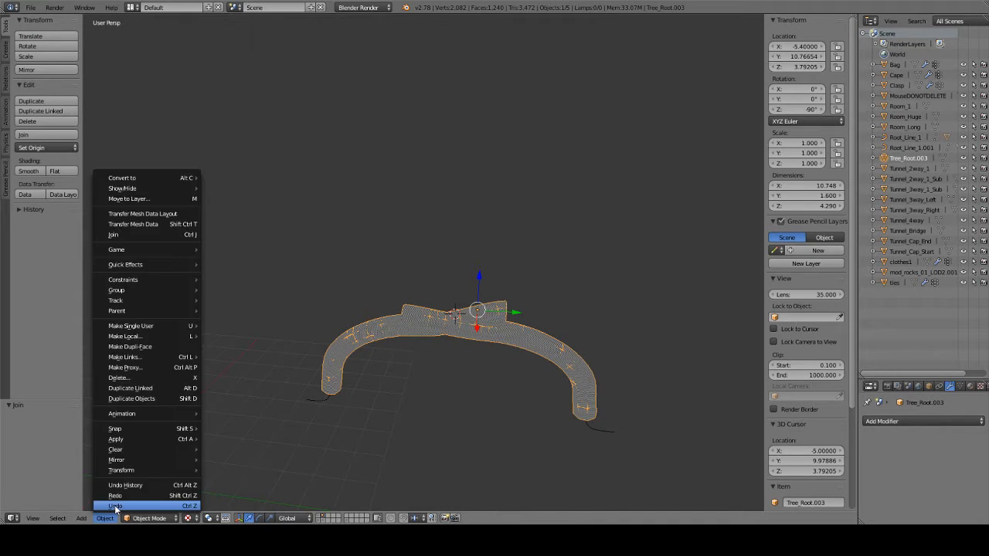
{"action": "mouse_move", "coordinate": [160, 471]}
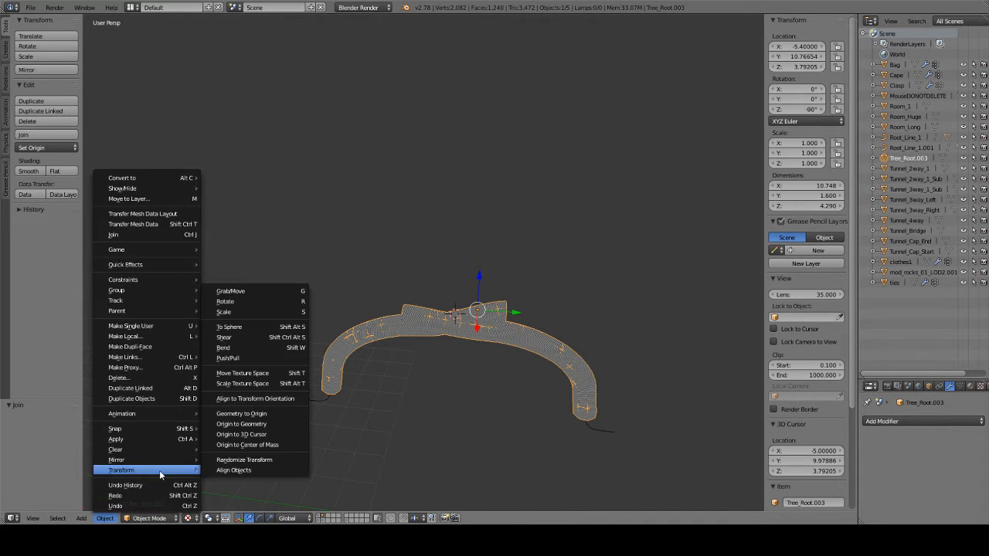
{"action": "left_click", "coordinate": [266, 413]}
{"action": "middle_click_drag", "start_coordinate": [444, 423], "coordinate": [483, 394]}
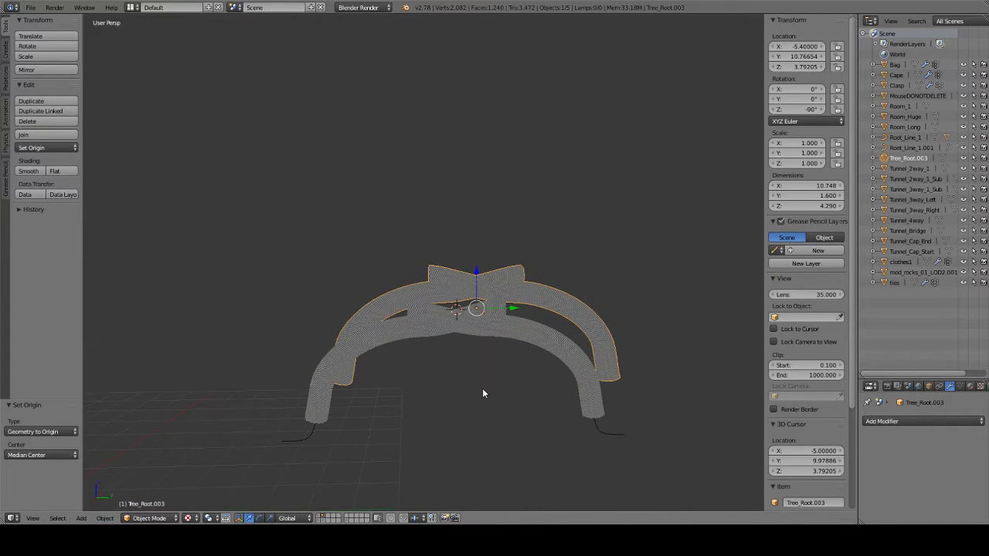
Set the joined arch's origin to the 3D cursor.
{"action": "left_click", "coordinate": [101, 519]}
{"action": "mouse_move", "coordinate": [133, 470]}
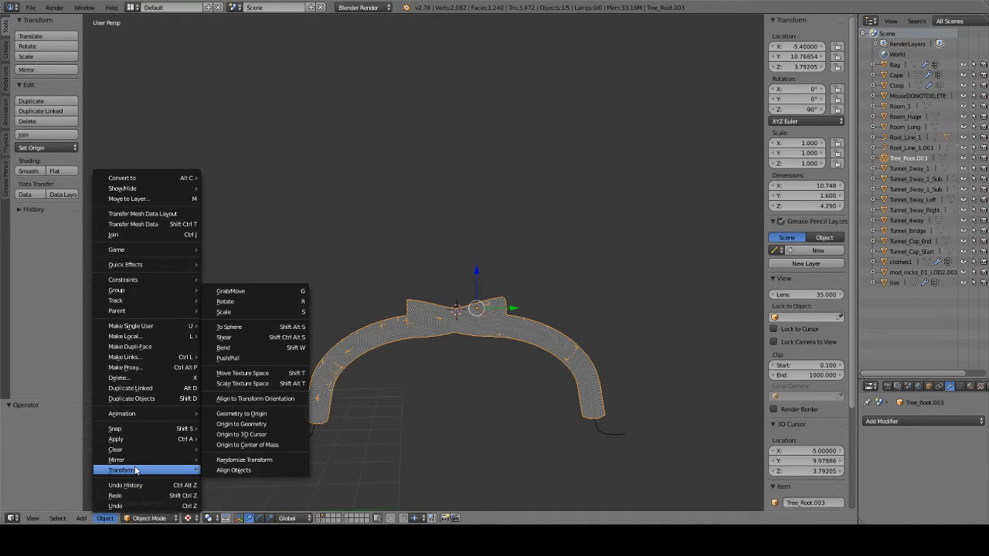
{"action": "left_click", "coordinate": [247, 434]}
{"action": "middle_click_drag", "start_coordinate": [529, 407], "coordinate": [533, 382]}
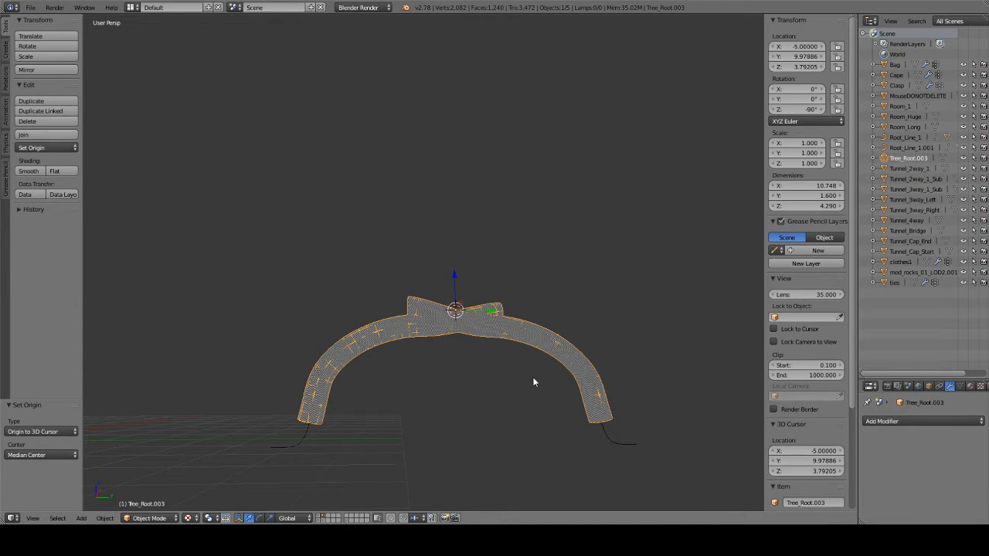
{"action": "middle_click_drag", "start_coordinate": [533, 382], "coordinate": [505, 408]}
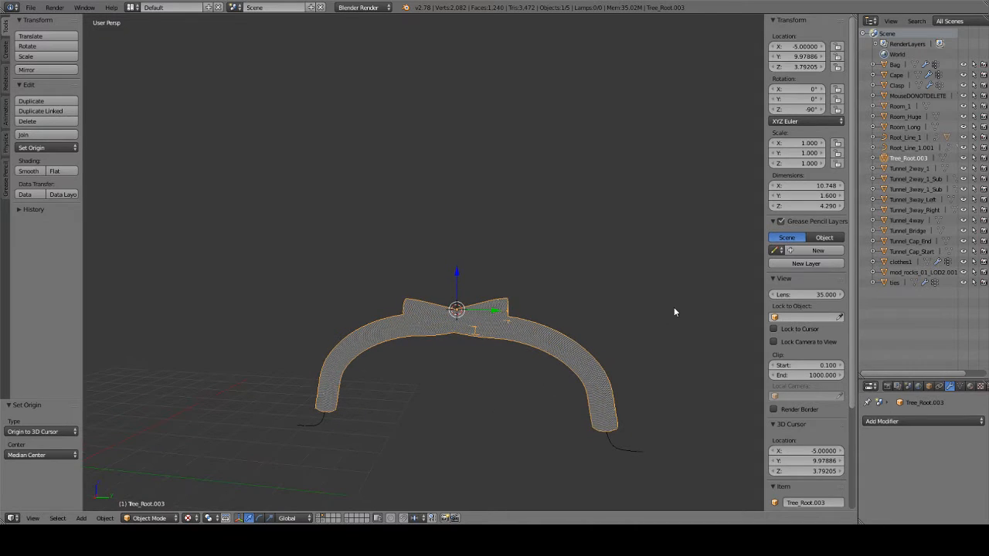
Copy the Y location value of the joined root arch.
{"action": "left_click", "coordinate": [815, 462]}
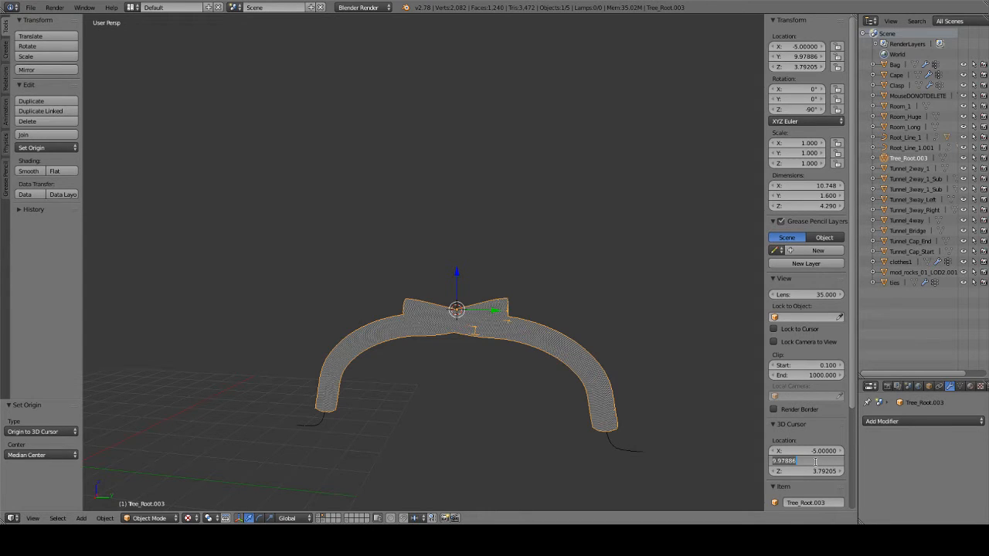
{"action": "key", "text": "Return"}
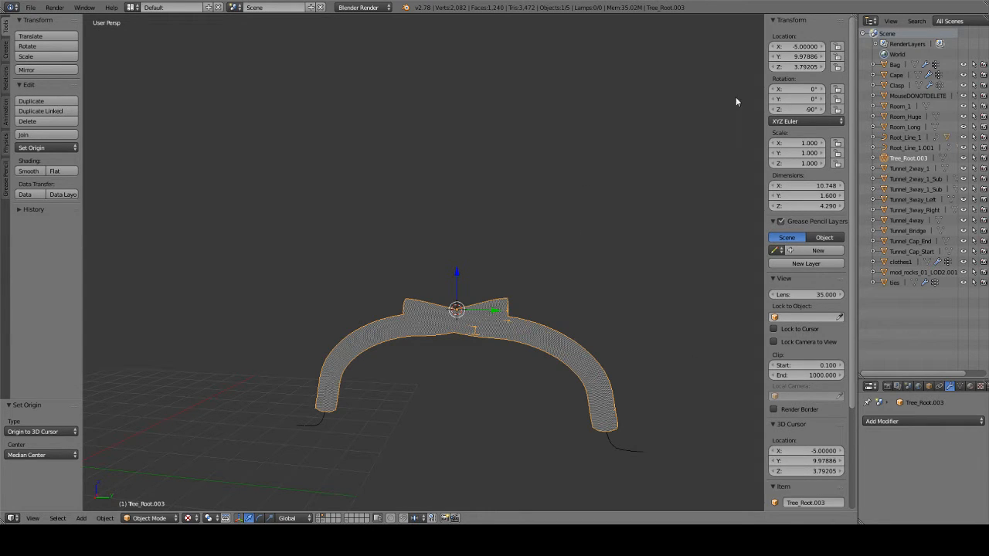
{"action": "left_click", "coordinate": [792, 57]}
{"action": "key", "text": "ctrl+c"}
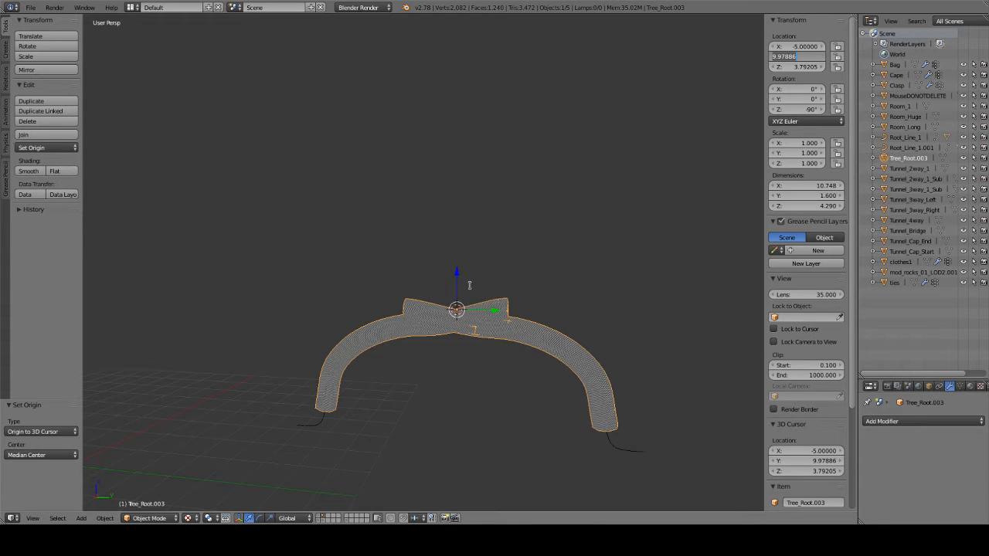
{"action": "key", "text": "Return"}
Reset the 3D cursor to the world origin and snap the joined arch to it.
{"action": "middle_click_drag", "start_coordinate": [427, 284], "coordinate": [434, 260], "text": "shift"}
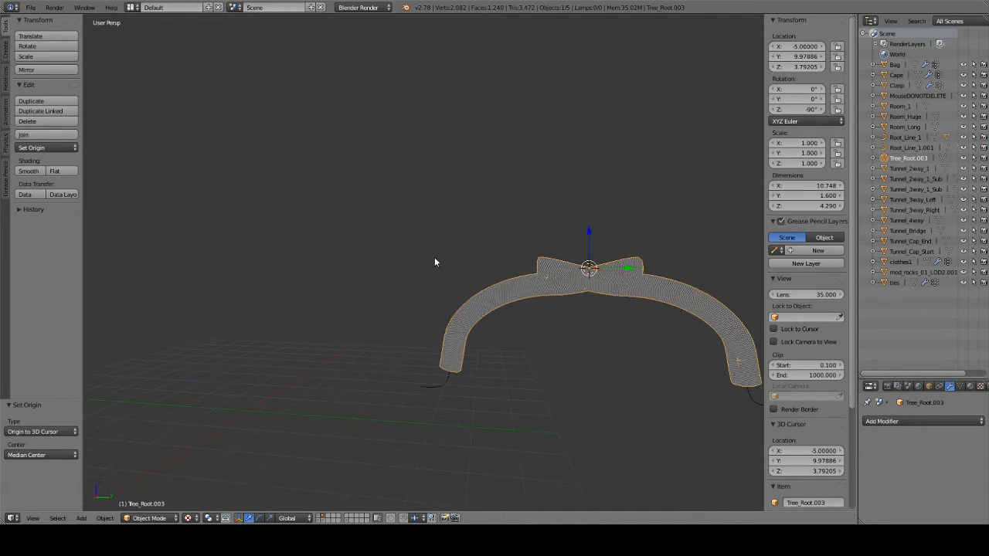
{"action": "key", "text": "shift+c"}
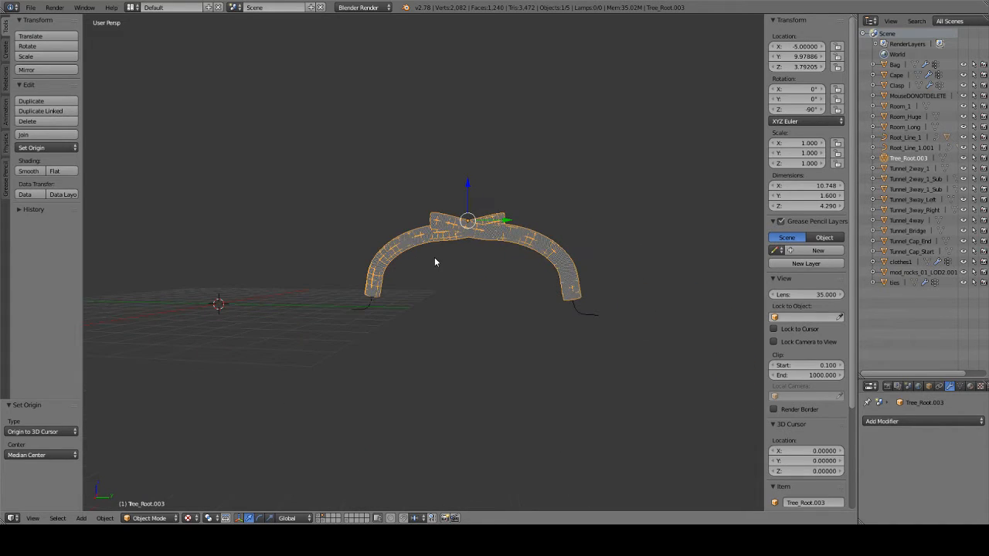
{"action": "key", "text": "shift+s"}
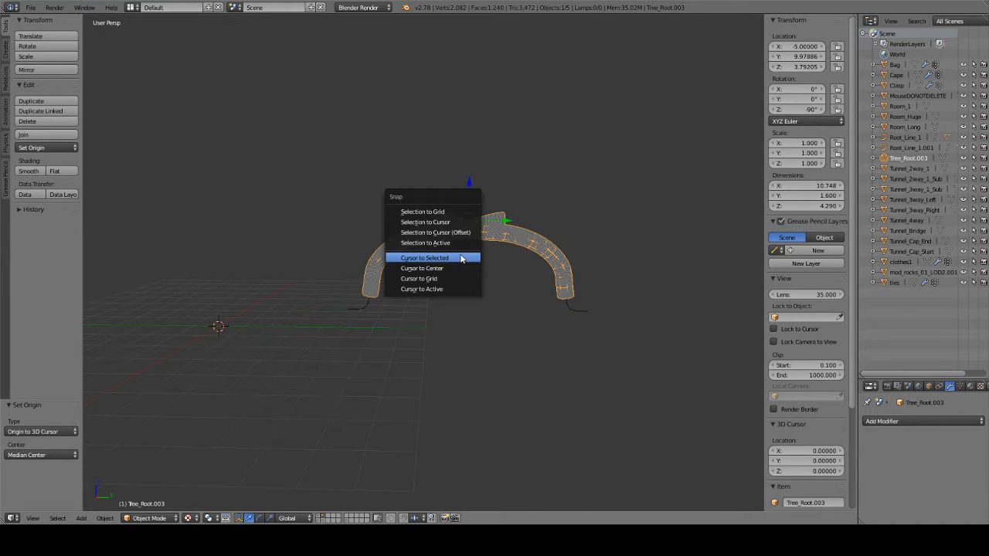
{"action": "left_click", "coordinate": [443, 224]}
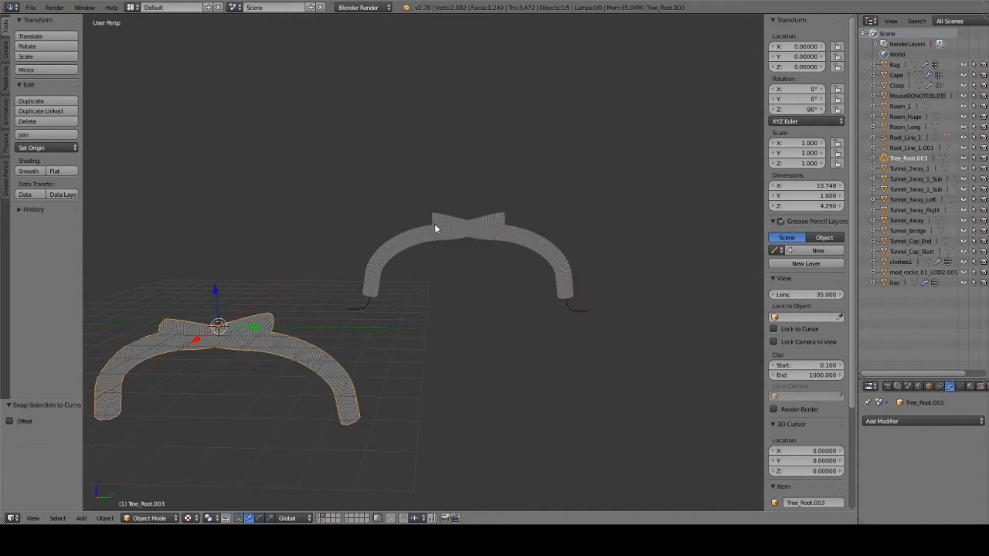
Try a Y location of 9.97886 for the joined arch, and undo that change.
{"action": "middle_click_drag", "start_coordinate": [284, 271], "coordinate": [353, 241], "text": "shift"}
{"action": "left_click", "coordinate": [799, 56]}
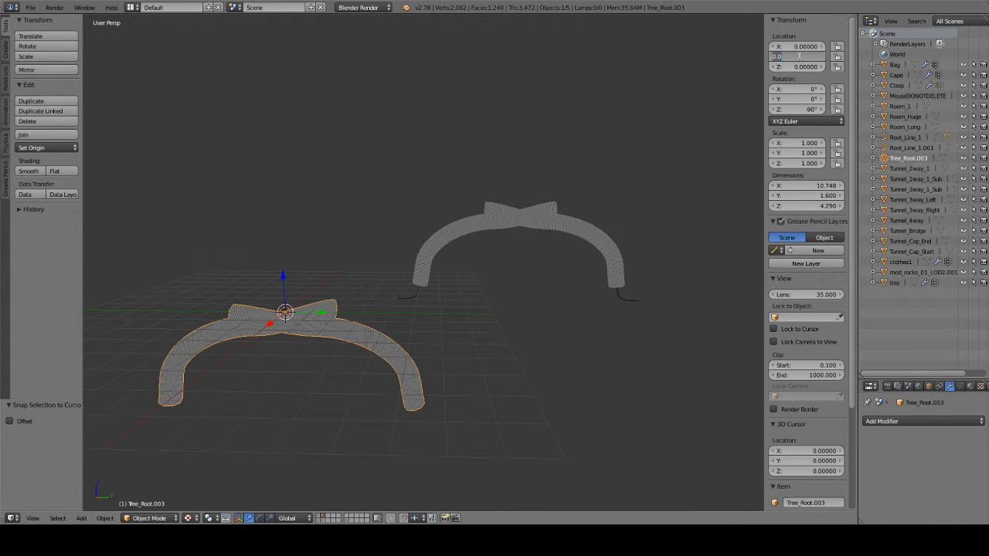
{"action": "key", "text": "ctrl+v"}
{"action": "key", "text": "Return"}
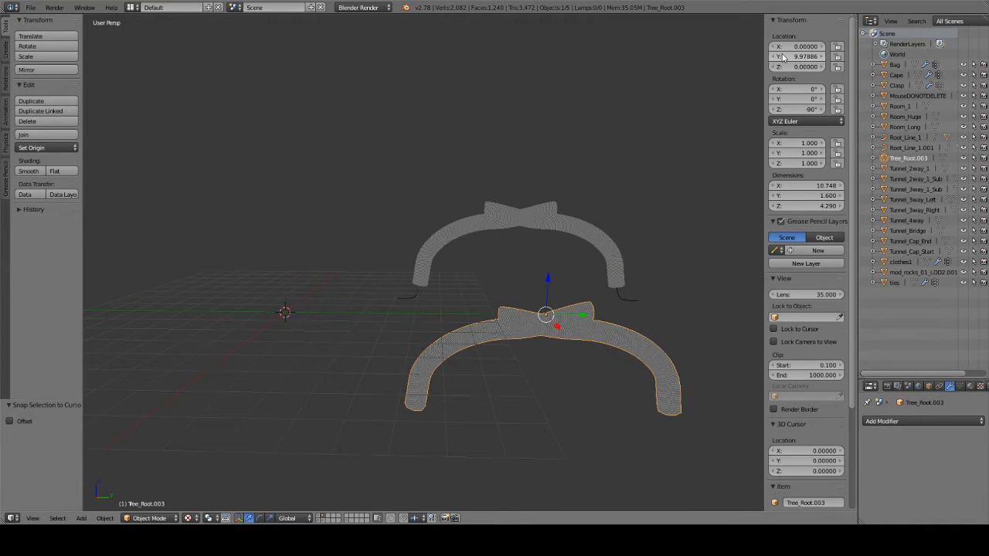
{"action": "key", "text": "ctrl+z"}
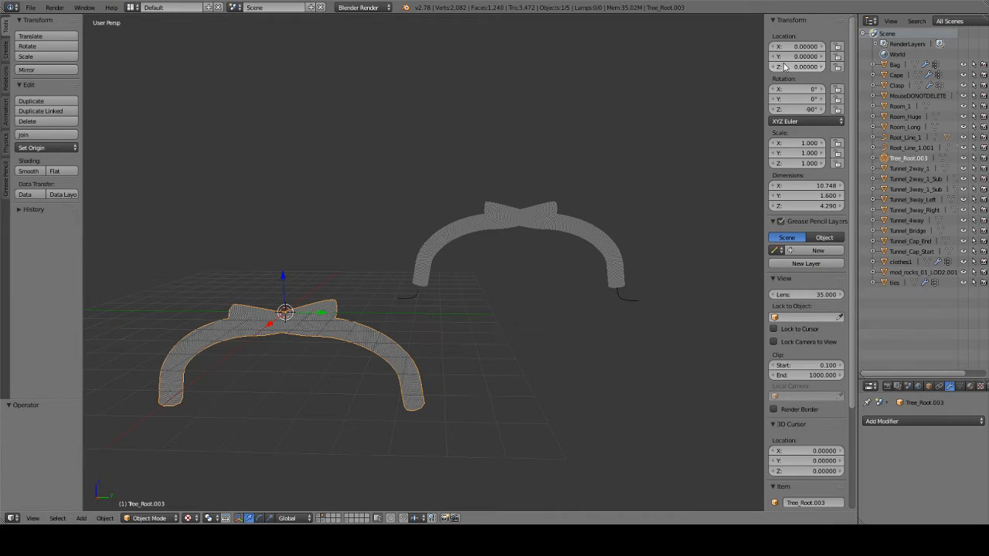
Undo the arch's snap to the cursor and copy its Z location value.
{"action": "key", "text": "ctrl+alt+v"}
{"action": "left_click", "coordinate": [789, 67]}
{"action": "key", "text": "Return"}
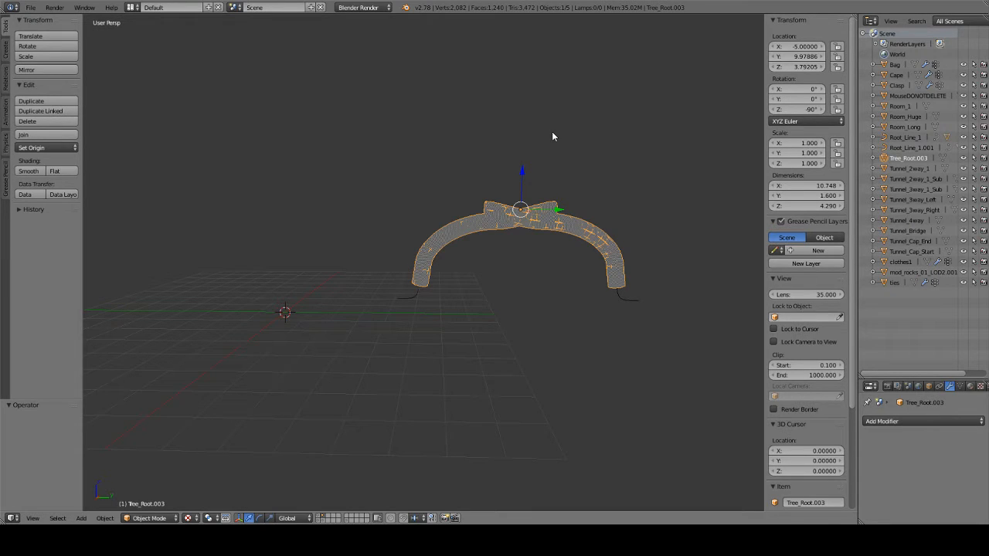
Snap the joined arch to the 3D cursor and set its Z location to 3.79205.
{"action": "key", "text": "shift+s"}
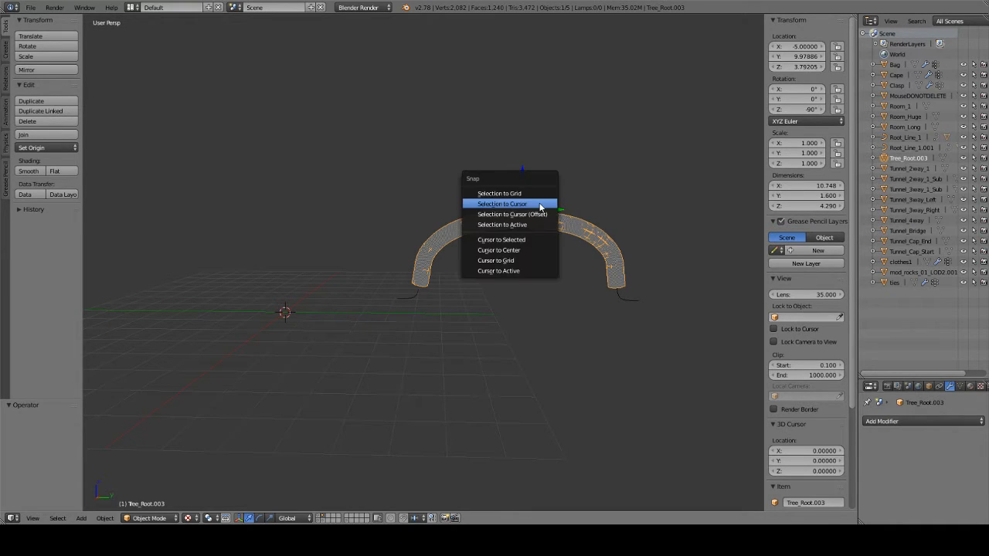
{"action": "left_click", "coordinate": [510, 204]}
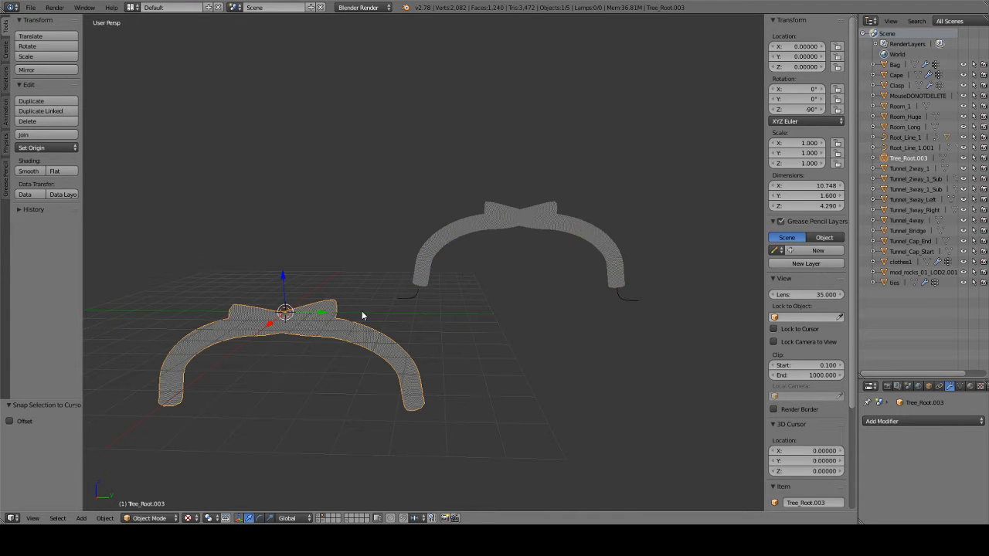
{"action": "left_click", "coordinate": [793, 67]}
{"action": "type", "text": "3.79205"}
{"action": "key", "text": "Return"}
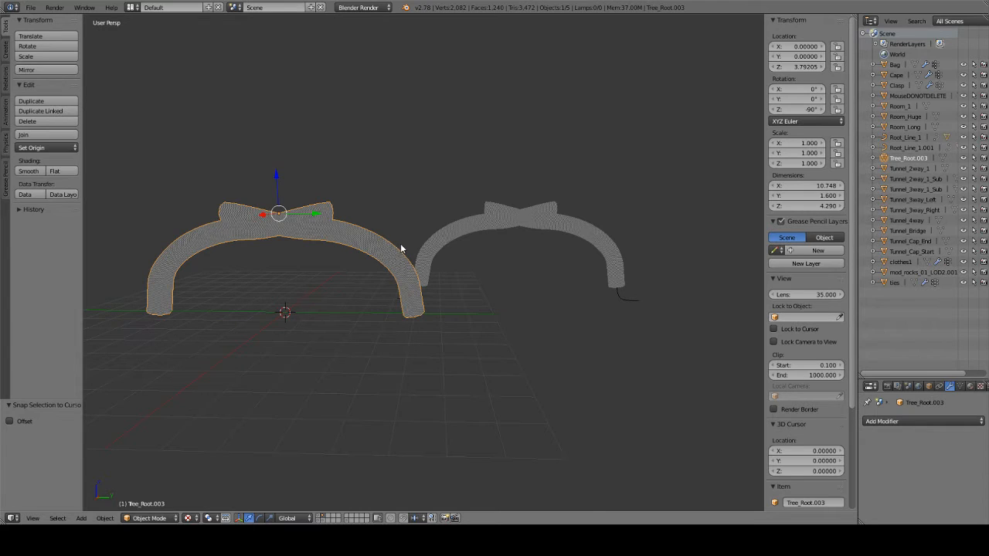
Set the raised arch's origin to the 3D cursor at the world origin.
{"action": "left_click", "coordinate": [104, 519]}
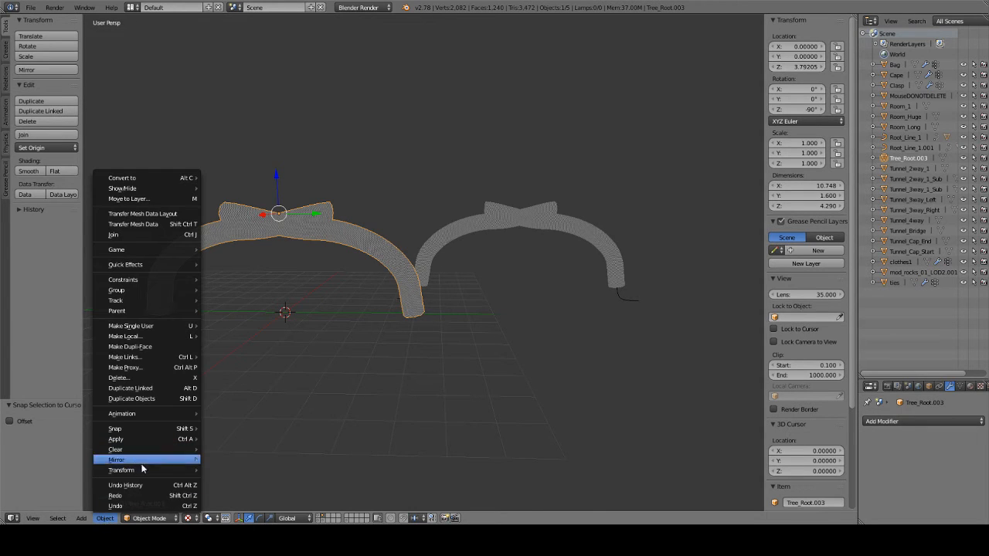
{"action": "mouse_move", "coordinate": [140, 473]}
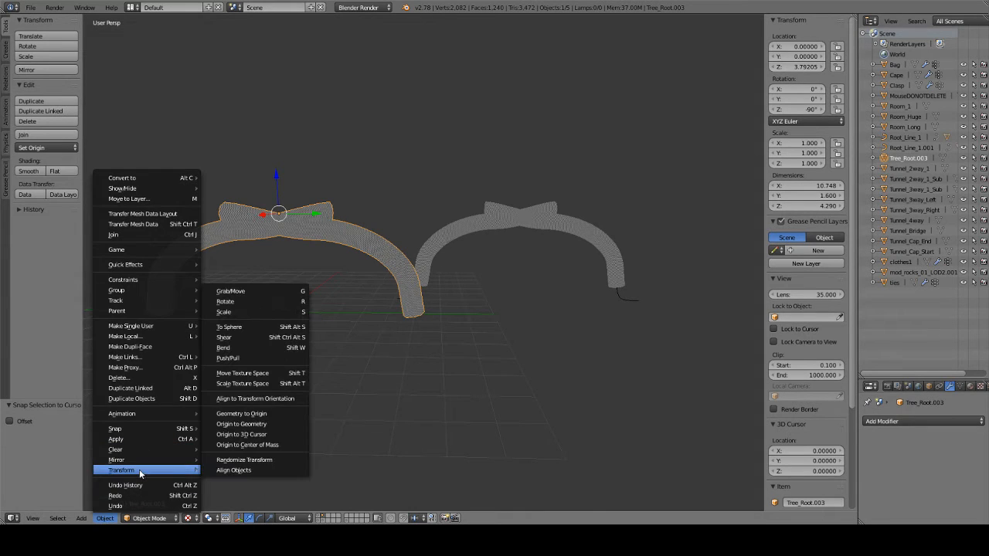
{"action": "left_click", "coordinate": [260, 435]}
{"action": "middle_click_drag", "start_coordinate": [299, 386], "coordinate": [376, 296]}
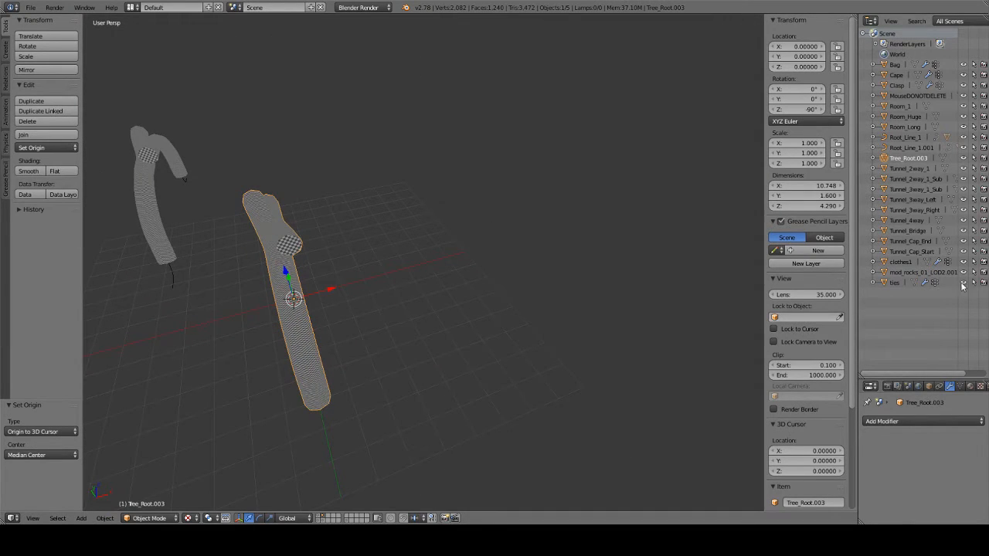
Rename the joined arch object Tree_Root_Doorway.
{"action": "left_click", "coordinate": [928, 386]}
{"action": "left_click", "coordinate": [913, 421]}
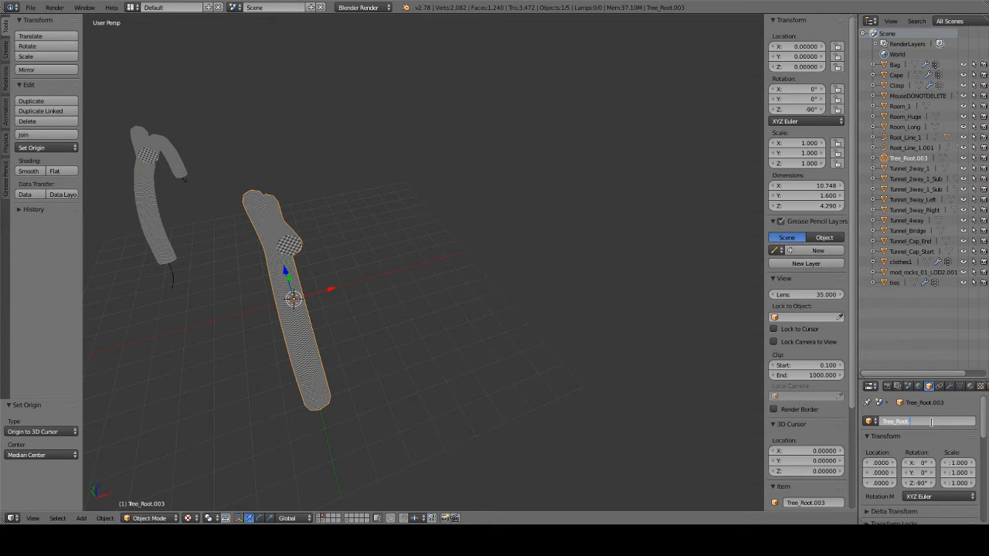
{"action": "type", "text": "Doorway"}
{"action": "key", "text": "Return"}
{"action": "left_click", "coordinate": [924, 422]}
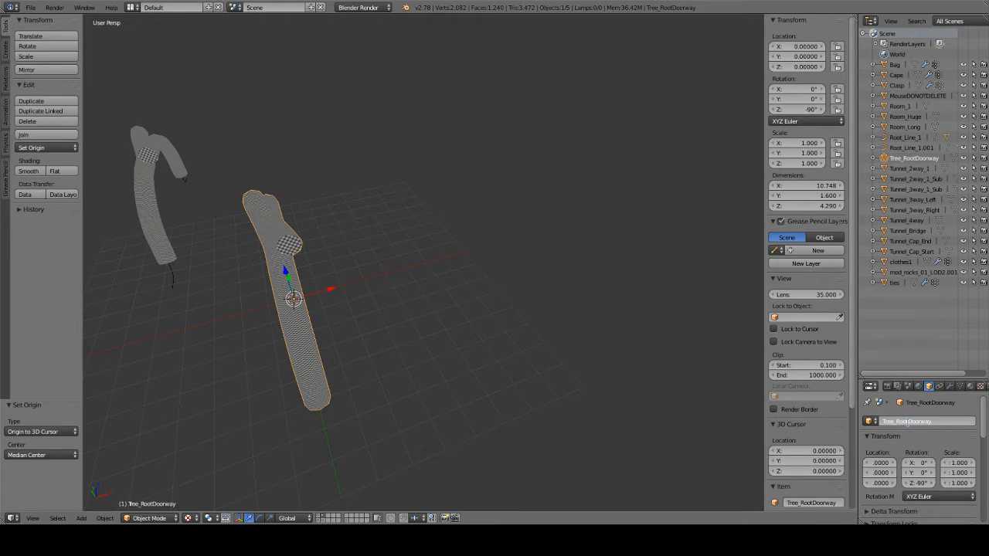
{"action": "type", "text": "_"}
{"action": "key", "text": "Return"}
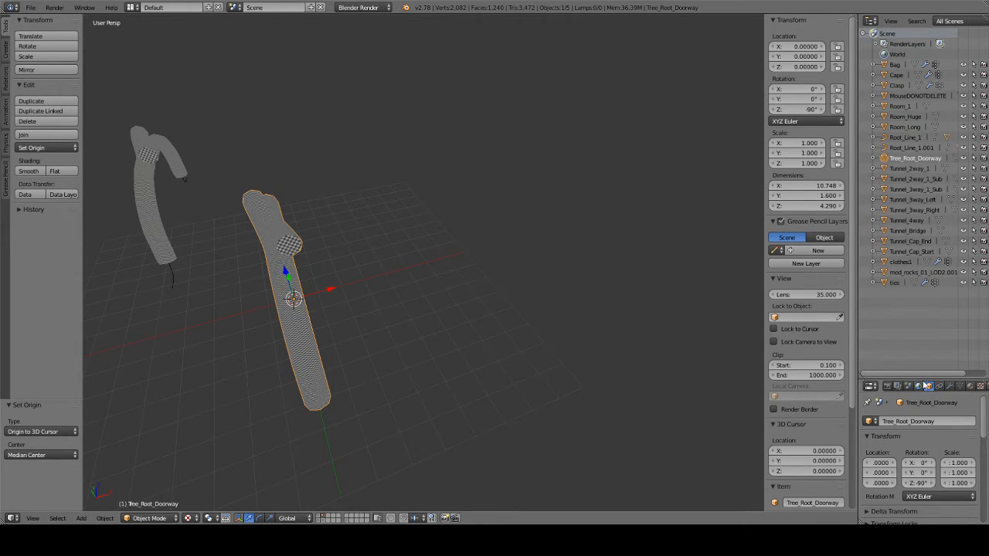
Move Tree_Root_Doorway to the first layer and show that layer with the rooms and tunnels.
{"action": "left_click_drag", "start_coordinate": [924, 382], "coordinate": [902, 164]}
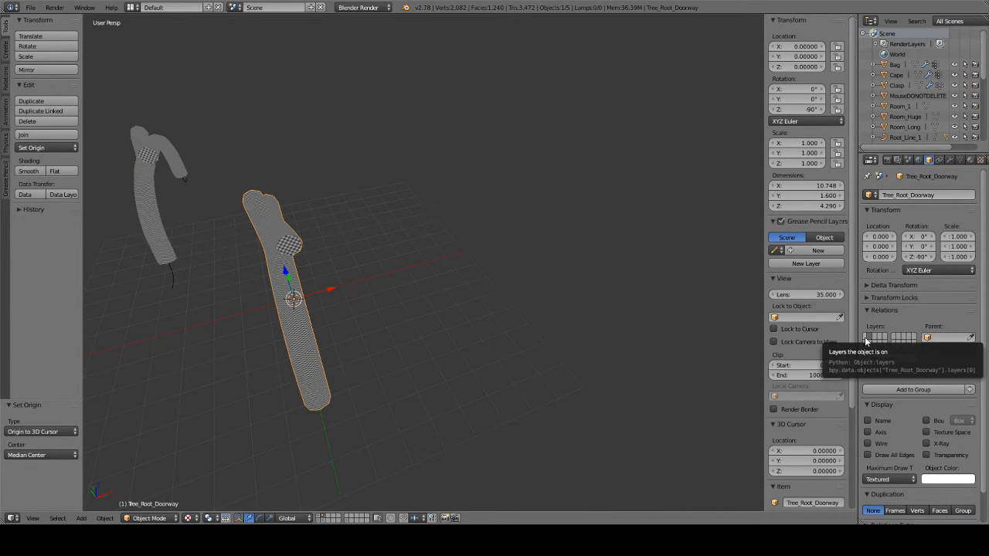
{"action": "left_click", "coordinate": [865, 340]}
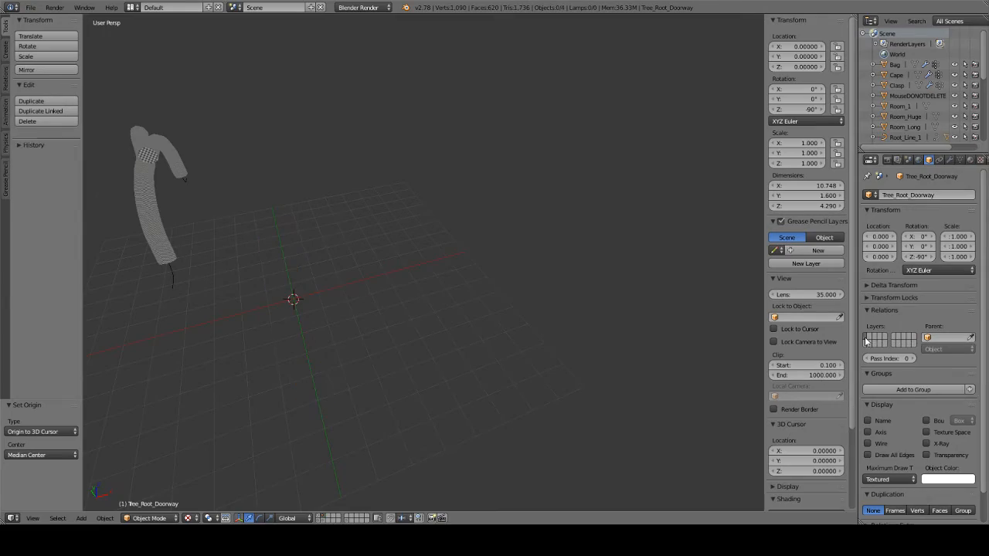
{"action": "left_click", "coordinate": [319, 516]}
{"action": "middle_click_drag", "start_coordinate": [340, 306], "coordinate": [429, 300], "text": "shift"}
{"action": "scroll", "coordinate": [430, 300], "scroll_direction": "down", "scroll_amount": 5}
{"action": "middle_click_drag", "start_coordinate": [530, 268], "coordinate": [436, 246]}
{"action": "middle_click_drag", "start_coordinate": [494, 259], "coordinate": [431, 272], "text": "shift"}
{"action": "scroll", "coordinate": [332, 262], "scroll_direction": "down", "scroll_amount": 2}
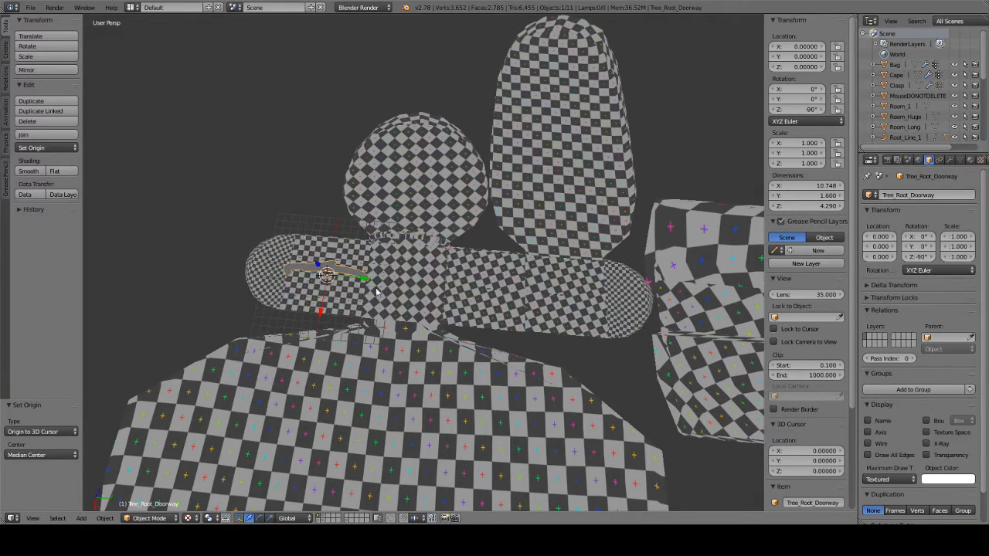
Move Tree_Root_Doorway 5 units along X and 10 along Y to the entrance of Room_Huge.
{"action": "key", "text": "g"}
{"action": "key", "text": "shift+z"}
{"action": "type", "text": "5"}
{"action": "key", "text": "Tab"}
{"action": "type", "text": "10"}
{"action": "key", "text": "Return"}
{"action": "middle_click_drag", "start_coordinate": [422, 340], "coordinate": [581, 303]}
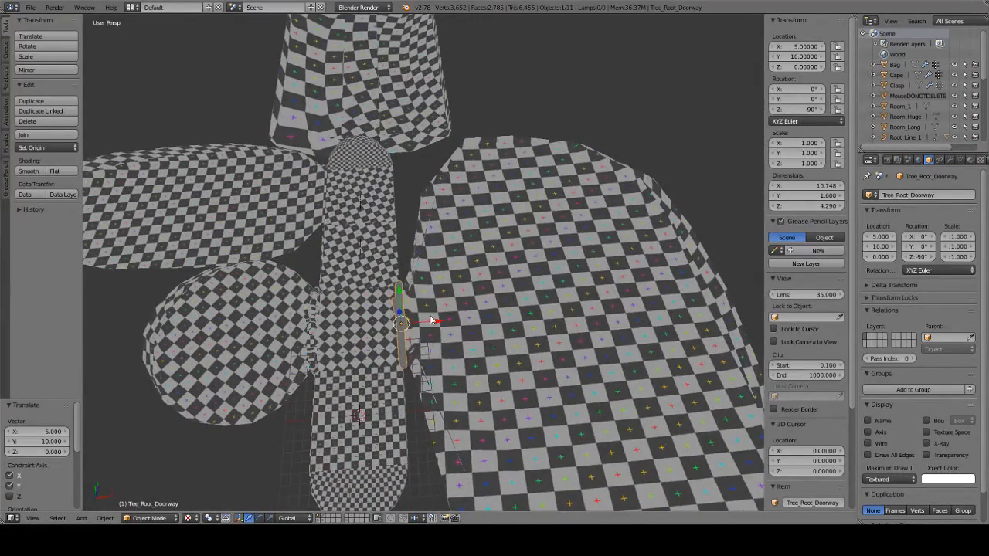
Duplicate Tree_Root_Doorway in place and join the copy into Room_Huge.
{"action": "key", "text": "shift+d"}
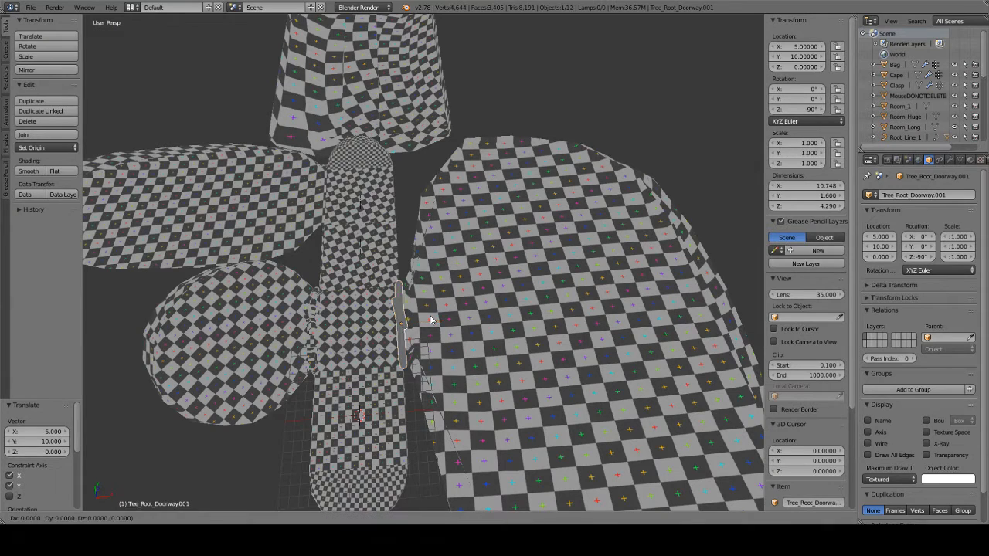
{"action": "key", "text": "Return"}
{"action": "middle_click_drag", "start_coordinate": [431, 320], "coordinate": [465, 326]}
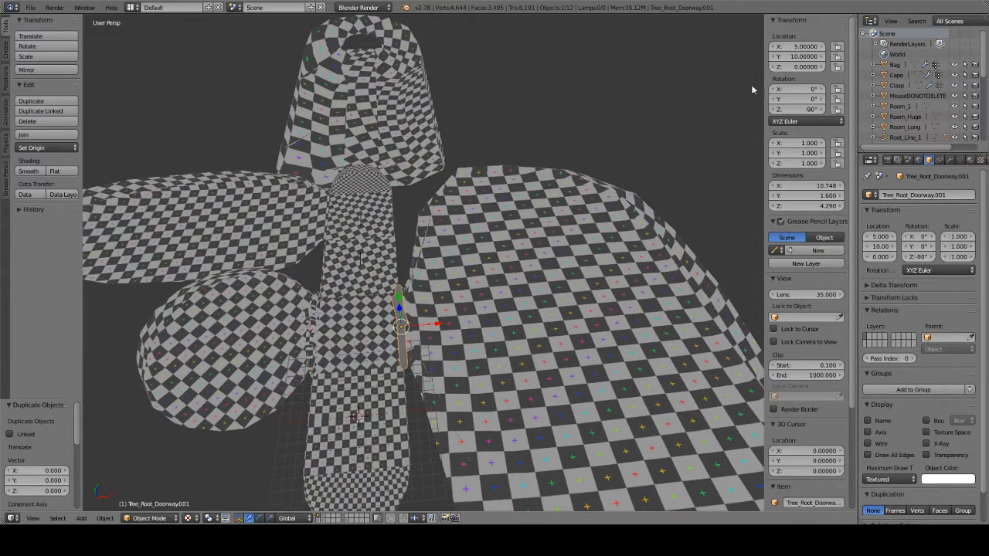
{"action": "right_click", "coordinate": [511, 273], "text": "shift"}
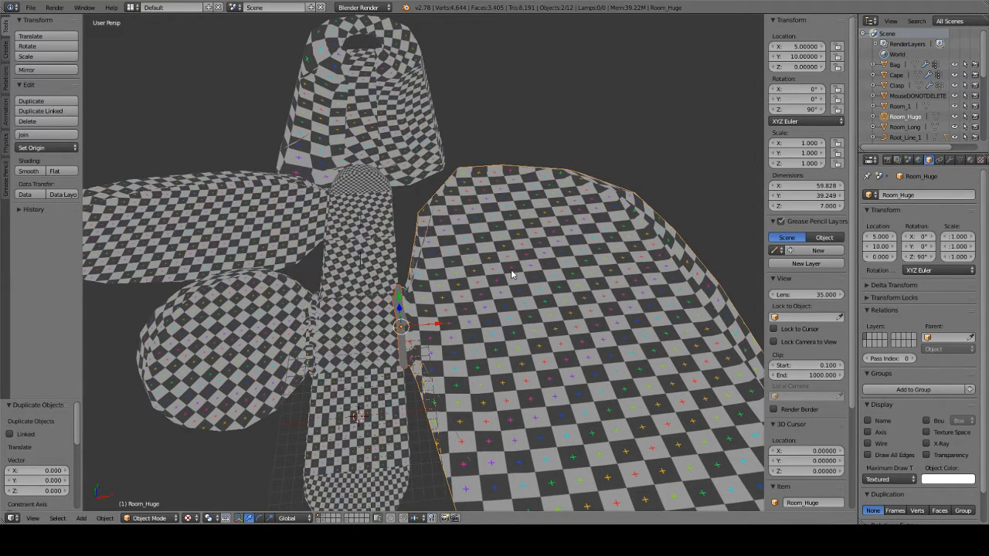
{"action": "key", "text": "ctrl+j"}
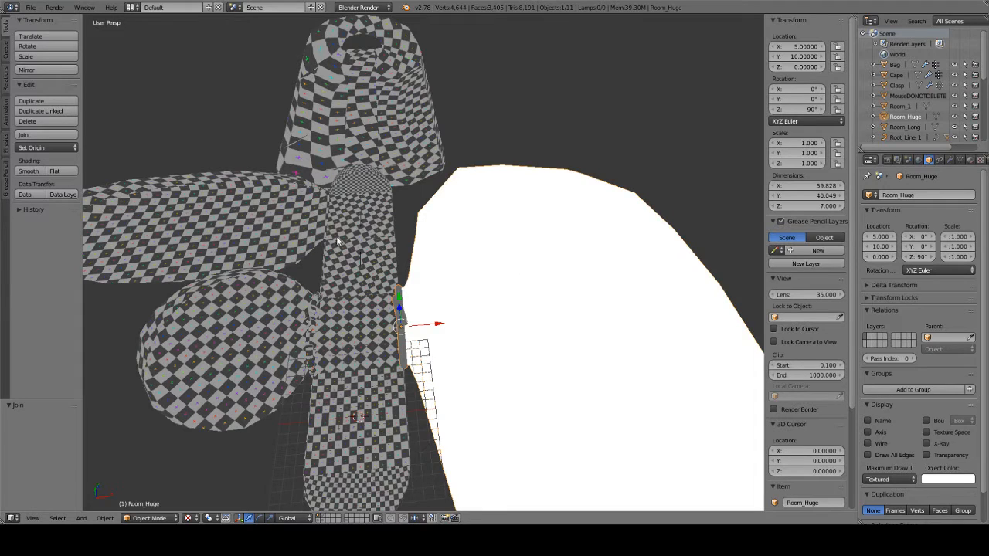
Move the original Tree_Root_Doorway horizontally to the entrance of Room_Long.
{"action": "middle_click_drag", "start_coordinate": [353, 231], "coordinate": [384, 249], "text": "shift"}
{"action": "right_click", "coordinate": [434, 364]}
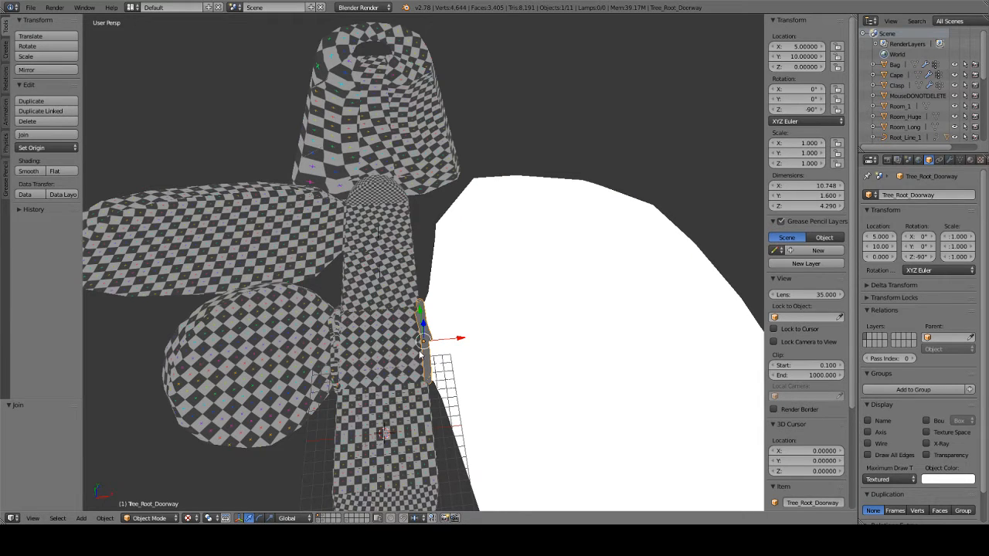
{"action": "middle_click_drag", "start_coordinate": [424, 362], "coordinate": [441, 332], "text": "shift"}
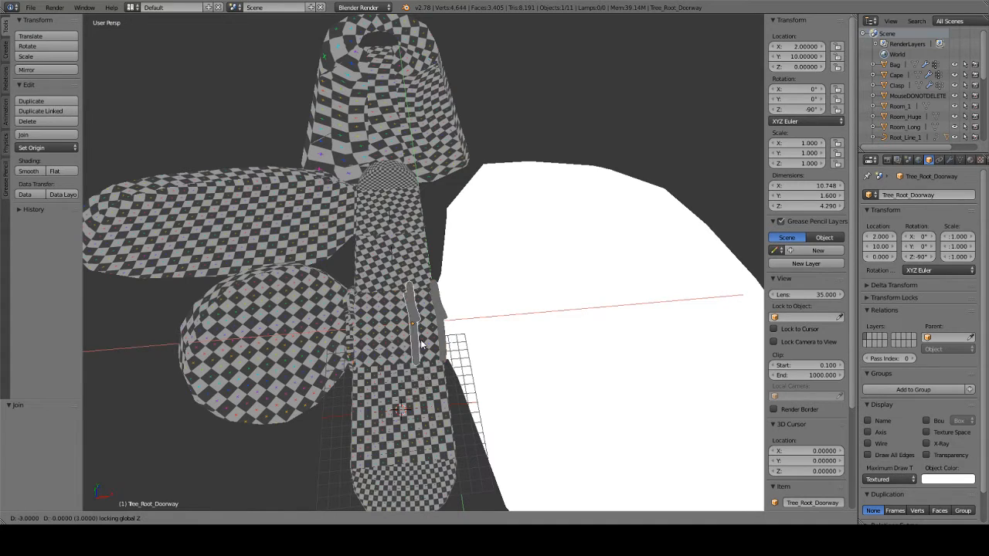
{"action": "left_click", "coordinate": [367, 230]}
{"action": "middle_click_drag", "start_coordinate": [367, 230], "coordinate": [430, 314]}
{"action": "key", "text": "KP_Decimal"}
{"action": "scroll", "coordinate": [409, 249], "scroll_direction": "down", "scroll_amount": 1}
Duplicate Tree_Root_Doorway in place and join the copy into Room_Long.
{"action": "key", "text": "shift+d"}
{"action": "key", "text": "Escape"}
{"action": "right_click", "coordinate": [372, 177], "text": "shift"}
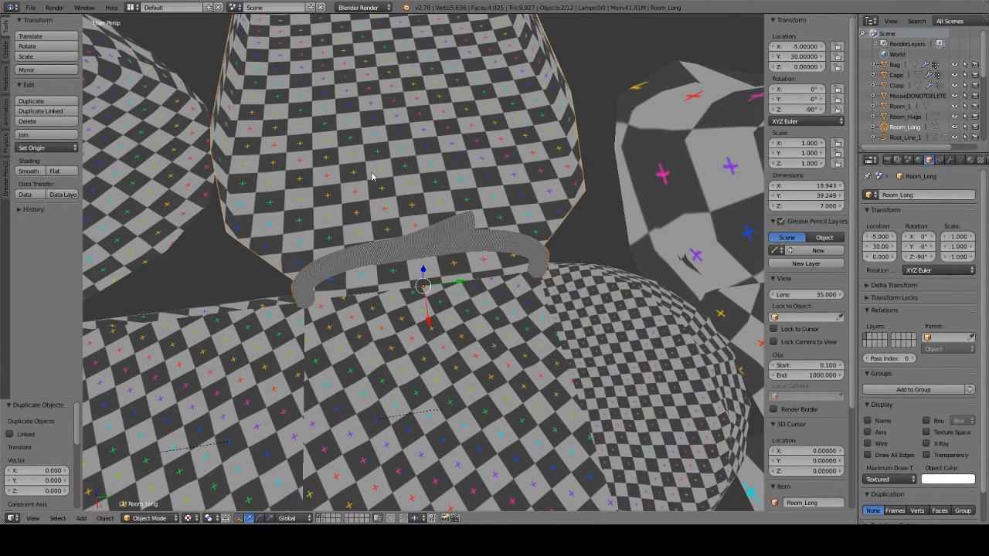
{"action": "key", "text": "ctrl+j"}
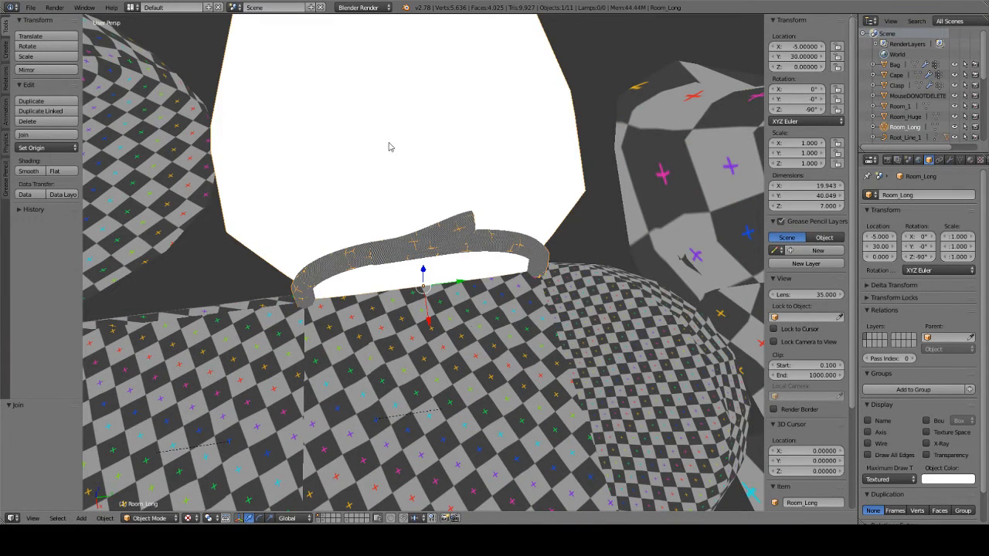
Unwrap all of Room_Long's faces in the UV Editing layout and assign the Test Grid image to them.
{"action": "key", "text": "Tab"}
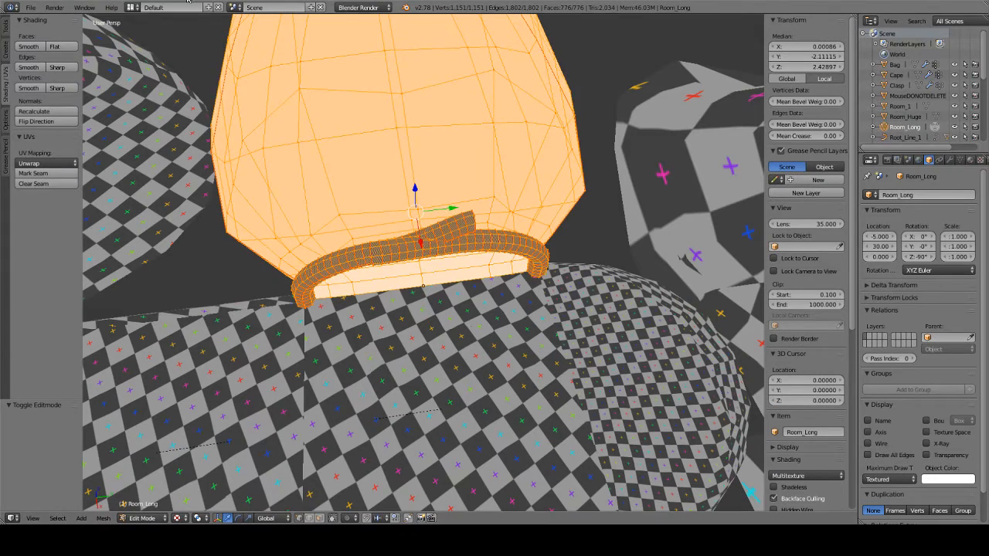
{"action": "left_click", "coordinate": [140, 9]}
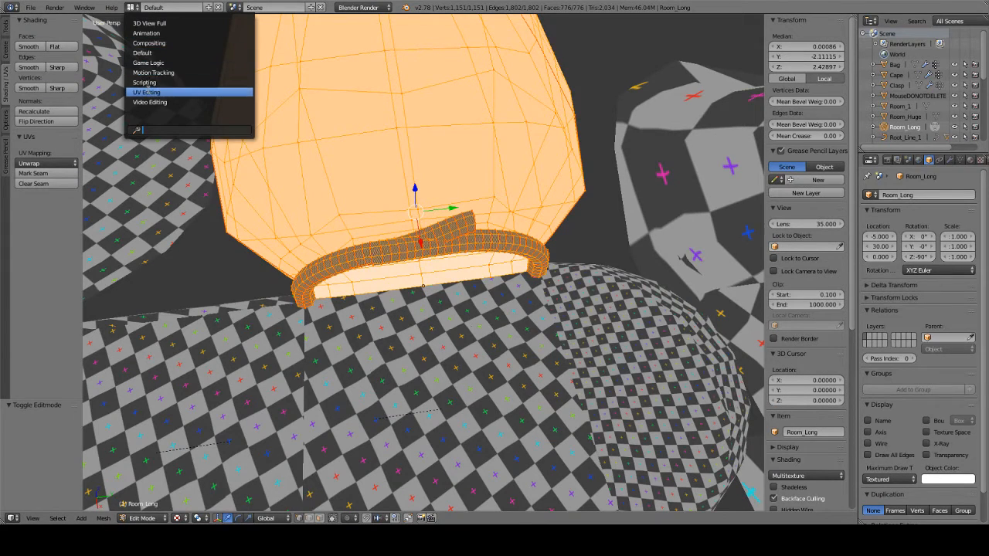
{"action": "left_click", "coordinate": [193, 92]}
{"action": "key", "text": "a"}
{"action": "key", "text": "a"}
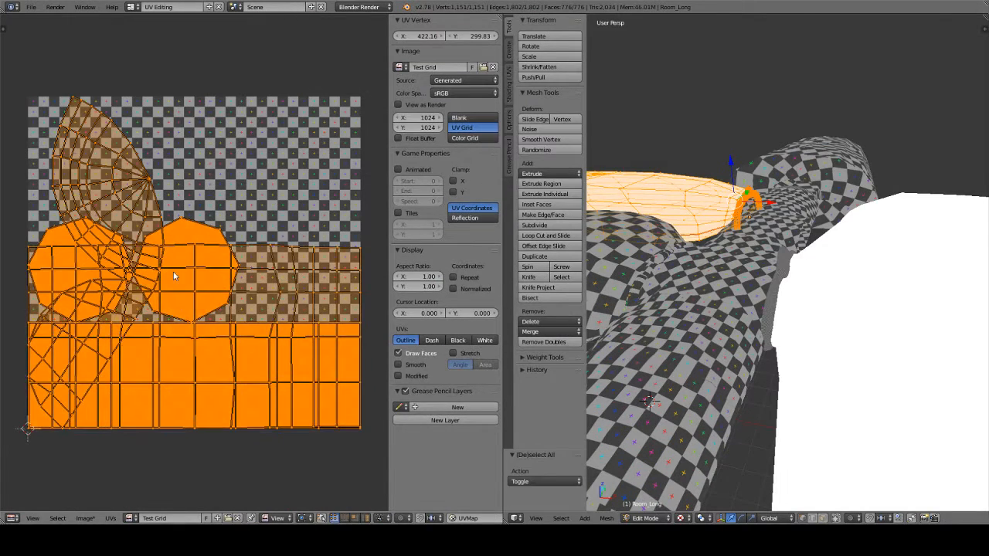
{"action": "key", "text": "u"}
{"action": "left_click", "coordinate": [882, 256]}
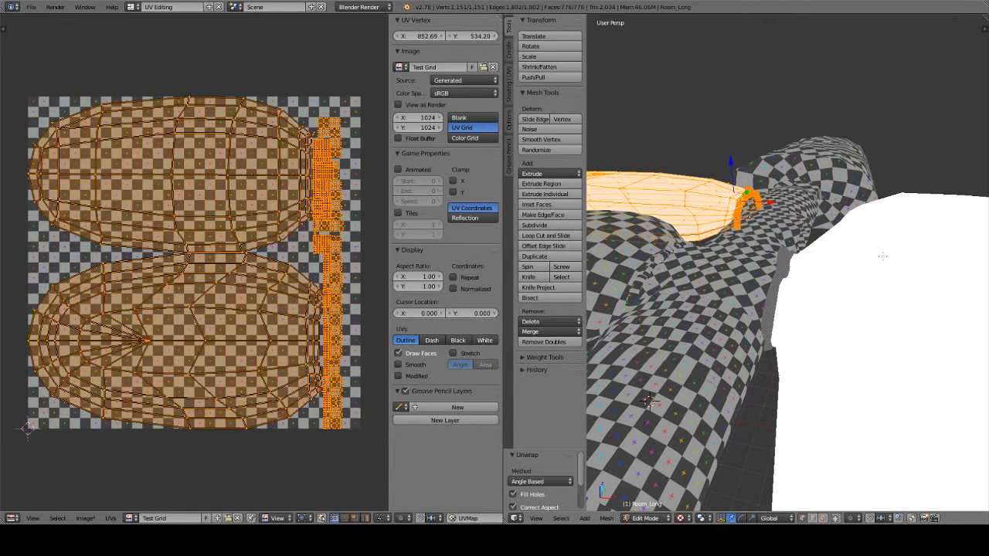
{"action": "left_click", "coordinate": [131, 519]}
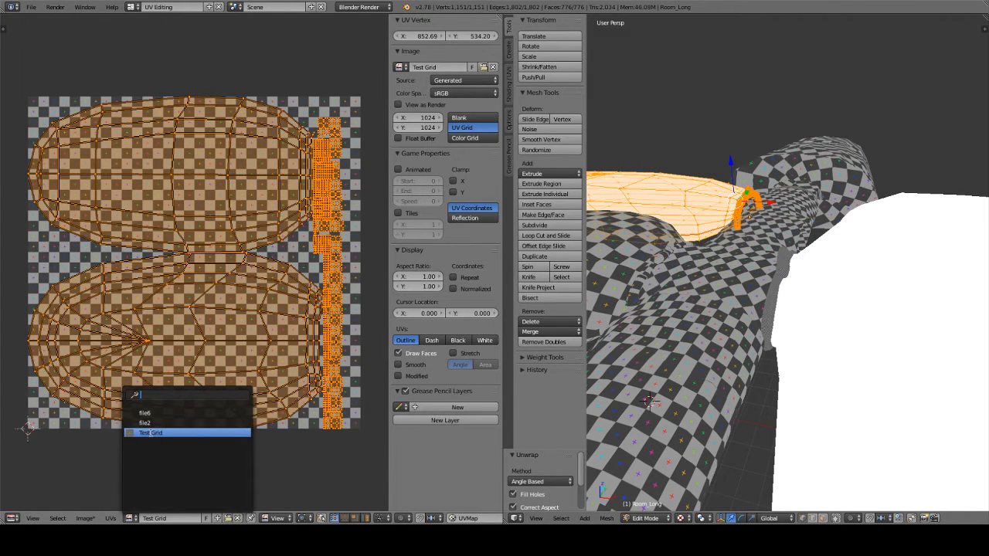
{"action": "left_click", "coordinate": [151, 433]}
Unwrap all of Room_Huge's faces and assign the Test Grid image to them.
{"action": "key", "text": "Tab"}
{"action": "key", "text": "Tab"}
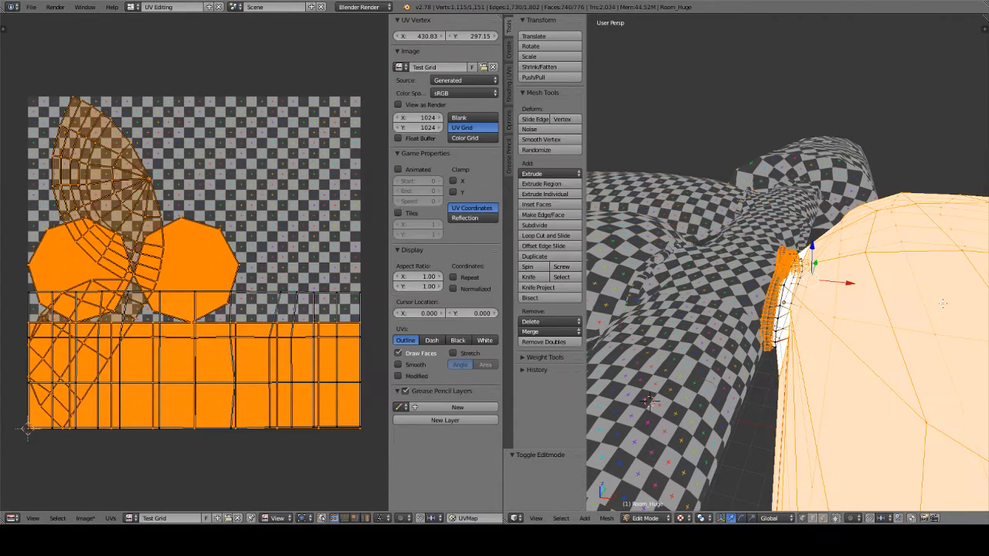
{"action": "key", "text": "a"}
{"action": "key", "text": "a"}
{"action": "key", "text": "u"}
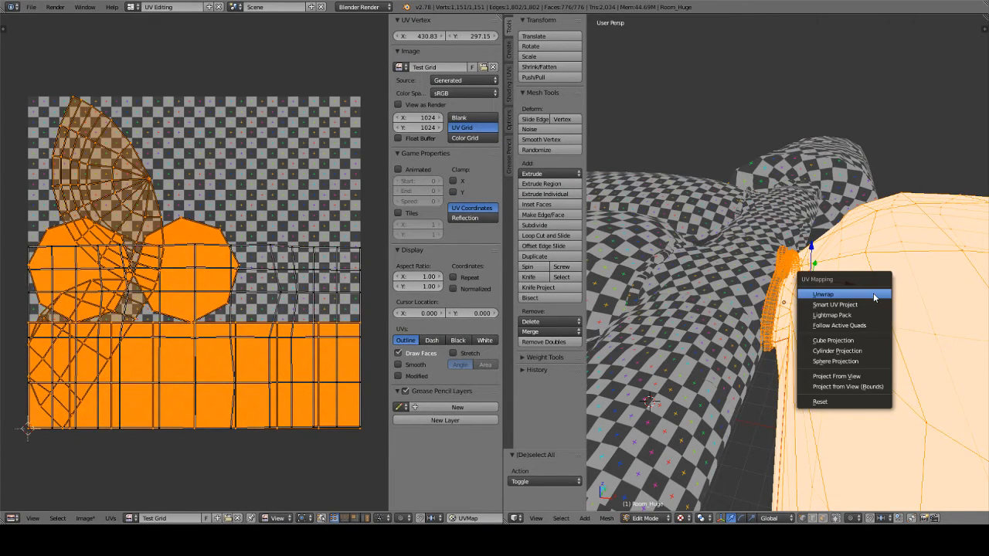
{"action": "left_click", "coordinate": [872, 295]}
{"action": "left_click", "coordinate": [132, 516]}
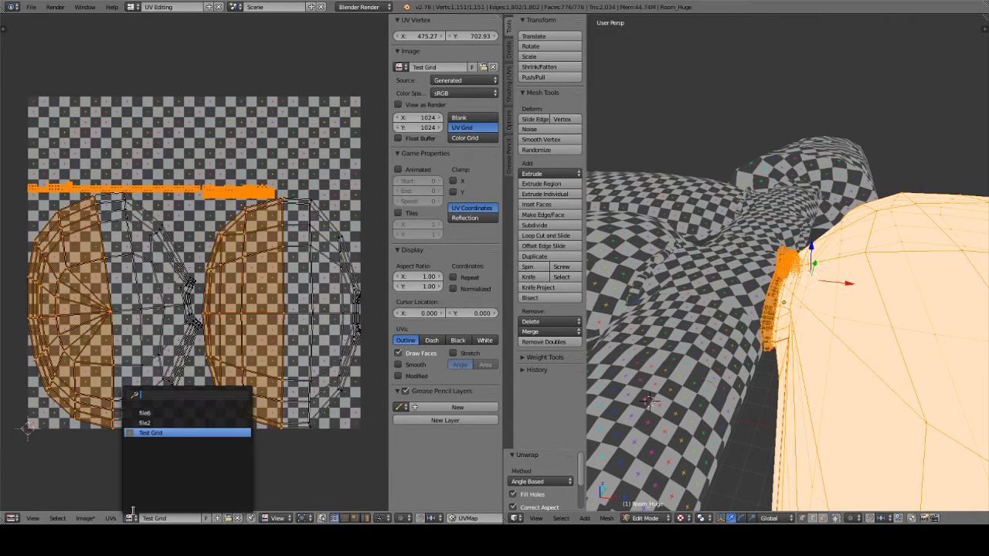
{"action": "left_click", "coordinate": [151, 433]}
{"action": "key", "text": "Tab"}
Move Tree_Root_Doorway away from the rooms and snap it to the 3D cursor at the world origin.
{"action": "middle_click_drag", "start_coordinate": [867, 360], "coordinate": [752, 433]}
{"action": "scroll", "coordinate": [857, 302], "scroll_direction": "up", "scroll_amount": 3}
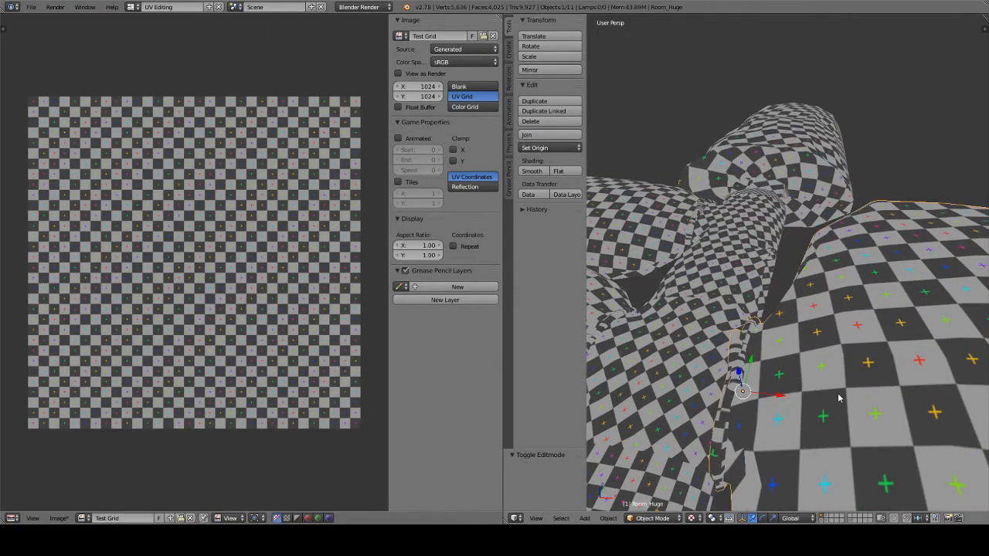
{"action": "middle_click_drag", "start_coordinate": [719, 270], "coordinate": [776, 313]}
{"action": "right_click", "coordinate": [718, 237]}
{"action": "key", "text": "g"}
{"action": "key", "text": "z"}
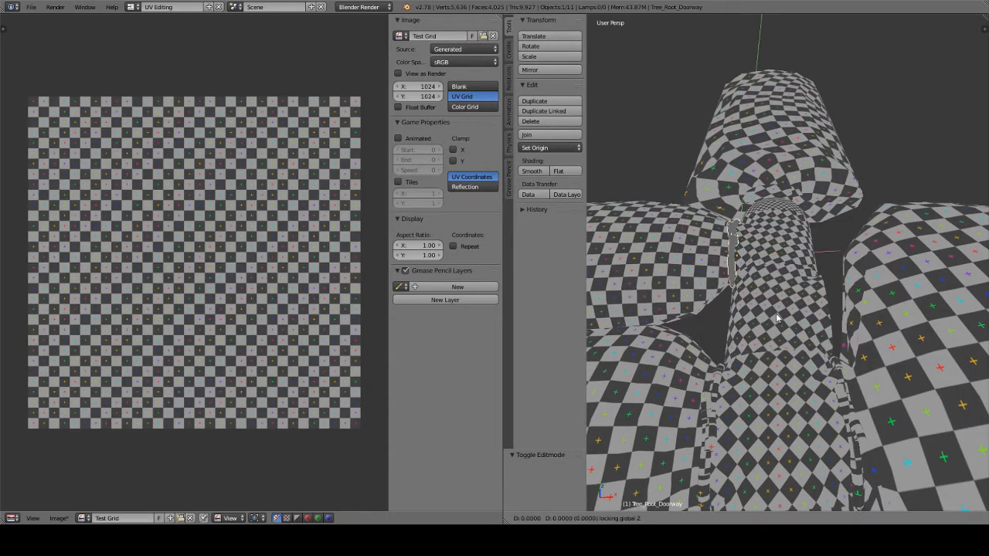
{"action": "left_click", "coordinate": [820, 35]}
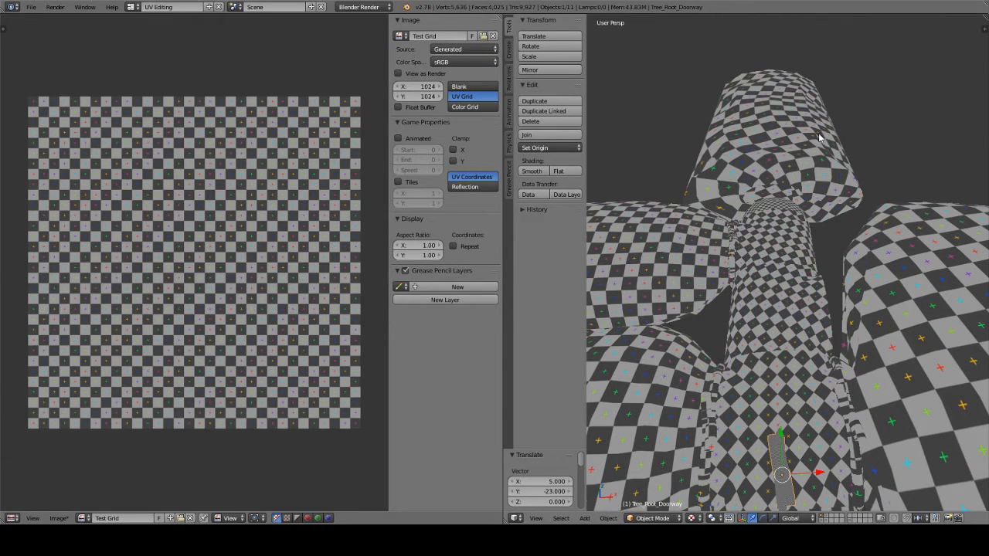
{"action": "key", "text": "shift+s"}
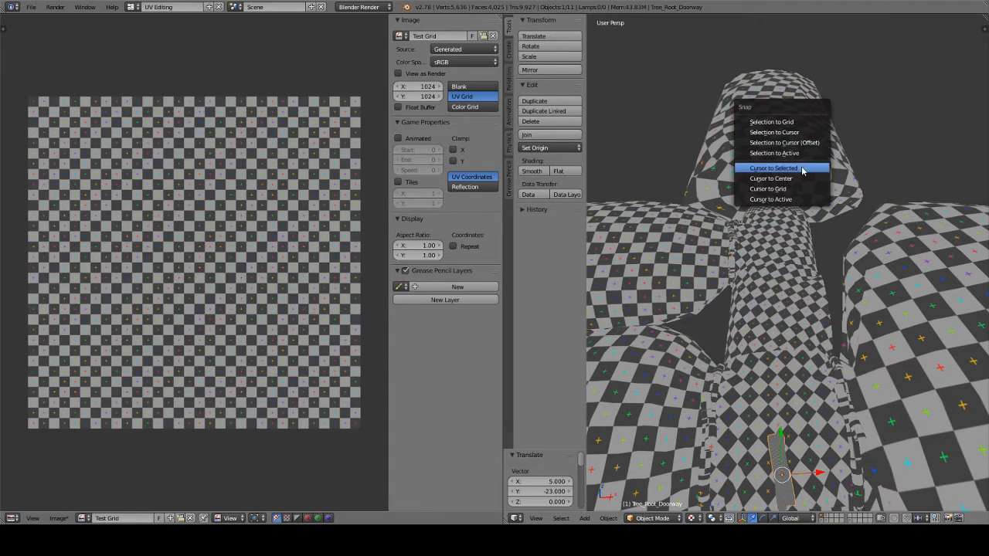
{"action": "left_click", "coordinate": [801, 133]}
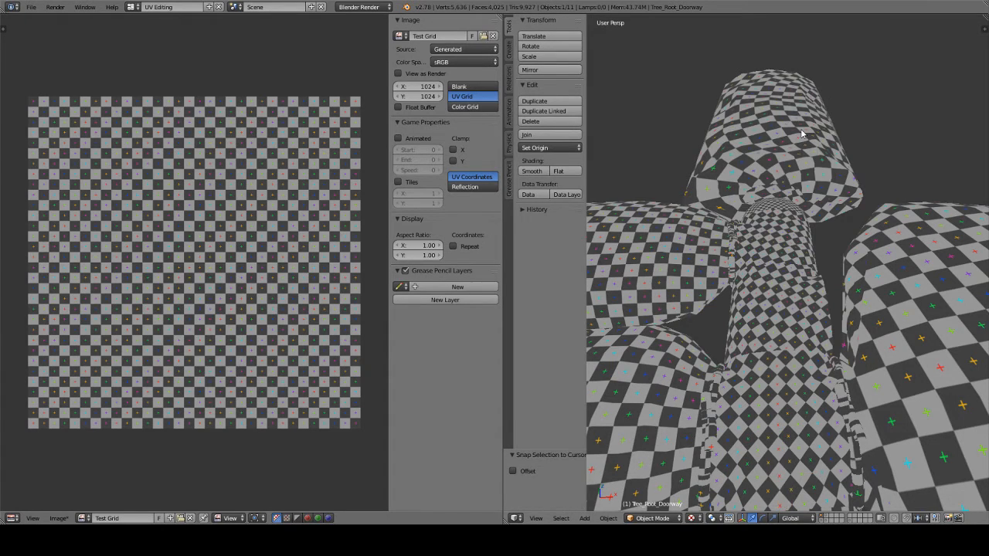
{"action": "key", "text": "KP_Decimal"}
{"action": "middle_click_drag", "start_coordinate": [860, 277], "coordinate": [863, 249]}
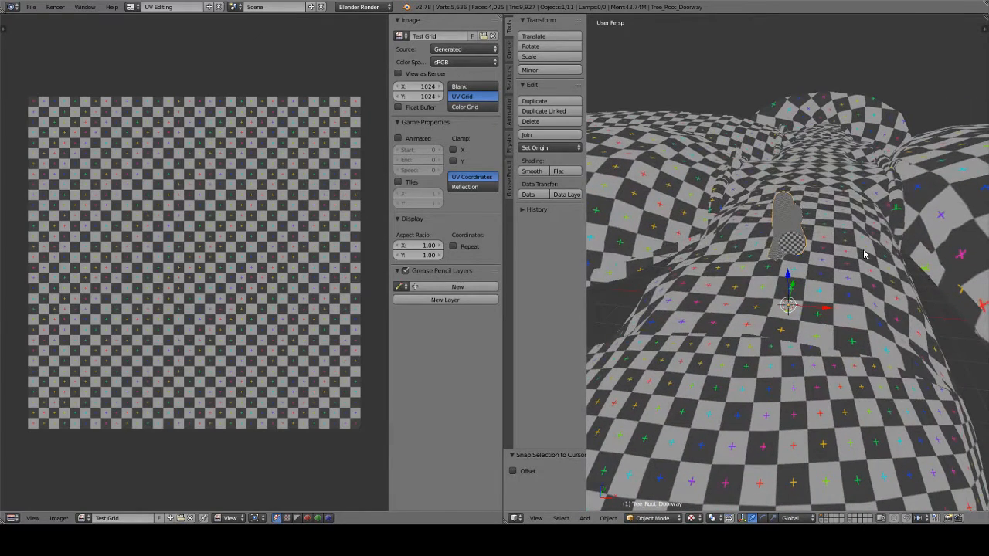
Rotate Tree_Root_Doorway 90° around Z and apply its rotation.
{"action": "key", "text": "r"}
{"action": "key", "text": "z"}
{"action": "key", "text": "1"}
{"action": "key", "text": "8"}
{"action": "key", "text": "BackSpace"}
{"action": "key", "text": "BackSpace"}
{"action": "key", "text": "9"}
{"action": "key", "text": "0"}
{"action": "key", "text": "Return"}
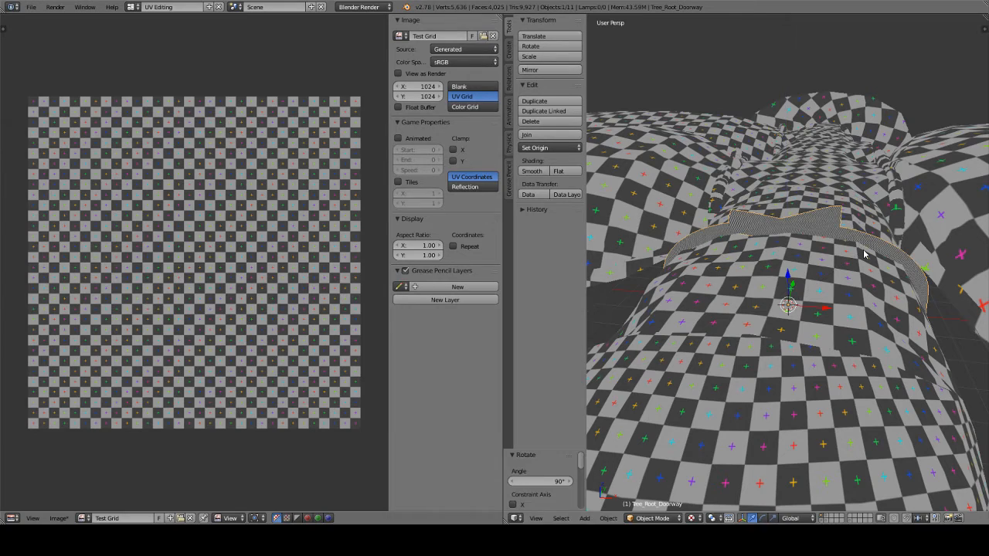
{"action": "key", "text": "ctrl+a"}
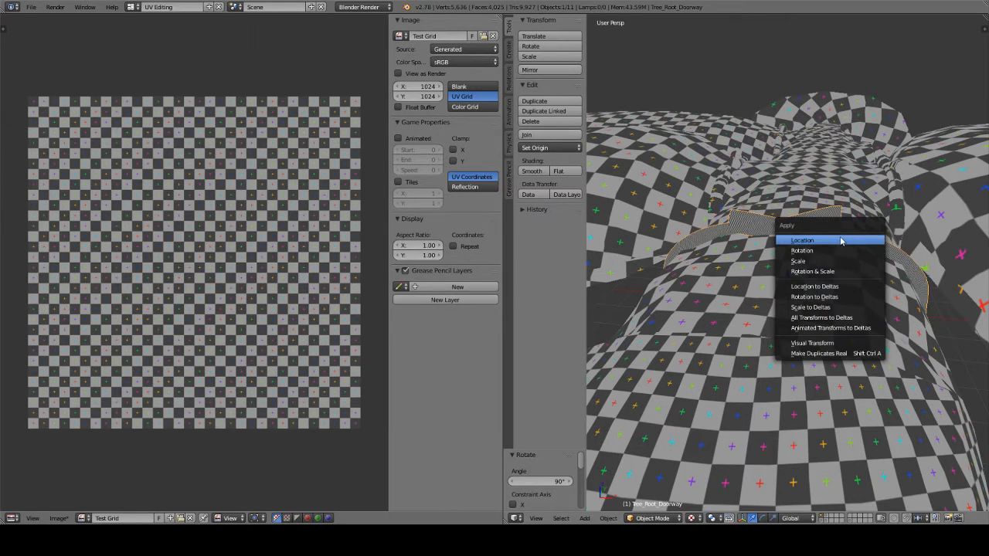
{"action": "left_click", "coordinate": [834, 248]}
Return to the Default screen layout, select all visible objects and save the Blender file.
{"action": "middle_click_drag", "start_coordinate": [835, 248], "coordinate": [834, 139]}
{"action": "left_click", "coordinate": [132, 7]}
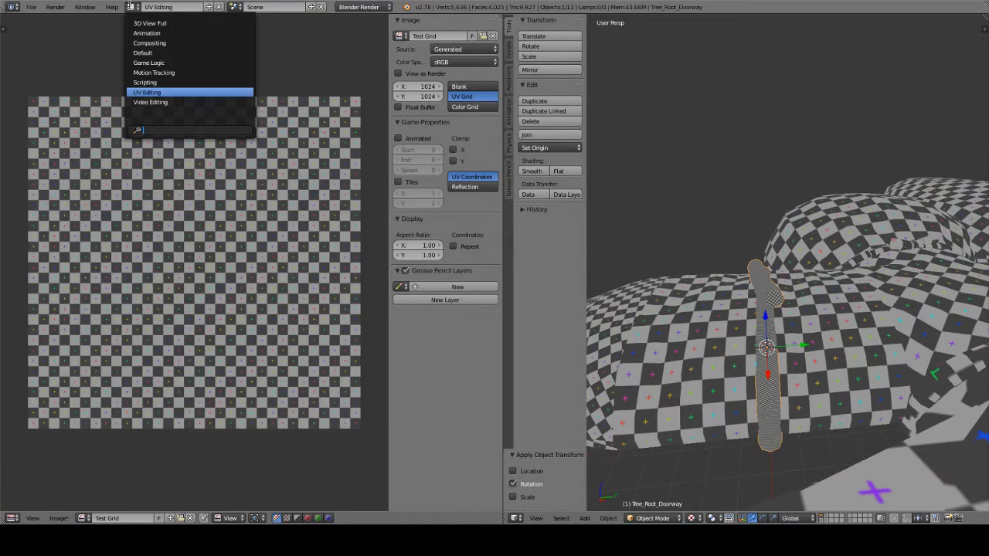
{"action": "left_click", "coordinate": [143, 52]}
{"action": "middle_click_drag", "start_coordinate": [386, 135], "coordinate": [391, 378]}
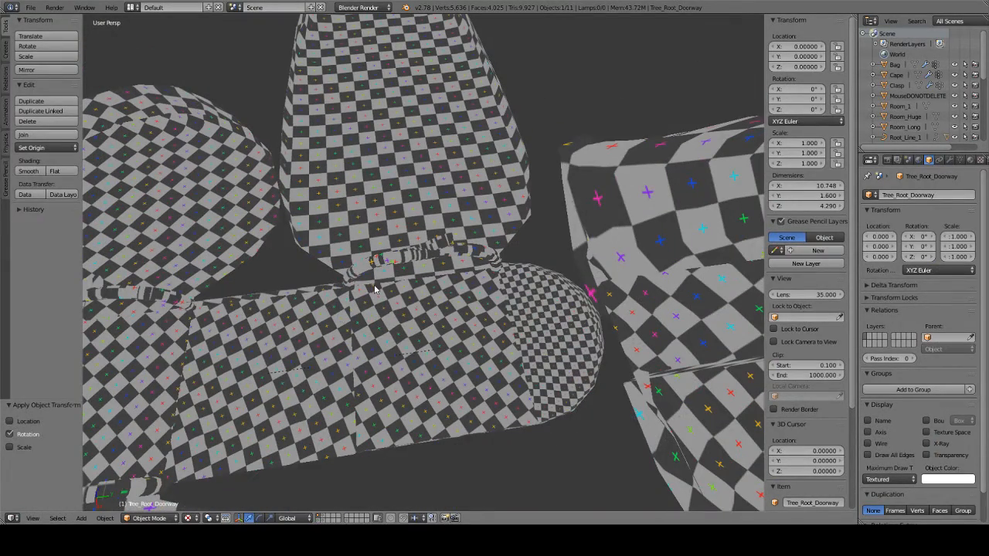
{"action": "key", "text": "a"}
{"action": "middle_click_drag", "start_coordinate": [368, 297], "coordinate": [454, 234]}
{"action": "key", "text": "ctrl+s"}
{"action": "left_click", "coordinate": [452, 231]}
Export the selected objects as FBX, overwriting OttersDenArches.fbx in the Otters Den folder.
{"action": "left_click", "coordinate": [30, 7]}
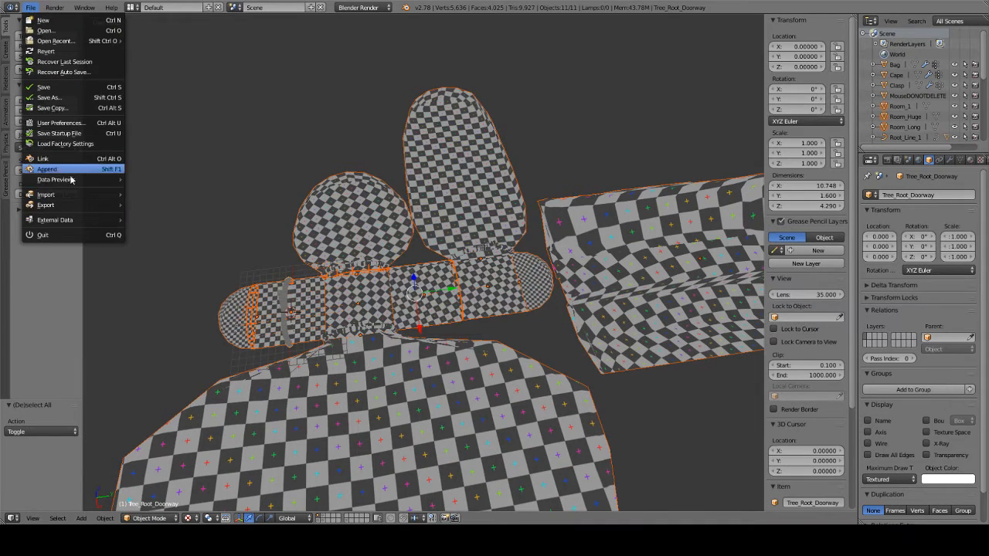
{"action": "mouse_move", "coordinate": [66, 206]}
{"action": "left_click", "coordinate": [158, 236]}
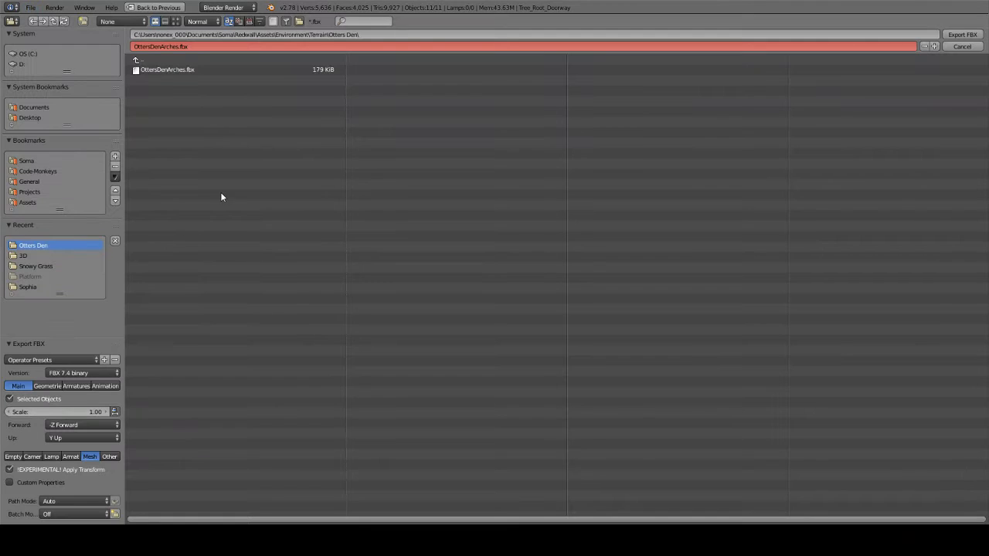
{"action": "left_click", "coordinate": [961, 34]}
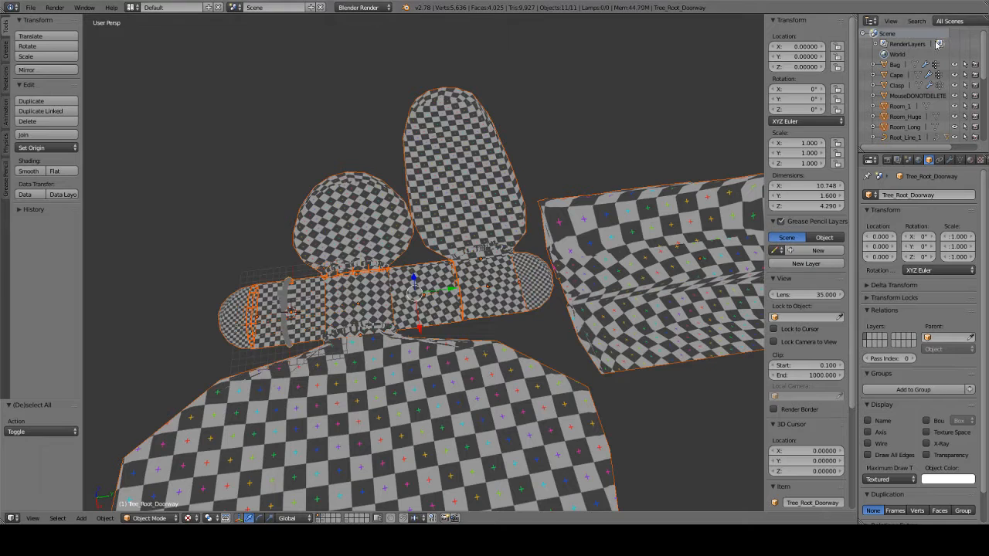
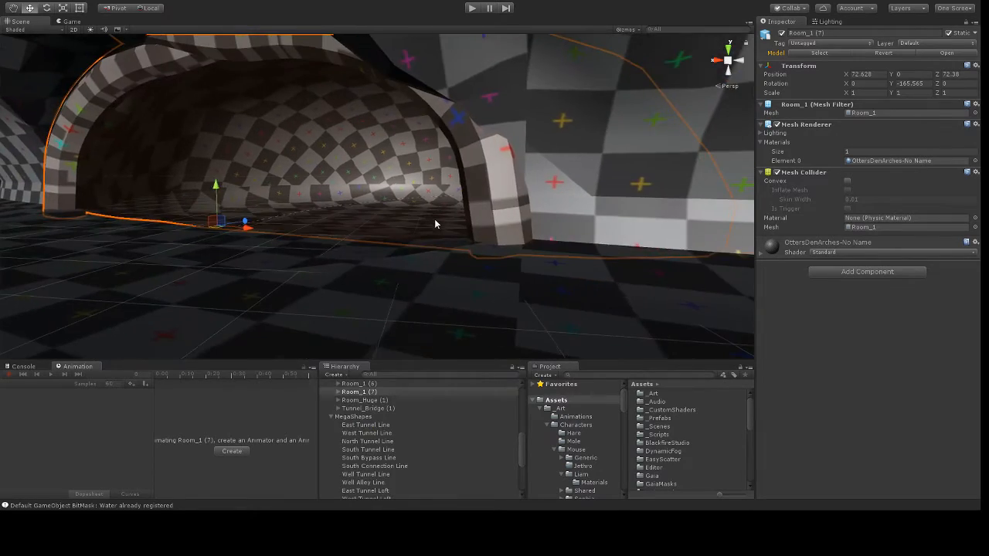
Switch to Unity and examine the updated root arches at the room entrances in the scene.
{"action": "scroll", "coordinate": [426, 211], "scroll_direction": "down", "scroll_amount": 10}
{"action": "middle_click_drag", "start_coordinate": [726, 236], "coordinate": [539, 235]}
{"action": "right_click_drag", "start_coordinate": [540, 235], "coordinate": [415, 230]}
{"action": "scroll", "coordinate": [404, 230], "scroll_direction": "up", "scroll_amount": 8}
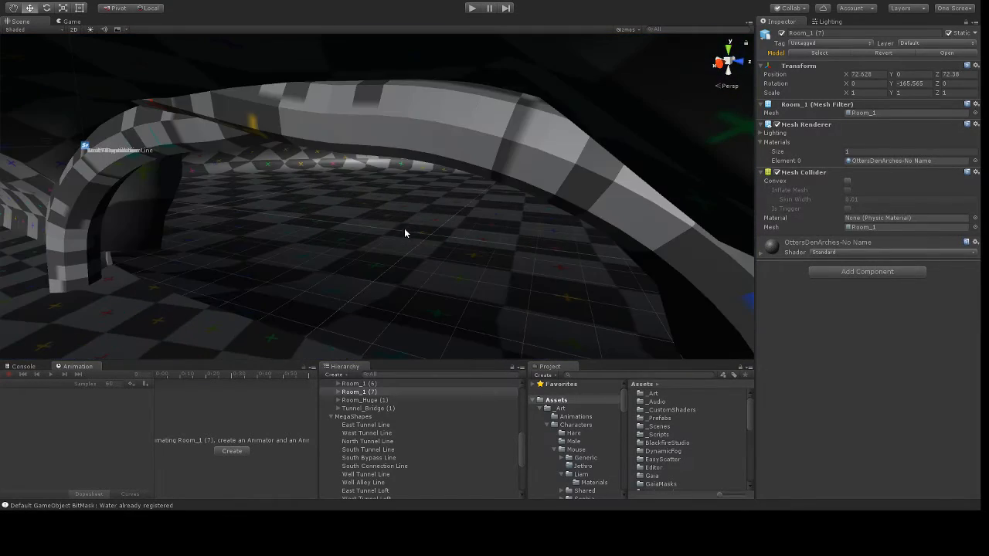
Select the huge room beside the tunnel and slide it to about X 56.24, Z 130.53 at its doorway opening.
{"action": "middle_click_drag", "start_coordinate": [404, 230], "coordinate": [474, 230]}
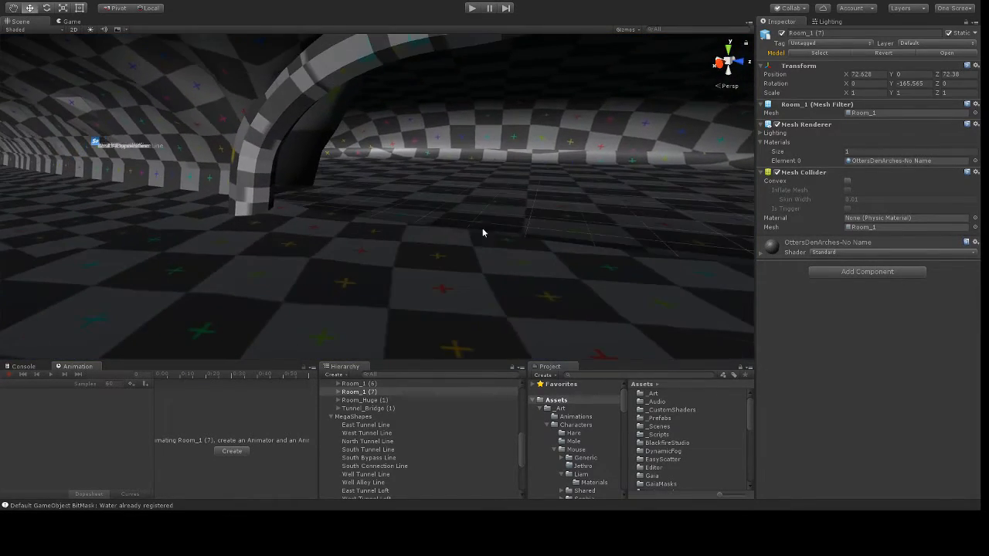
{"action": "left_click", "coordinate": [493, 232]}
{"action": "right_click_drag", "start_coordinate": [483, 284], "coordinate": [449, 300]}
{"action": "left_click_drag", "start_coordinate": [467, 290], "coordinate": [470, 283]}
{"action": "right_click_drag", "start_coordinate": [470, 283], "coordinate": [572, 284]}
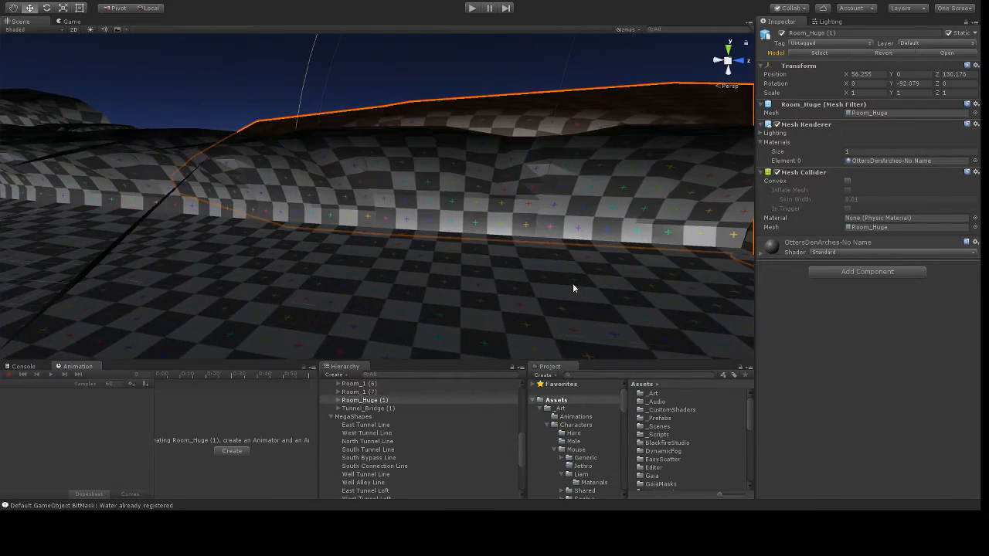
{"action": "key", "text": "f"}
{"action": "scroll", "coordinate": [408, 231], "scroll_direction": "up", "scroll_amount": 10}
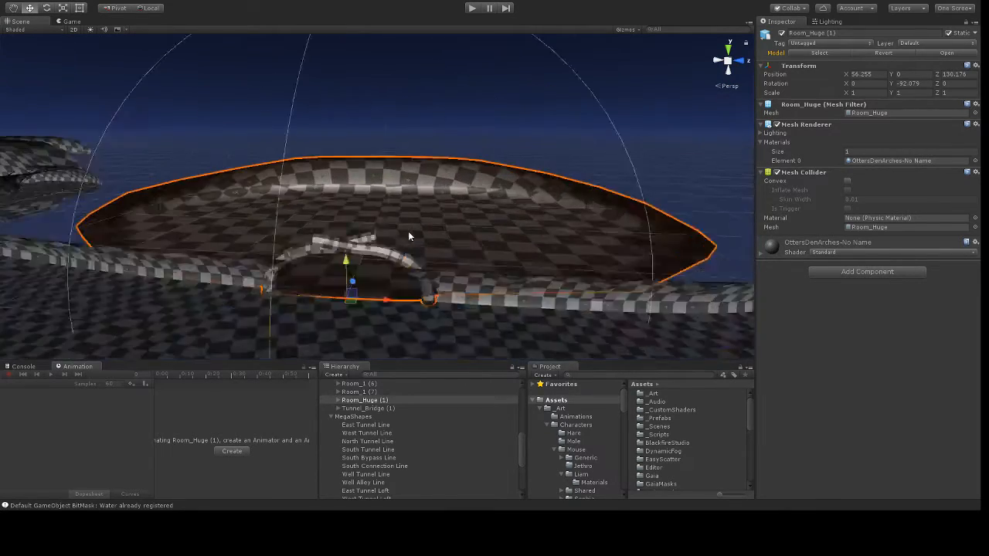
{"action": "scroll", "coordinate": [413, 228], "scroll_direction": "down", "scroll_amount": 10}
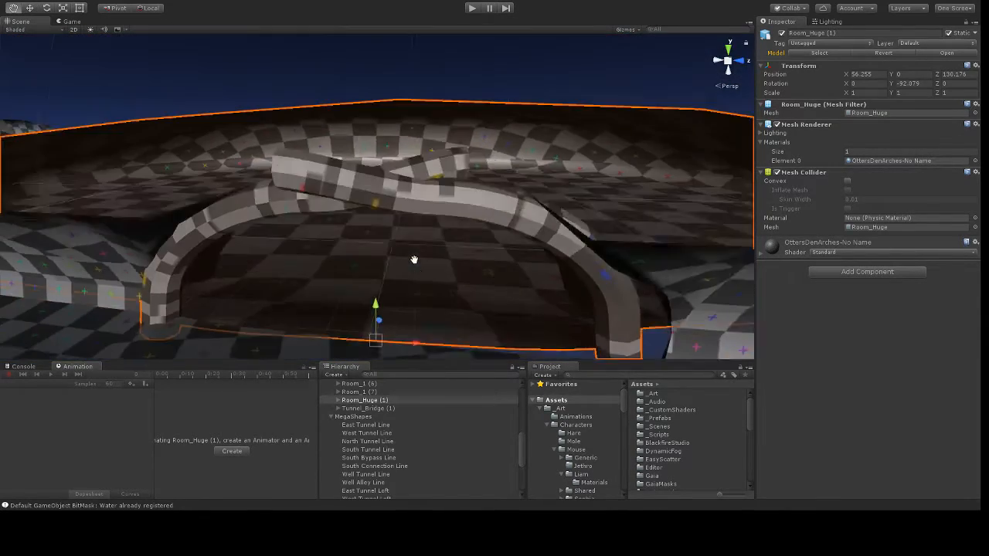
{"action": "left_click_drag", "start_coordinate": [463, 308], "coordinate": [482, 266]}
From a top view, move Room_Huge (1) to X 56.66, Z 130.45 and rotate it to about -89.86° around Y.
{"action": "left_click", "coordinate": [728, 48]}
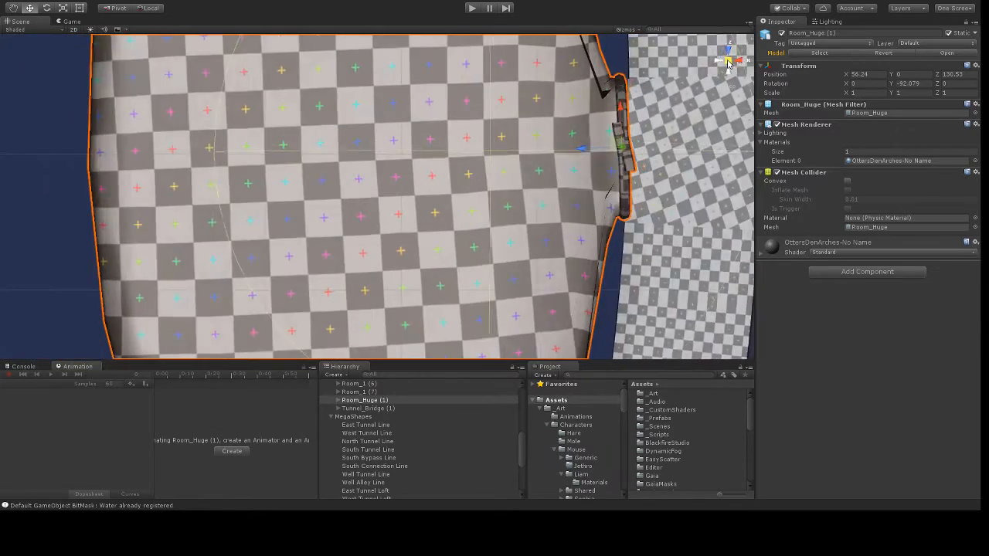
{"action": "middle_click_drag", "start_coordinate": [696, 147], "coordinate": [601, 146]}
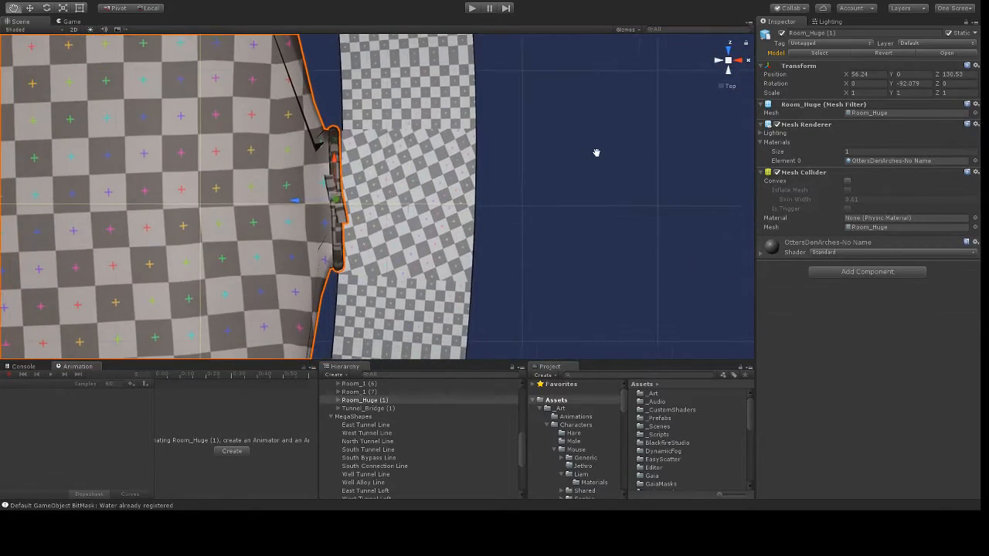
{"action": "scroll", "coordinate": [348, 197], "scroll_direction": "up", "scroll_amount": 5}
{"action": "mouse_move", "coordinate": [307, 191]}
{"action": "left_mouse_down"}
{"action": "mouse_move", "coordinate": [280, 194]}
{"action": "mouse_move", "coordinate": [321, 195]}
{"action": "left_mouse_up"}
{"action": "scroll", "coordinate": [333, 174], "scroll_direction": "down", "scroll_amount": 3}
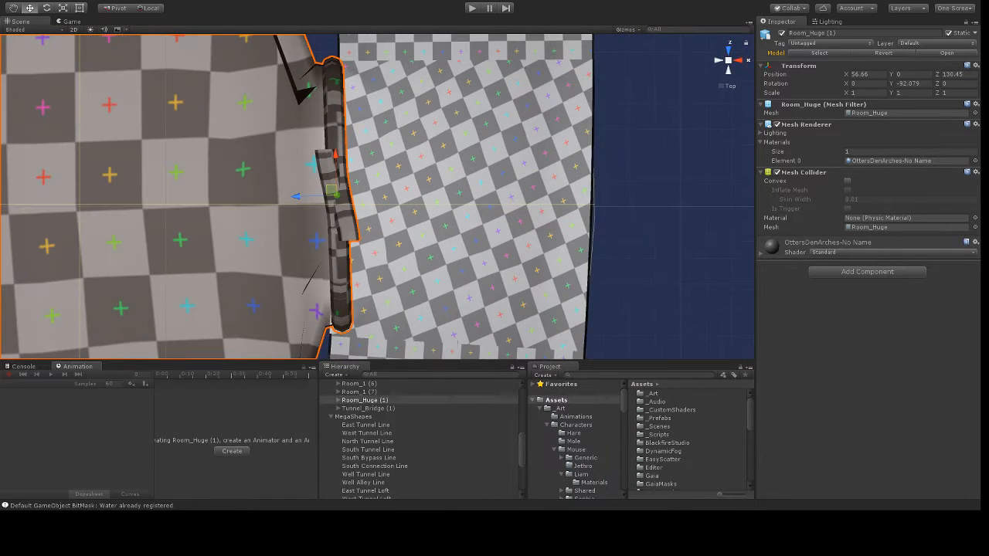
{"action": "left_click_drag", "start_coordinate": [338, 152], "coordinate": [349, 158]}
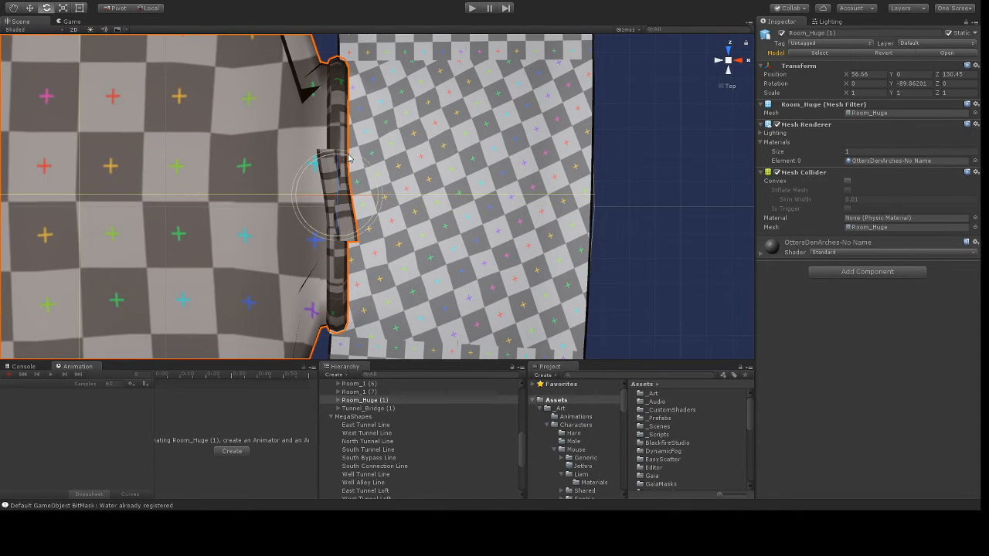
Fine-tune Room_Huge (1) to about X 56.674, Y 0.21, Z 130.39 so its root arch fits the tunnel opening.
{"action": "left_click_drag", "start_coordinate": [734, 70], "coordinate": [429, 74], "text": "alt"}
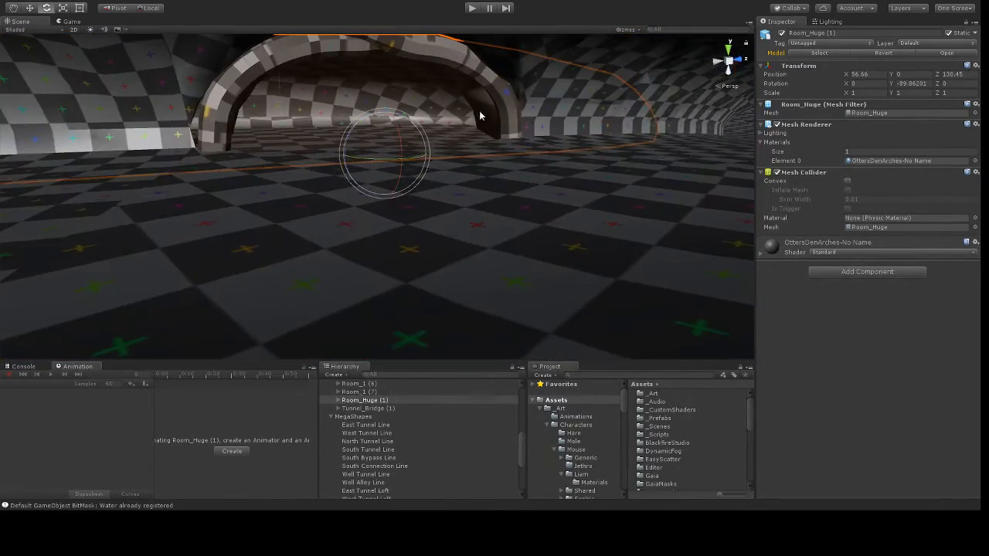
{"action": "key", "text": "w"}
{"action": "middle_click_drag", "start_coordinate": [295, 137], "coordinate": [287, 137]}
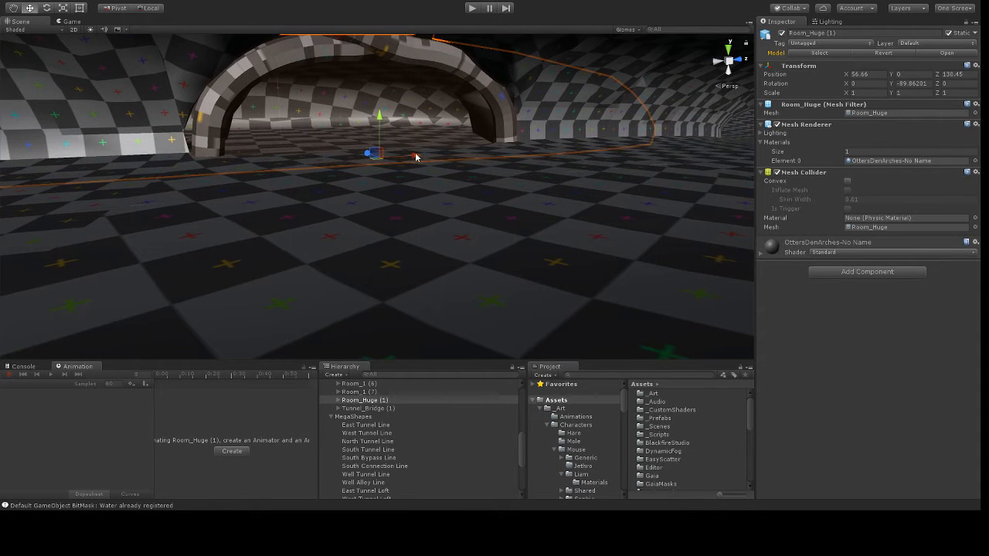
{"action": "mouse_move", "coordinate": [410, 158]}
{"action": "left_mouse_down", "text": "alt"}
{"action": "mouse_move", "coordinate": [456, 159]}
{"action": "mouse_move", "coordinate": [322, 165]}
{"action": "mouse_move", "coordinate": [427, 166]}
{"action": "left_mouse_up", "text": "alt"}
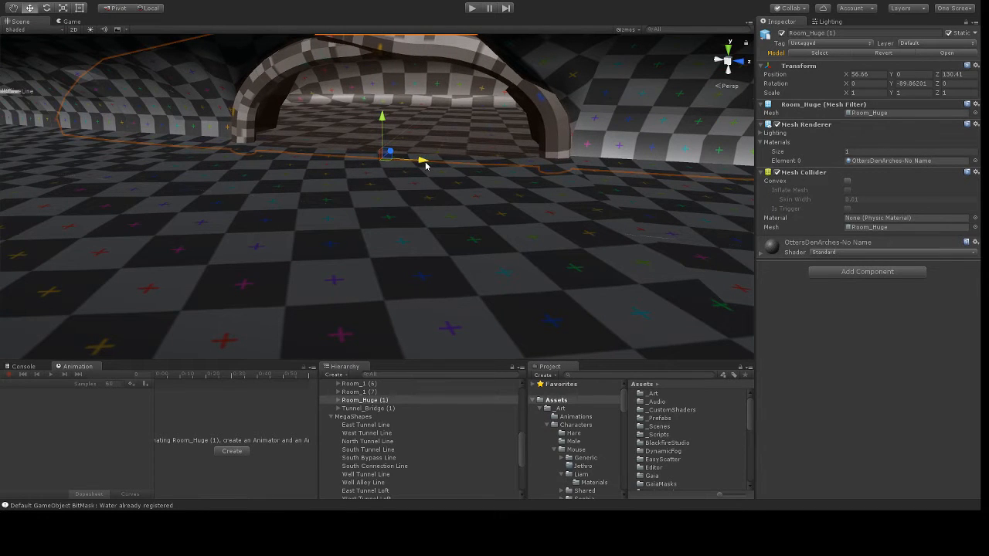
{"action": "left_click_drag", "start_coordinate": [424, 165], "coordinate": [418, 189], "text": "alt"}
{"action": "scroll", "coordinate": [419, 189], "scroll_direction": "up", "scroll_amount": 6}
{"action": "middle_click_drag", "start_coordinate": [281, 166], "coordinate": [427, 173]}
{"action": "left_click_drag", "start_coordinate": [427, 174], "coordinate": [455, 235], "text": "alt"}
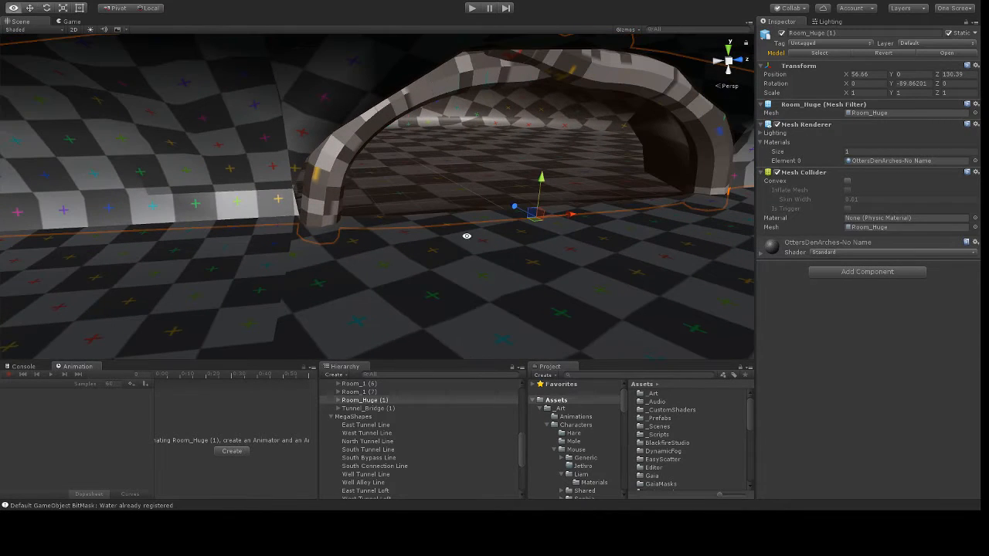
{"action": "left_click_drag", "start_coordinate": [544, 180], "coordinate": [332, 164]}
{"action": "left_click_drag", "start_coordinate": [370, 246], "coordinate": [616, 242]}
Examine the whole tunnel network and its side rooms from a distance.
{"action": "scroll", "coordinate": [495, 195], "scroll_direction": "down", "scroll_amount": 5}
{"action": "left_click_drag", "start_coordinate": [410, 256], "coordinate": [527, 256], "text": "alt"}
{"action": "scroll", "coordinate": [451, 249], "scroll_direction": "down", "scroll_amount": 2}
{"action": "scroll", "coordinate": [451, 249], "scroll_direction": "down", "scroll_amount": 8}
{"action": "middle_click_drag", "start_coordinate": [527, 257], "coordinate": [482, 223]}
{"action": "scroll", "coordinate": [481, 223], "scroll_direction": "down", "scroll_amount": 4}
{"action": "left_click_drag", "start_coordinate": [503, 236], "coordinate": [468, 264], "text": "alt"}
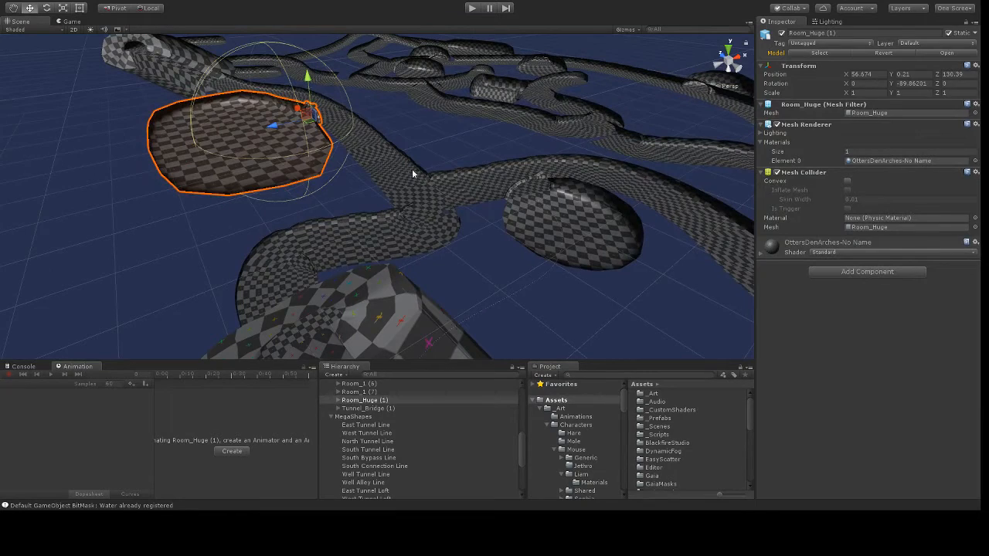
{"action": "scroll", "coordinate": [421, 238], "scroll_direction": "down", "scroll_amount": 6}
{"action": "middle_click_drag", "start_coordinate": [371, 266], "coordinate": [361, 195]}
{"action": "middle_click_drag", "start_coordinate": [420, 115], "coordinate": [424, 142]}
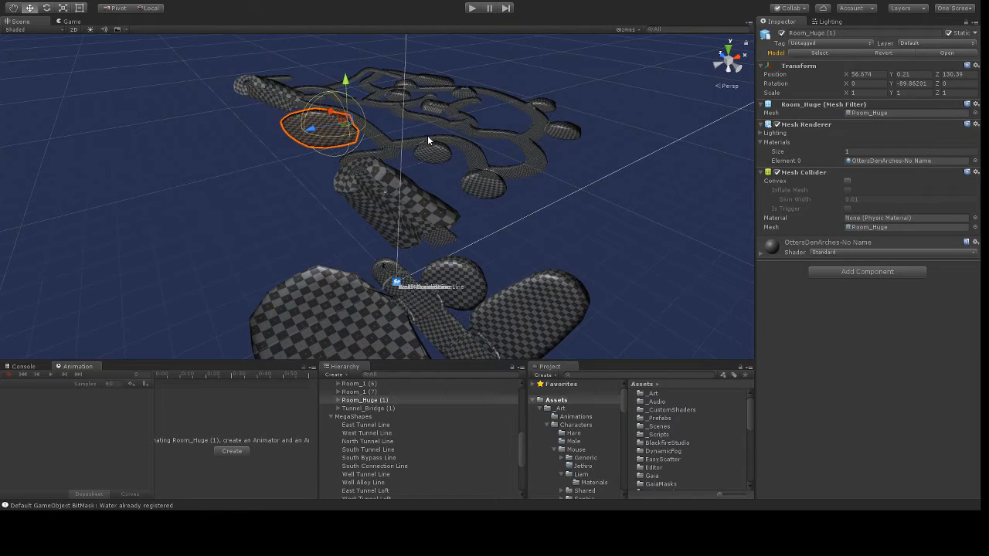
Select South Connection Loft and add a new rule to its Mega Loft clone spline layer.
{"action": "left_click", "coordinate": [428, 135]}
{"action": "left_click", "coordinate": [478, 143]}
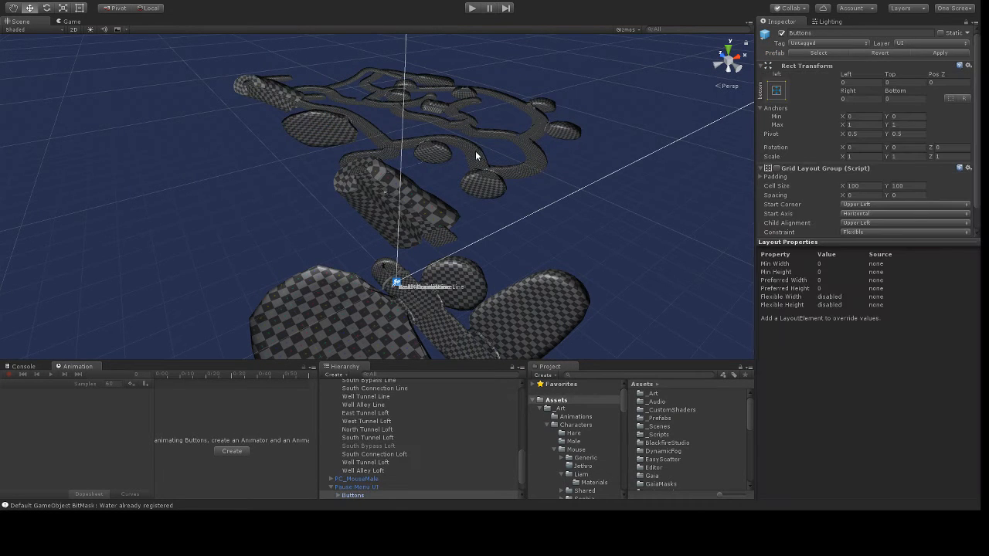
{"action": "left_click_drag", "start_coordinate": [345, 177], "coordinate": [408, 145], "text": "alt"}
{"action": "left_click", "coordinate": [410, 143]}
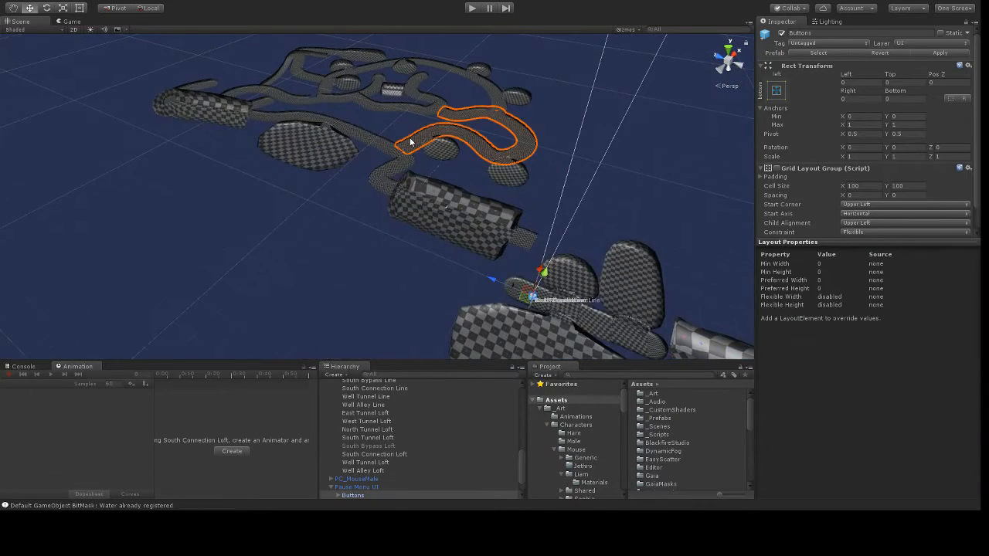
{"action": "scroll", "coordinate": [410, 142], "scroll_direction": "up", "scroll_amount": 5}
{"action": "middle_click_drag", "start_coordinate": [434, 116], "coordinate": [404, 183]}
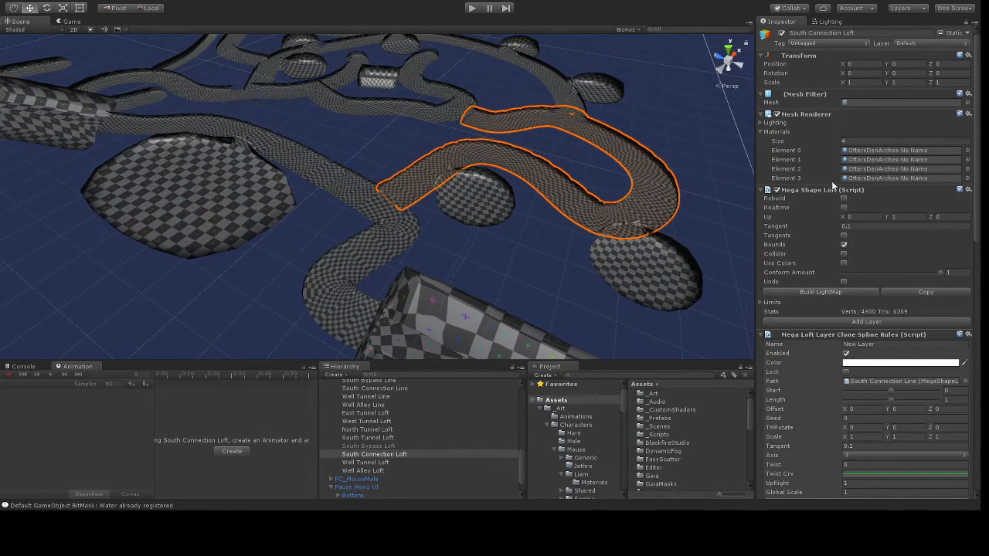
{"action": "scroll", "coordinate": [875, 289], "scroll_direction": "down", "scroll_amount": 5}
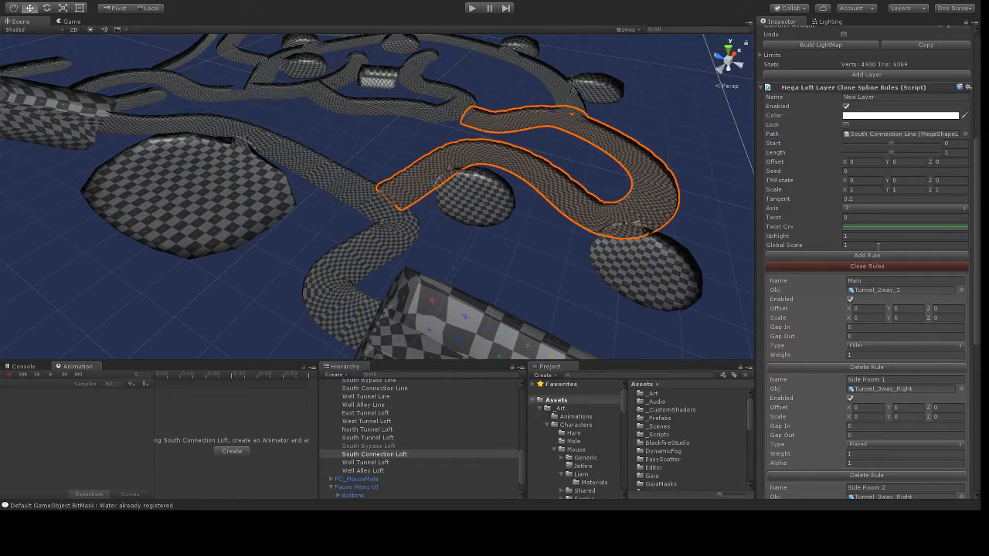
{"action": "left_click", "coordinate": [867, 256]}
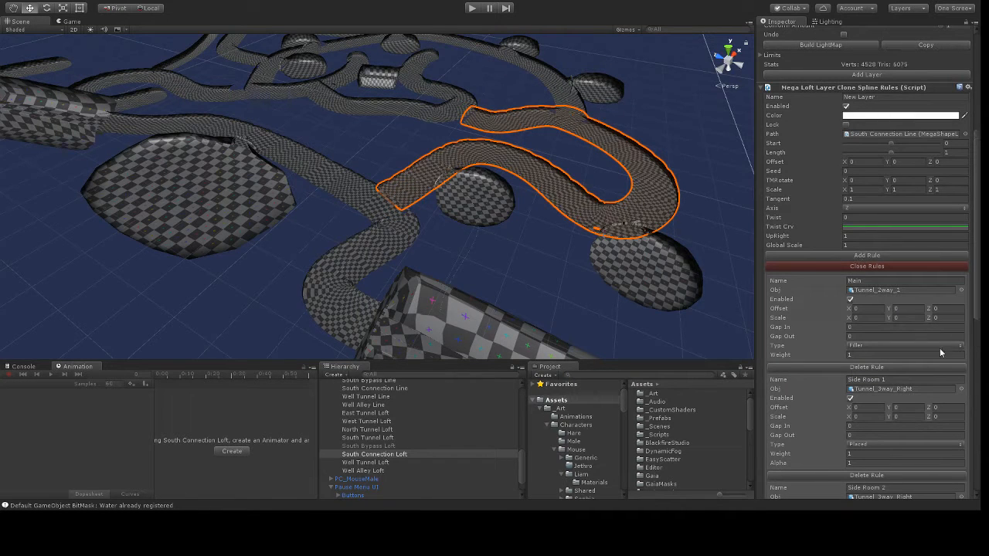
Assign Tree_Root_Doorway from the OttersDenArches hierarchy as the object of the new unnamed loft rule.
{"action": "scroll", "coordinate": [888, 340], "scroll_direction": "down", "scroll_amount": 10}
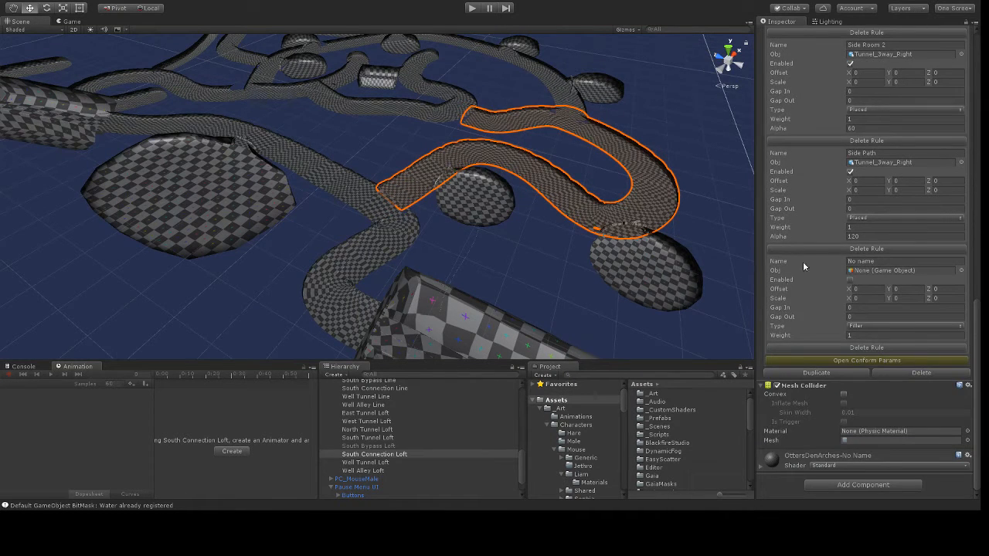
{"action": "scroll", "coordinate": [386, 468], "scroll_direction": "up", "scroll_amount": 10}
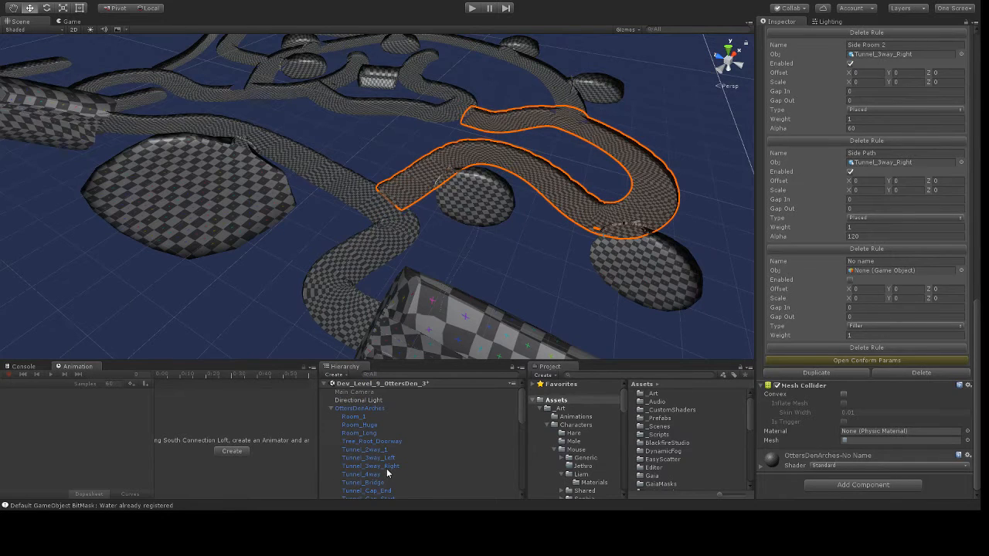
{"action": "scroll", "coordinate": [365, 419], "scroll_direction": "up", "scroll_amount": 2}
{"action": "left_click", "coordinate": [385, 411]}
{"action": "left_click_drag", "start_coordinate": [385, 411], "coordinate": [875, 276]}
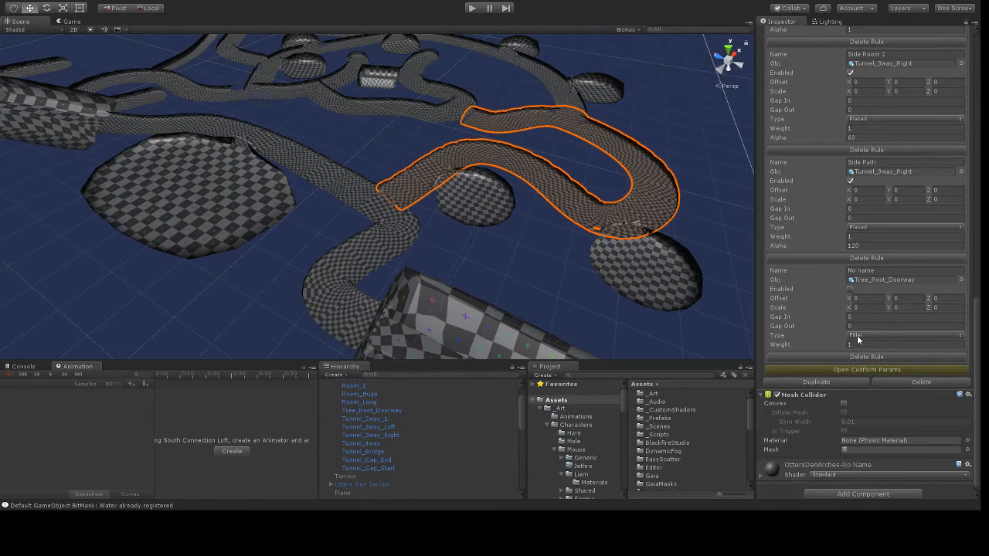
Set the Tree_Root_Doorway rule's type to Start and enable the rule.
{"action": "left_click", "coordinate": [858, 335]}
{"action": "left_click", "coordinate": [859, 344]}
{"action": "left_click", "coordinate": [850, 289]}
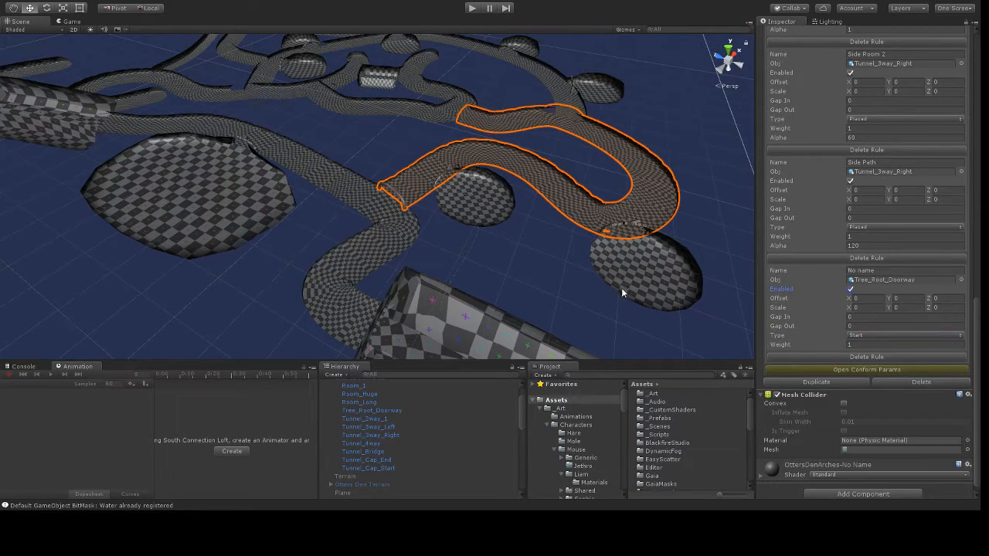
Set the Tree_Root_Doorway rule's Z offset to 0.81 so the arch meets the start of the tunnel.
{"action": "scroll", "coordinate": [448, 236], "scroll_direction": "up", "scroll_amount": 6}
{"action": "right_click_drag", "start_coordinate": [468, 245], "coordinate": [501, 258]}
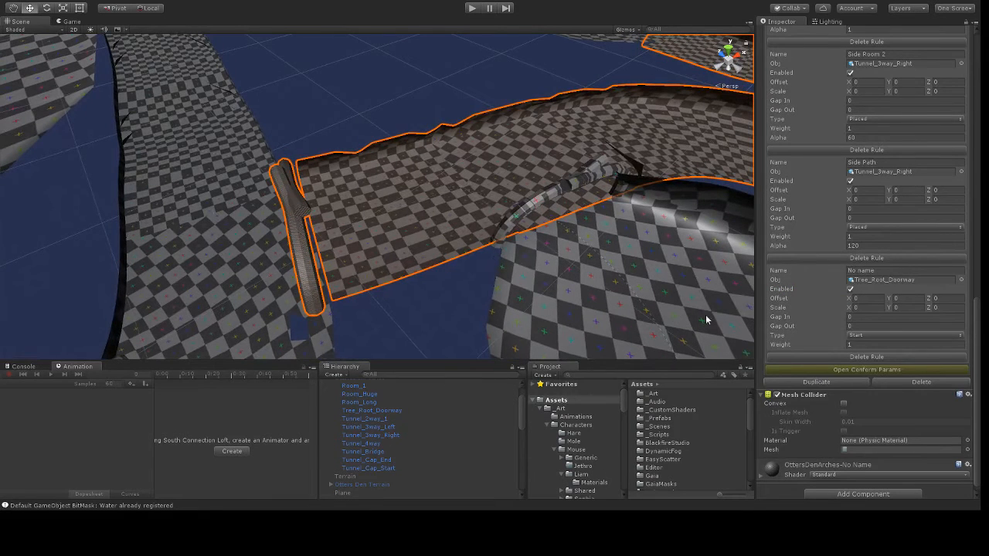
{"action": "left_click", "coordinate": [930, 299]}
{"action": "left_click_drag", "start_coordinate": [931, 301], "coordinate": [945, 303]}
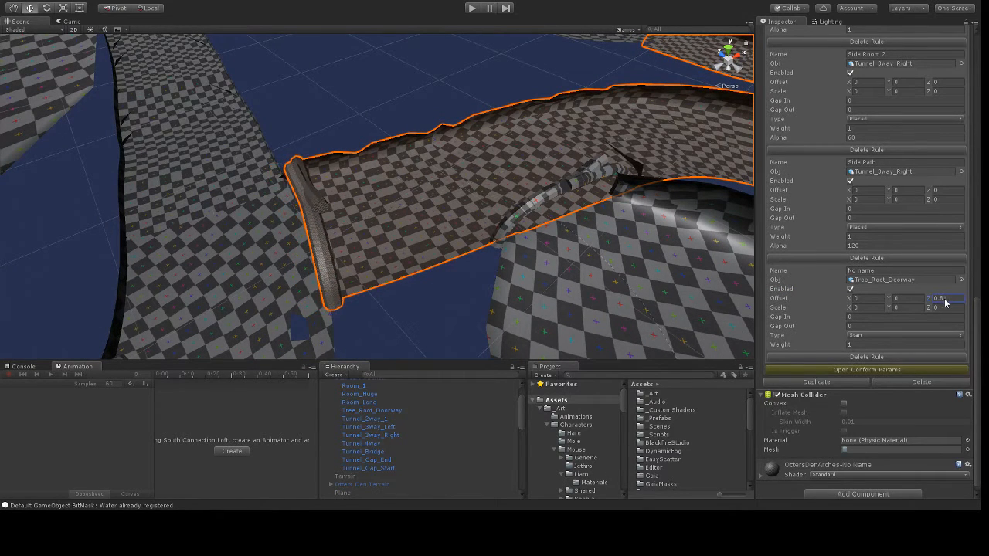
Select South Connection Line and, in top view, shift its first spline knot slightly into the adjoining tunnel.
{"action": "right_click_drag", "start_coordinate": [402, 306], "coordinate": [575, 267]}
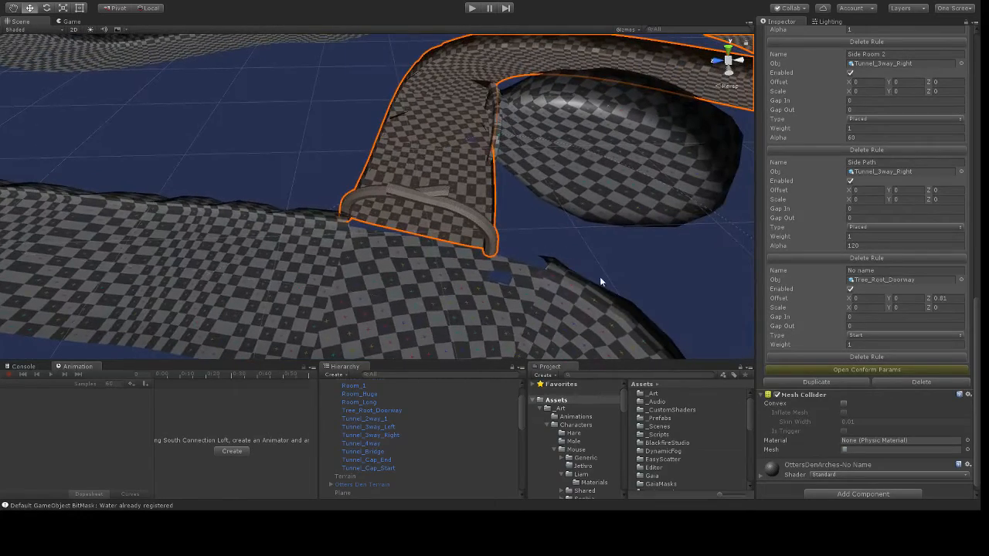
{"action": "left_click", "coordinate": [727, 49]}
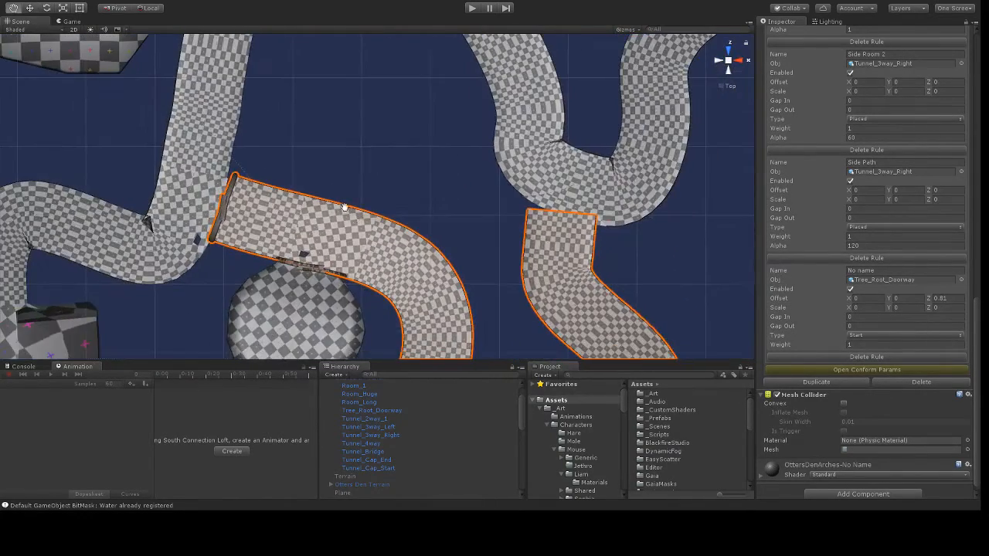
{"action": "middle_click_drag", "start_coordinate": [317, 214], "coordinate": [417, 214]}
{"action": "scroll", "coordinate": [385, 435], "scroll_direction": "up", "scroll_amount": 3}
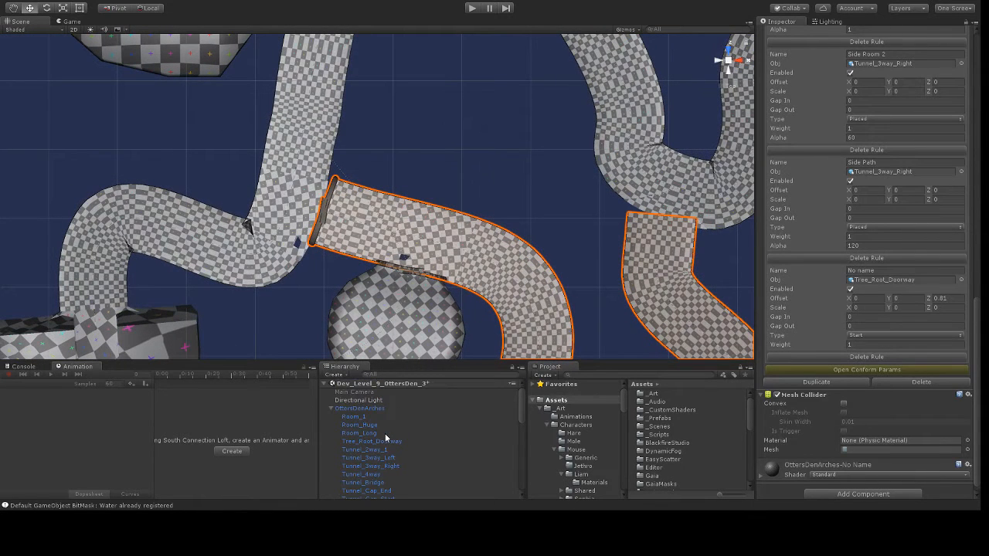
{"action": "left_click", "coordinate": [331, 417]}
{"action": "scroll", "coordinate": [394, 415], "scroll_direction": "down", "scroll_amount": 6}
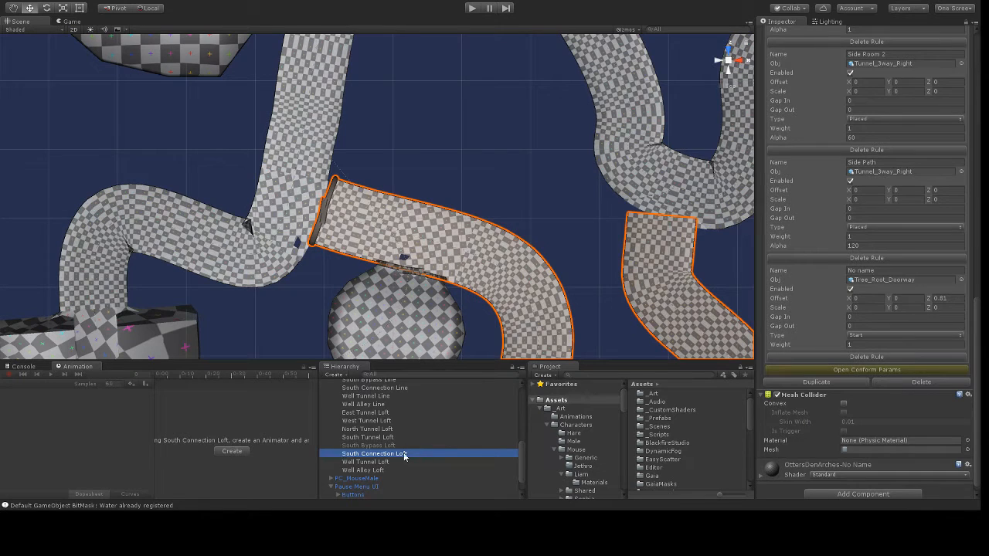
{"action": "scroll", "coordinate": [393, 451], "scroll_direction": "up", "scroll_amount": 3}
{"action": "left_click", "coordinate": [381, 480]}
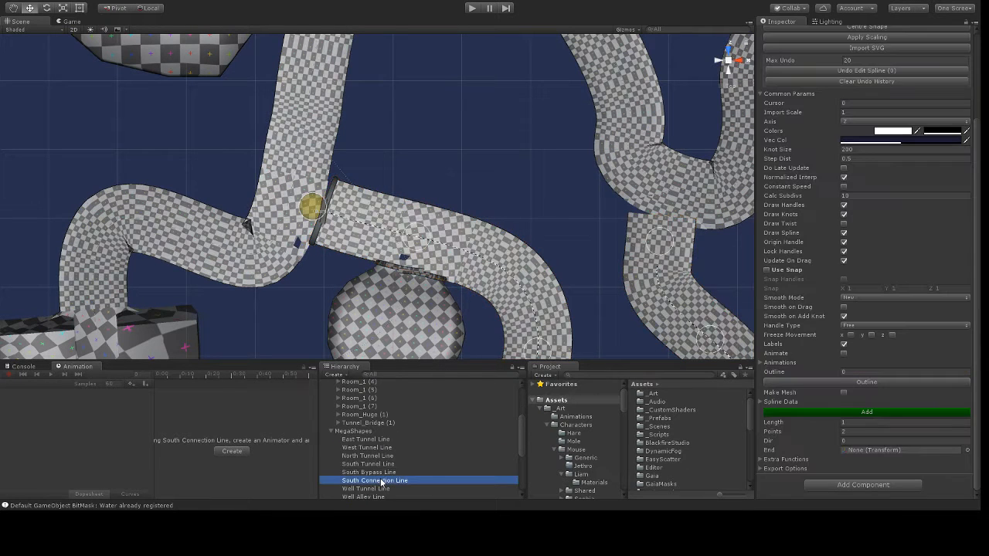
{"action": "key", "text": "f"}
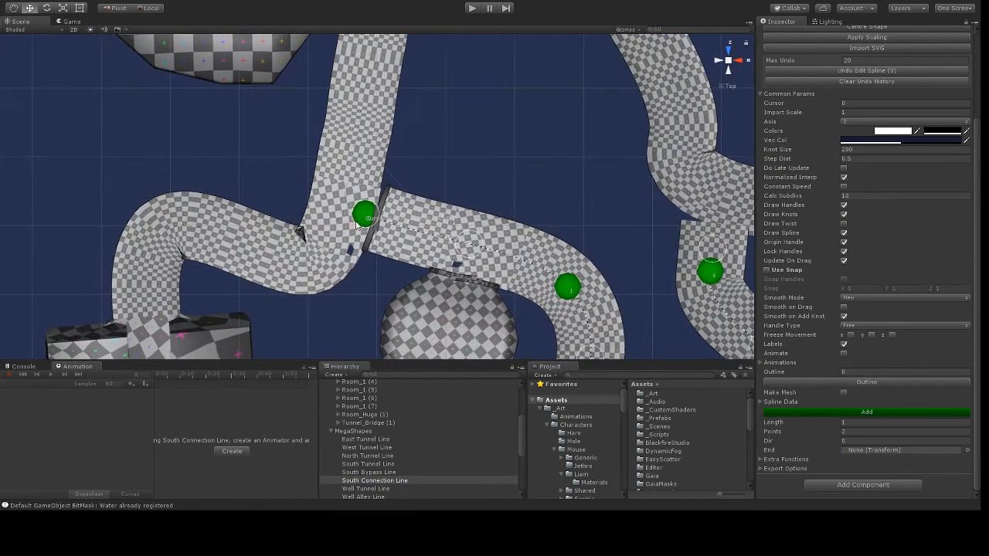
{"action": "left_click_drag", "start_coordinate": [363, 217], "coordinate": [358, 221]}
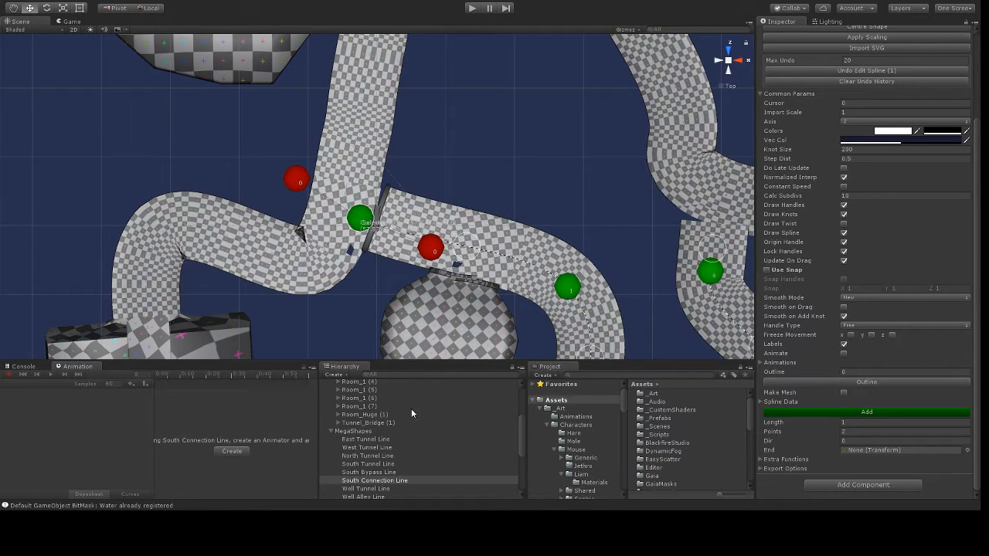
Rebuild South Connection Loft from the adjusted spline and examine the root arch at its entrance.
{"action": "left_click", "coordinate": [482, 205]}
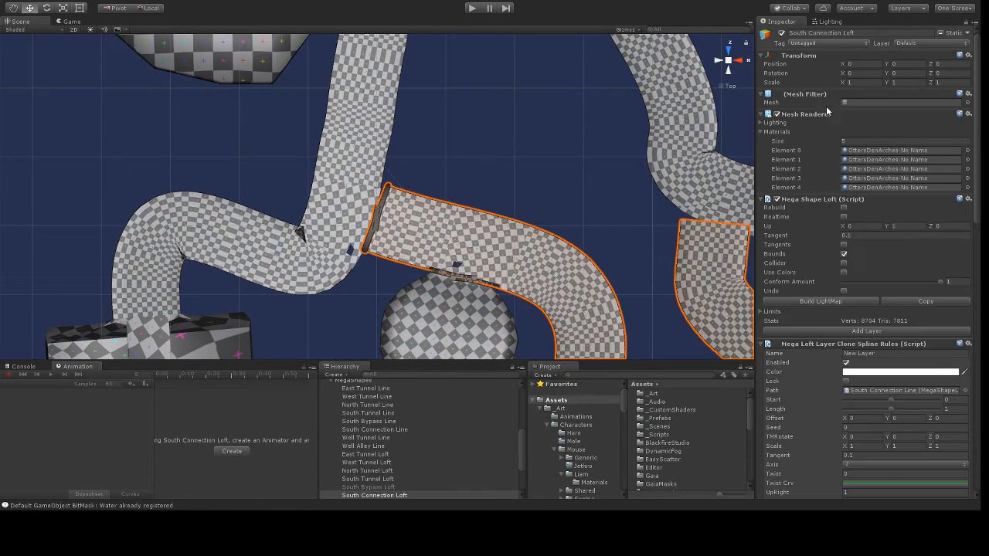
{"action": "left_click", "coordinate": [844, 207]}
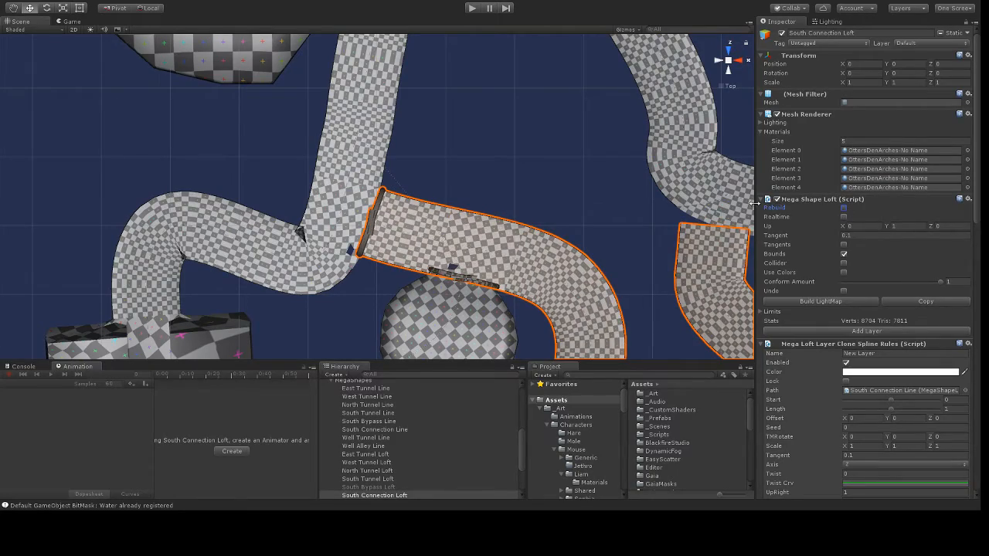
{"action": "left_click_drag", "start_coordinate": [427, 239], "coordinate": [167, 239], "text": "alt"}
{"action": "scroll", "coordinate": [490, 169], "scroll_direction": "up", "scroll_amount": 5}
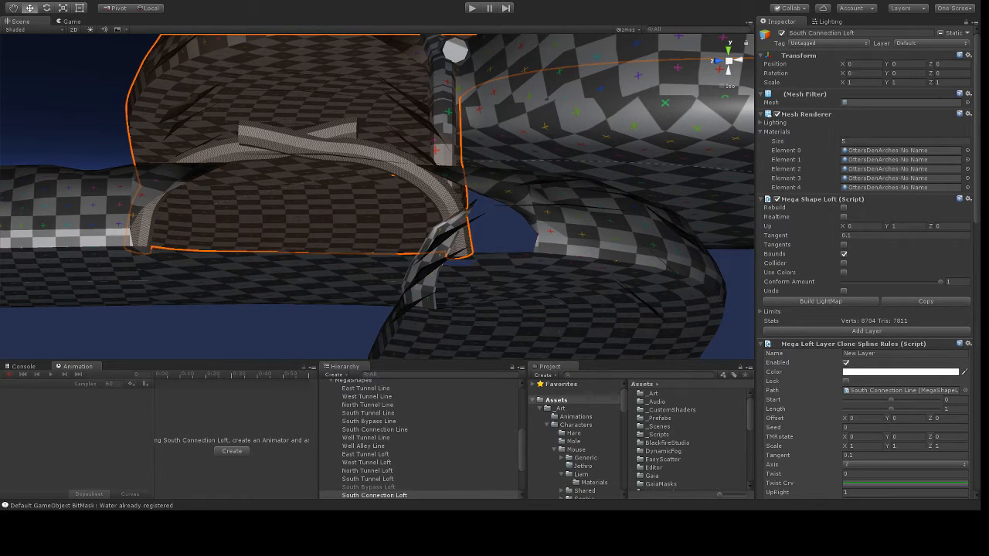
Set the First Alt rule's Alpha on West Tunnel Loft to 100 to relocate its side opening along the tunnel.
{"action": "right_click_drag", "start_coordinate": [518, 275], "coordinate": [481, 296]}
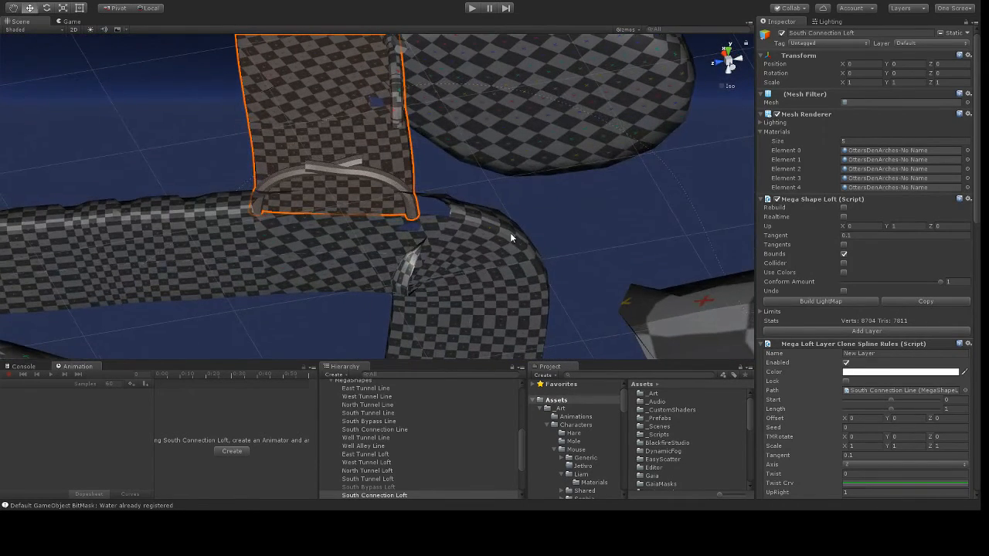
{"action": "left_click", "coordinate": [367, 243]}
{"action": "middle_click_drag", "start_coordinate": [442, 263], "coordinate": [488, 248]}
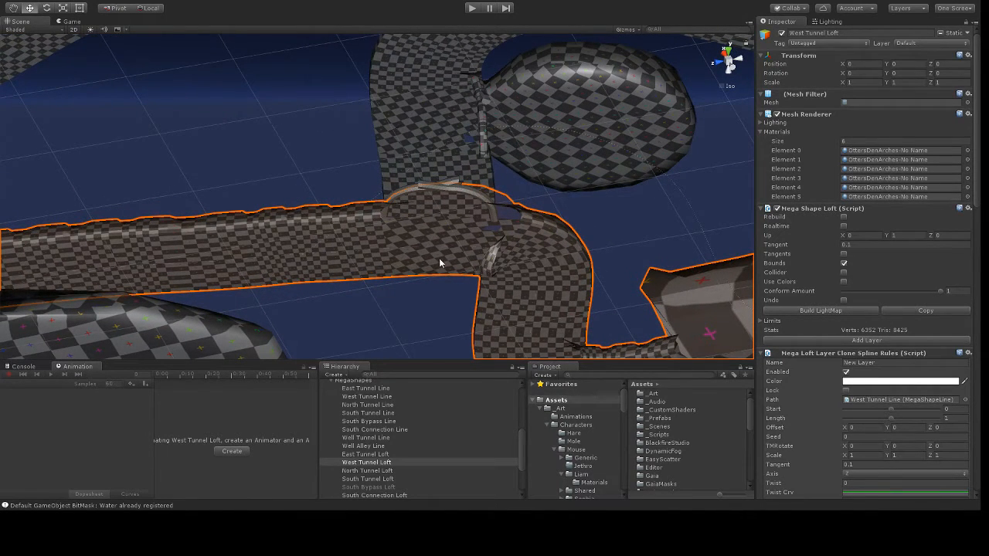
{"action": "scroll", "coordinate": [535, 277], "scroll_direction": "up", "scroll_amount": 2}
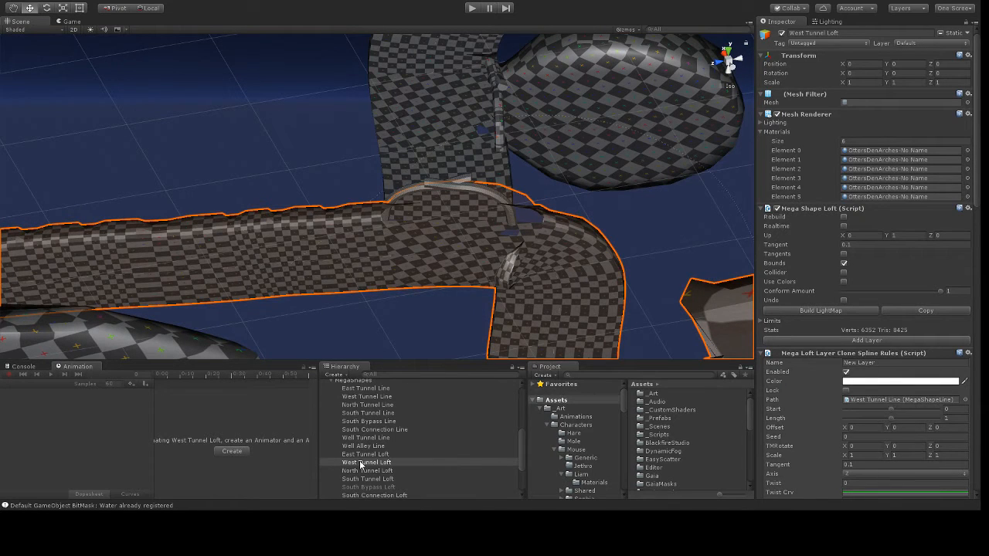
{"action": "scroll", "coordinate": [801, 333], "scroll_direction": "down", "scroll_amount": 5}
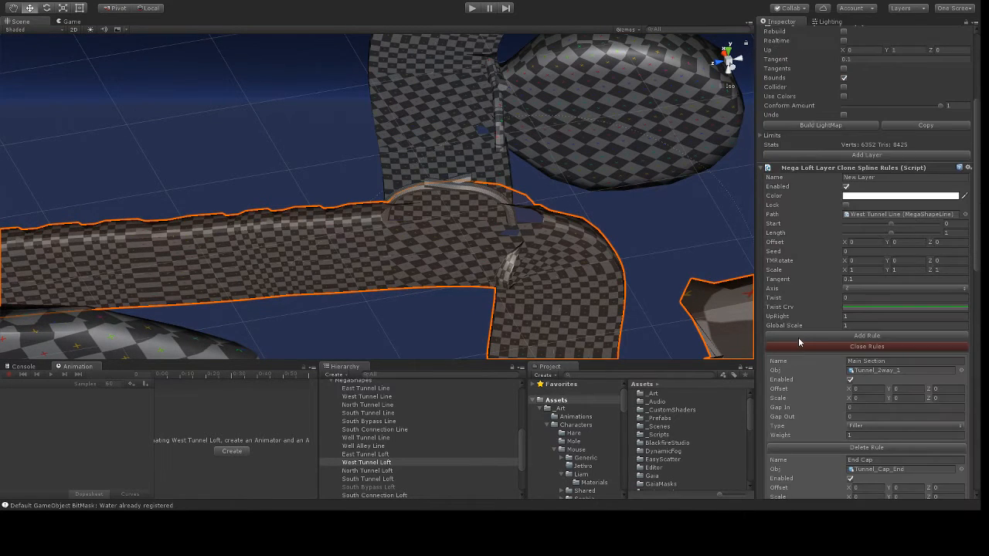
{"action": "scroll", "coordinate": [803, 330], "scroll_direction": "down", "scroll_amount": 5}
{"action": "scroll", "coordinate": [857, 292], "scroll_direction": "down", "scroll_amount": 5}
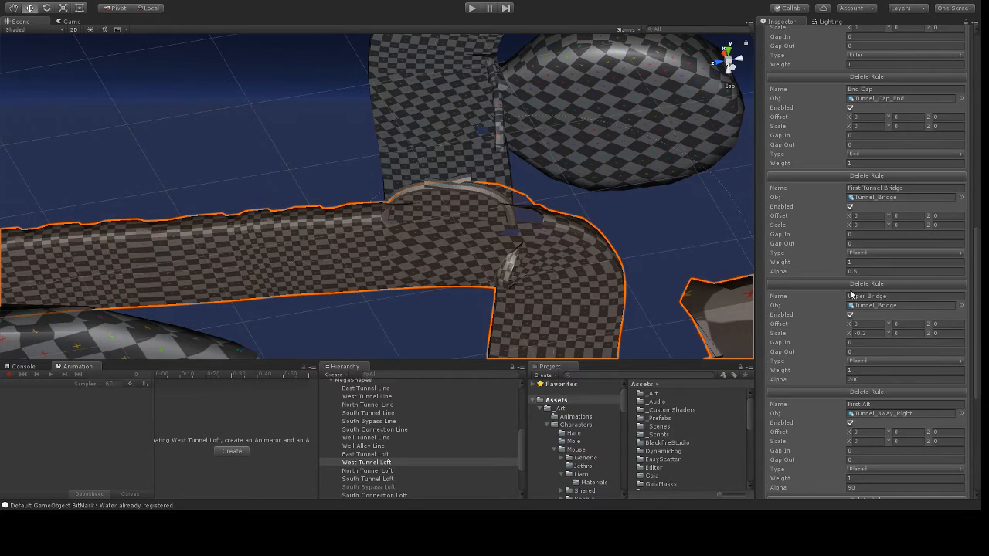
{"action": "scroll", "coordinate": [834, 333], "scroll_direction": "down", "scroll_amount": 3}
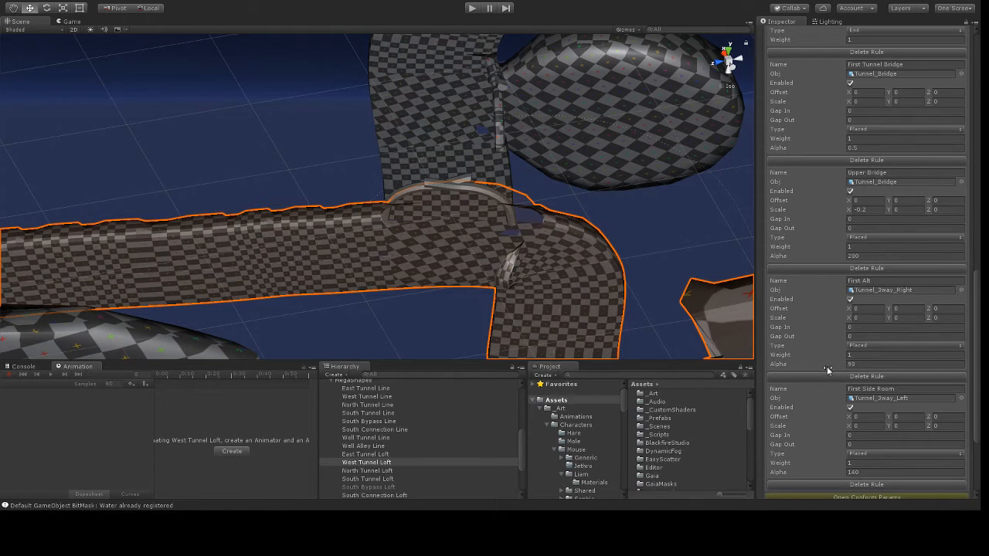
{"action": "left_click", "coordinate": [867, 364]}
{"action": "type", "text": "100"}
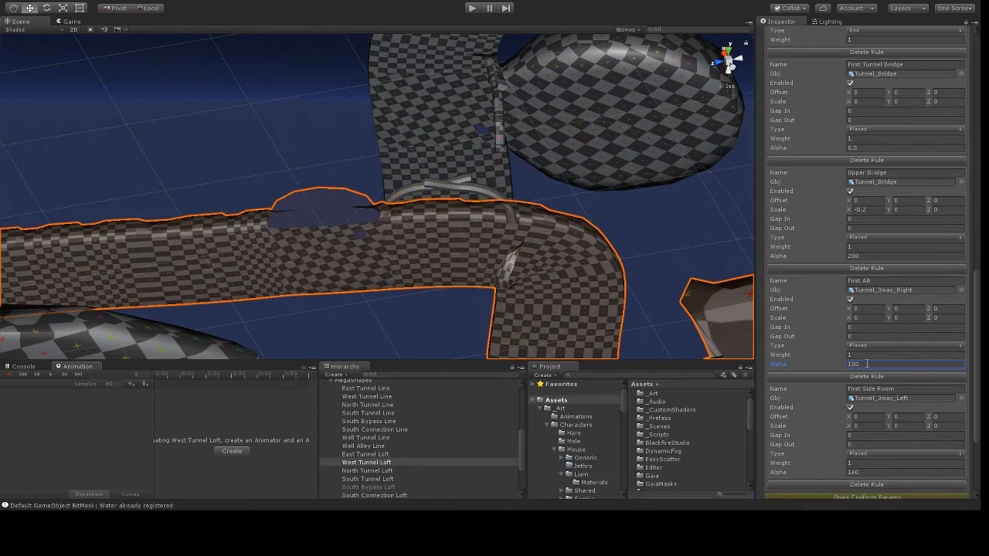
Select South Connection Line and, in top view, move its first spline knot up to the West Tunnel's relocated side opening.
{"action": "left_click_drag", "start_coordinate": [239, 244], "coordinate": [463, 179], "text": "alt"}
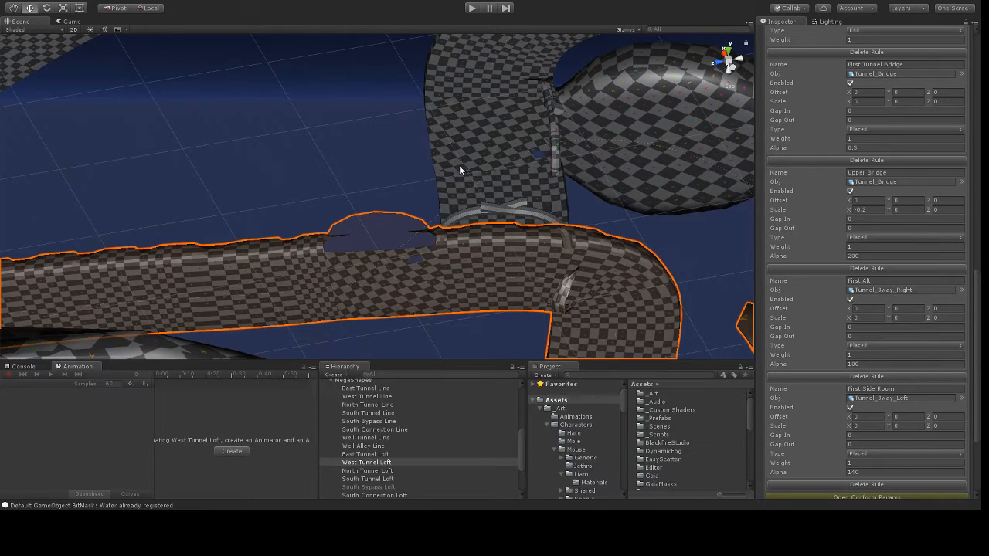
{"action": "left_click", "coordinate": [729, 51]}
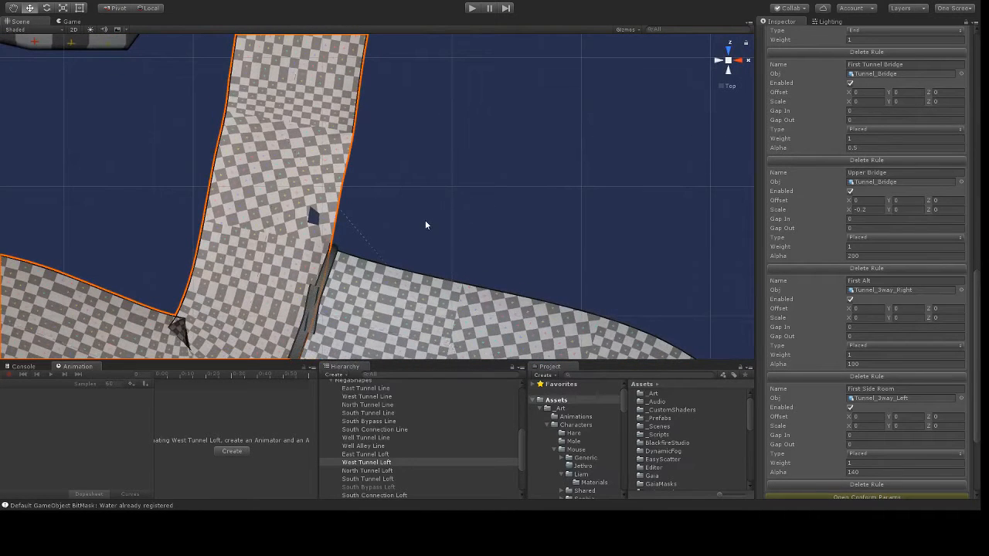
{"action": "left_click", "coordinate": [728, 60]}
{"action": "left_click_drag", "start_coordinate": [495, 187], "coordinate": [494, 166], "text": "alt"}
{"action": "left_click", "coordinate": [451, 177]}
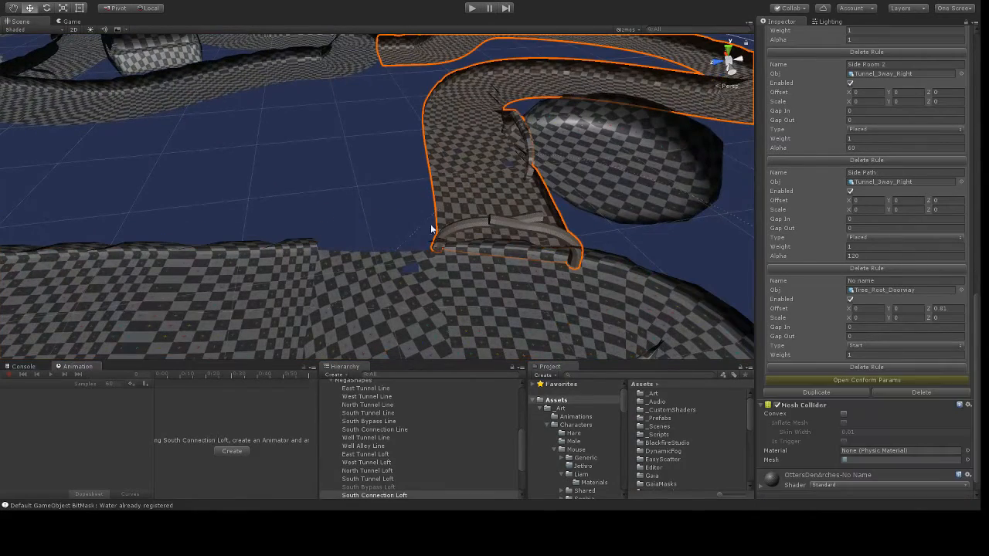
{"action": "left_click", "coordinate": [385, 429]}
{"action": "left_click", "coordinate": [728, 44]}
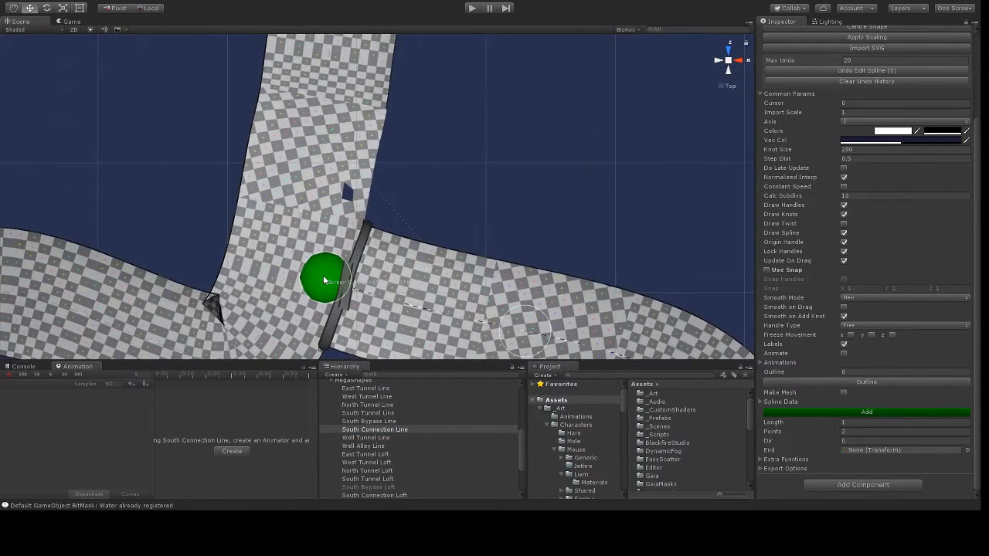
{"action": "left_click_drag", "start_coordinate": [323, 276], "coordinate": [638, 31]}
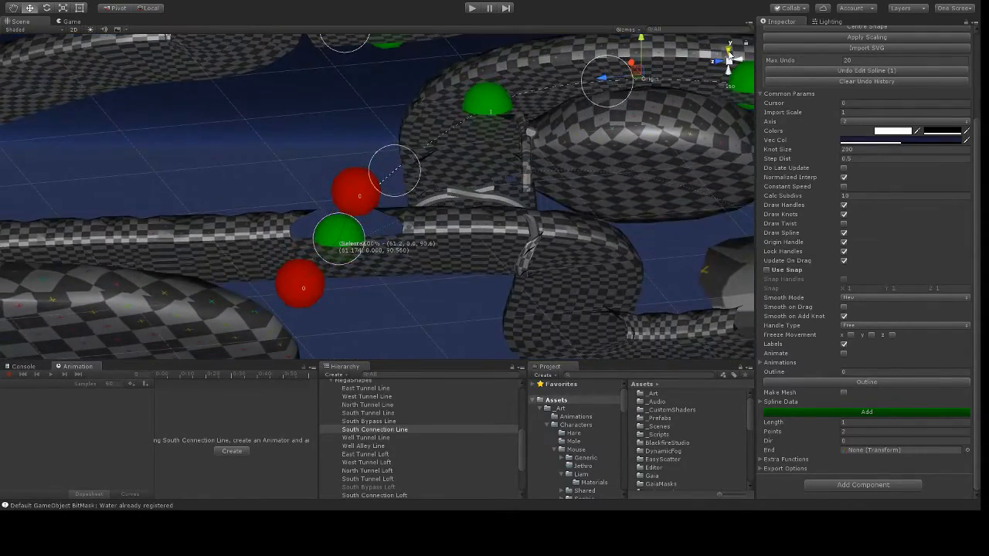
Fine-tune the first knot's position at the tunnel wall and swing its outgoing handle so the spline curves into the connection.
{"action": "left_click", "coordinate": [728, 49]}
{"action": "left_click_drag", "start_coordinate": [372, 164], "coordinate": [372, 169]}
{"action": "left_click_drag", "start_coordinate": [507, 213], "coordinate": [521, 179]}
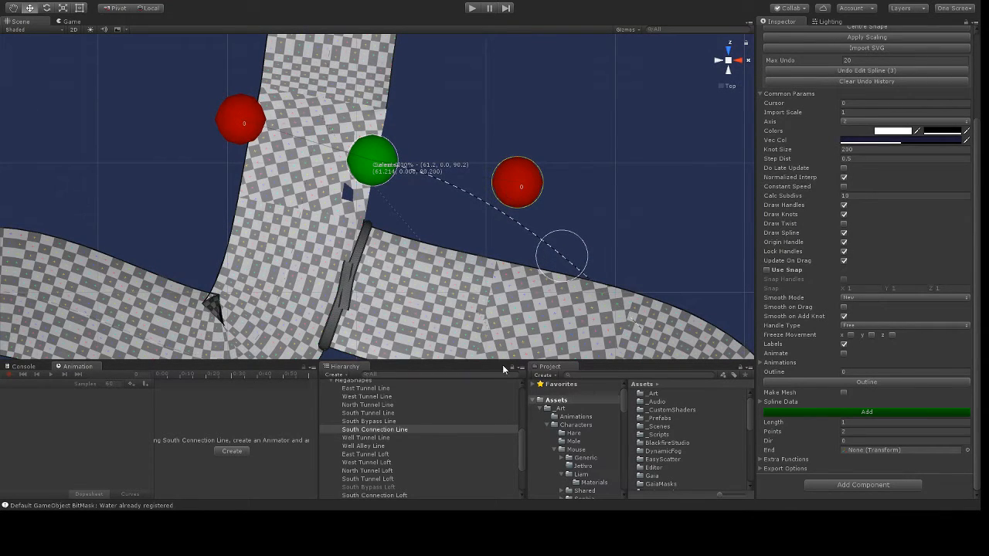
Rebuild South Connection Loft, set its clone layer's Start to -0.01, and inspect the root arch at the entrance.
{"action": "left_click", "coordinate": [401, 495]}
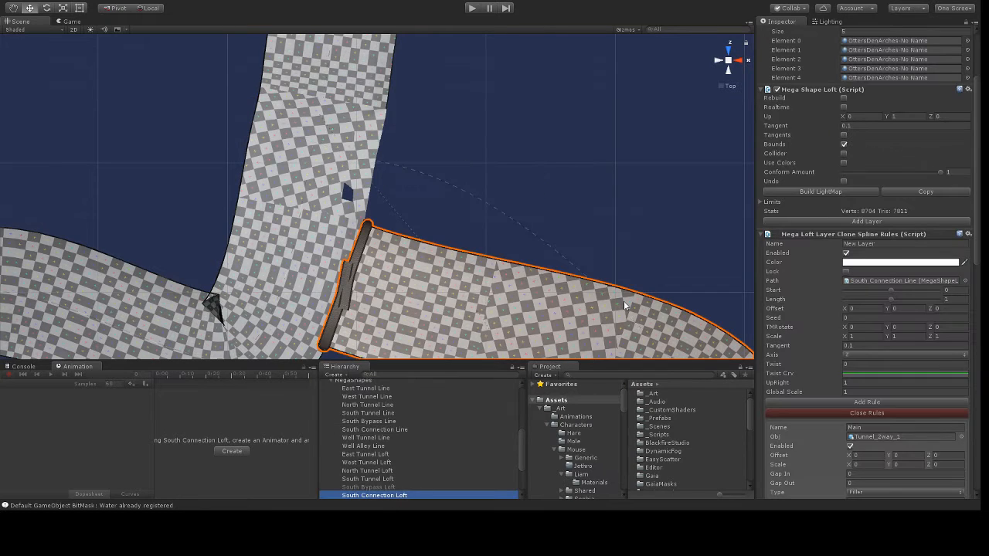
{"action": "left_click", "coordinate": [843, 98]}
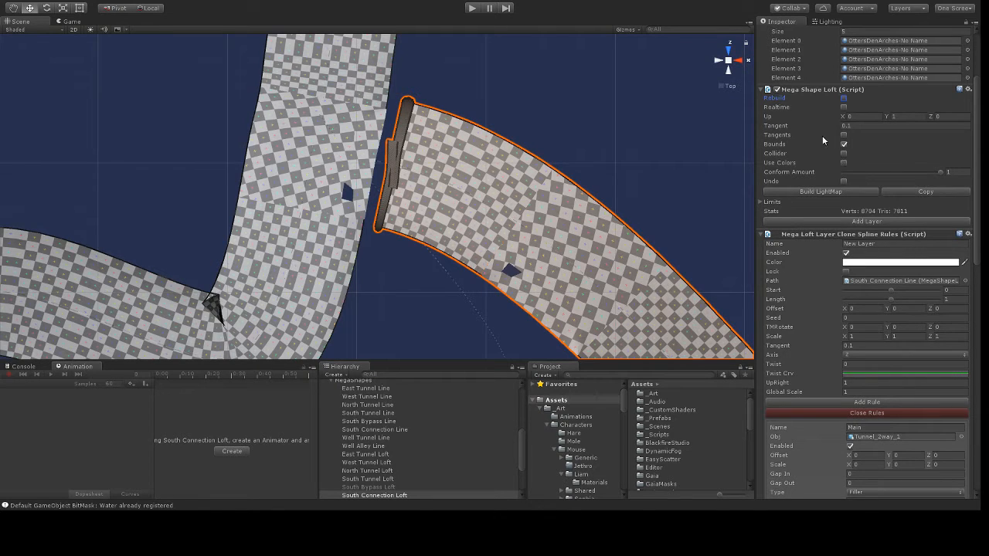
{"action": "left_click", "coordinate": [889, 288]}
{"action": "left_click_drag", "start_coordinate": [890, 289], "coordinate": [889, 289]}
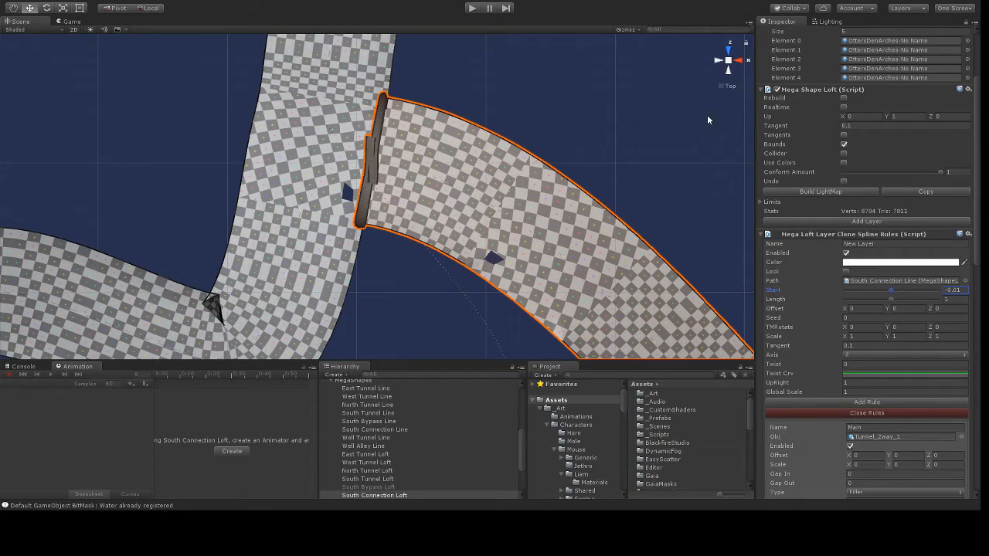
{"action": "left_click", "coordinate": [728, 59]}
{"action": "left_click_drag", "start_coordinate": [696, 116], "coordinate": [479, 132], "text": "alt"}
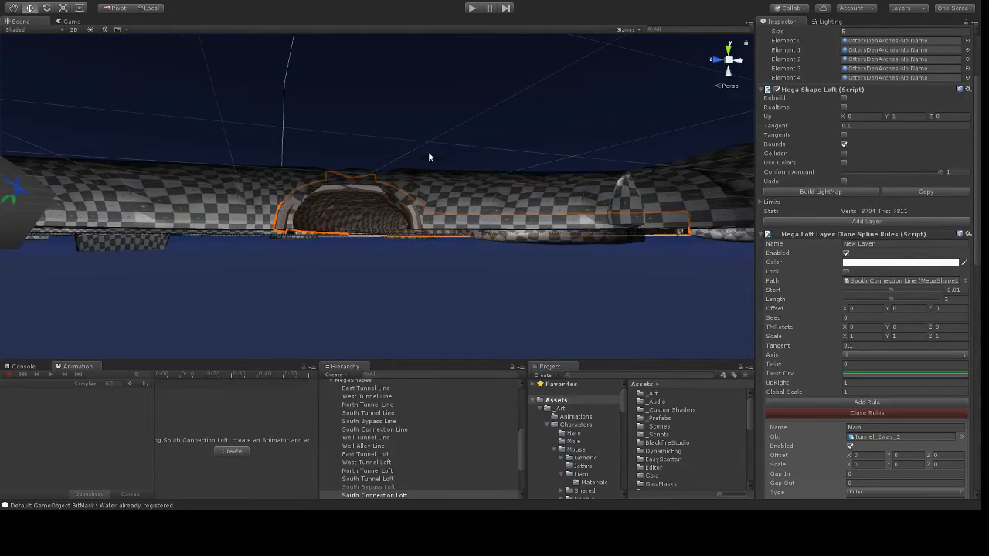
{"action": "scroll", "coordinate": [428, 151], "scroll_direction": "up", "scroll_amount": 3}
{"action": "scroll", "coordinate": [428, 156], "scroll_direction": "up", "scroll_amount": 3}
{"action": "middle_click_drag", "start_coordinate": [421, 157], "coordinate": [507, 157]}
{"action": "left_click_drag", "start_coordinate": [507, 157], "coordinate": [545, 177], "text": "alt"}
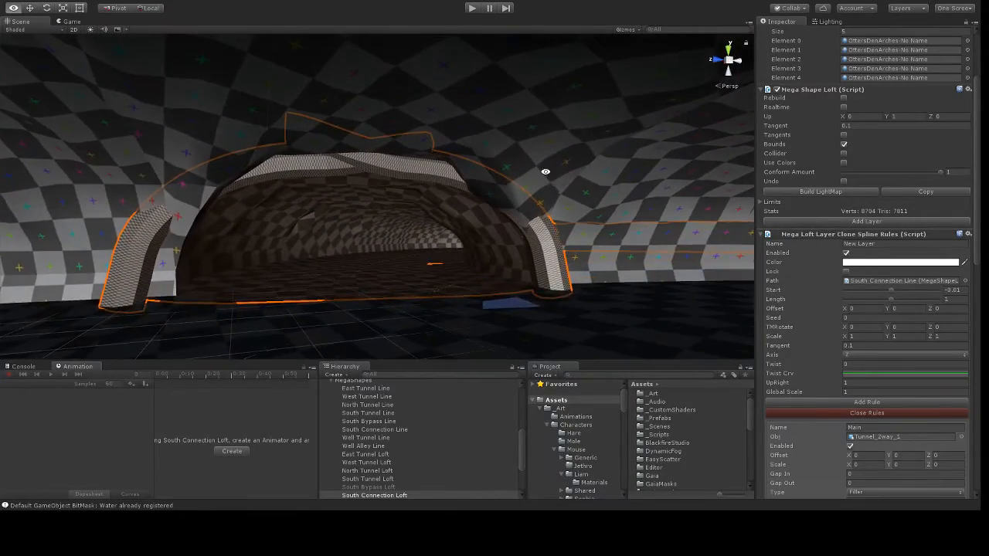
Try an X scale of -0.08 on South Connection Loft's Tree_Root_Doorway rule to narrow the arch.
{"action": "scroll", "coordinate": [831, 319], "scroll_direction": "down", "scroll_amount": 8}
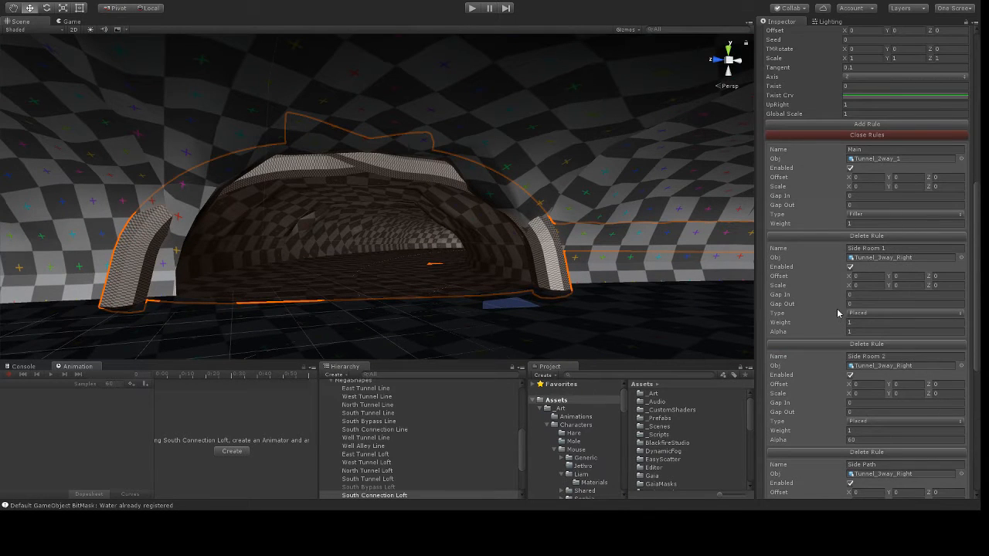
{"action": "scroll", "coordinate": [834, 293], "scroll_direction": "down", "scroll_amount": 4}
{"action": "scroll", "coordinate": [828, 339], "scroll_direction": "down", "scroll_amount": 3}
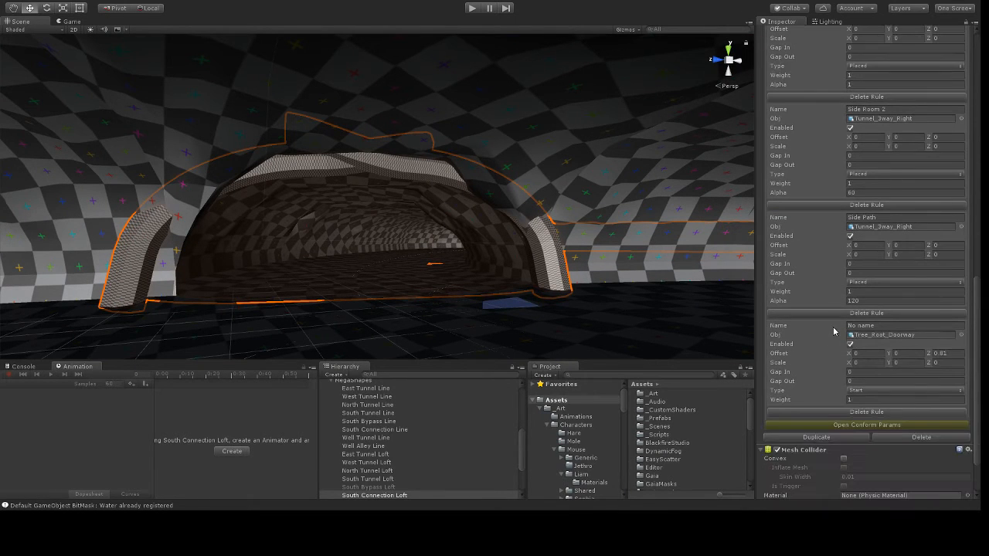
{"action": "left_click", "coordinate": [870, 364]}
{"action": "type", "text": "-1"}
{"action": "type", "text": "08"}
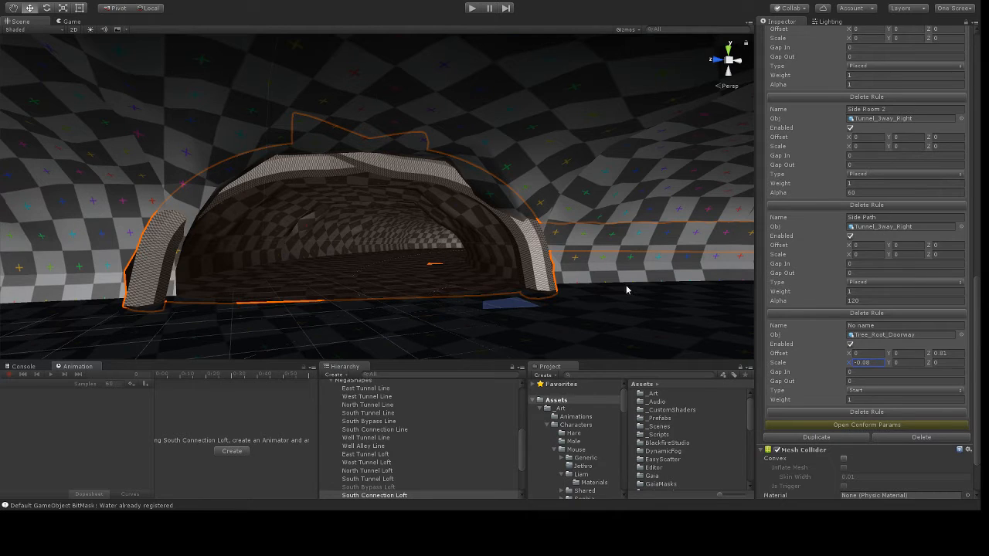
Check the arch from inside the tunnel and try an X scale of -0.09 on the Tree_Root_Doorway rule.
{"action": "left_click", "coordinate": [876, 362]}
{"action": "left_click_drag", "start_coordinate": [452, 266], "coordinate": [518, 278], "text": "alt"}
{"action": "scroll", "coordinate": [518, 296], "scroll_direction": "up", "scroll_amount": 4}
{"action": "middle_click_drag", "start_coordinate": [518, 298], "coordinate": [570, 279]}
{"action": "scroll", "coordinate": [550, 302], "scroll_direction": "up", "scroll_amount": 3}
{"action": "left_click", "coordinate": [875, 363]}
{"action": "key", "text": "BackSpace"}
{"action": "type", "text": "9"}
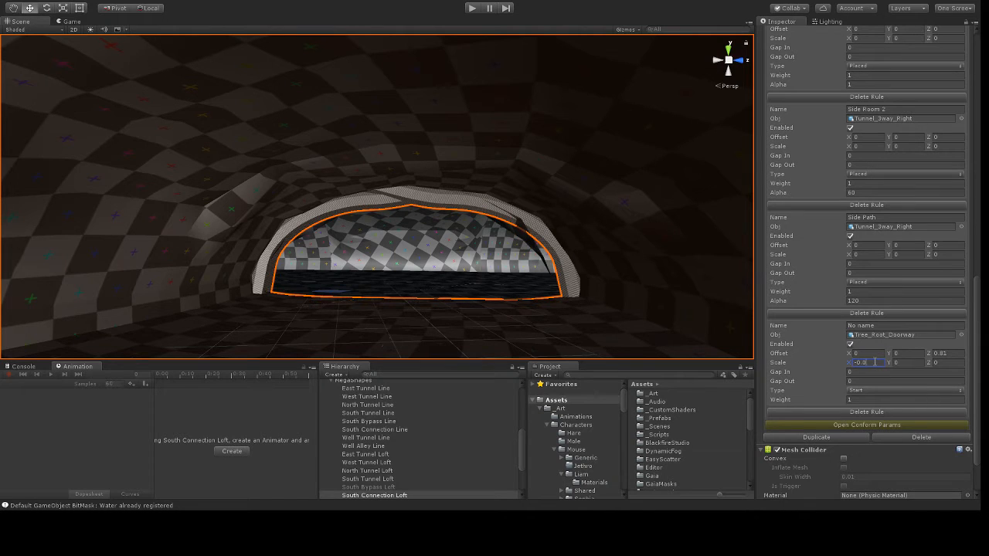
In top view, nudge South Connection Line's first knot slightly to centre the arch on the west tunnel's side opening.
{"action": "left_click_drag", "start_coordinate": [458, 285], "coordinate": [593, 276], "text": "alt"}
{"action": "right_click_drag", "start_coordinate": [351, 279], "coordinate": [1, 281]}
{"action": "scroll", "coordinate": [375, 259], "scroll_direction": "down", "scroll_amount": 8}
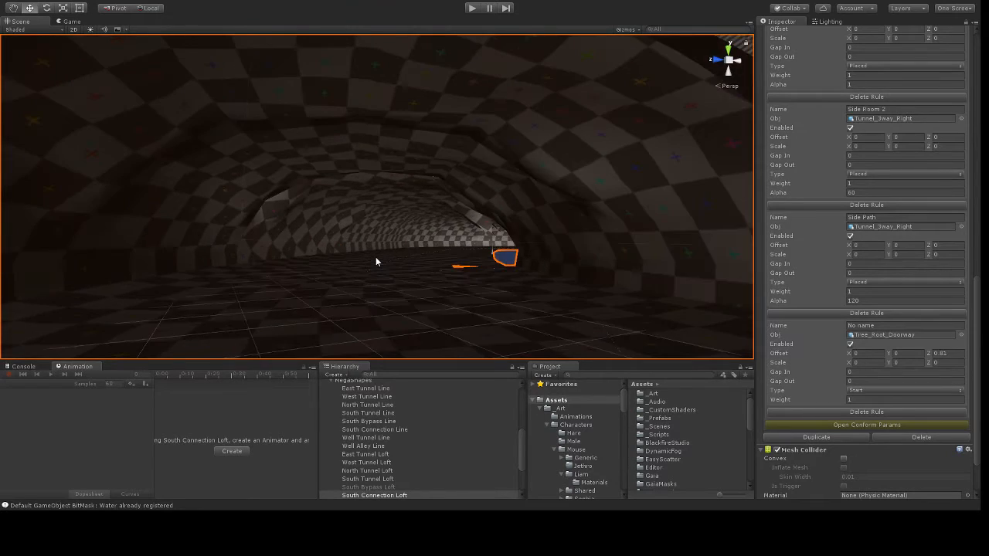
{"action": "left_click_drag", "start_coordinate": [453, 276], "coordinate": [598, 183], "text": "alt"}
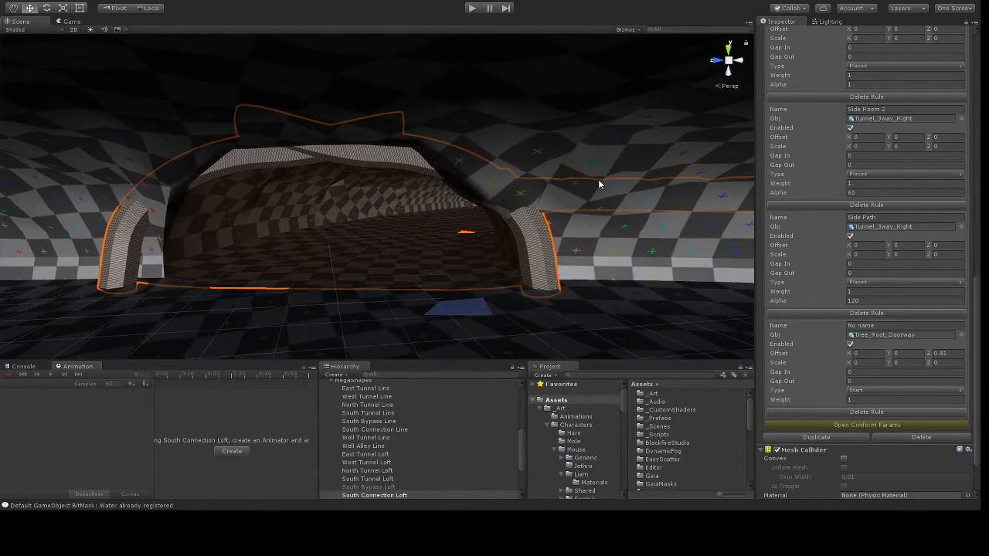
{"action": "left_click", "coordinate": [728, 50]}
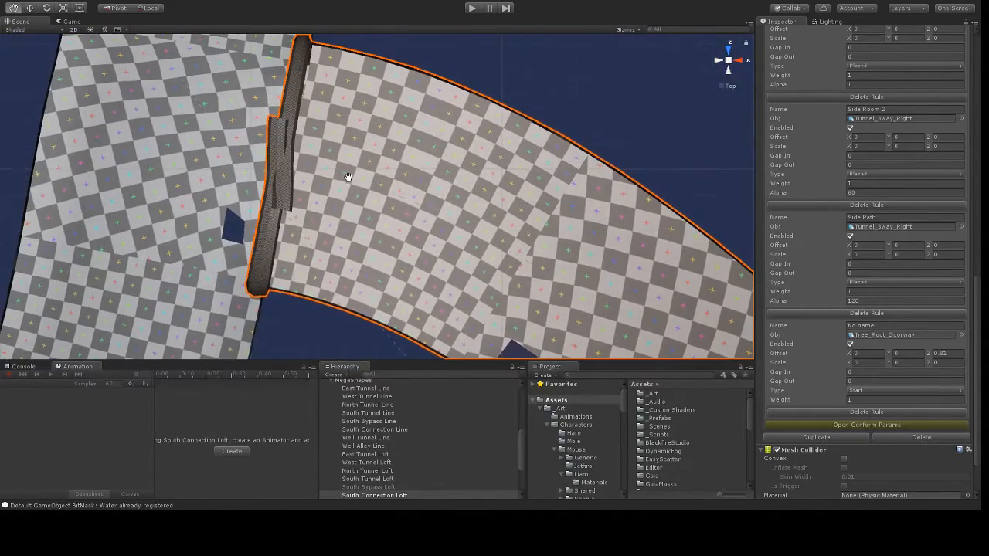
{"action": "left_click", "coordinate": [374, 429]}
{"action": "left_click_drag", "start_coordinate": [337, 183], "coordinate": [322, 228]}
{"action": "left_click", "coordinate": [321, 223]}
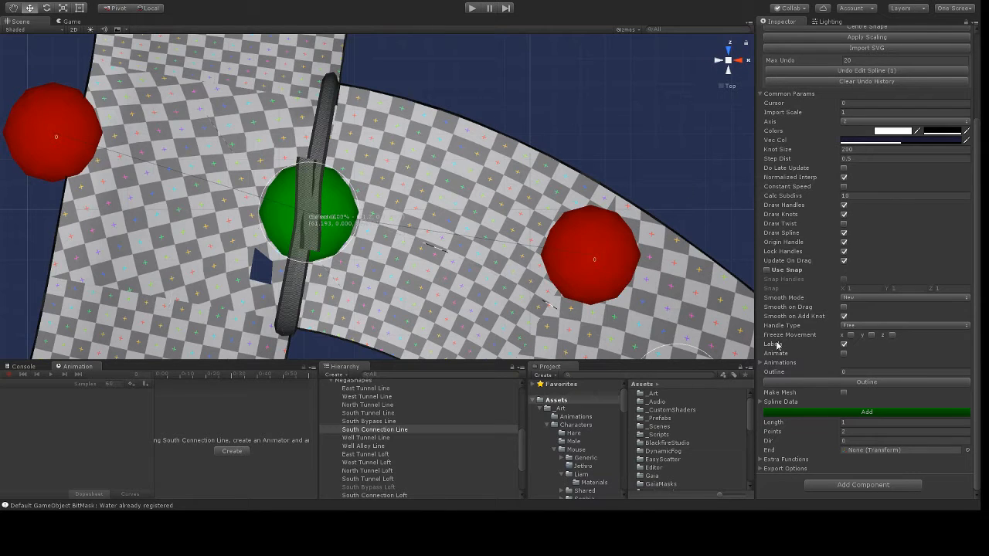
Rebuild South Connection Loft from the nudged spline and examine how the arch meets the west tunnel on both sides.
{"action": "left_click", "coordinate": [374, 495]}
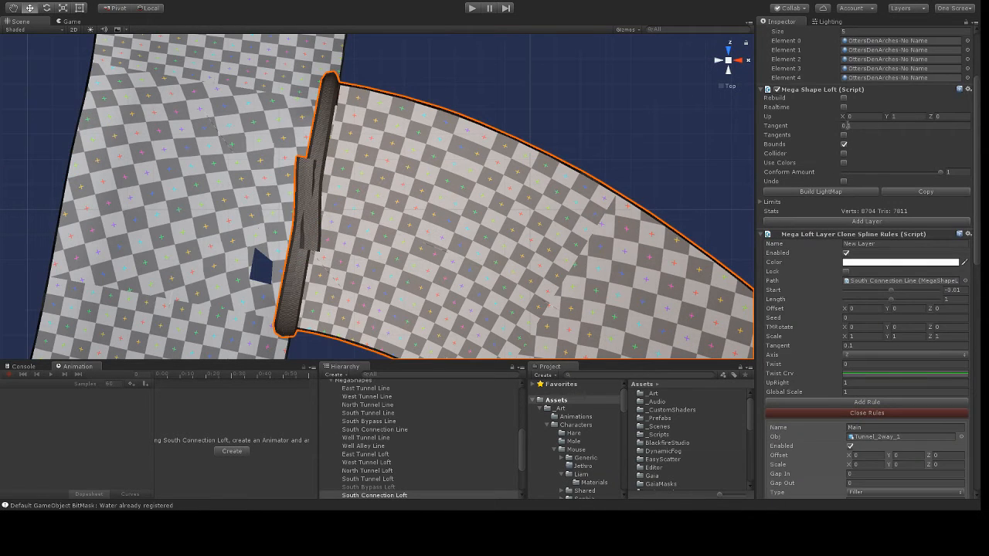
{"action": "left_click", "coordinate": [843, 99]}
{"action": "left_click_drag", "start_coordinate": [381, 244], "coordinate": [432, 168], "text": "alt"}
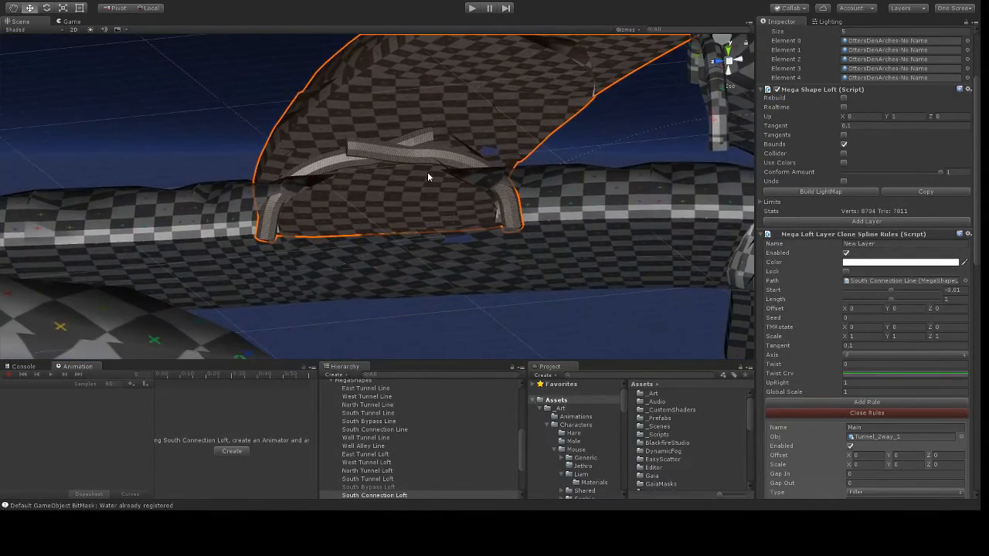
{"action": "scroll", "coordinate": [424, 178], "scroll_direction": "up", "scroll_amount": 3}
{"action": "scroll", "coordinate": [432, 201], "scroll_direction": "up", "scroll_amount": 3}
{"action": "left_click_drag", "start_coordinate": [509, 239], "coordinate": [572, 265], "text": "alt"}
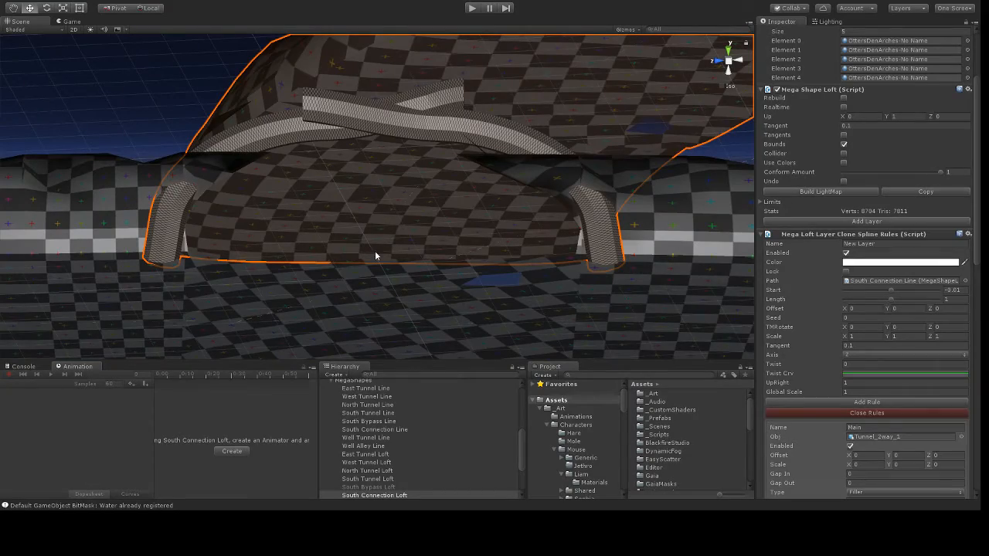
{"action": "left_click_drag", "start_coordinate": [421, 249], "coordinate": [749, 236], "text": "alt"}
{"action": "left_click_drag", "start_coordinate": [821, 235], "coordinate": [416, 211], "text": "alt"}
{"action": "scroll", "coordinate": [416, 206], "scroll_direction": "down", "scroll_amount": 3}
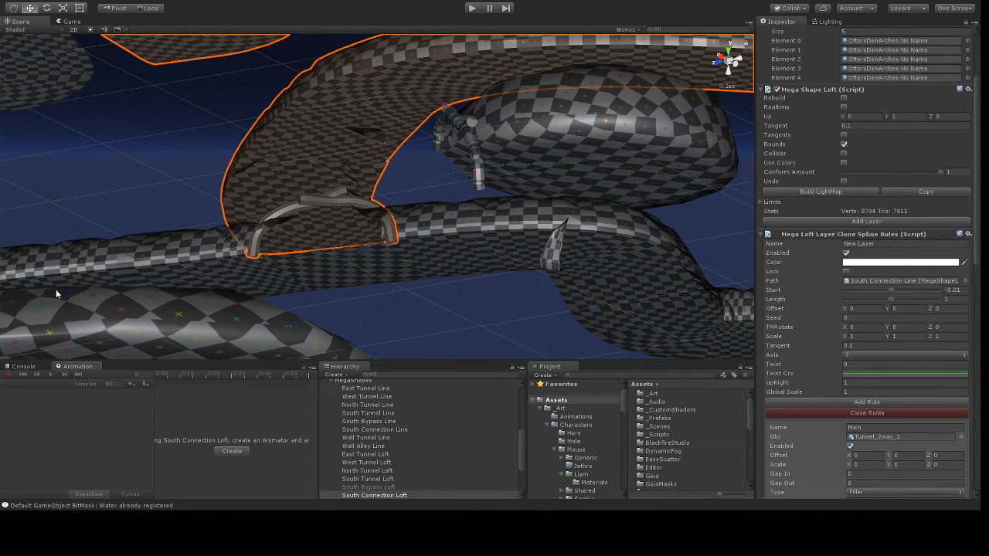
Select Room_1 (7) and move it against the side opening of the neighbouring tunnel.
{"action": "left_click_drag", "start_coordinate": [598, 265], "coordinate": [705, 140], "text": "alt"}
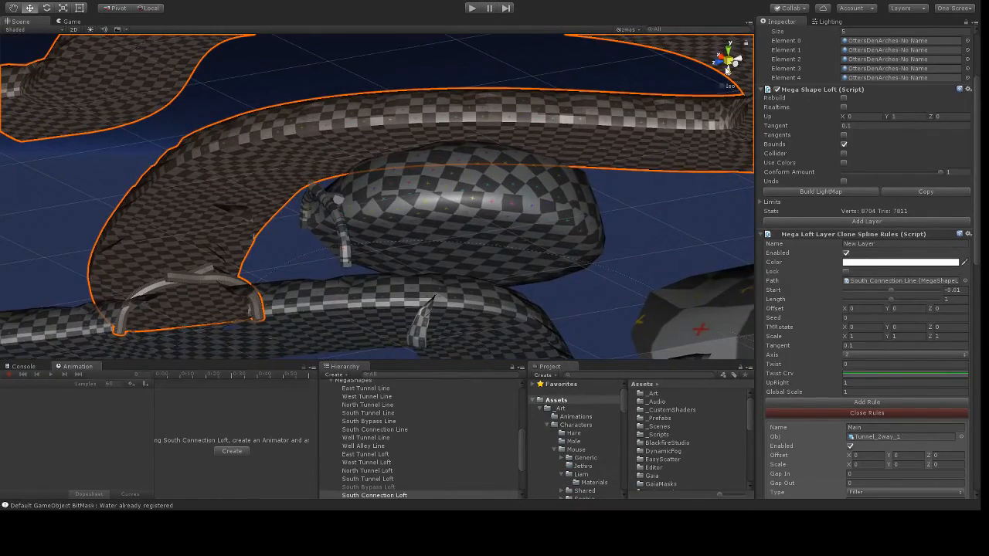
{"action": "scroll", "coordinate": [517, 258], "scroll_direction": "down", "scroll_amount": 5}
{"action": "left_click_drag", "start_coordinate": [467, 274], "coordinate": [307, 254], "text": "alt"}
{"action": "middle_click_drag", "start_coordinate": [307, 253], "coordinate": [269, 311]}
{"action": "left_click", "coordinate": [250, 268]}
{"action": "scroll", "coordinate": [249, 268], "scroll_direction": "down", "scroll_amount": 3}
{"action": "left_click_drag", "start_coordinate": [254, 269], "coordinate": [401, 205], "text": "alt"}
{"action": "scroll", "coordinate": [392, 207], "scroll_direction": "up", "scroll_amount": 6}
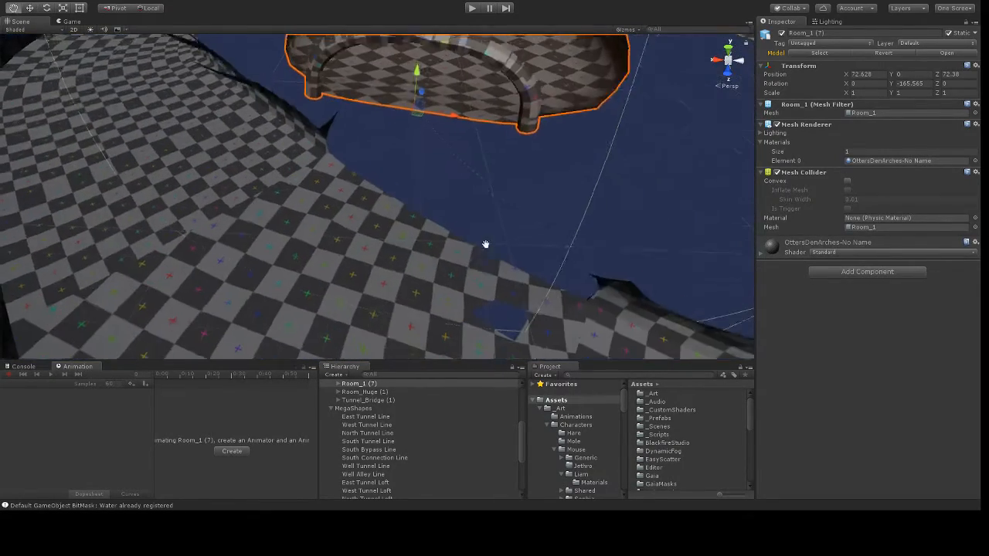
{"action": "left_click_drag", "start_coordinate": [417, 101], "coordinate": [432, 258]}
Rotate Room_1 (7) to about -143.8 on Y and shift it to about X 72.36, Z 79.26 at the tunnel opening.
{"action": "left_click", "coordinate": [47, 8]}
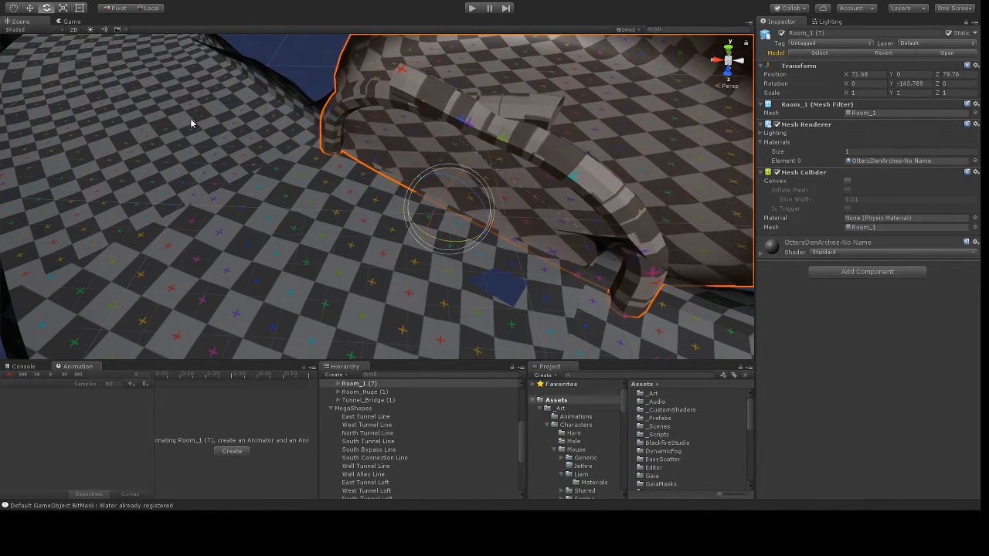
{"action": "left_click", "coordinate": [31, 9]}
{"action": "left_click_drag", "start_coordinate": [488, 232], "coordinate": [466, 223]}
{"action": "scroll", "coordinate": [479, 232], "scroll_direction": "up", "scroll_amount": 5}
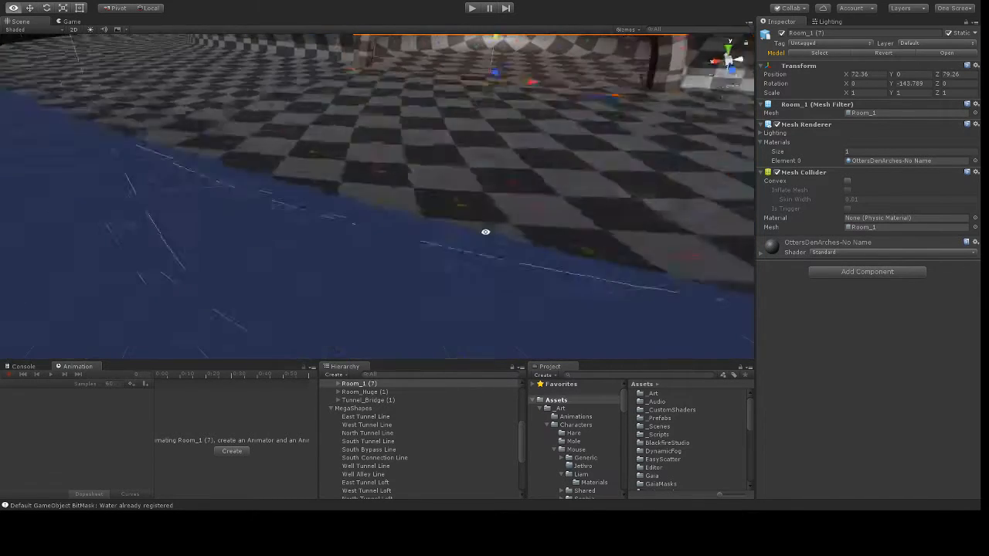
{"action": "key", "text": "f"}
{"action": "scroll", "coordinate": [446, 219], "scroll_direction": "up", "scroll_amount": 10}
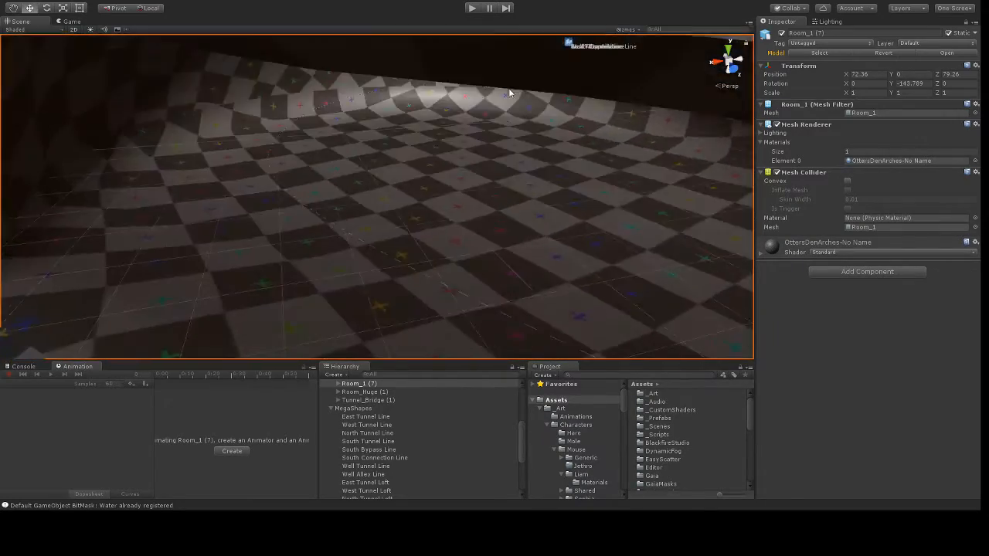
Examine the floor edge where Room_1 (7)'s doorway arch meets the neighbouring tunnel.
{"action": "scroll", "coordinate": [499, 112], "scroll_direction": "down", "scroll_amount": 5}
{"action": "left_click_drag", "start_coordinate": [477, 146], "coordinate": [417, 155], "text": "alt"}
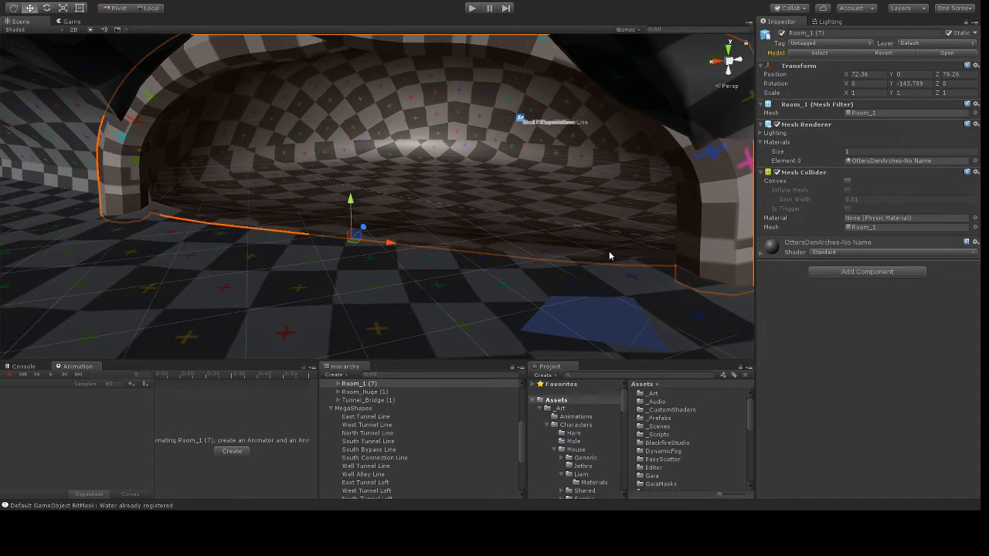
{"action": "left_click_drag", "start_coordinate": [404, 252], "coordinate": [452, 258], "text": "alt"}
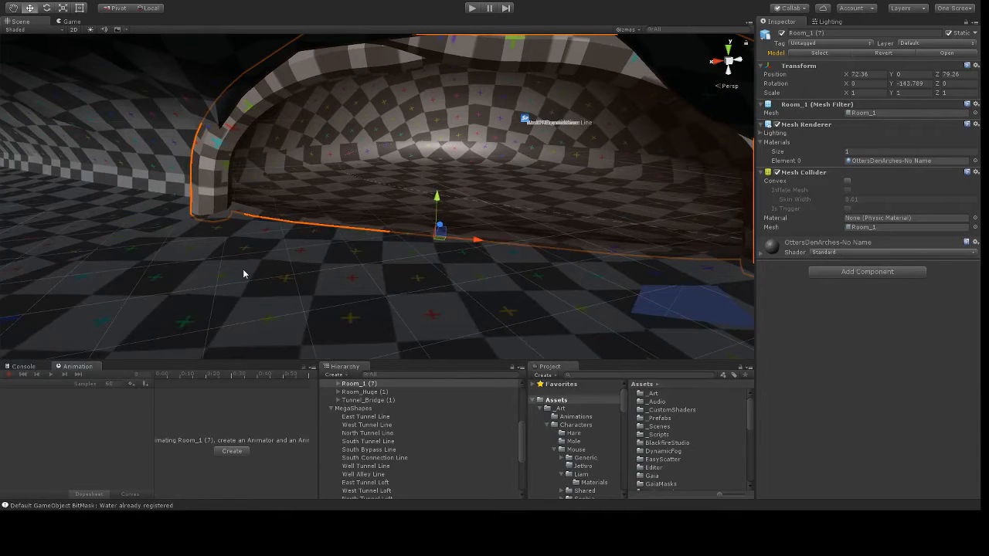
Switch to Blender, select Room_1 and isolate it in local view.
{"action": "key", "text": "alt"}
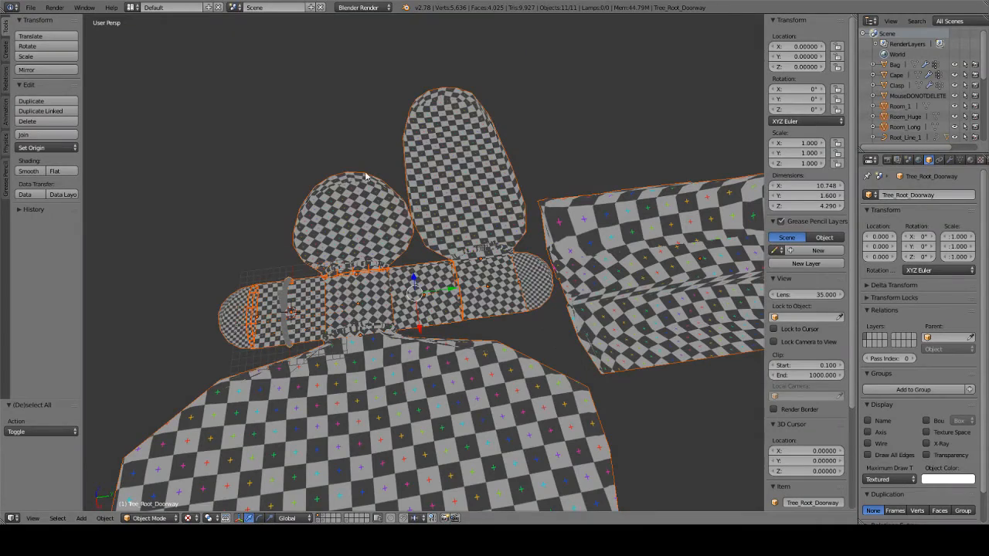
{"action": "middle_click_drag", "start_coordinate": [366, 177], "coordinate": [380, 140]}
{"action": "right_click", "coordinate": [356, 248]}
{"action": "key", "text": "Tab"}
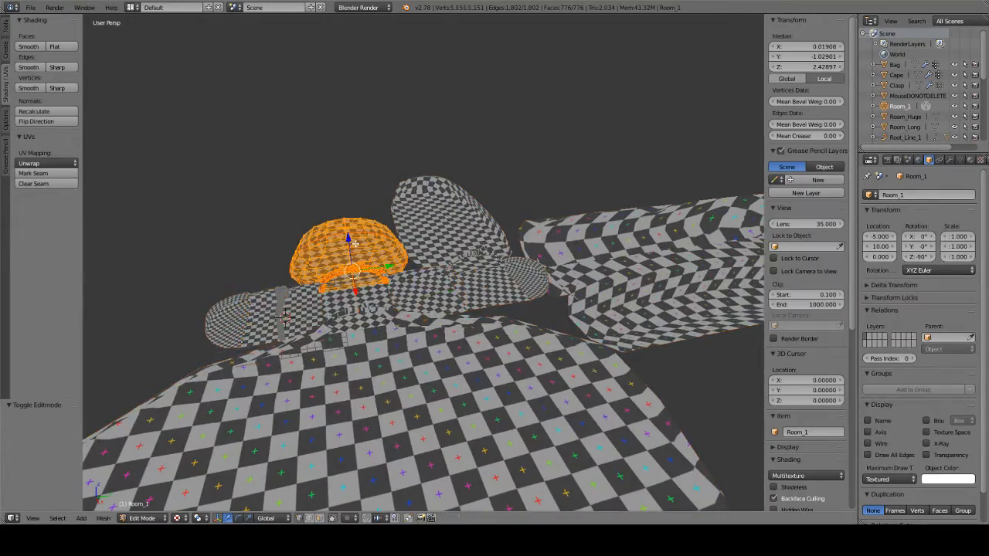
{"action": "key", "text": "KP_Decimal"}
{"action": "scroll", "coordinate": [438, 335], "scroll_direction": "down", "scroll_amount": 2}
{"action": "middle_click_drag", "start_coordinate": [437, 335], "coordinate": [390, 277]}
{"action": "middle_click_drag", "start_coordinate": [459, 363], "coordinate": [457, 338]}
{"action": "scroll", "coordinate": [456, 337], "scroll_direction": "up", "scroll_amount": 2}
{"action": "scroll", "coordinate": [467, 282], "scroll_direction": "up", "scroll_amount": 4}
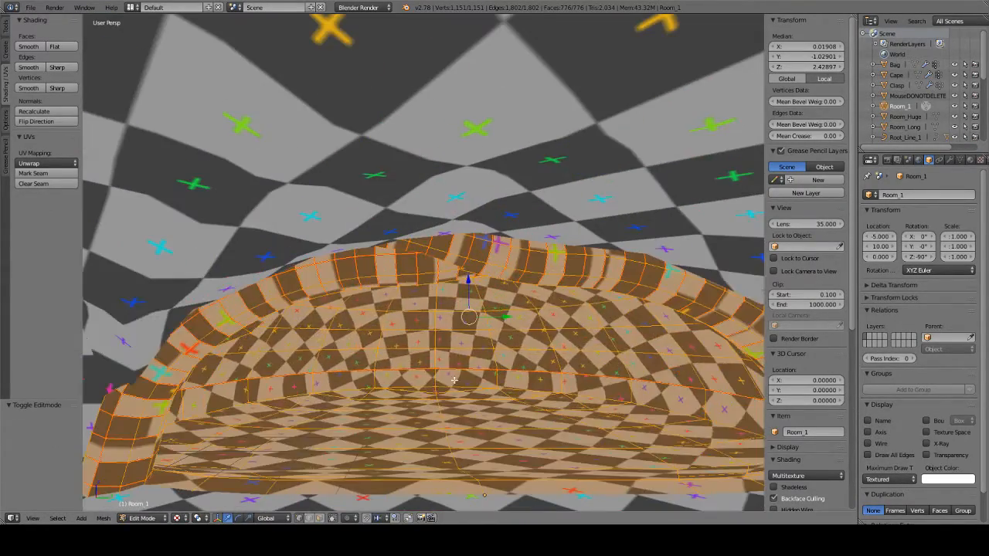
{"action": "key", "text": "Tab"}
{"action": "key", "text": "KP_Divide"}
{"action": "middle_click_drag", "start_coordinate": [479, 282], "coordinate": [612, 310]}
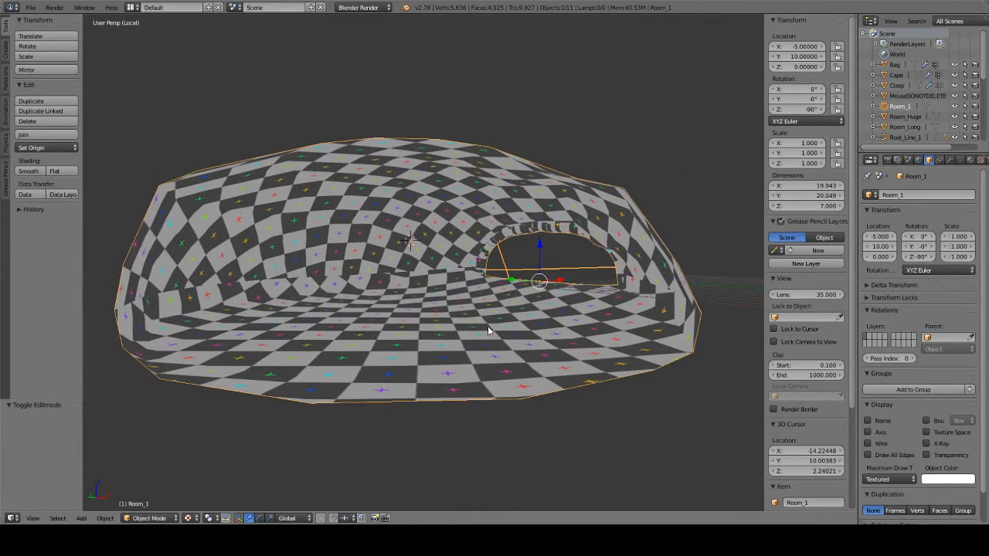
Open Room_1's mesh for editing and show it as wireframe in front orthographic view.
{"action": "key", "text": "Tab"}
{"action": "key", "text": "KP_6"}
{"action": "key", "text": "KP_6"}
{"action": "key", "text": "KP_6"}
{"action": "key", "text": "KP_6"}
{"action": "mouse_move", "coordinate": [484, 329]}
{"action": "middle_mouse_down"}
{"action": "mouse_move", "coordinate": [463, 332]}
{"action": "mouse_move", "coordinate": [496, 331]}
{"action": "middle_mouse_up"}
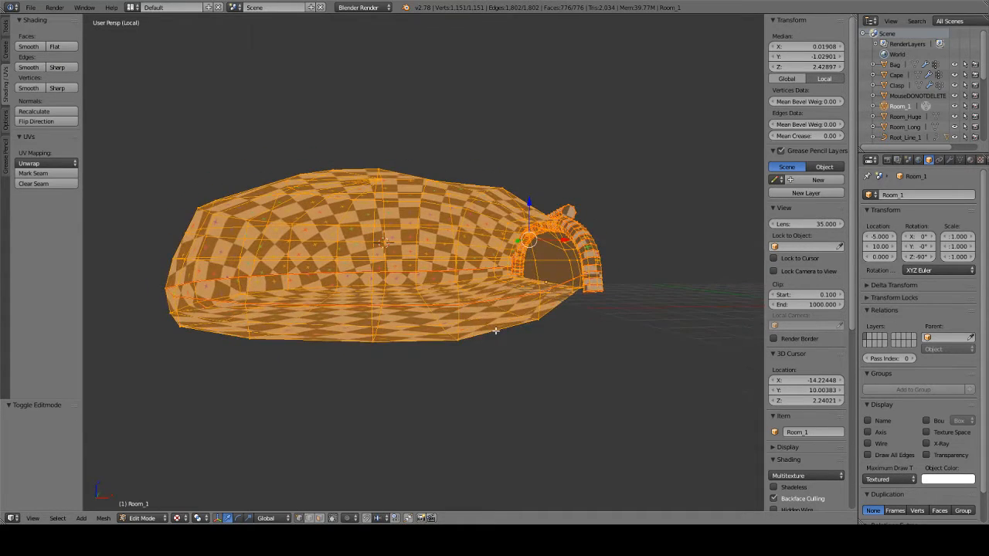
{"action": "key", "text": "KP_7"}
{"action": "key", "text": "KP_1"}
{"action": "key", "text": "KP_5"}
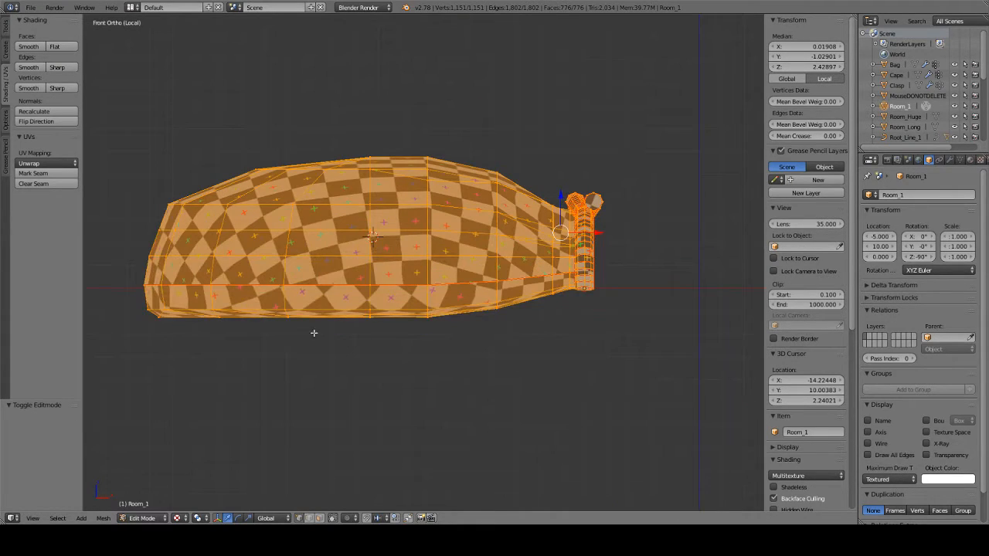
{"action": "key", "text": "alt+z"}
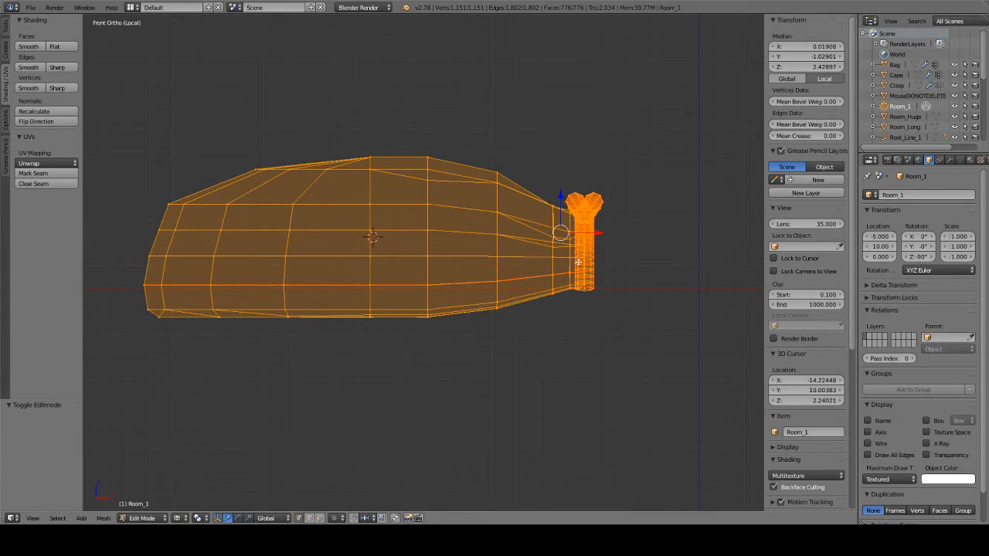
Select the linked room shell, invert the selection and hide the doorway arch geometry.
{"action": "right_click", "coordinate": [588, 201]}
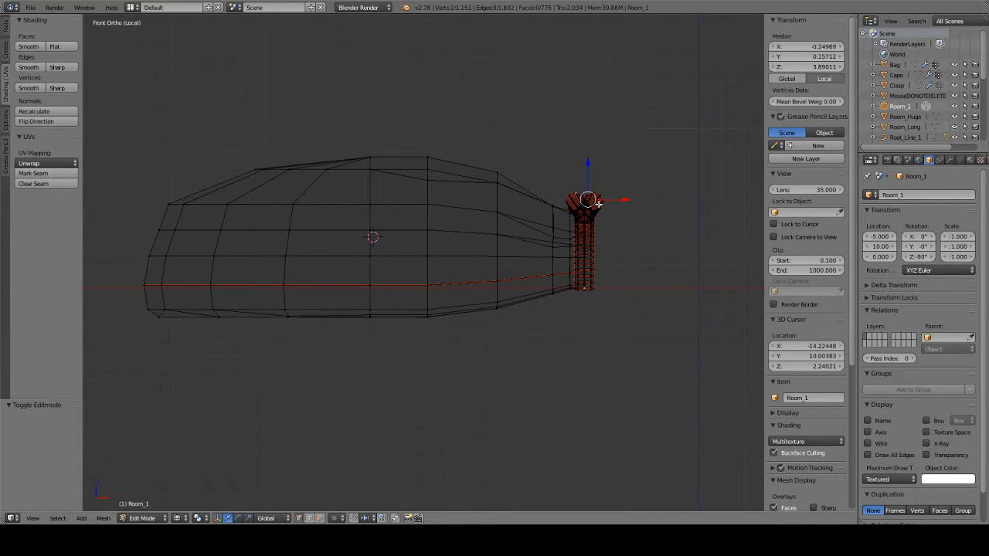
{"action": "key", "text": "ctrl+l"}
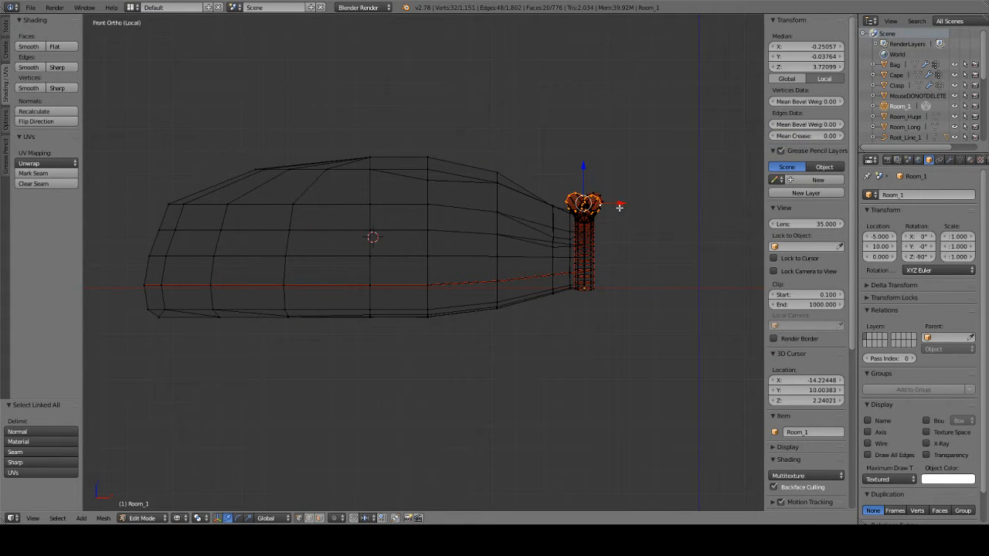
{"action": "middle_click_drag", "start_coordinate": [620, 209], "coordinate": [502, 207]}
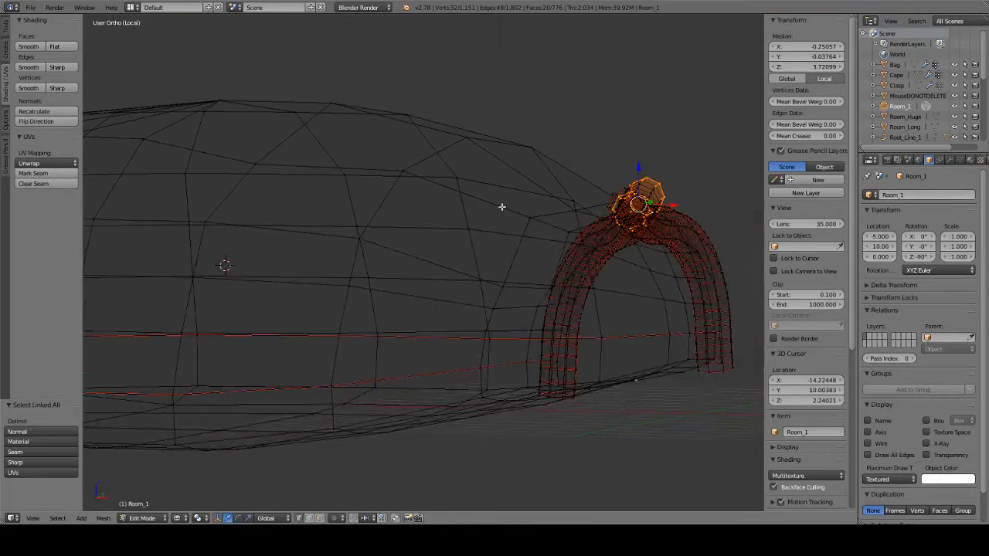
{"action": "right_click", "coordinate": [408, 172]}
{"action": "key", "text": "ctrl+l"}
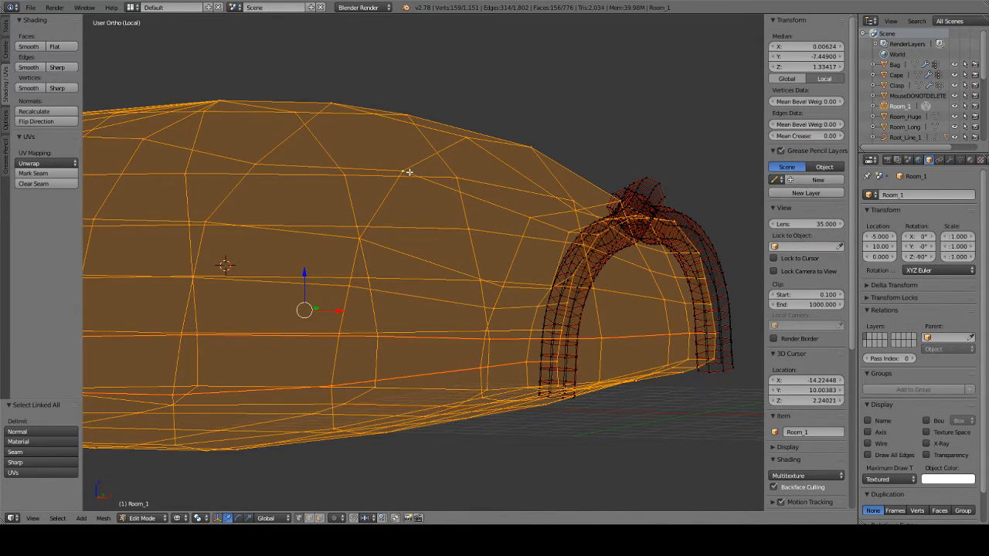
{"action": "key", "text": "ctrl+i"}
{"action": "key", "text": "h"}
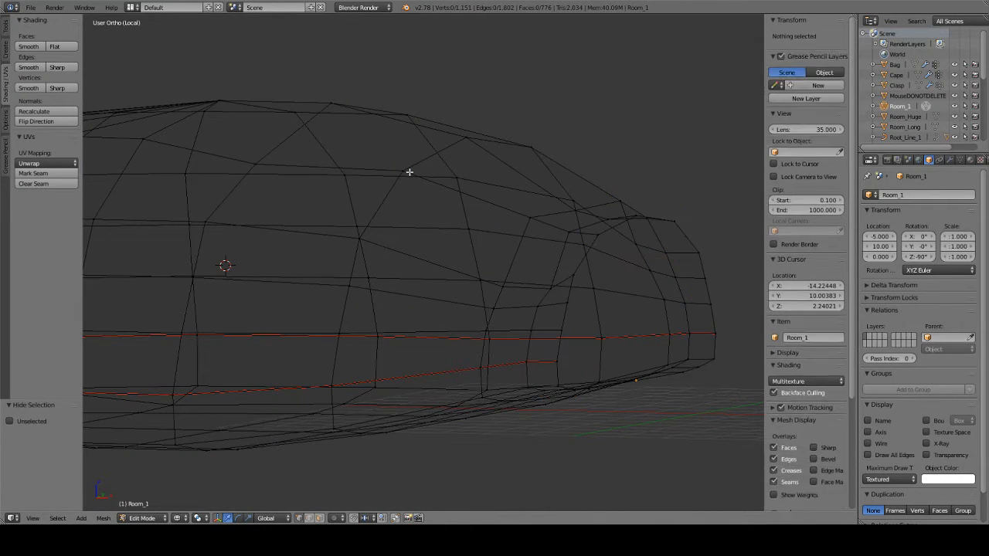
From the front view, box-select Room_1's floor vertices including the doorway neck, grow the selection once and separate it into its own object.
{"action": "key", "text": "Tab"}
{"action": "key", "text": "Tab"}
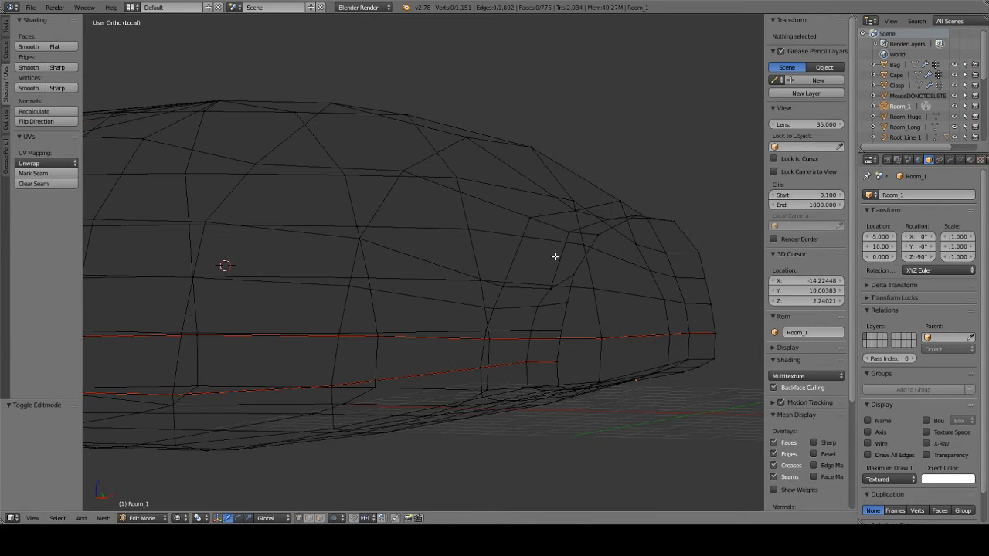
{"action": "key", "text": "KP_1"}
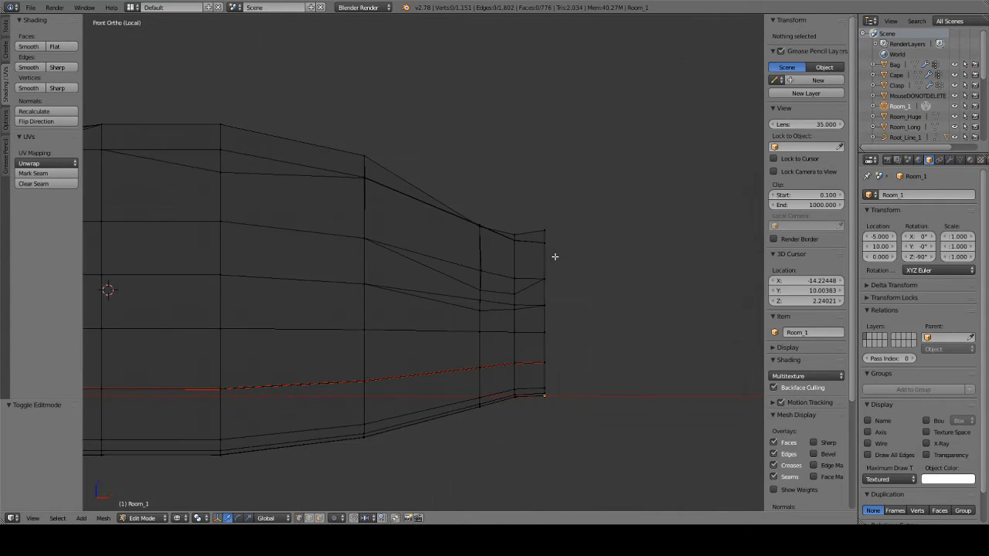
{"action": "scroll", "coordinate": [525, 254], "scroll_direction": "down", "scroll_amount": 5}
{"action": "scroll", "coordinate": [435, 326], "scroll_direction": "up", "scroll_amount": 4}
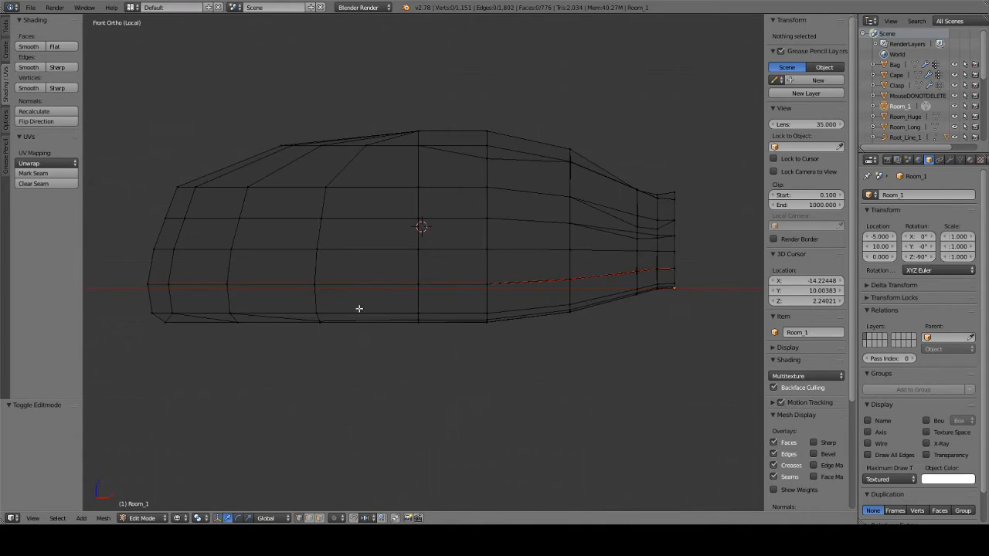
{"action": "key", "text": "a"}
{"action": "key", "text": "a"}
{"action": "key", "text": "b"}
{"action": "mouse_move", "coordinate": [129, 298]}
{"action": "left_mouse_down"}
{"action": "mouse_move", "coordinate": [207, 317]}
{"action": "mouse_move", "coordinate": [722, 347]}
{"action": "left_mouse_up"}
{"action": "key", "text": "b"}
{"action": "mouse_move", "coordinate": [689, 281]}
{"action": "left_mouse_down"}
{"action": "mouse_move", "coordinate": [610, 312]}
{"action": "mouse_move", "coordinate": [601, 344]}
{"action": "left_mouse_up"}
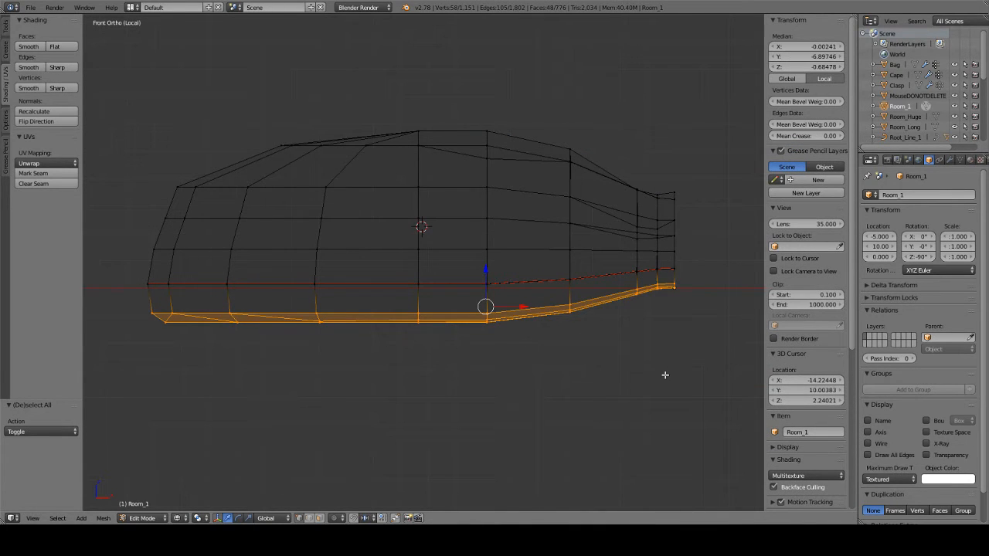
{"action": "key", "text": "ctrl+KP_Add"}
{"action": "middle_click_drag", "start_coordinate": [670, 309], "coordinate": [449, 305]}
{"action": "scroll", "coordinate": [450, 305], "scroll_direction": "up", "scroll_amount": 3}
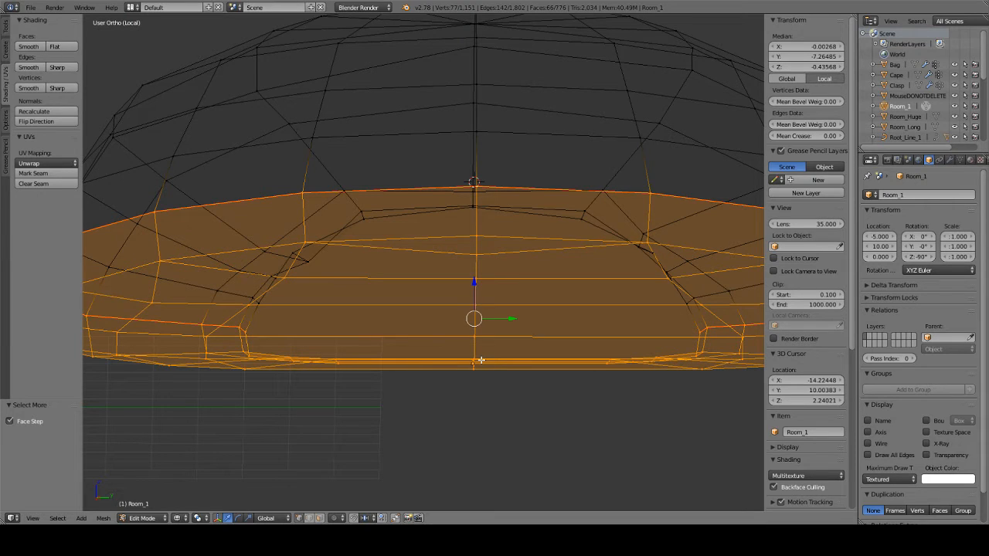
{"action": "key", "text": "p"}
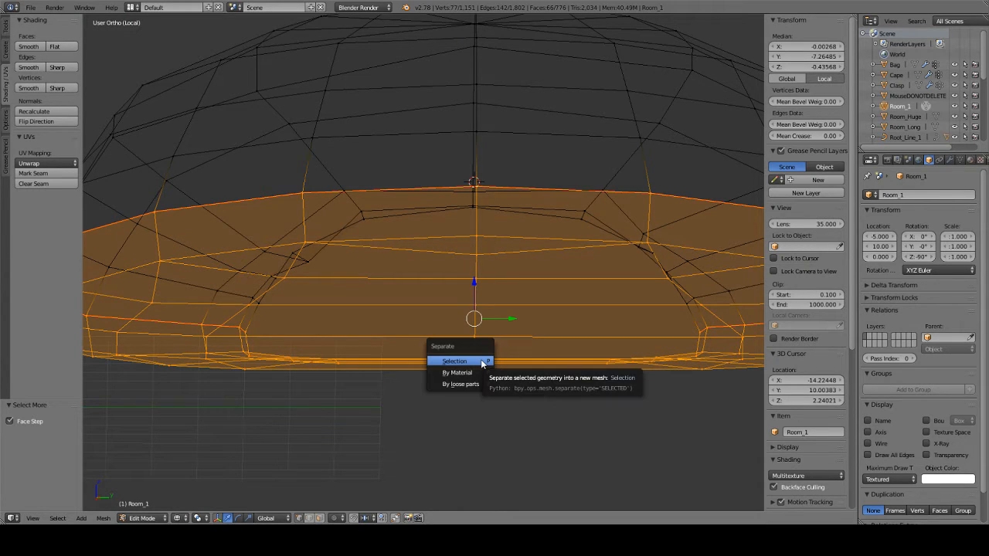
{"action": "left_click", "coordinate": [480, 361]}
{"action": "scroll", "coordinate": [541, 379], "scroll_direction": "down", "scroll_amount": 4}
{"action": "key", "text": "Tab"}
Select the separated floor object Room_1.001 and add a Solidify modifier to it.
{"action": "right_click", "coordinate": [664, 326]}
{"action": "mouse_move", "coordinate": [638, 355]}
{"action": "middle_mouse_down"}
{"action": "mouse_move", "coordinate": [677, 352]}
{"action": "mouse_move", "coordinate": [662, 351]}
{"action": "middle_mouse_up"}
{"action": "key", "text": "z"}
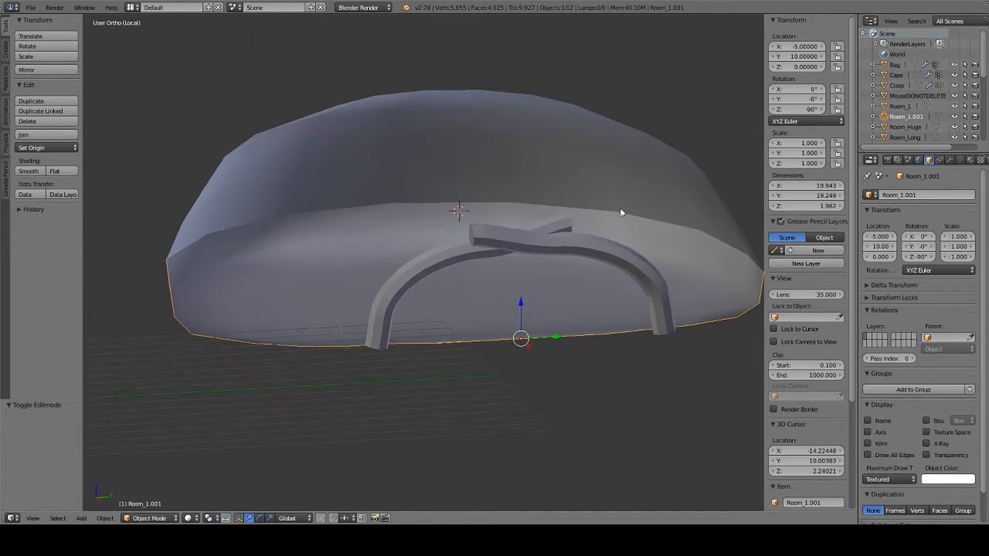
{"action": "scroll", "coordinate": [619, 212], "scroll_direction": "up", "scroll_amount": 2}
{"action": "left_click", "coordinate": [948, 159]}
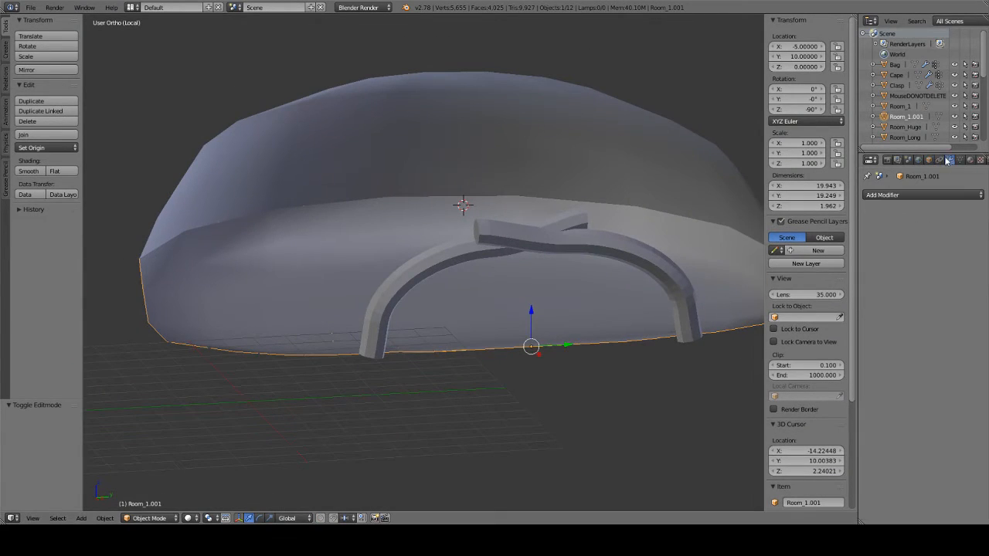
{"action": "left_click", "coordinate": [912, 195]}
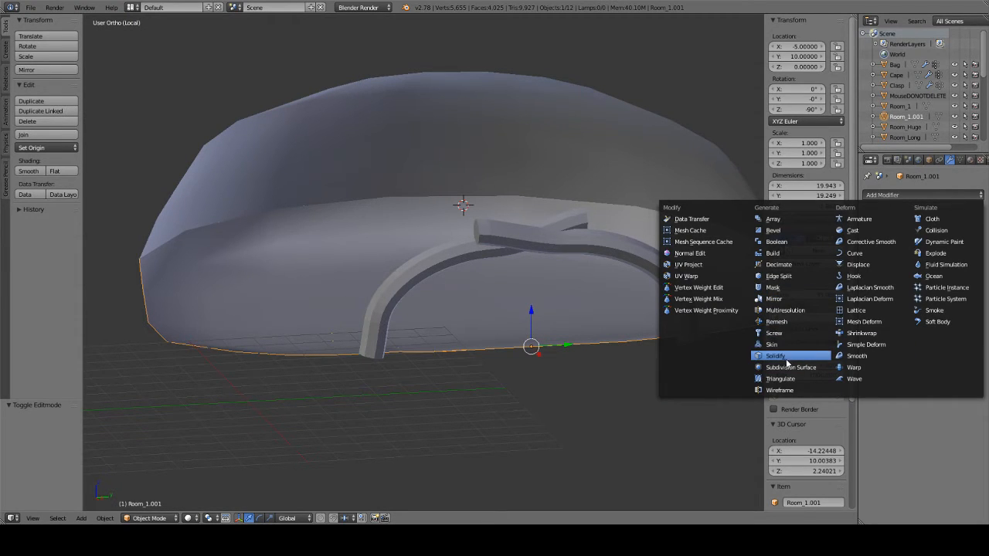
{"action": "left_click", "coordinate": [786, 360]}
Try a Solidify thickness of 0.1 on the separated floor.
{"action": "middle_click_drag", "start_coordinate": [631, 324], "coordinate": [653, 327]}
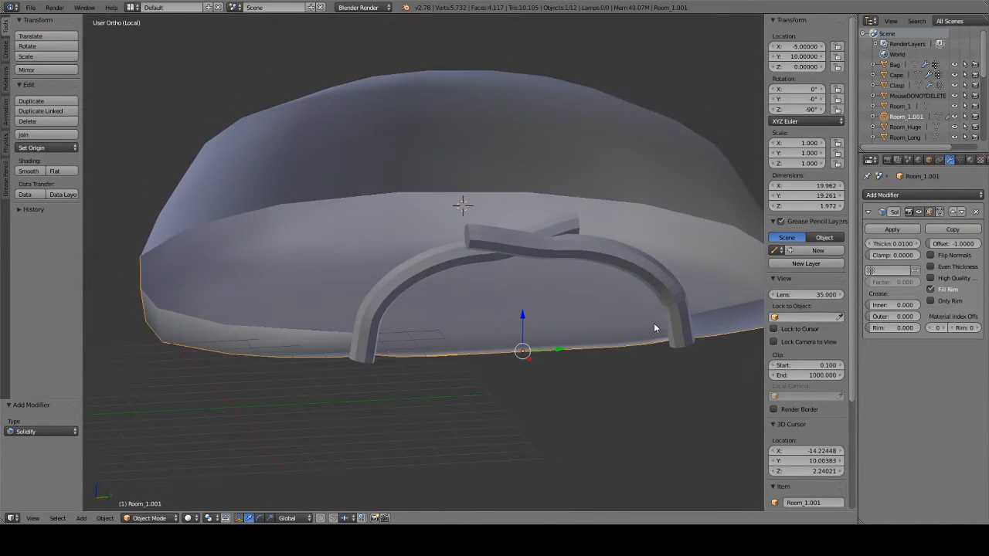
{"action": "left_click", "coordinate": [892, 243]}
{"action": "type", "text": "0.1"}
{"action": "key", "text": "Return"}
Set the floor's Solidify thickness to 1 and inspect the thickened doorway edge with textured shading.
{"action": "middle_click_drag", "start_coordinate": [610, 298], "coordinate": [574, 309]}
{"action": "left_click", "coordinate": [895, 243]}
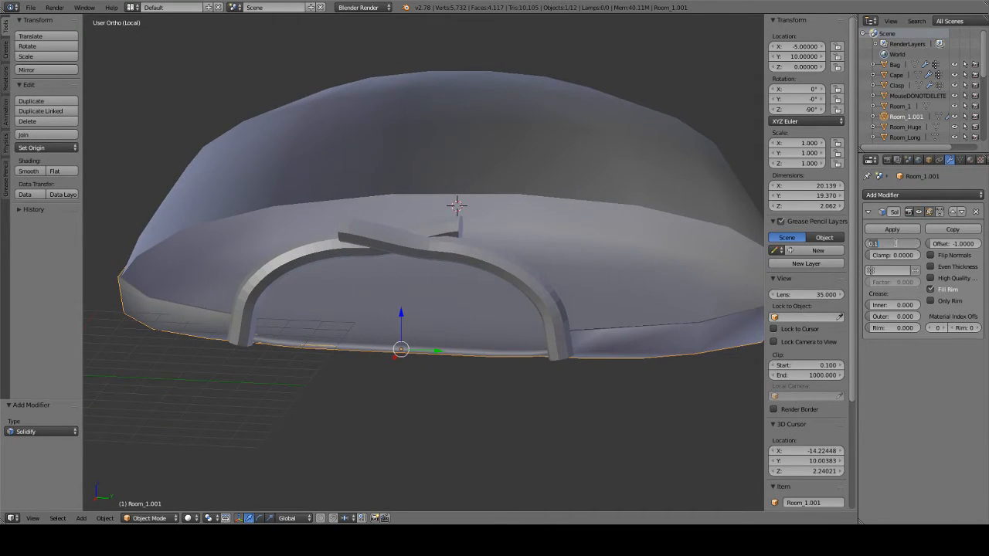
{"action": "type", "text": "1"}
{"action": "key", "text": "Return"}
{"action": "mouse_move", "coordinate": [486, 280]}
{"action": "middle_mouse_down"}
{"action": "mouse_move", "coordinate": [471, 301]}
{"action": "mouse_move", "coordinate": [474, 346]}
{"action": "mouse_move", "coordinate": [432, 273]}
{"action": "mouse_move", "coordinate": [528, 340]}
{"action": "mouse_move", "coordinate": [547, 314]}
{"action": "middle_mouse_up"}
{"action": "scroll", "coordinate": [499, 353], "scroll_direction": "up", "scroll_amount": 5}
{"action": "key", "text": "z"}
{"action": "key", "text": "z"}
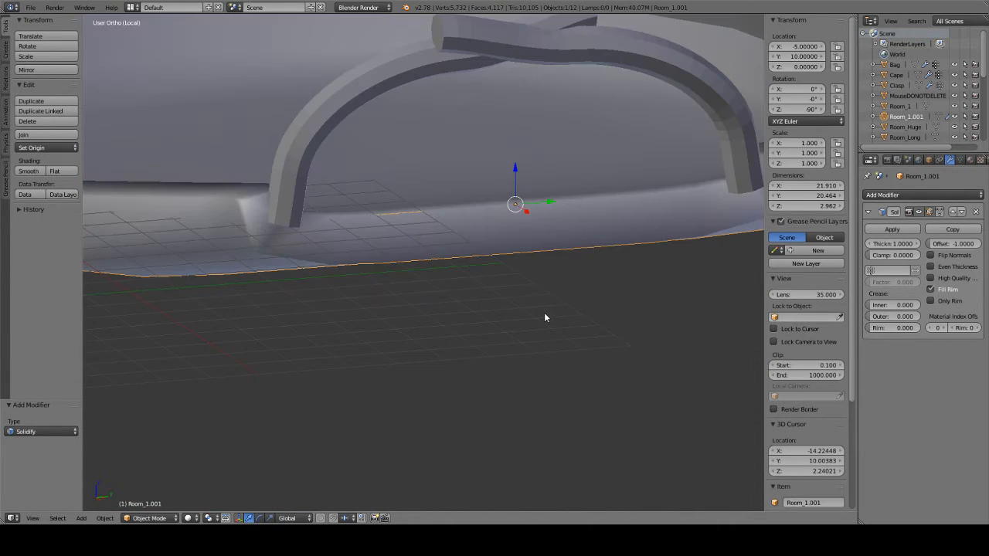
{"action": "key", "text": "alt+z"}
{"action": "middle_click_drag", "start_coordinate": [531, 260], "coordinate": [411, 356]}
{"action": "middle_click_drag", "start_coordinate": [407, 390], "coordinate": [519, 337]}
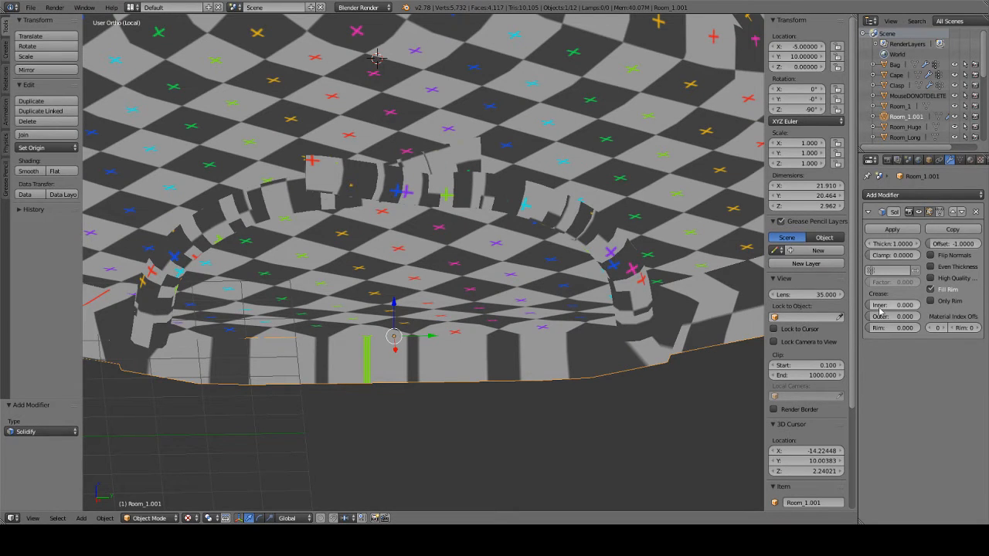
Try a Solidify offset of 0.1 and inspect the floor around the doorway and walls.
{"action": "left_click", "coordinate": [958, 245]}
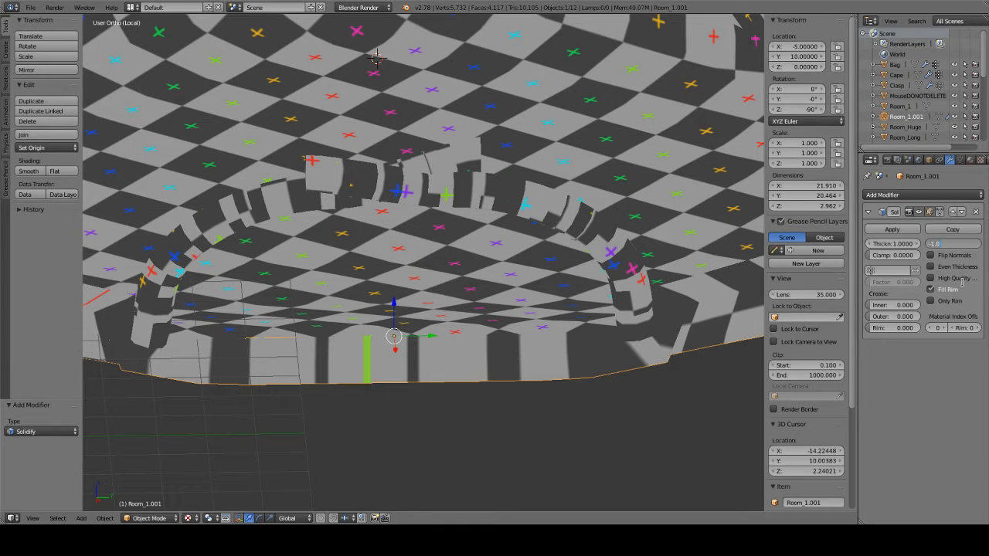
{"action": "type", "text": ".1"}
{"action": "key", "text": "Return"}
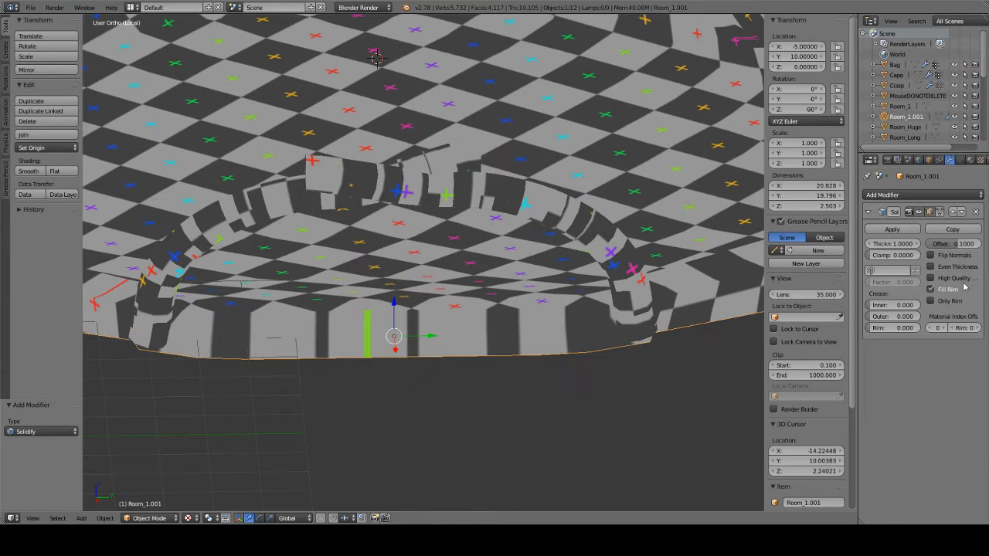
{"action": "key", "text": "z"}
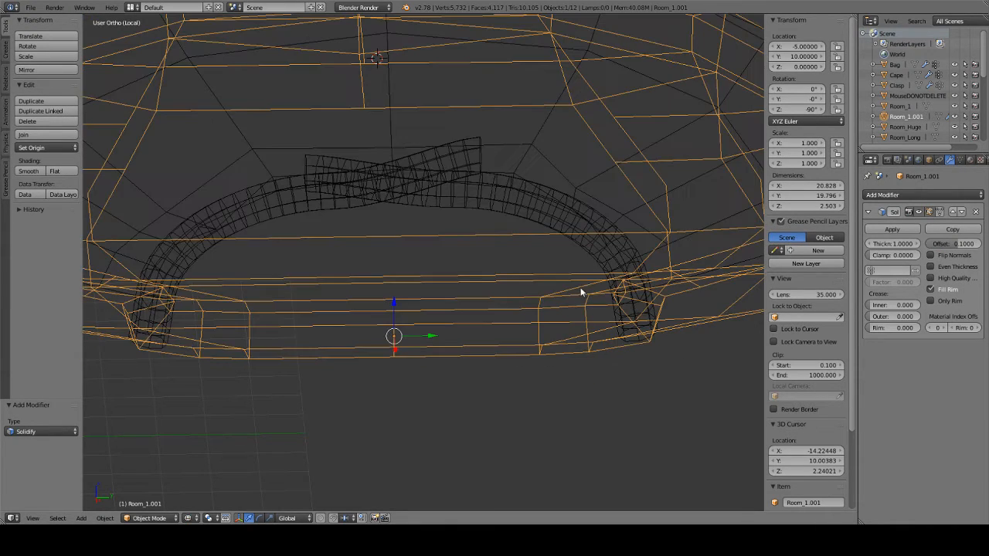
{"action": "key", "text": "z"}
{"action": "mouse_move", "coordinate": [556, 285]}
{"action": "middle_mouse_down"}
{"action": "mouse_move", "coordinate": [589, 263]}
{"action": "mouse_move", "coordinate": [499, 235]}
{"action": "mouse_move", "coordinate": [523, 253]}
{"action": "mouse_move", "coordinate": [492, 250]}
{"action": "middle_mouse_up"}
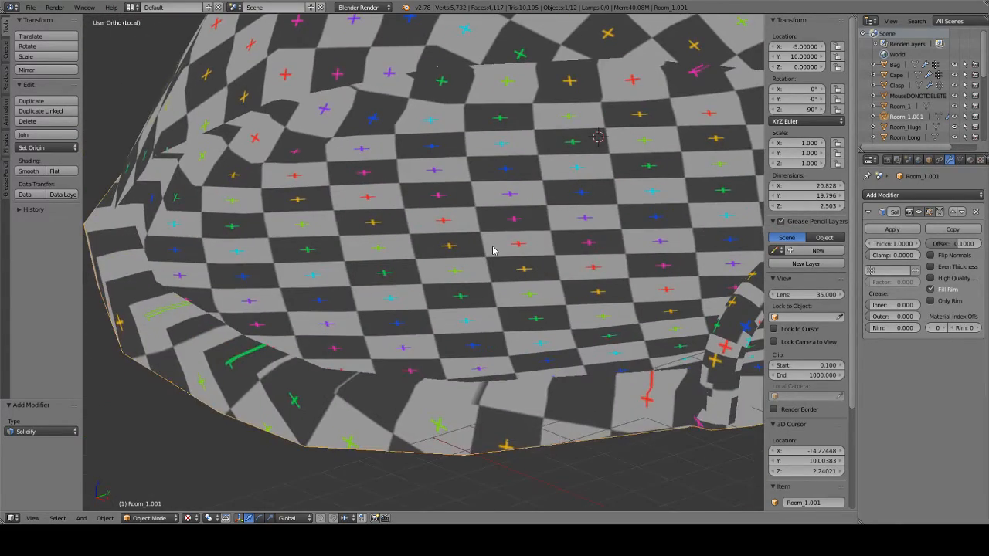
{"action": "key", "text": "KP_5"}
{"action": "middle_click_drag", "start_coordinate": [507, 288], "coordinate": [525, 247]}
Try Solidify offsets of 0.05 and 0 on the floor, and finish with the offset set to -0.1.
{"action": "left_click", "coordinate": [955, 244]}
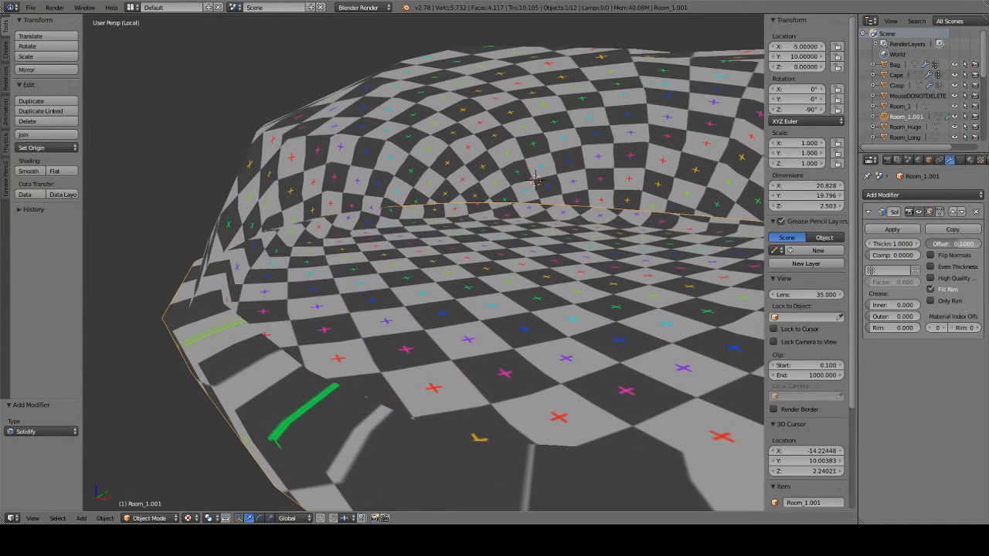
{"action": "key", "text": "Return"}
{"action": "left_click", "coordinate": [954, 244]}
{"action": "type", "text": "0.05"}
{"action": "key", "text": "Return"}
{"action": "left_click", "coordinate": [958, 244]}
{"action": "type", "text": "0"}
{"action": "key", "text": "Return"}
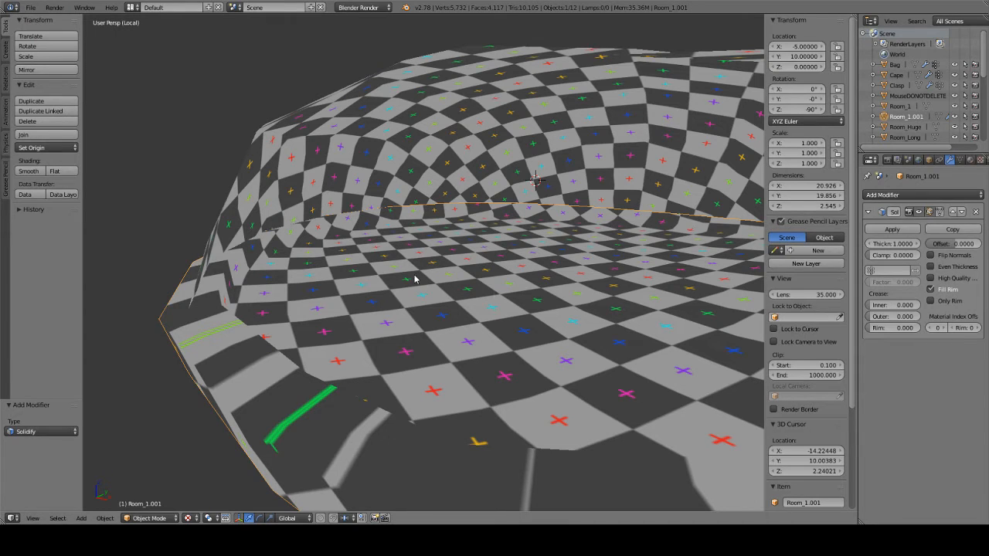
{"action": "left_click", "coordinate": [952, 245]}
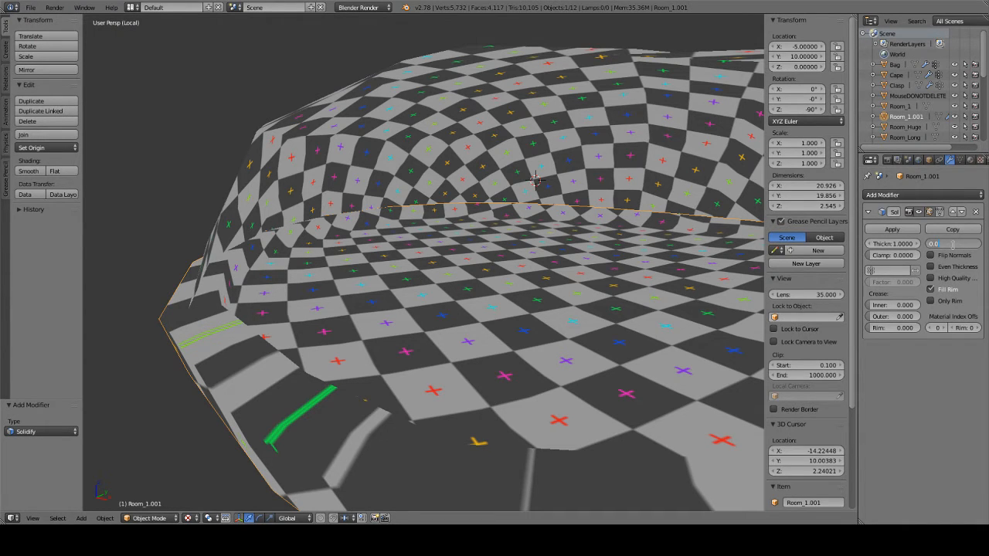
{"action": "type", "text": "-0.1"}
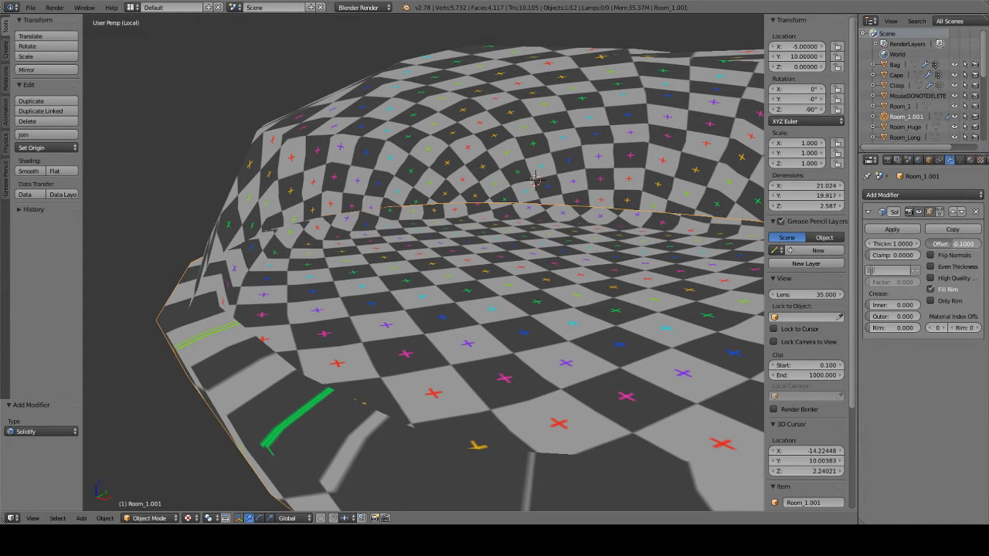
Try a Solidify offset of -0.9 on the floor and inspect the thickness in textured, wireframe and solid shading.
{"action": "key", "text": "Return"}
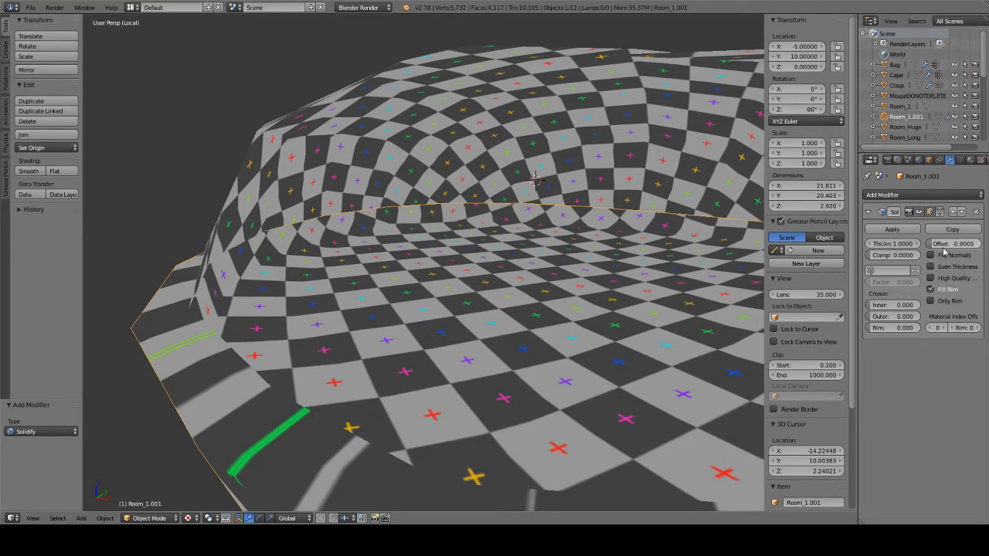
{"action": "middle_click_drag", "start_coordinate": [375, 408], "coordinate": [448, 286]}
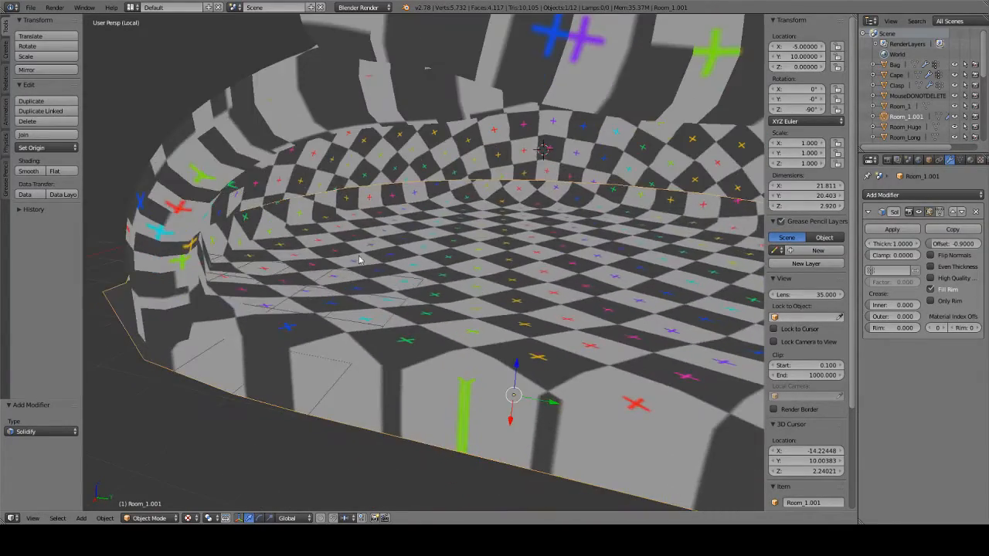
{"action": "middle_click_drag", "start_coordinate": [380, 243], "coordinate": [441, 249]}
{"action": "key", "text": "z"}
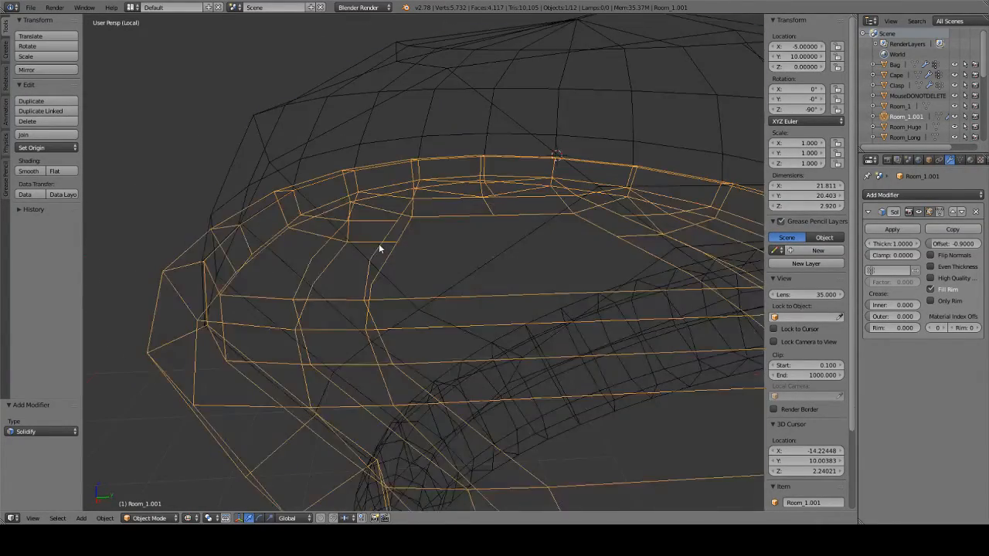
{"action": "key", "text": "z"}
{"action": "middle_click_drag", "start_coordinate": [400, 312], "coordinate": [343, 323]}
{"action": "scroll", "coordinate": [394, 324], "scroll_direction": "down", "scroll_amount": 2}
Examine Room_1's mesh where the lower wall edge meets the thickened floor.
{"action": "right_click", "coordinate": [200, 203]}
{"action": "key", "text": "Tab"}
{"action": "scroll", "coordinate": [242, 294], "scroll_direction": "up", "scroll_amount": 3}
{"action": "middle_click_drag", "start_coordinate": [240, 309], "coordinate": [245, 305]}
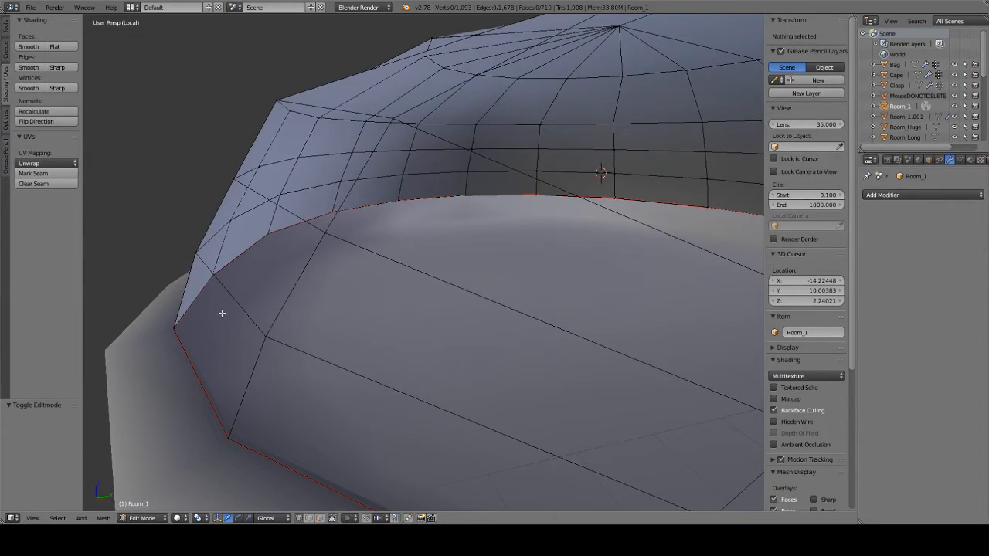
{"action": "key", "text": "Tab"}
Set the Solidify offset of the separated floor to -0.8.
{"action": "right_click", "coordinate": [155, 342]}
{"action": "double_click", "coordinate": [952, 243]}
{"action": "type", "text": "-0.9"}
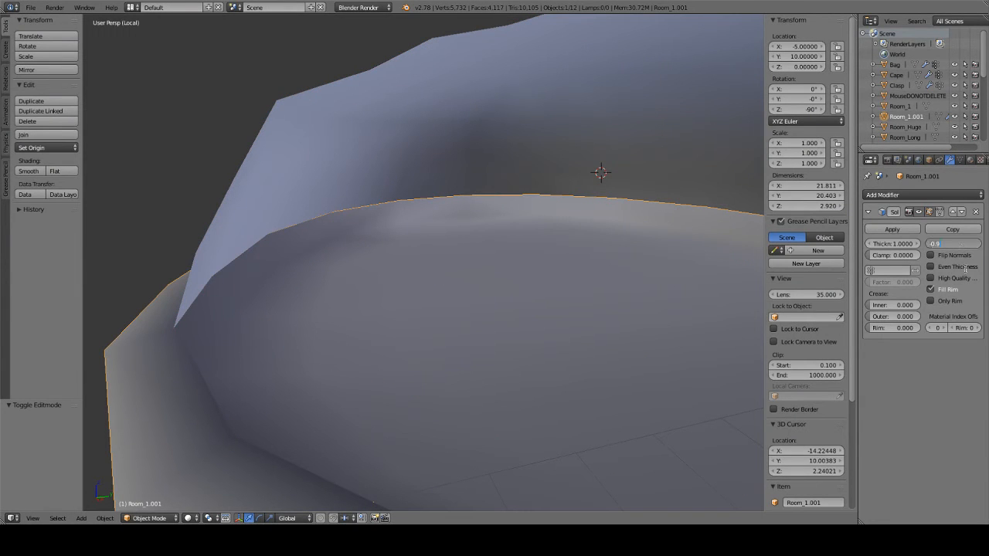
{"action": "type", "text": "-0.8"}
{"action": "key", "text": "Return"}
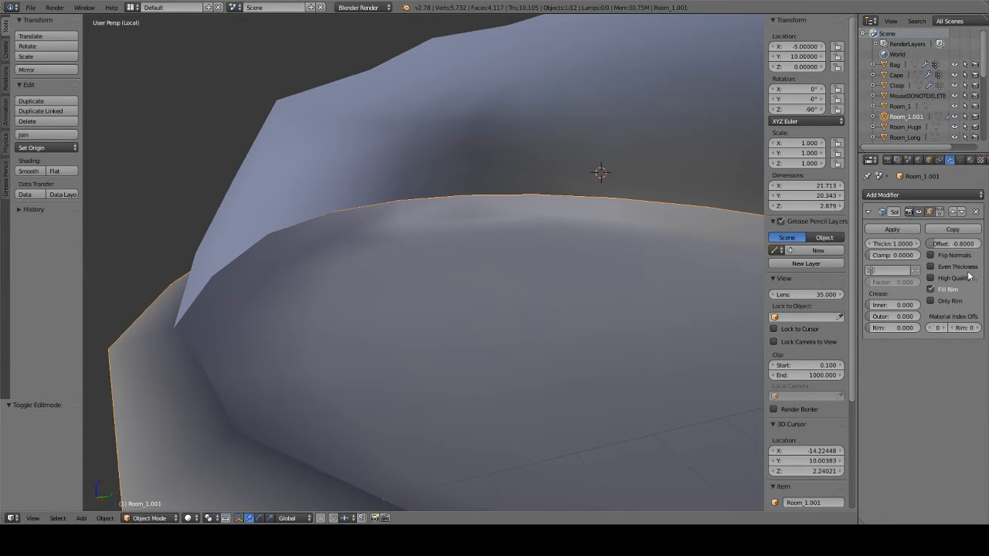
Examine the floor mesh and its thickened shell against the walls, ending in a front orthographic wireframe view.
{"action": "key", "text": "Tab"}
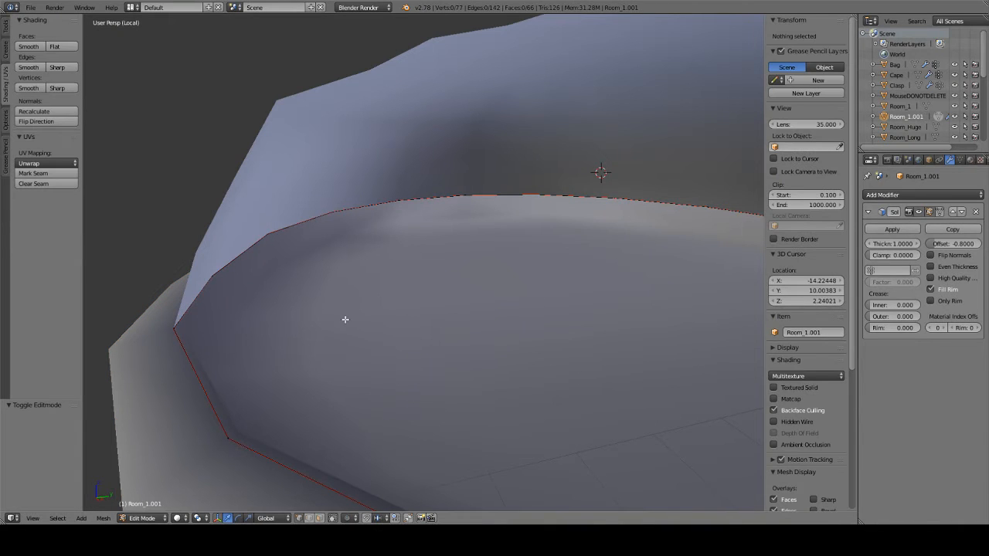
{"action": "middle_click_drag", "start_coordinate": [337, 388], "coordinate": [362, 330]}
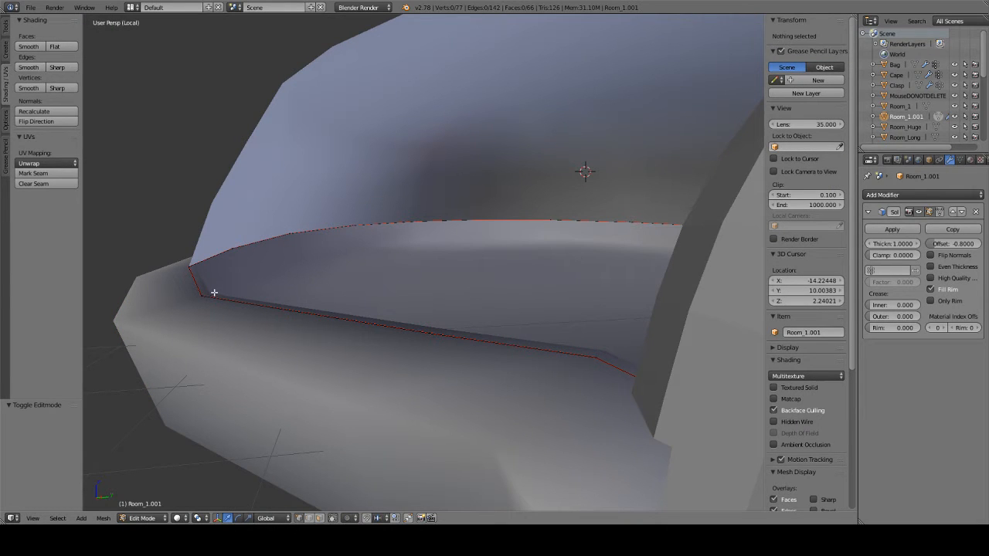
{"action": "key", "text": "KP_1"}
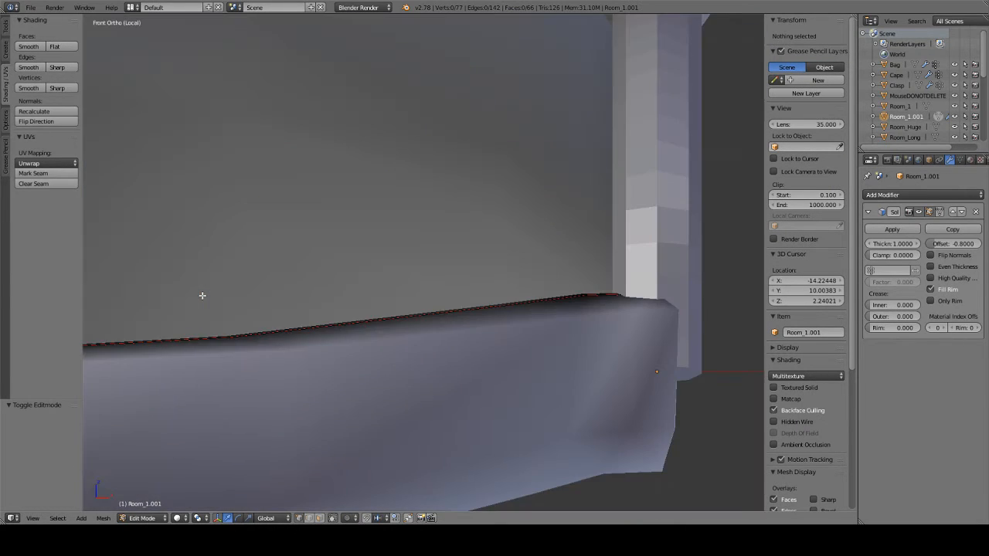
{"action": "key", "text": "KP_3"}
{"action": "key", "text": "KP_1"}
{"action": "key", "text": "KP_5"}
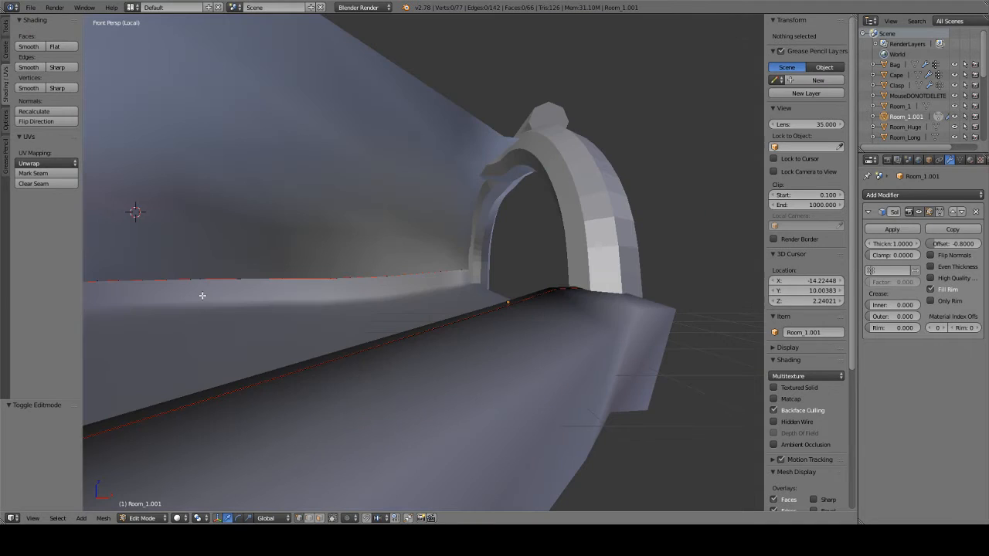
{"action": "key", "text": "KP_6"}
{"action": "key", "text": "KP_5"}
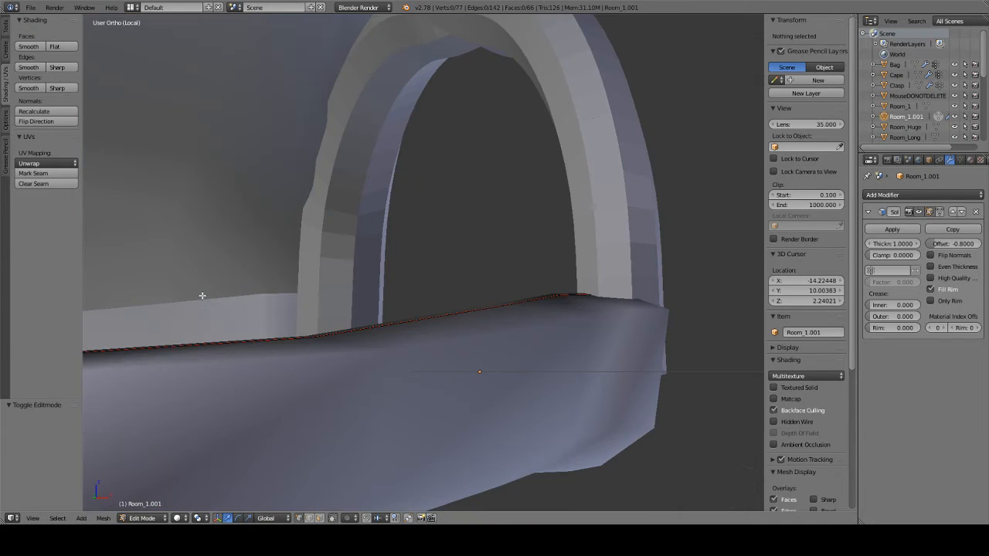
{"action": "key", "text": "KP_3"}
{"action": "key", "text": "KP_1"}
{"action": "key", "text": "z"}
{"action": "scroll", "coordinate": [342, 327], "scroll_direction": "down", "scroll_amount": 10}
{"action": "key", "text": "ctrl+KP_4"}
{"action": "key", "text": "ctrl+KP_4"}
{"action": "key", "text": "a"}
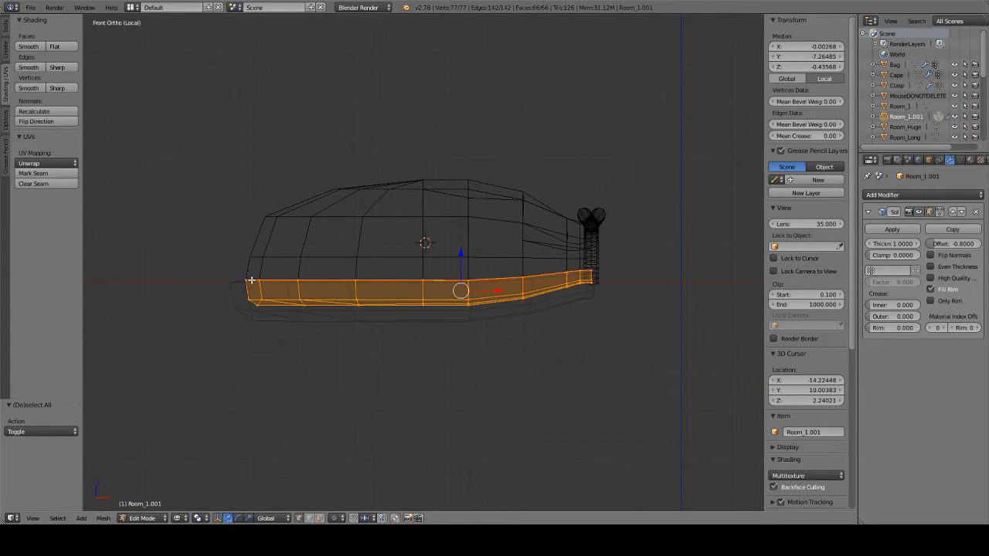
{"action": "key", "text": "a"}
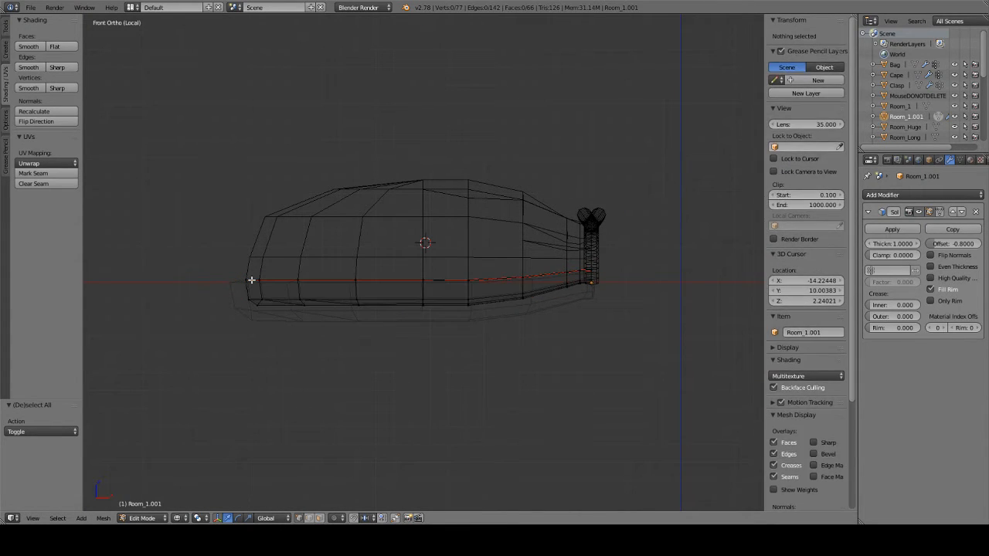
Select the lowest row of vertices along Room_1's walls, just above the floor.
{"action": "key", "text": "Tab"}
{"action": "right_click", "coordinate": [258, 262]}
{"action": "key", "text": "Tab"}
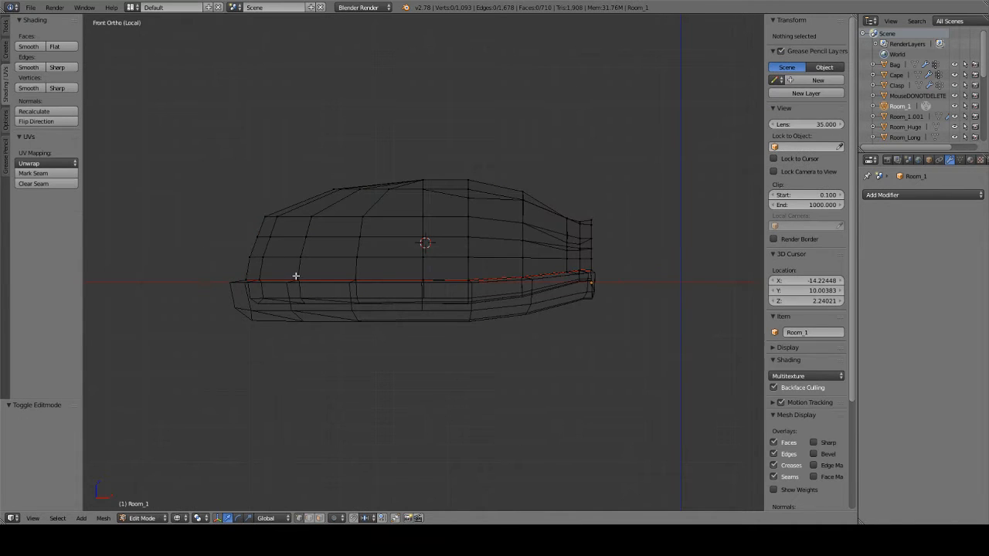
{"action": "key", "text": "b"}
{"action": "left_click_drag", "start_coordinate": [218, 270], "coordinate": [649, 290]}
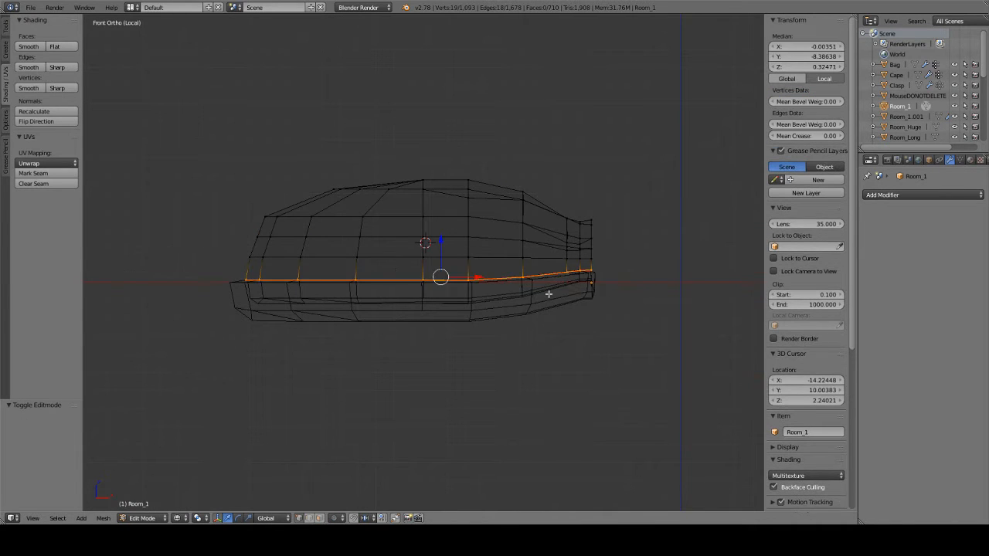
{"action": "scroll", "coordinate": [518, 251], "scroll_direction": "up", "scroll_amount": 2}
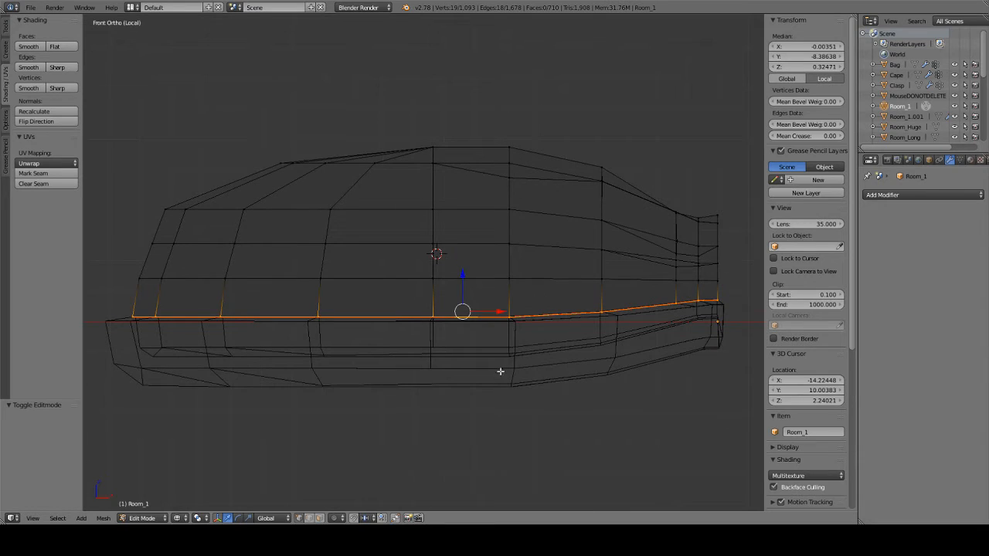
{"action": "key", "text": "e"}
{"action": "key", "text": "z"}
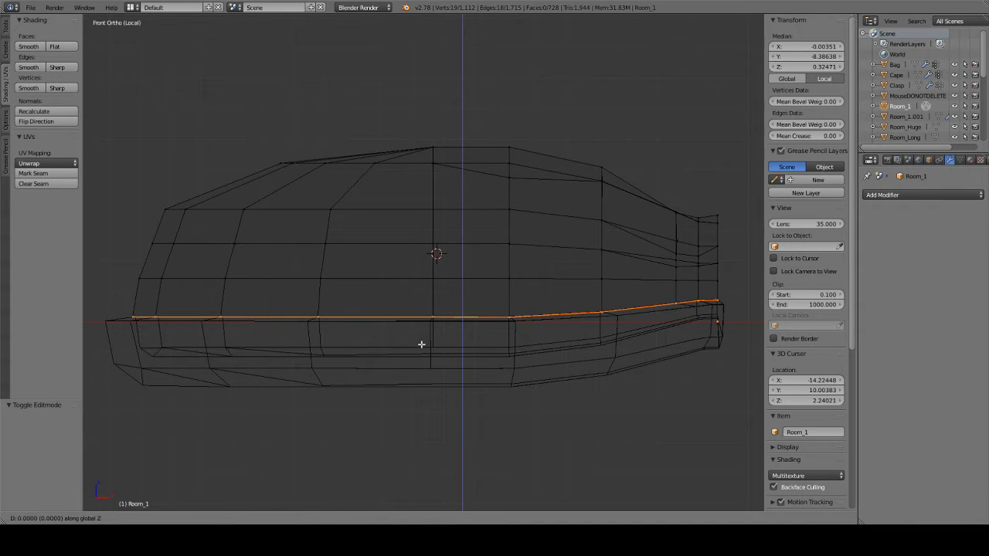
{"action": "right_click", "coordinate": [421, 344]}
{"action": "key", "text": "ctrl+z"}
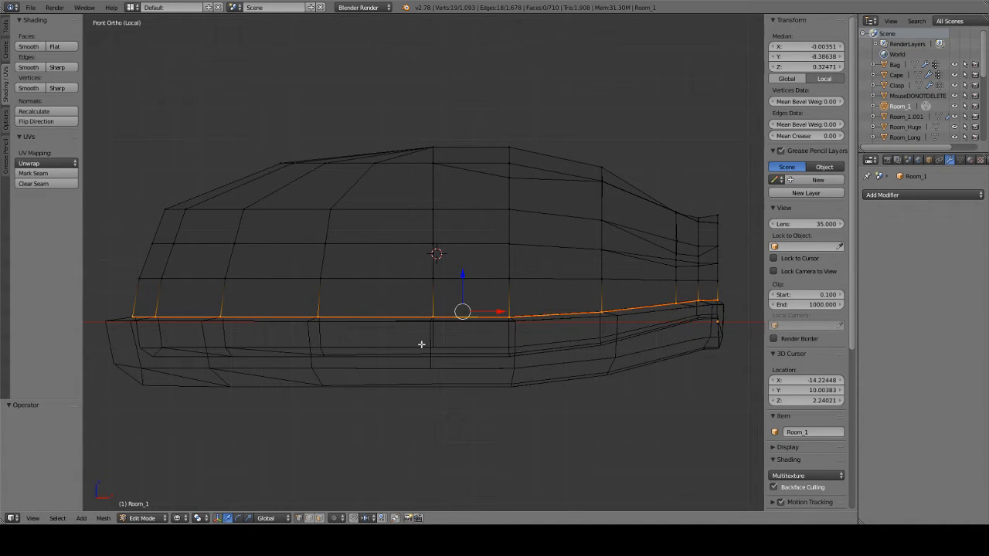
Lower the selected bottom edge of Room_1's walls along Z by about 0.068 and leave mesh editing.
{"action": "key", "text": "g"}
{"action": "key", "text": "z"}
{"action": "left_click", "coordinate": [419, 347]}
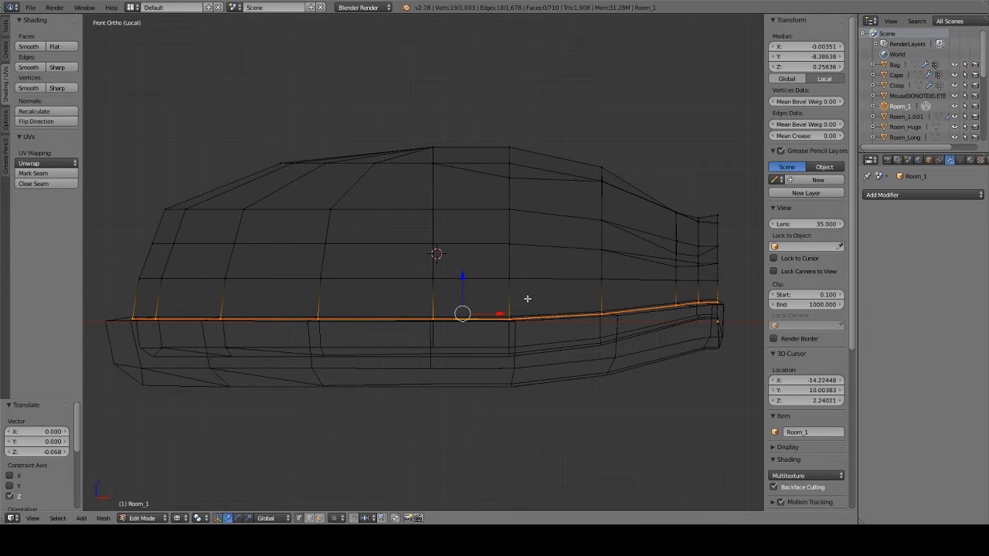
{"action": "key", "text": "Tab"}
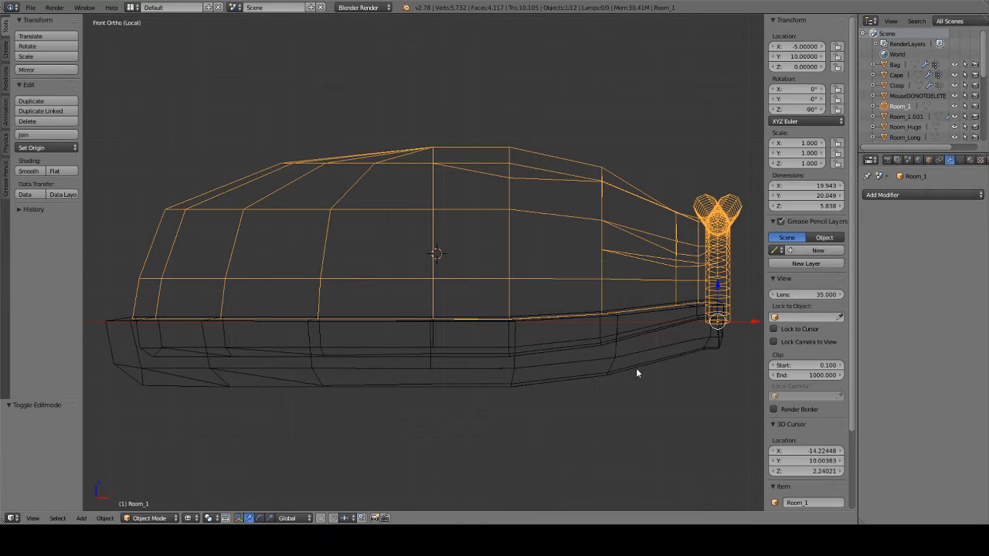
Try the floor's Solidify modifier without Fill Rim, and finish with both Fill Rim and Only Rim enabled.
{"action": "right_click", "coordinate": [527, 345]}
{"action": "middle_click_drag", "start_coordinate": [610, 340], "coordinate": [516, 371]}
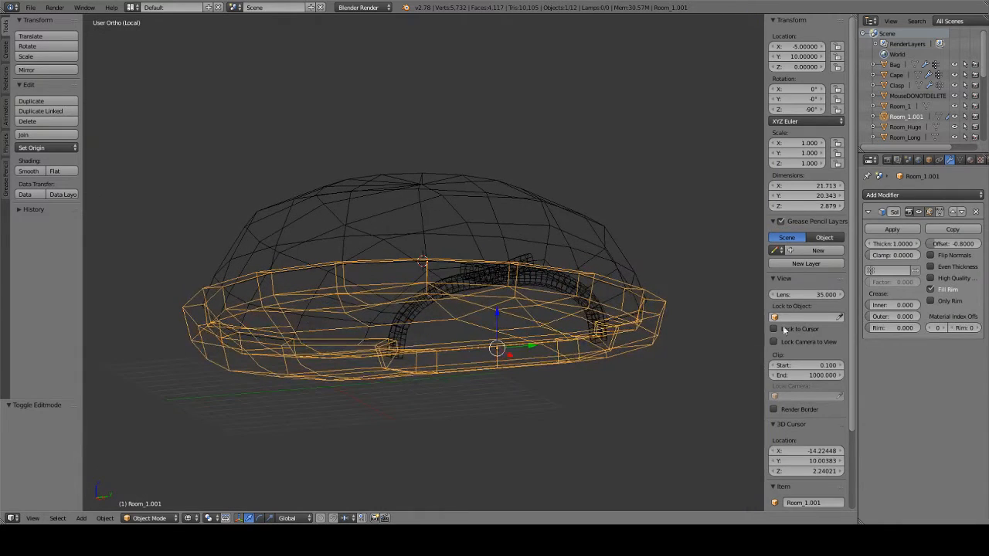
{"action": "left_click", "coordinate": [930, 288]}
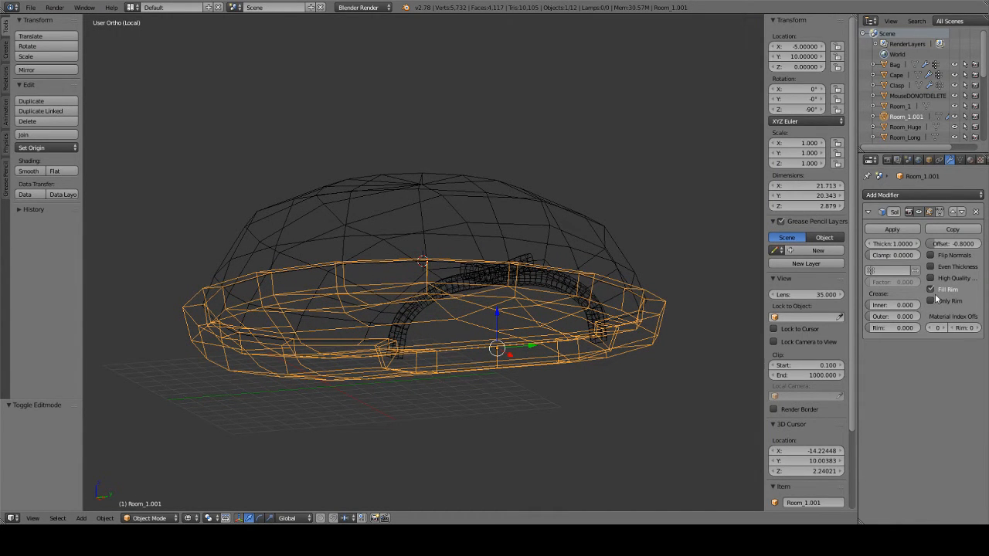
{"action": "left_click", "coordinate": [930, 288]}
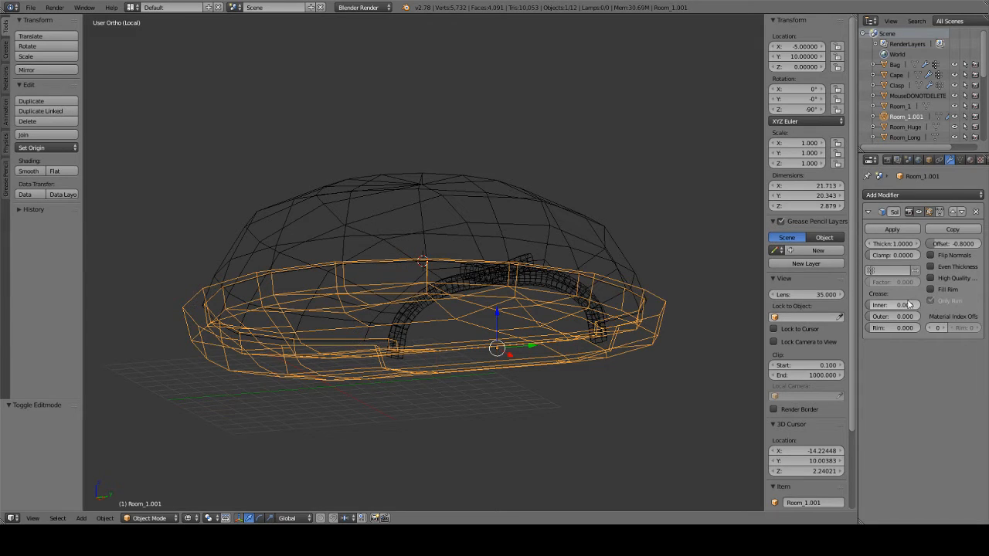
{"action": "key", "text": "z"}
{"action": "mouse_move", "coordinate": [455, 332]}
{"action": "middle_mouse_down"}
{"action": "mouse_move", "coordinate": [436, 363]}
{"action": "mouse_move", "coordinate": [437, 343]}
{"action": "middle_mouse_up"}
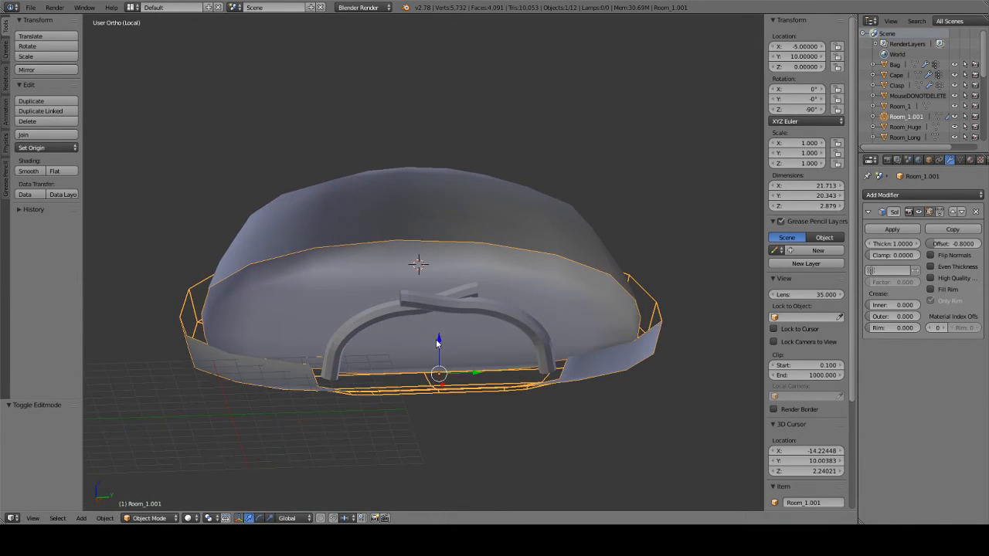
{"action": "left_click", "coordinate": [931, 289]}
{"action": "left_click", "coordinate": [931, 301]}
{"action": "middle_click_drag", "start_coordinate": [597, 323], "coordinate": [204, 317]}
{"action": "middle_click_drag", "start_coordinate": [306, 277], "coordinate": [457, 294]}
{"action": "scroll", "coordinate": [484, 270], "scroll_direction": "up", "scroll_amount": 2}
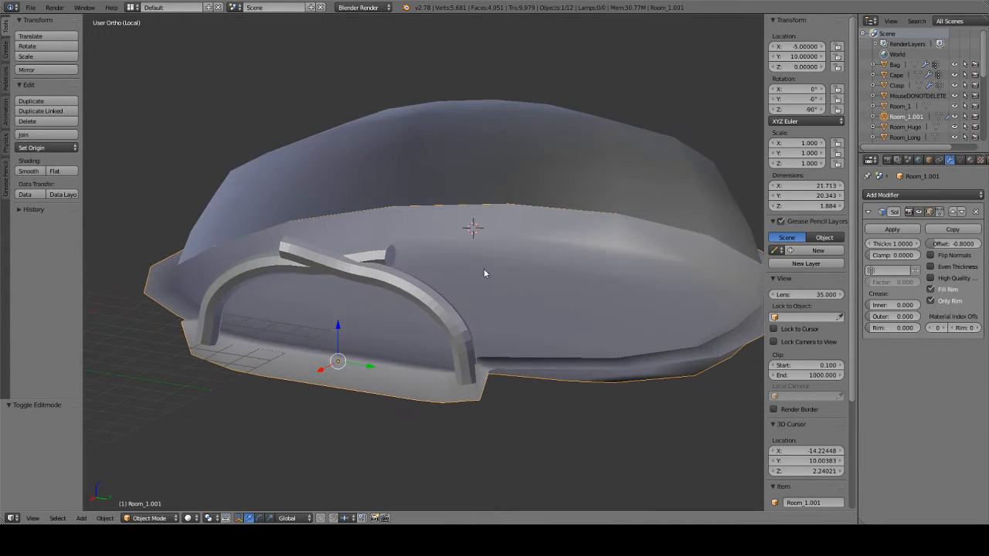
Apply the floor's Solidify modifier and join the floor back into Room_1.
{"action": "left_click", "coordinate": [892, 230]}
{"action": "right_click", "coordinate": [266, 216], "text": "shift"}
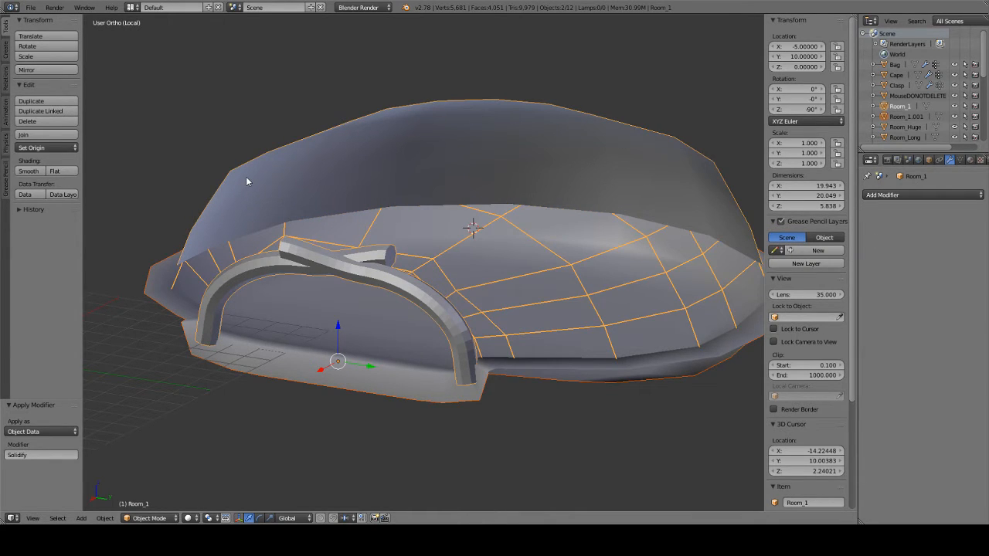
{"action": "key", "text": "ctrl+j"}
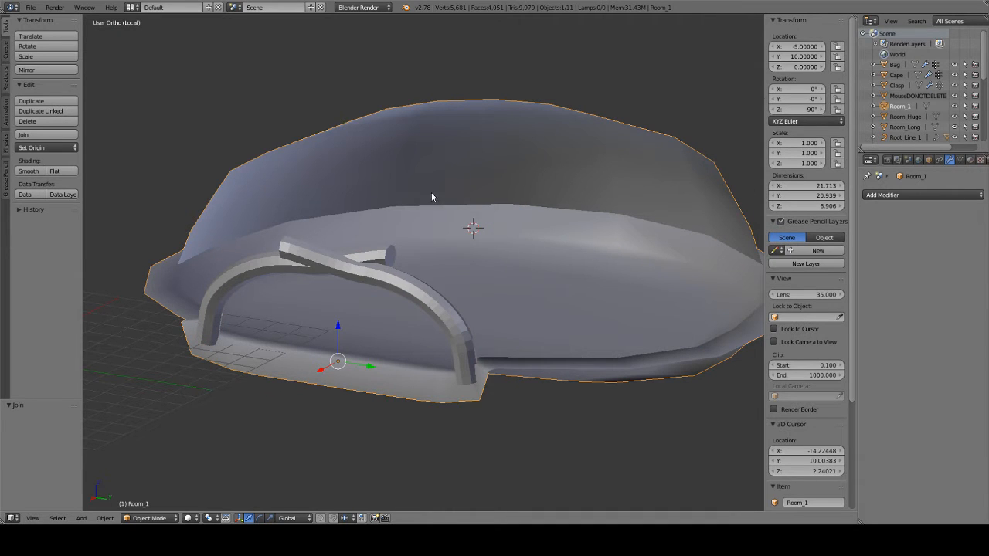
Return to the full scene and export all objects as FBX, overwriting OttersDenArches.fbx in the Otters Den folder.
{"action": "key", "text": "KP_Divide"}
{"action": "key", "text": "KP_Decimal"}
{"action": "middle_click_drag", "start_coordinate": [451, 223], "coordinate": [433, 337]}
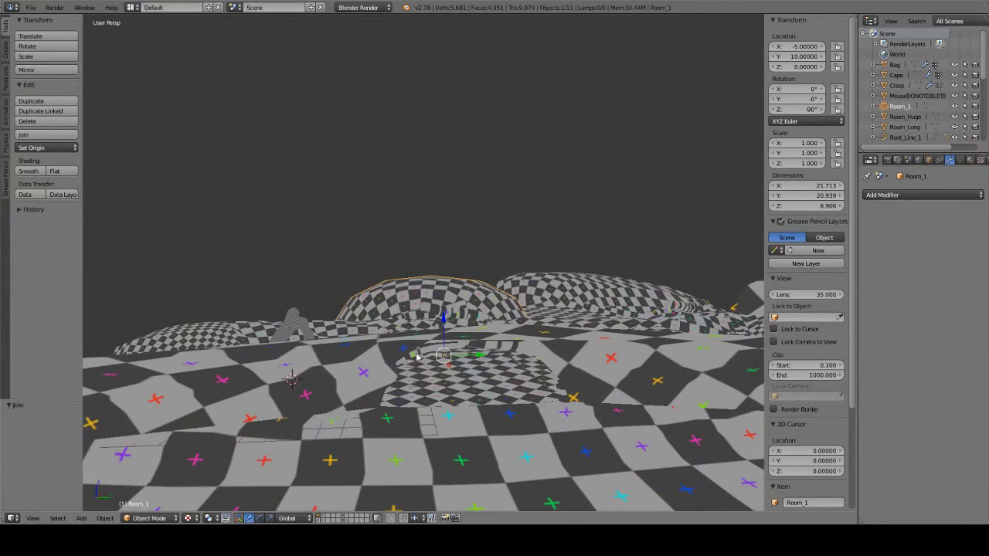
{"action": "key", "text": "space"}
{"action": "key", "text": "Return"}
{"action": "key", "text": "a"}
{"action": "left_click", "coordinate": [31, 7]}
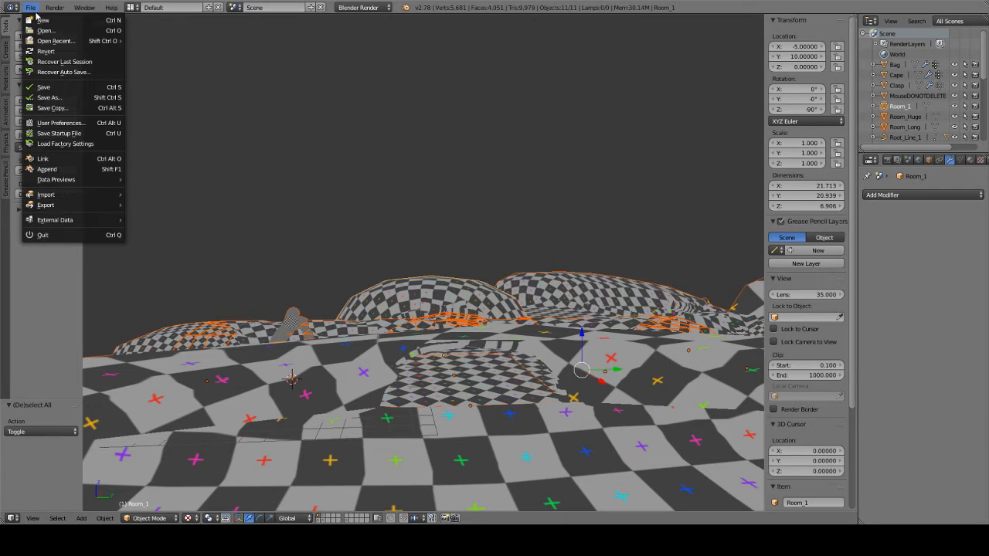
{"action": "mouse_move", "coordinate": [75, 206]}
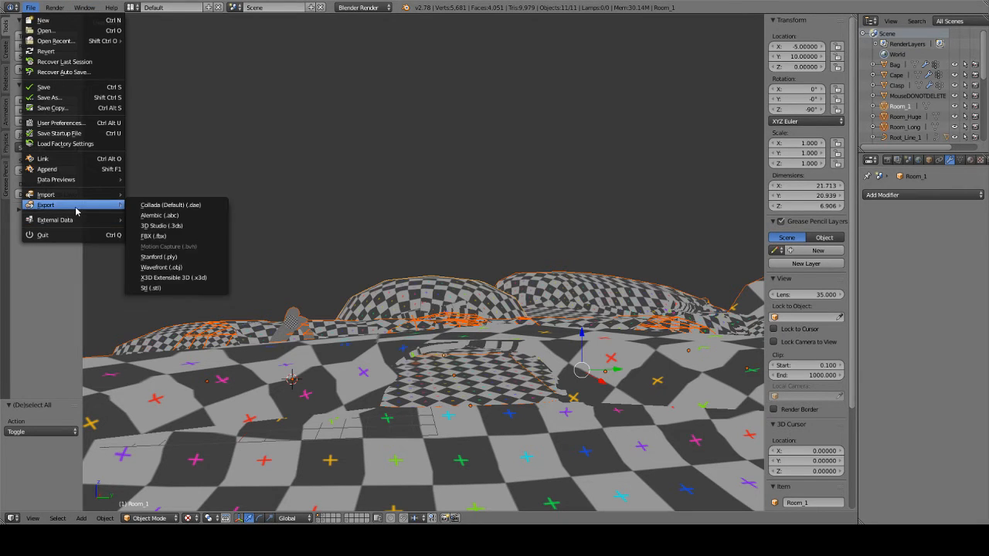
{"action": "left_click", "coordinate": [157, 236]}
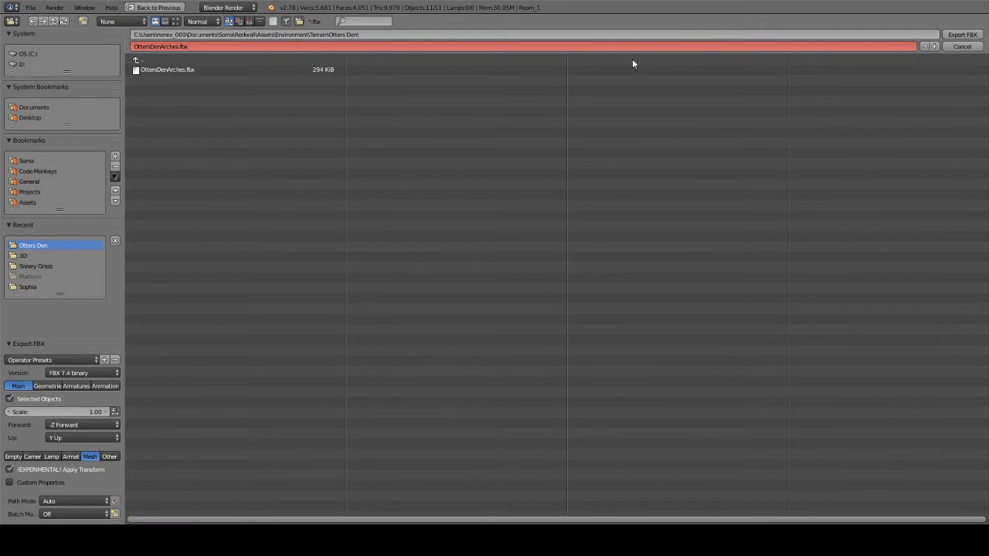
{"action": "left_click", "coordinate": [951, 37]}
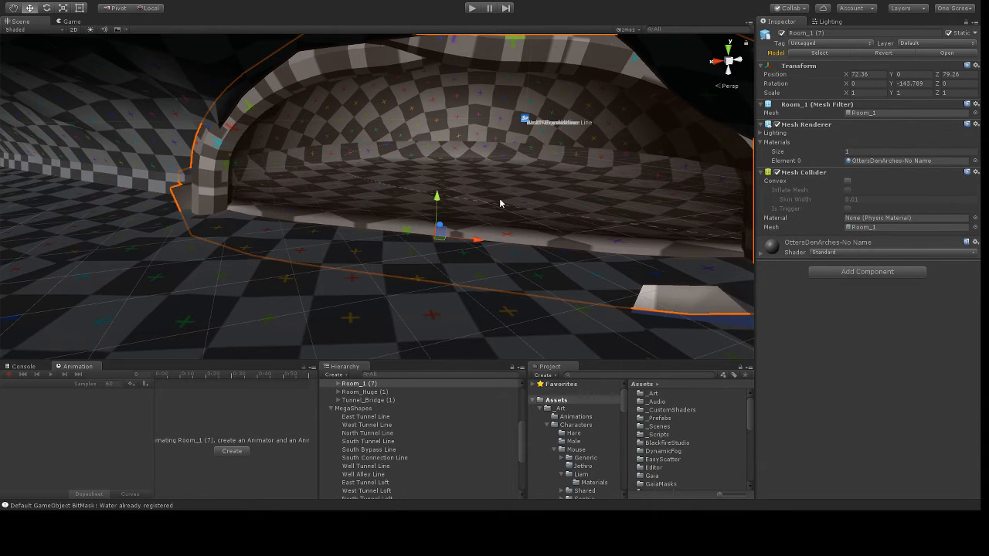
In Unity, inspect the doorway and thickened floor of Room_1 (7) against the tunnel, and start Play mode.
{"action": "middle_click_drag", "start_coordinate": [532, 220], "coordinate": [520, 219]}
{"action": "left_click_drag", "start_coordinate": [572, 229], "coordinate": [516, 235], "text": "alt"}
{"action": "scroll", "coordinate": [278, 197], "scroll_direction": "up", "scroll_amount": 3}
{"action": "scroll", "coordinate": [271, 200], "scroll_direction": "down", "scroll_amount": 2}
{"action": "left_click_drag", "start_coordinate": [270, 201], "coordinate": [360, 196], "text": "alt"}
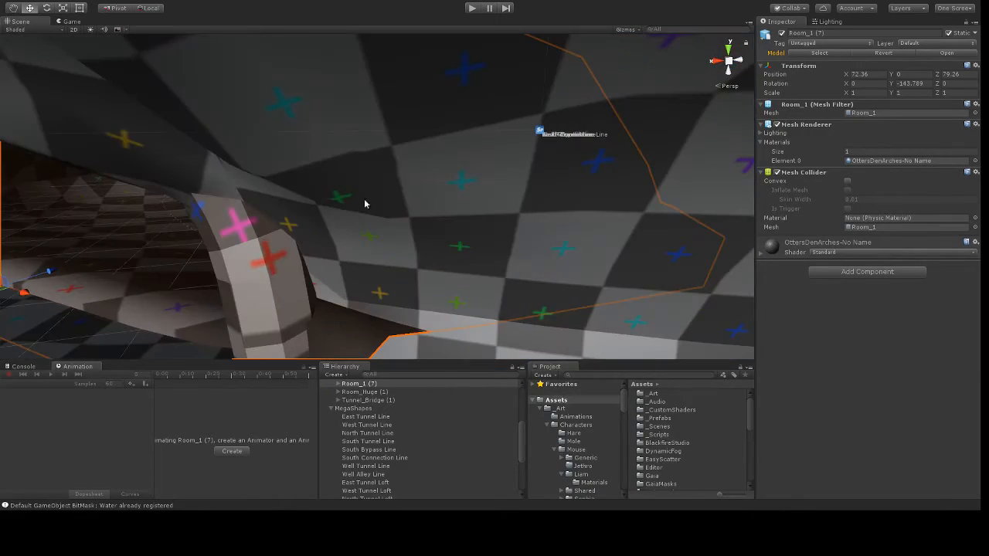
{"action": "middle_click_drag", "start_coordinate": [377, 202], "coordinate": [406, 203]}
{"action": "left_click_drag", "start_coordinate": [406, 203], "coordinate": [443, 199], "text": "alt"}
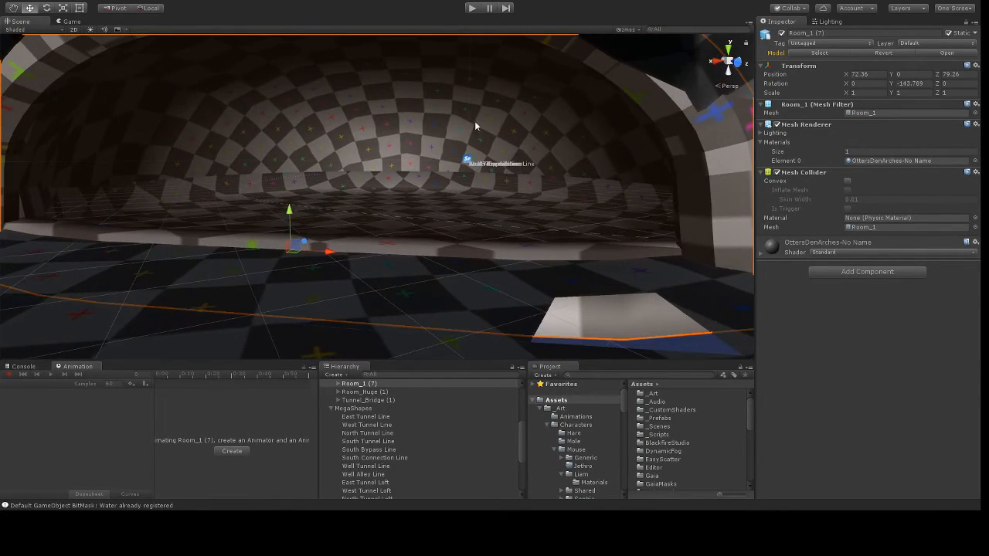
{"action": "left_click", "coordinate": [477, 9]}
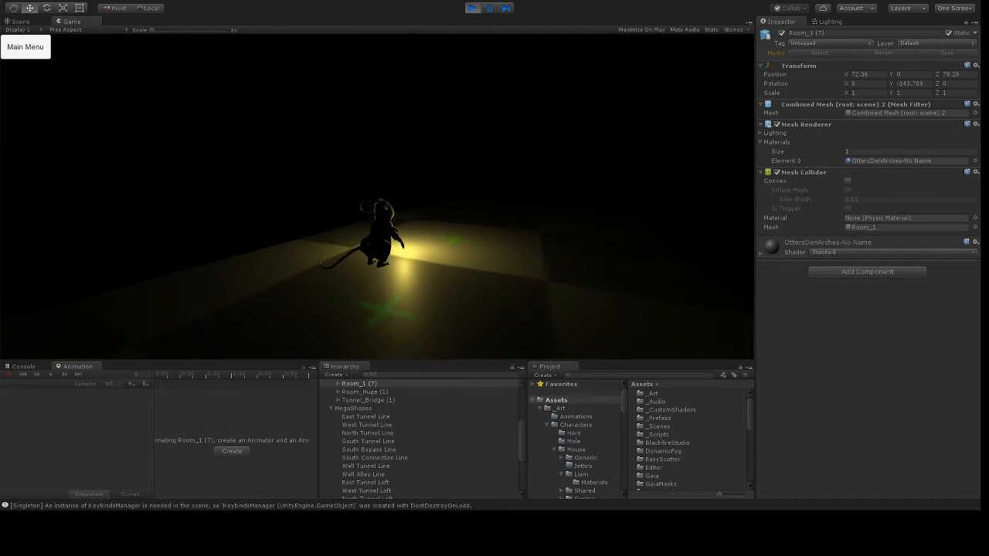
Walk the mouse character through the dark tunnels, checking the arches and side openings on the way to Room_1's doorway.
{"action": "key", "text": "w"}
{"action": "key", "text": "Escape"}
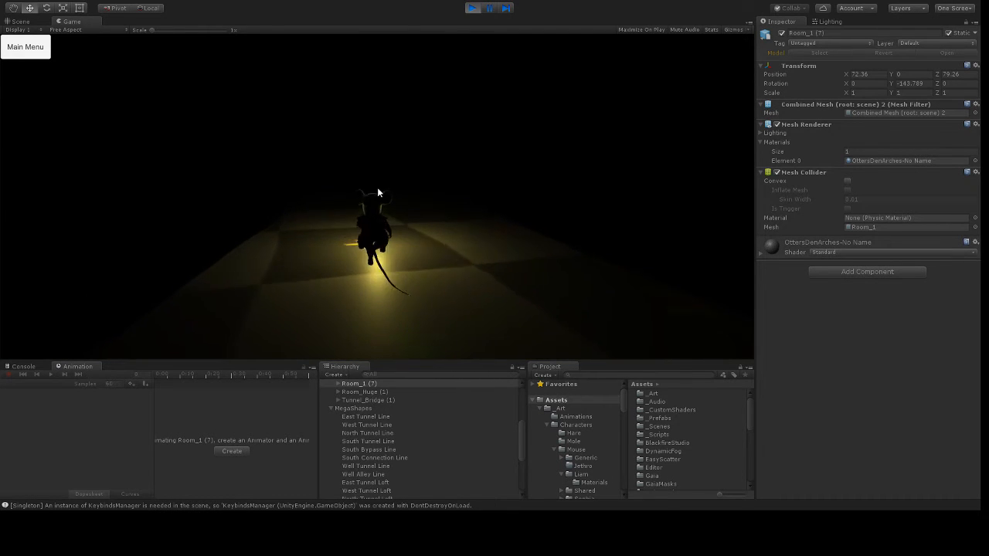
{"action": "key", "text": "w"}
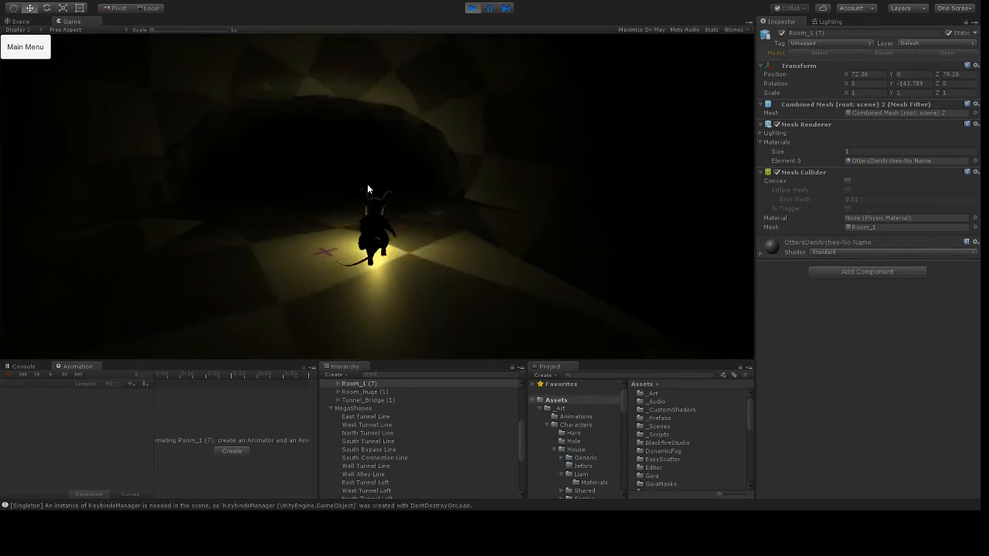
{"action": "key", "text": "w"}
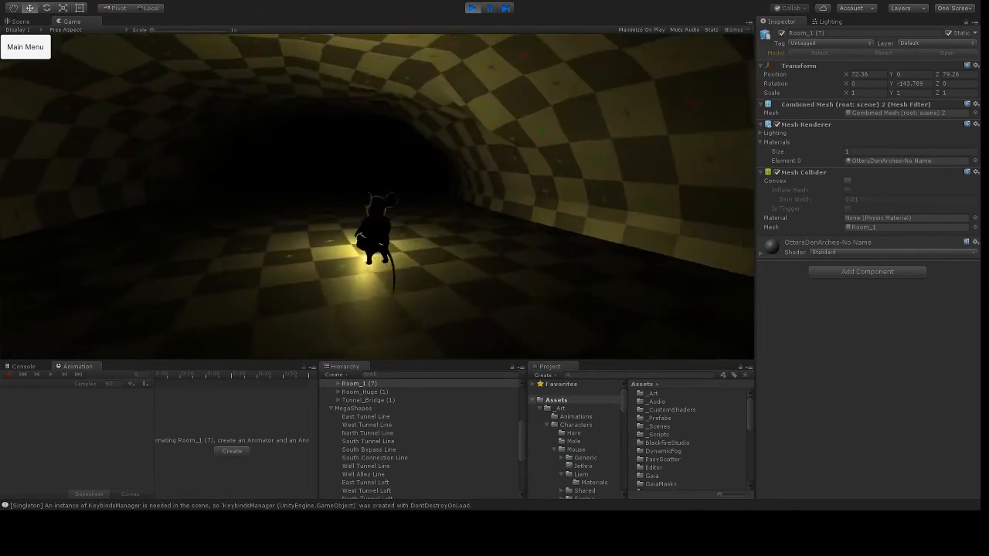
{"action": "key", "text": "w"}
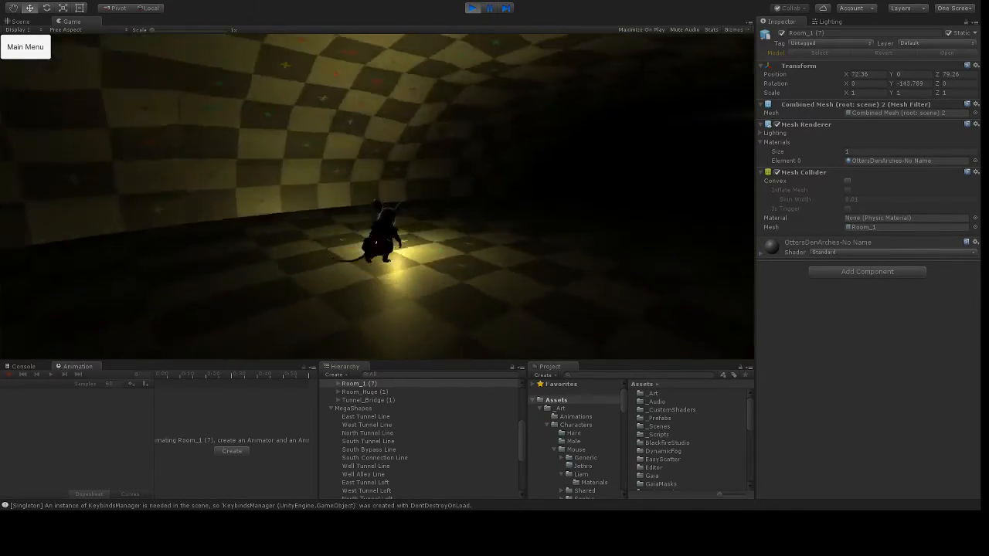
{"action": "key", "text": "w"}
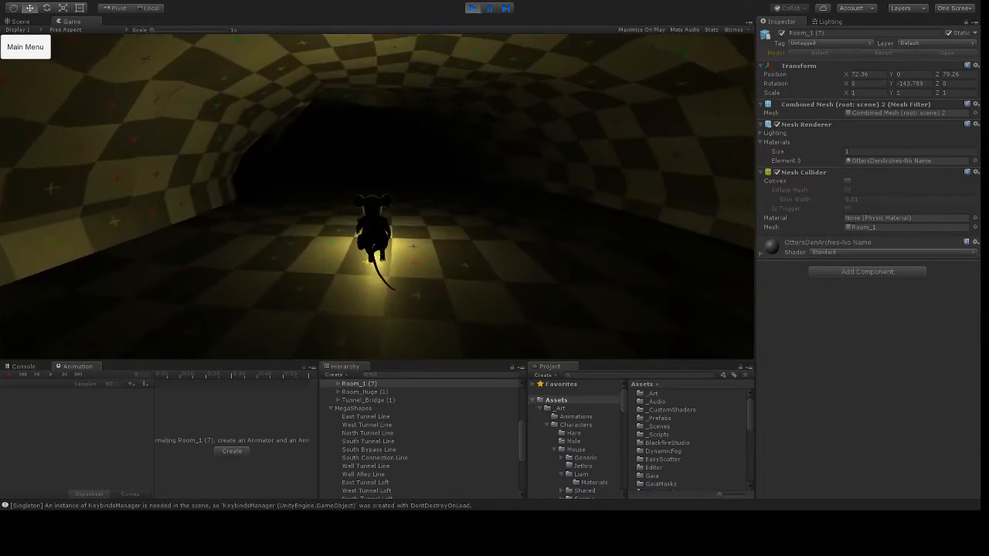
{"action": "key", "text": "w"}
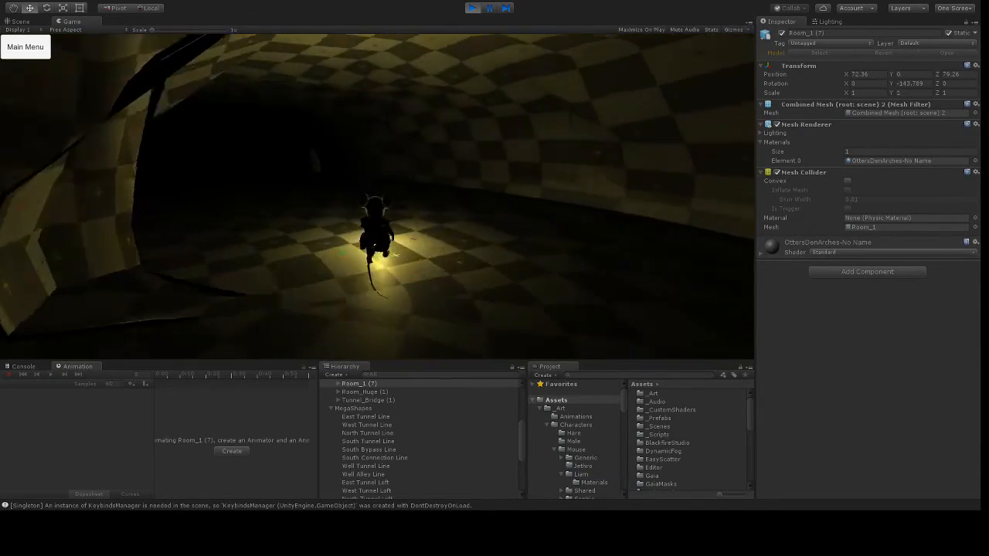
{"action": "key", "text": "w"}
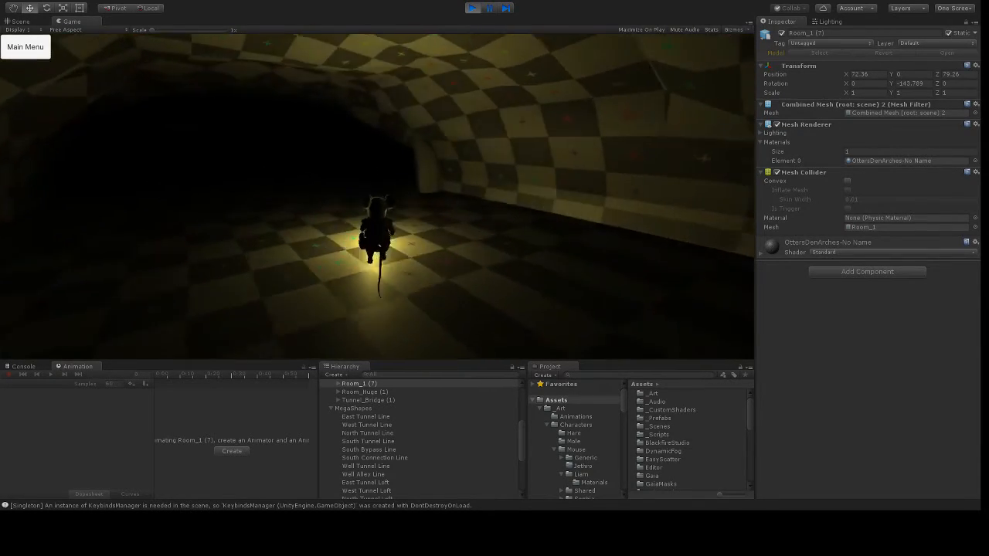
{"action": "key", "text": "w"}
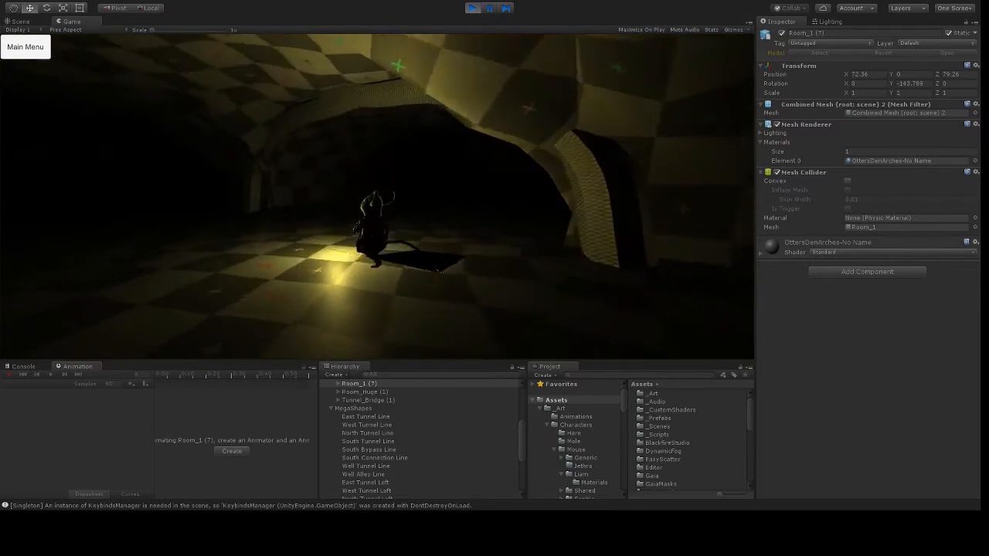
{"action": "key", "text": "w"}
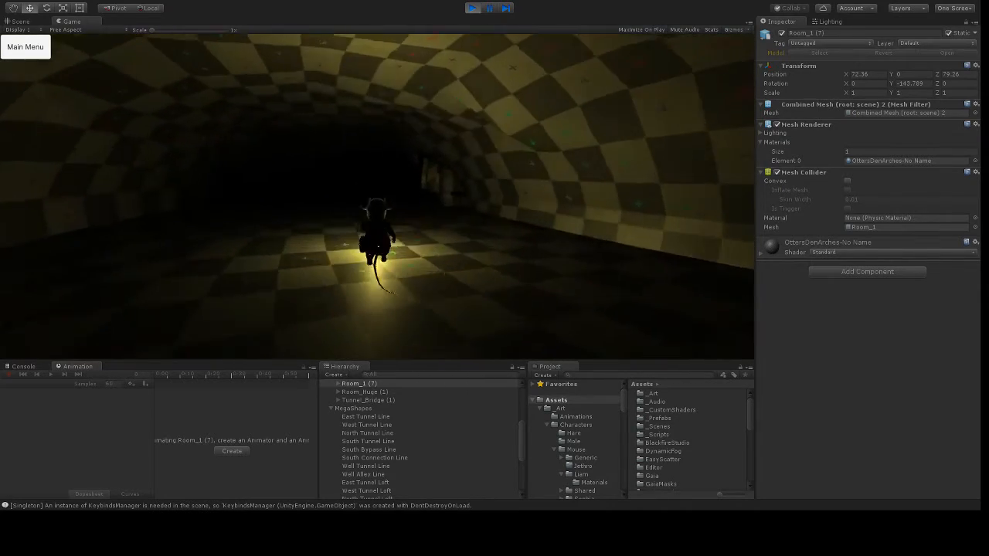
{"action": "key", "text": "w"}
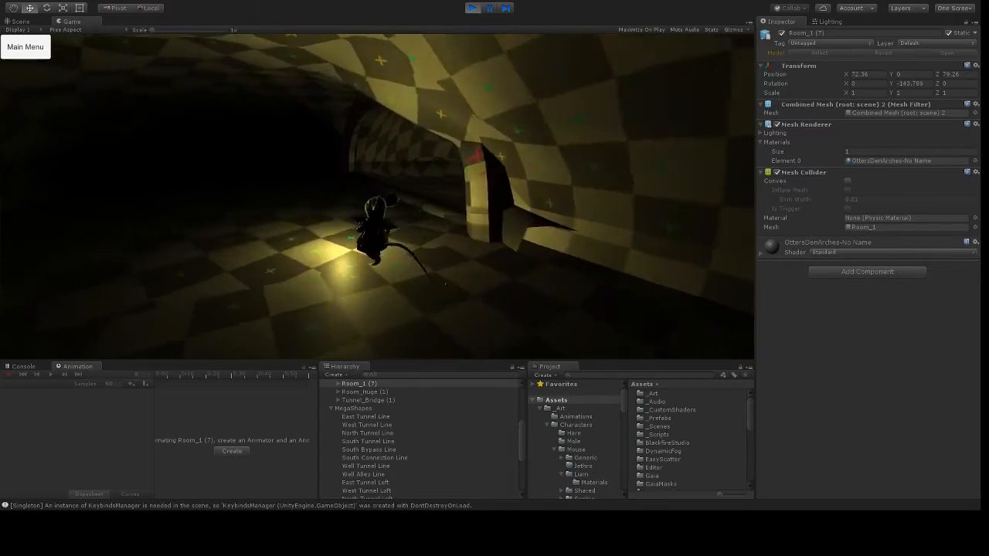
Walk the mouse around Room_1's entrance and examine how the arch posts and raised floor edge meet the tunnel floor.
{"action": "key", "text": "w"}
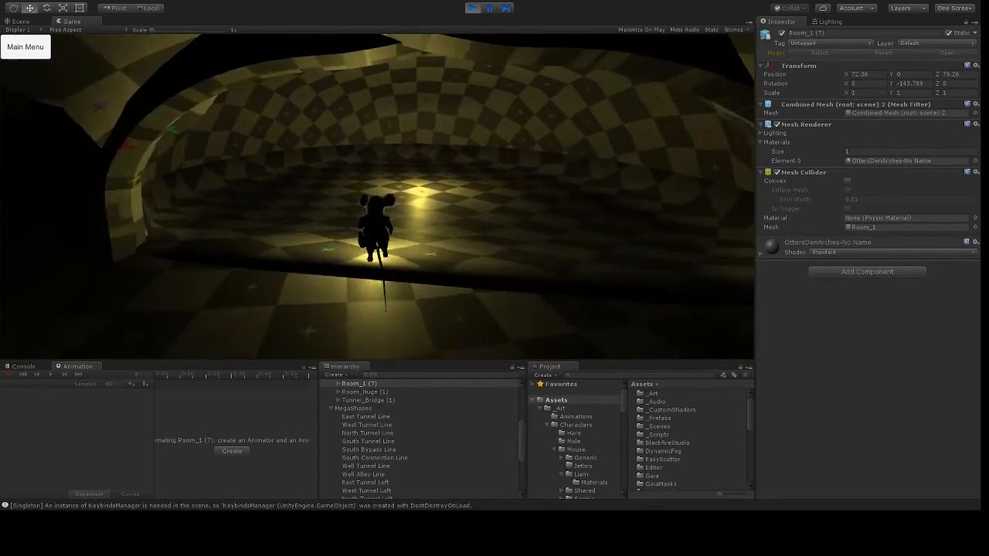
{"action": "key", "text": "w"}
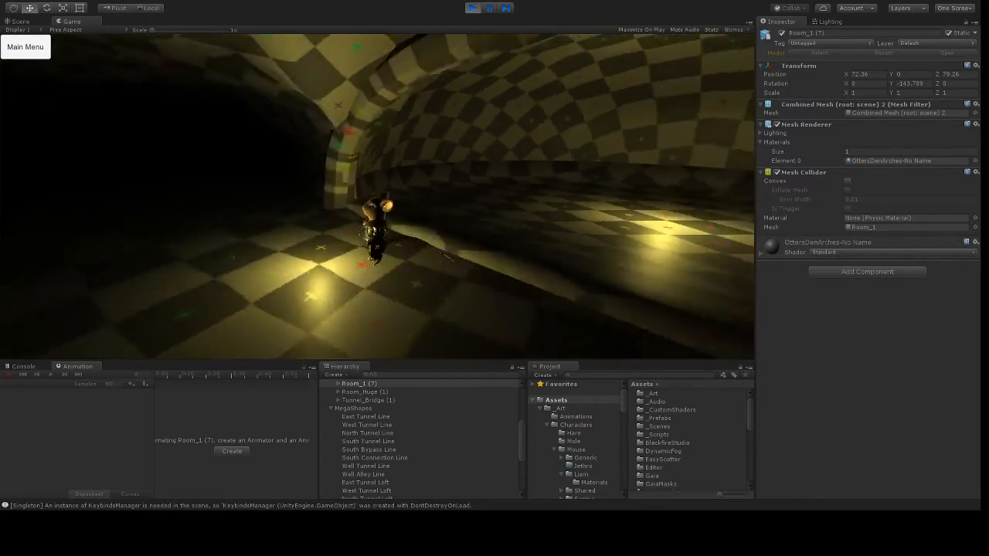
{"action": "key", "text": "w"}
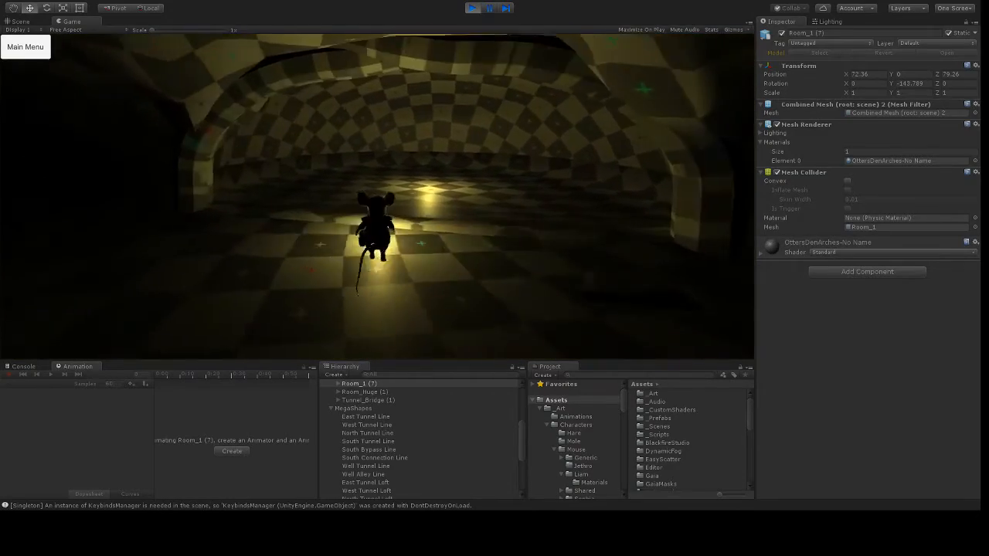
{"action": "key", "text": "w"}
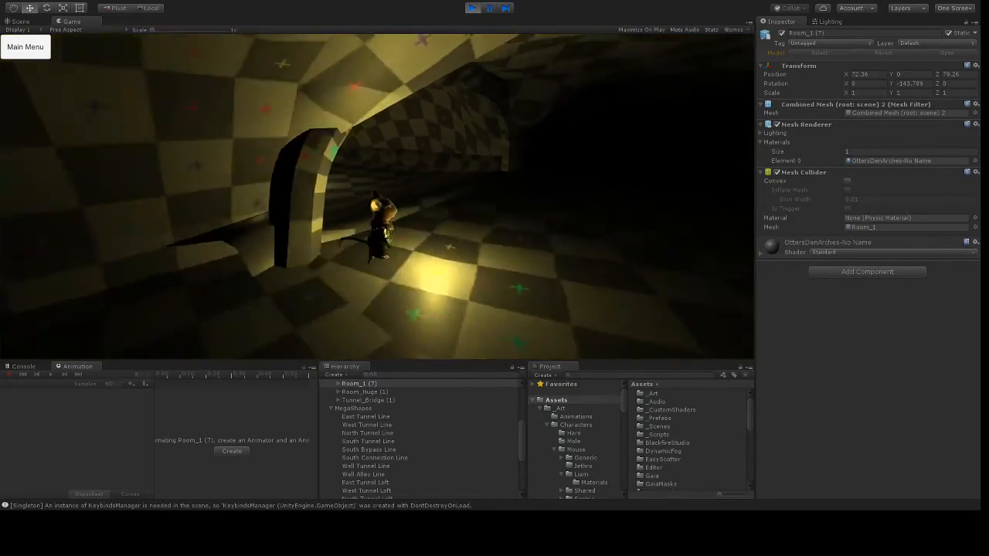
{"action": "key", "text": "w"}
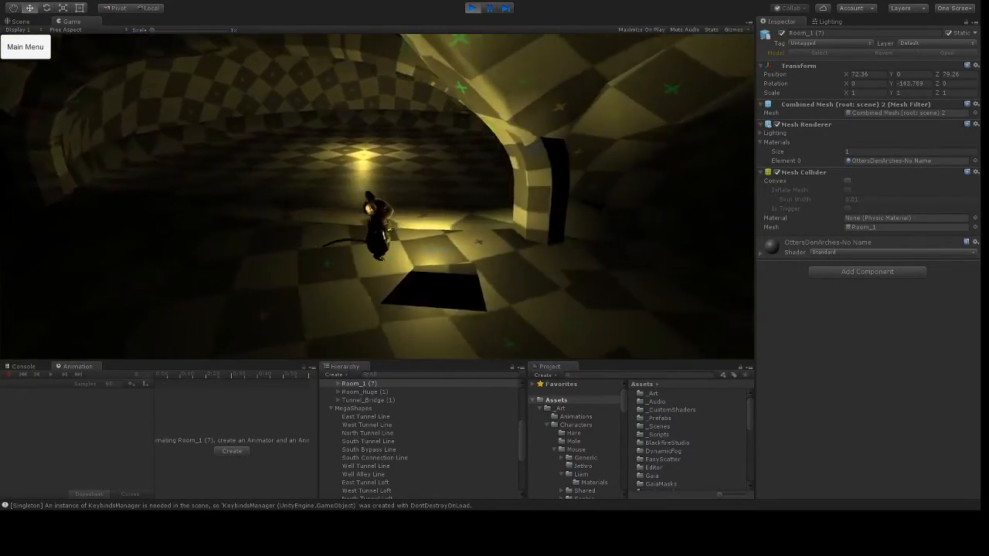
{"action": "key", "text": "d"}
{"action": "key", "text": "w"}
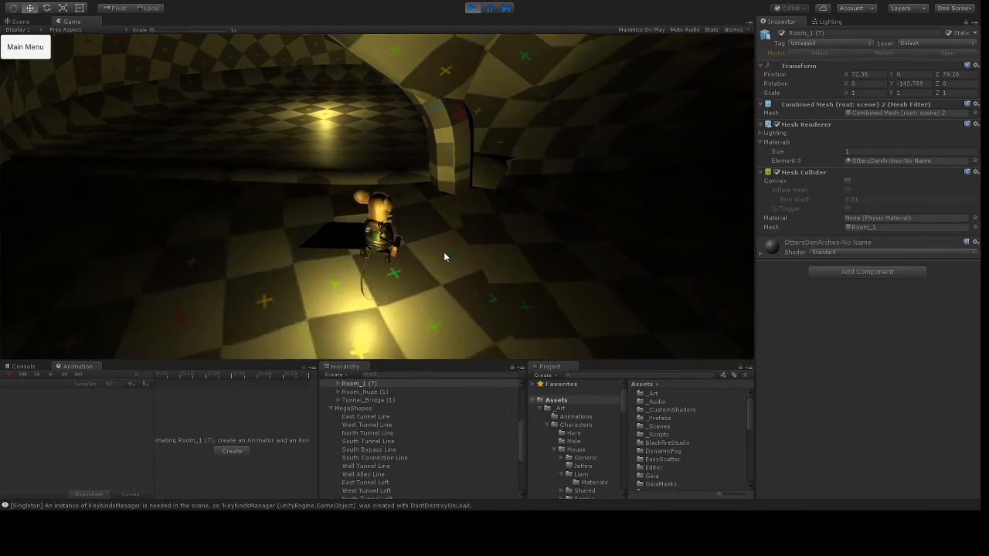
{"action": "key", "text": "a"}
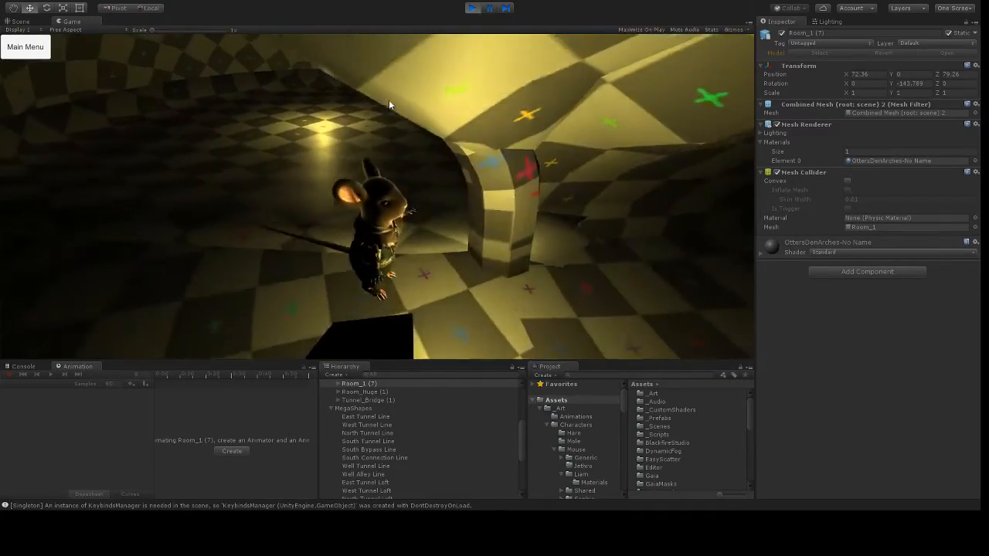
Take the mouse through the doorway into Room_1 and examine the interior floor and curved walls.
{"action": "key", "text": "w"}
{"action": "key", "text": "w"}
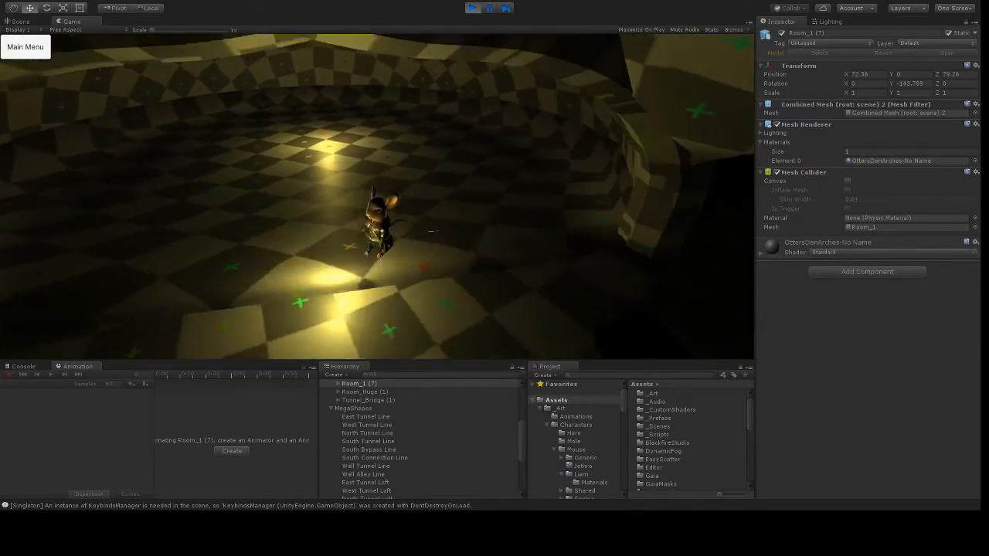
{"action": "key", "text": "w"}
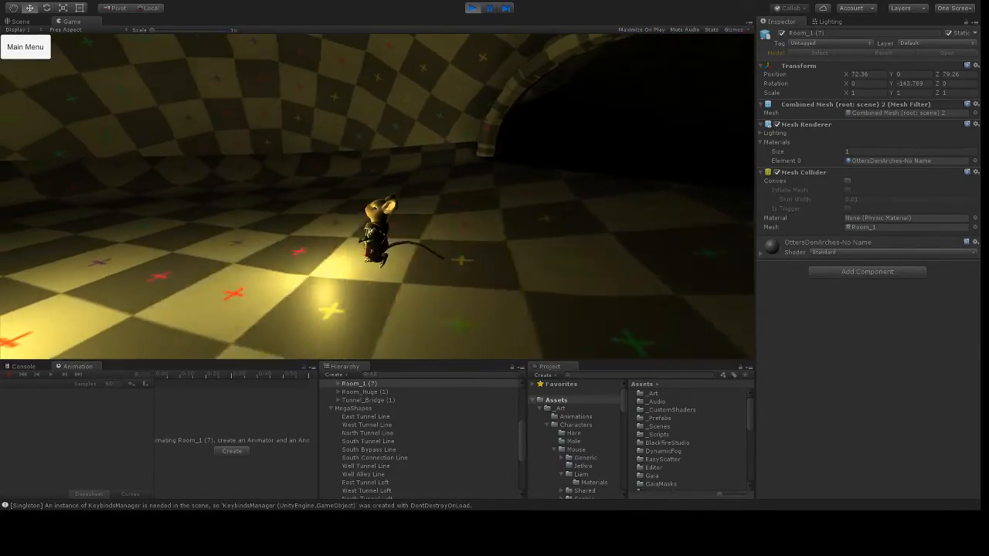
{"action": "key", "text": "w"}
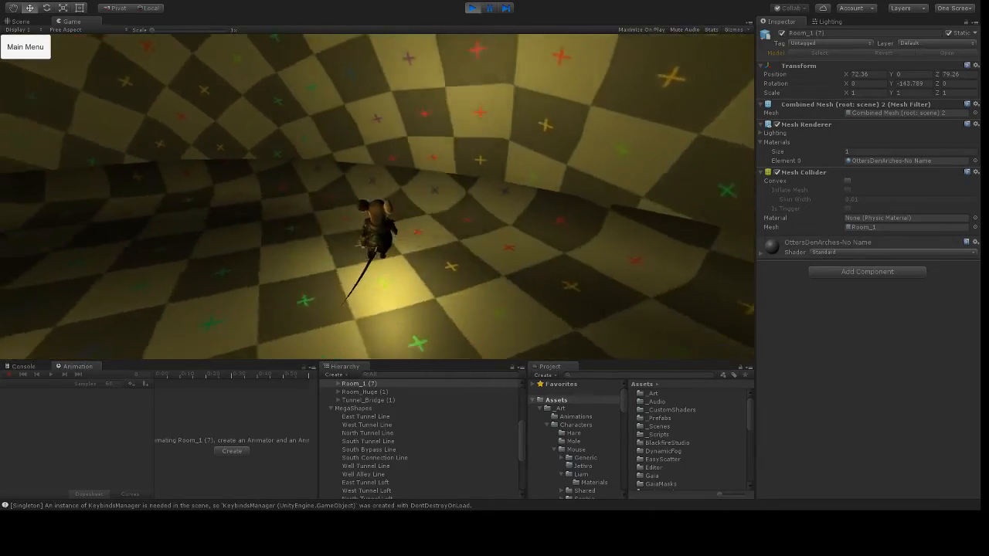
{"action": "key", "text": "w"}
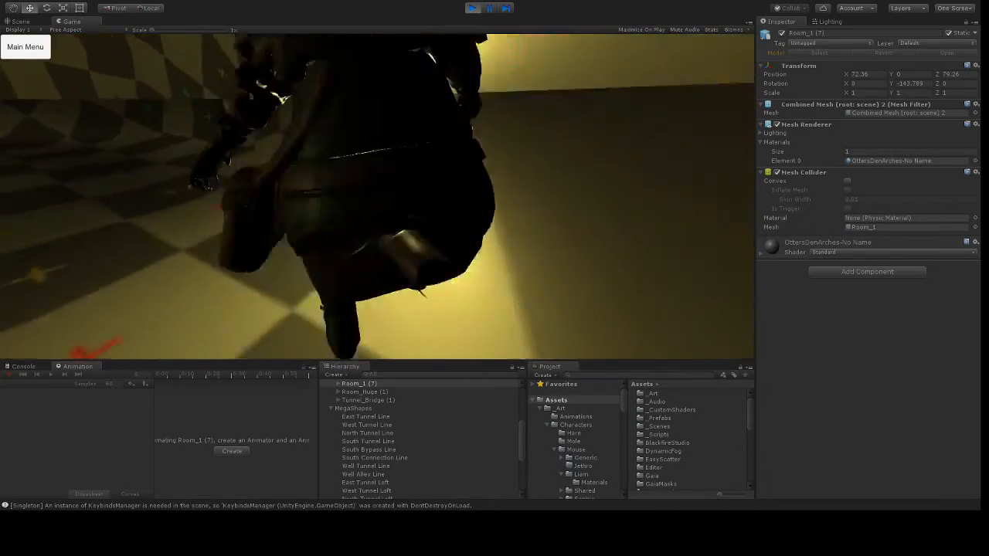
{"action": "key", "text": "w"}
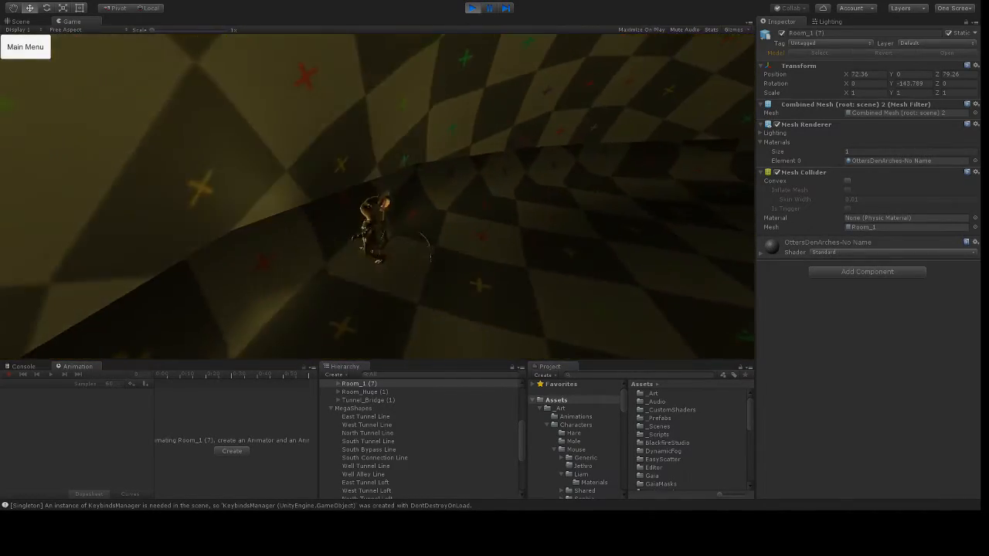
{"action": "key", "text": "w"}
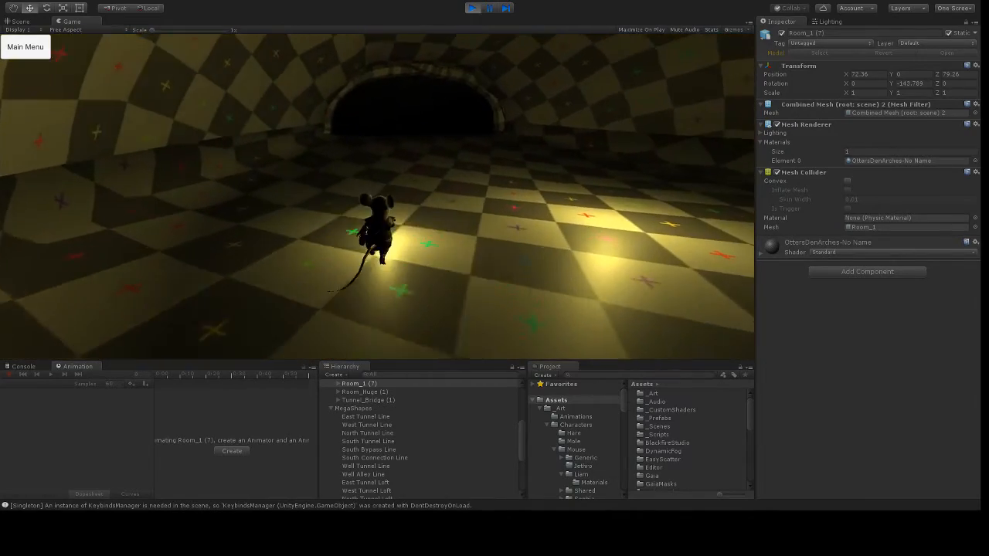
Leave Room_1 and examine its doorway and floor edge from the tunnel at different camera angles.
{"action": "key", "text": "w"}
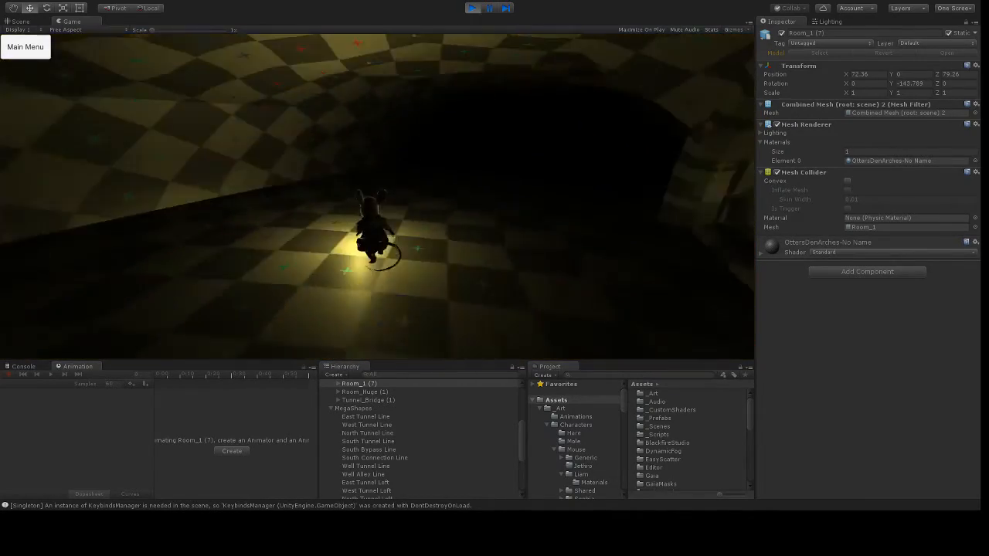
{"action": "key", "text": "w"}
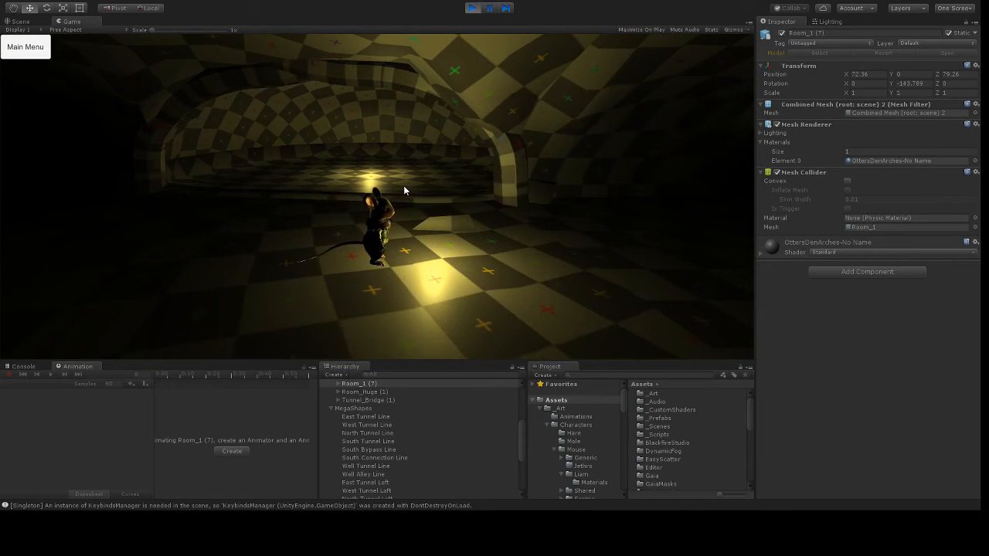
{"action": "right_click_drag", "start_coordinate": [403, 185], "coordinate": [351, 189]}
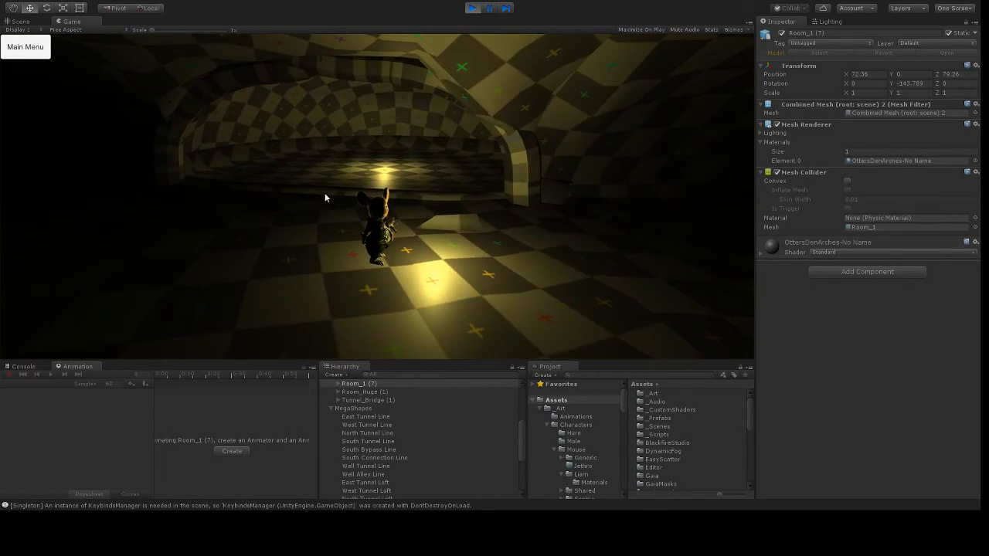
{"action": "key", "text": "w"}
{"action": "key", "text": "w"}
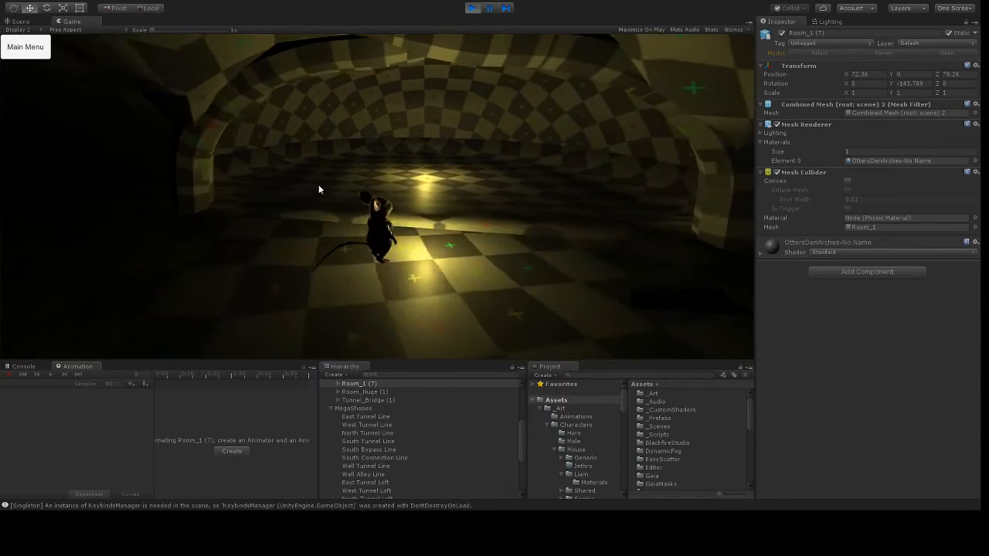
{"action": "right_click_drag", "start_coordinate": [309, 193], "coordinate": [391, 217]}
{"action": "key", "text": "w"}
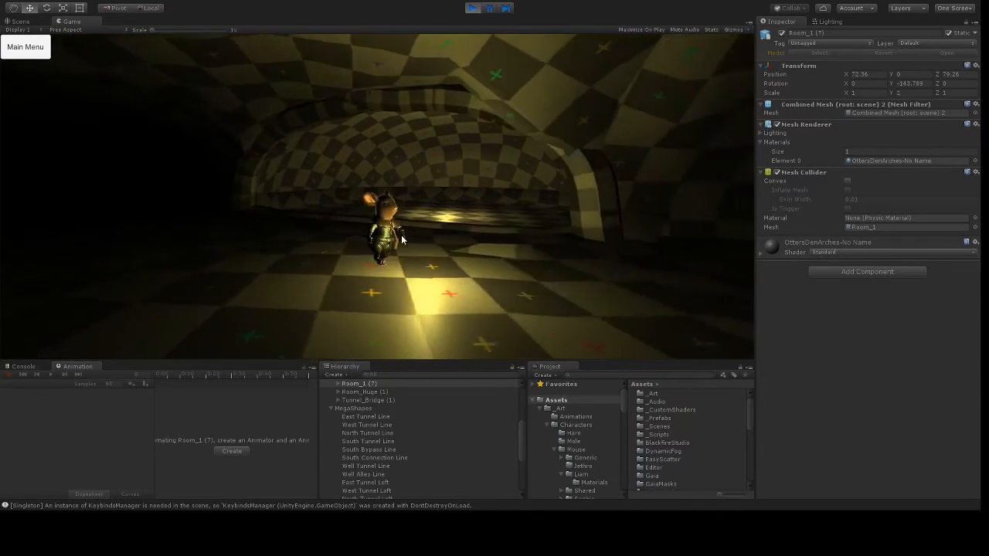
Walk the mouse along the tunnel past the neighbouring arch, and stop Play mode to view Room_1 (7) among the tunnels.
{"action": "key", "text": "w"}
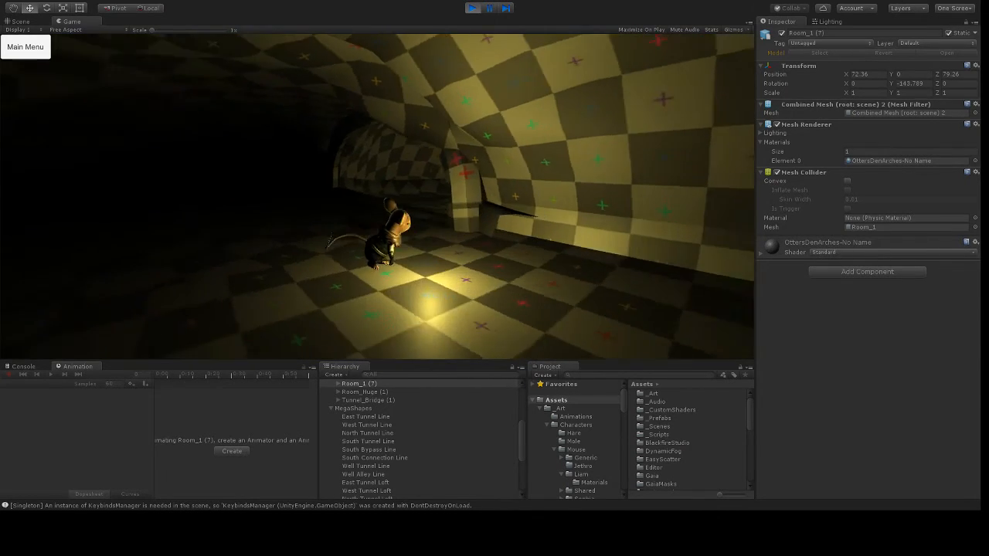
{"action": "key", "text": "w"}
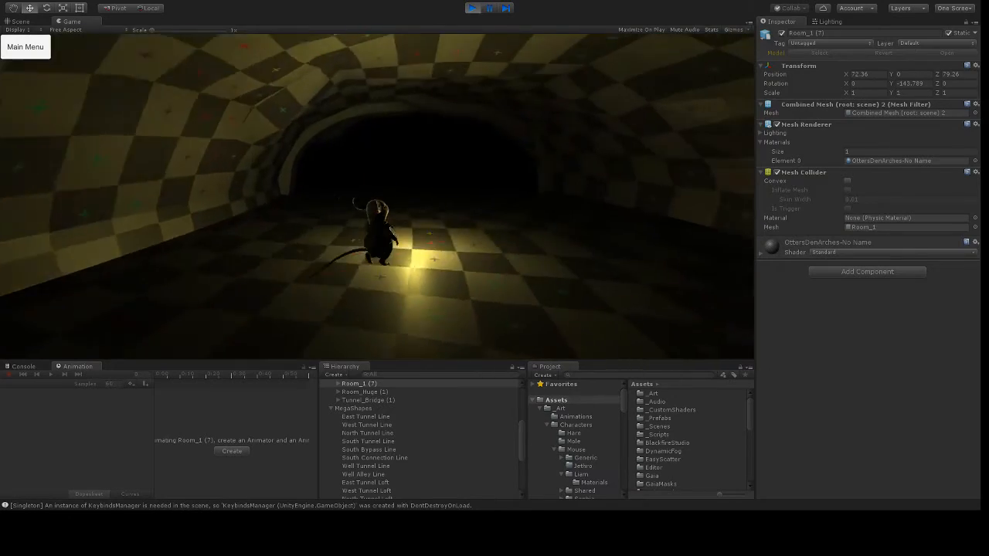
{"action": "key", "text": "w"}
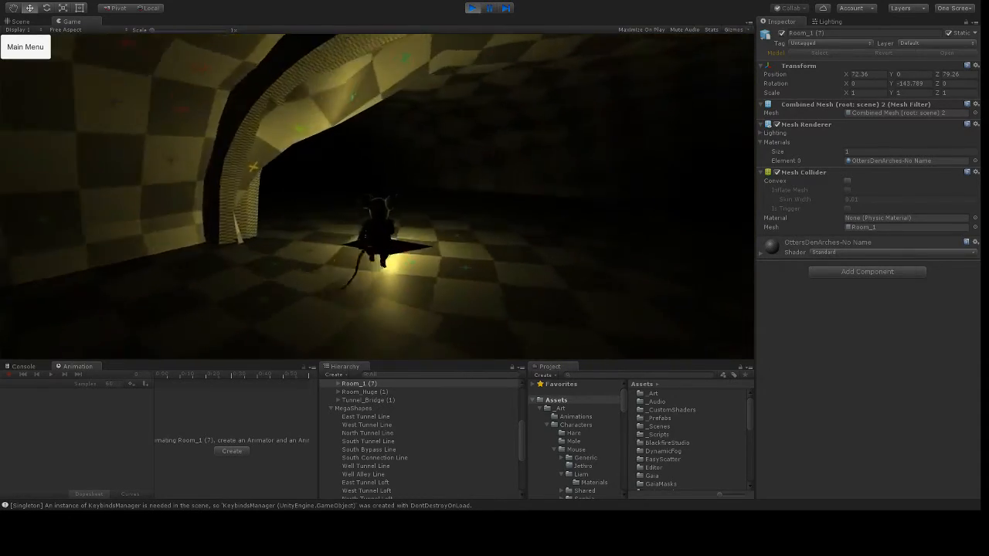
{"action": "key", "text": "w"}
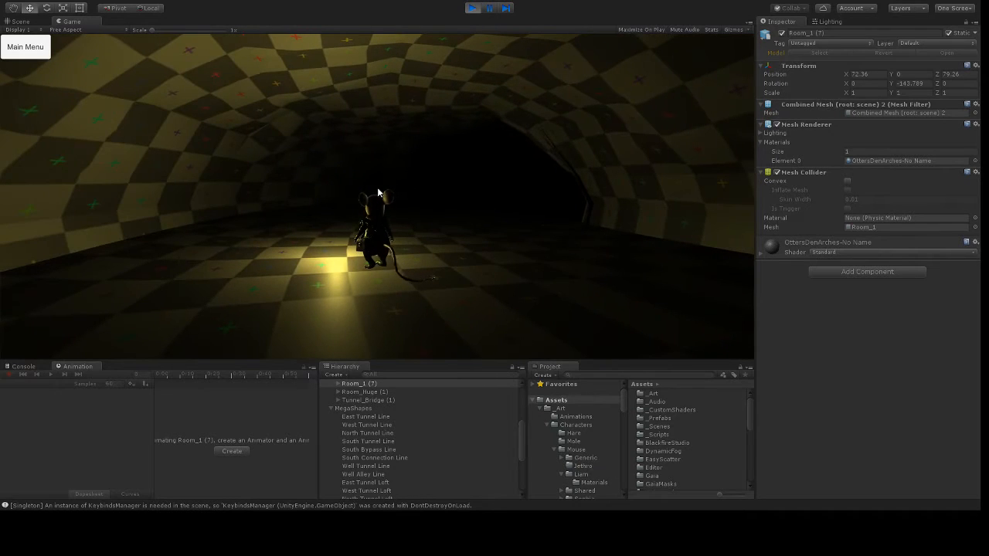
{"action": "key", "text": "a"}
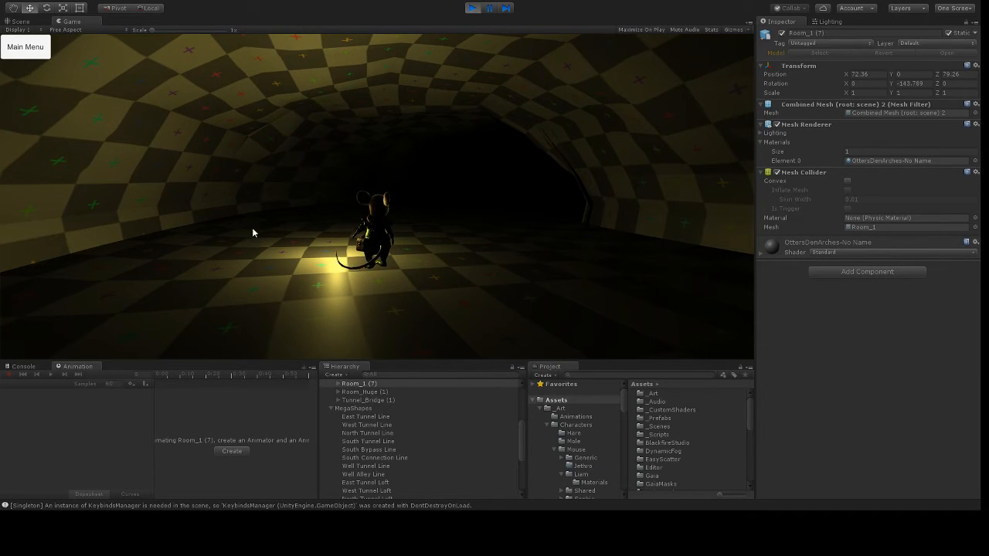
{"action": "key", "text": "ctrl+p"}
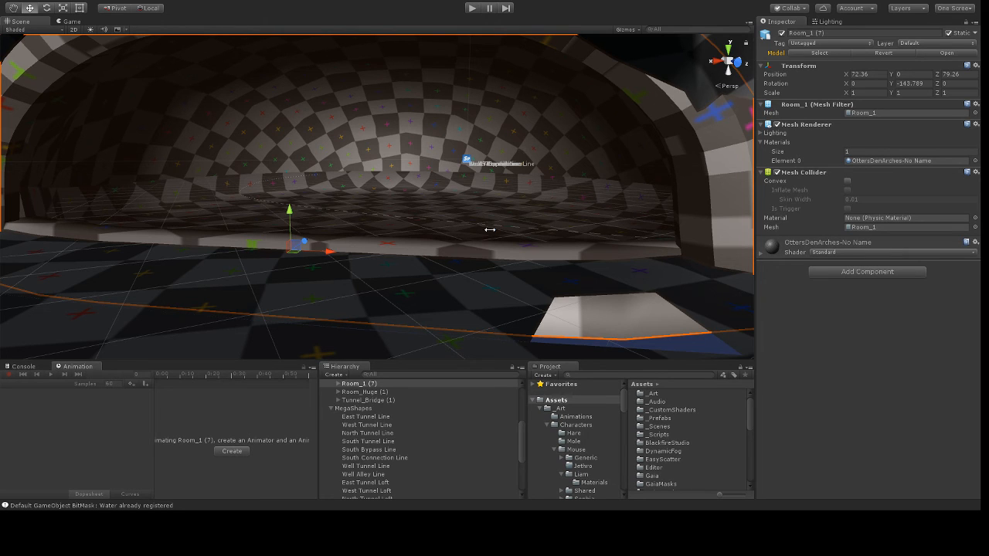
{"action": "scroll", "coordinate": [472, 207], "scroll_direction": "down", "scroll_amount": 10}
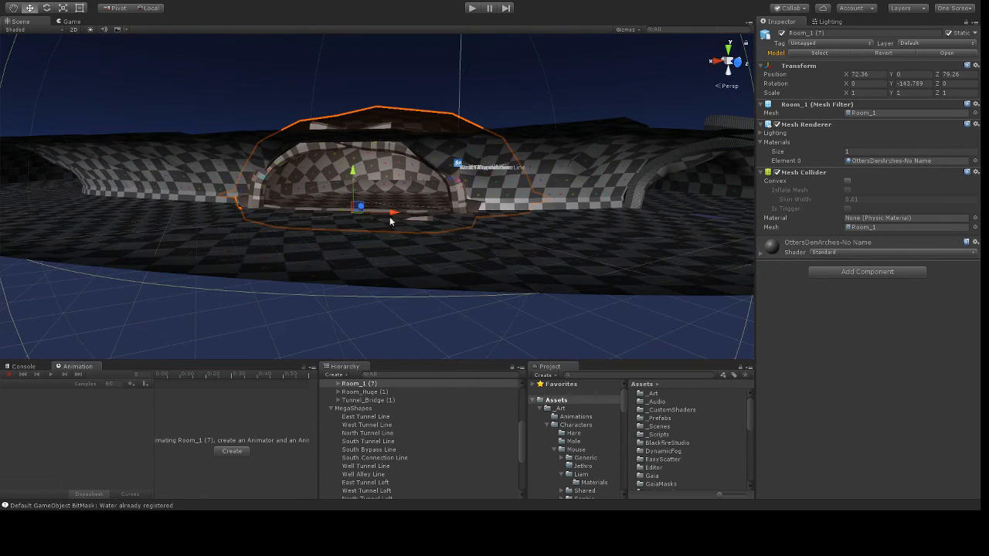
Locate the imported OttersDenArches pieces away from the tunnel network and select the Tunnel_2way_1 segment.
{"action": "middle_click_drag", "start_coordinate": [541, 228], "coordinate": [680, 254]}
{"action": "scroll", "coordinate": [463, 226], "scroll_direction": "down", "scroll_amount": 2}
{"action": "scroll", "coordinate": [461, 222], "scroll_direction": "down", "scroll_amount": 6}
{"action": "scroll", "coordinate": [405, 220], "scroll_direction": "down", "scroll_amount": 3}
{"action": "scroll", "coordinate": [672, 249], "scroll_direction": "down", "scroll_amount": 3}
{"action": "left_click_drag", "start_coordinate": [335, 207], "coordinate": [525, 309], "text": "alt"}
{"action": "middle_click_drag", "start_coordinate": [391, 237], "coordinate": [618, 291]}
{"action": "middle_click_drag", "start_coordinate": [333, 187], "coordinate": [344, 263]}
{"action": "scroll", "coordinate": [352, 261], "scroll_direction": "up", "scroll_amount": 3}
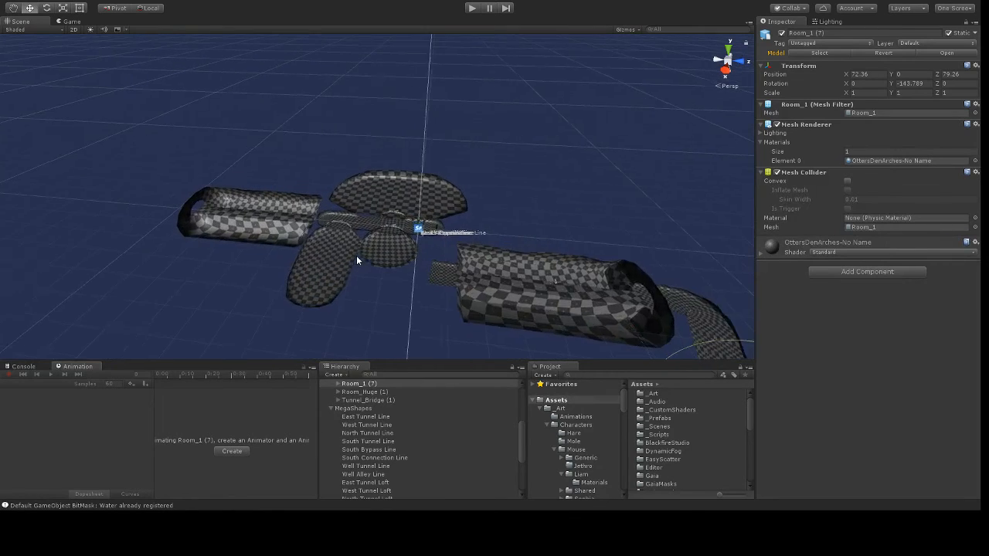
{"action": "scroll", "coordinate": [357, 260], "scroll_direction": "up", "scroll_amount": 2}
{"action": "left_click", "coordinate": [326, 225]}
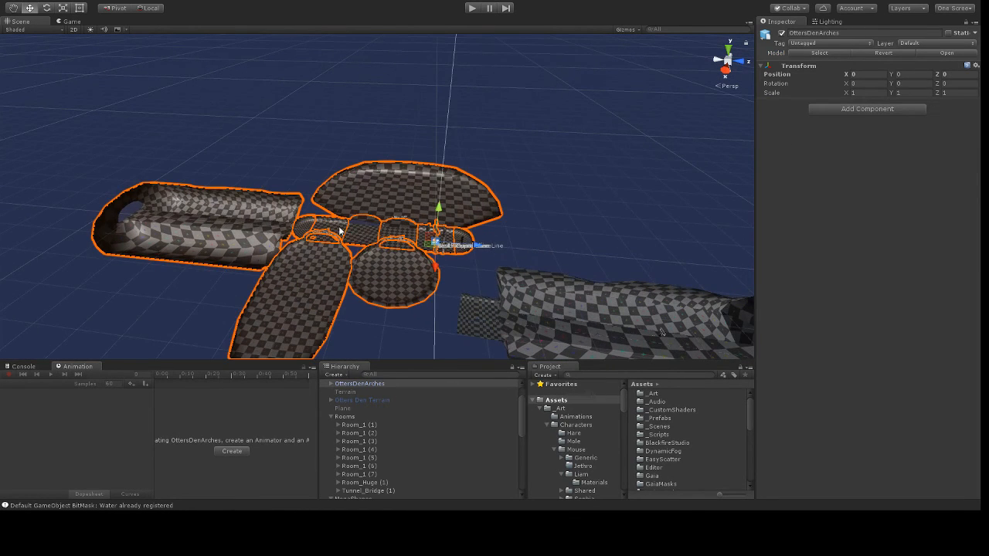
{"action": "left_click", "coordinate": [425, 238]}
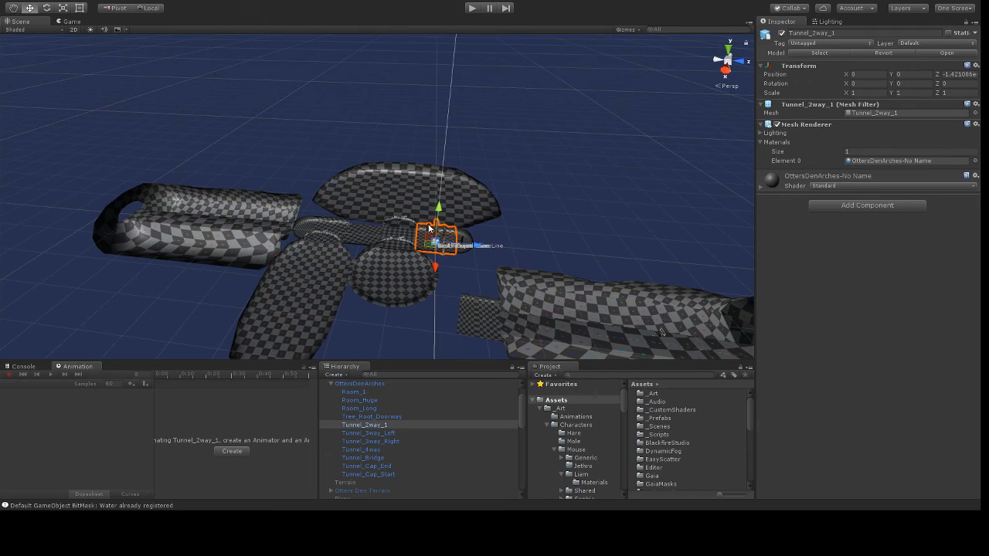
Select West Tunnel Loft in the tunnel network and rebuild its Mega Shape Loft mesh.
{"action": "left_click_drag", "start_coordinate": [417, 262], "coordinate": [528, 266], "text": "alt"}
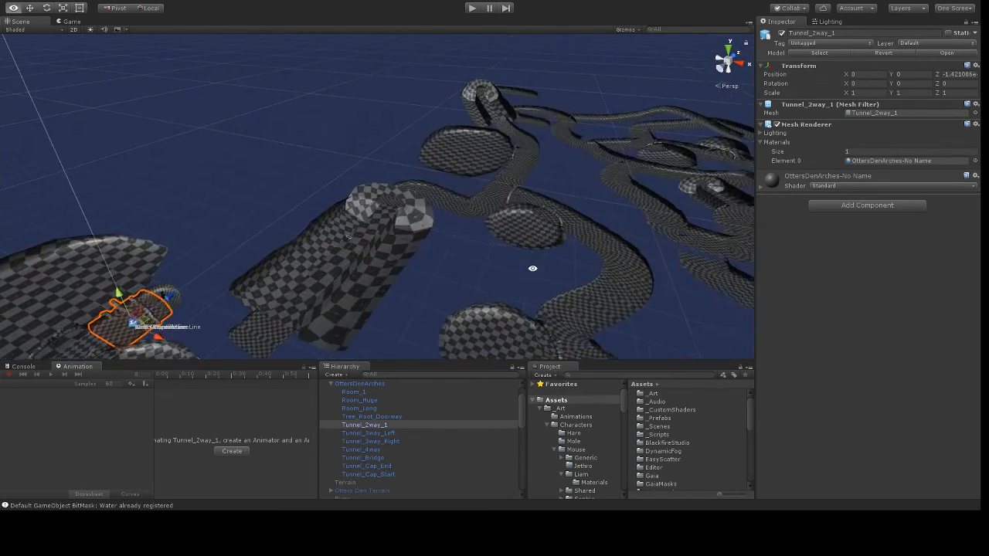
{"action": "key", "text": "f"}
{"action": "middle_click_drag", "start_coordinate": [591, 214], "coordinate": [426, 281]}
{"action": "scroll", "coordinate": [541, 193], "scroll_direction": "down", "scroll_amount": 10}
{"action": "scroll", "coordinate": [426, 281], "scroll_direction": "up", "scroll_amount": 10}
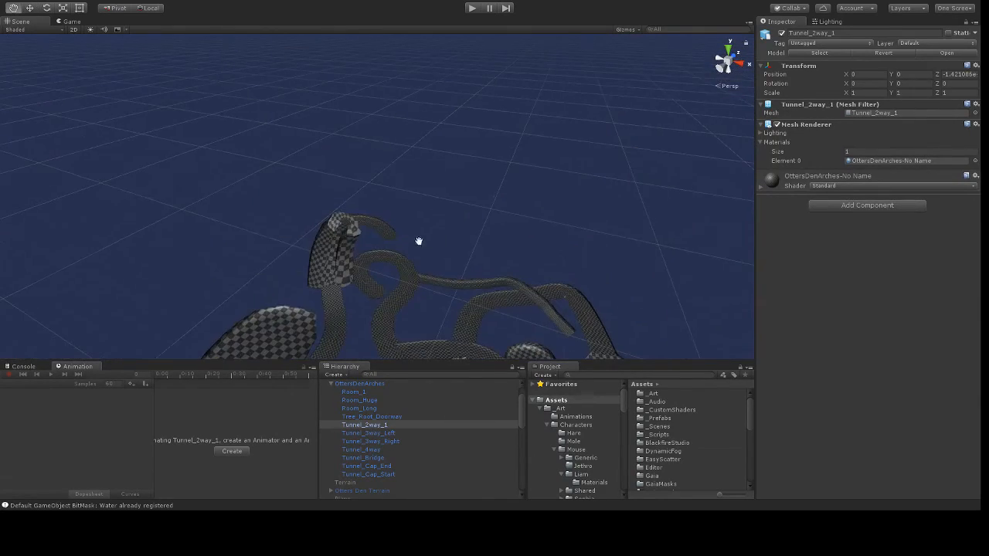
{"action": "left_click", "coordinate": [395, 215]}
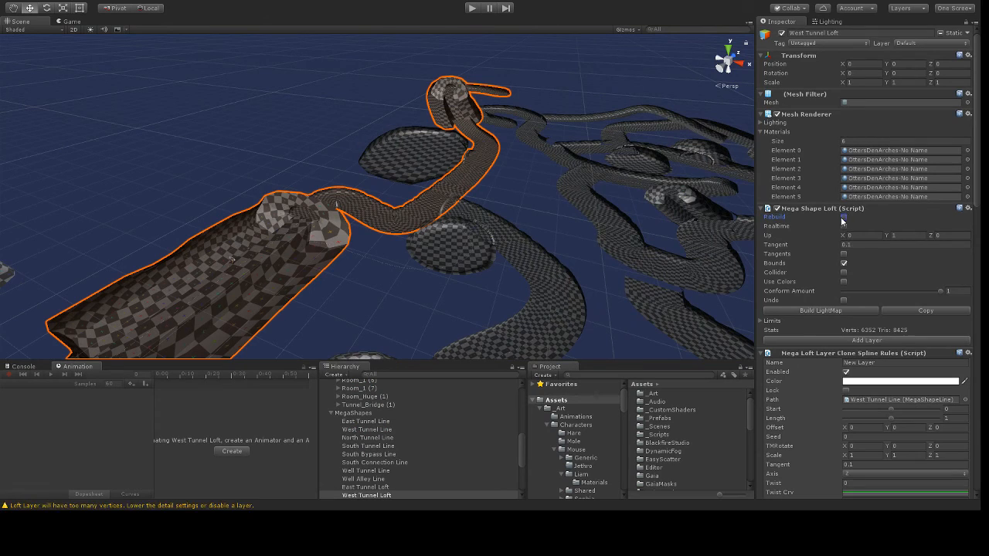
Examine the interior walls and floor of West Tunnel Loft from several points along the tunnel.
{"action": "left_click_drag", "start_coordinate": [404, 237], "coordinate": [451, 174], "text": "alt"}
{"action": "middle_click_drag", "start_coordinate": [325, 273], "coordinate": [297, 203]}
{"action": "scroll", "coordinate": [370, 196], "scroll_direction": "up", "scroll_amount": 6}
{"action": "scroll", "coordinate": [370, 196], "scroll_direction": "up", "scroll_amount": 3}
{"action": "middle_click_drag", "start_coordinate": [579, 218], "coordinate": [473, 215]}
{"action": "middle_click_drag", "start_coordinate": [433, 179], "coordinate": [232, 181]}
{"action": "middle_click_drag", "start_coordinate": [523, 186], "coordinate": [348, 184]}
{"action": "middle_click_drag", "start_coordinate": [647, 190], "coordinate": [464, 198]}
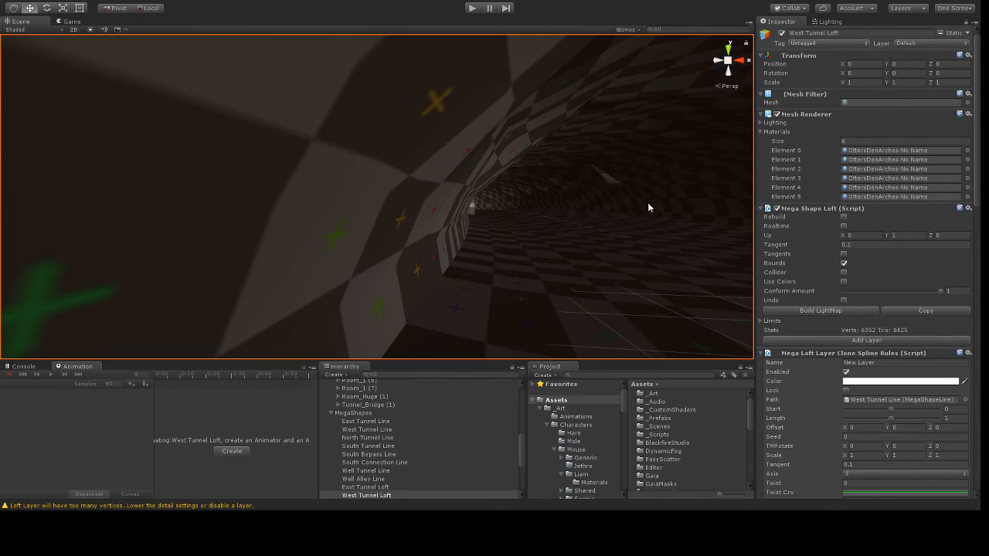
{"action": "middle_click_drag", "start_coordinate": [620, 202], "coordinate": [404, 179]}
{"action": "scroll", "coordinate": [413, 181], "scroll_direction": "down", "scroll_amount": 5}
{"action": "scroll", "coordinate": [412, 184], "scroll_direction": "down", "scroll_amount": 8}
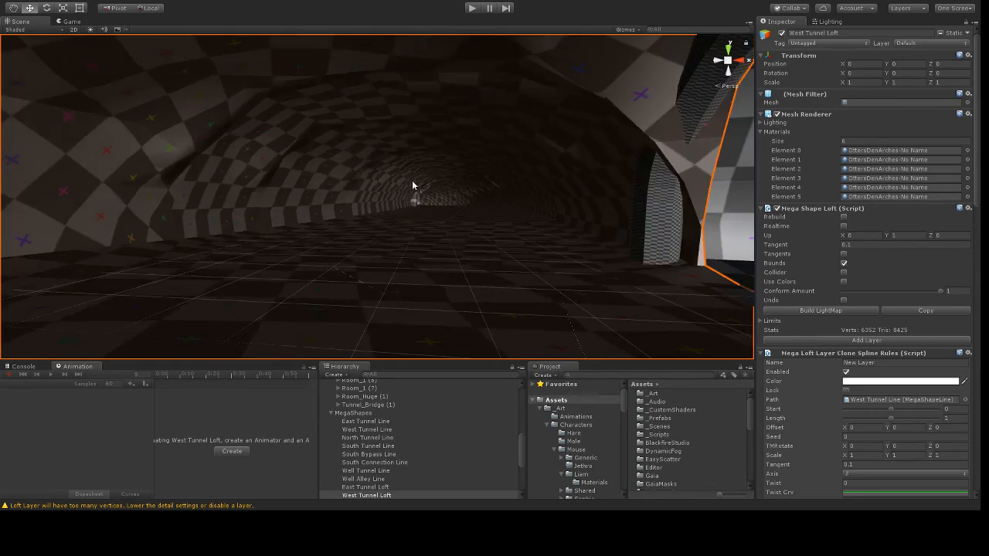
Inspect West Tunnel Loft from outside and above, around its bend and the adjoining rooms.
{"action": "left_click_drag", "start_coordinate": [413, 186], "coordinate": [571, 318], "text": "alt"}
{"action": "middle_click_drag", "start_coordinate": [571, 318], "coordinate": [392, 253]}
{"action": "scroll", "coordinate": [402, 251], "scroll_direction": "down", "scroll_amount": 10}
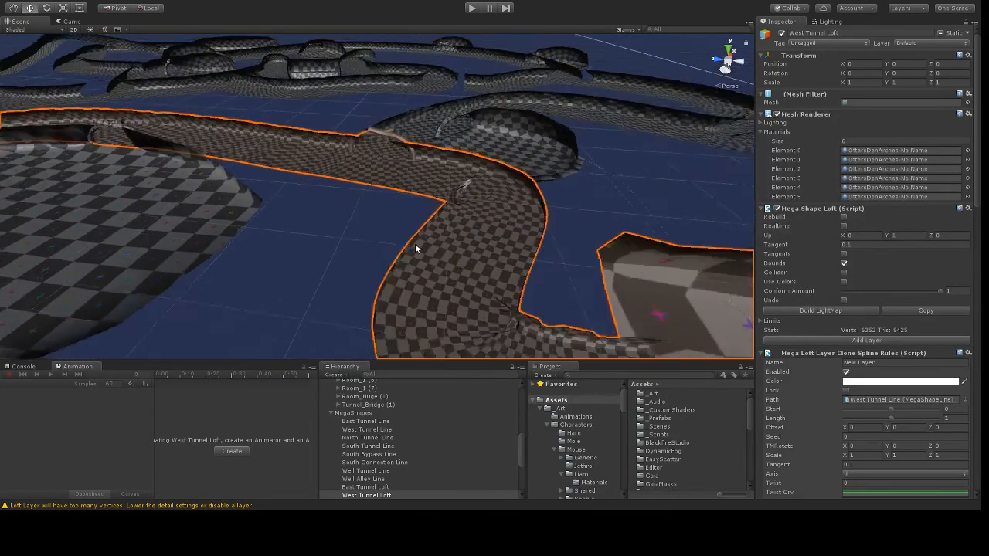